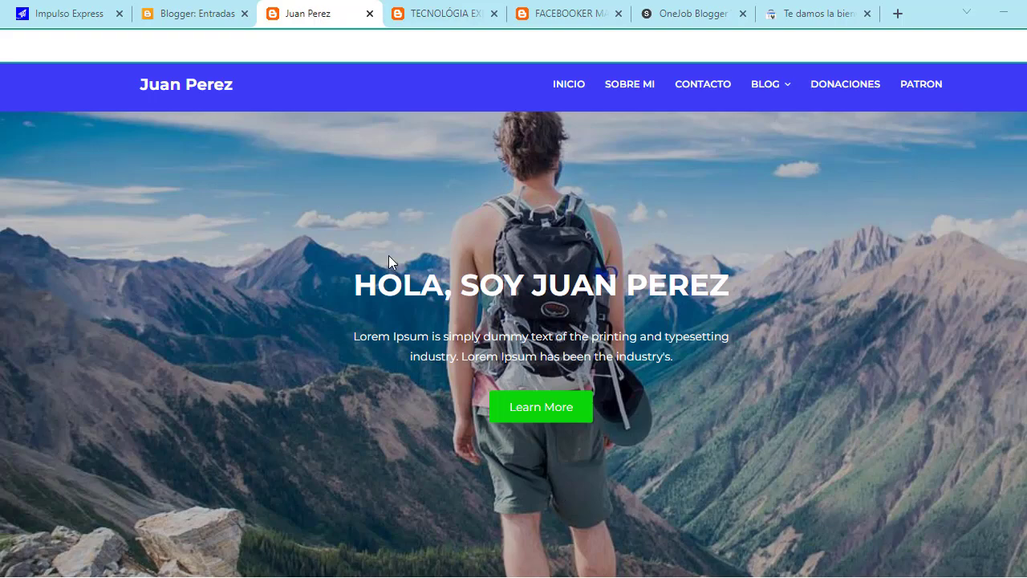
Step: Scroll the template preview to its footer, then switch to the Historias Life Facebook page
scroll(389, 255, "down", 15)
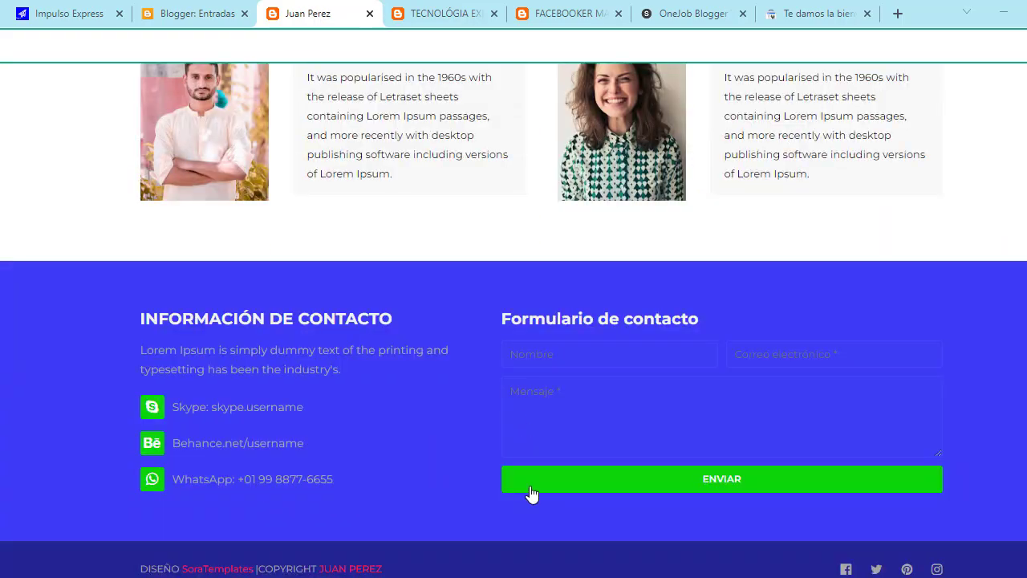
mouse_move(530, 577)
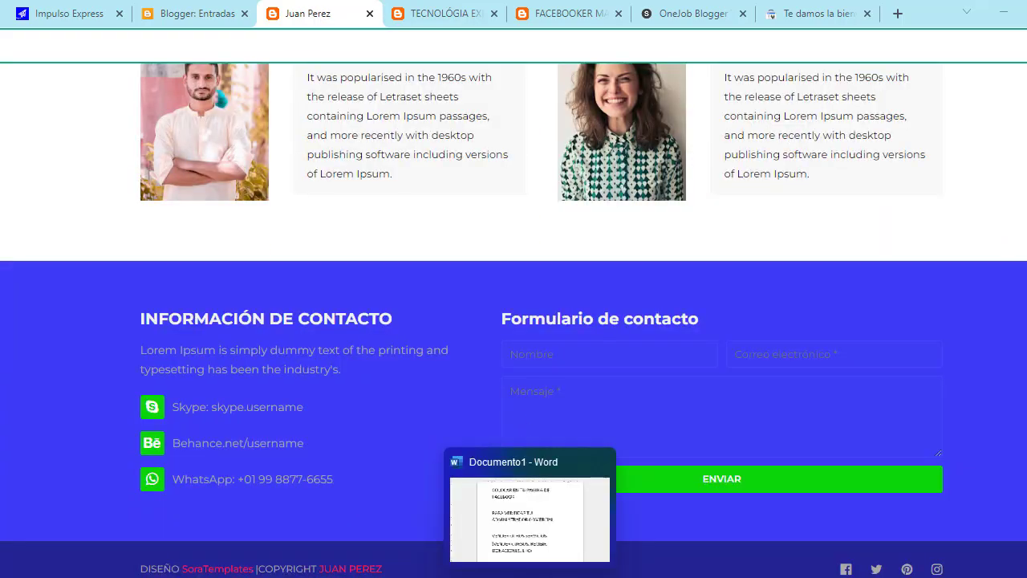
left_click(461, 573)
Step: Inspect the Historias Life page's Sitio web field under Información and close it without saving
scroll(559, 251, "up", 4)
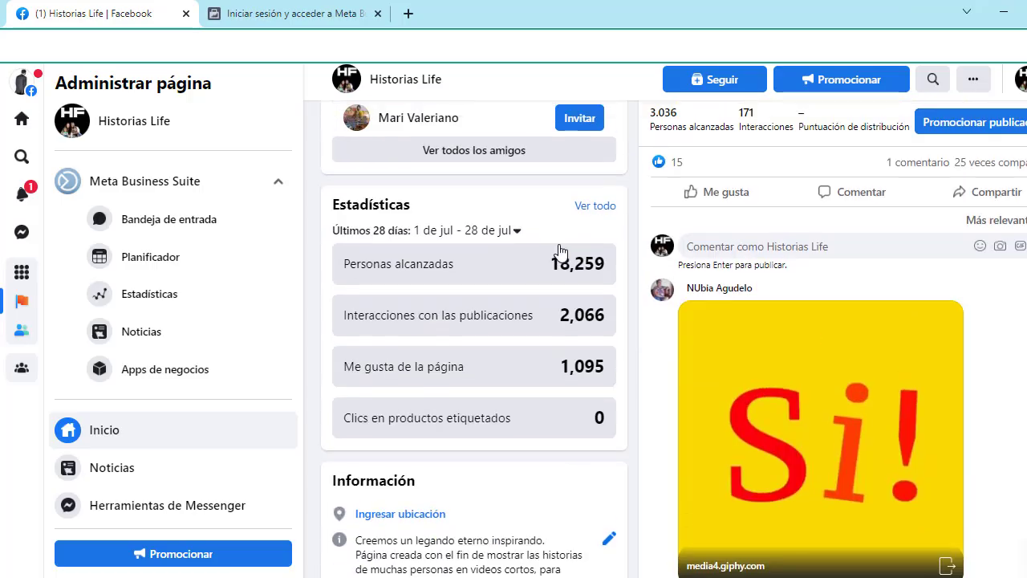
scroll(559, 251, "up", 10)
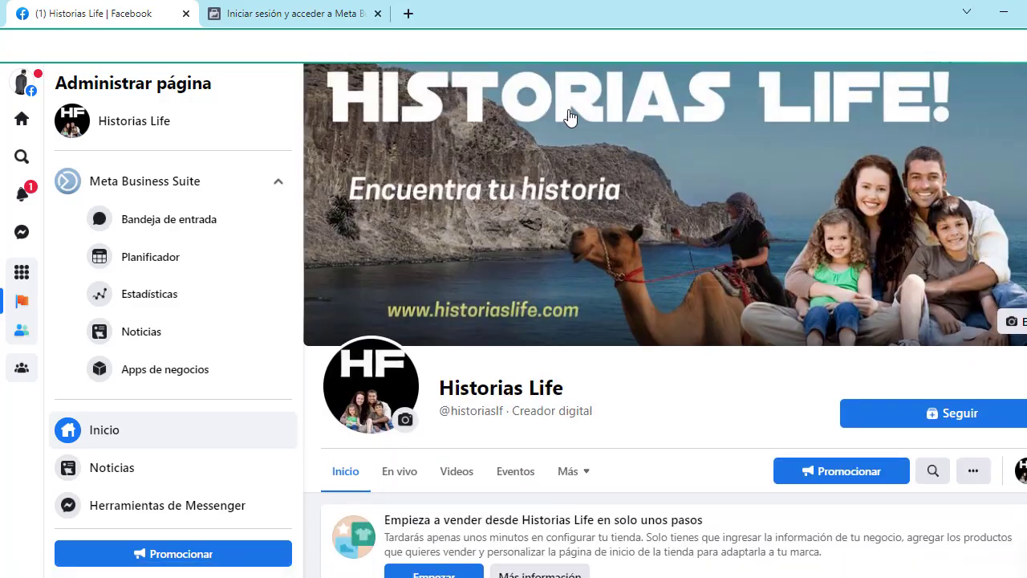
scroll(633, 315, "down", 10)
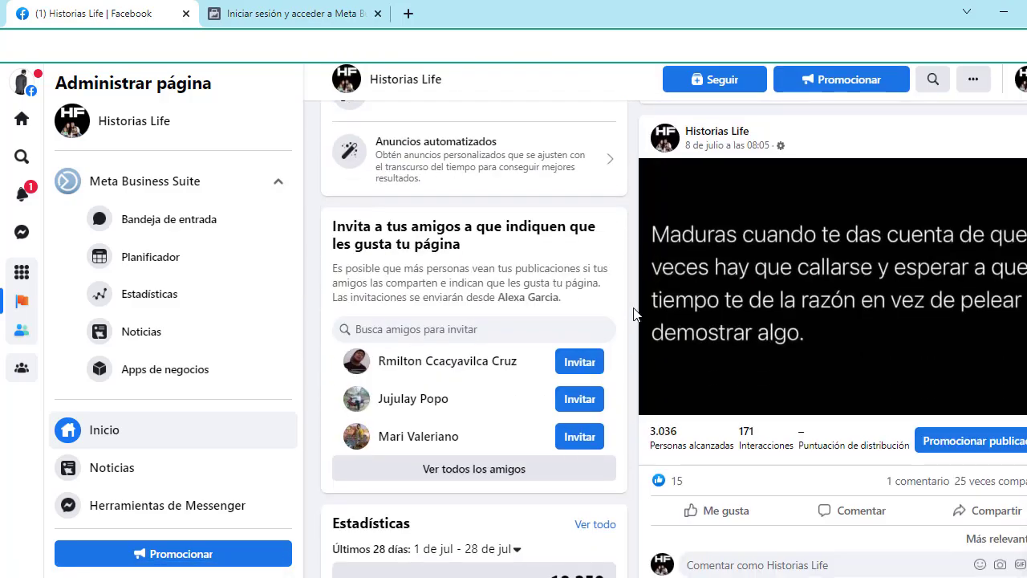
scroll(633, 315, "down", 7)
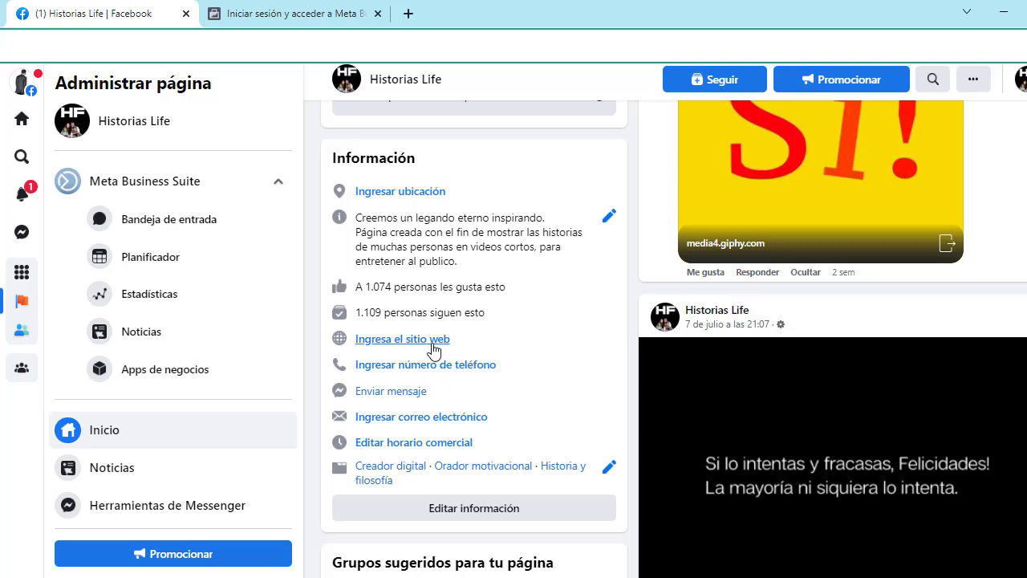
left_click(433, 351)
left_click(468, 355)
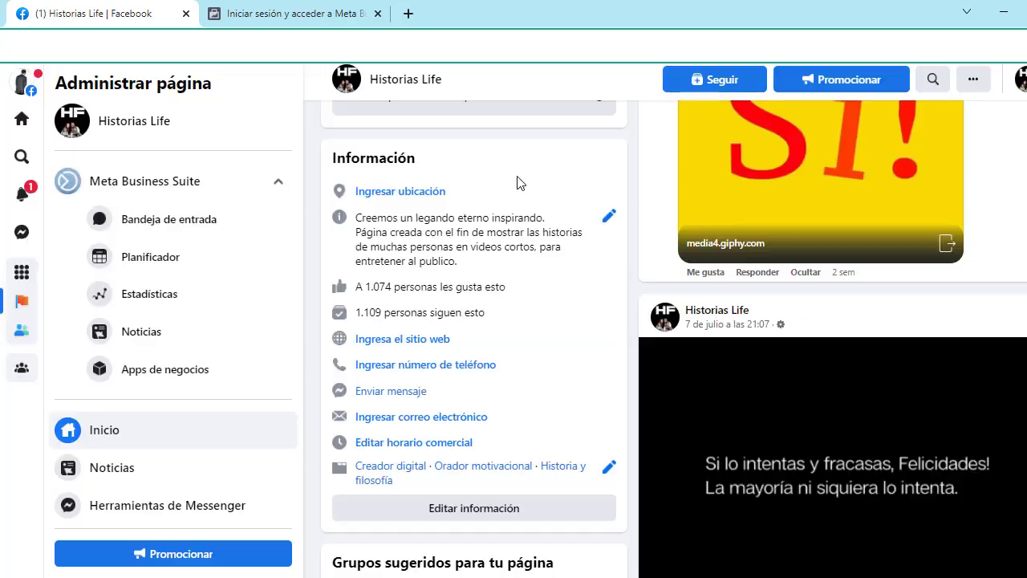
left_click(520, 183)
Step: Reopen the website editor, close it leaving the field empty, and return to the template preview
left_click(397, 341)
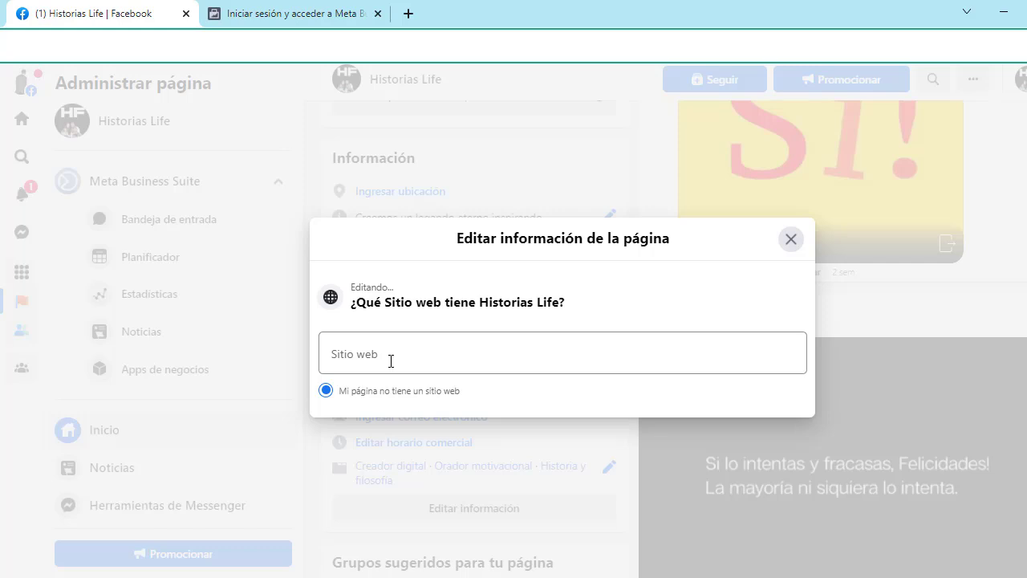
left_click(530, 200)
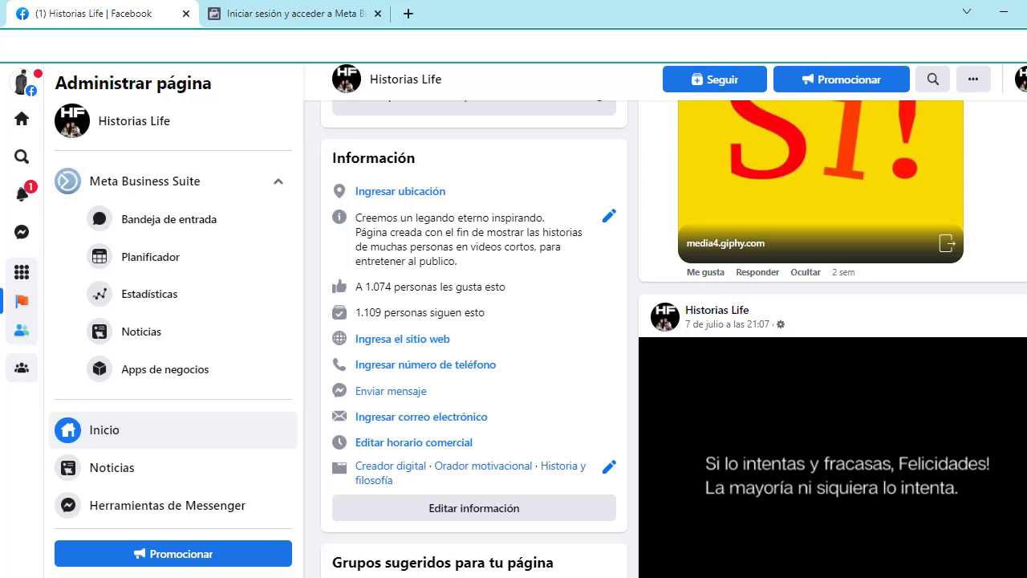
mouse_move(494, 577)
left_click(499, 520)
Step: Scroll through the whole template to its footer and back, then switch to the Historias Life page
scroll(507, 426, "up", 15)
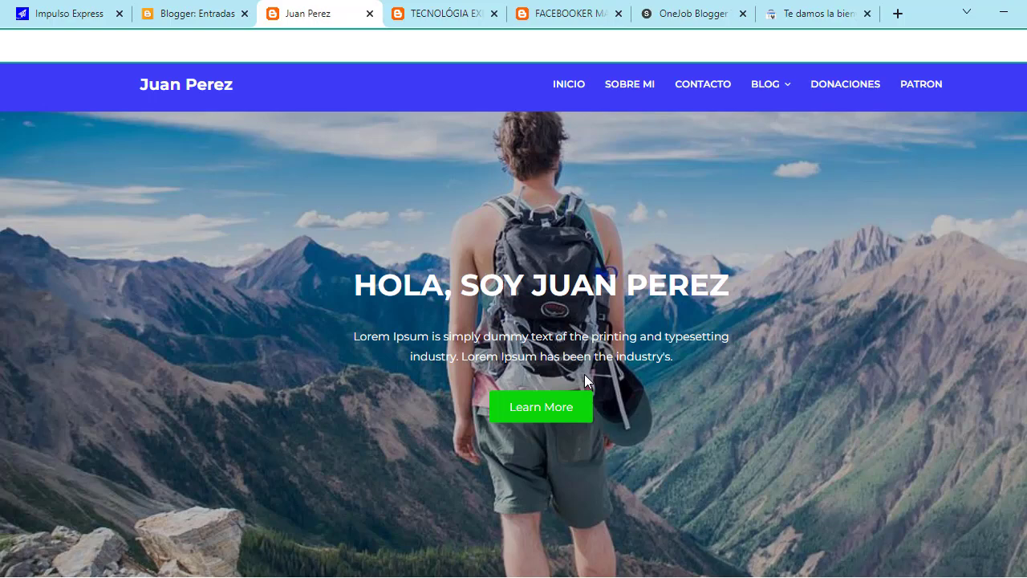
scroll(600, 258, "down", 6)
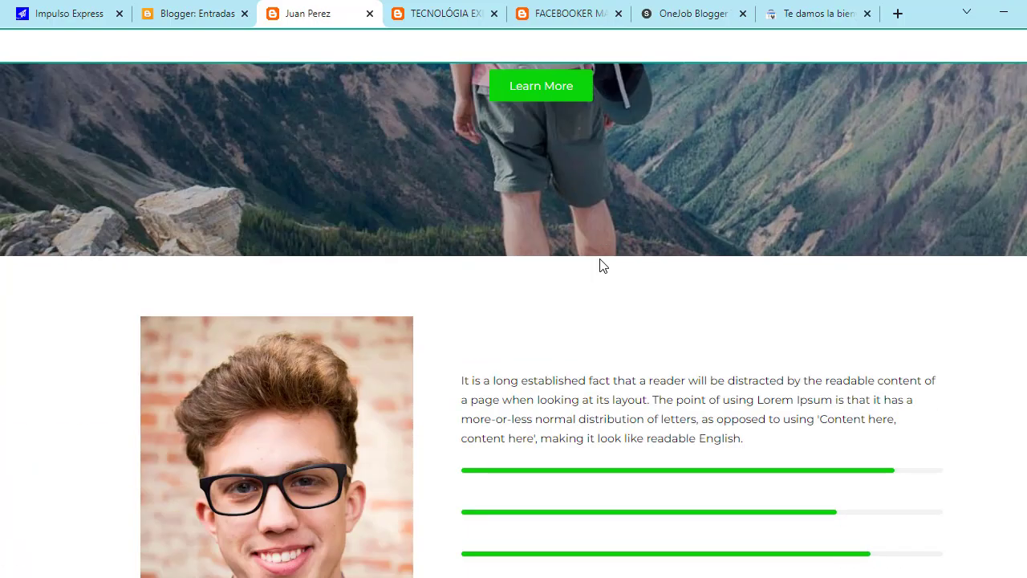
scroll(563, 240, "down", 4)
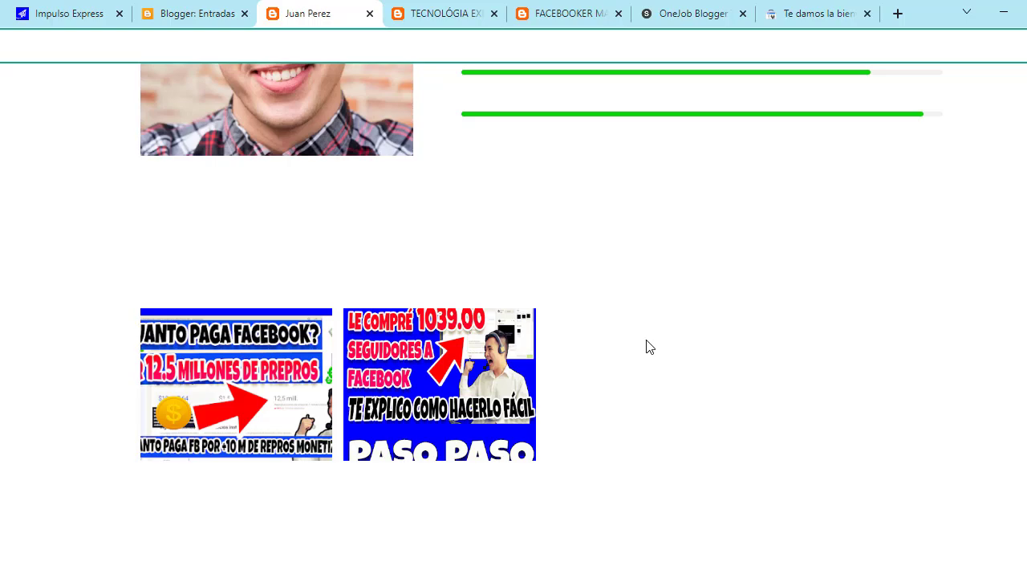
scroll(650, 347, "up", 10)
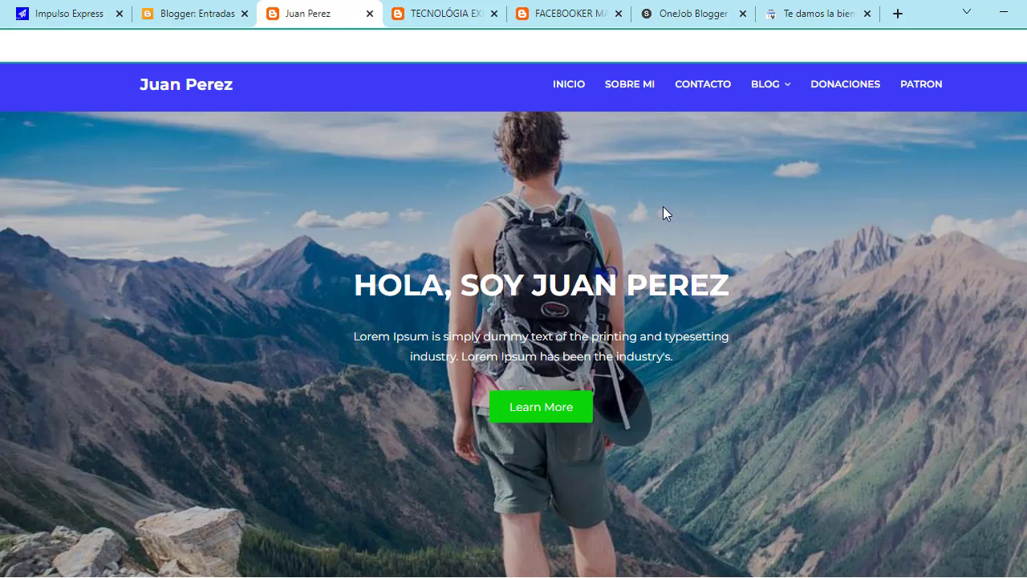
scroll(658, 301, "down", 4)
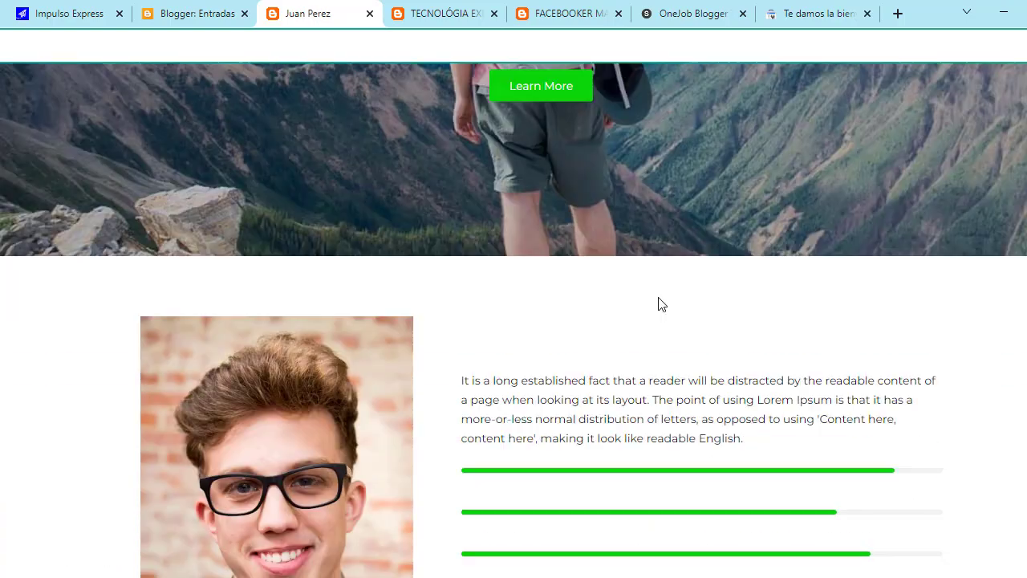
scroll(653, 297, "down", 5)
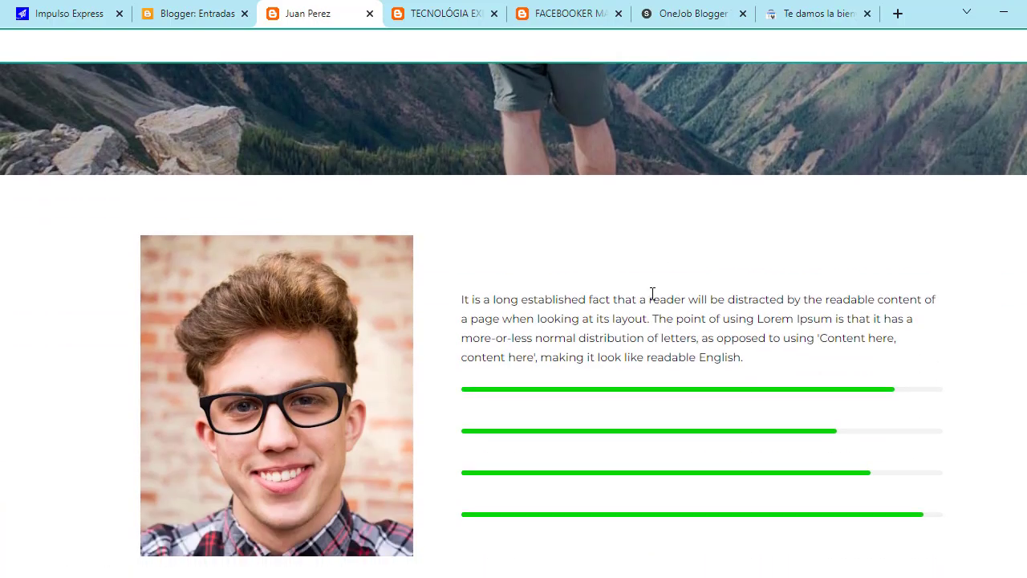
scroll(653, 294, "down", 8)
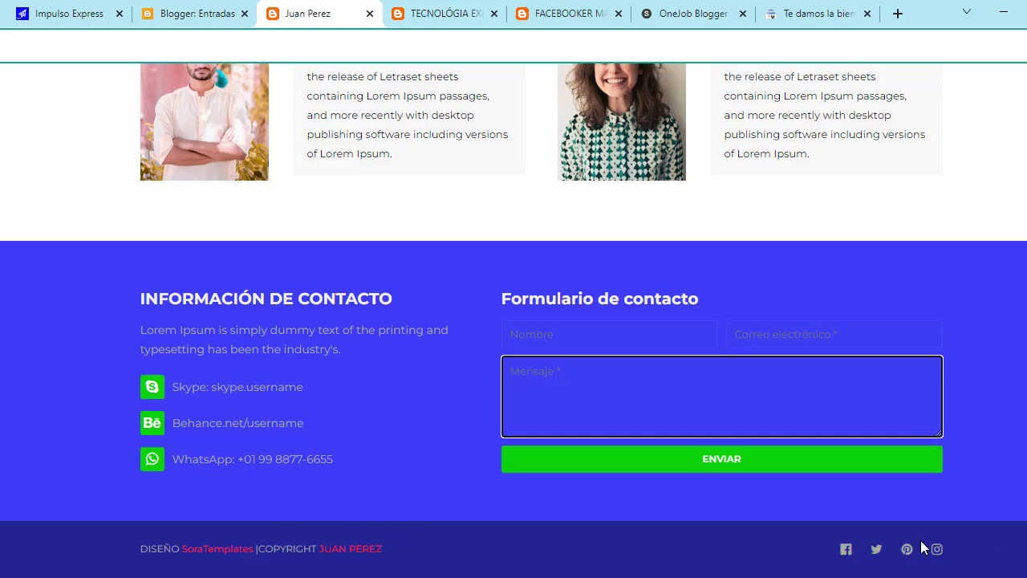
scroll(785, 415, "up", 3)
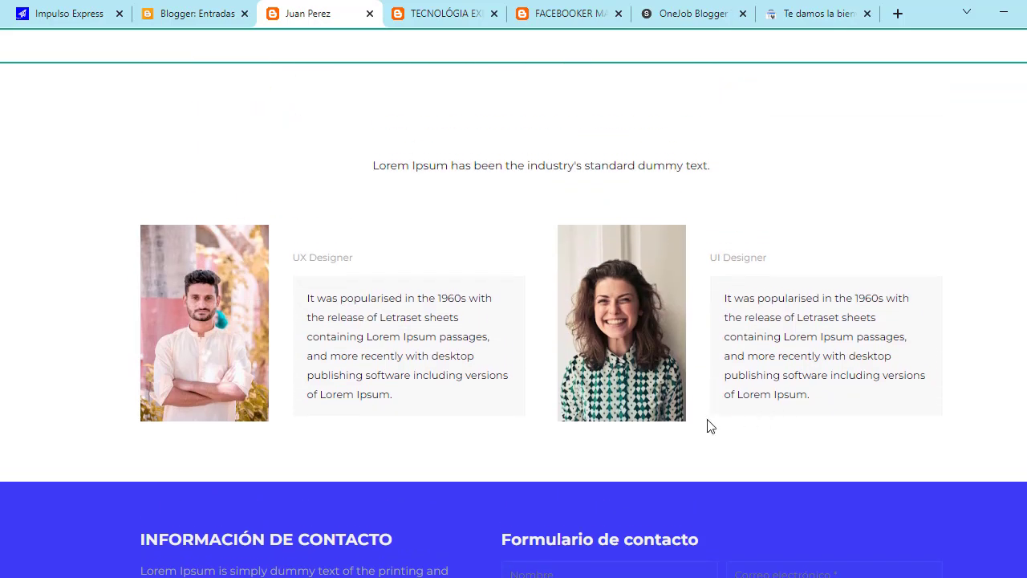
scroll(402, 281, "up", 15)
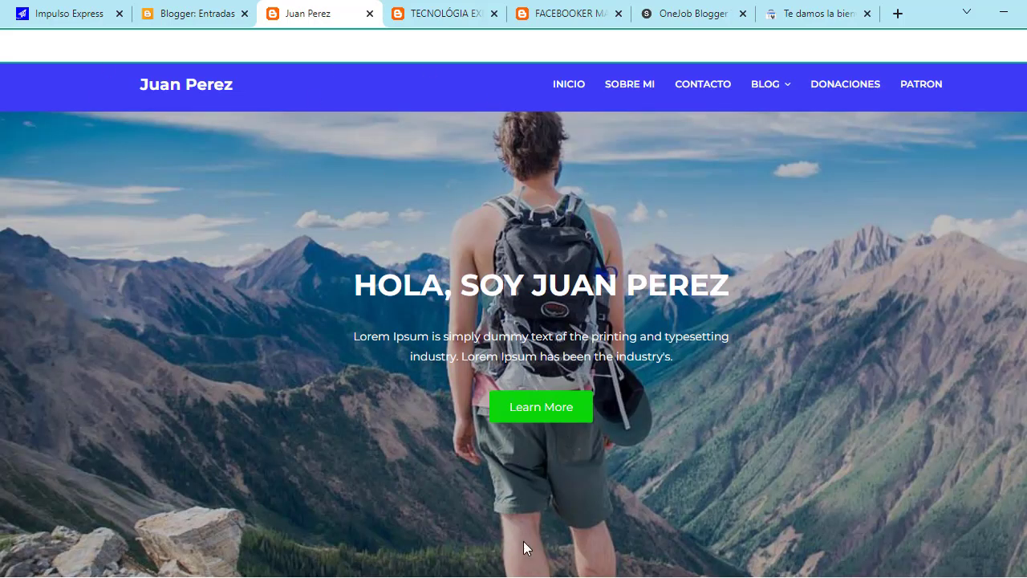
left_click(461, 518)
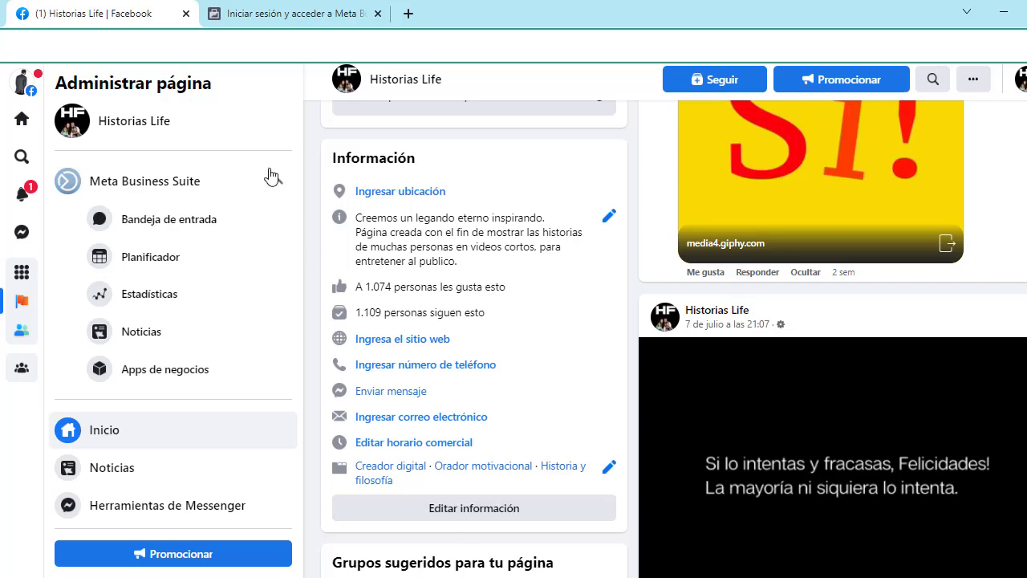
Step: Browse the 'Iniciar sesión y acceder a Meta' sign-in tab, then return to the blog template window
left_click(249, 12)
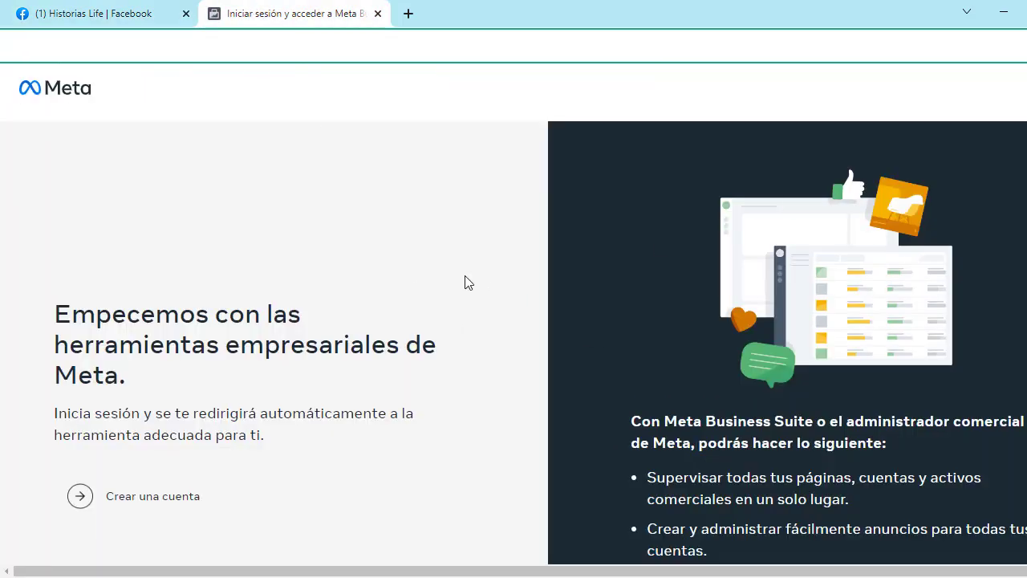
scroll(601, 201, "down", 5)
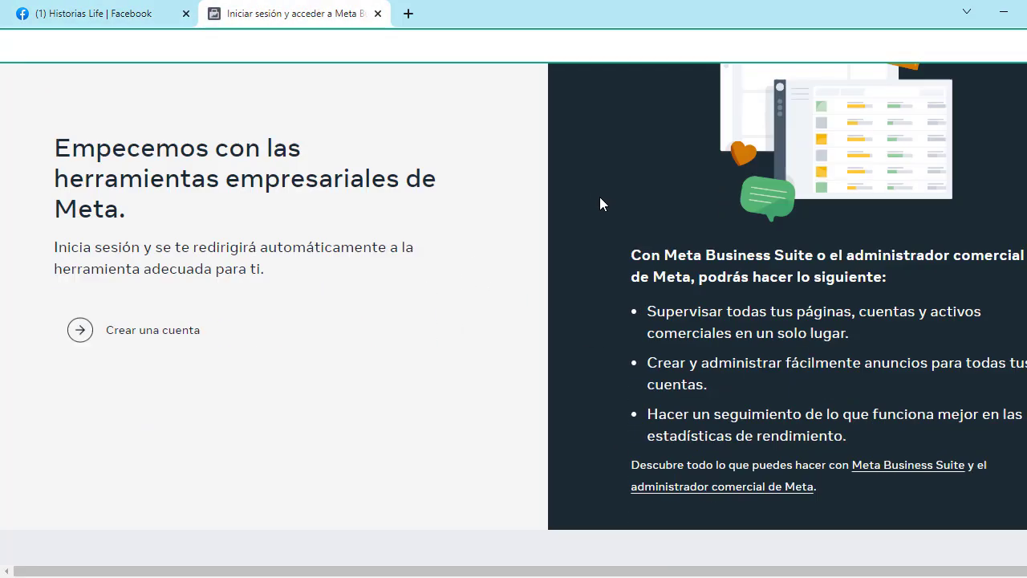
scroll(608, 241, "up", 3)
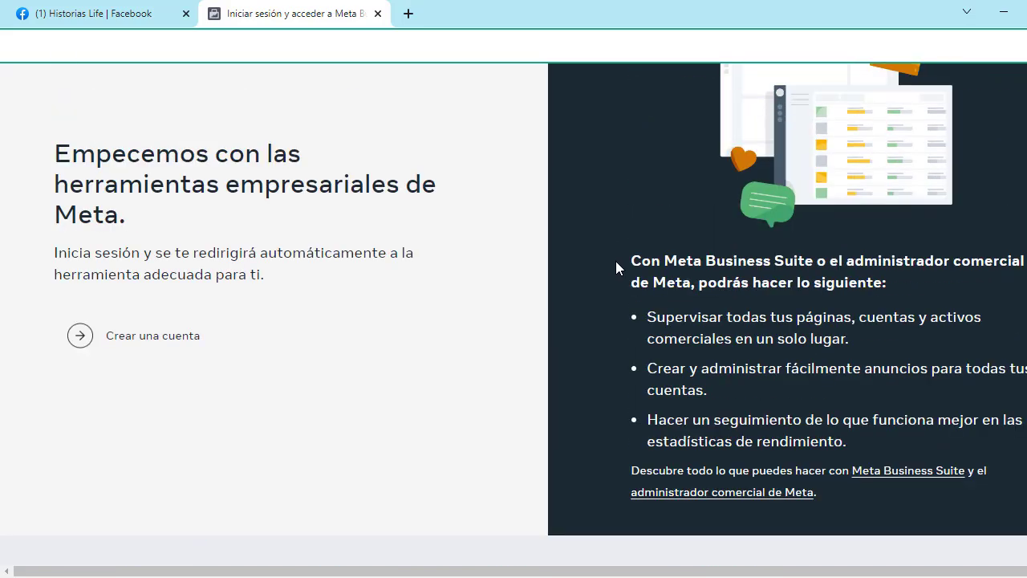
scroll(620, 266, "up", 2)
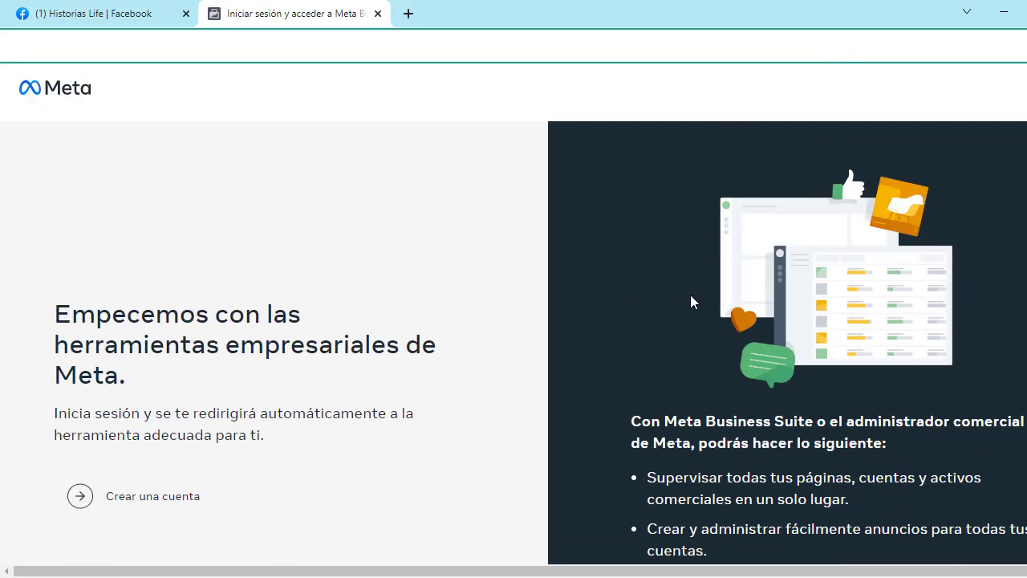
scroll(514, 305, "down", 5)
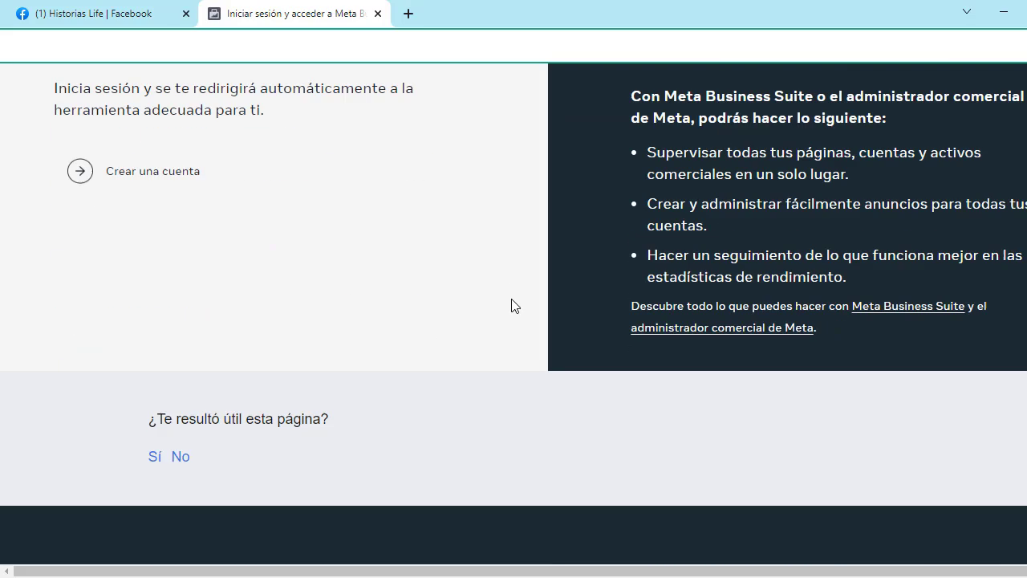
scroll(524, 291, "up", 5)
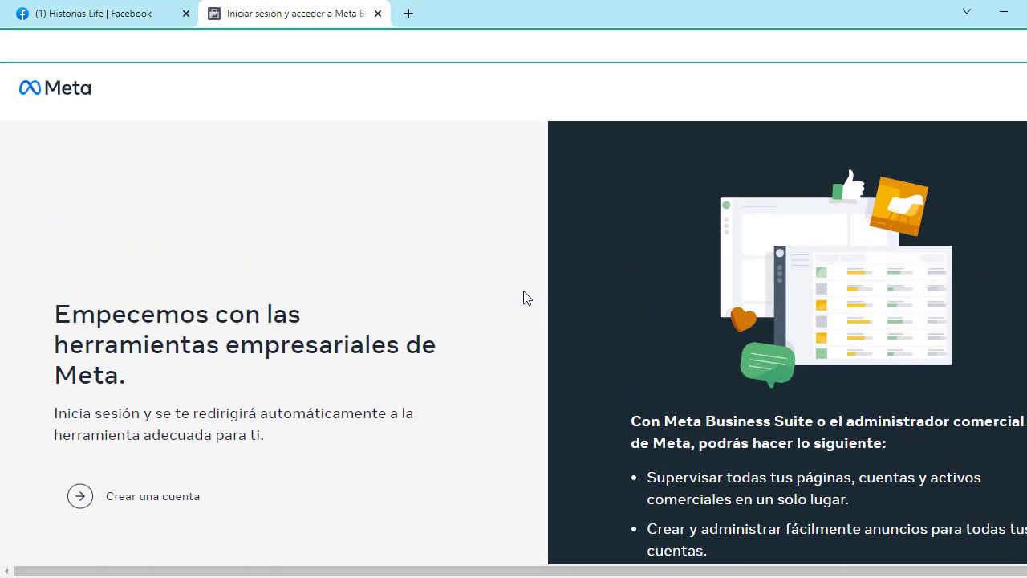
scroll(507, 265, "down", 2)
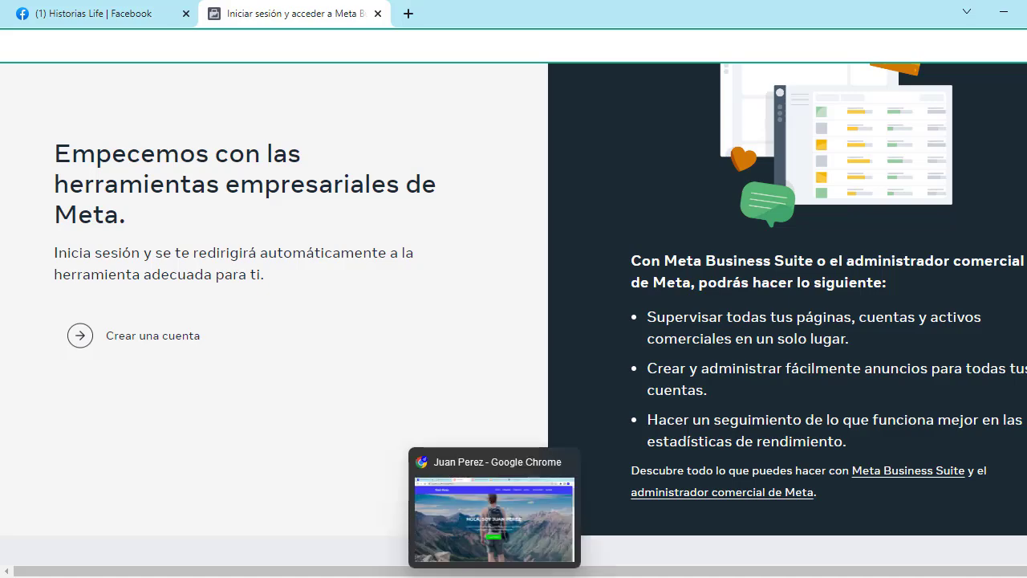
left_click(493, 577)
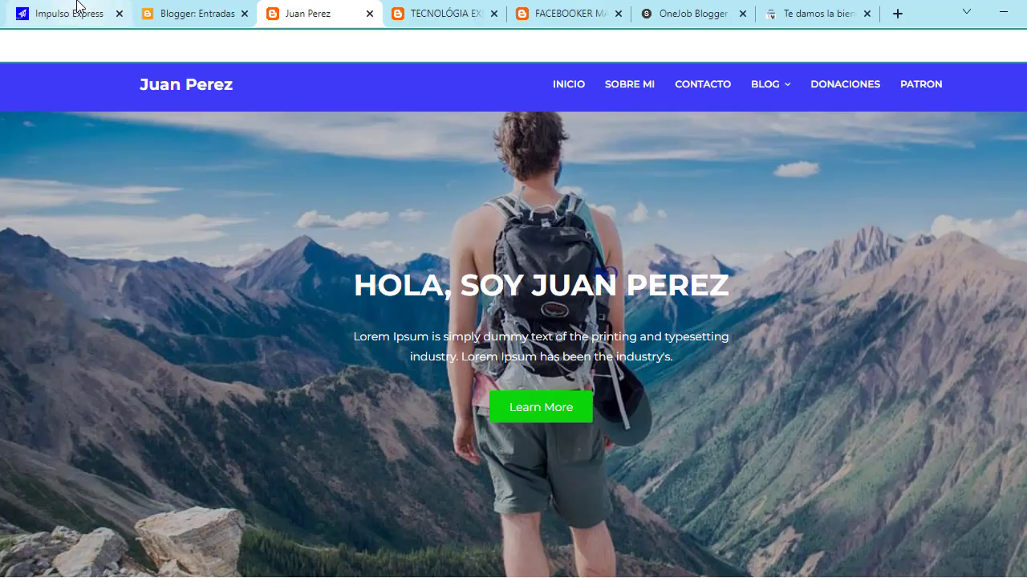
Step: Look over the Impulso Express blog tab, then go back to the Blogger: Entradas tab
left_click(72, 12)
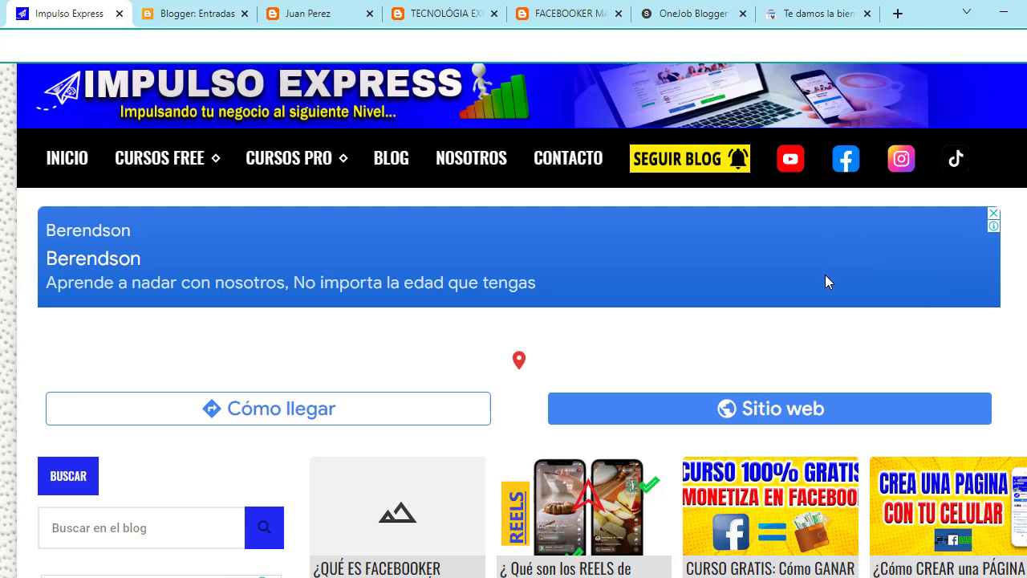
scroll(673, 287, "down", 2)
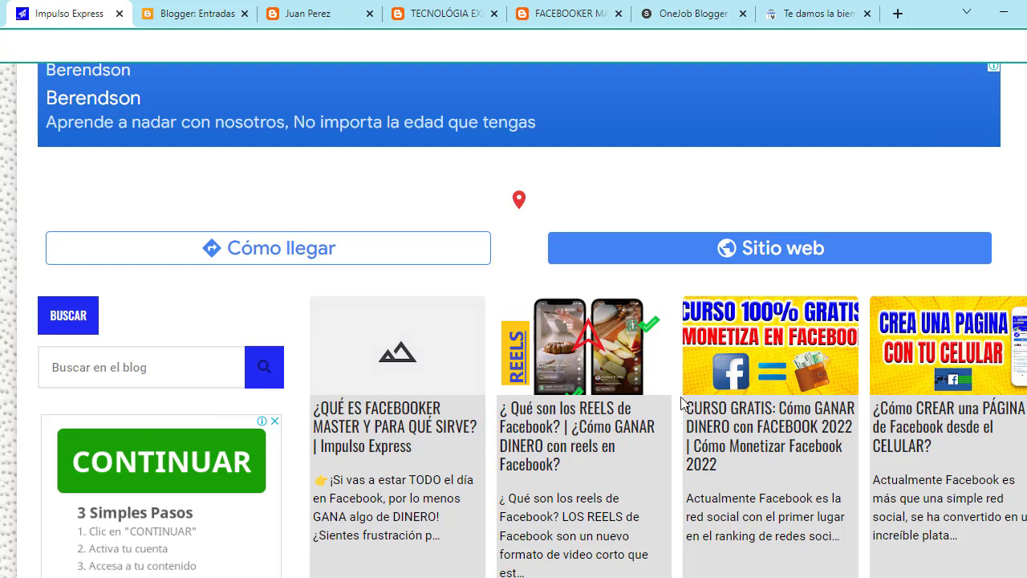
scroll(470, 337, "up", 2)
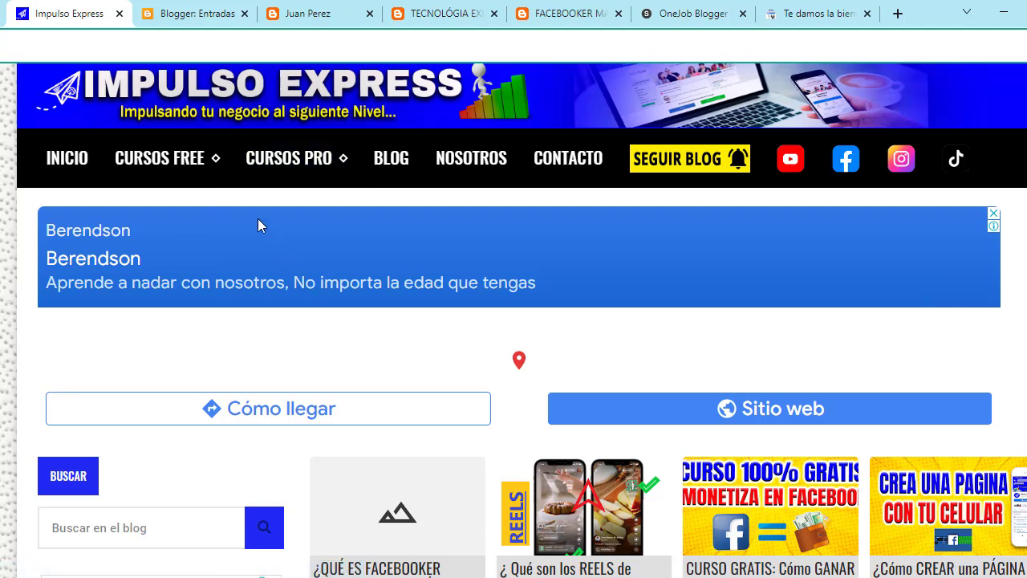
left_click(179, 9)
Step: In a new tab, go to the blogger.com Entradas dashboard via the address-bar suggestion
left_click(908, 12)
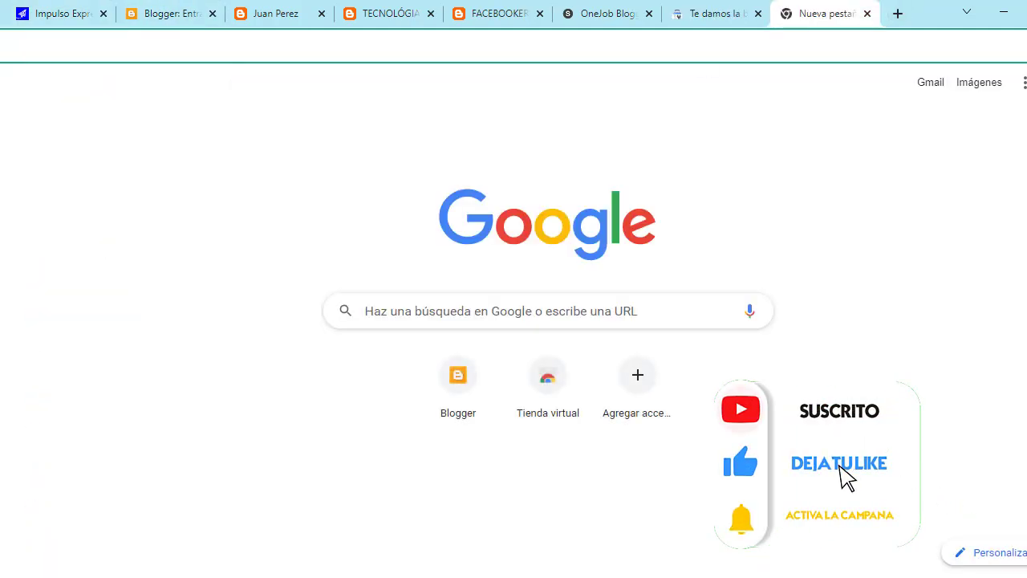
type("BOLO")
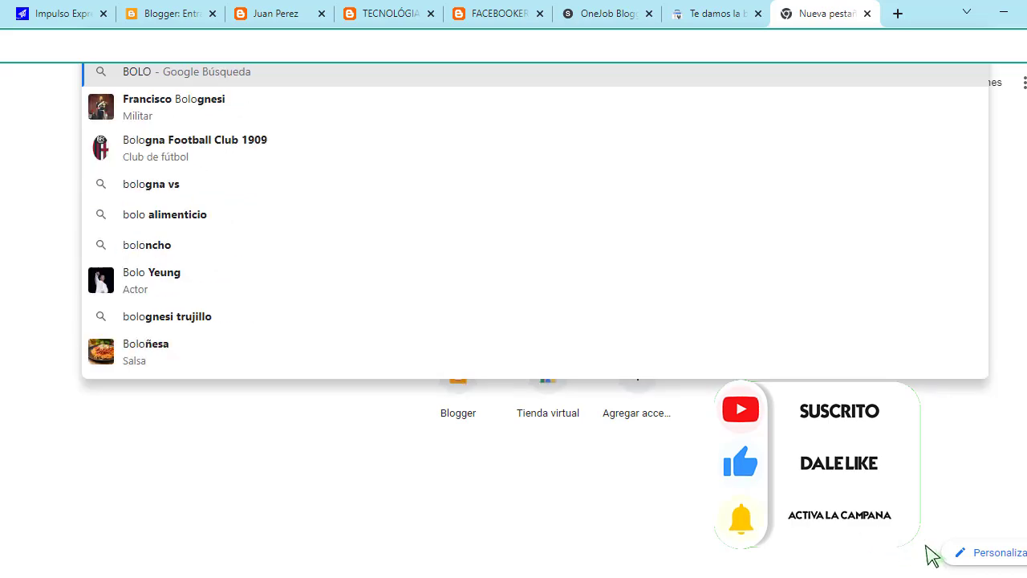
key("BackSpace")
key("BackSpace")
key("BackSpace")
type("Logg")
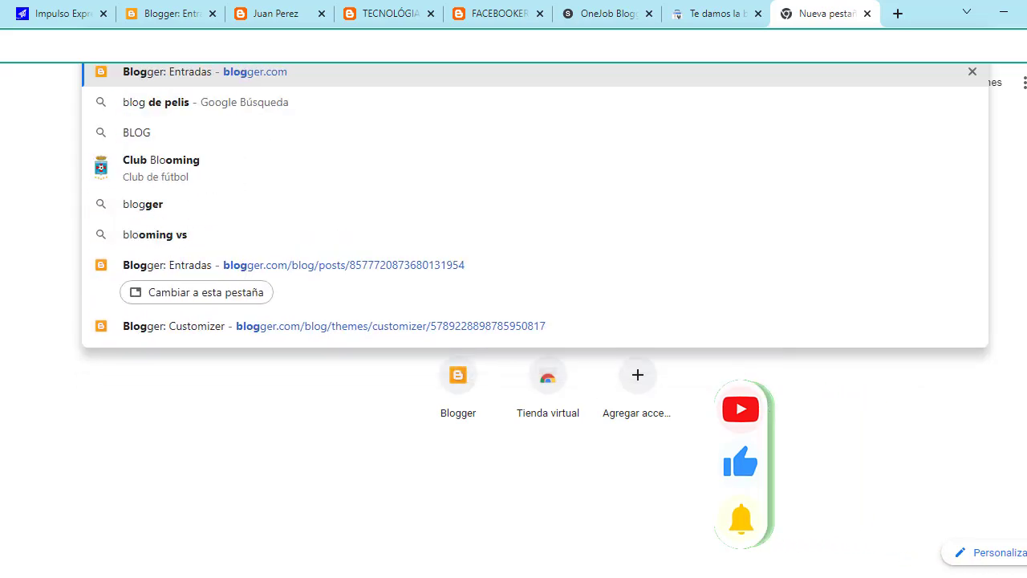
key("Return")
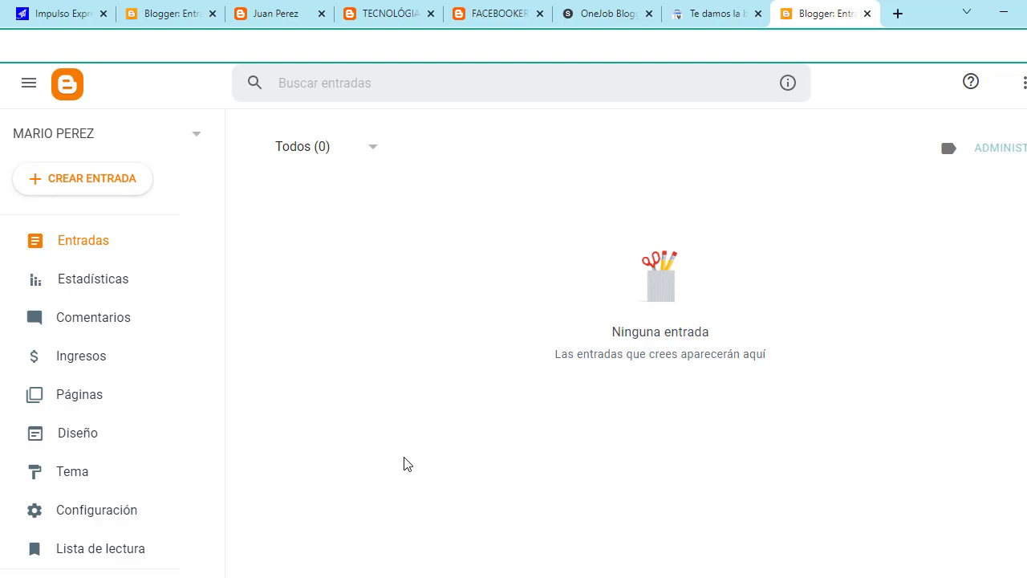
left_click(271, 7)
scroll(470, 329, "down", 20)
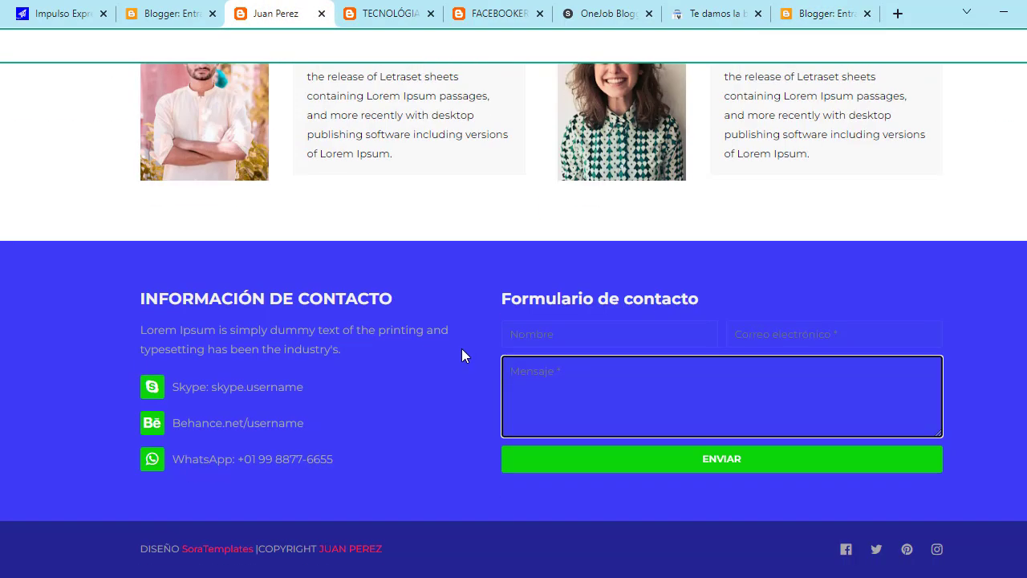
scroll(471, 402, "up", 20)
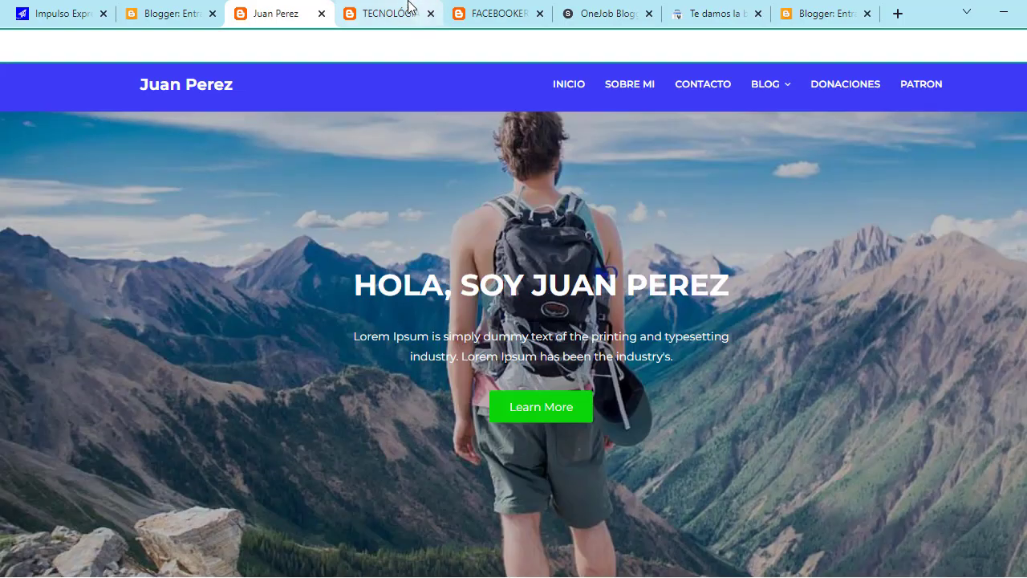
left_click(406, 13)
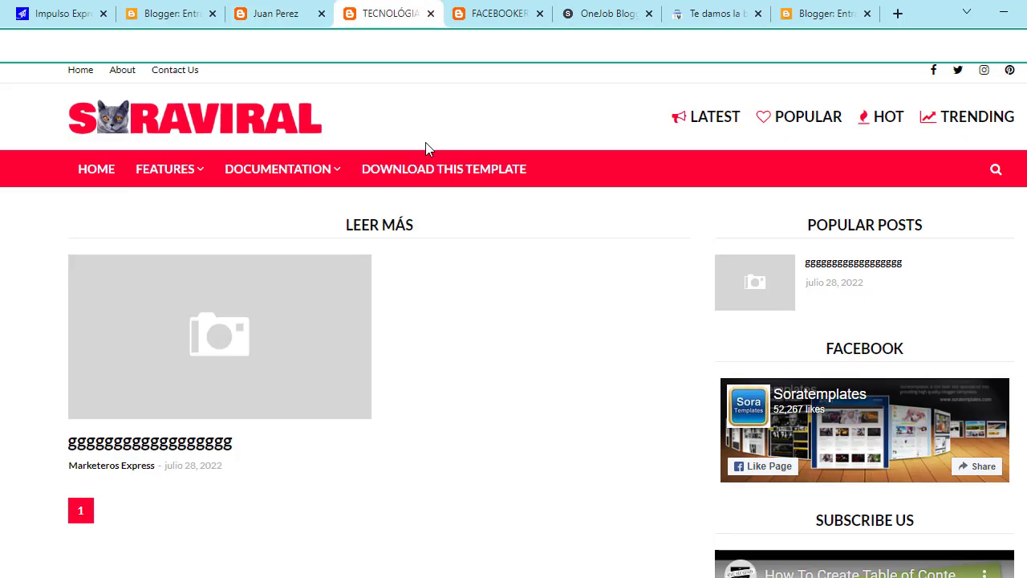
scroll(670, 345, "down", 3)
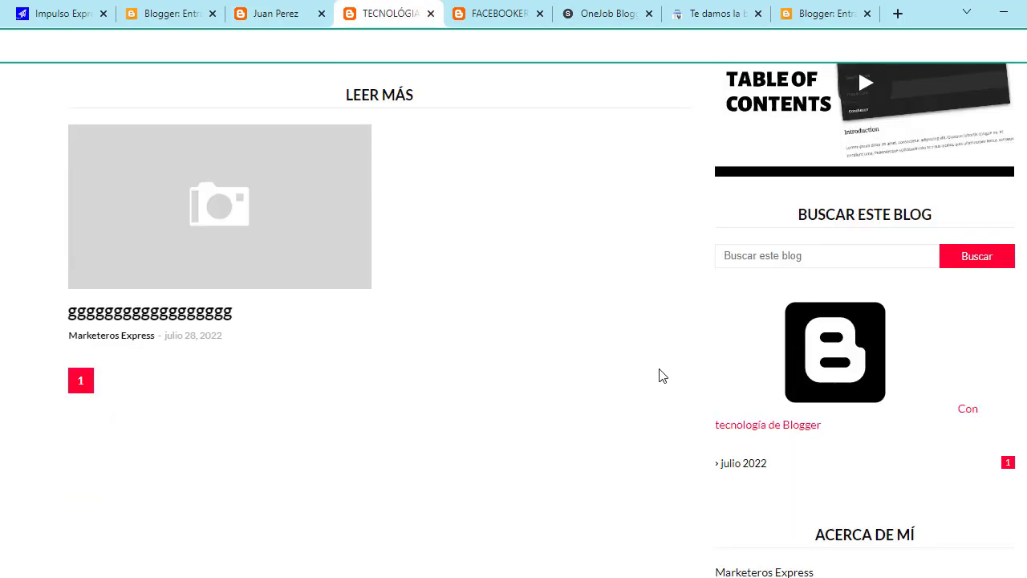
scroll(660, 376, "up", 3)
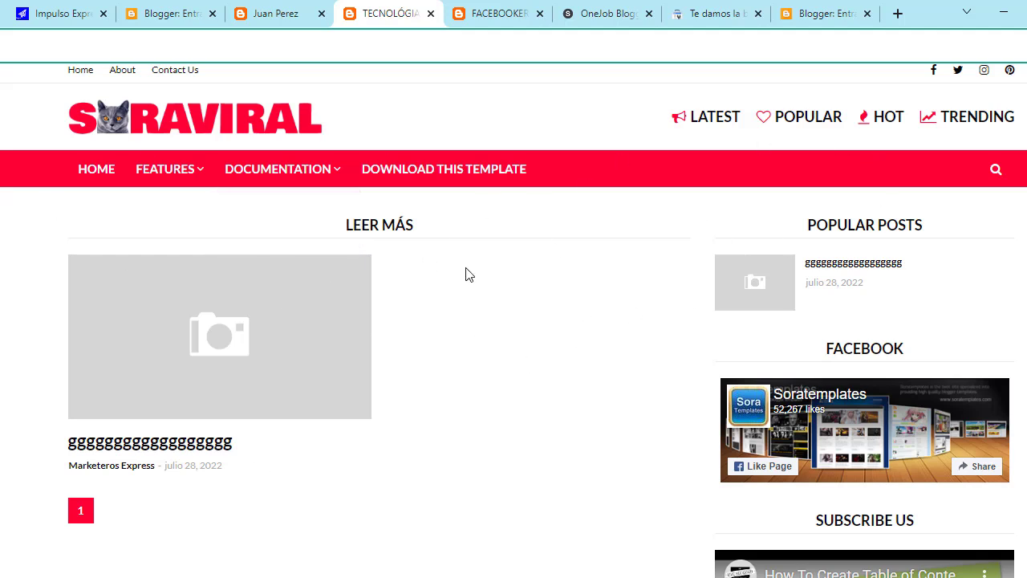
left_click(493, 14)
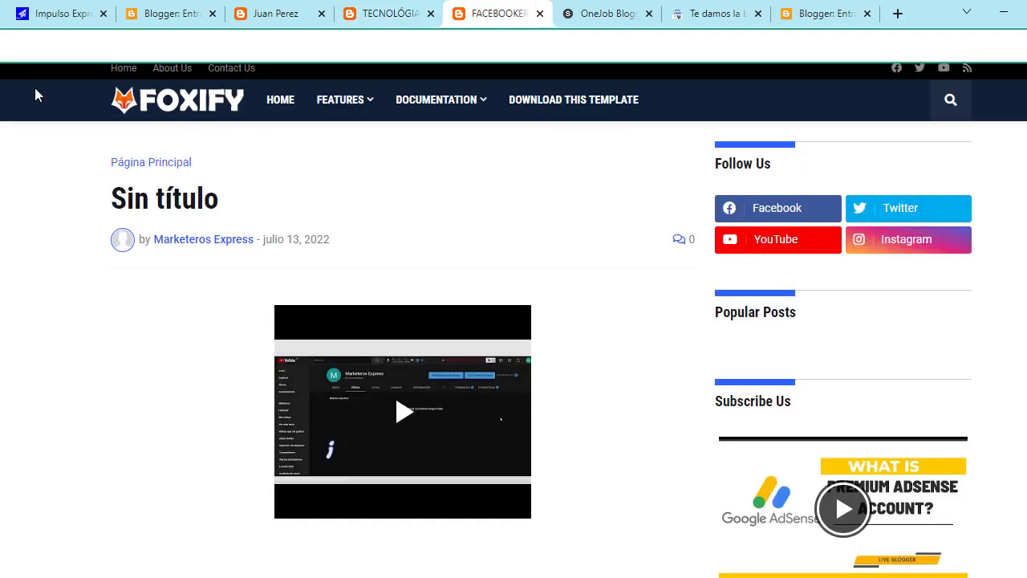
scroll(500, 374, "down", 15)
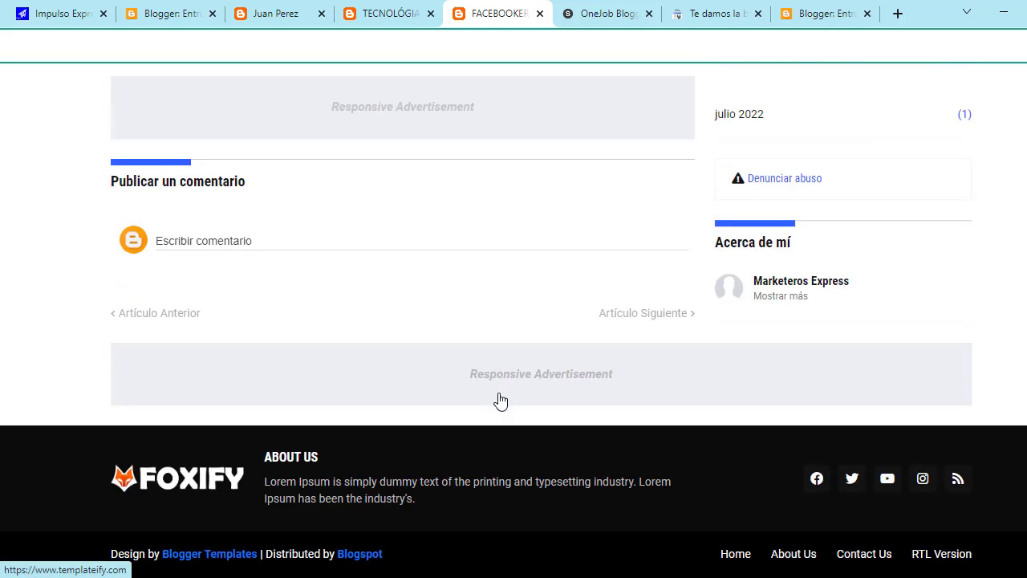
scroll(500, 400, "up", 7)
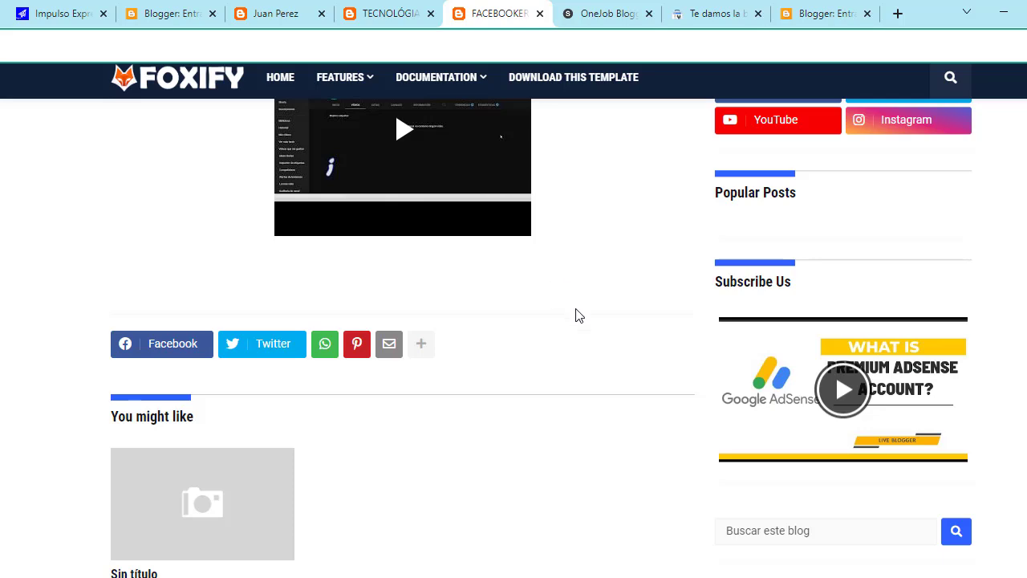
scroll(575, 315, "up", 4)
left_click(390, 14)
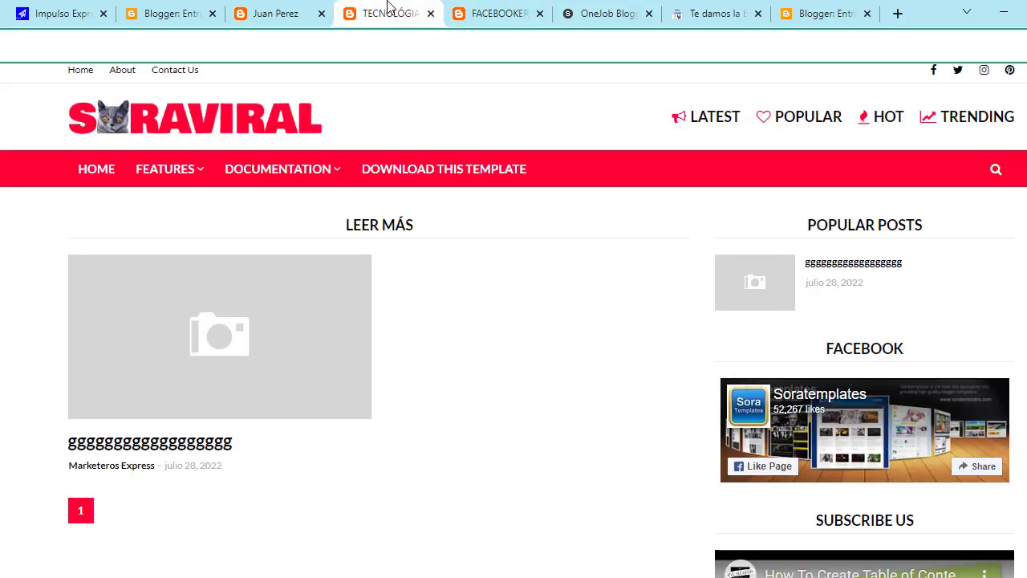
scroll(416, 401, "down", 2)
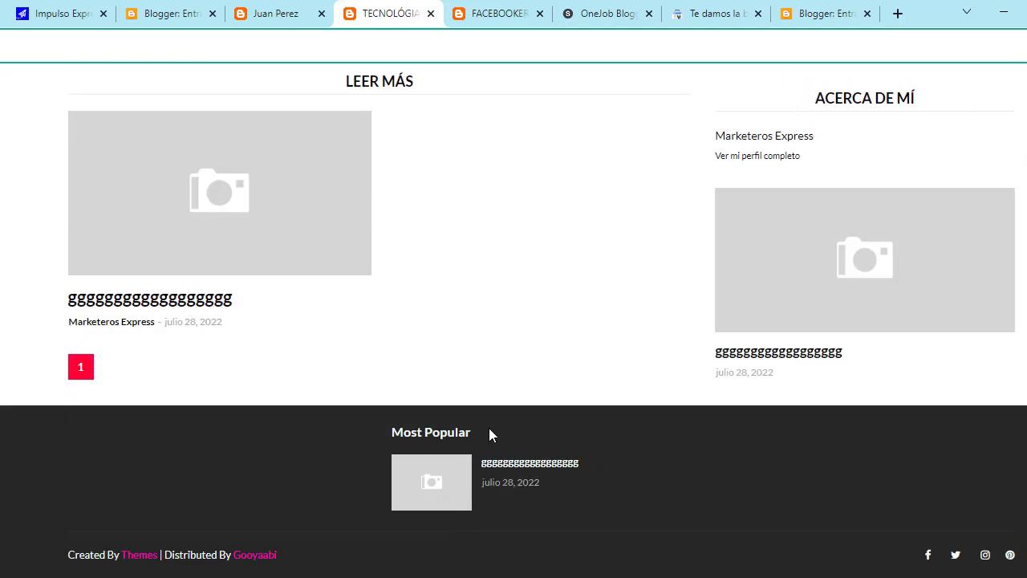
scroll(451, 452, "up", 2)
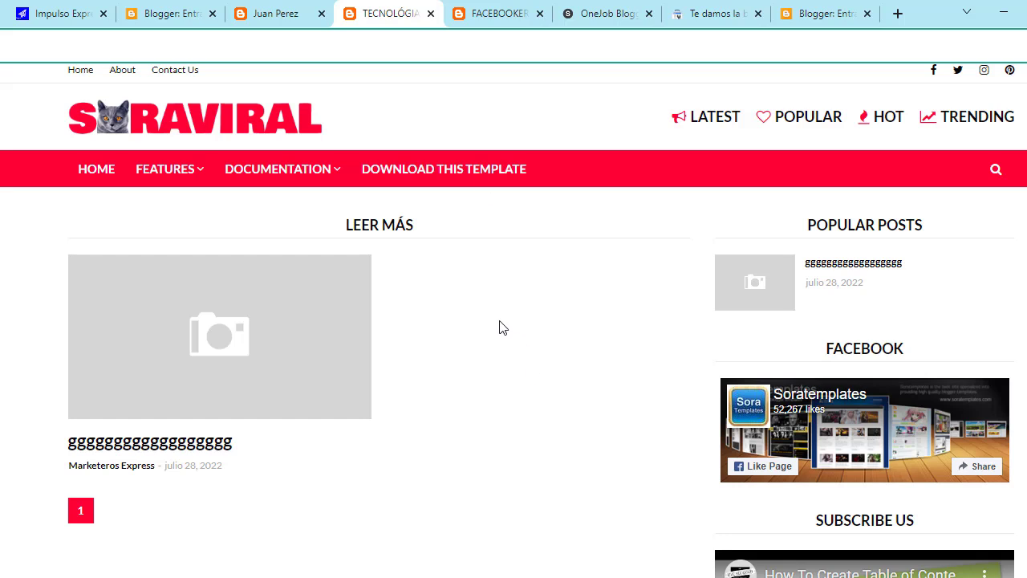
left_click(819, 9)
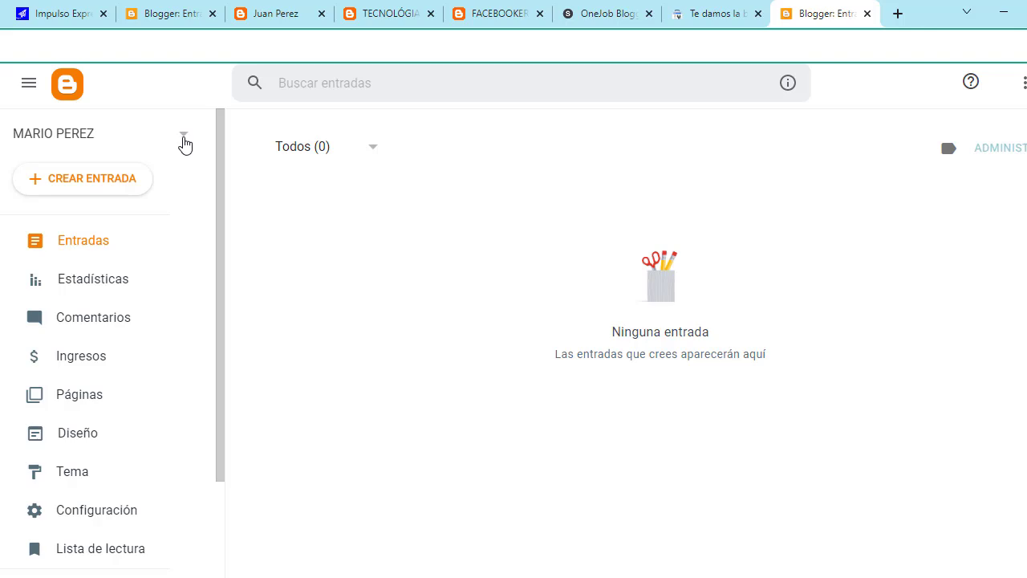
Step: Choose 'Nuevo blog…' from the blog selector dropdown beside the account name
left_click(184, 140)
scroll(92, 358, "down", 3)
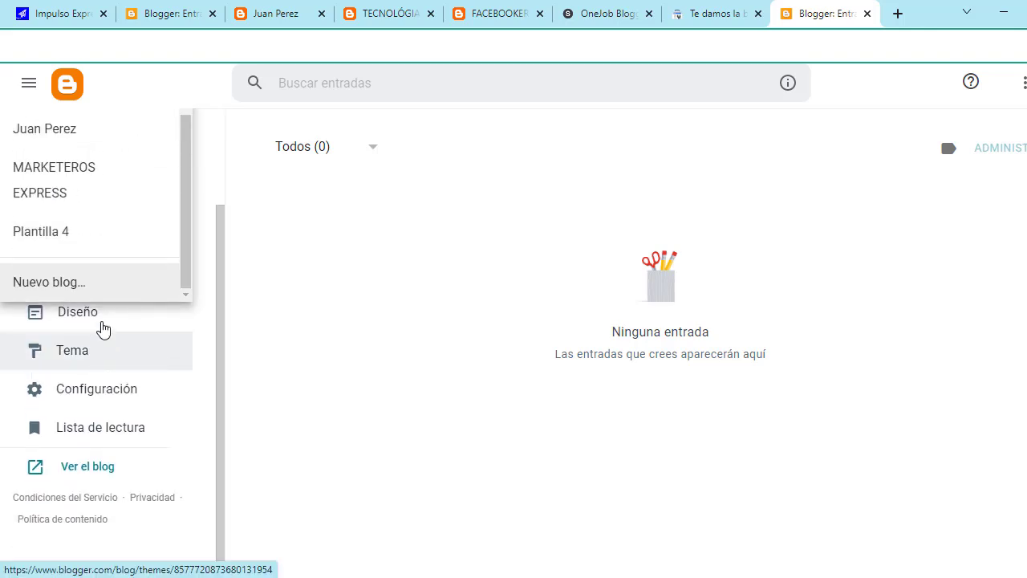
left_click(88, 290)
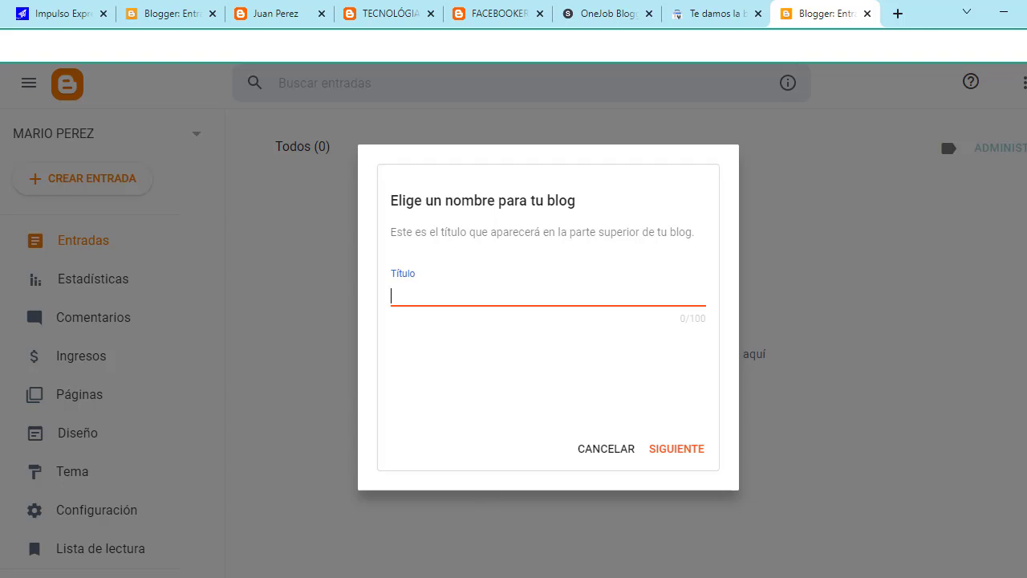
Step: Switch to the Meta browser window and open the Historias Life Facebook tab
mouse_move(494, 577)
mouse_move(459, 577)
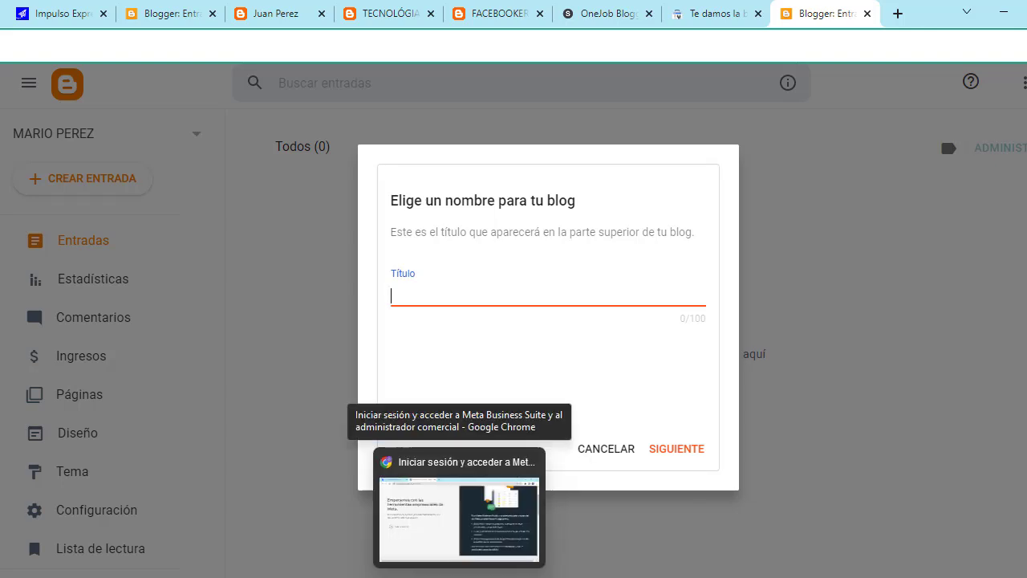
left_click(463, 539)
left_click(84, 9)
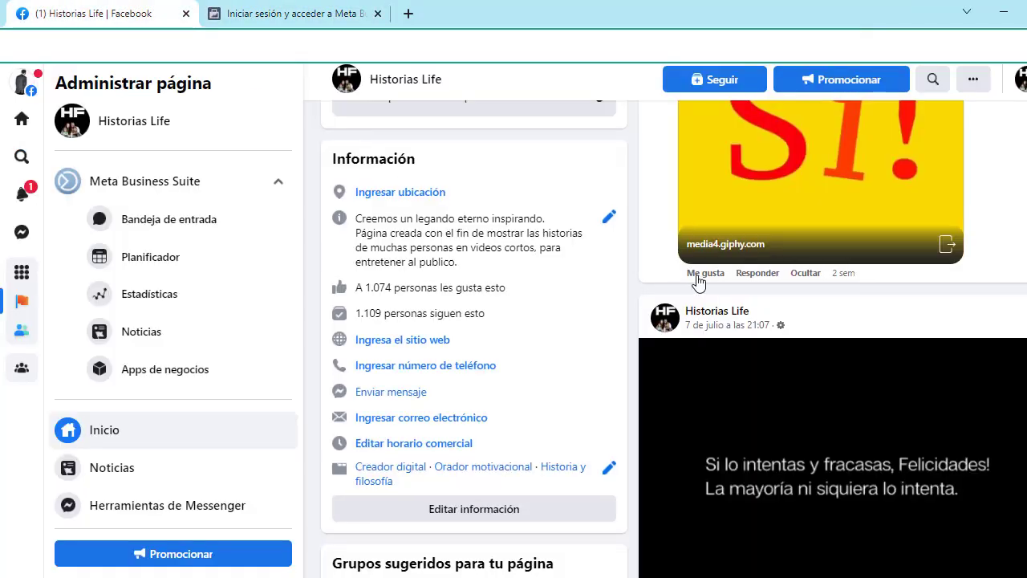
scroll(515, 221, "up", 6)
scroll(515, 220, "up", 10)
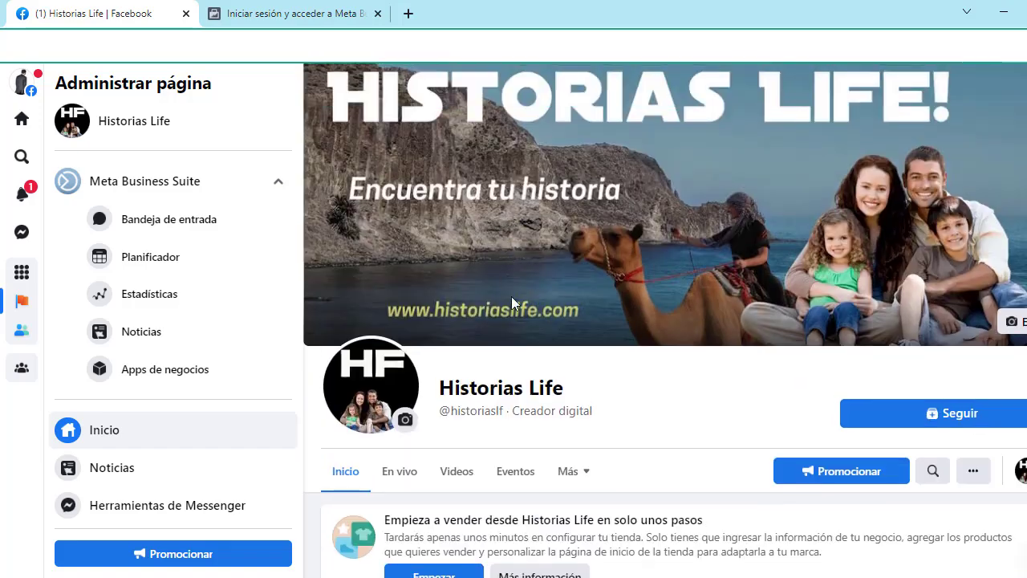
scroll(511, 296, "down", 2)
scroll(599, 249, "up", 2)
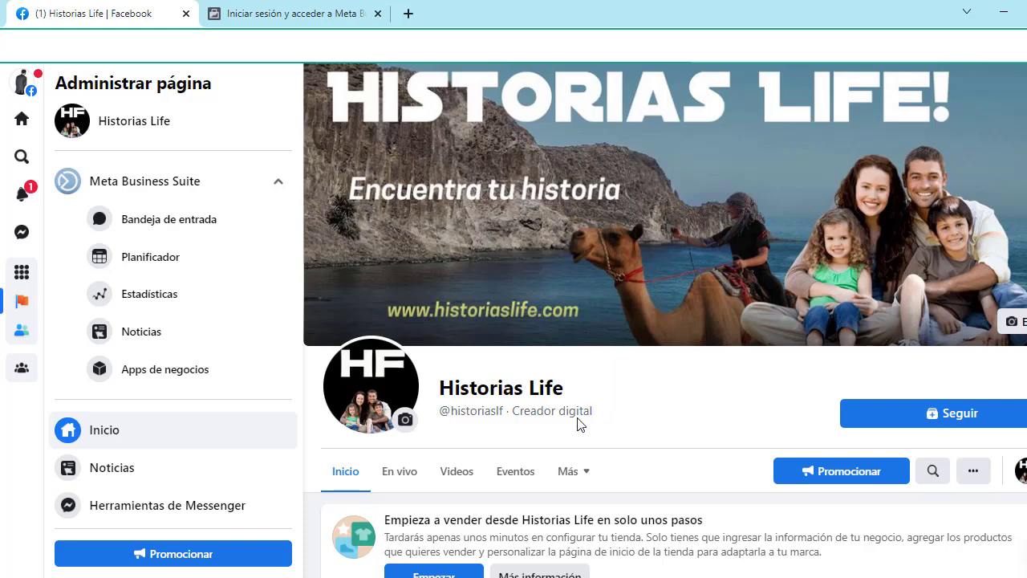
Step: Select the page name 'Historias Life', then return to the Blogger new-blog dialog
left_click_drag(564, 389, 447, 387)
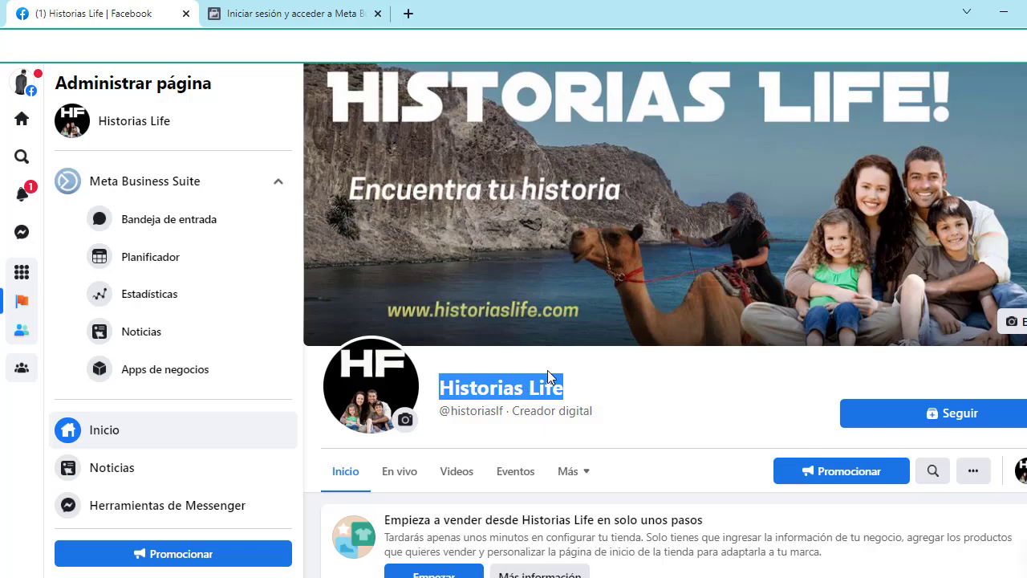
scroll(549, 377, "down", 2)
scroll(554, 360, "up", 1)
scroll(555, 363, "down", 2)
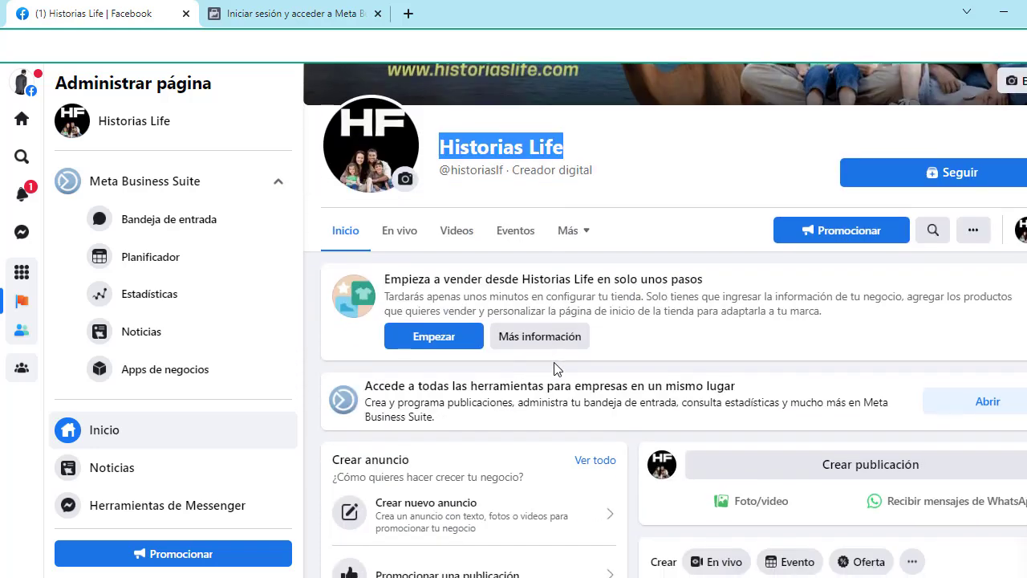
scroll(558, 365, "up", 1)
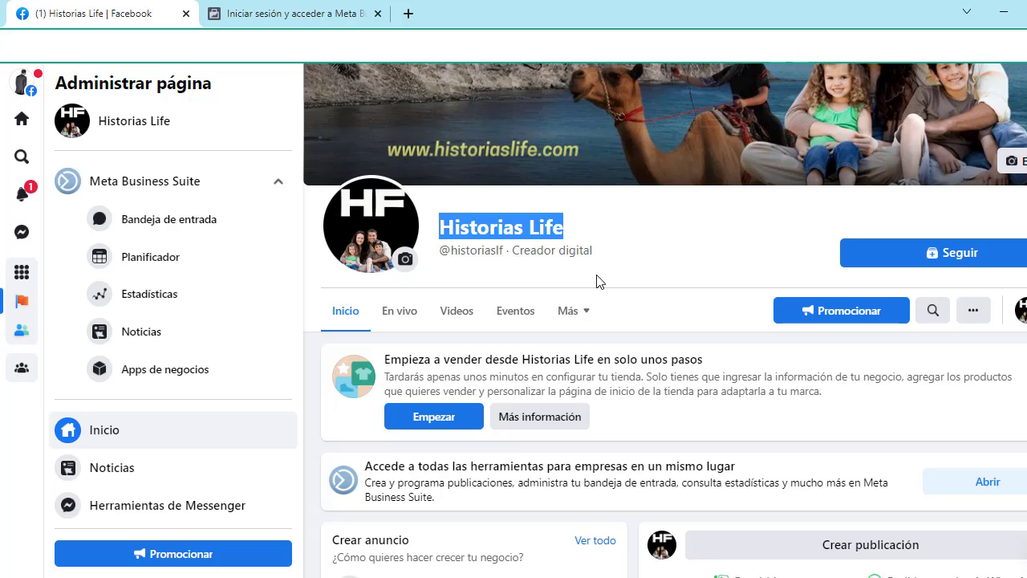
mouse_move(495, 577)
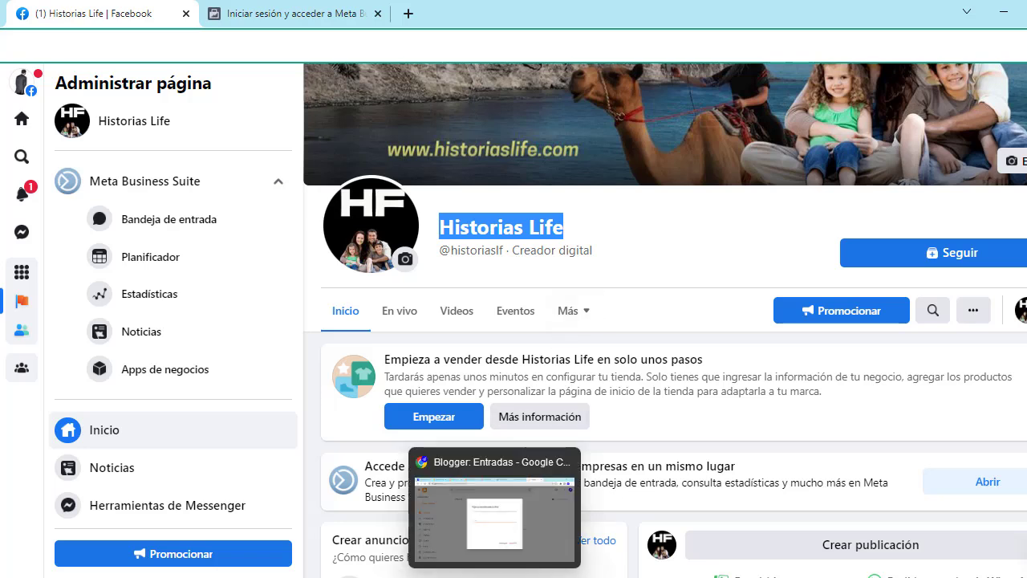
left_click(494, 522)
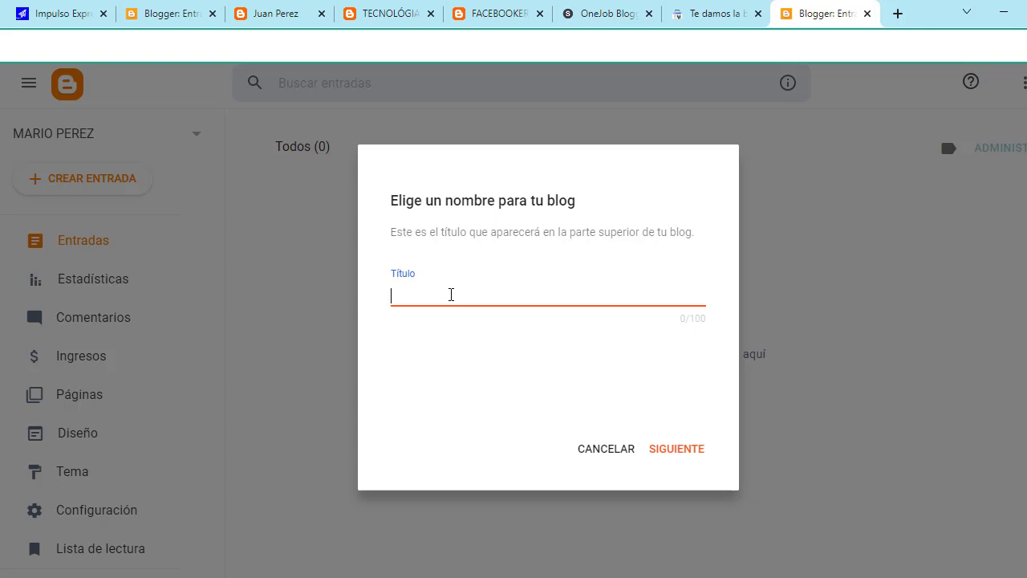
Step: Title the new blog 'MARKETEROS EXPRESS' and continue to the address step
type("m")
key("BackSpace")
type("MARKETEROS EXPRESS")
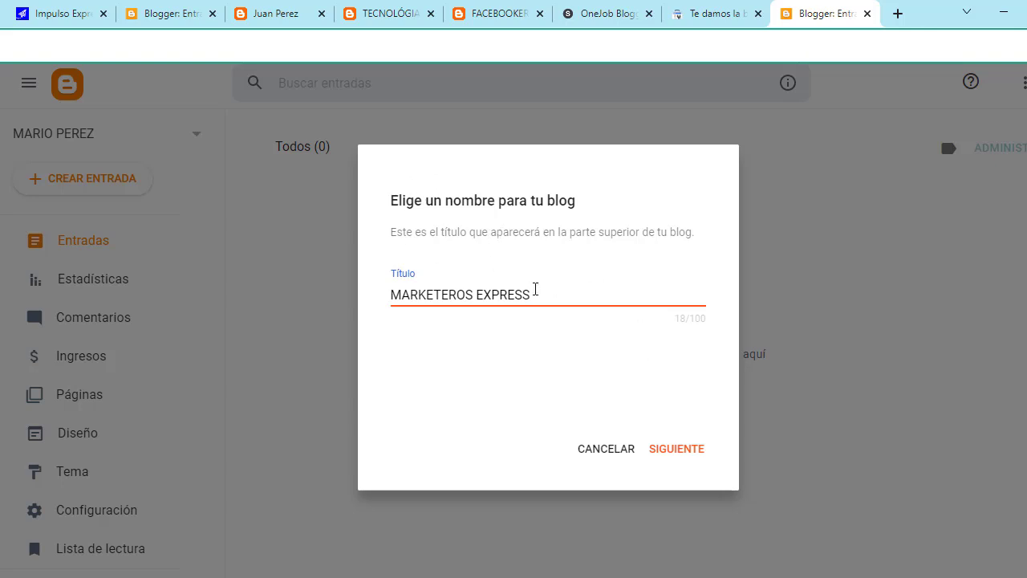
left_click(683, 463)
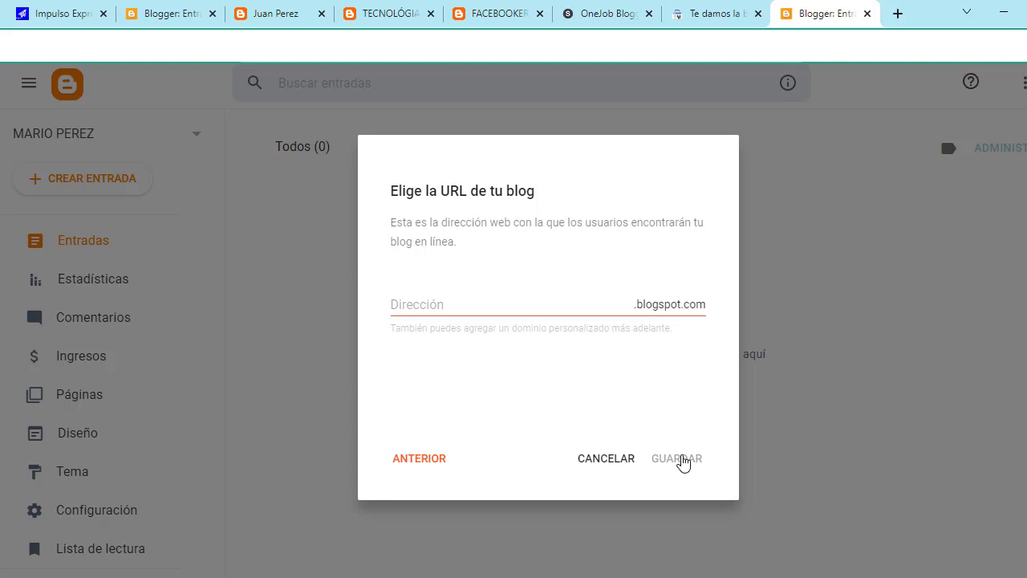
Step: Enter the lowercase address marketerosexpress2, check availability, and save the blog
left_click(522, 302)
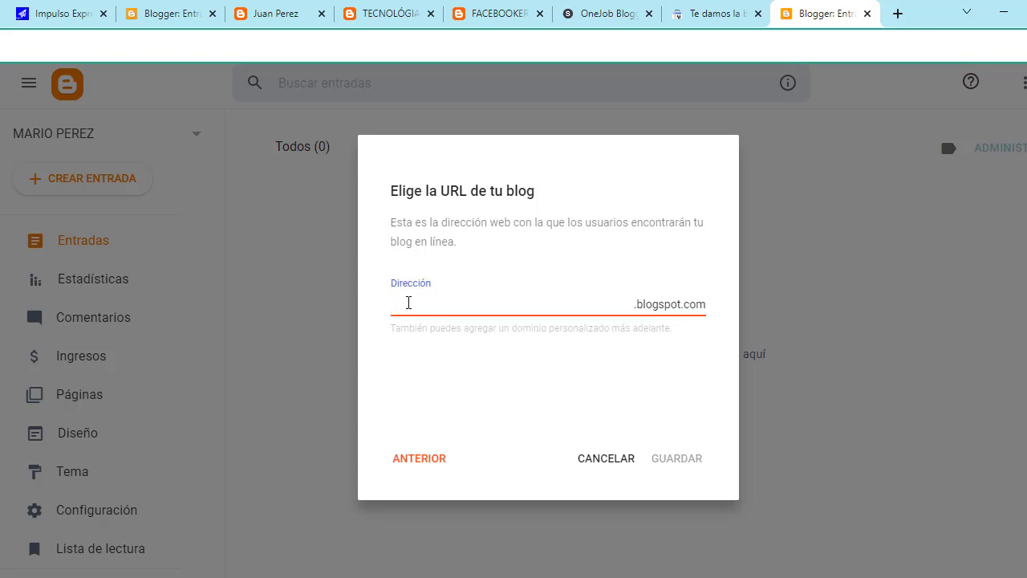
type("MARKETEROS")
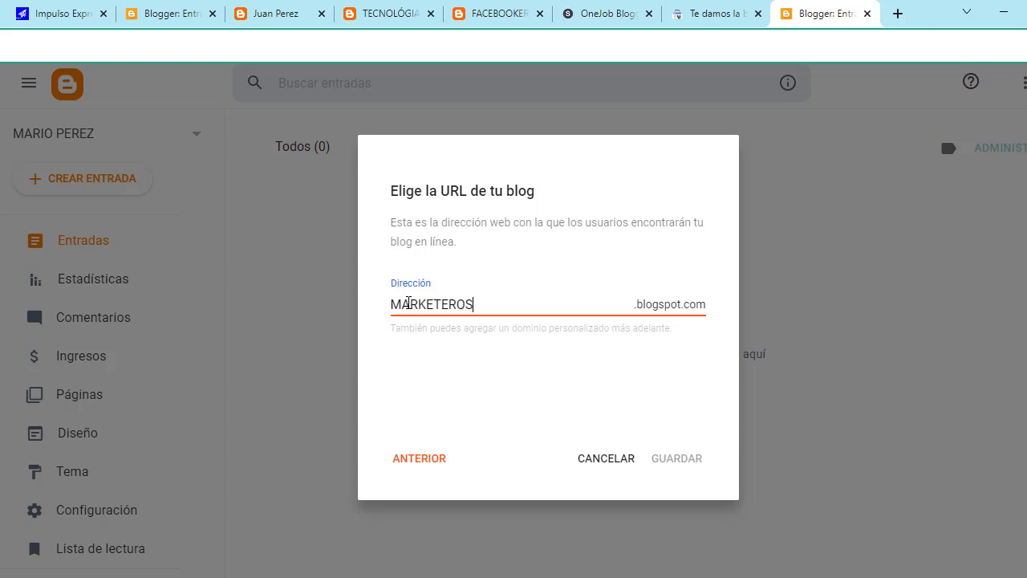
key("BackSpace")
key("BackSpace")
key("BackSpace")
key("BackSpace")
key("BackSpace")
key("BackSpace")
key("BackSpace")
key("BackSpace")
key("BackSpace")
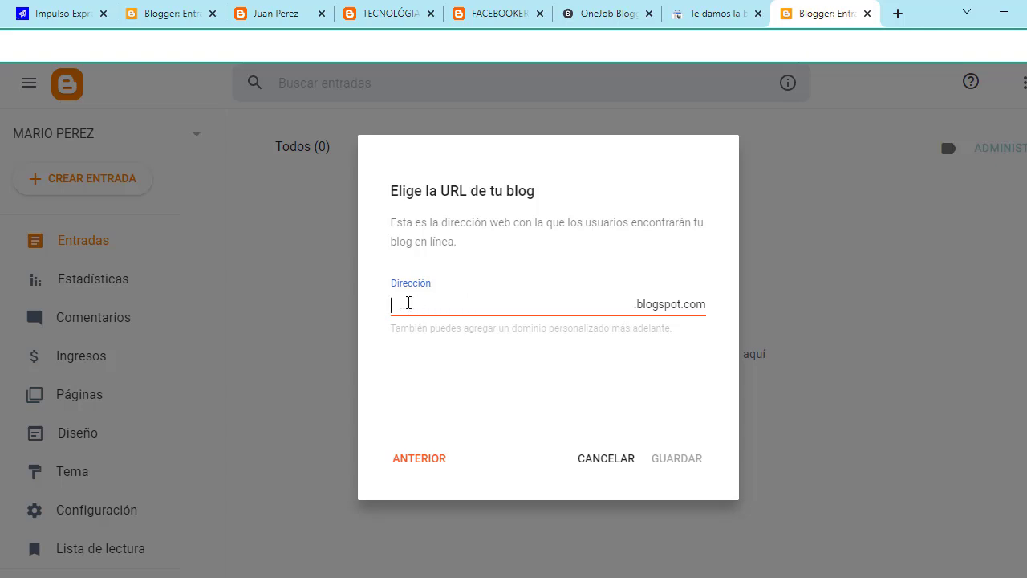
type("MARKETEROS")
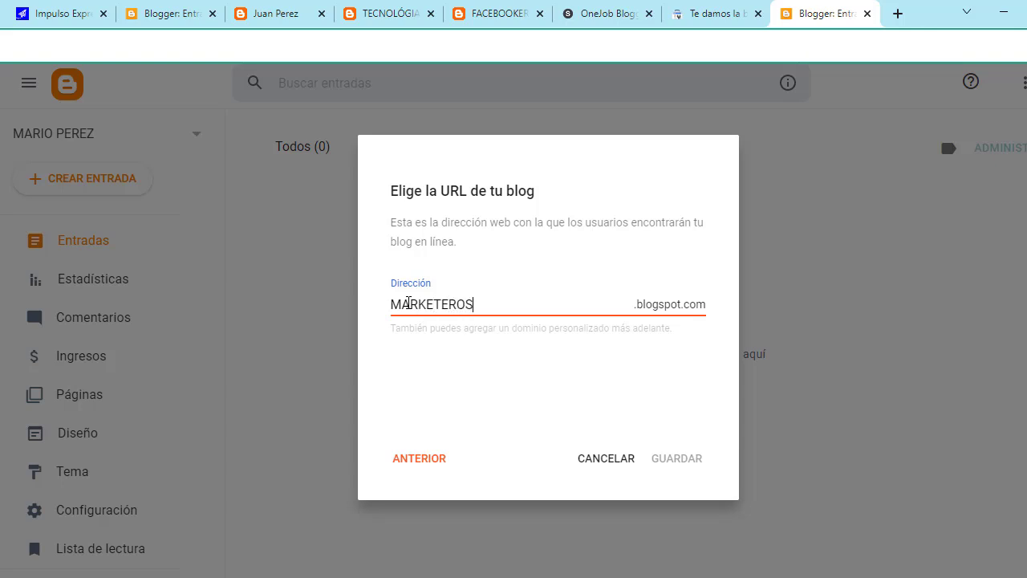
key("BackSpace")
key("BackSpace")
key("BackSpace")
key("BackSpace")
key("BackSpace")
key("BackSpace")
key("BackSpace")
key("BackSpace")
key("BackSpace")
key("Caps_Lock")
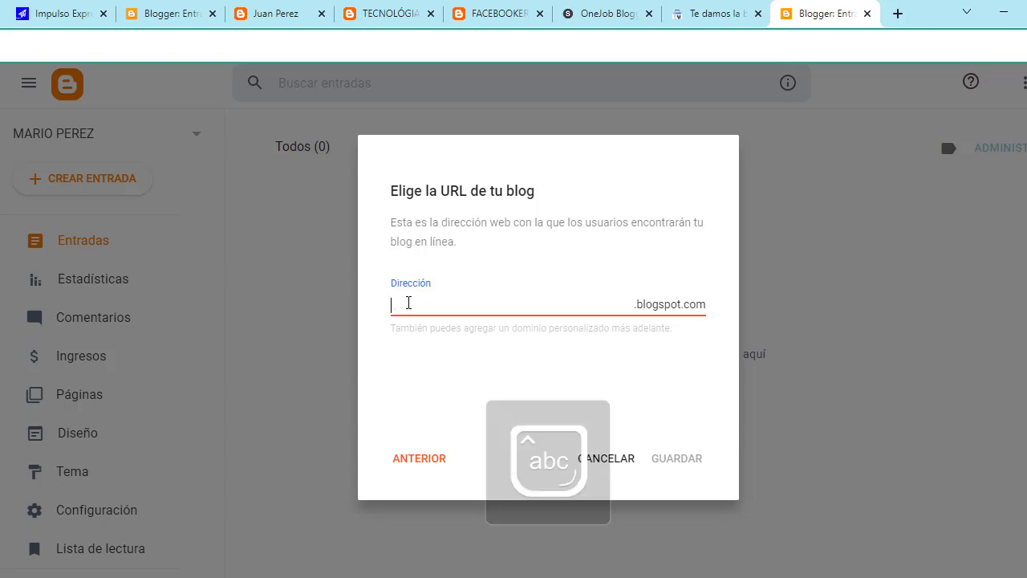
type("marketerosexpress")
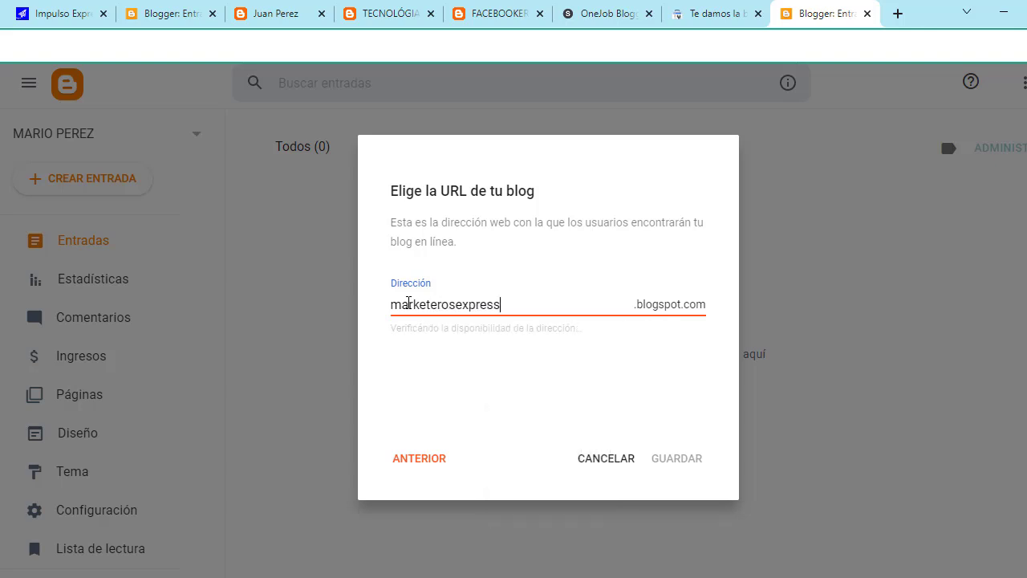
left_click(677, 285)
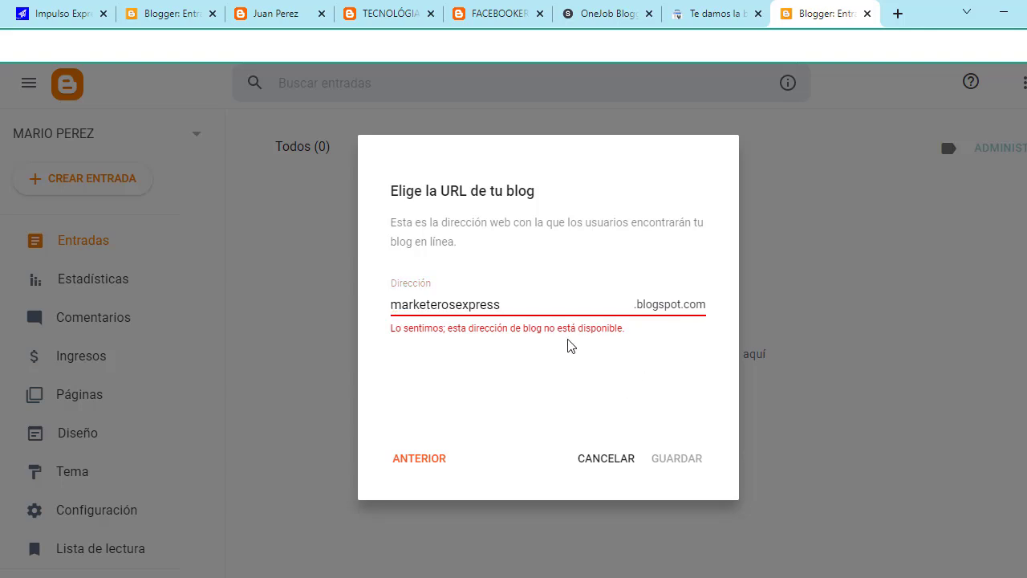
left_click(510, 300)
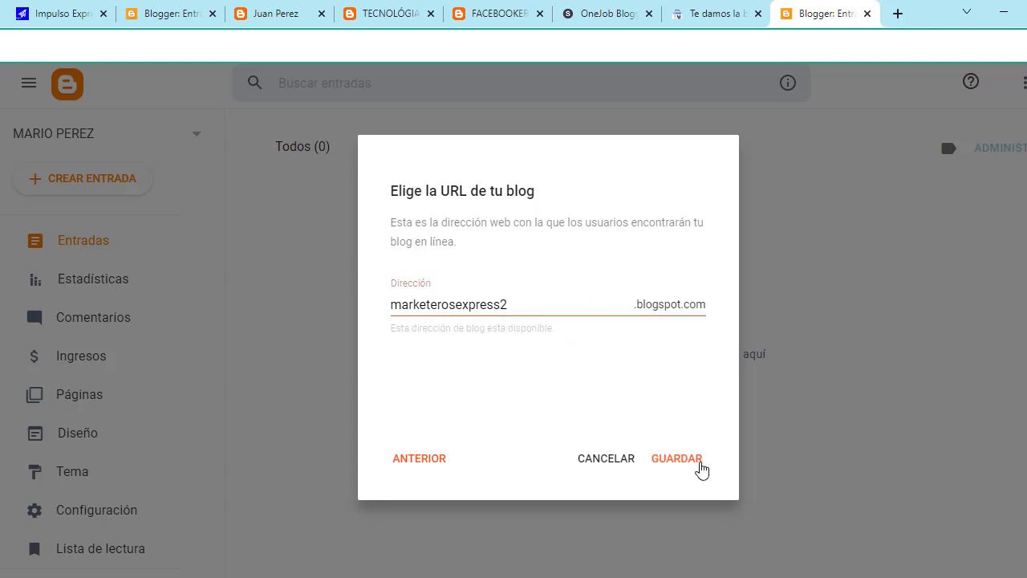
left_click(695, 466)
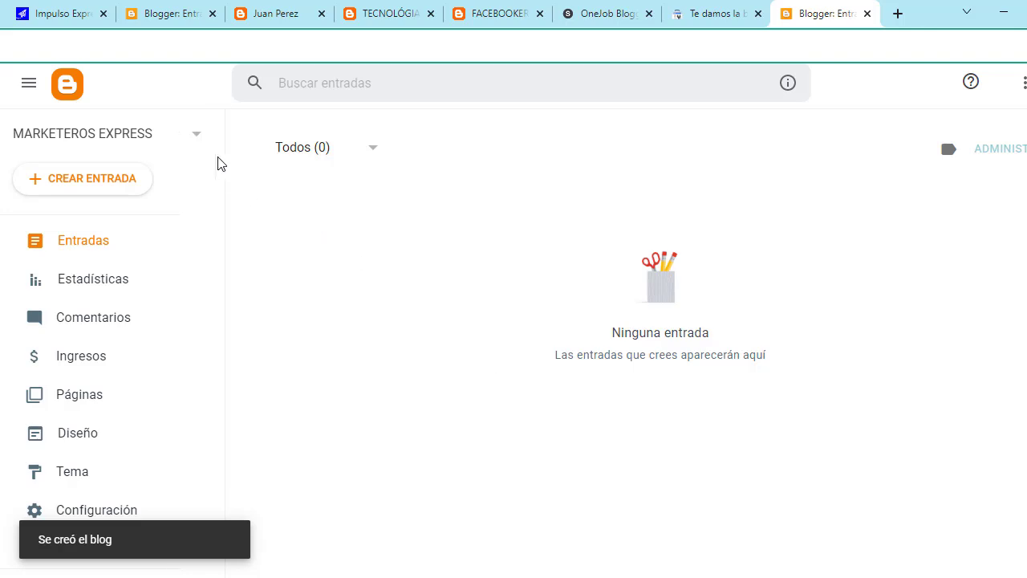
Step: Switch to the MARKETEROS EXPRESS blog, go to Diseño, and open its Vista previa
left_click(195, 136)
scroll(83, 157, "up", 1)
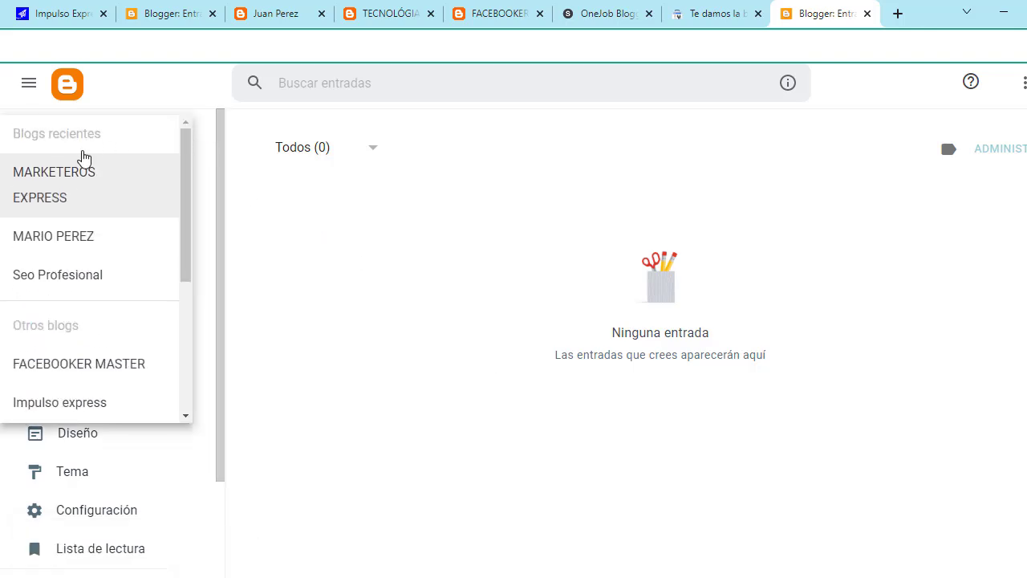
left_click(73, 190)
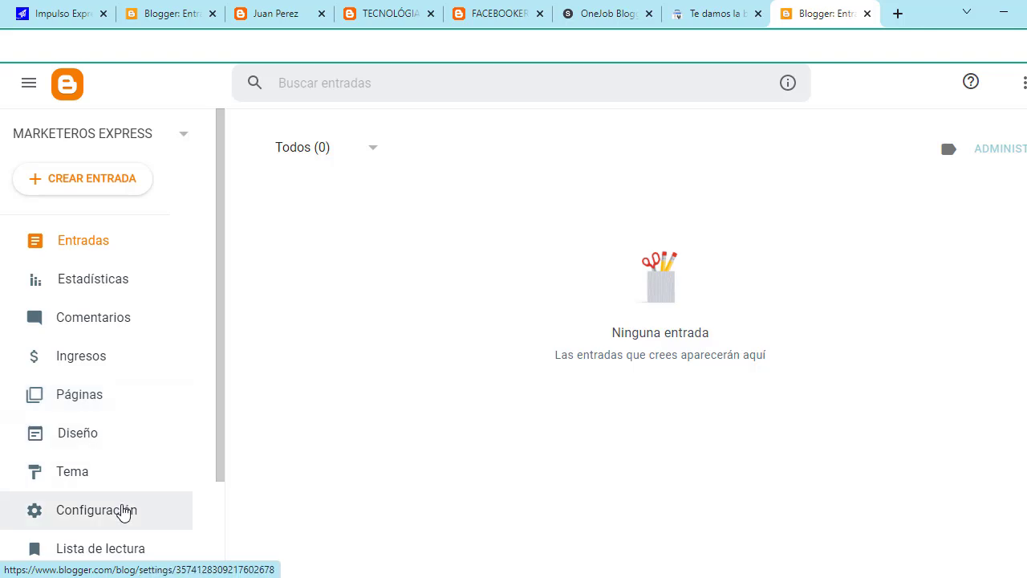
left_click(93, 438)
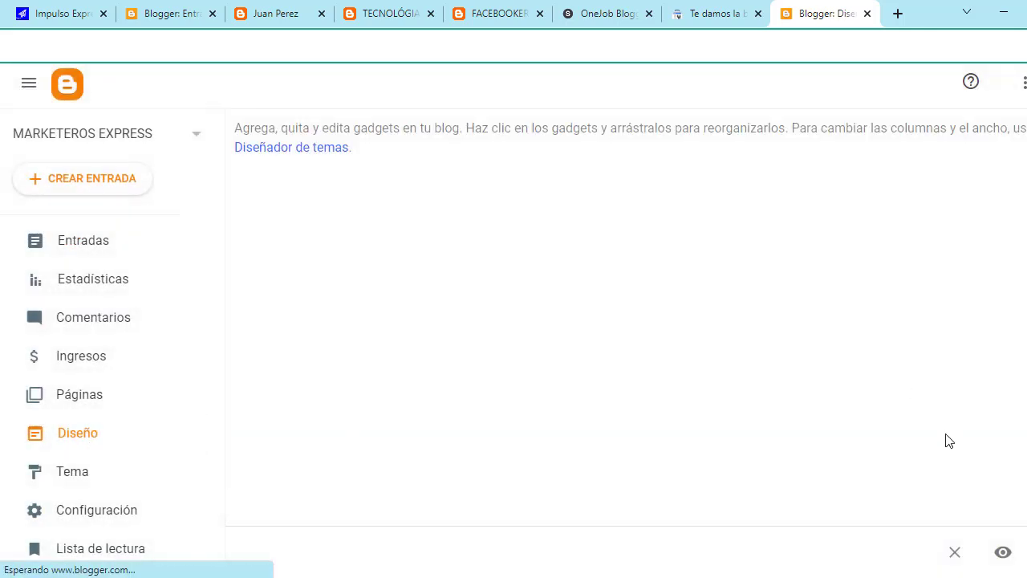
left_click(1004, 553)
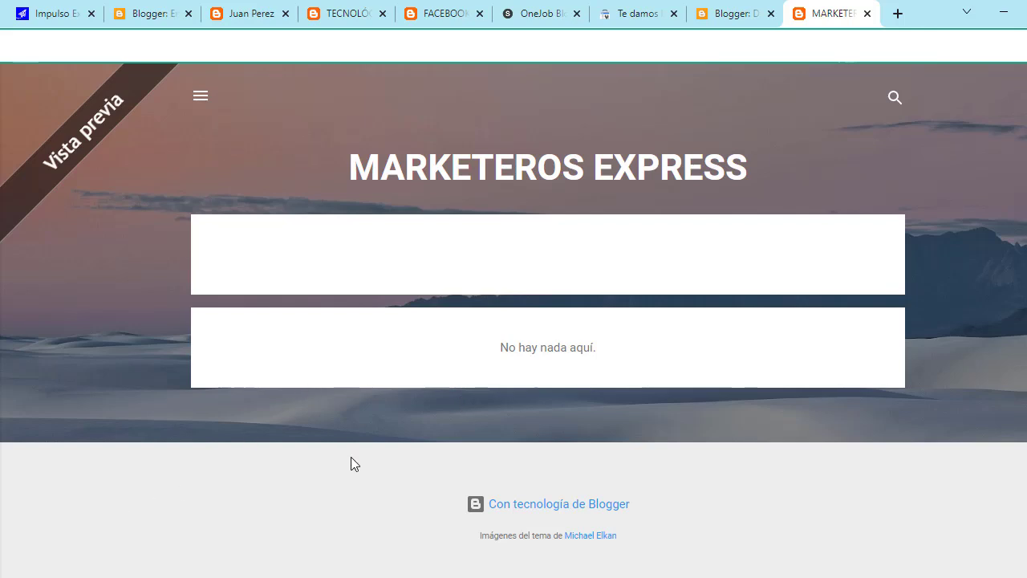
Step: Show the OneJob template page and its Free Version vs $14.95 Premium Version table
left_click(530, 14)
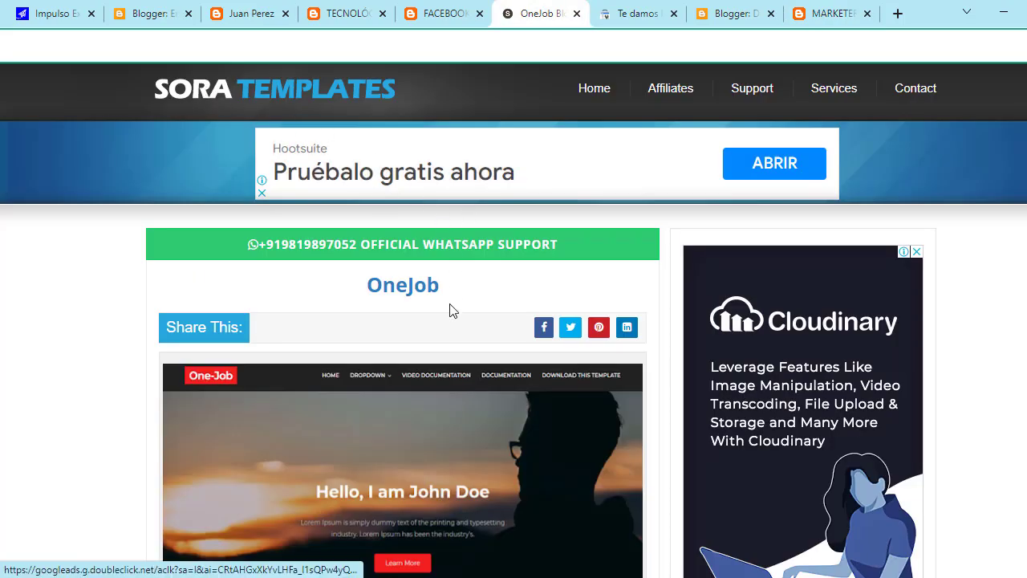
scroll(450, 320, "down", 2)
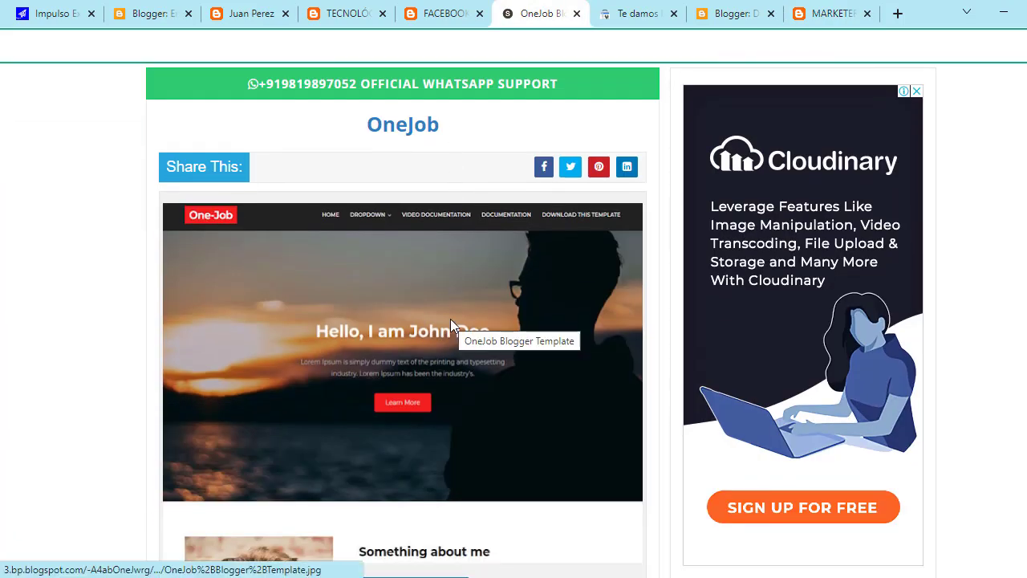
scroll(451, 321, "down", 1)
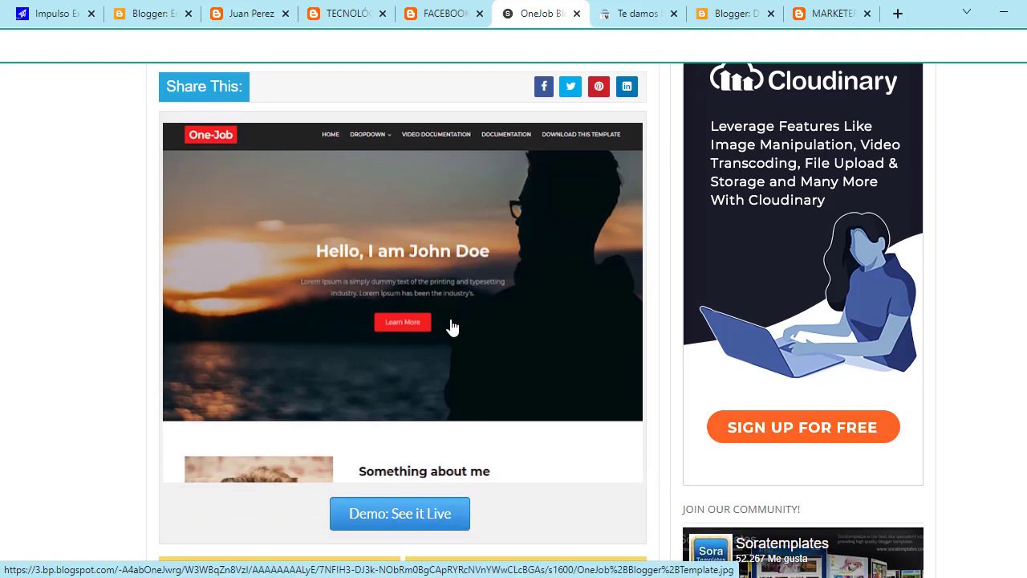
scroll(429, 289, "down", 1)
scroll(425, 286, "up", 2)
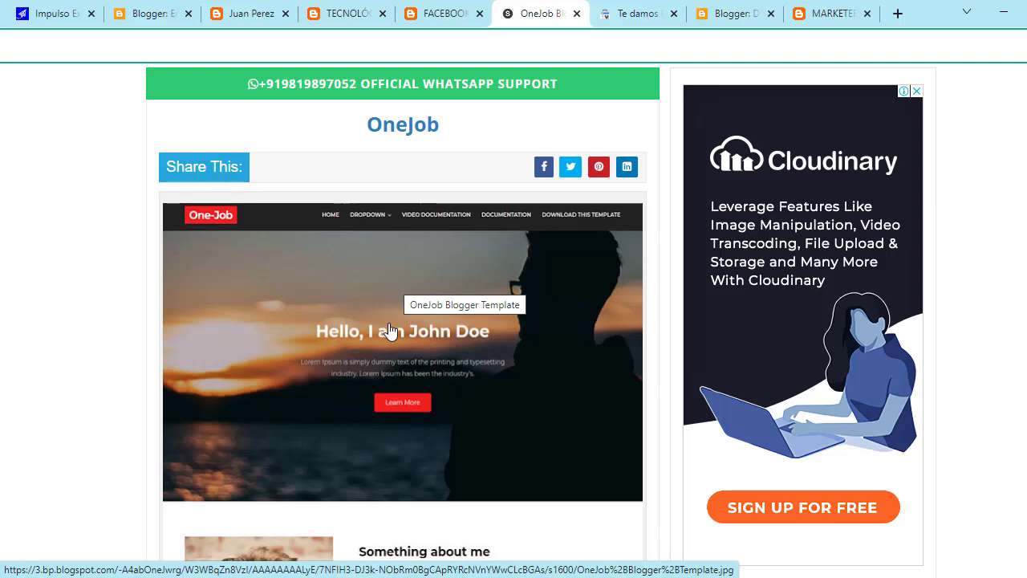
scroll(390, 330, "down", 5)
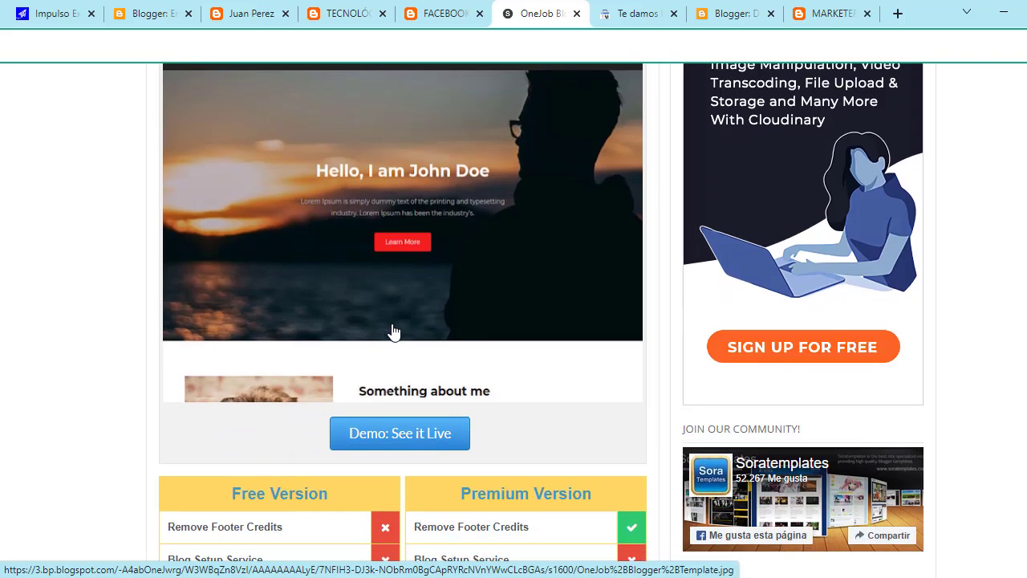
scroll(447, 252, "up", 7)
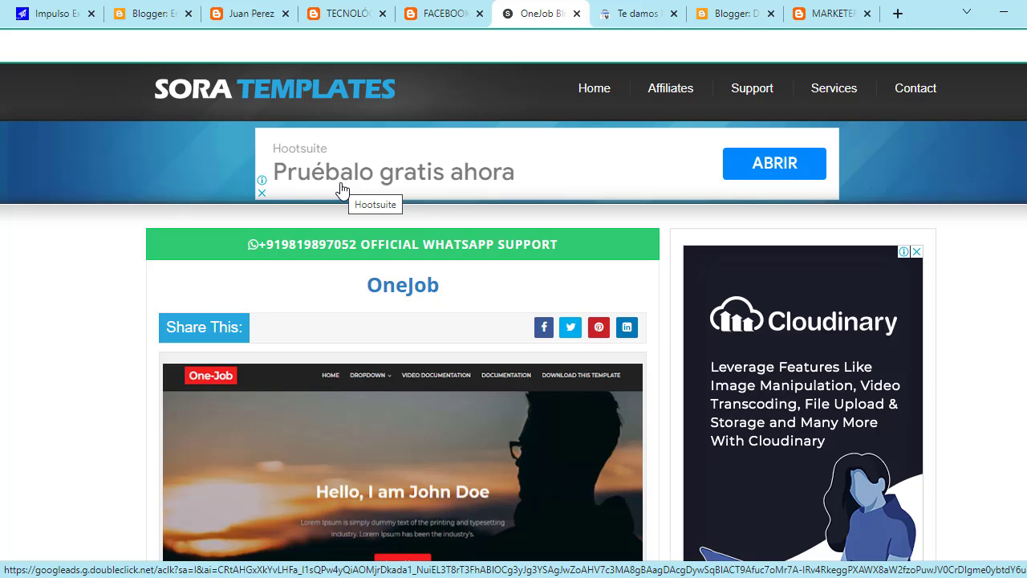
scroll(341, 190, "down", 3)
scroll(431, 264, "down", 3)
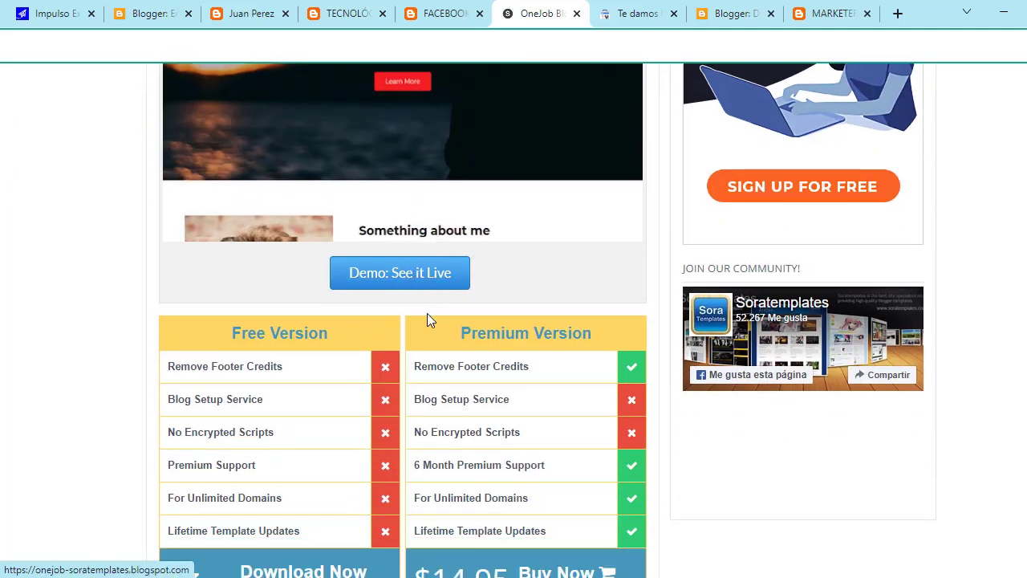
Step: View the OneJob template's live demo
left_click(415, 273)
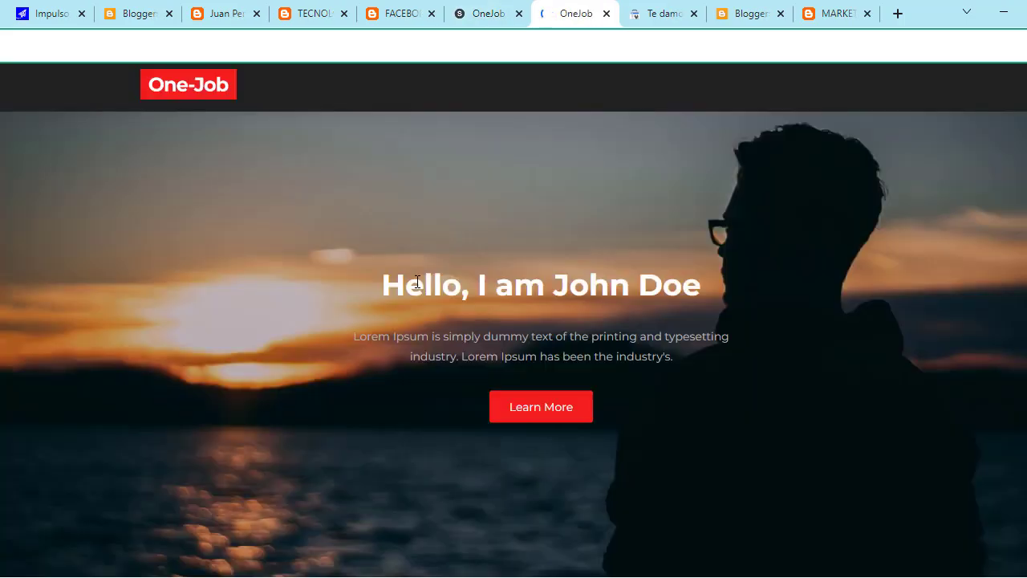
scroll(526, 341, "down", 20)
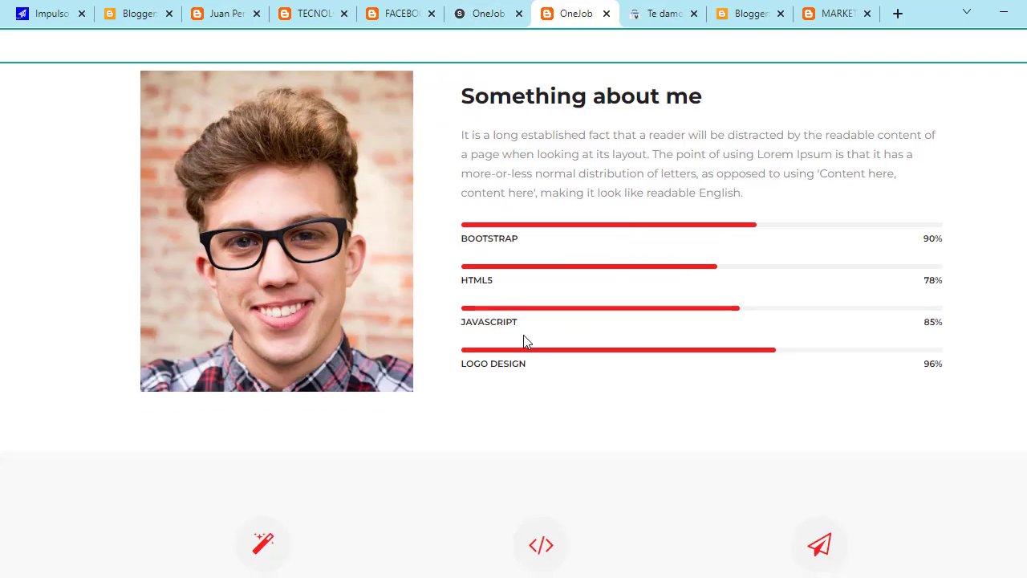
scroll(531, 345, "up", 20)
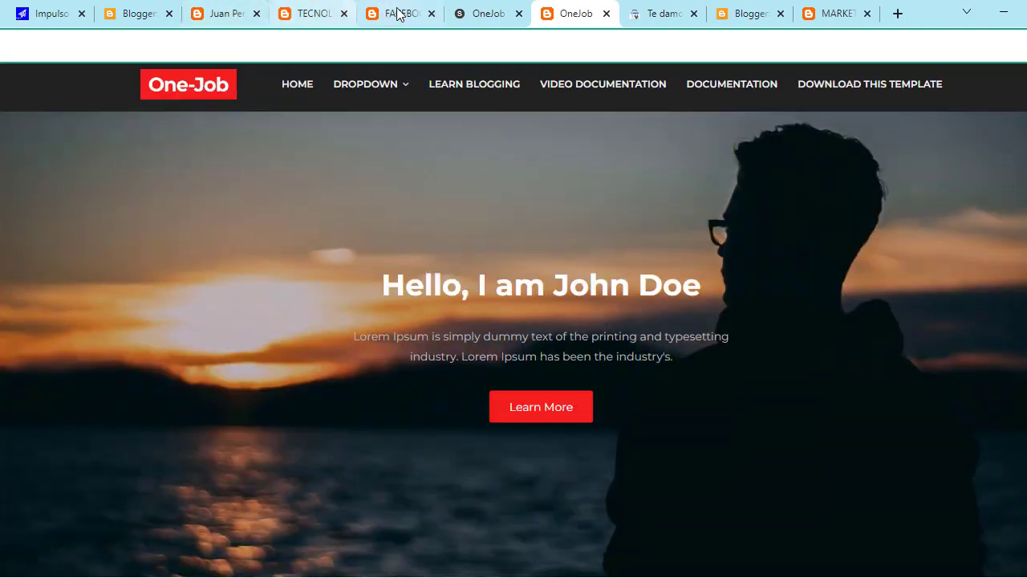
Step: Translate the OneJob download page into Spanish, then move to the portfolio blog tab
left_click(484, 10)
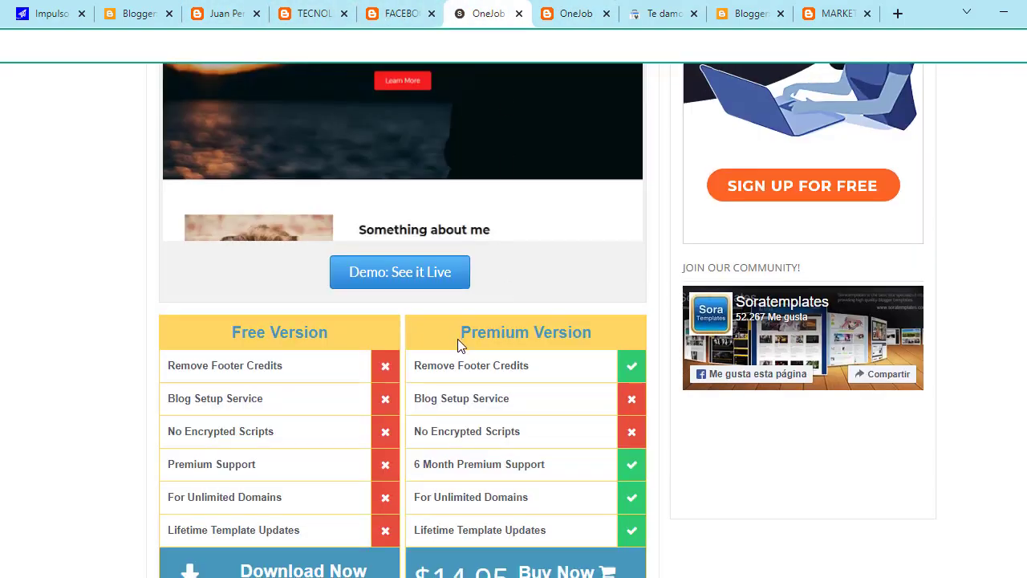
scroll(457, 338, "down", 1)
right_click(730, 373)
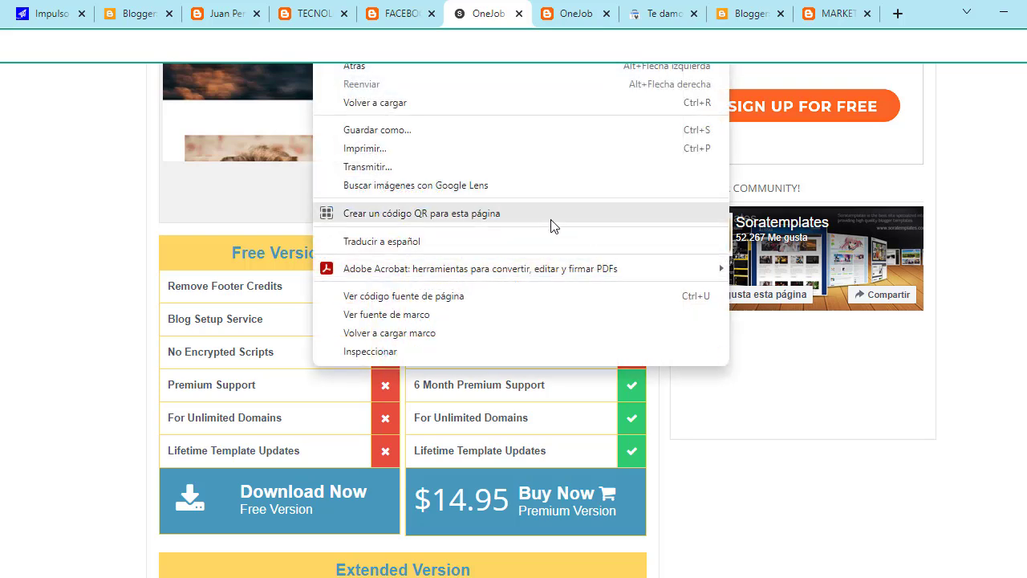
left_click(528, 251)
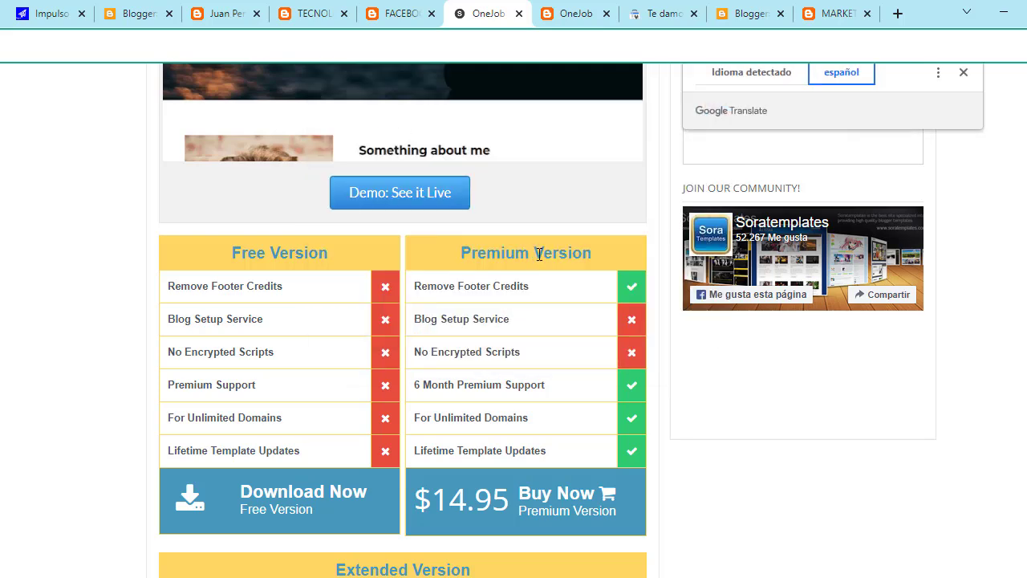
scroll(453, 361, "down", 1)
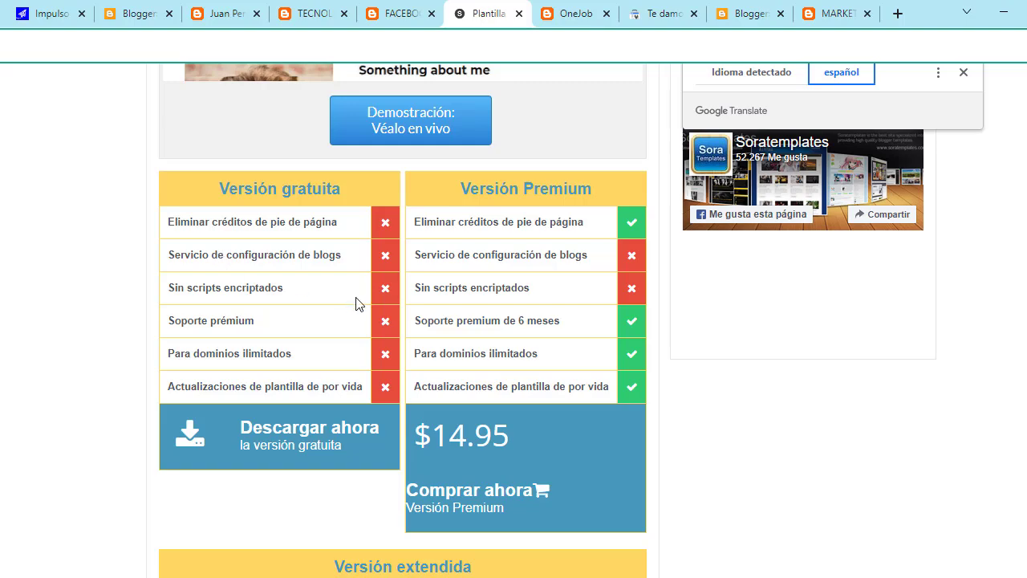
left_click(223, 14)
Step: Look over the portfolio and FACEBOOKER blogs, then return to the Spanish OneJob pricing page
scroll(480, 399, "down", 10)
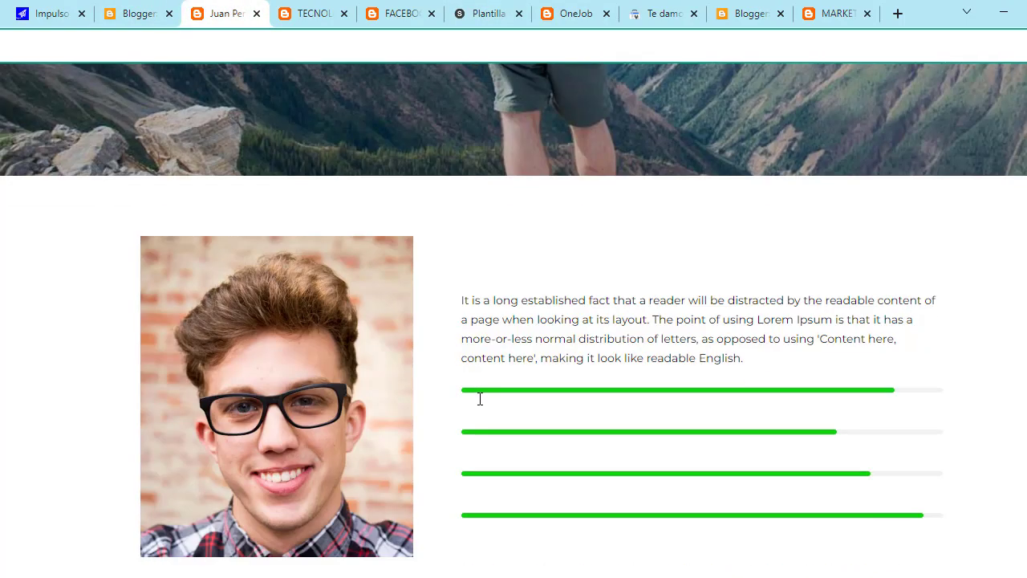
scroll(542, 401, "down", 4)
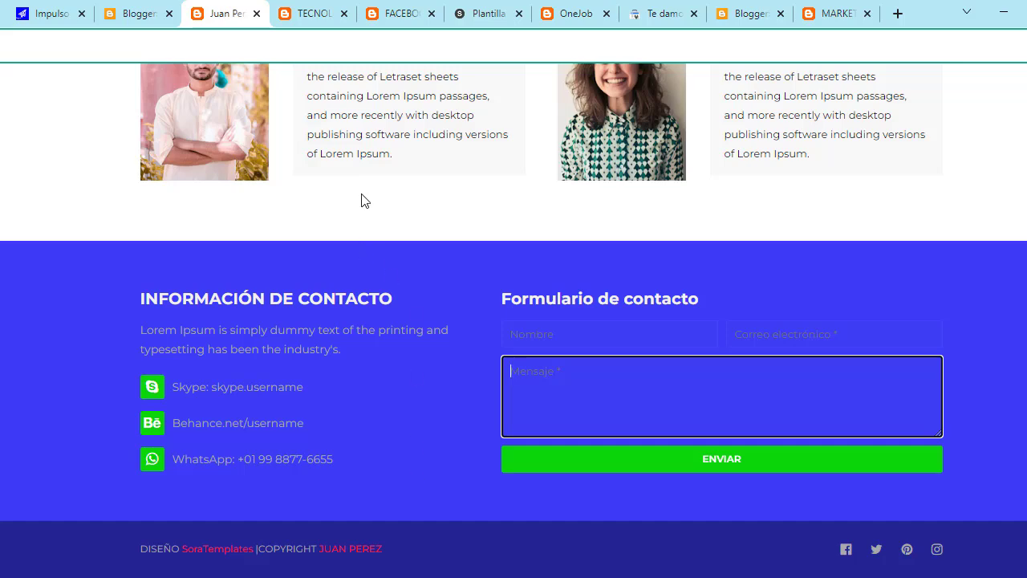
left_click(390, 12)
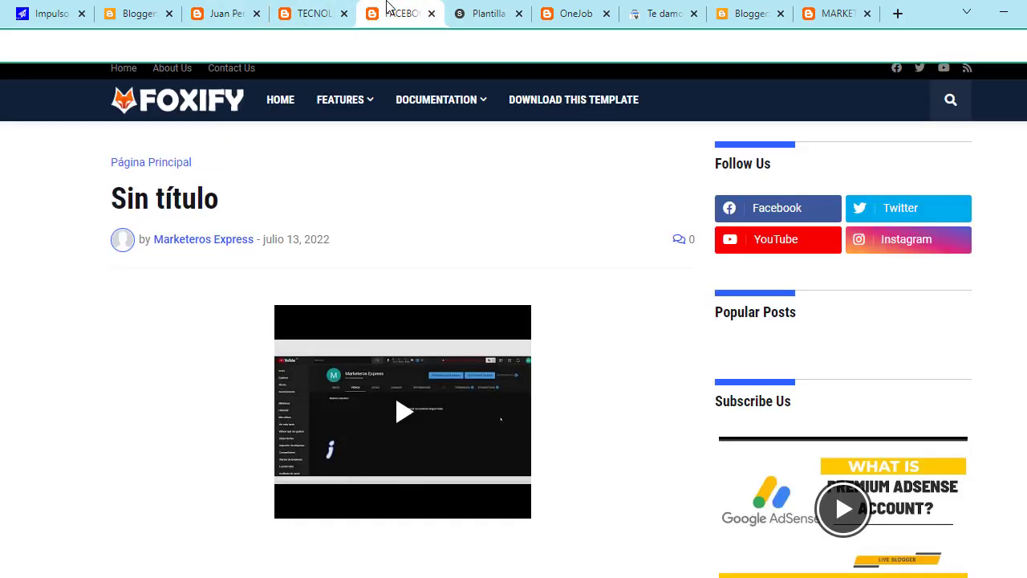
left_click(481, 10)
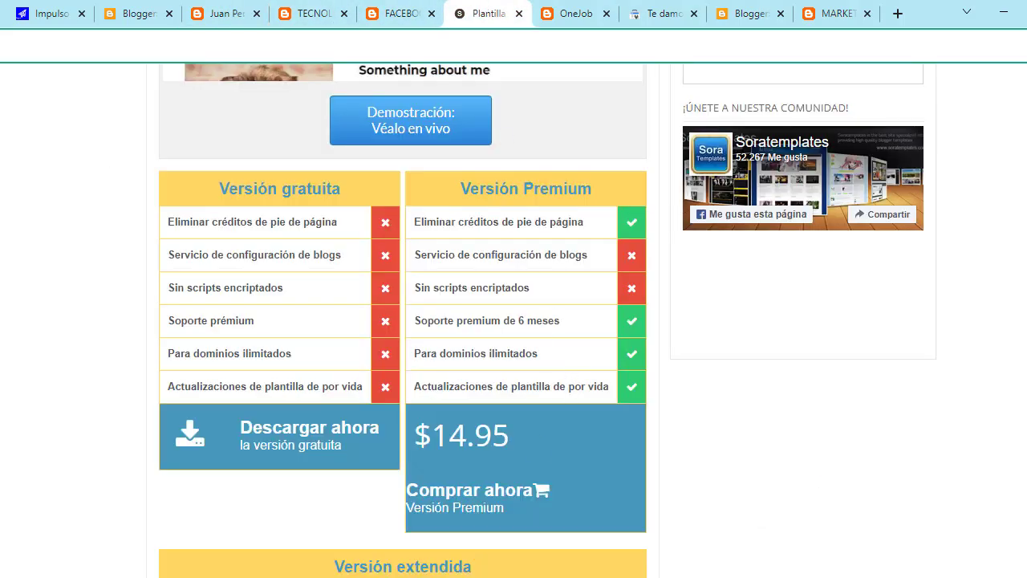
middle_click(350, 545)
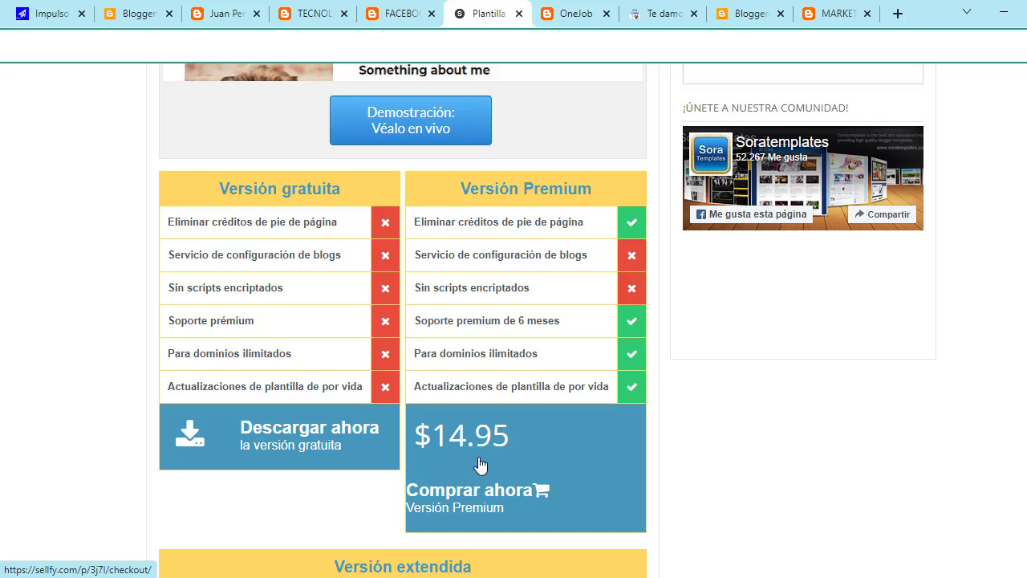
Step: Download the free OneJob version via 'Descargar ahora' and show OneJob (1).zip in Descargas
scroll(851, 161, "up", 1)
scroll(386, 425, "down", 1)
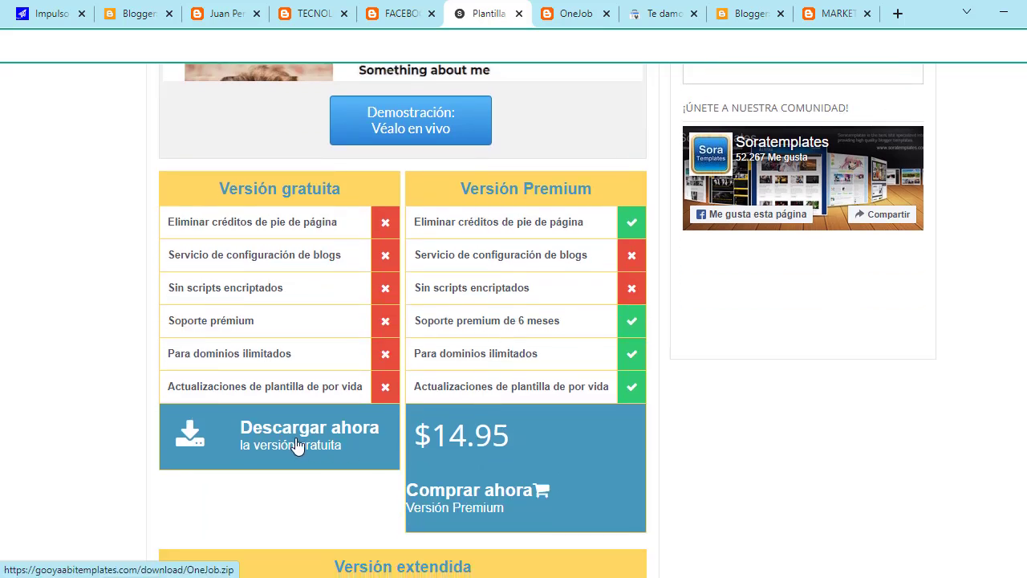
left_click(294, 445)
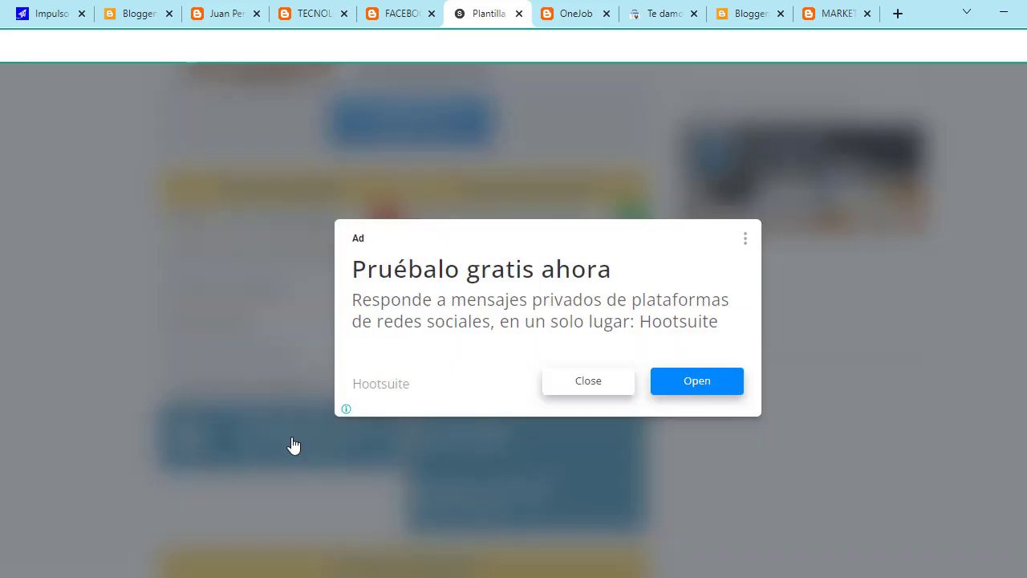
left_click(598, 396)
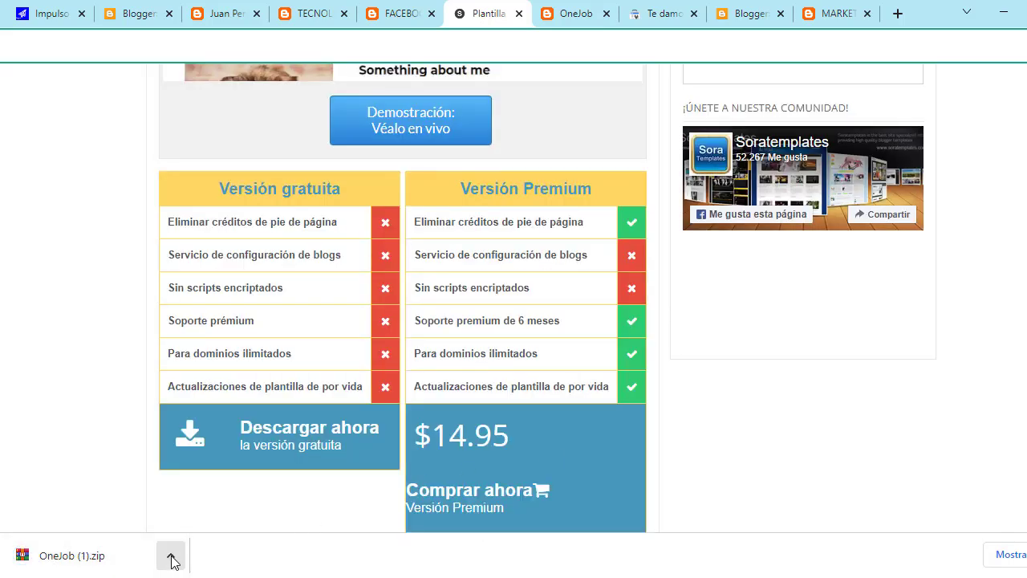
left_click(171, 560)
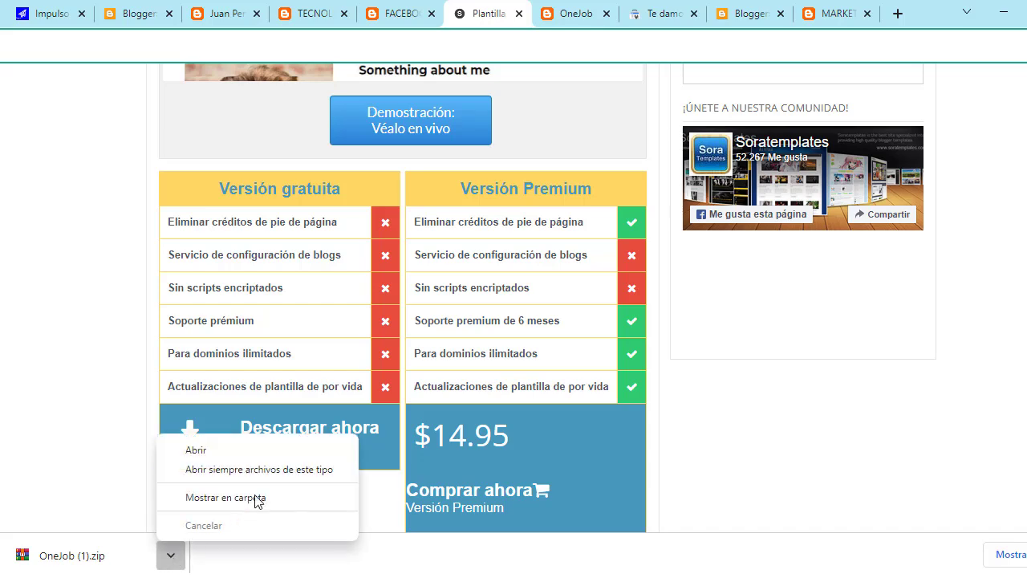
left_click(265, 499)
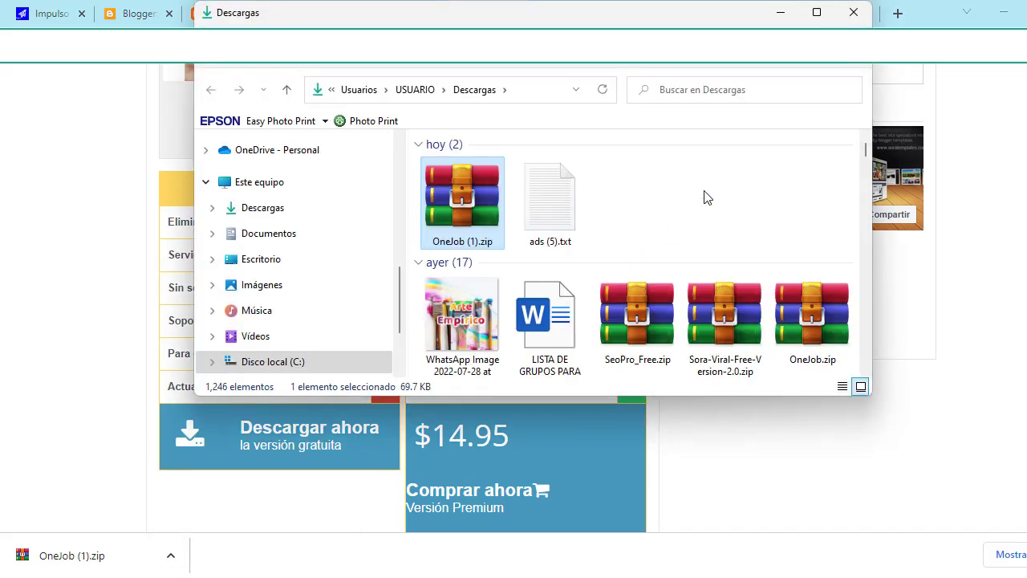
Step: Maximize Explorer and extract all of OneJob (1).zip into the OneJob (1) folder
left_click(816, 13)
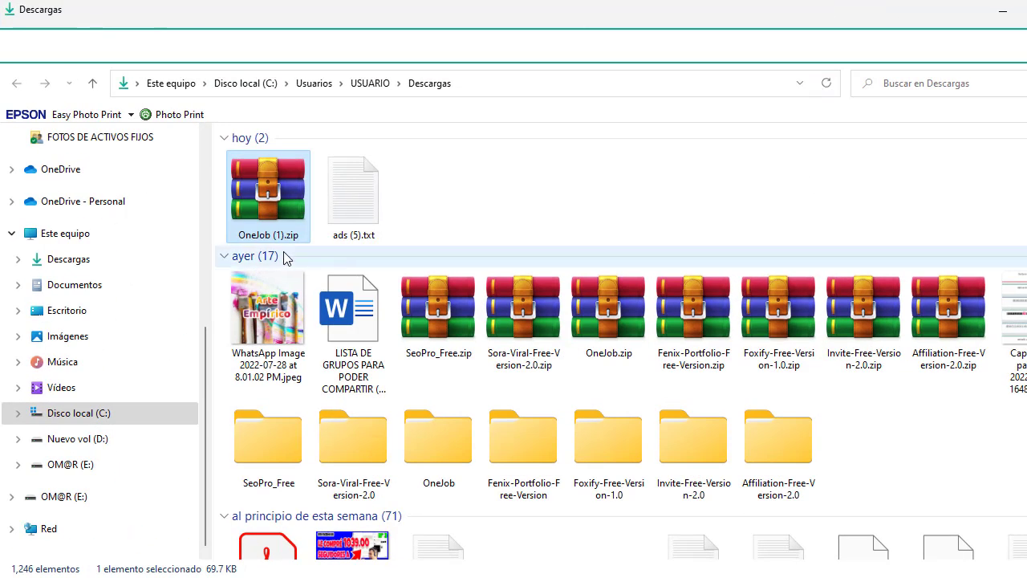
right_click(278, 203)
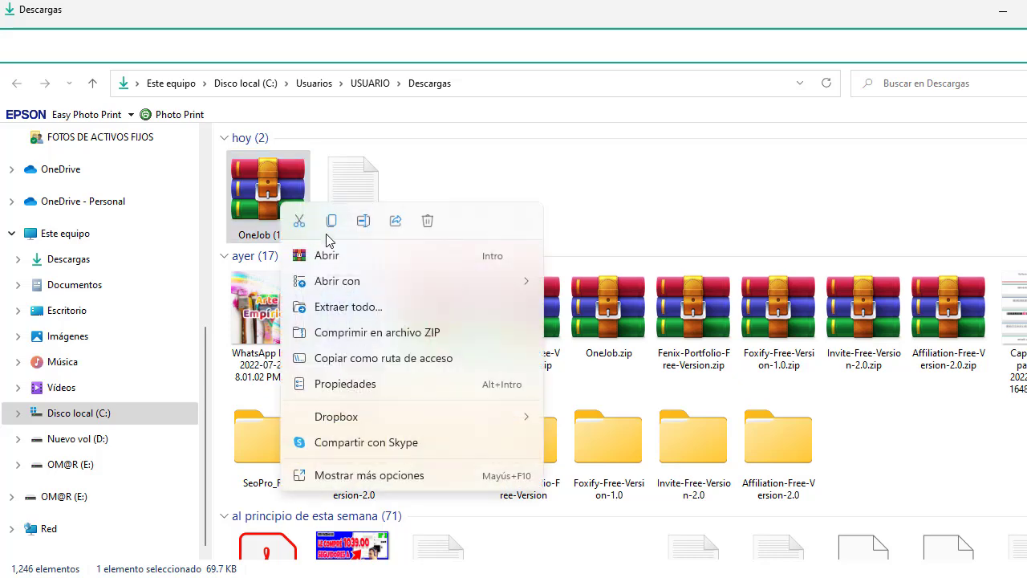
left_click(379, 307)
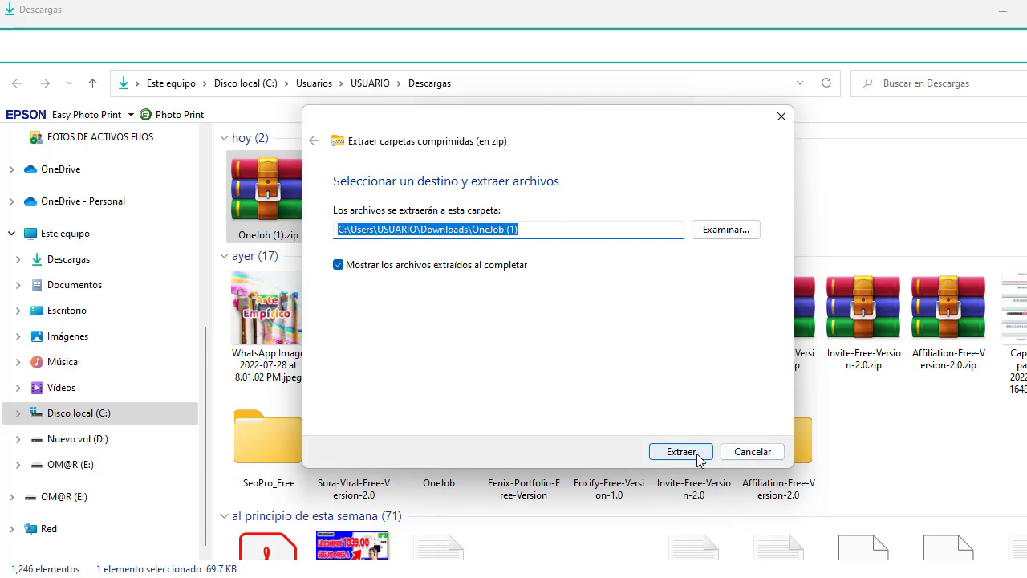
left_click(700, 456)
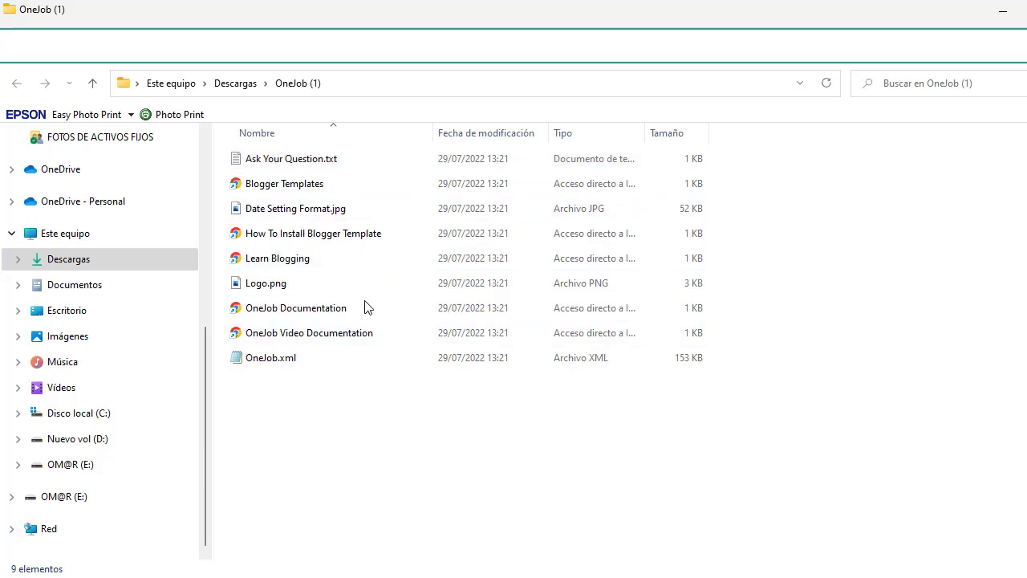
double_click(306, 361)
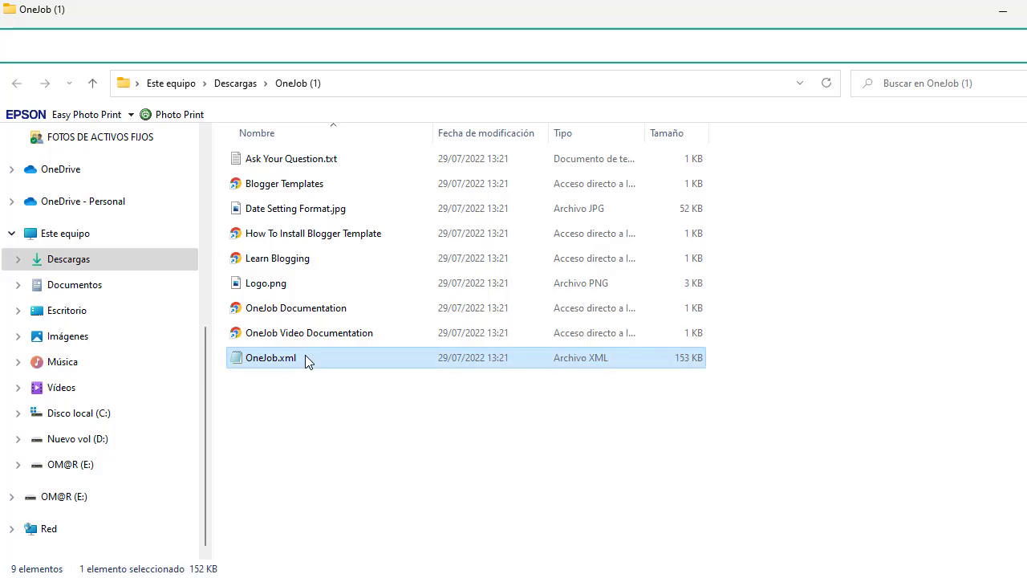
scroll(536, 292, "down", 20)
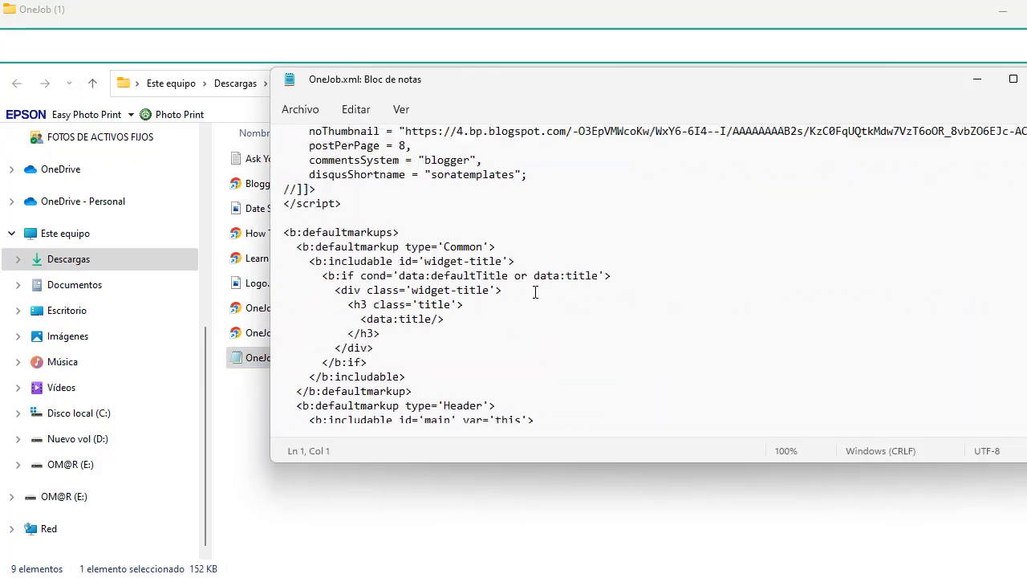
scroll(534, 289, "down", 20)
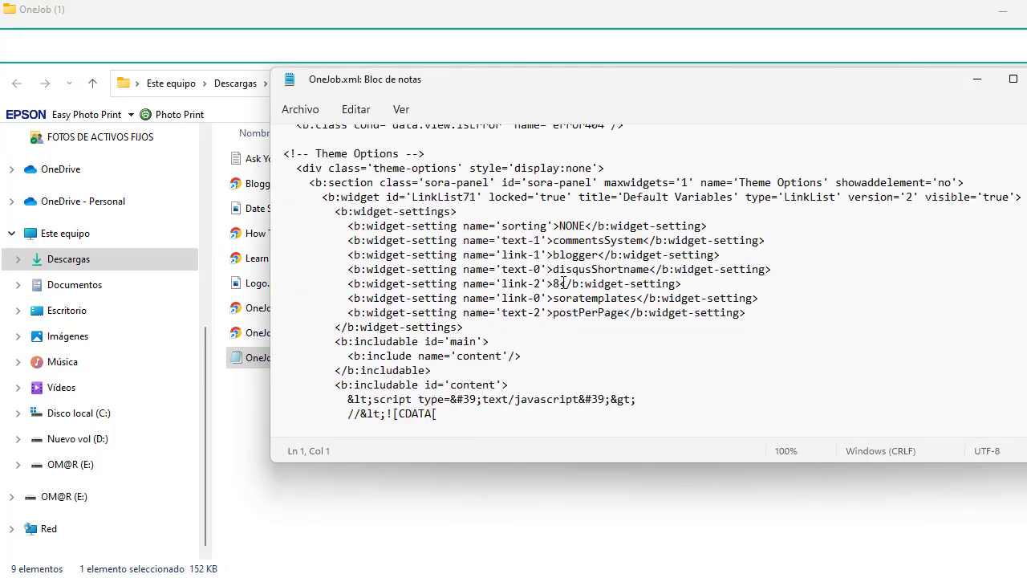
scroll(604, 274, "down", 20)
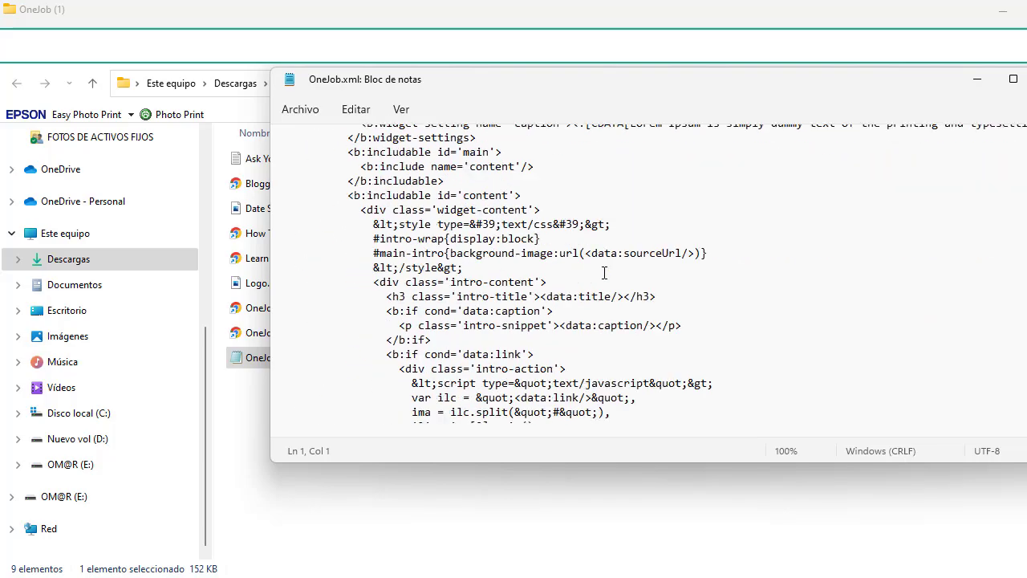
scroll(606, 277, "down", 10)
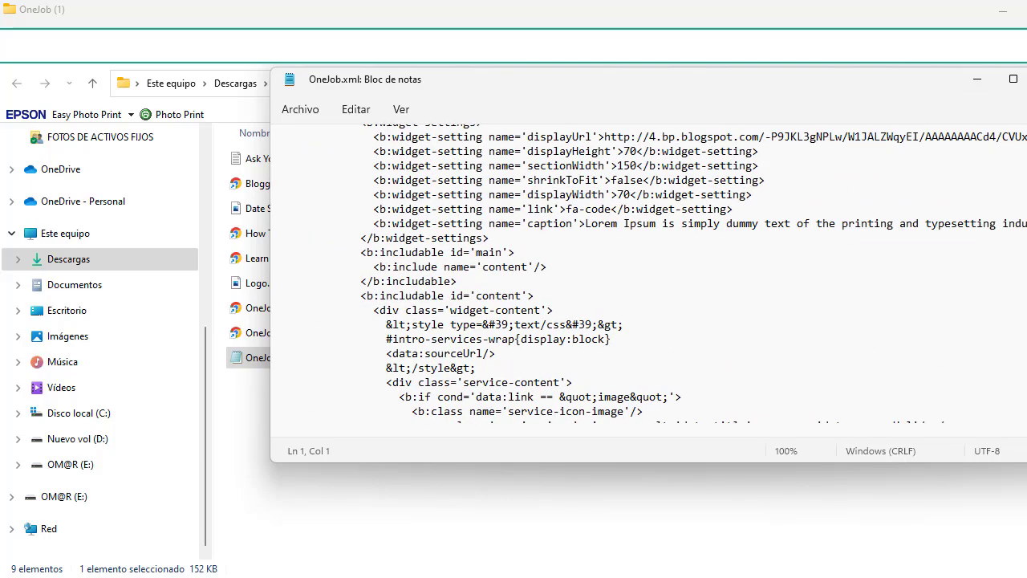
key("alt+F4")
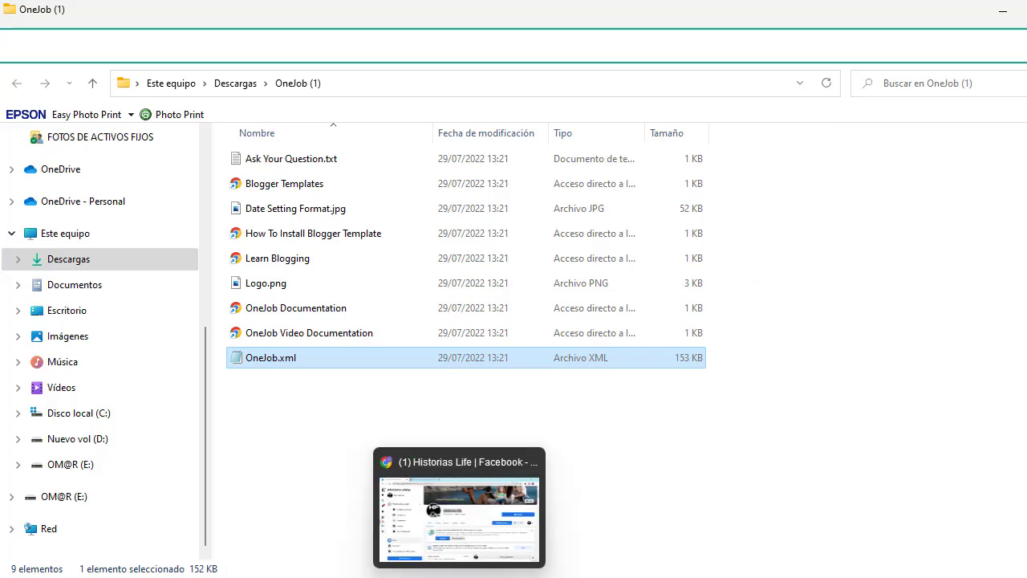
left_click(459, 576)
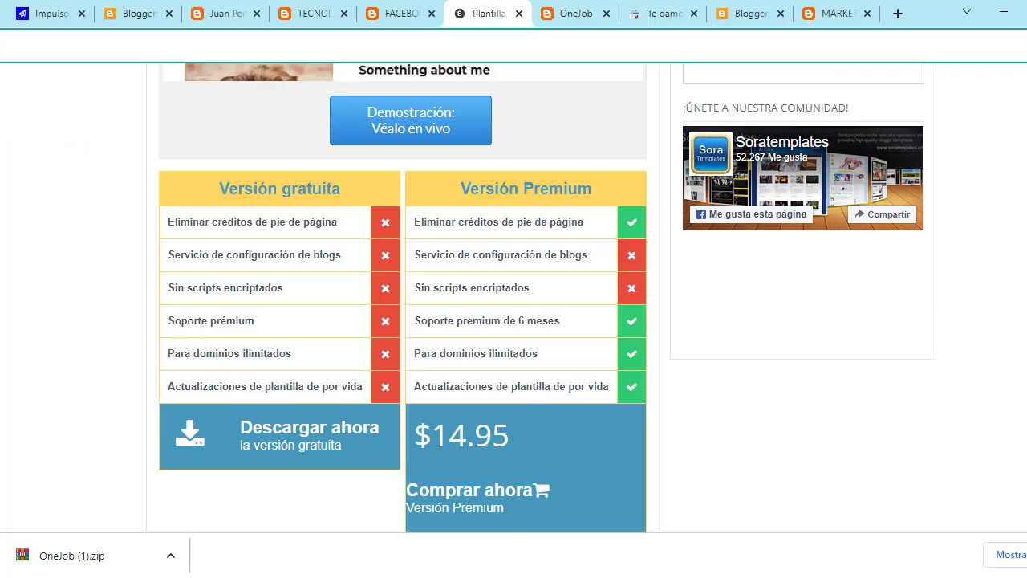
Step: Check the contact-form, Soraviral, Foxify and blog preview tabs, then open Blogger's Diseño page
left_click(142, 16)
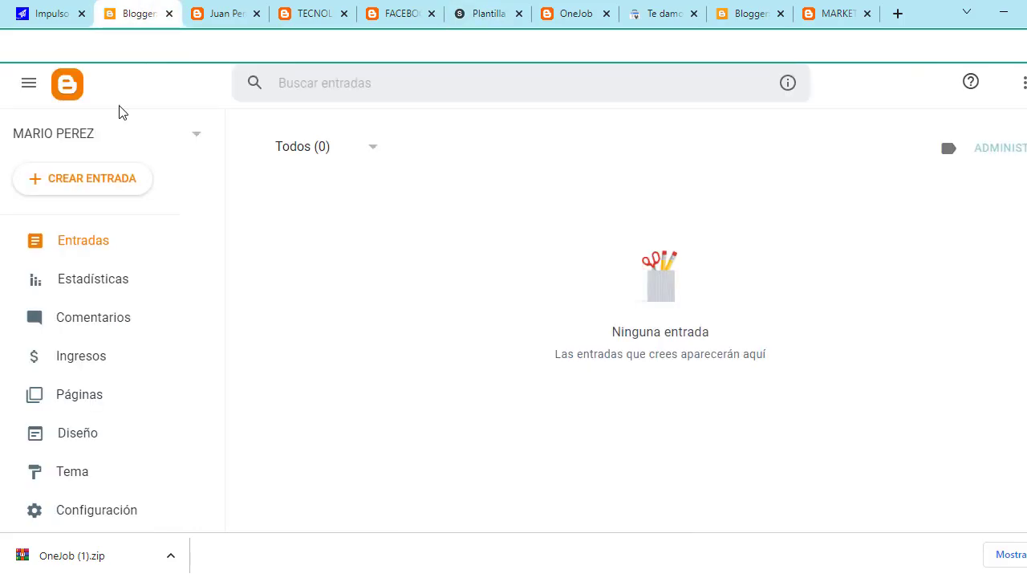
left_click(218, 6)
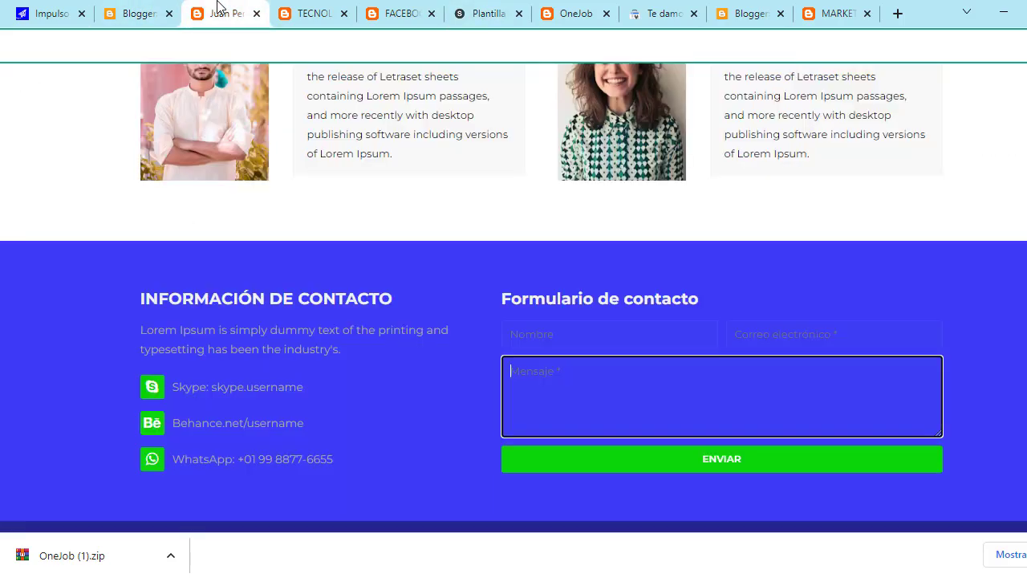
left_click(135, 8)
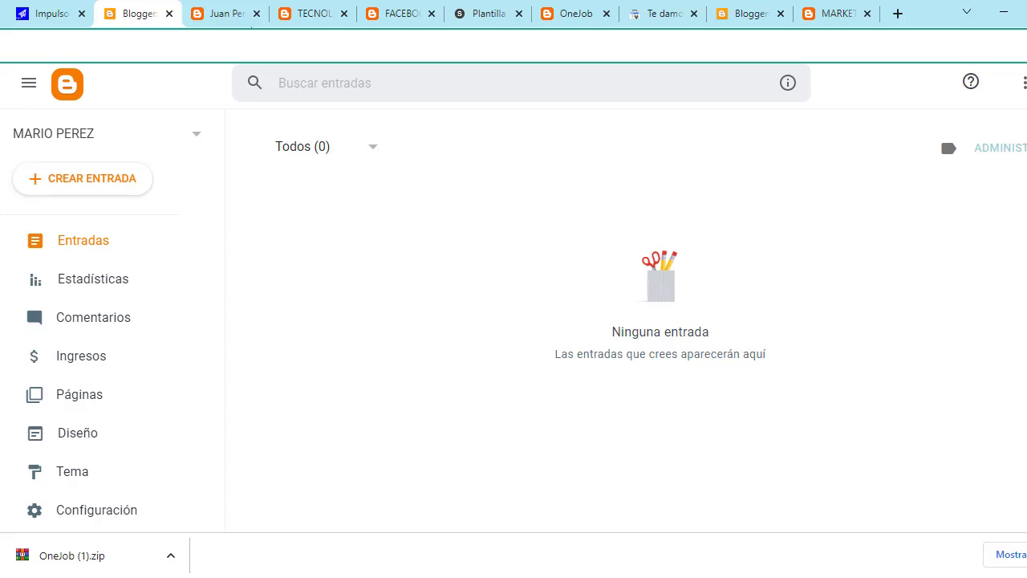
left_click(313, 13)
left_click(368, 16)
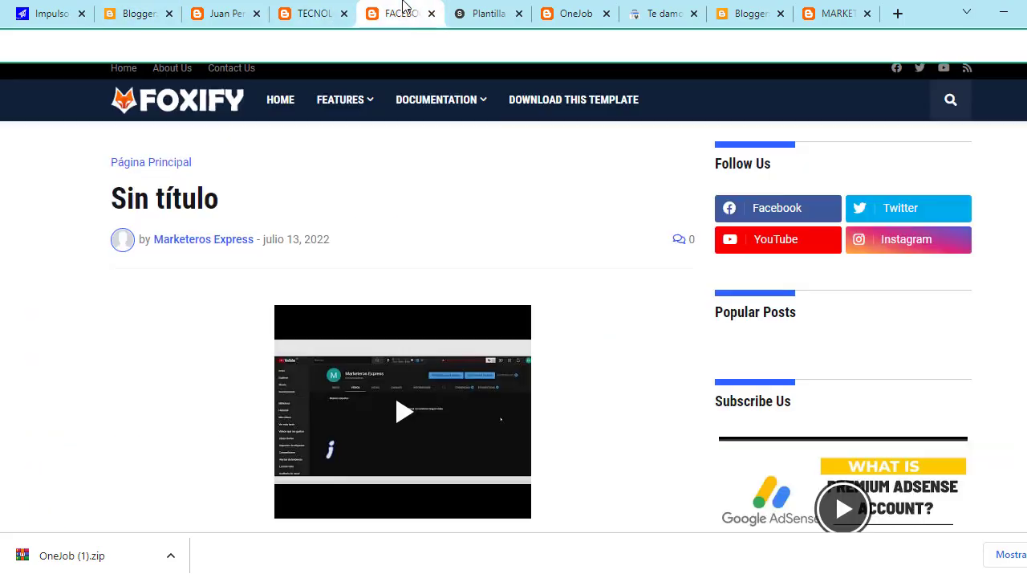
left_click(810, 10)
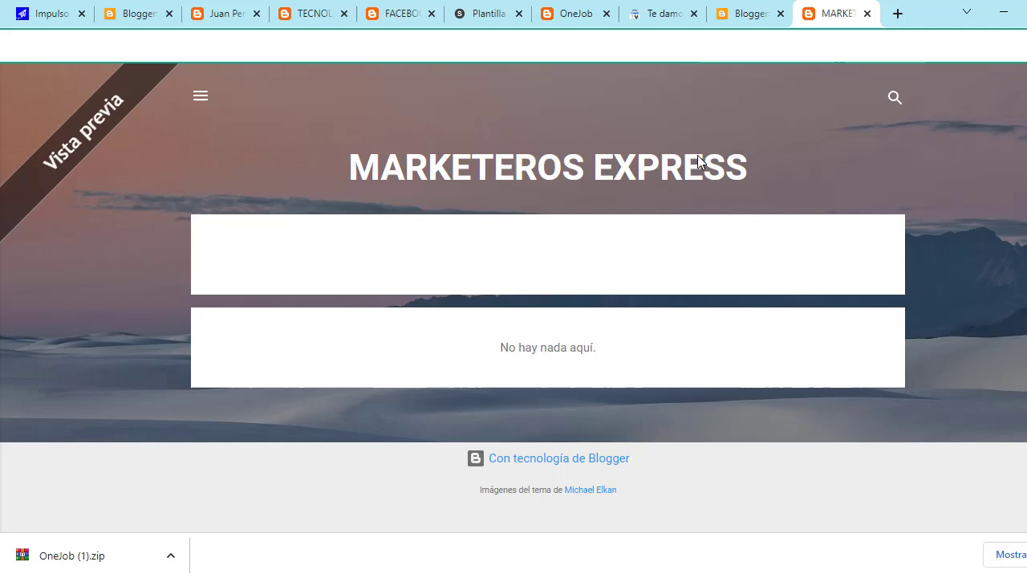
left_click(745, 14)
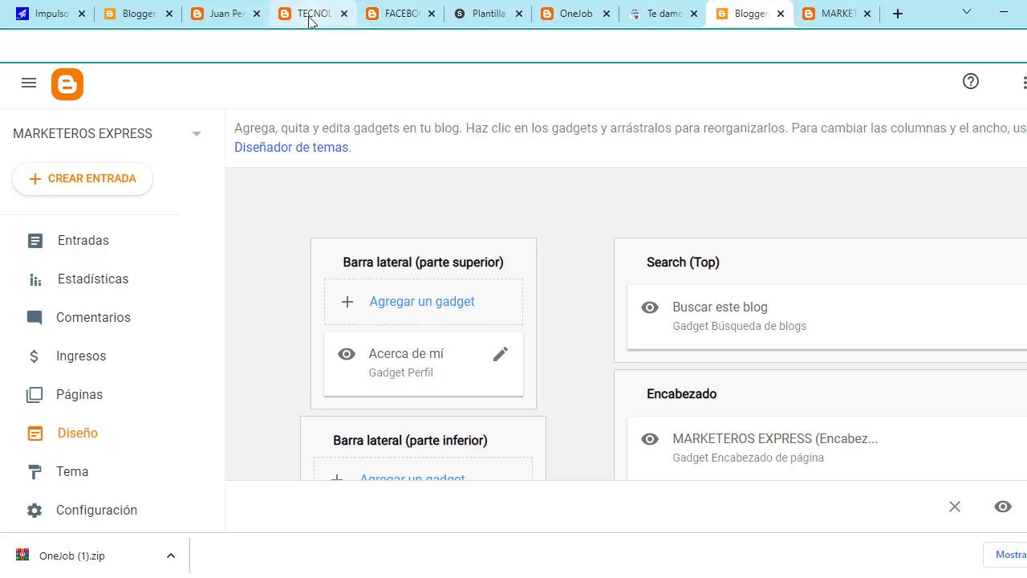
Step: Close the Foxify, Soraviral, contact-form and duplicate Blogger dashboard tabs
left_click(431, 13)
left_click(344, 14)
left_click(266, 15)
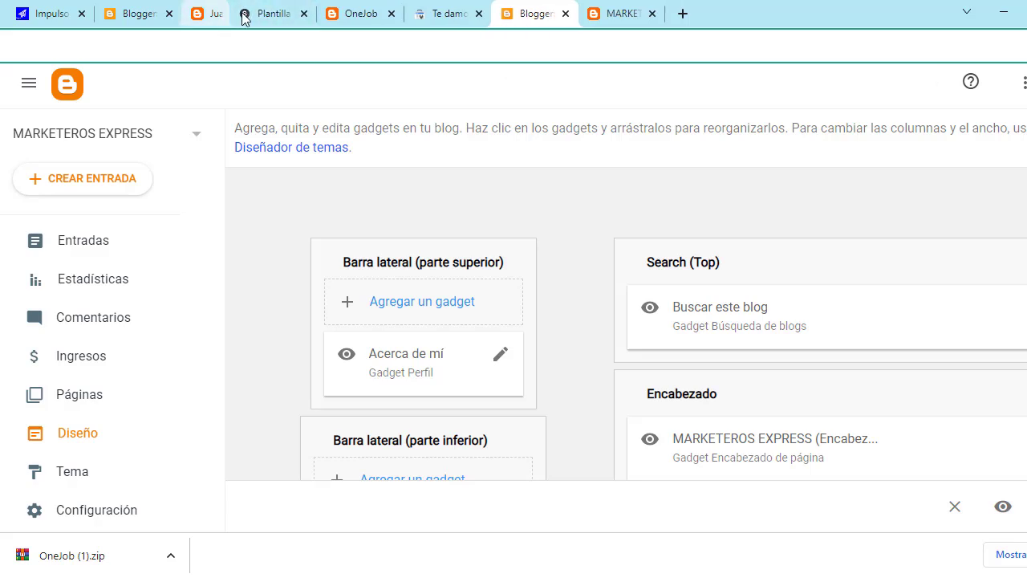
left_click(169, 14)
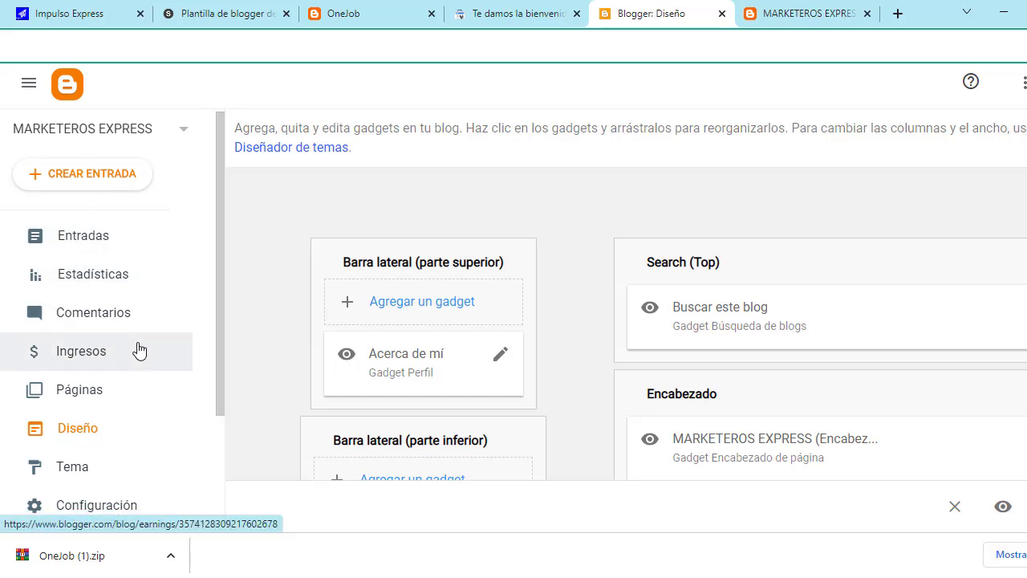
scroll(136, 350, "down", 1)
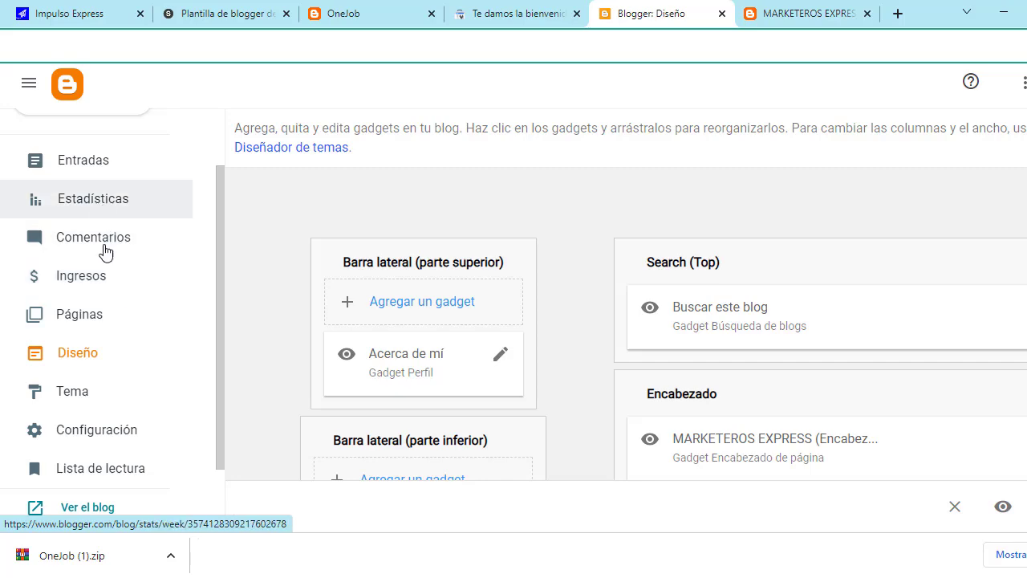
Step: Restore the blog's theme from Descargas > OneJob (1) > OneJob.xml, replacing Contempo Light
left_click(121, 401)
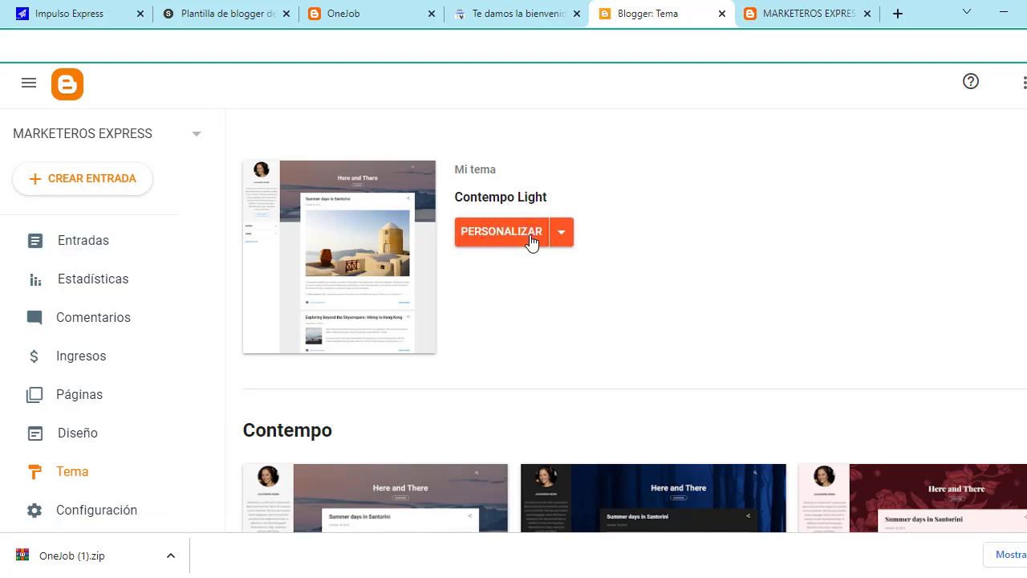
left_click(563, 234)
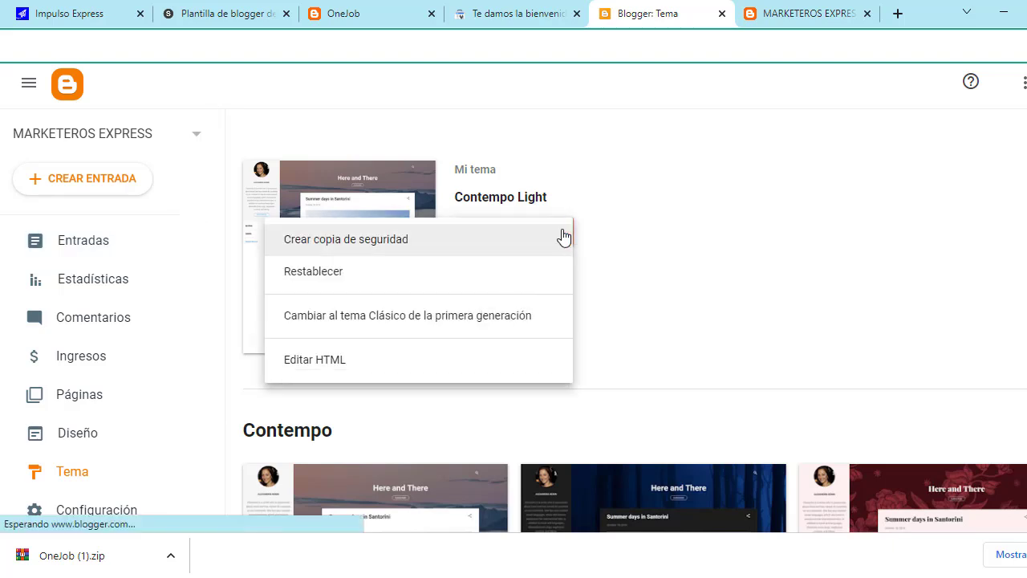
left_click(359, 279)
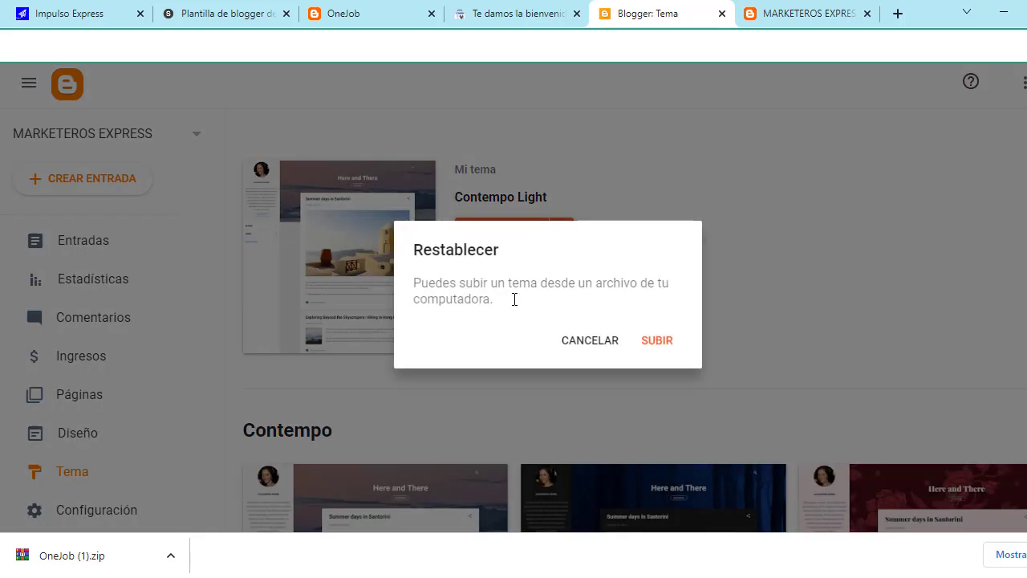
left_click(658, 341)
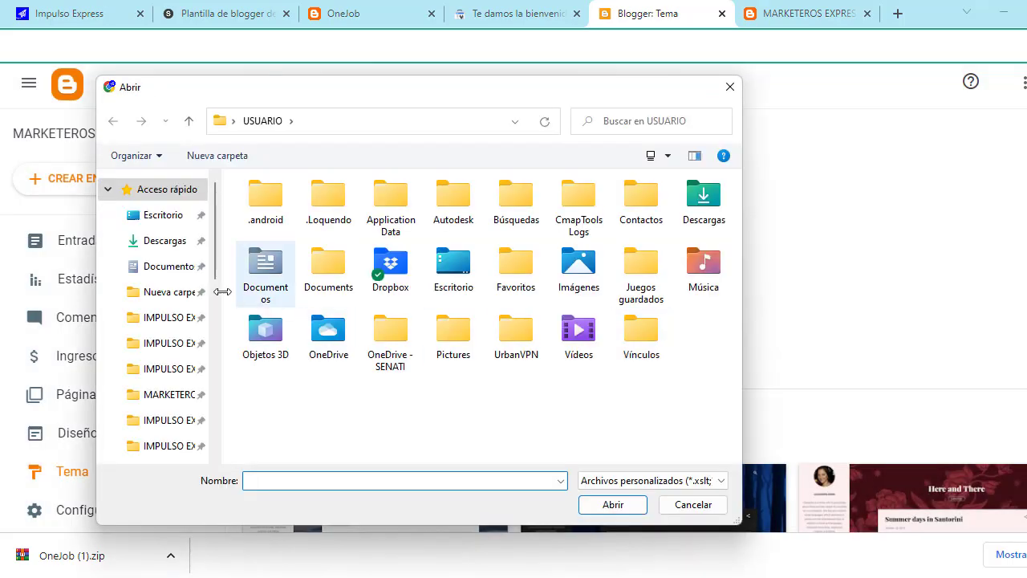
left_click(168, 241)
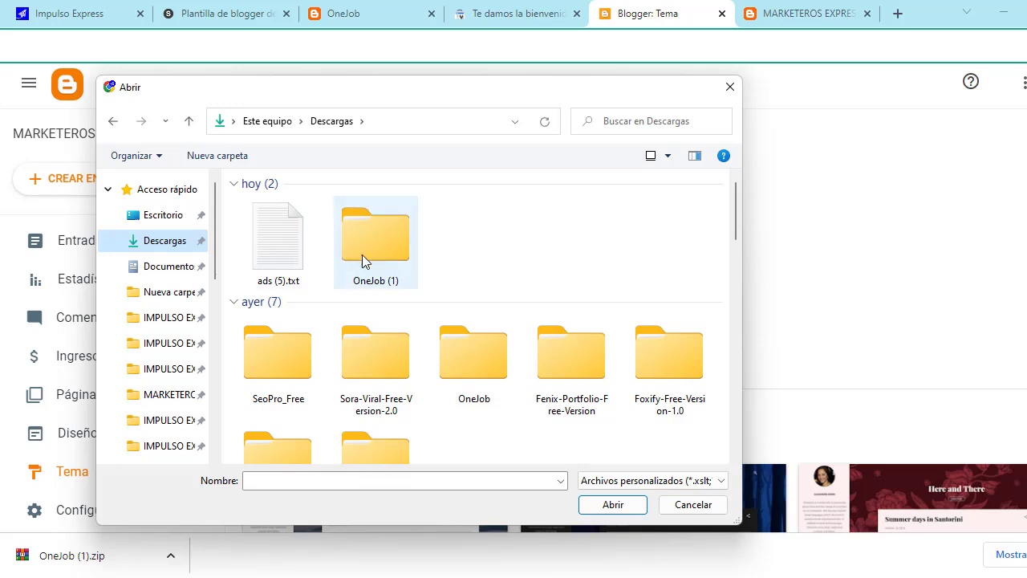
scroll(397, 244, "down", 2)
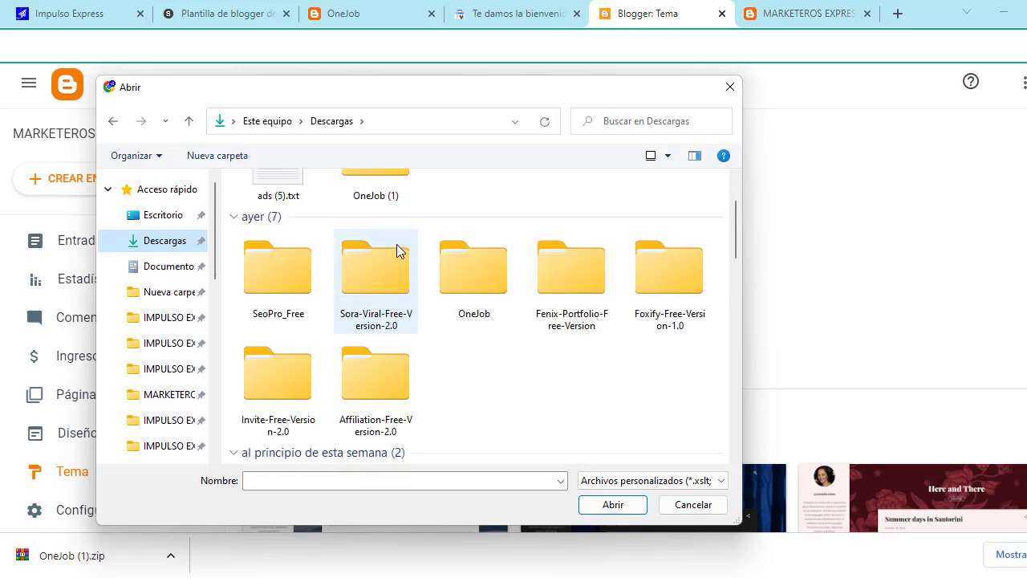
scroll(396, 244, "up", 2)
double_click(396, 244)
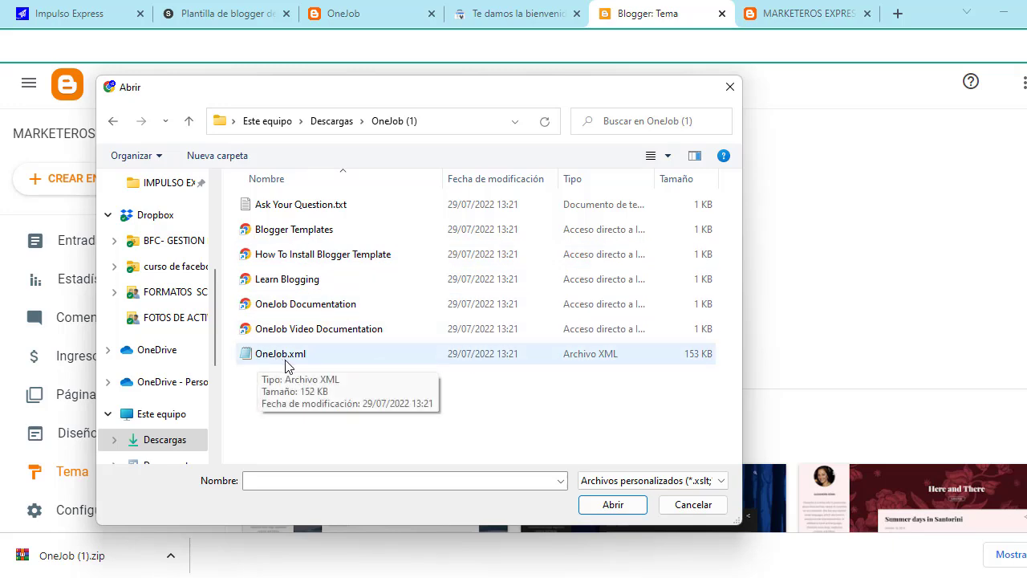
left_click(385, 355)
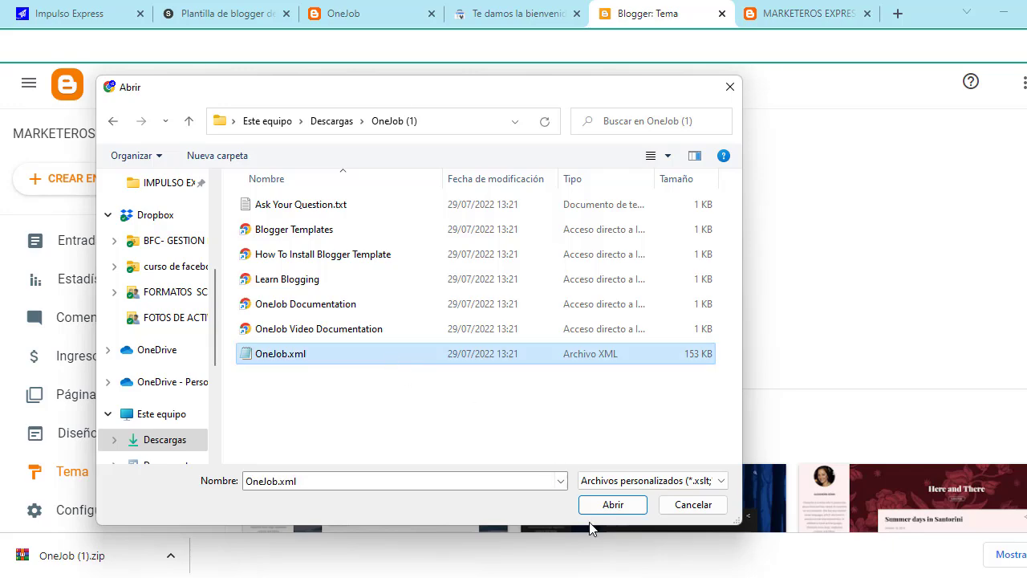
left_click(614, 504)
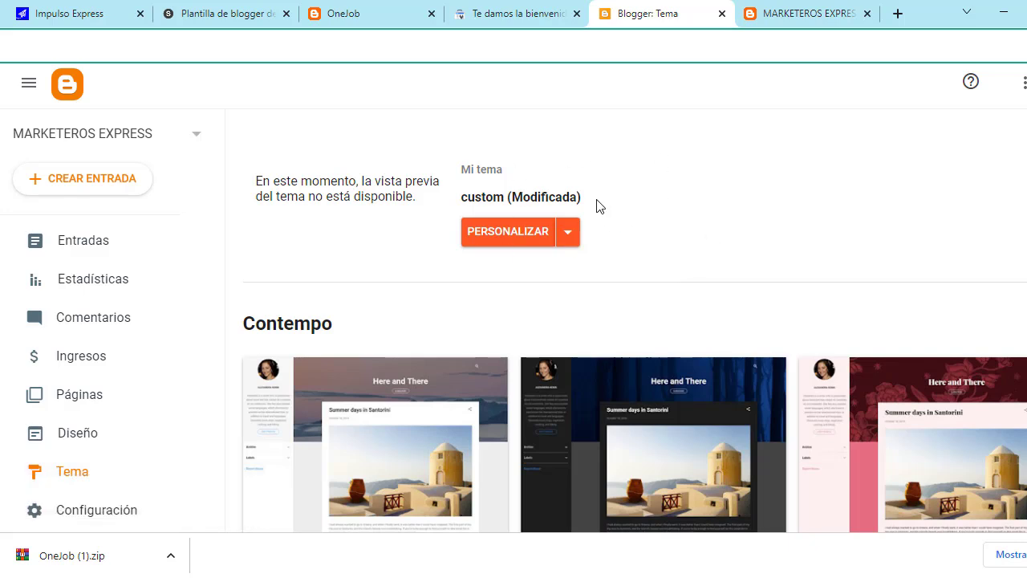
Step: Close the outdated blog preview tab and return to the Diseño layout page
left_click(835, 13)
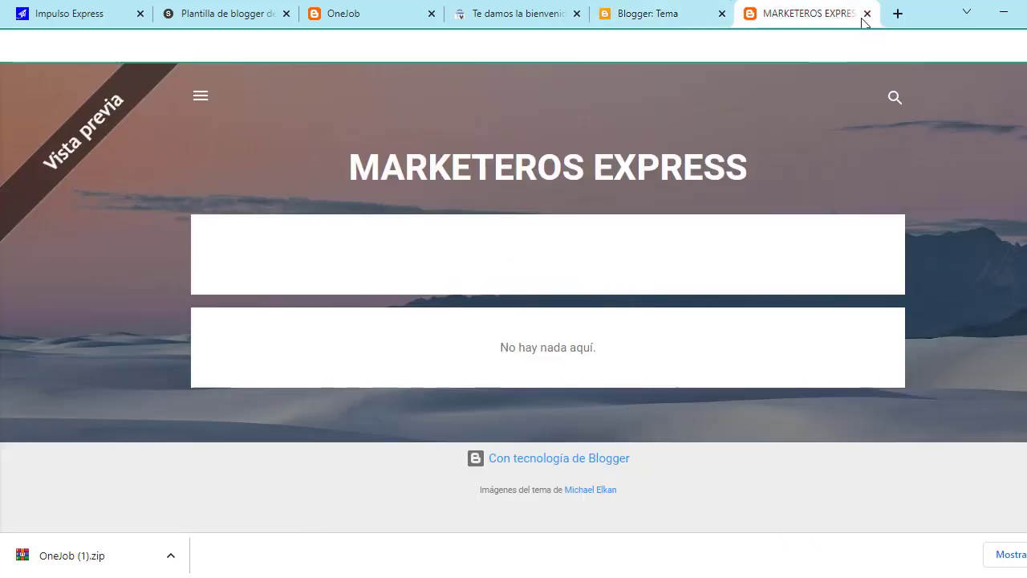
left_click(866, 14)
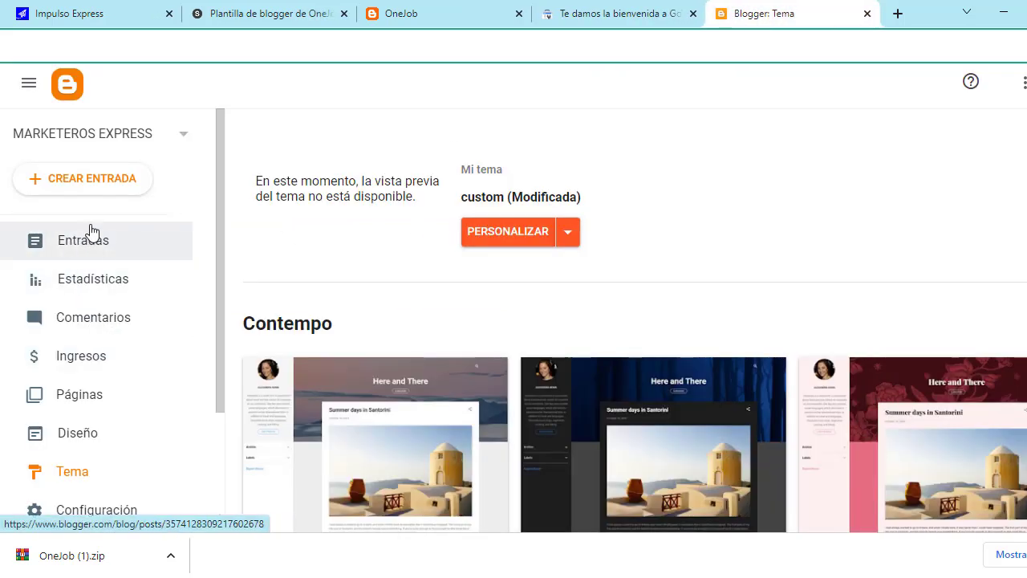
left_click(101, 452)
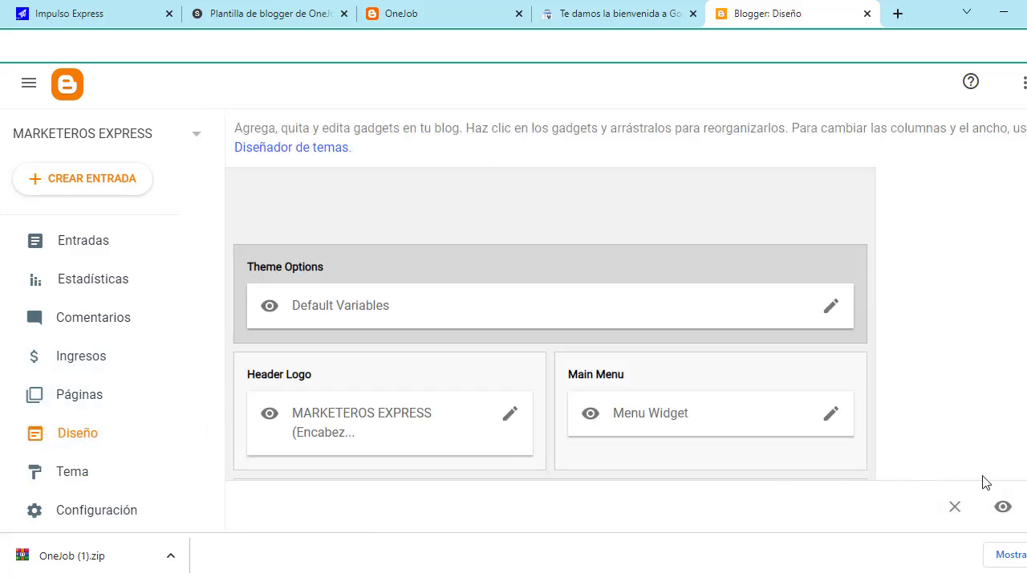
Step: Preview the blog's new One-Job design end to end, then go back to the Diseño tab
left_click(1003, 508)
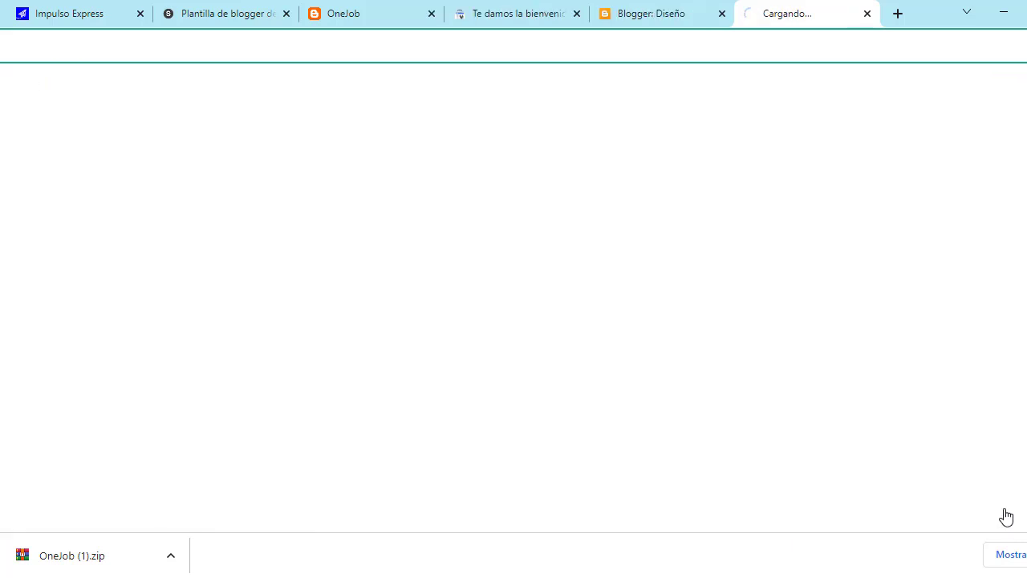
scroll(495, 367, "down", 3)
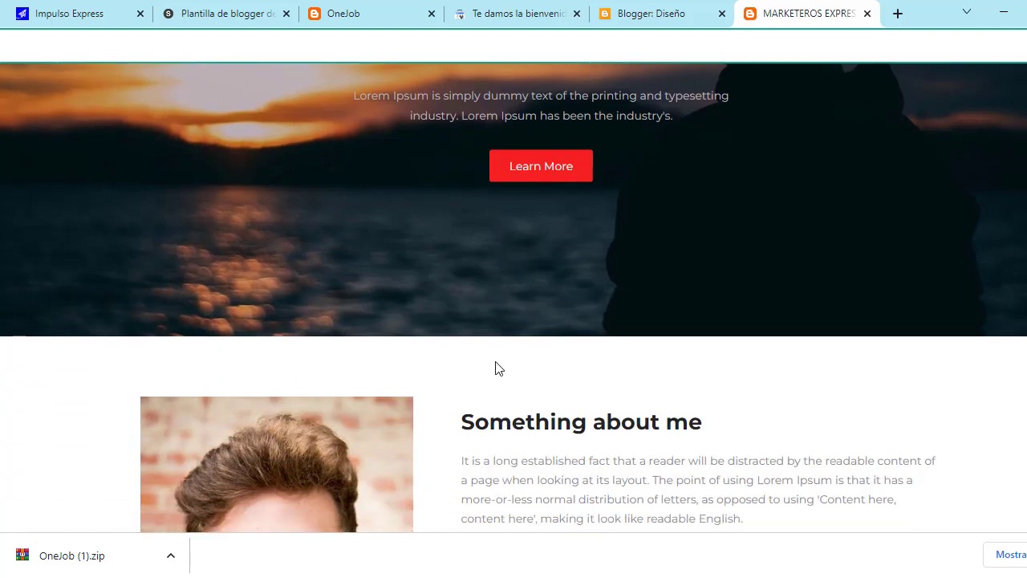
scroll(496, 367, "down", 15)
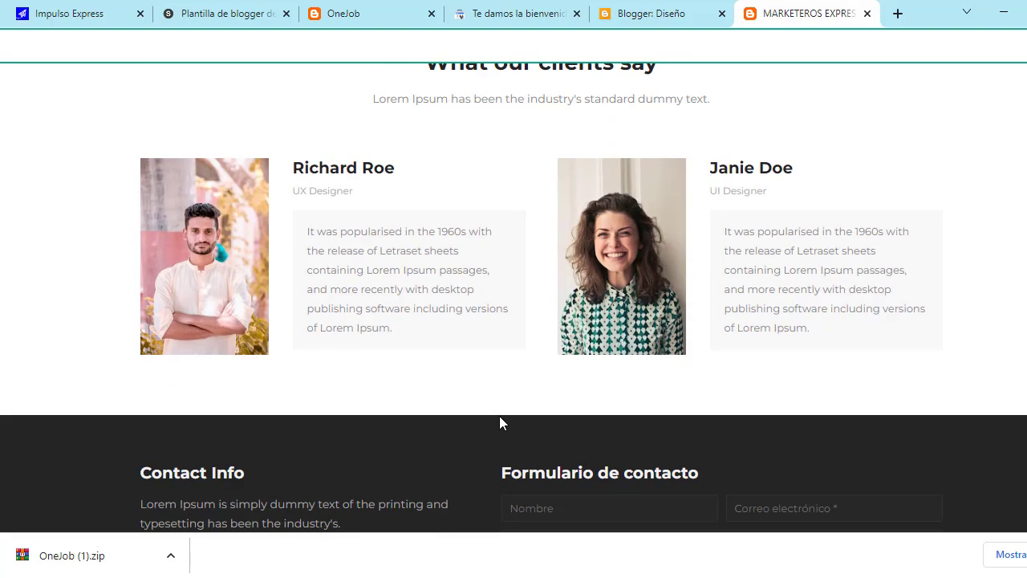
scroll(499, 424, "down", 3)
scroll(499, 433, "up", 6)
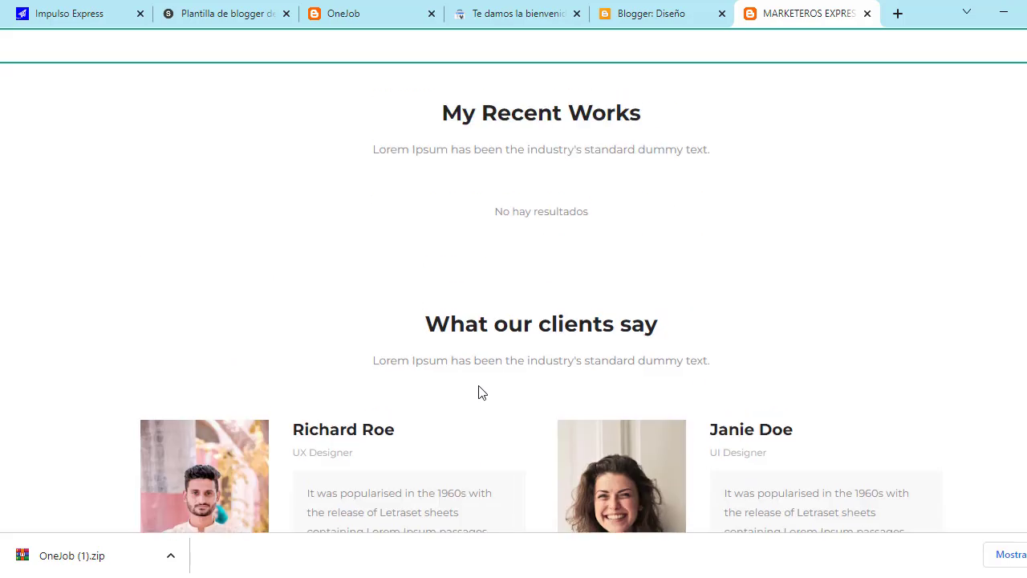
scroll(481, 392, "up", 10)
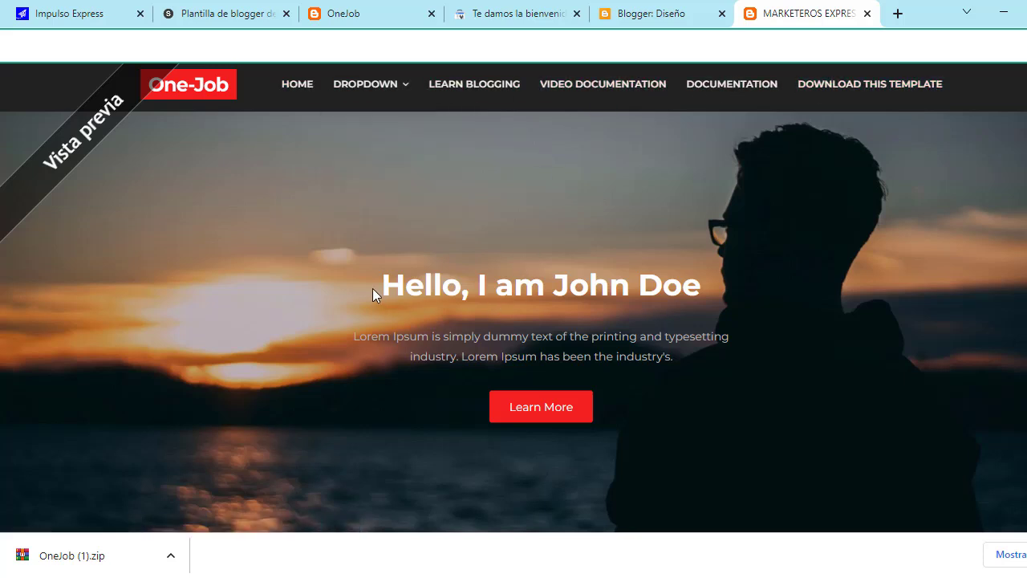
scroll(631, 362, "down", 1)
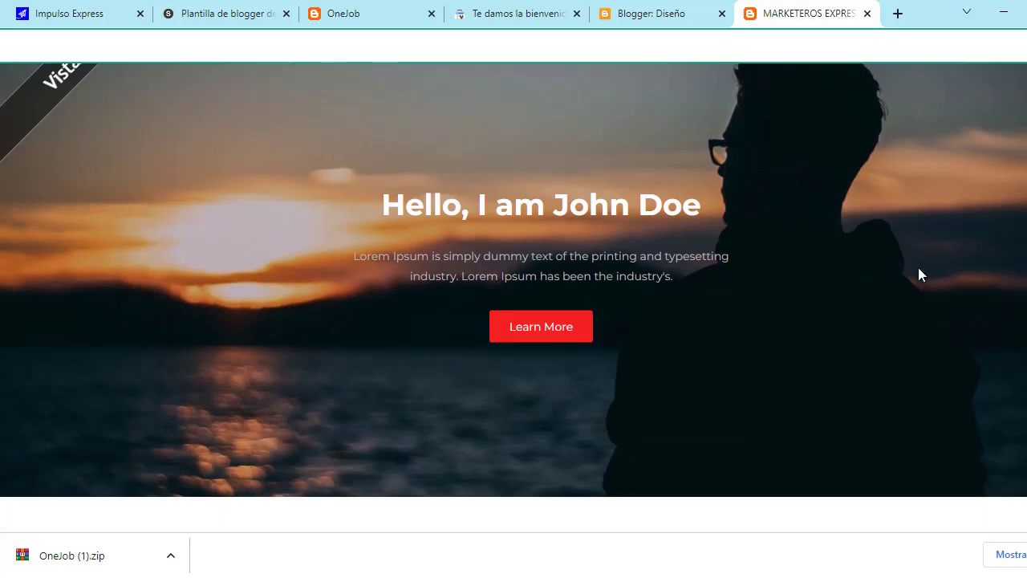
scroll(810, 366, "down", 6)
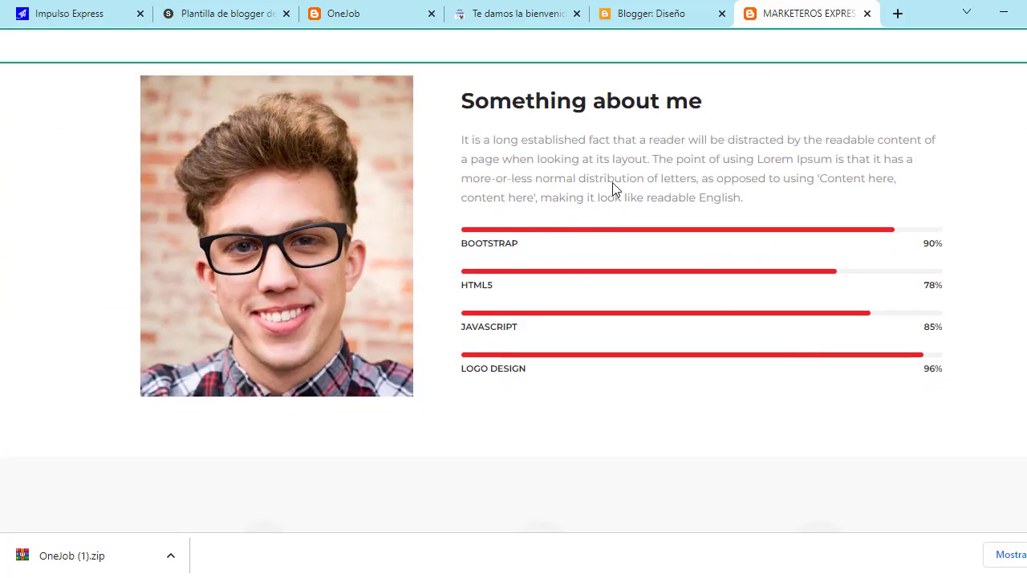
scroll(471, 220, "down", 5)
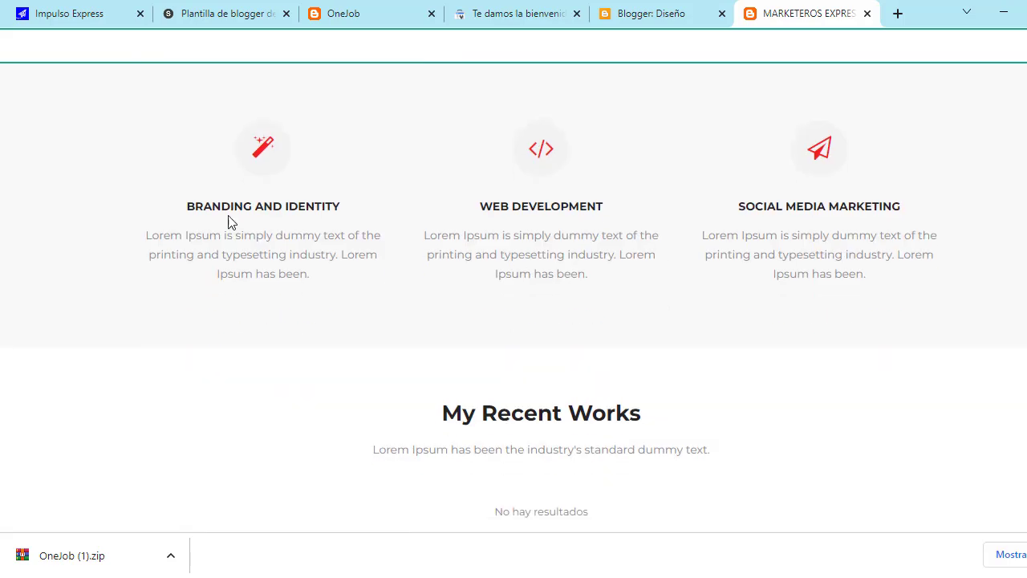
scroll(310, 337, "down", 5)
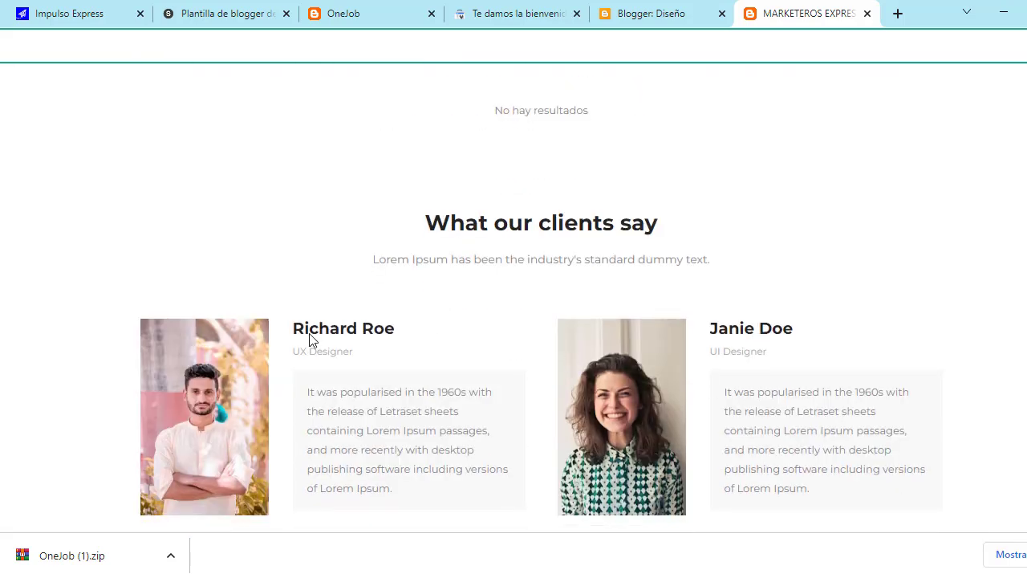
scroll(293, 367, "down", 5)
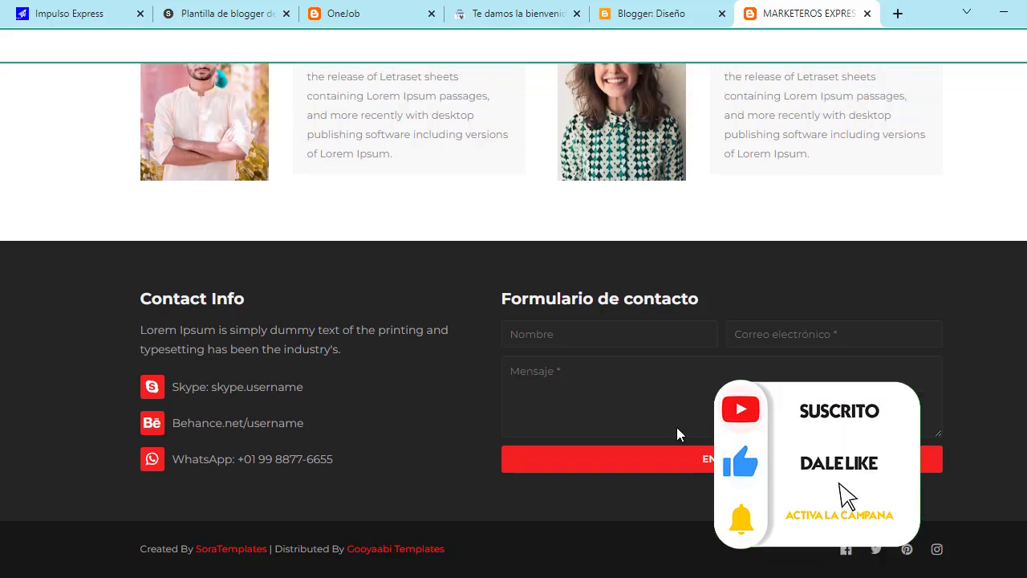
scroll(493, 377, "up", 15)
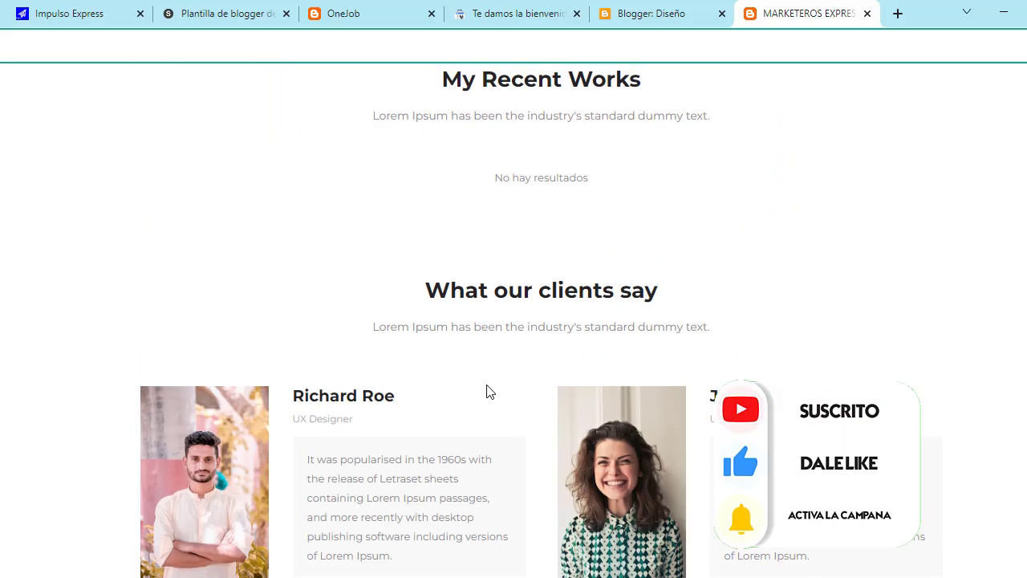
scroll(484, 400, "up", 5)
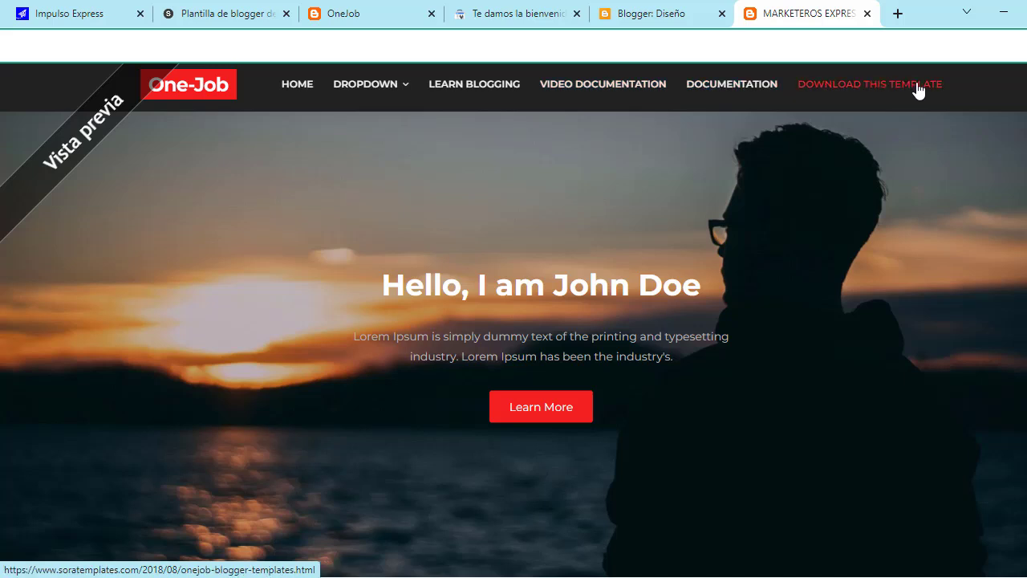
mouse_move(371, 74)
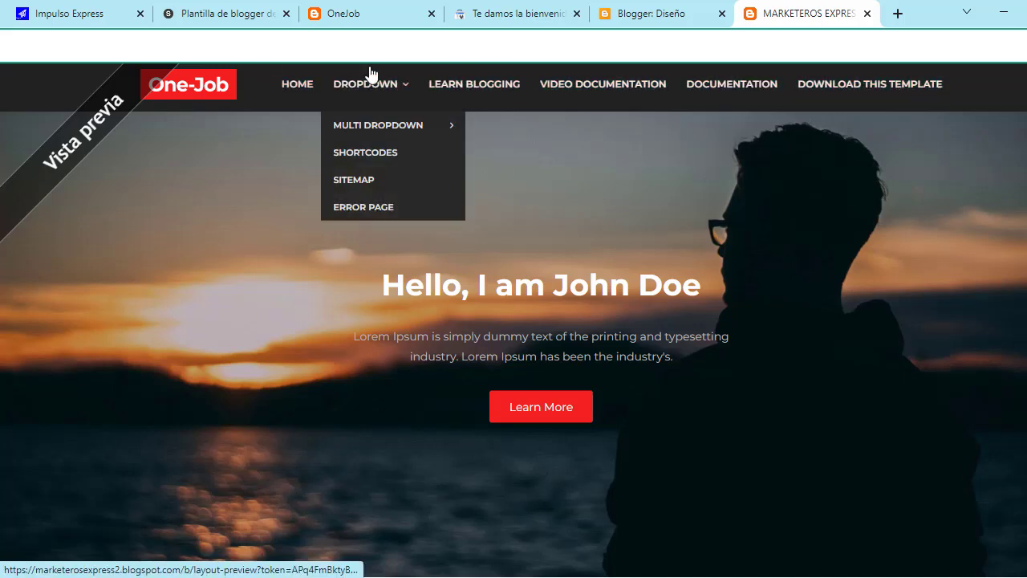
left_click(667, 14)
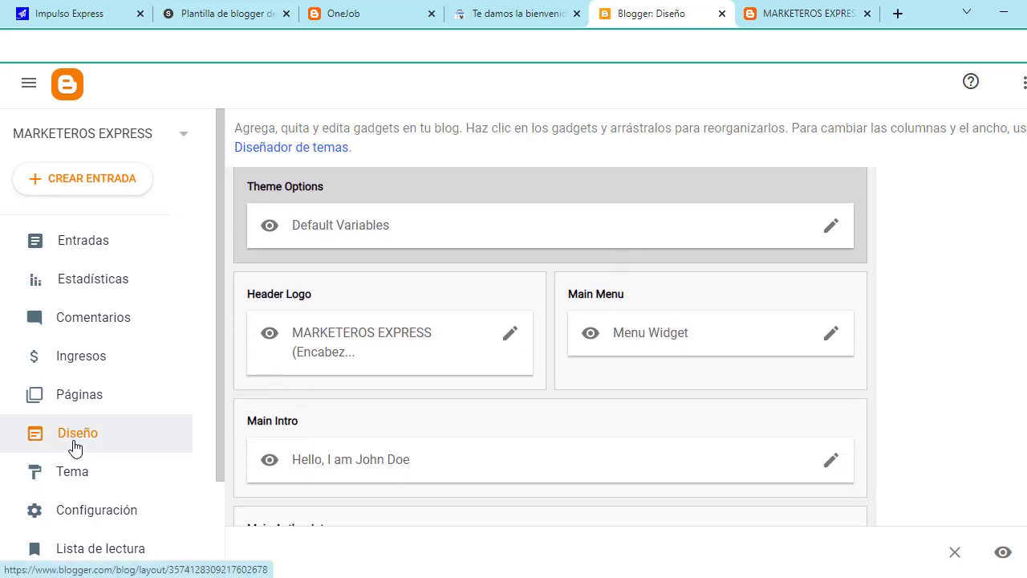
Step: Reload the layout page and inspect the Theme Options gadget settings without saving
left_click(75, 447)
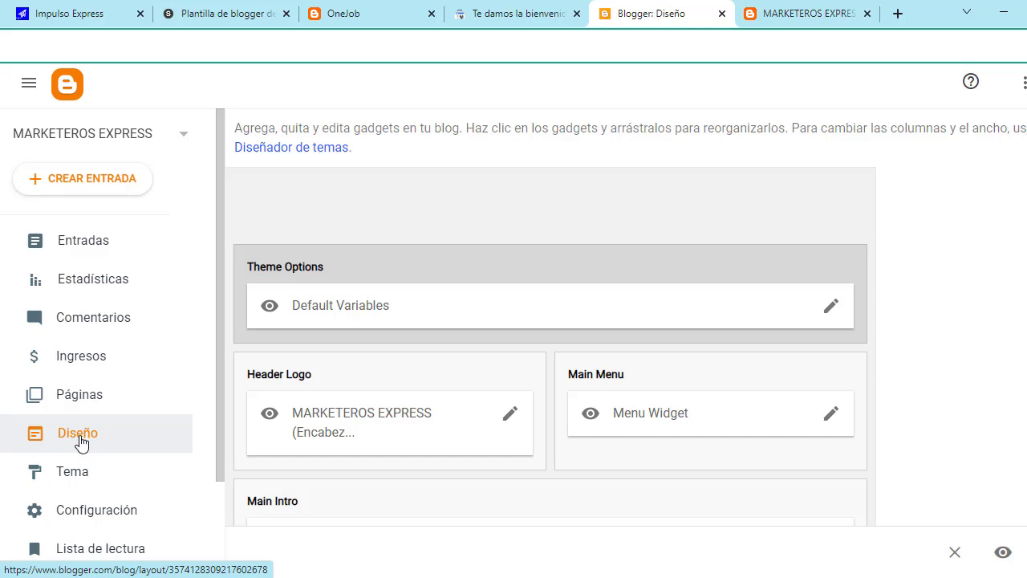
left_click(832, 309)
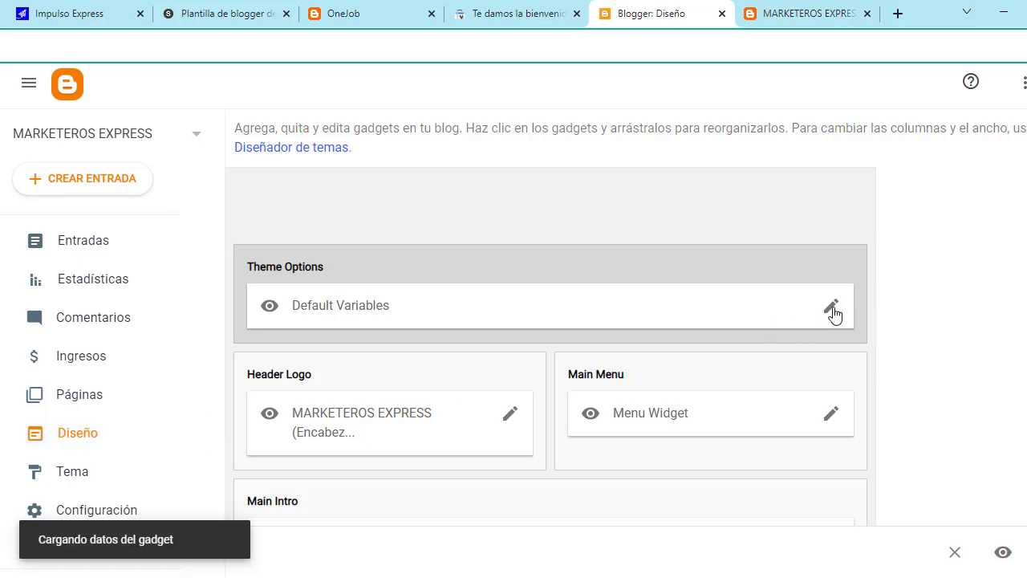
scroll(529, 351, "down", 2)
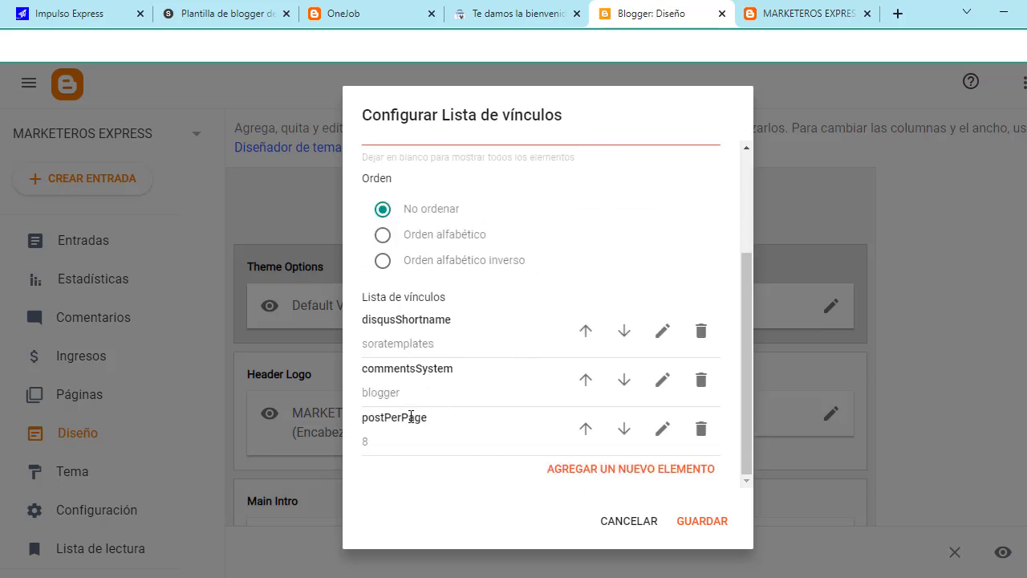
scroll(418, 405, "up", 3)
scroll(483, 361, "down", 2)
left_click(631, 525)
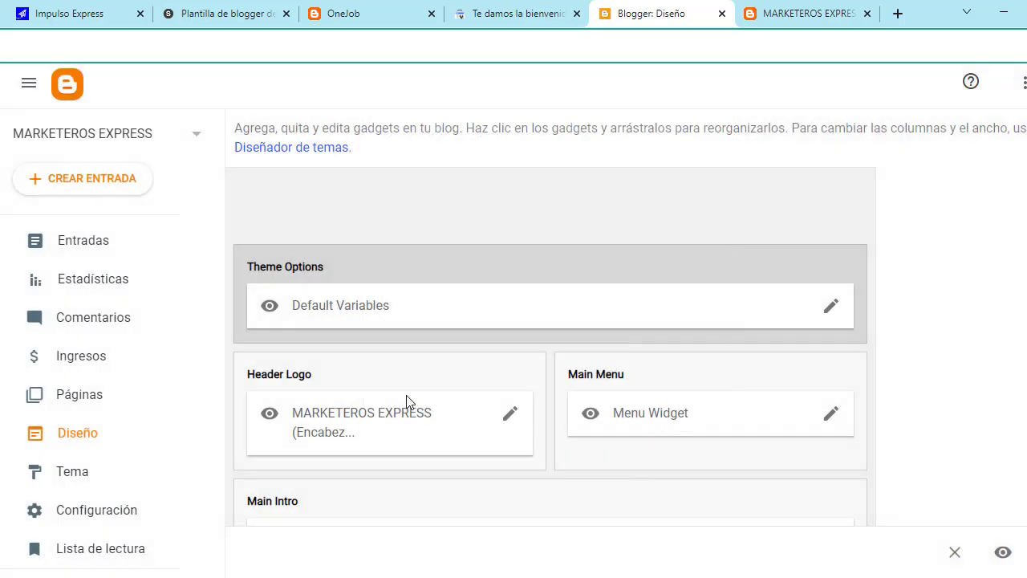
Step: Open the Header Logo gadget's settings showing the MARKETEROS EXPRESS title and One-Job logo
scroll(406, 401, "down", 1)
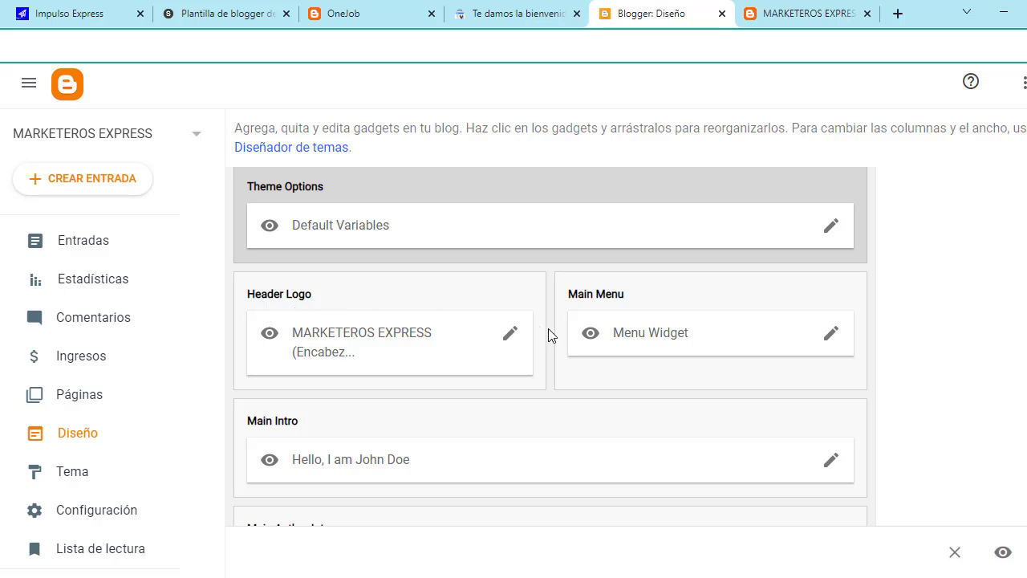
left_click(512, 337)
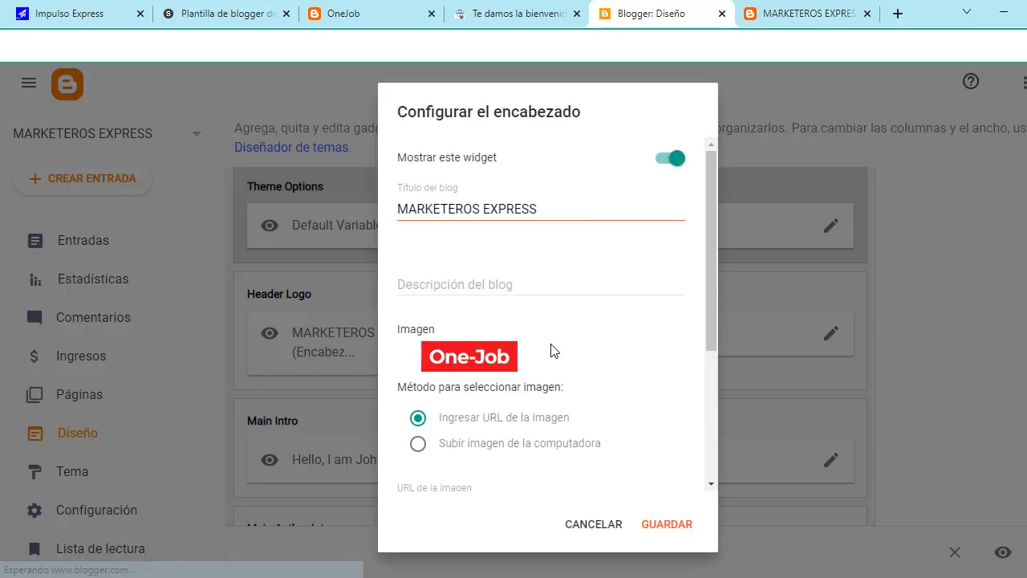
scroll(561, 345, "down", 1)
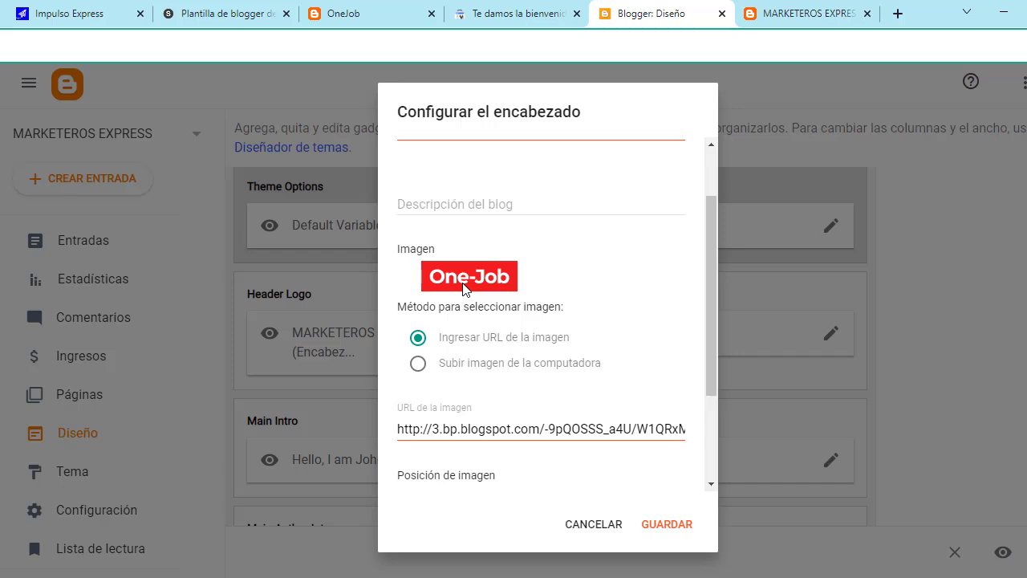
left_click(903, 11)
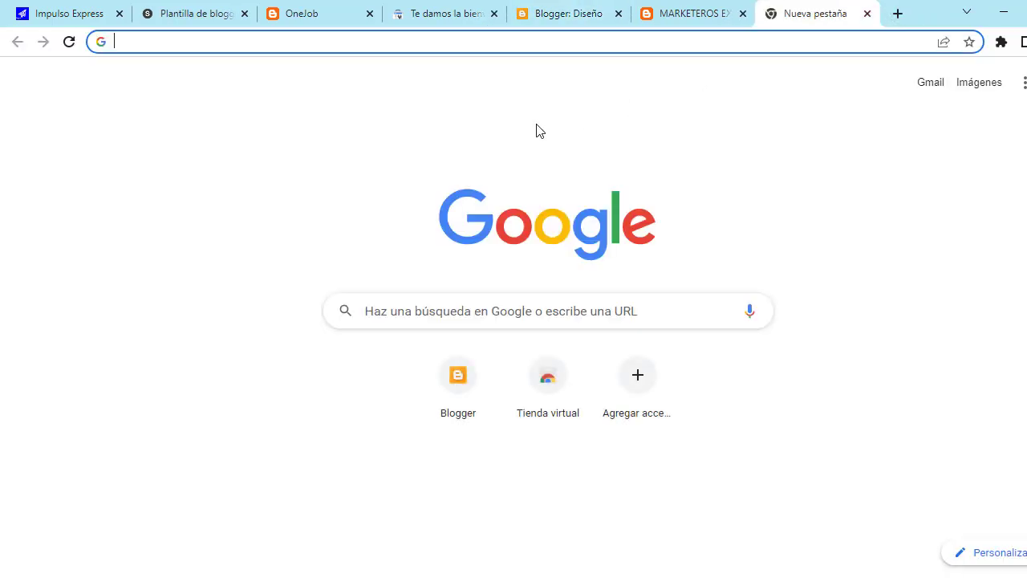
Step: Load photopea.com in the new tab
type("pho")
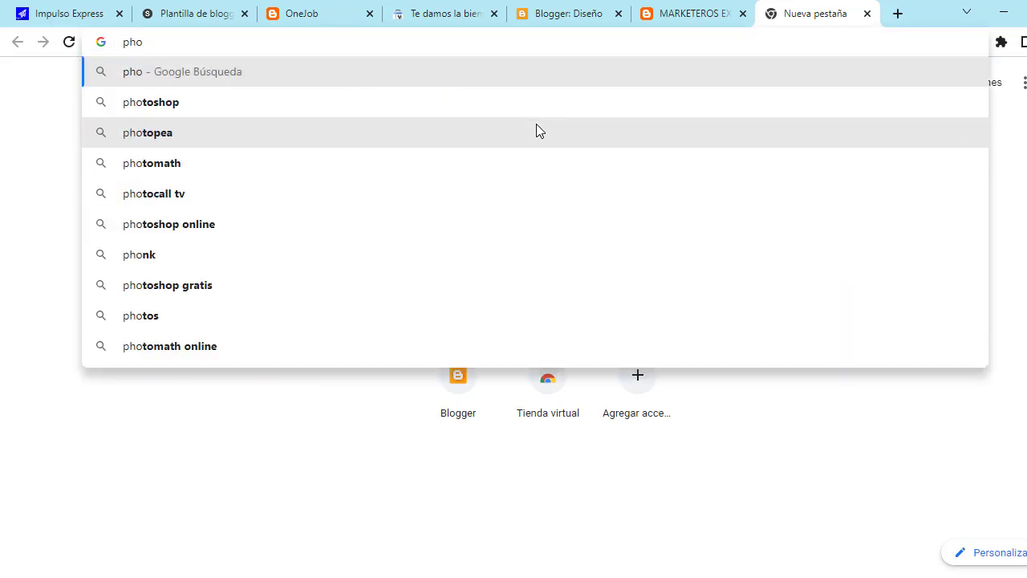
type("topea")
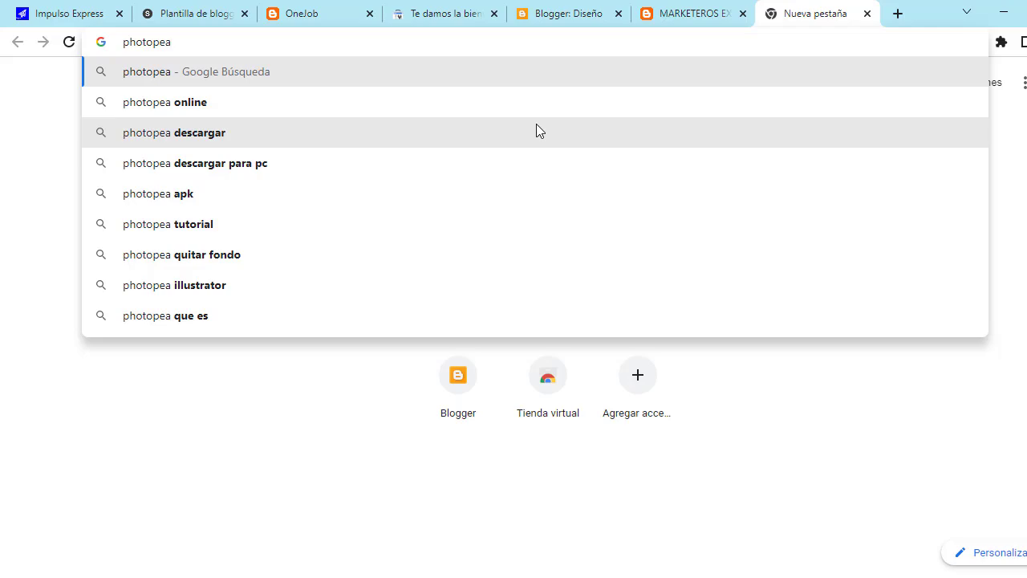
type(".com")
key("Return")
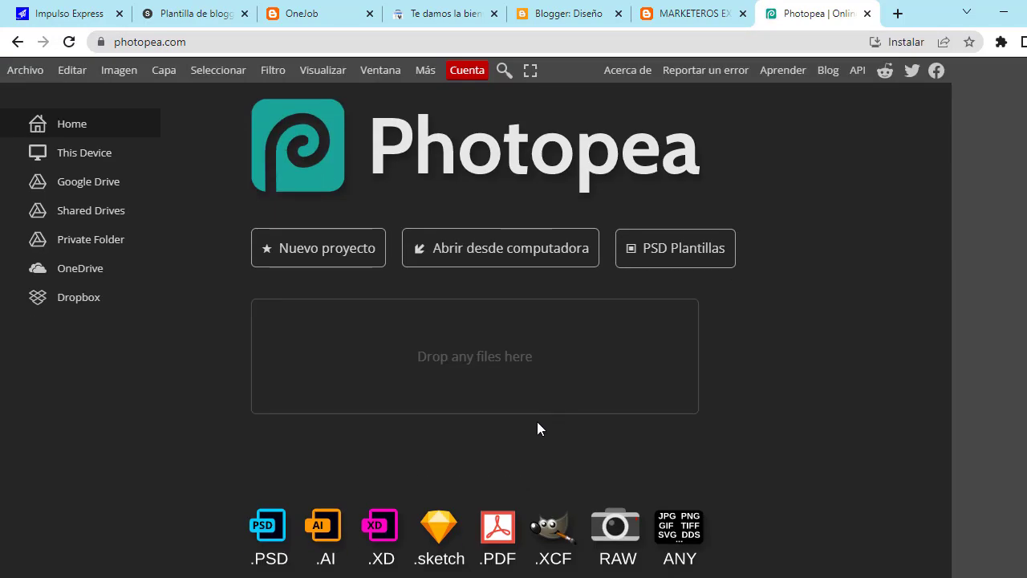
Step: Create a blank 1640 × 856 Photopea project from the FB Group Header preset
scroll(590, 261, "up", 4)
scroll(592, 265, "down", 1)
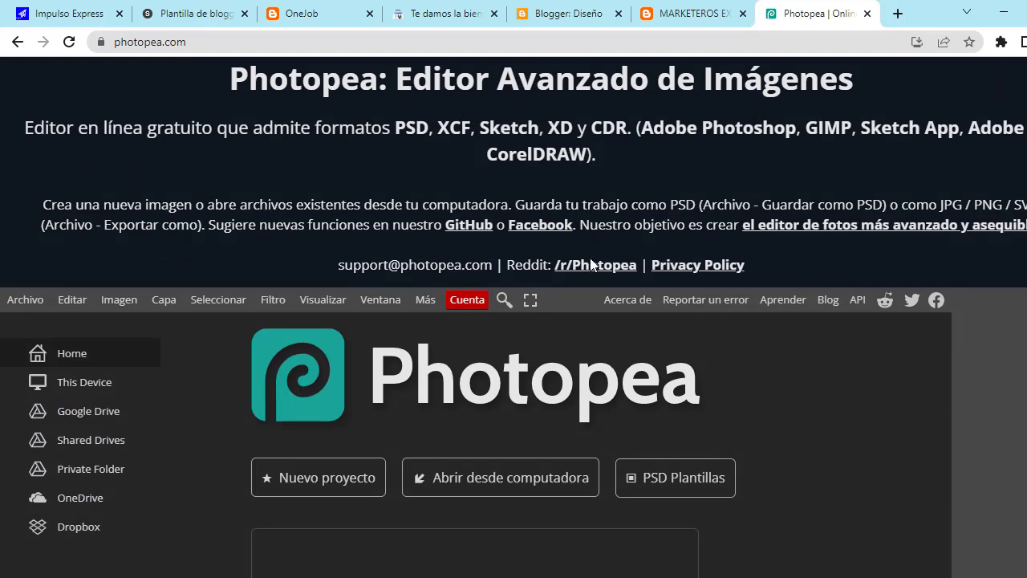
scroll(631, 236, "up", 2)
scroll(945, 153, "down", 5)
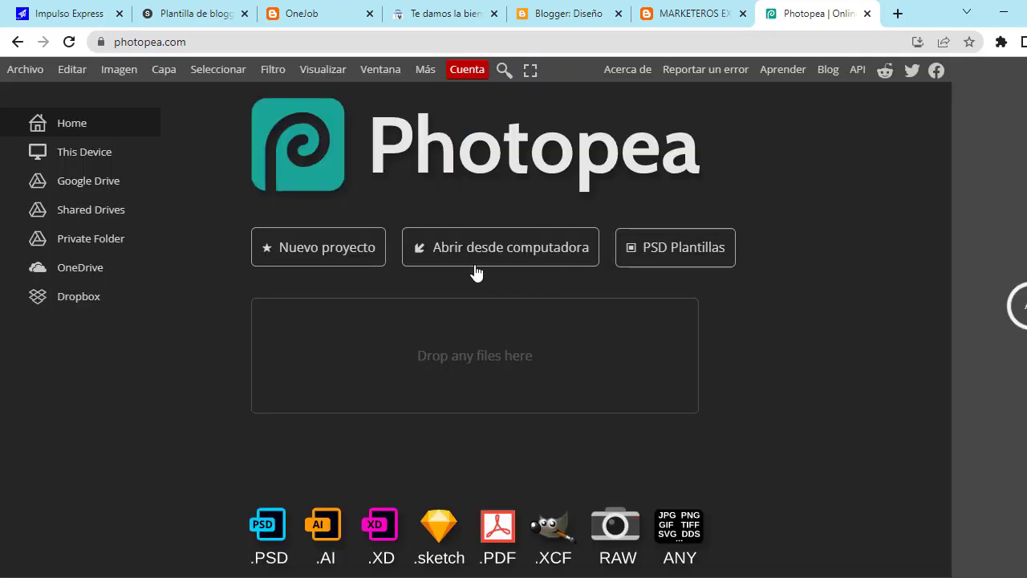
left_click(345, 252)
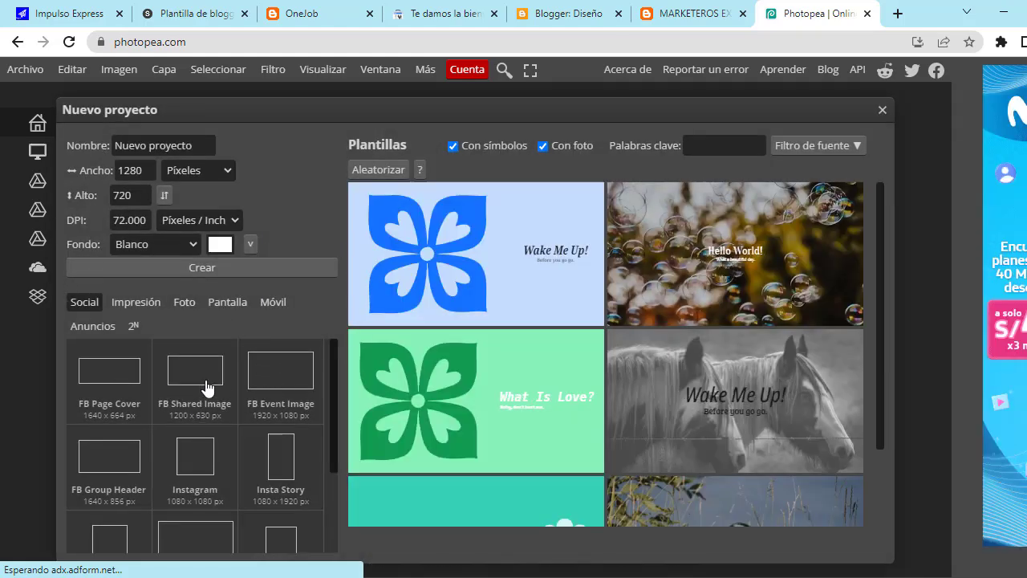
left_click(142, 467)
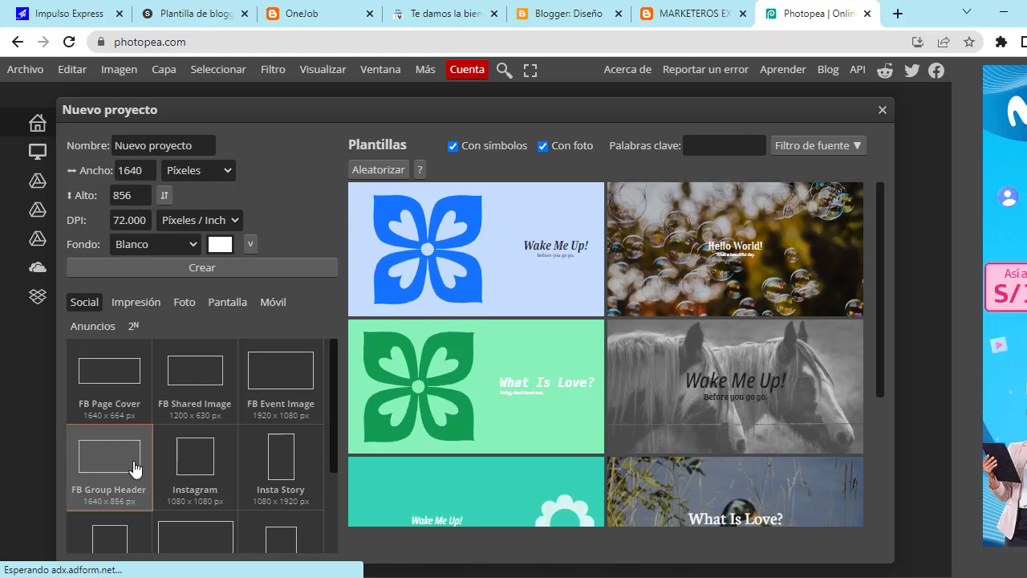
double_click(138, 469)
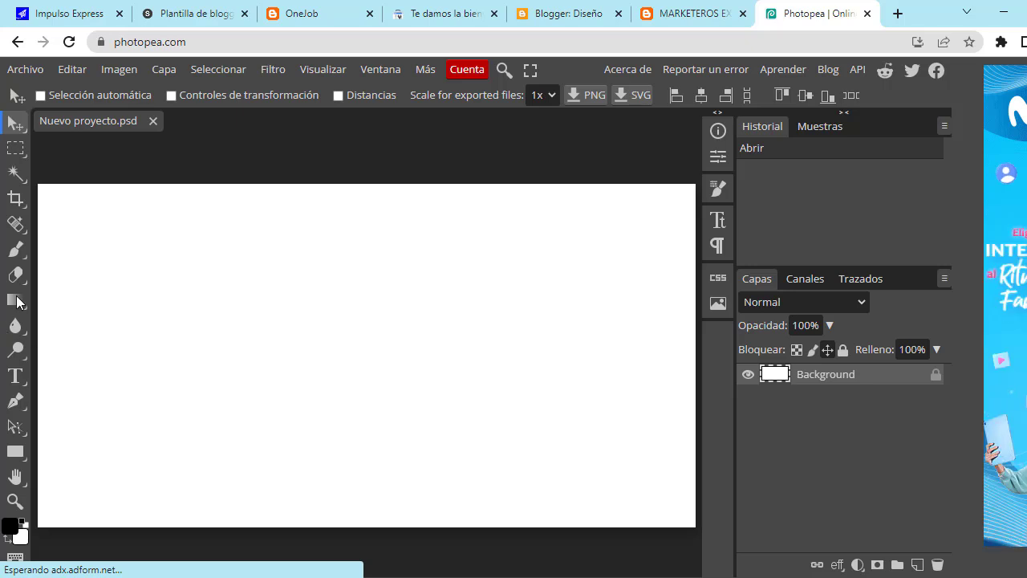
Step: Add a text layer reading 'impulso express' to the canvas
left_click(16, 382)
left_click(208, 348)
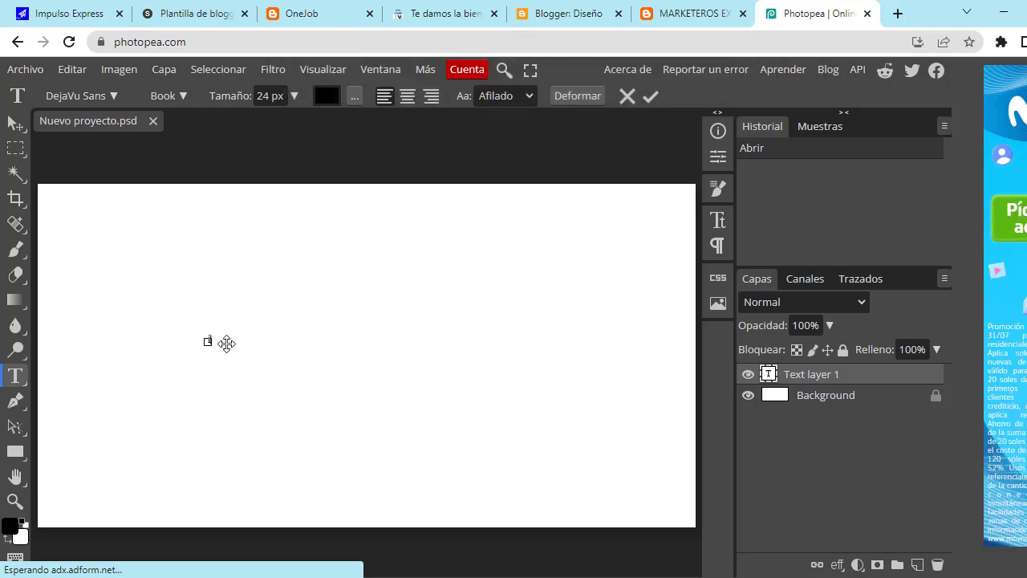
type("cimos")
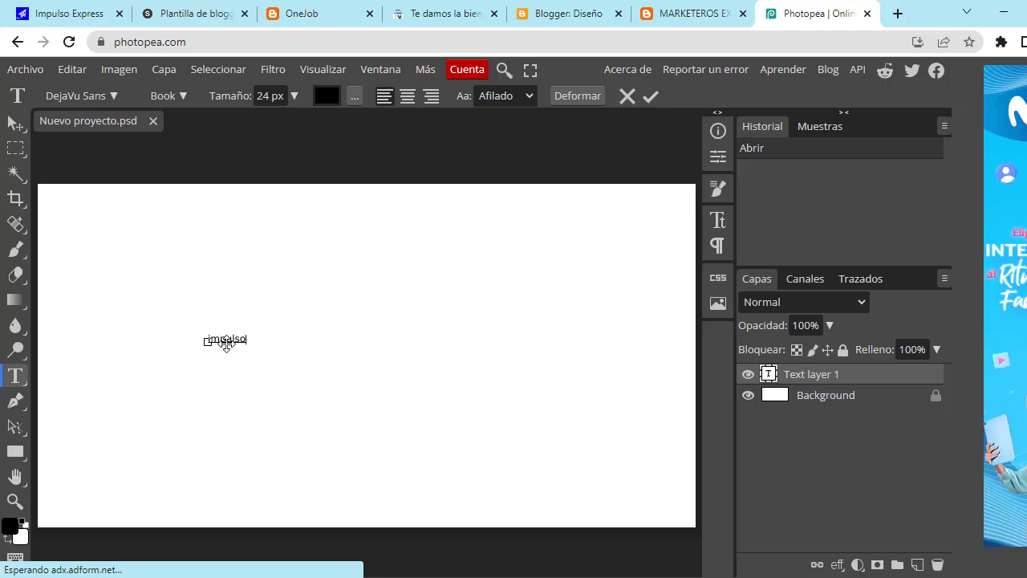
type("express")
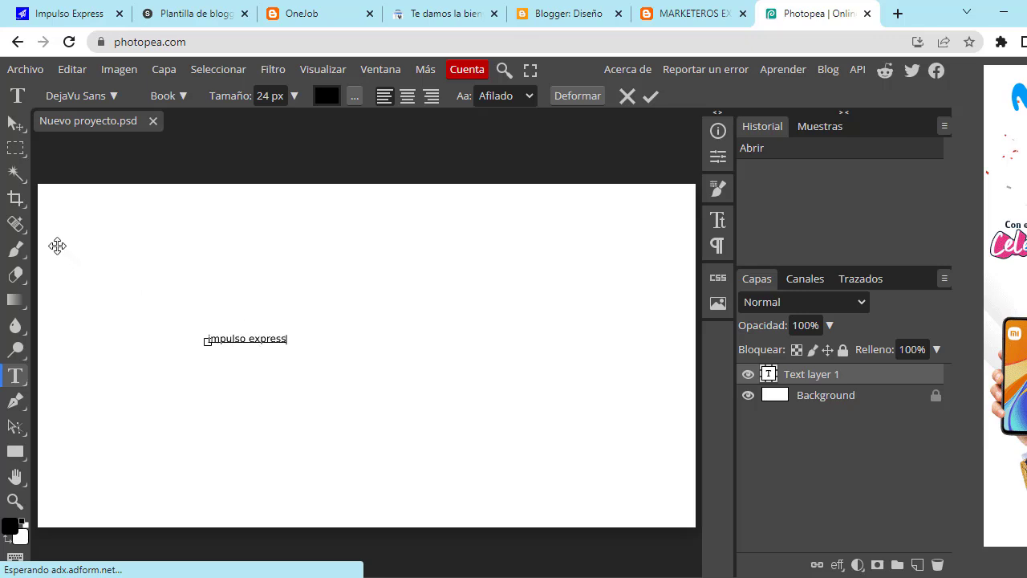
left_click(12, 128)
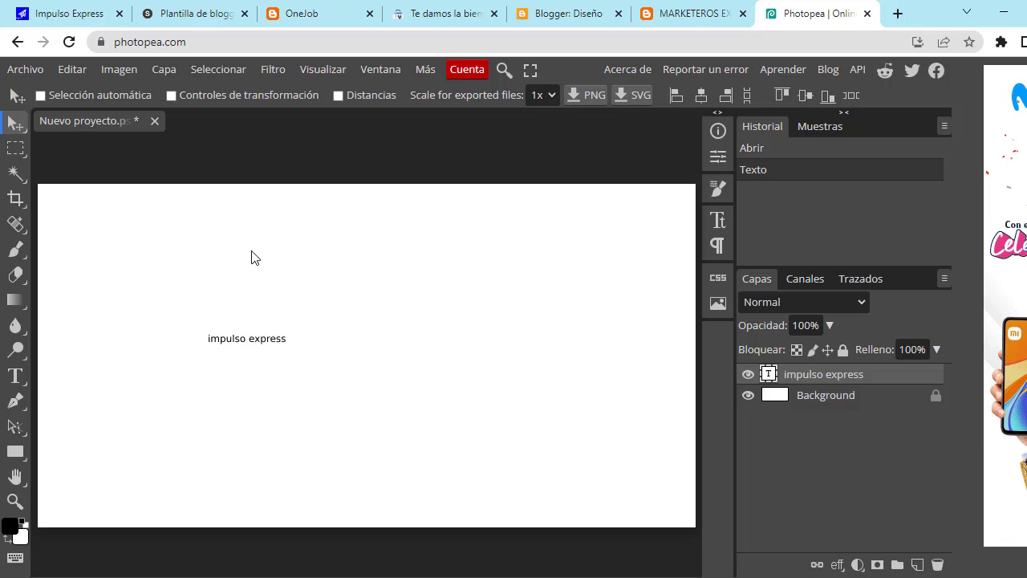
Step: Scale the text up and stretch it vertically with transform handles to fill most of the canvas
left_click(41, 96)
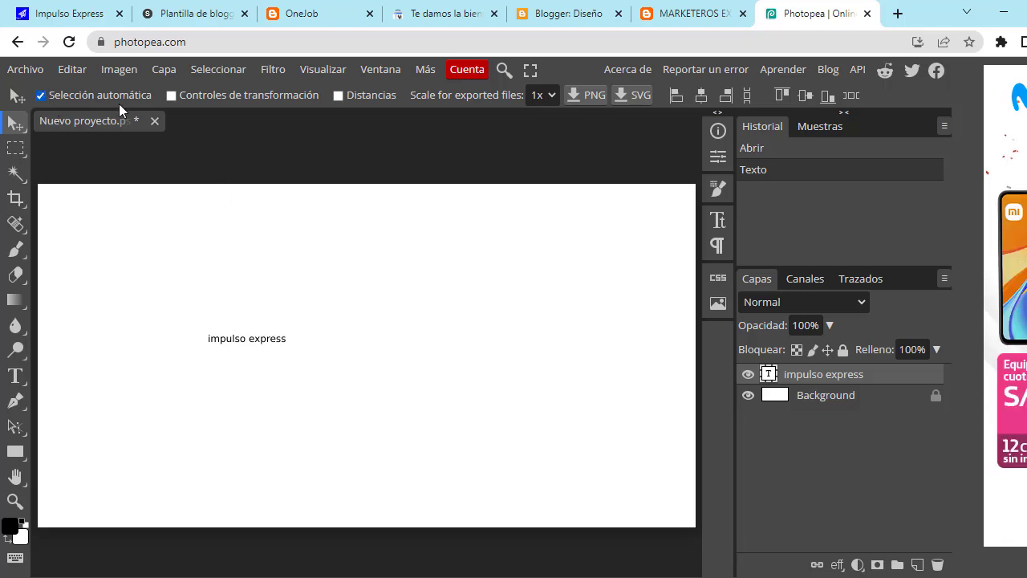
left_click(171, 96)
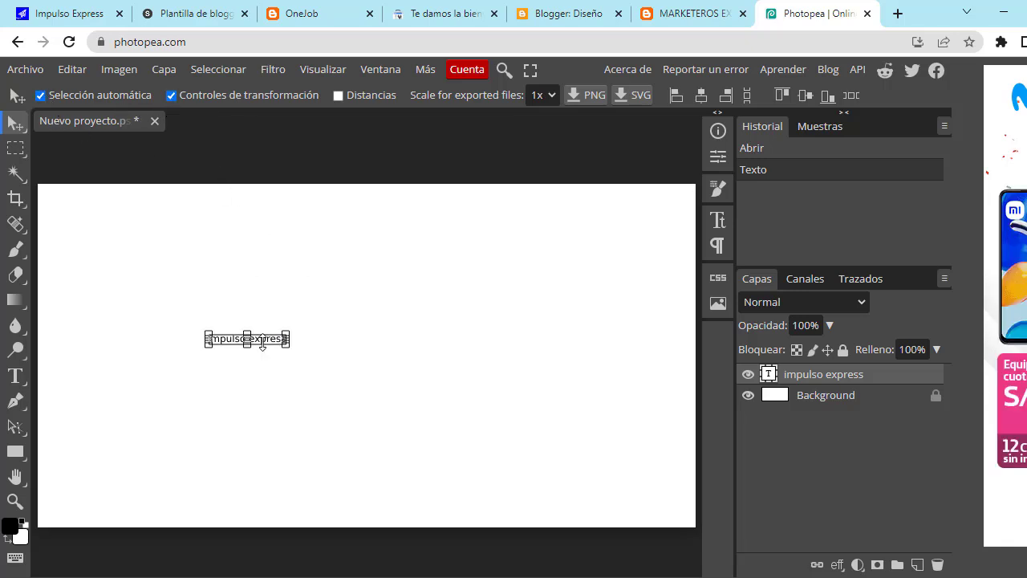
left_click_drag(286, 345, 562, 461)
left_click_drag(500, 359, 408, 317)
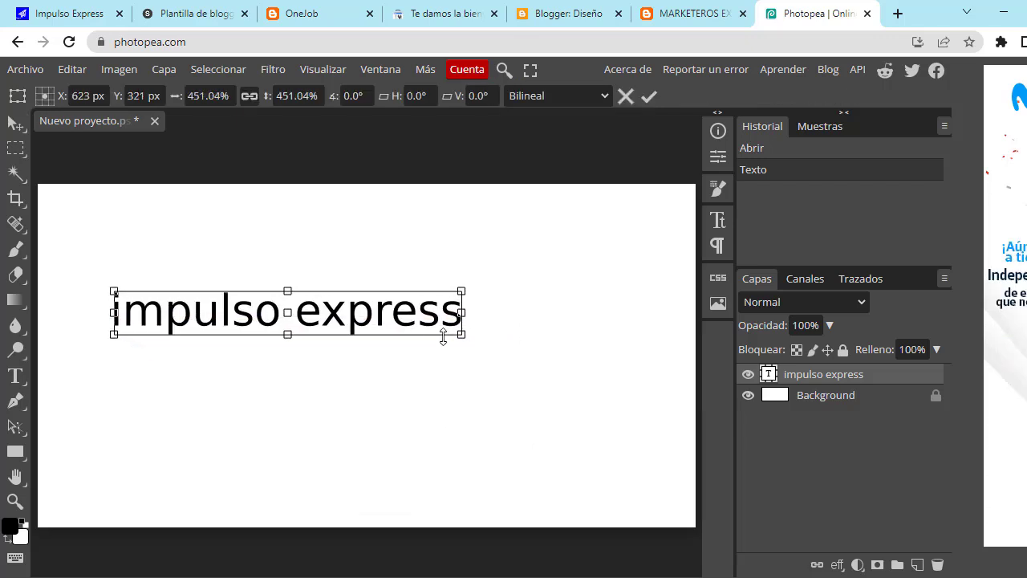
left_click_drag(460, 343, 621, 417)
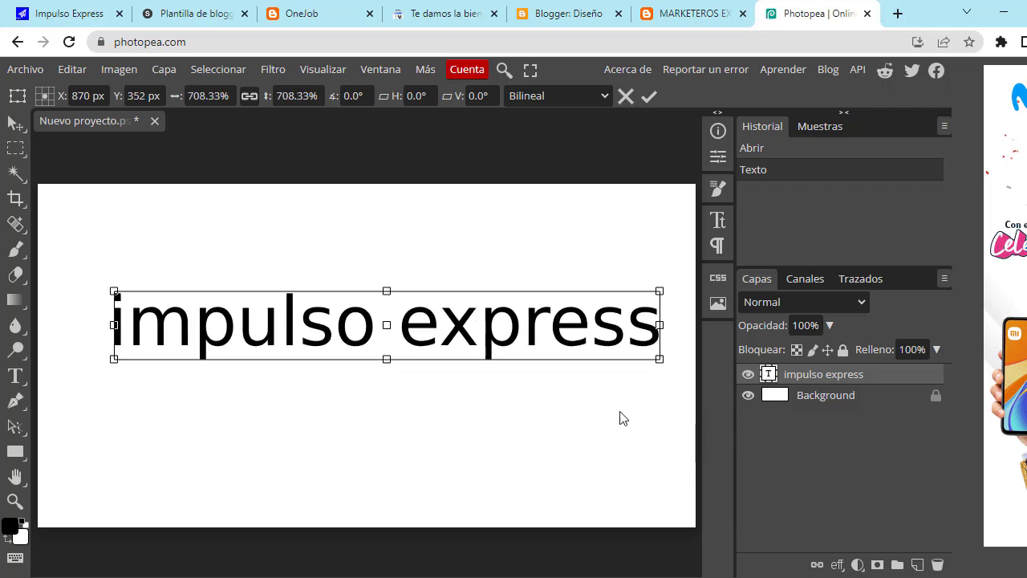
left_click_drag(548, 338, 530, 349)
left_click_drag(637, 369, 666, 378)
left_click_drag(362, 379, 367, 452)
left_click_drag(367, 318, 367, 287)
left_click_drag(369, 369, 361, 351)
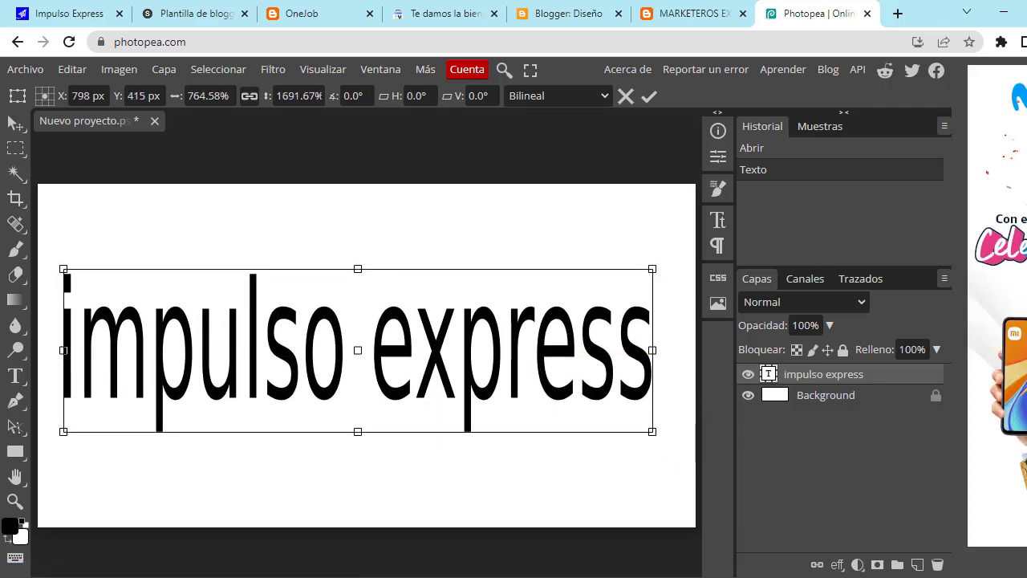
left_click(749, 395)
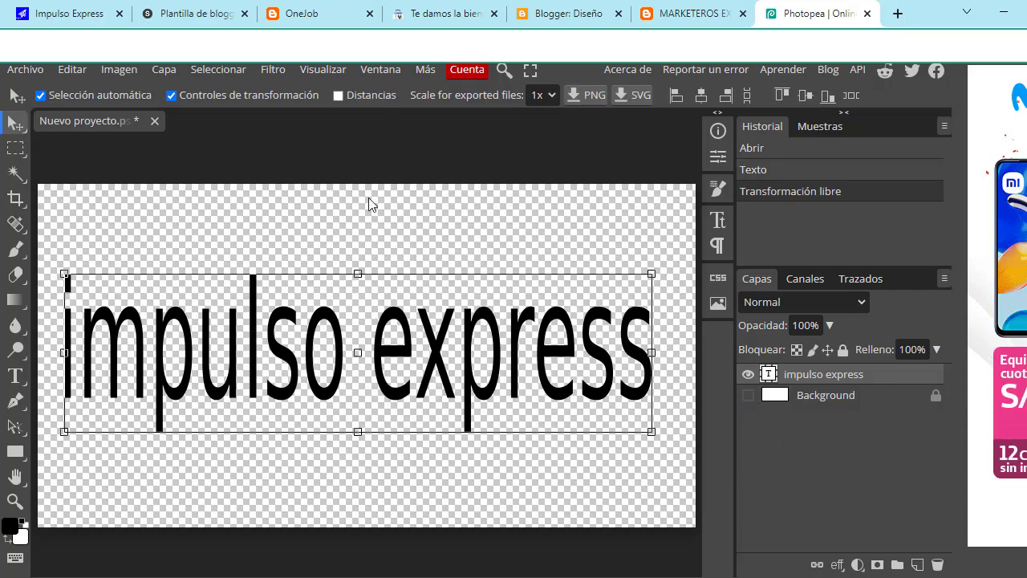
Step: Show the white background and retype the text as 'Marketeros' and 'Express' on two lines
left_click(750, 396)
double_click(96, 342)
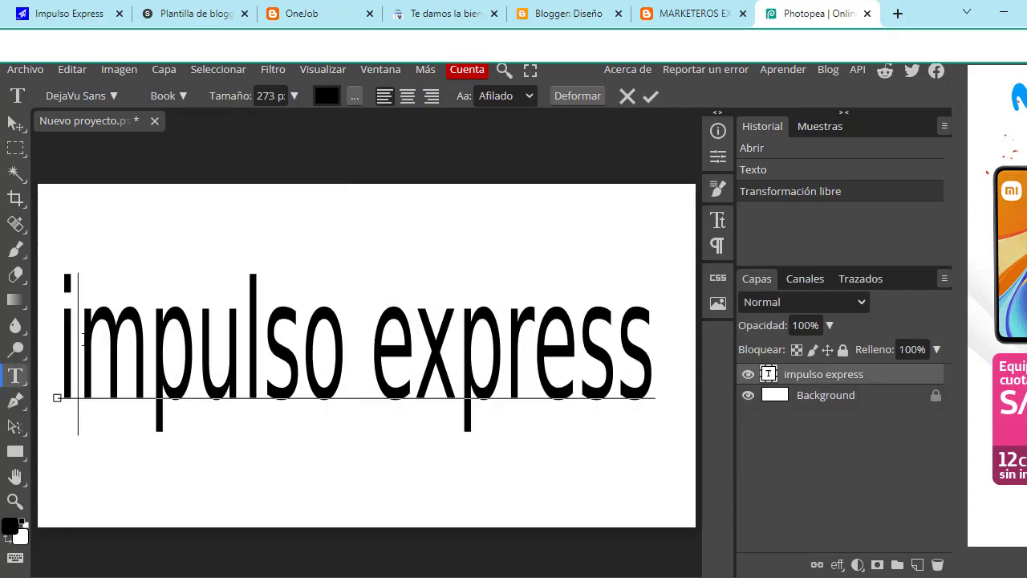
key("BackSpace")
type("I")
left_click(415, 361)
left_click(652, 366)
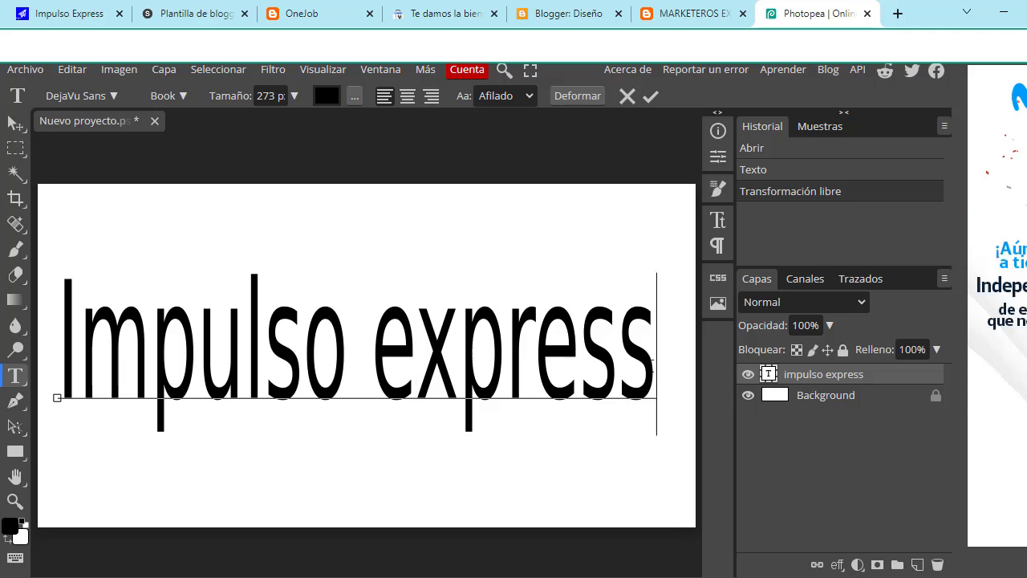
key("BackSpace")
key("BackSpace")
key("BackSpace")
key("BackSpace")
key("BackSpace")
key("BackSpace")
key("BackSpace")
key("BackSpace")
key("BackSpace")
key("BackSpace")
key("BackSpace")
key("BackSpace")
key("BackSpace")
key("BackSpace")
key("BackSpace")
type("Marketeros")
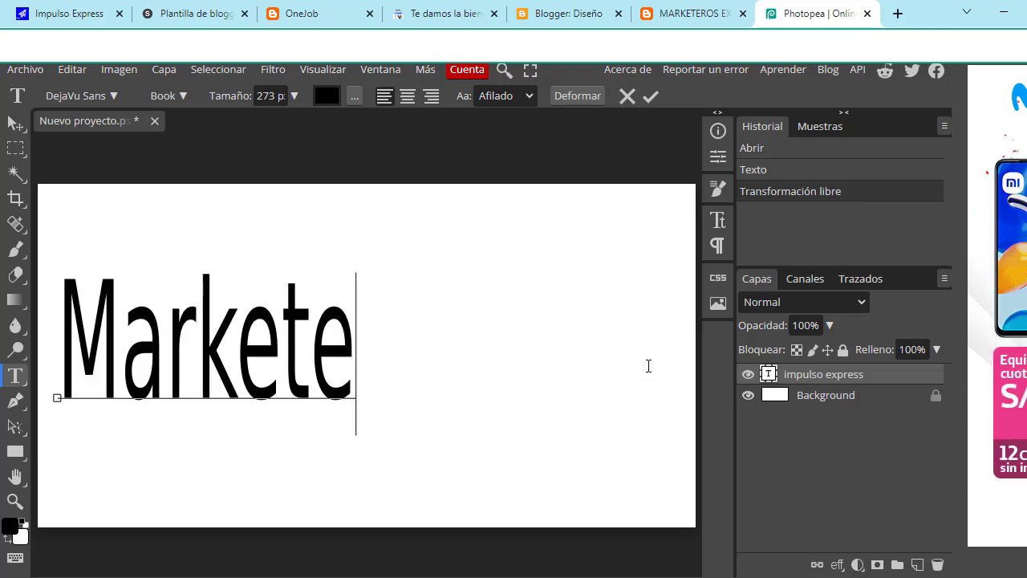
key("Return")
type("Express")
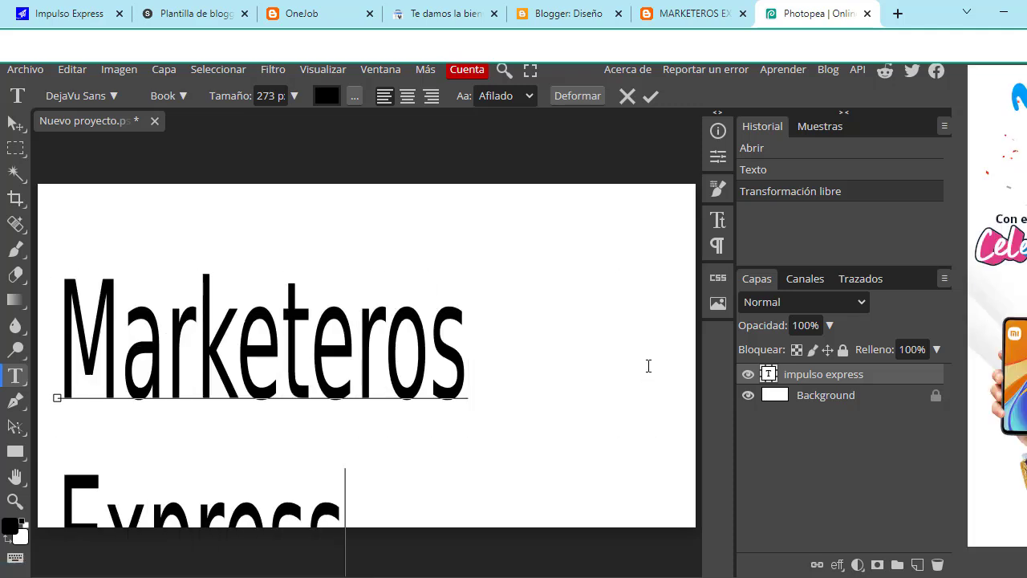
left_click(15, 123)
Step: Center-align the two lines, then move and slightly shrink the text to fit the canvas
left_click_drag(308, 328, 403, 257)
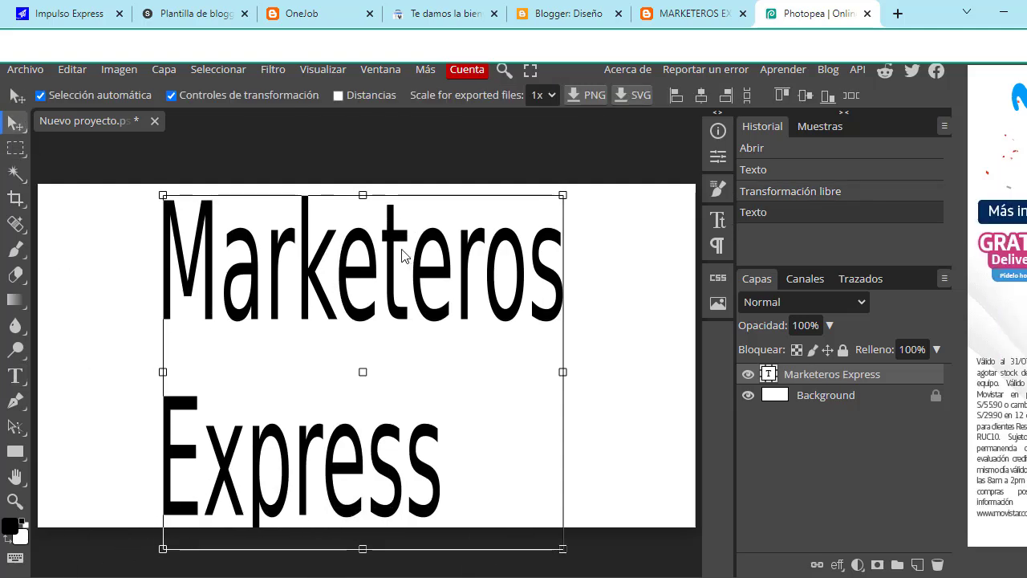
double_click(403, 257)
left_click(407, 96)
left_click(14, 122)
left_click_drag(122, 514, 308, 516)
left_click_drag(345, 542, 346, 513)
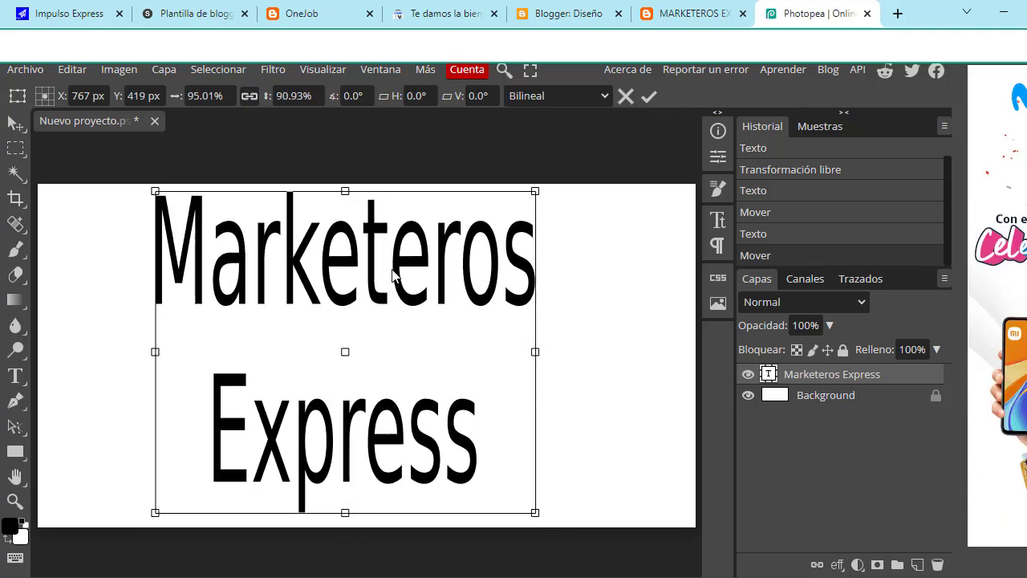
left_click_drag(393, 276, 397, 273)
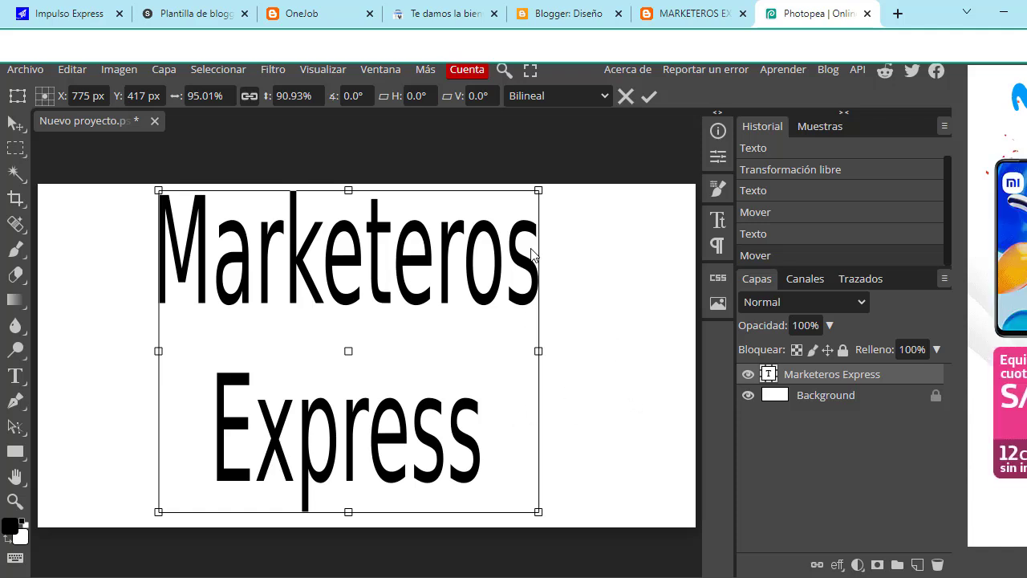
Step: Export the design as the PNG 'Nuevo proyecto (2).png' and return to the Blogger design page
left_click(33, 72)
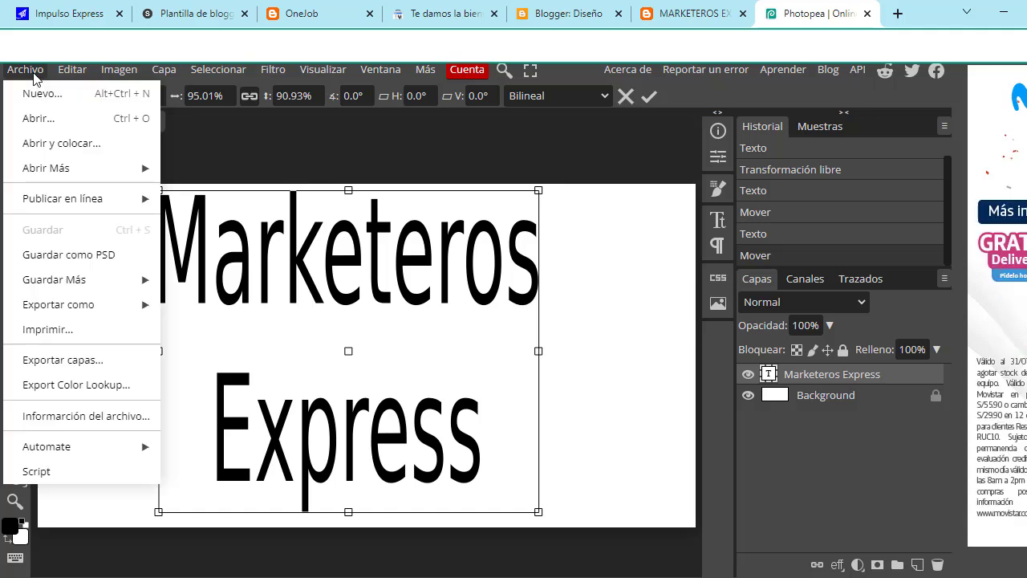
mouse_move(148, 317)
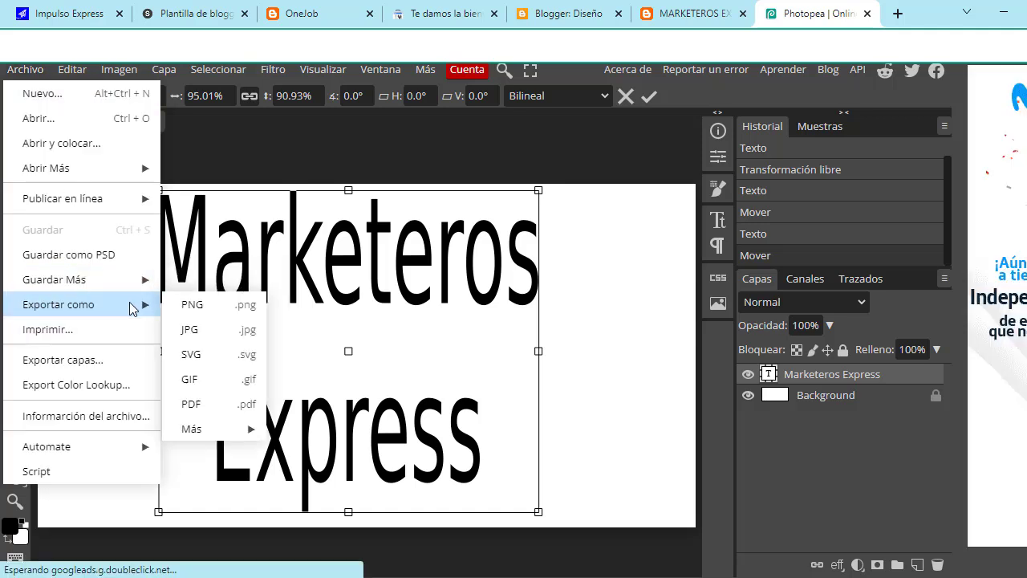
left_click(213, 304)
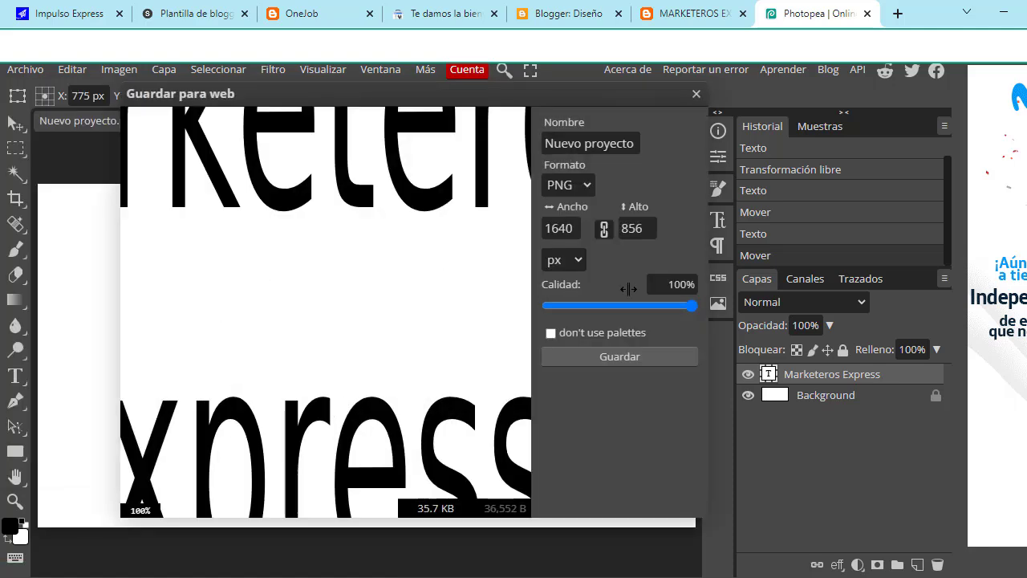
left_click(617, 355)
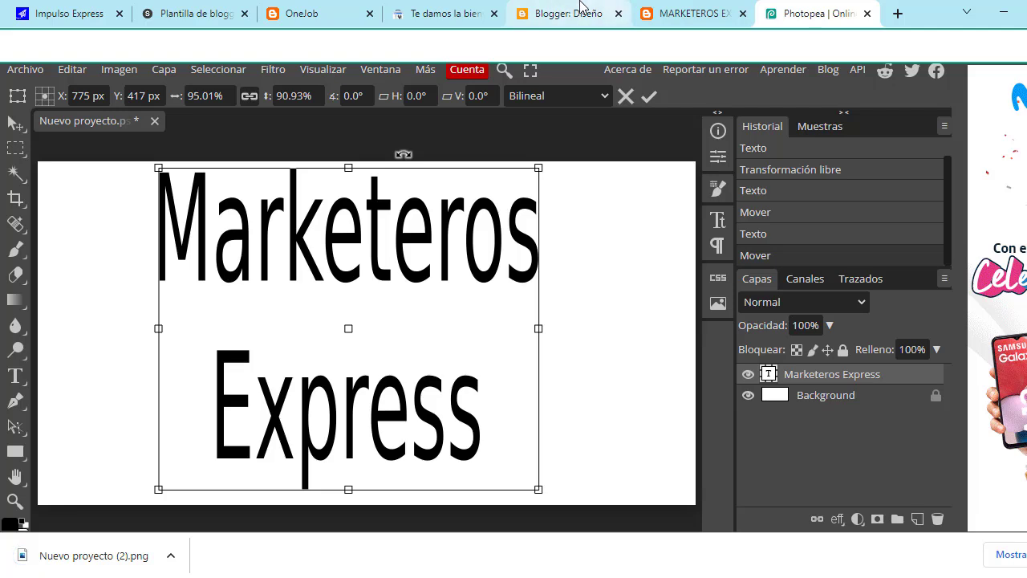
left_click(676, 9)
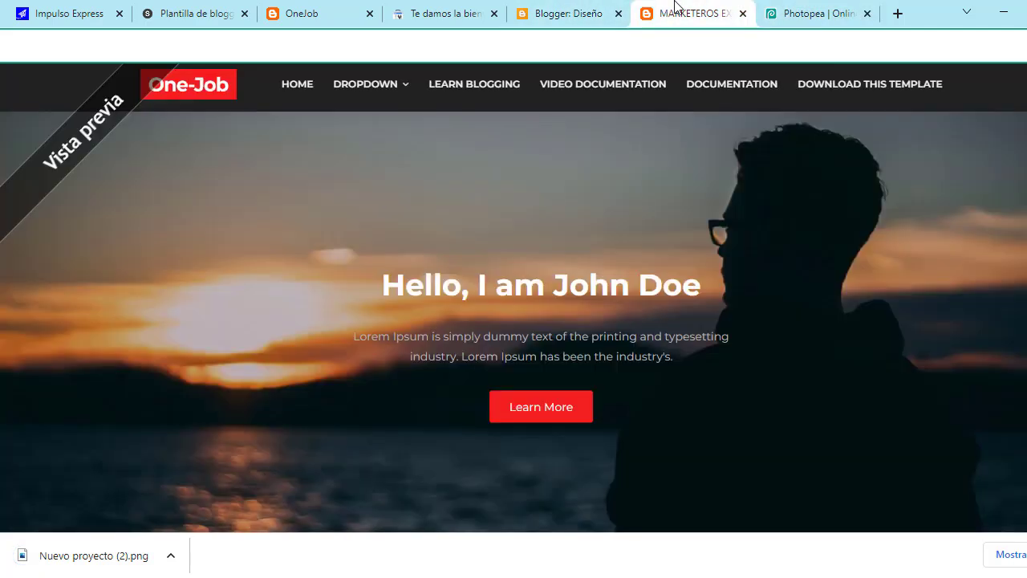
left_click(571, 14)
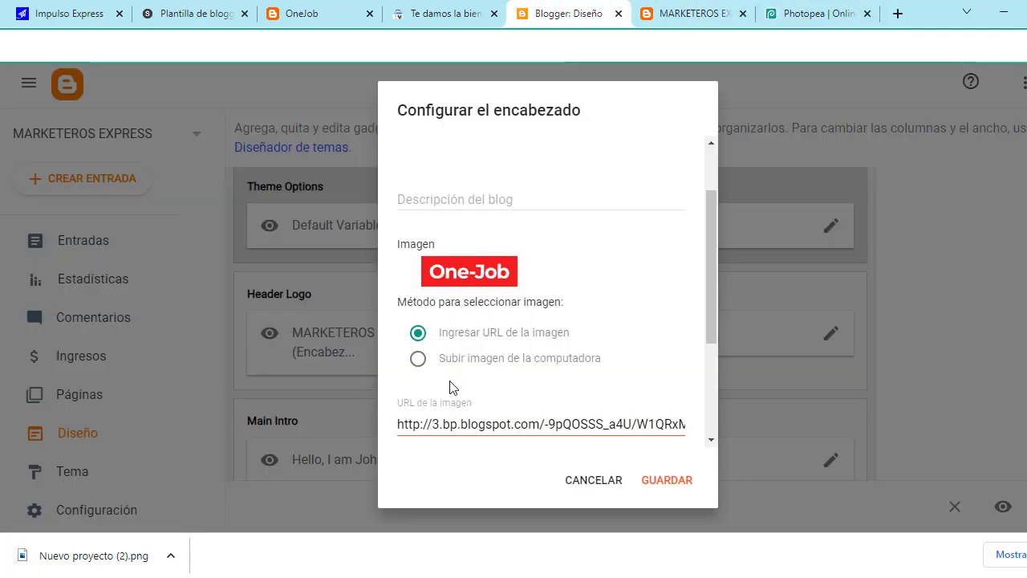
Step: Select the header's image URL, then cancel the Configurar el encabezado dialog without saving
scroll(454, 384, "down", 1)
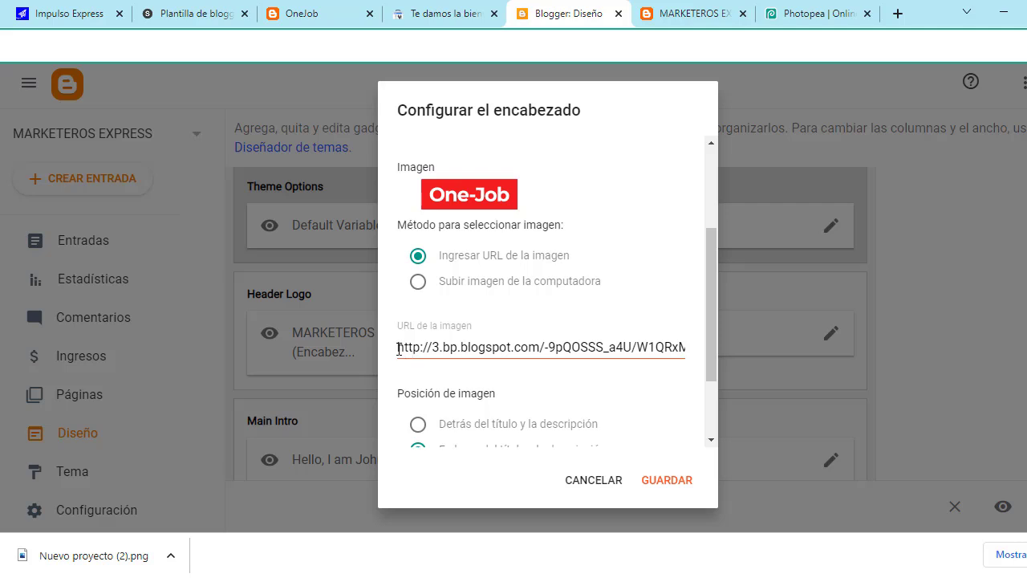
left_click_drag(399, 347, 695, 355)
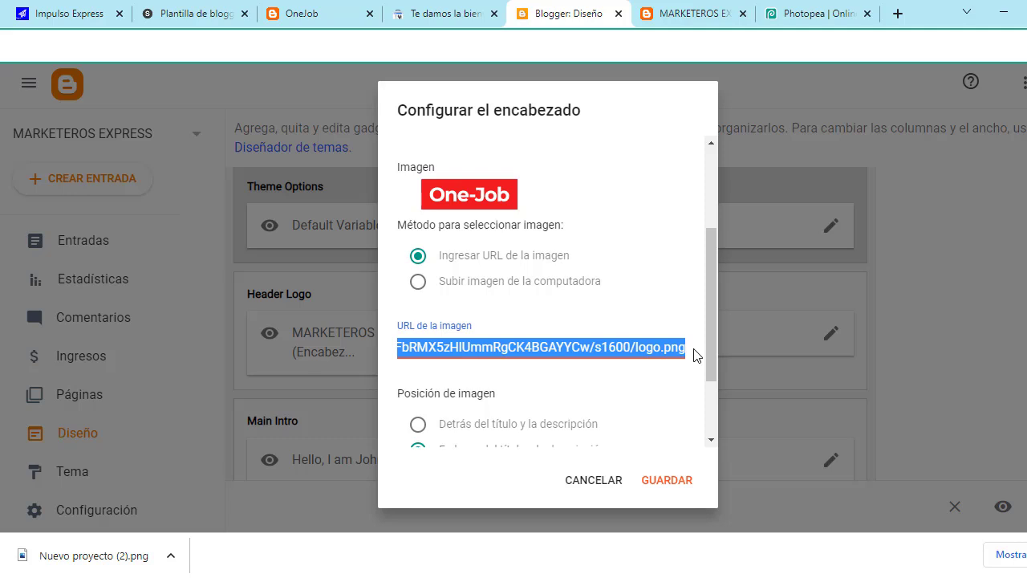
scroll(566, 384, "down", 2)
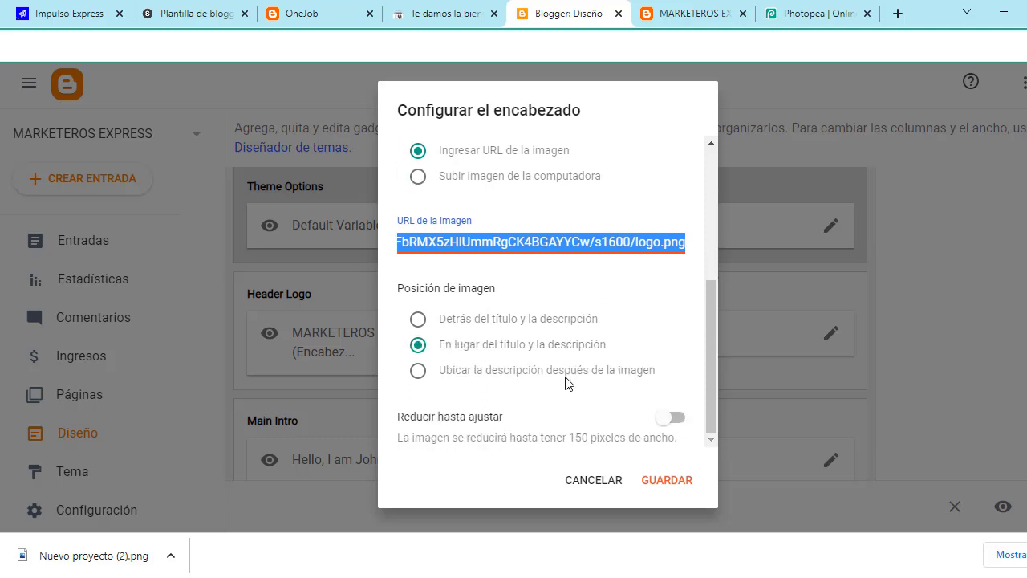
scroll(566, 383, "up", 1)
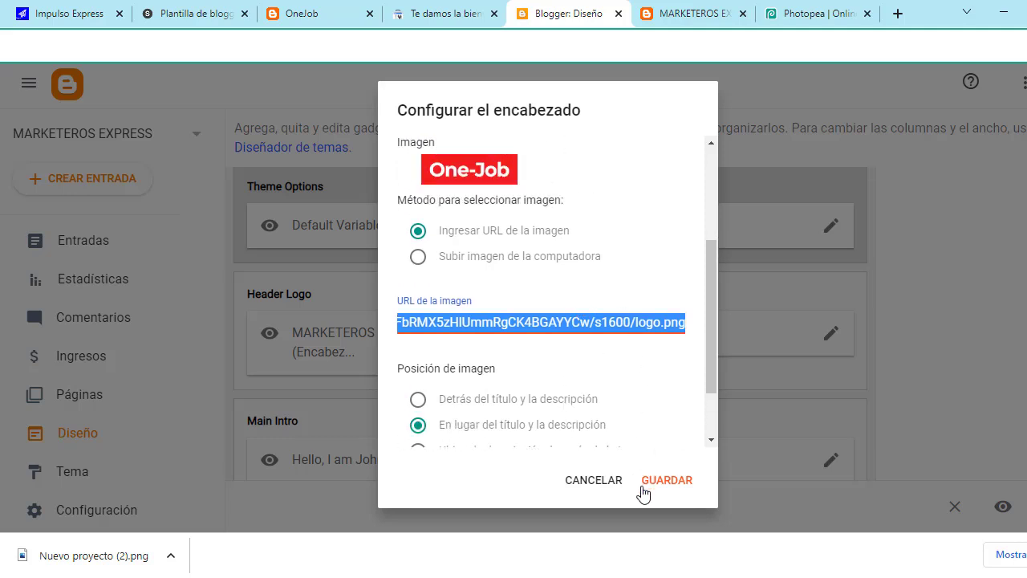
left_click(585, 482)
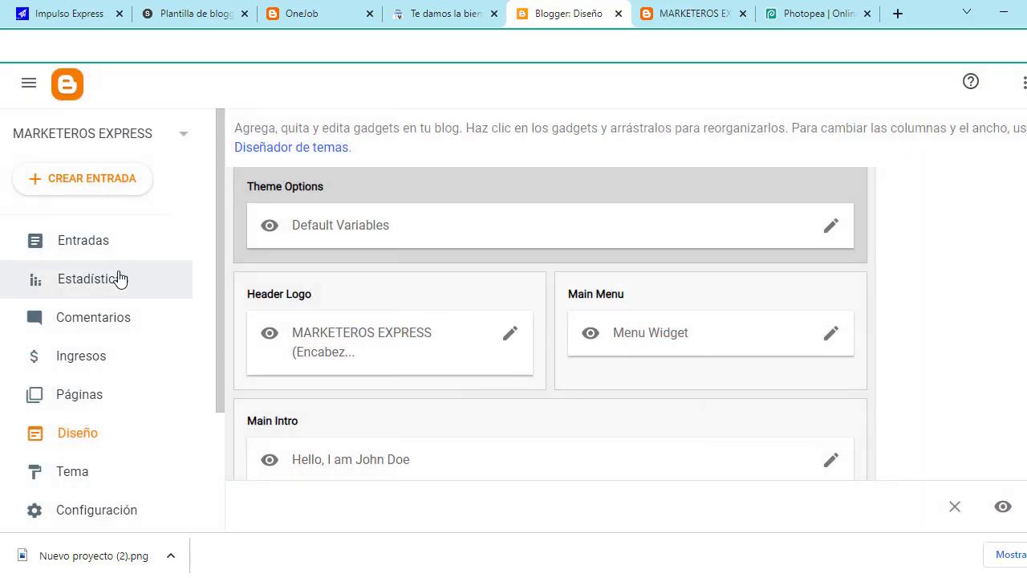
Step: Create a new page and upload and insert the logo 'Nuevo proyecto (2).png' from Downloads
left_click(84, 403)
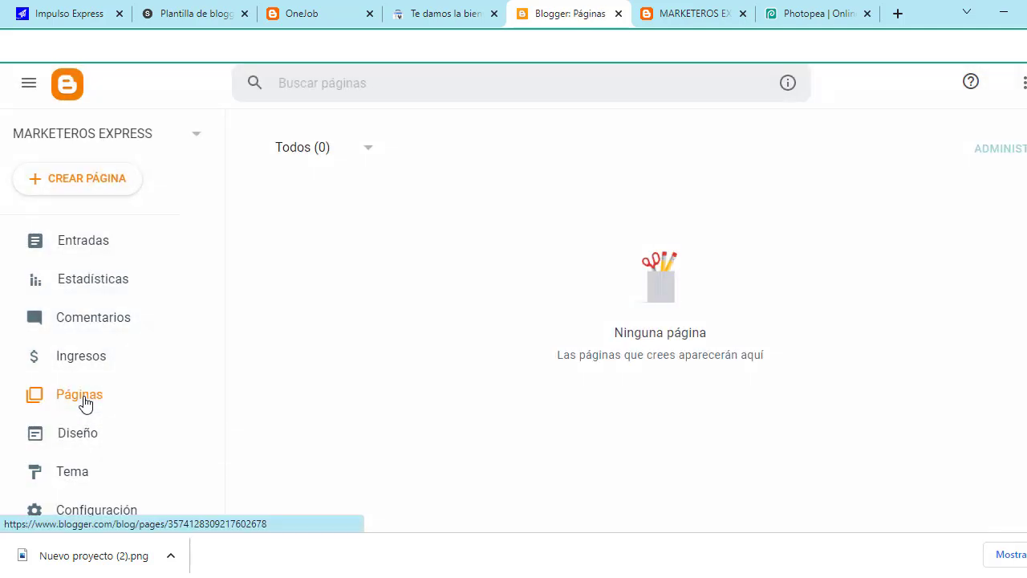
left_click(110, 184)
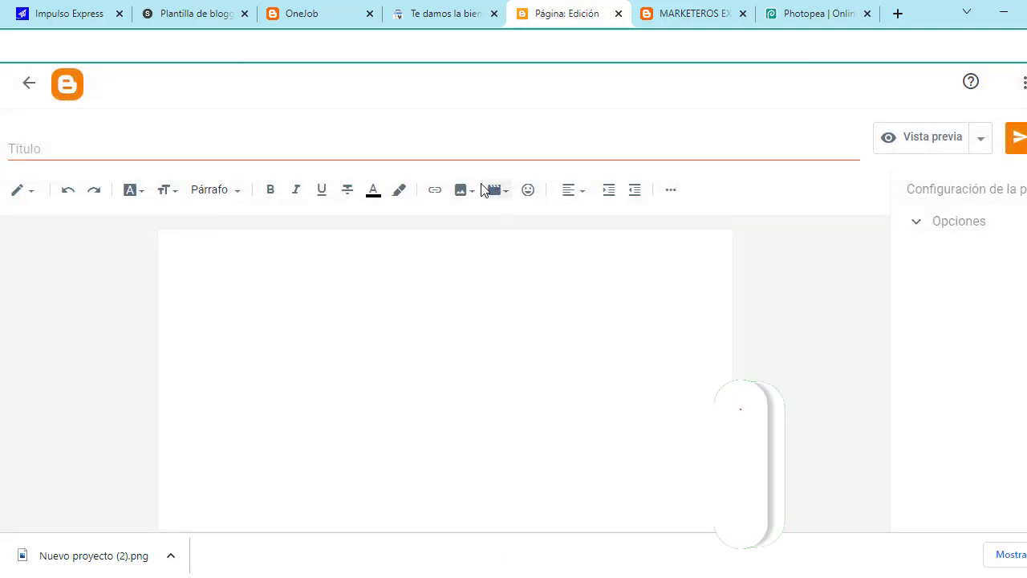
left_click(463, 191)
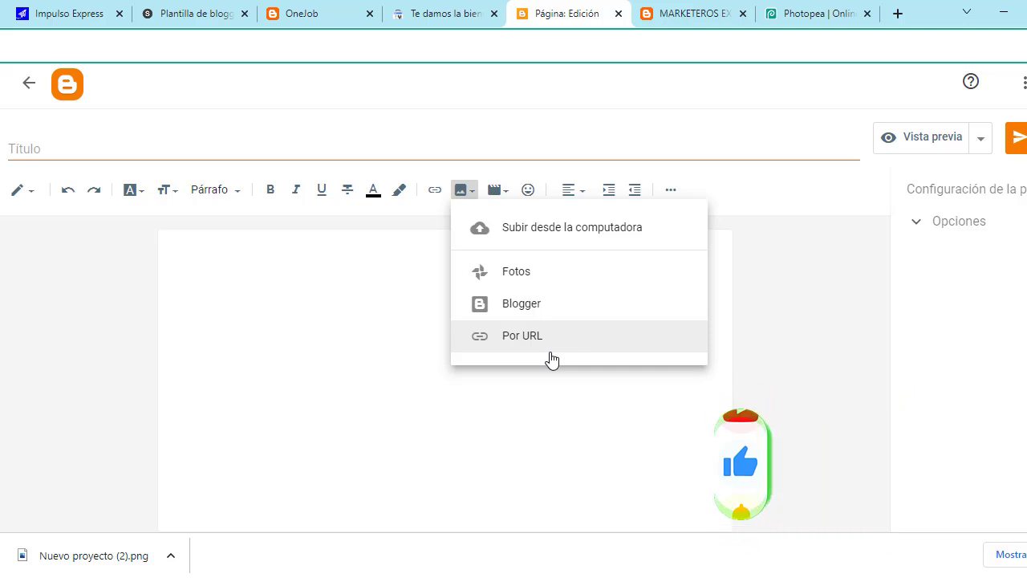
left_click(565, 233)
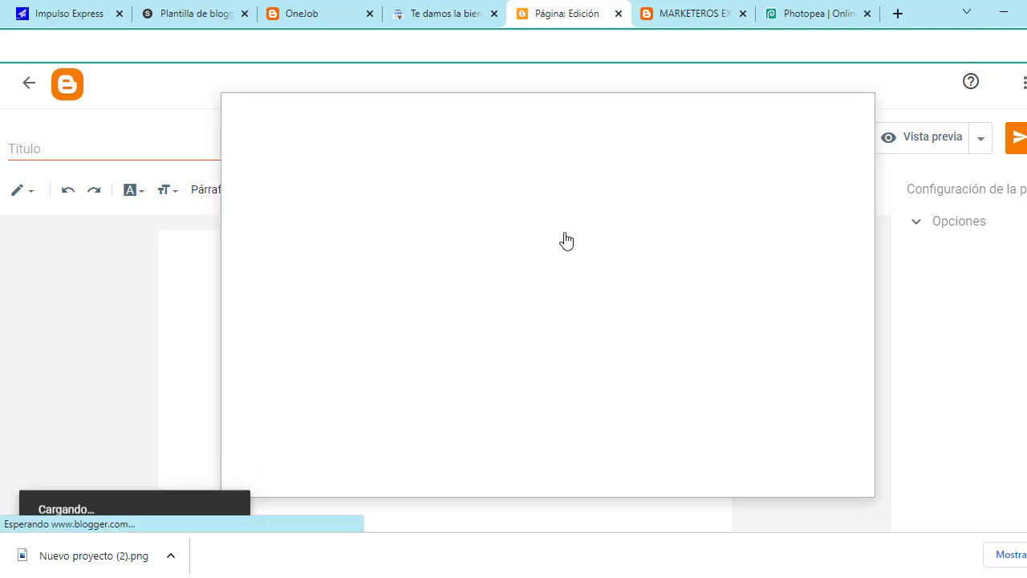
left_click(292, 207)
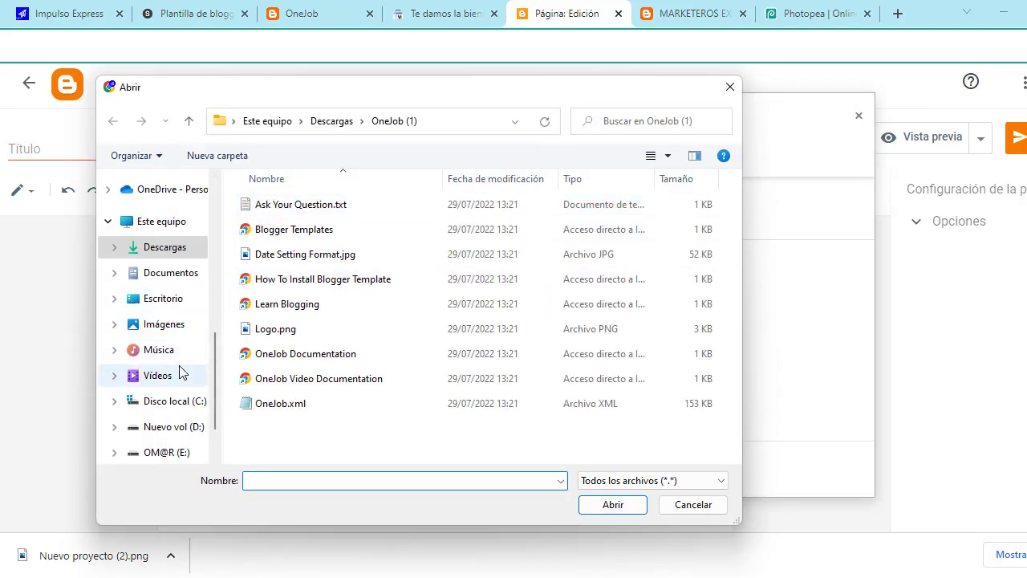
left_click(165, 244)
left_click(315, 265)
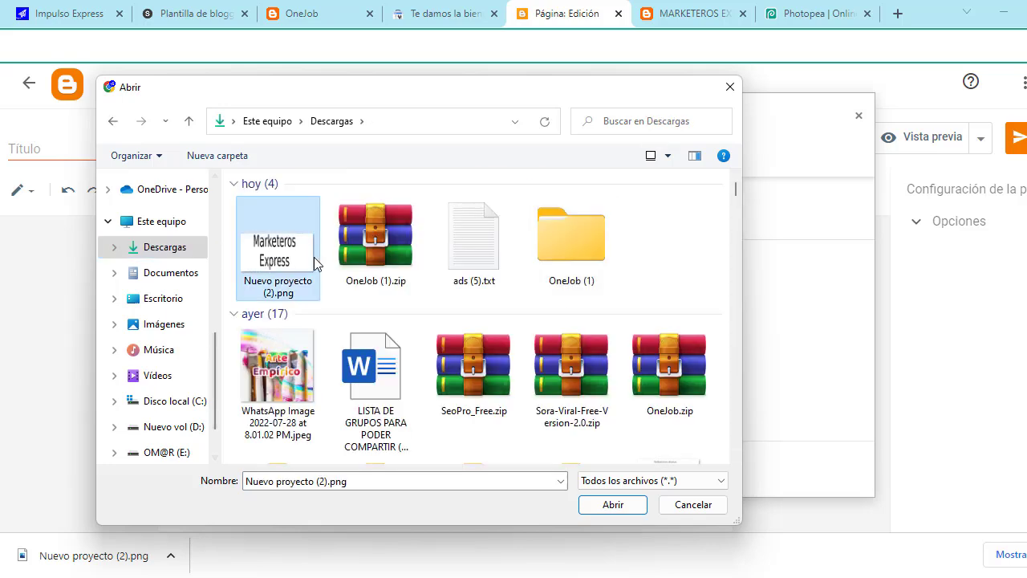
left_click(640, 506)
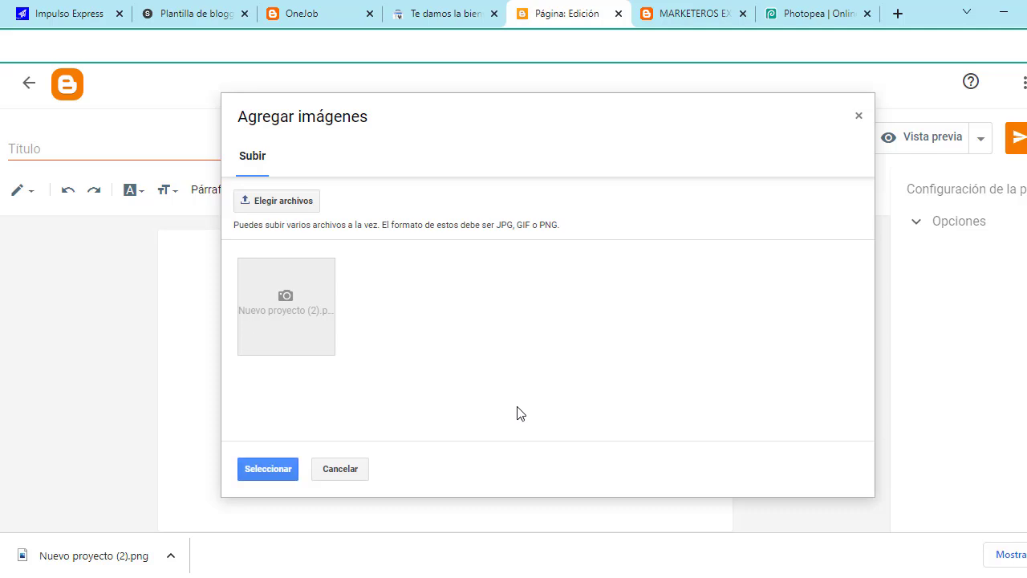
left_click(288, 469)
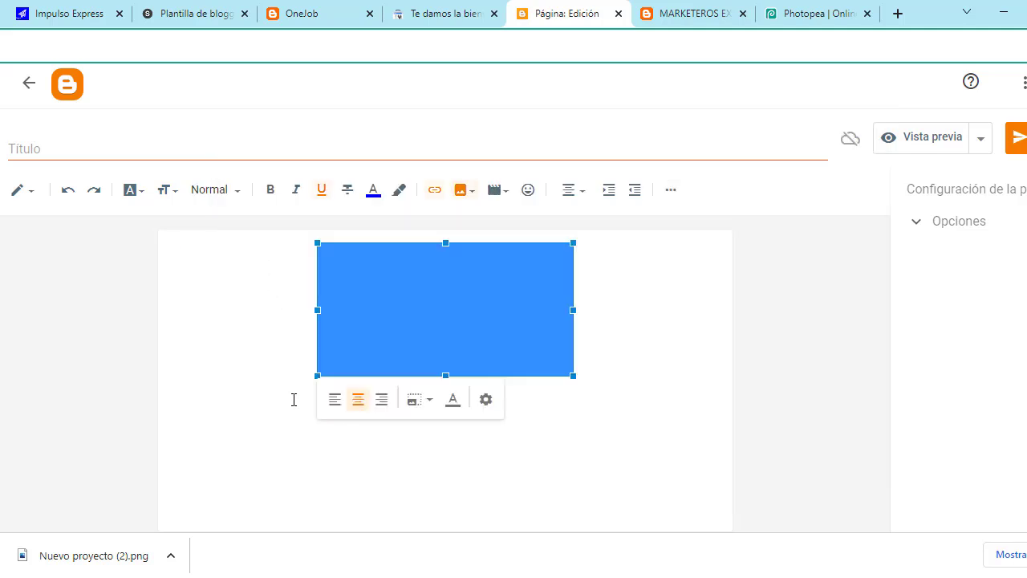
Step: Copy the inserted logo image's address, then publish the page and confirm
left_click(646, 422)
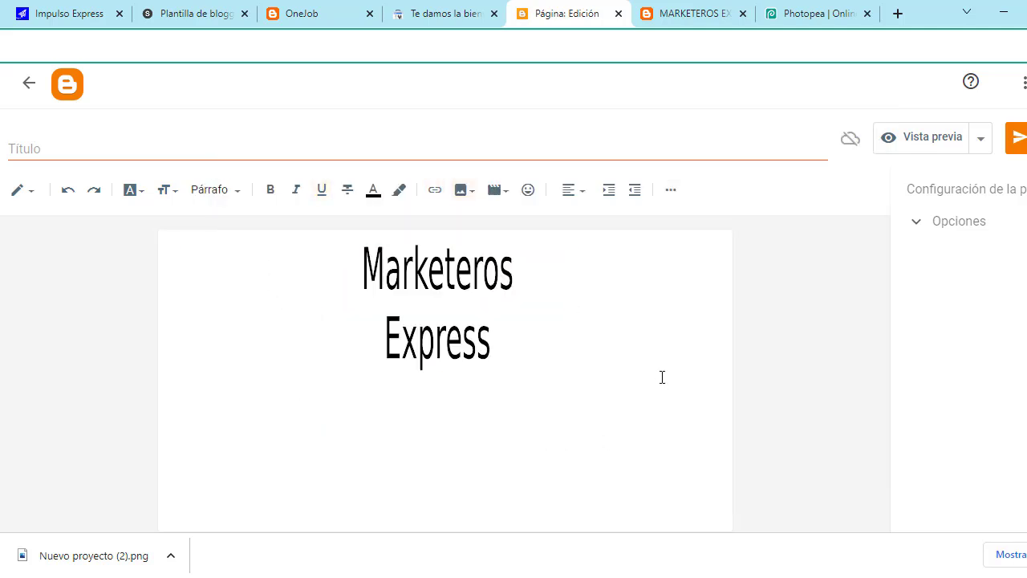
right_click(447, 312)
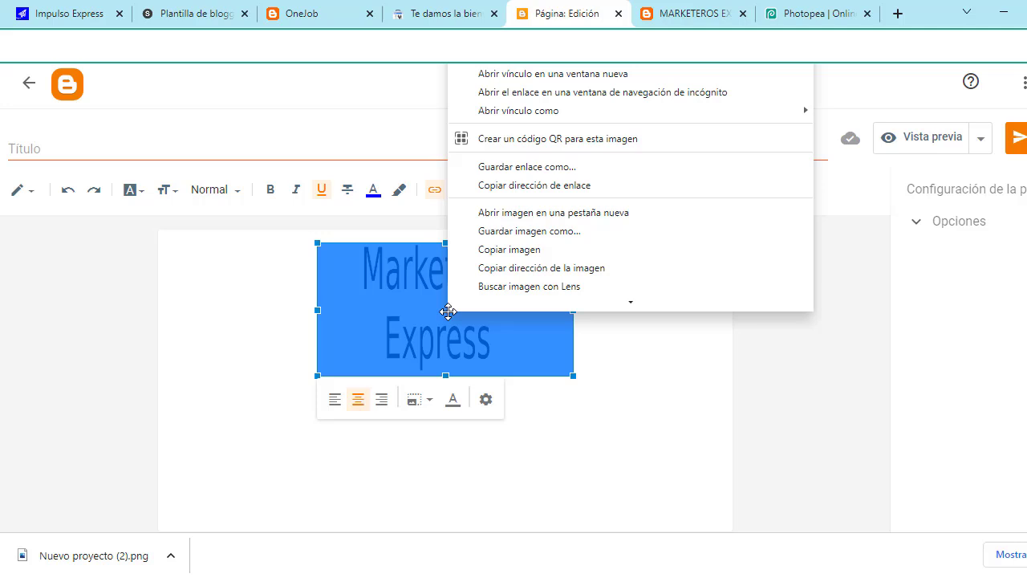
left_click(545, 186)
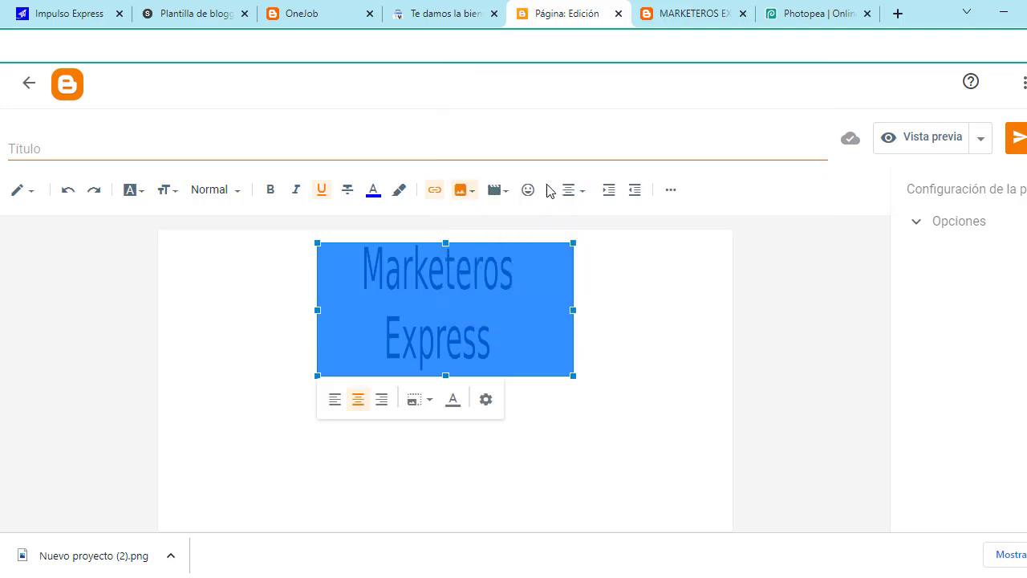
right_click(498, 327)
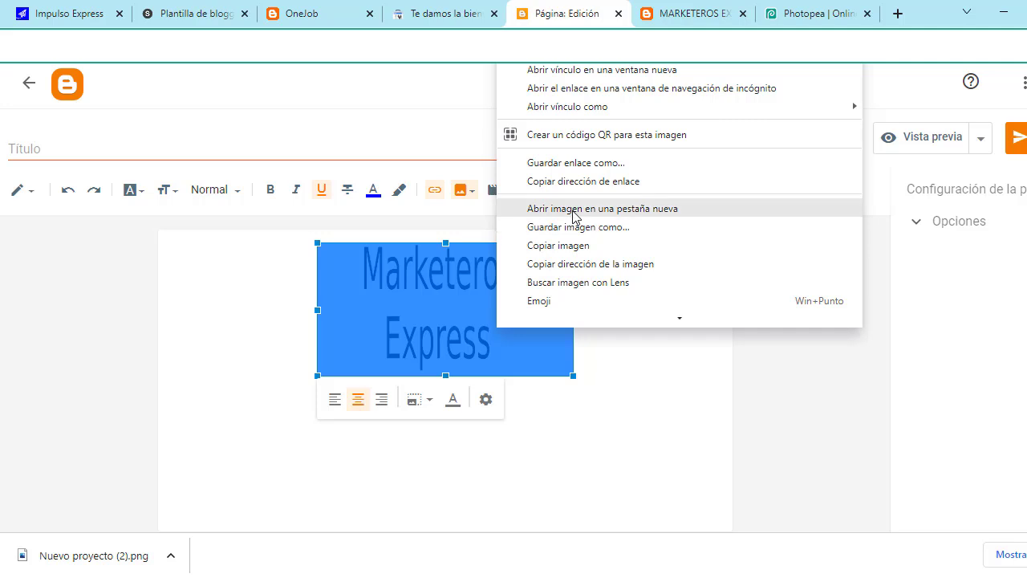
left_click(582, 182)
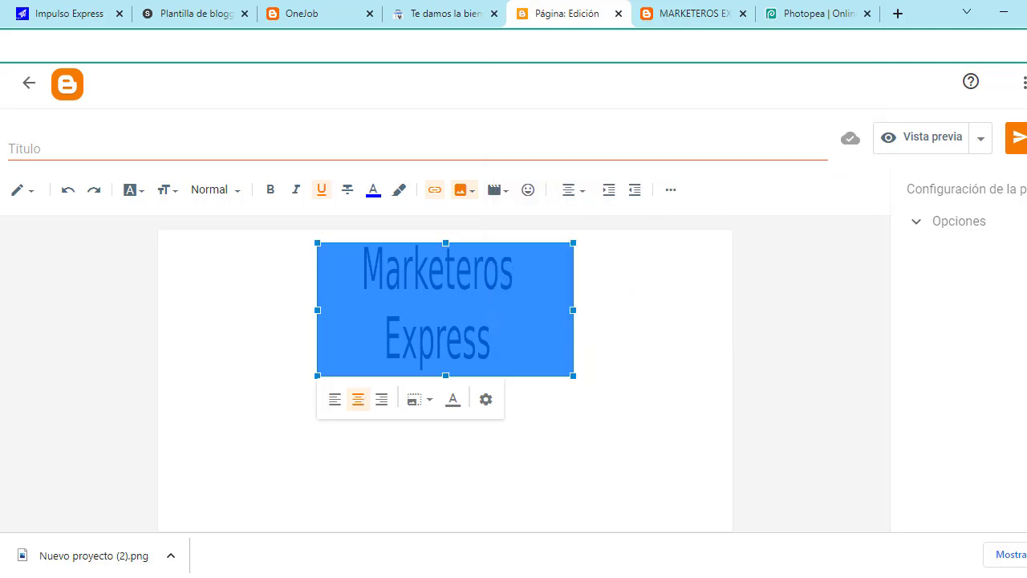
left_click(1015, 138)
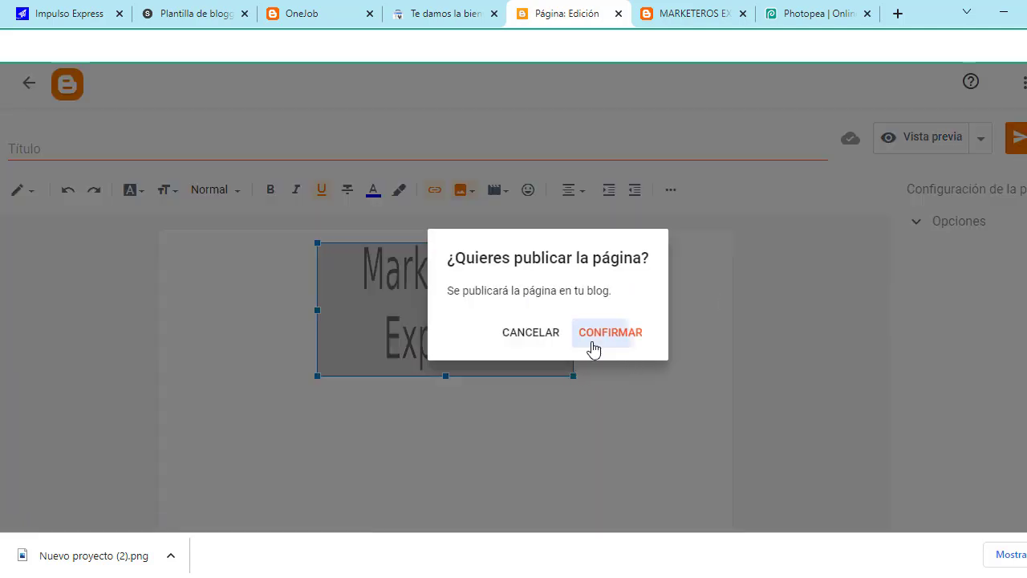
left_click(593, 349)
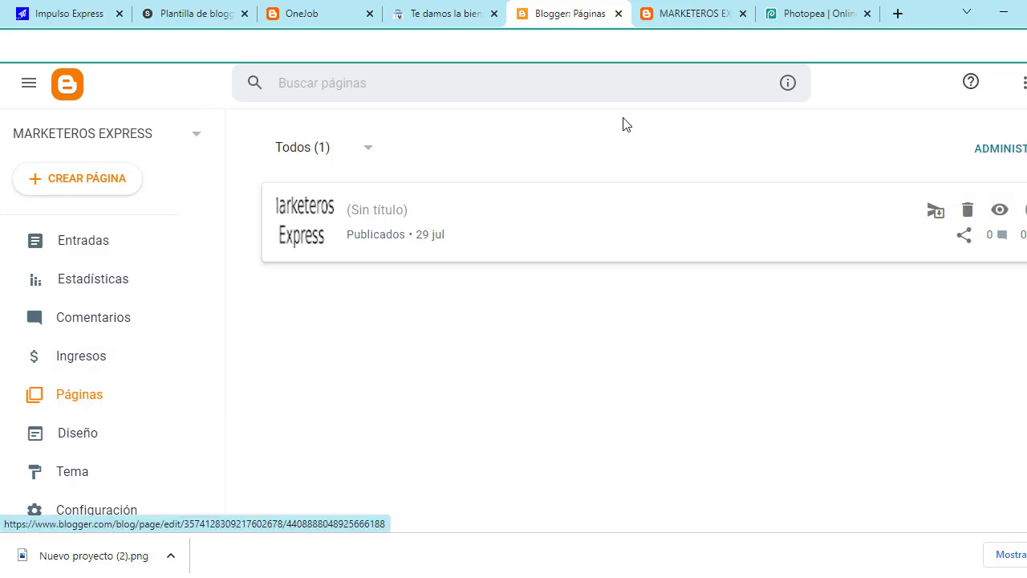
Step: Replace the Header Logo image URL with the Marketeros Express logo address, save, and view the One-Job demo
left_click(671, 12)
left_click(586, 10)
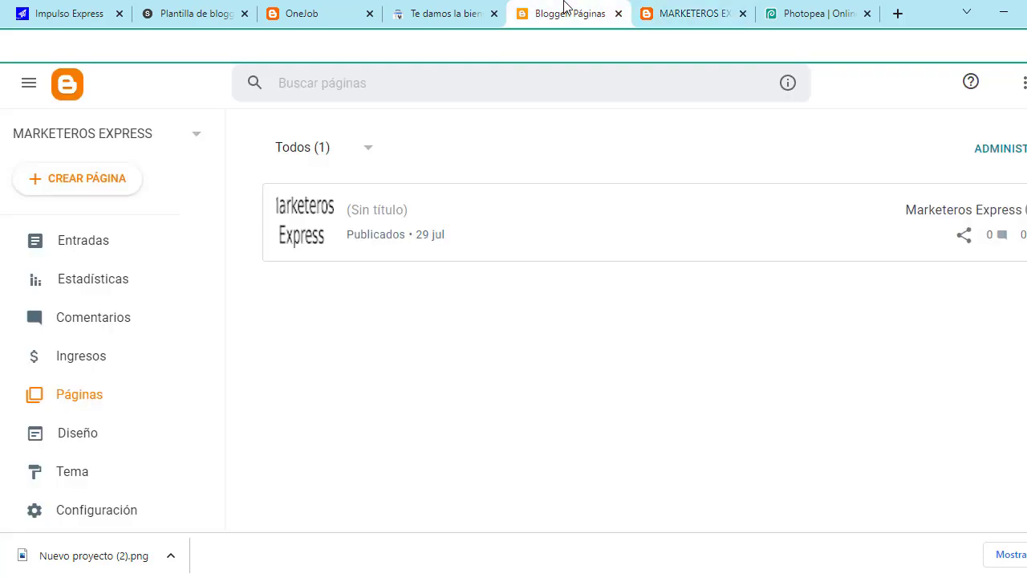
left_click(80, 441)
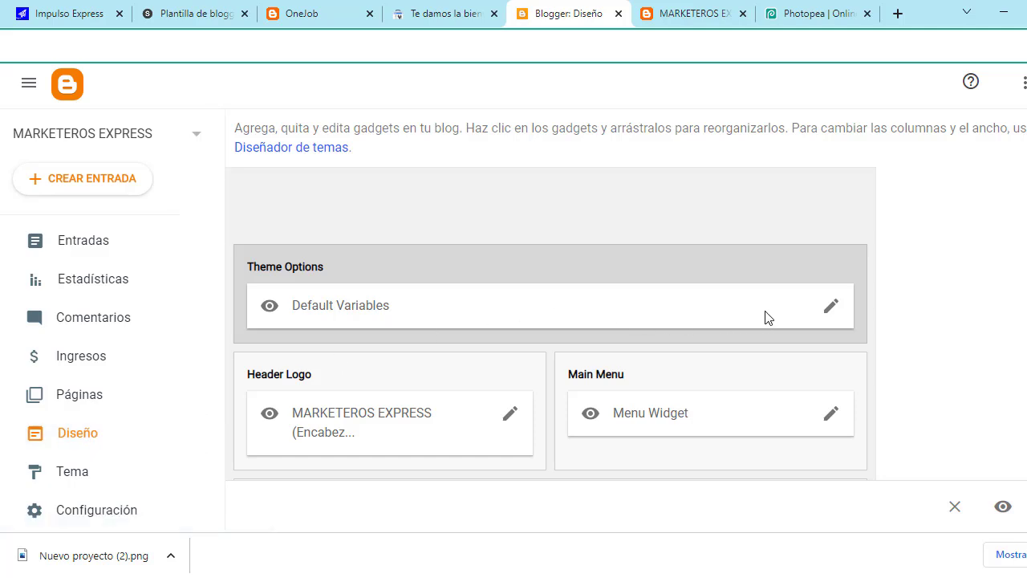
scroll(696, 324, "down", 1)
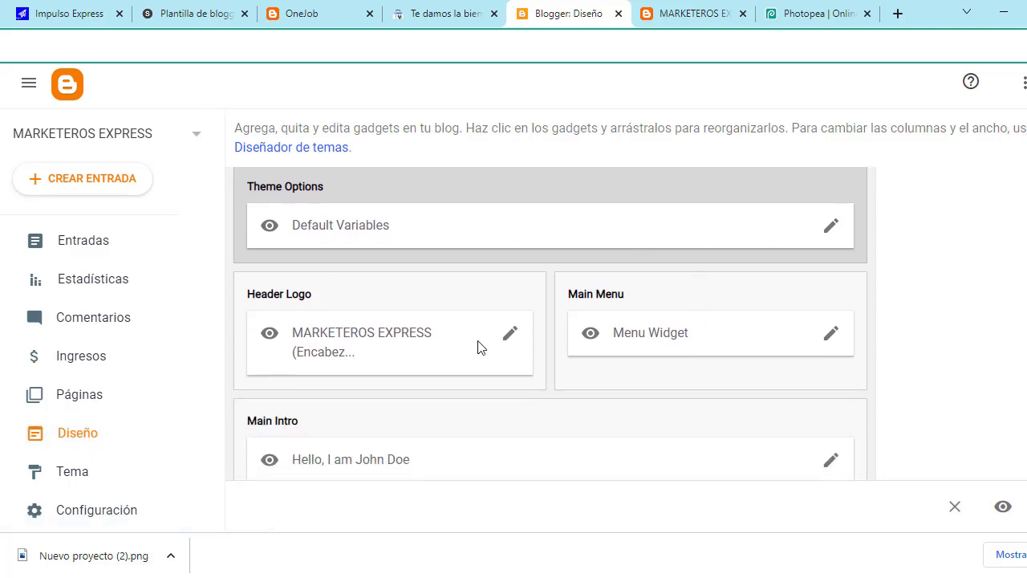
left_click(517, 338)
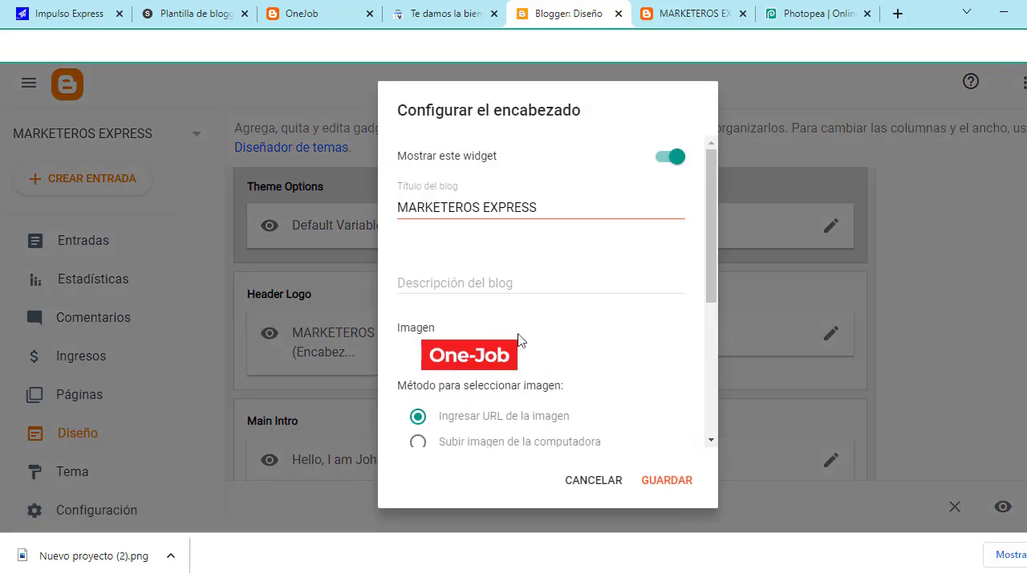
scroll(544, 282, "down", 2)
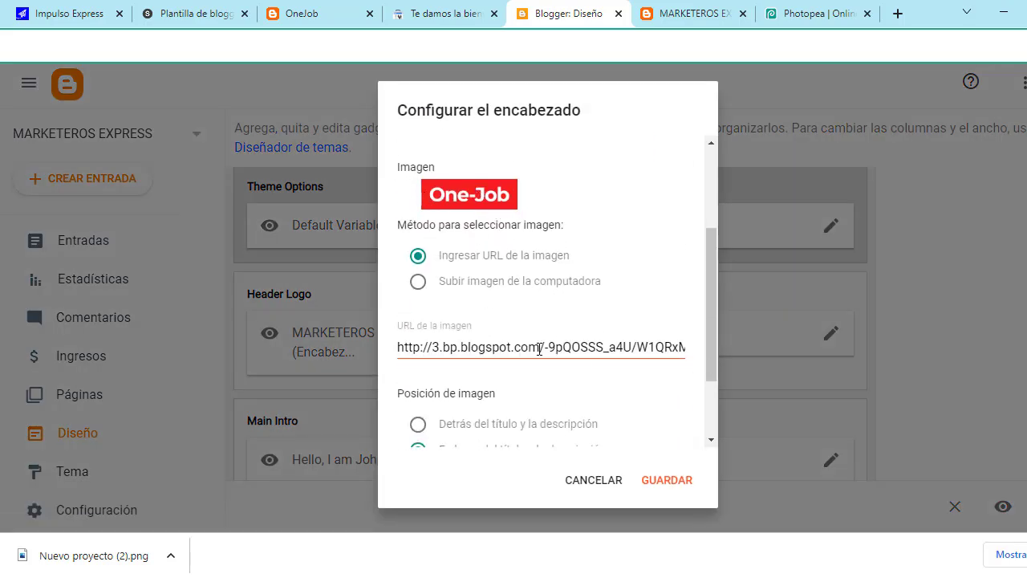
left_click_drag(401, 351, 743, 345)
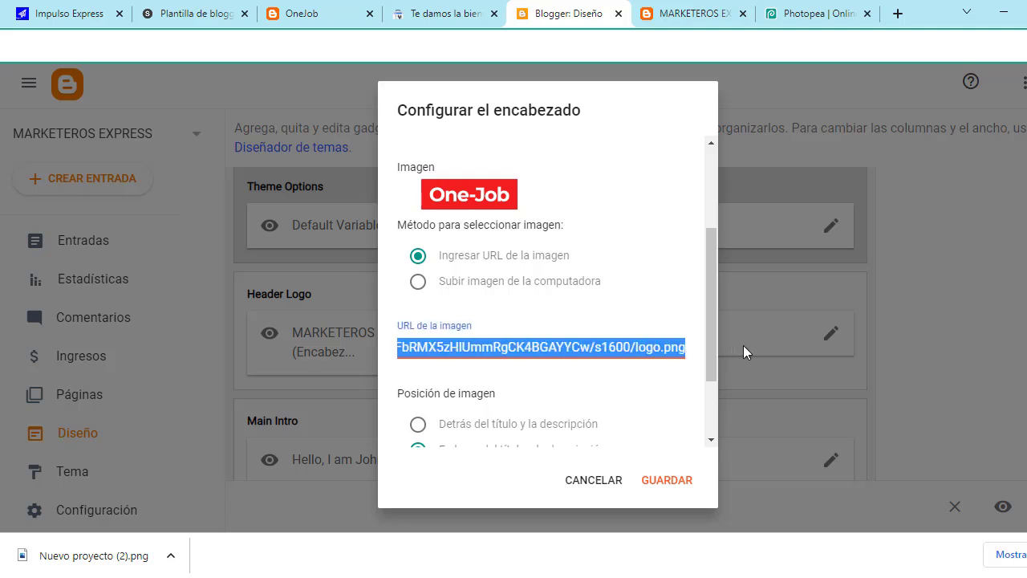
key("BackSpace")
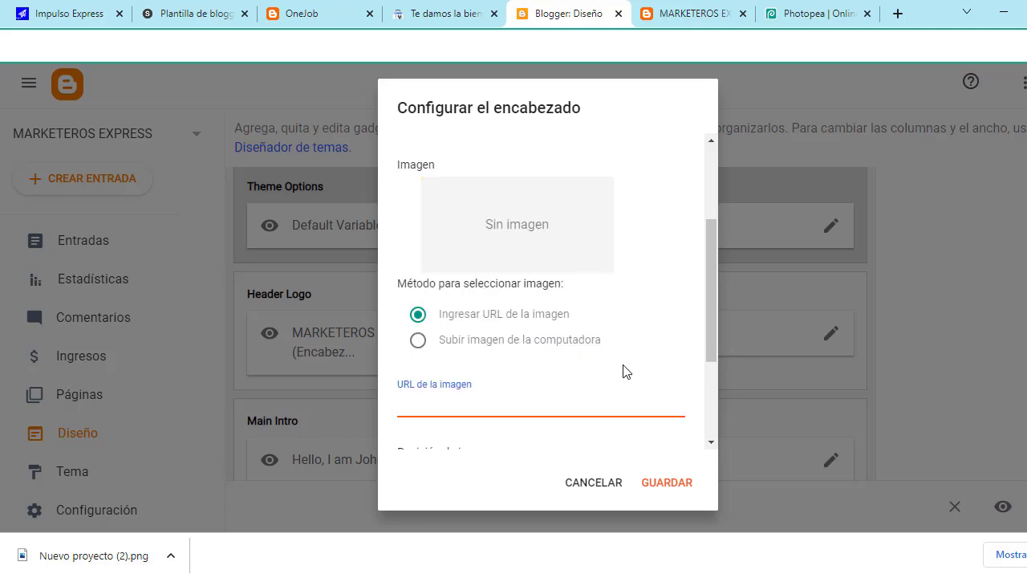
key("ctrl+v")
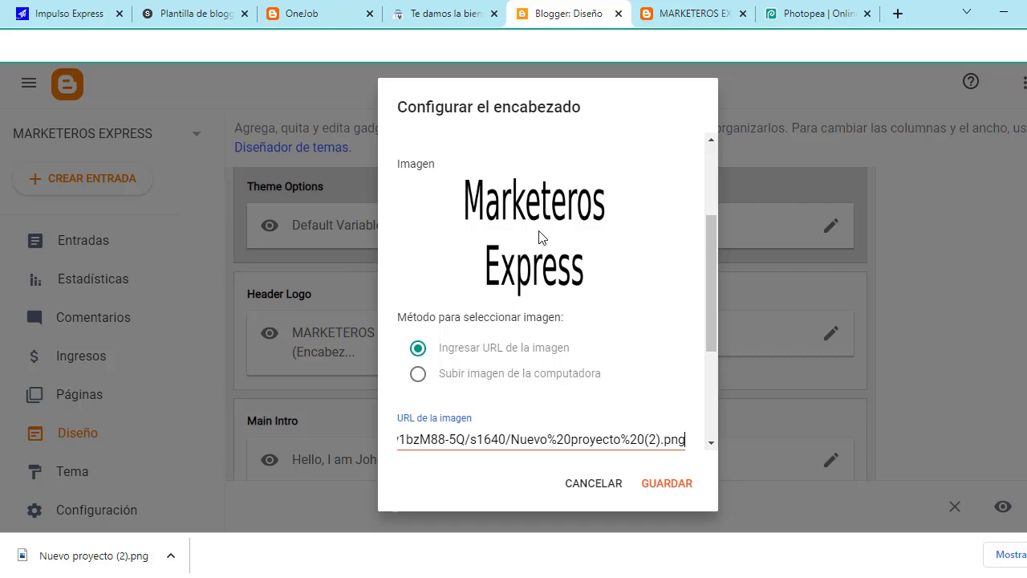
scroll(573, 431, "down", 3)
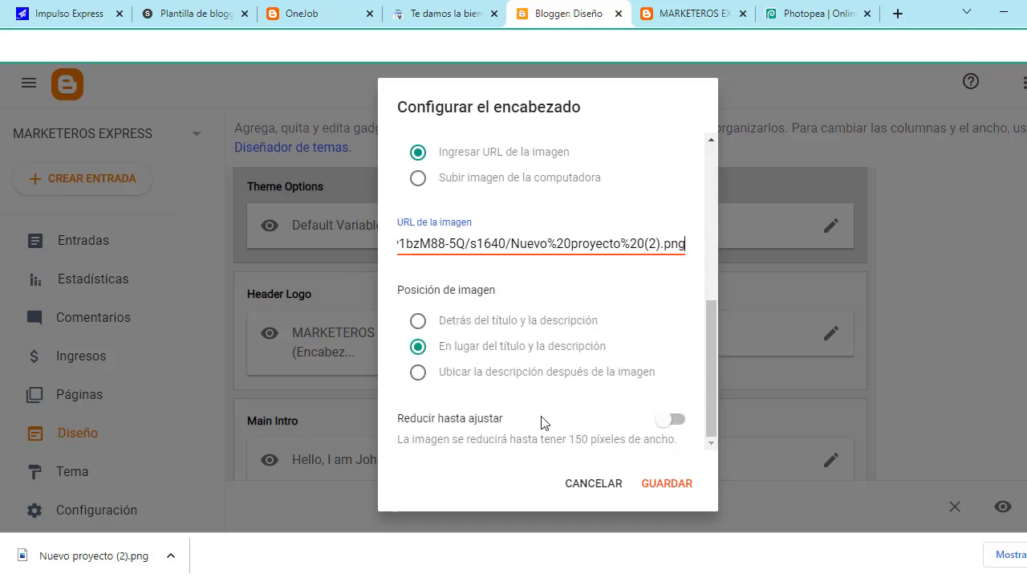
left_click(668, 484)
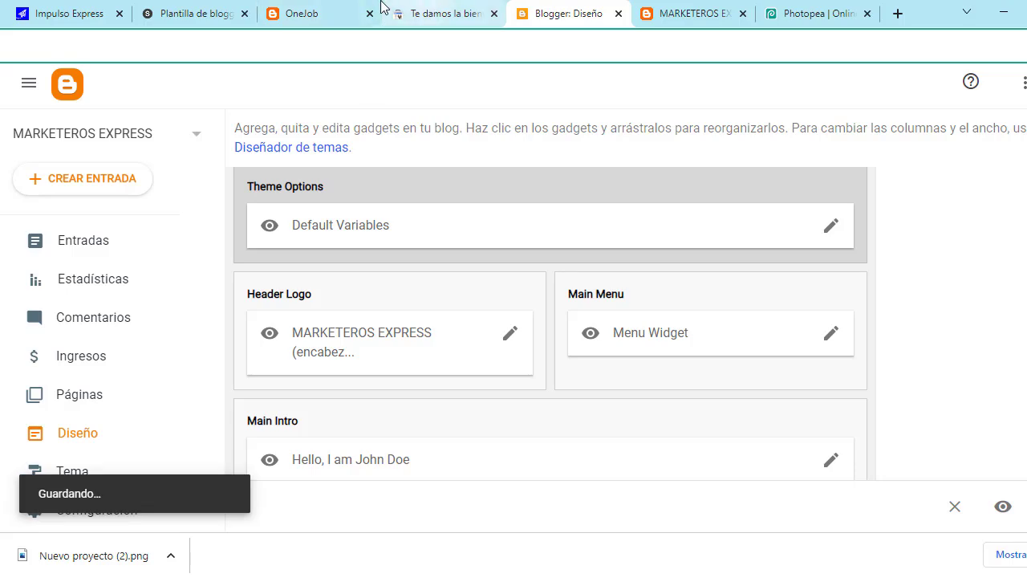
left_click(193, 7)
left_click(306, 8)
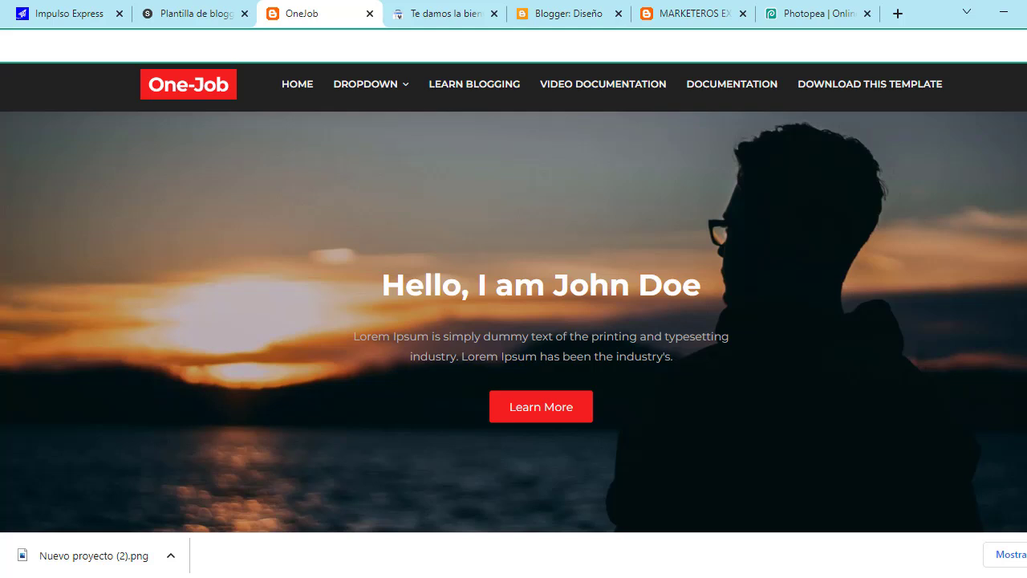
Step: Reload the blog preview to check the Marketeros Express logo in the header, then return to Diseño
left_click(677, 11)
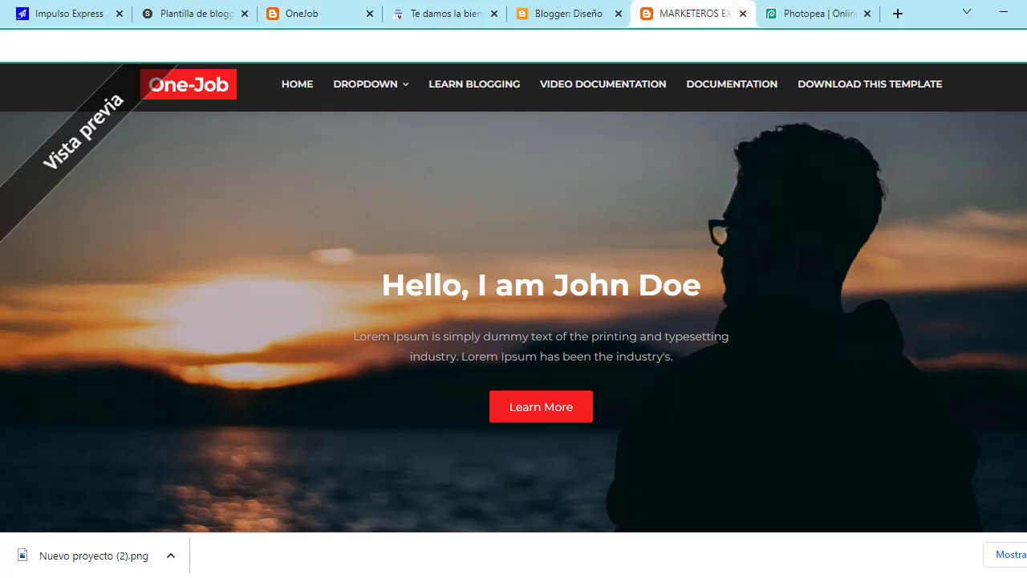
key("F5")
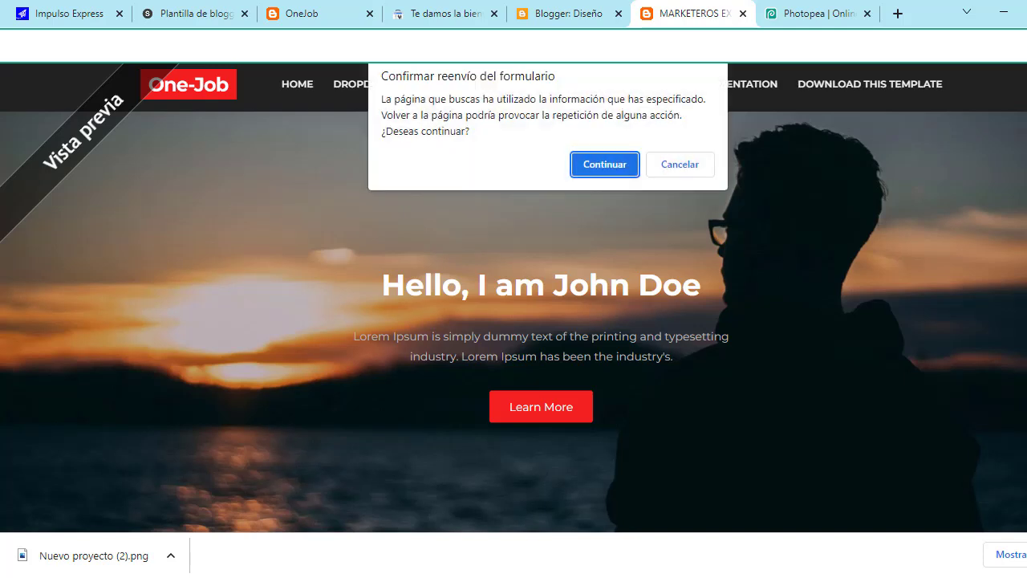
left_click(598, 165)
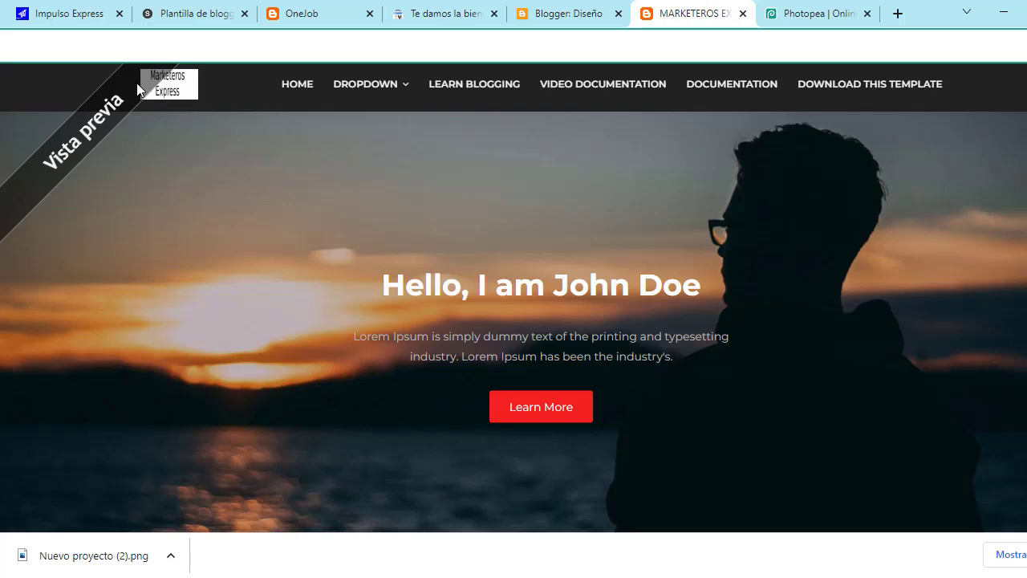
left_click(546, 12)
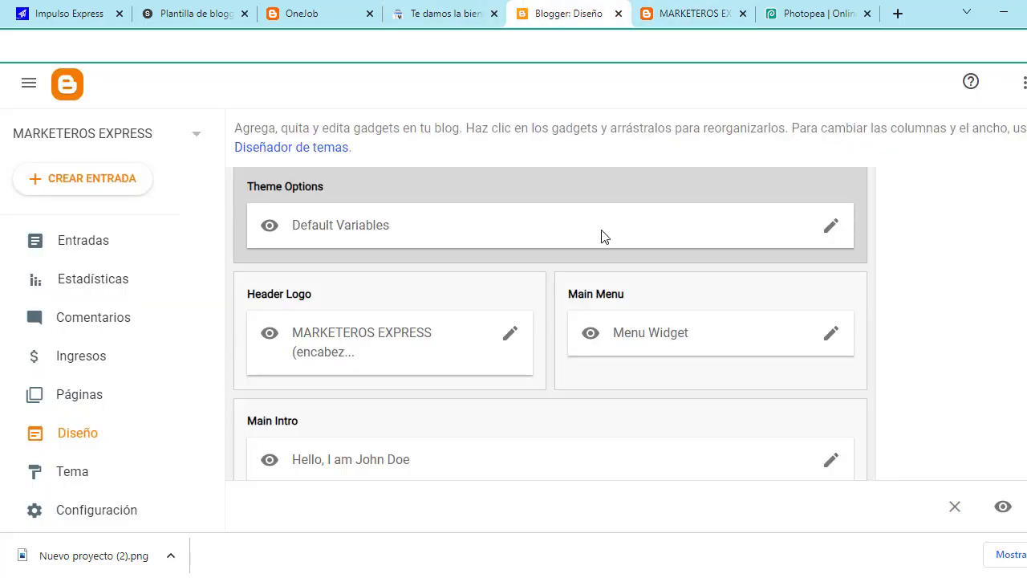
Step: Clear the Header Logo's image URL field and save the header
left_click(513, 338)
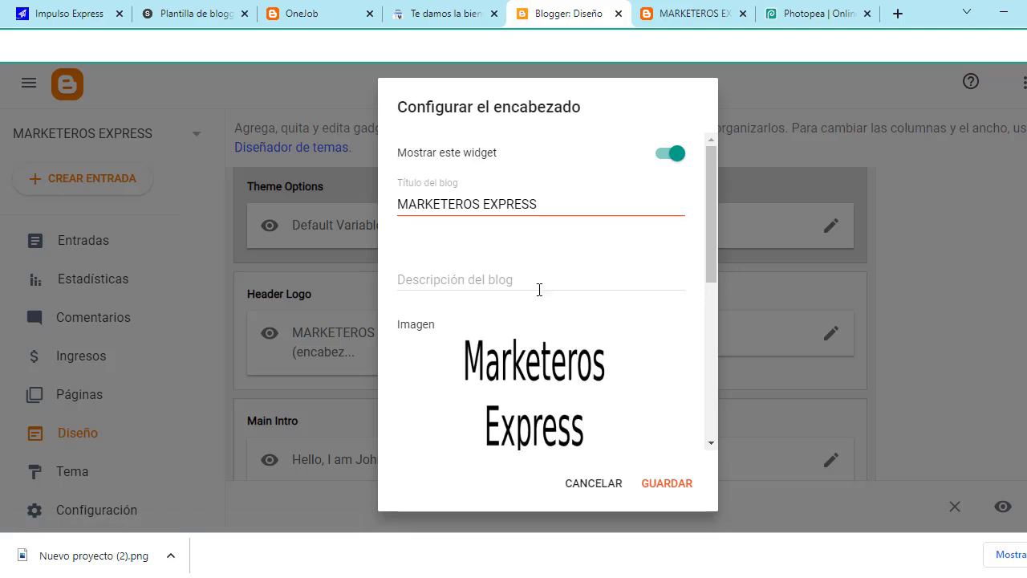
scroll(561, 305, "down", 2)
scroll(575, 332, "down", 1)
scroll(573, 337, "up", 2)
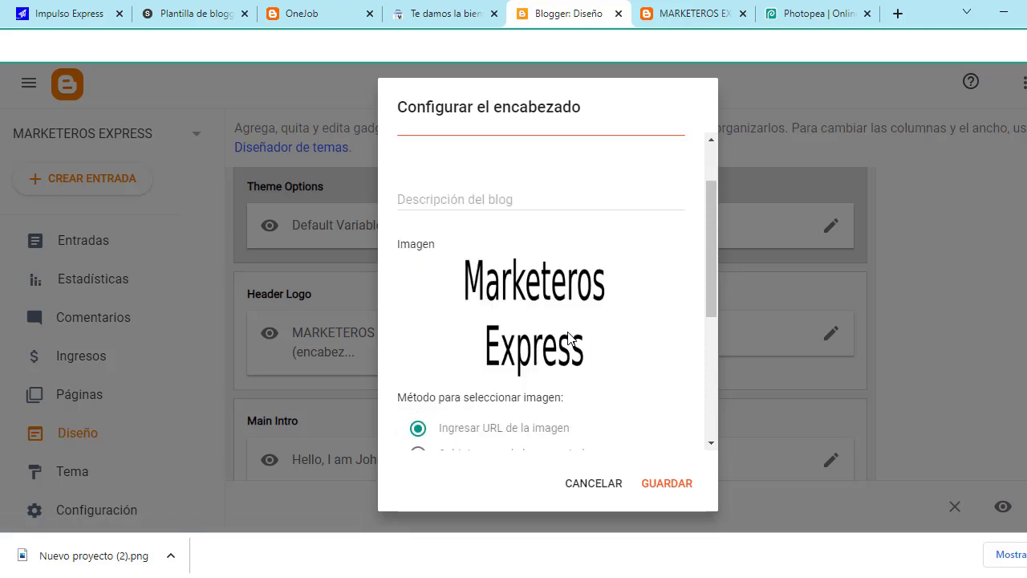
scroll(571, 377, "down", 2)
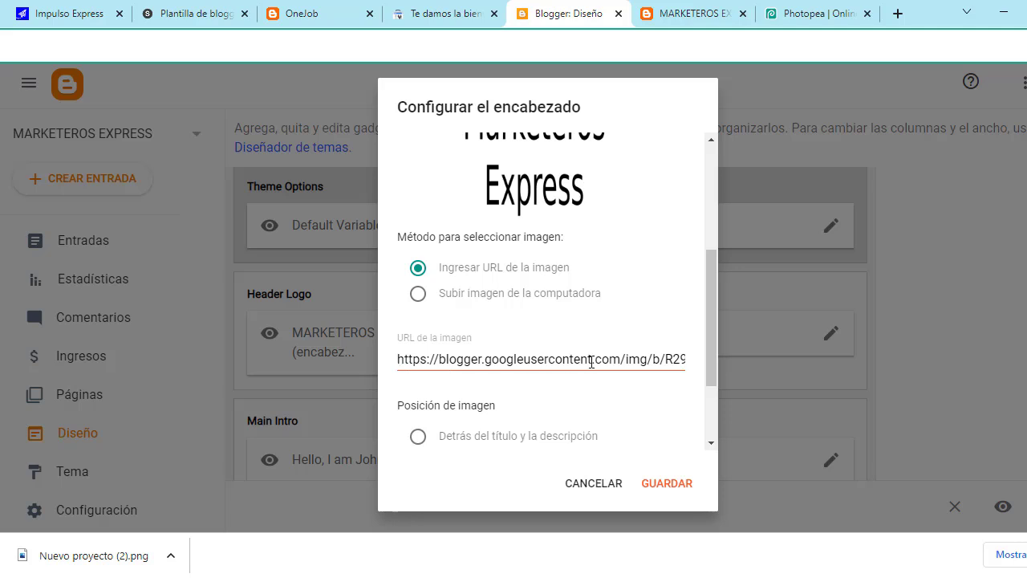
left_click_drag(399, 359, 717, 356)
key("BackSpace")
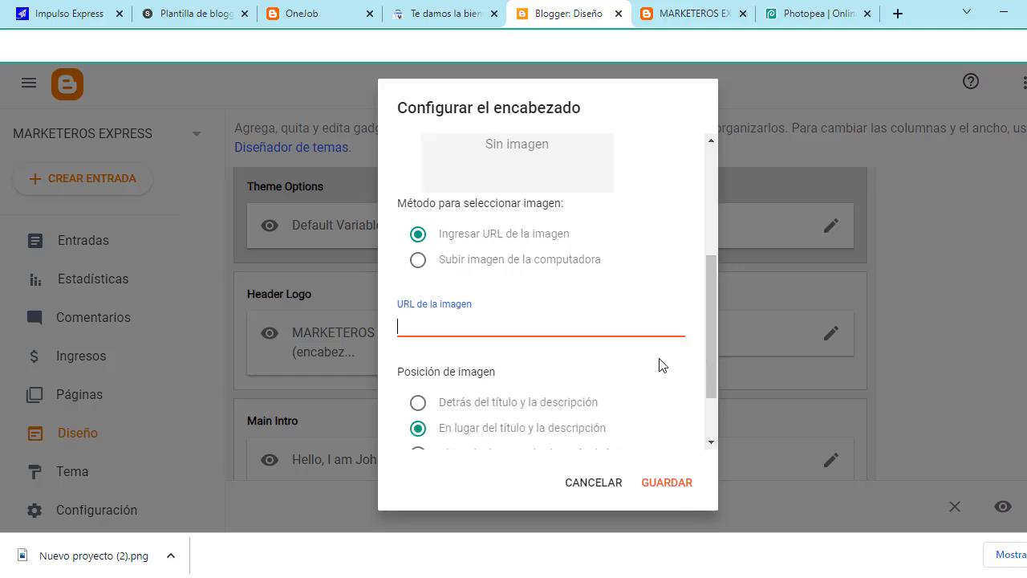
scroll(603, 361, "up", 3)
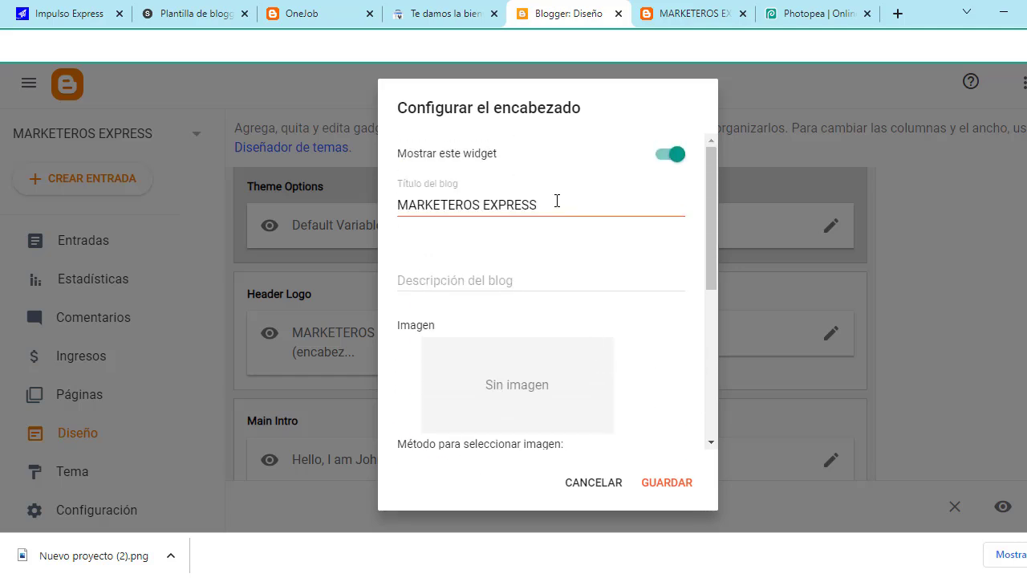
left_click(557, 201)
left_click(667, 486)
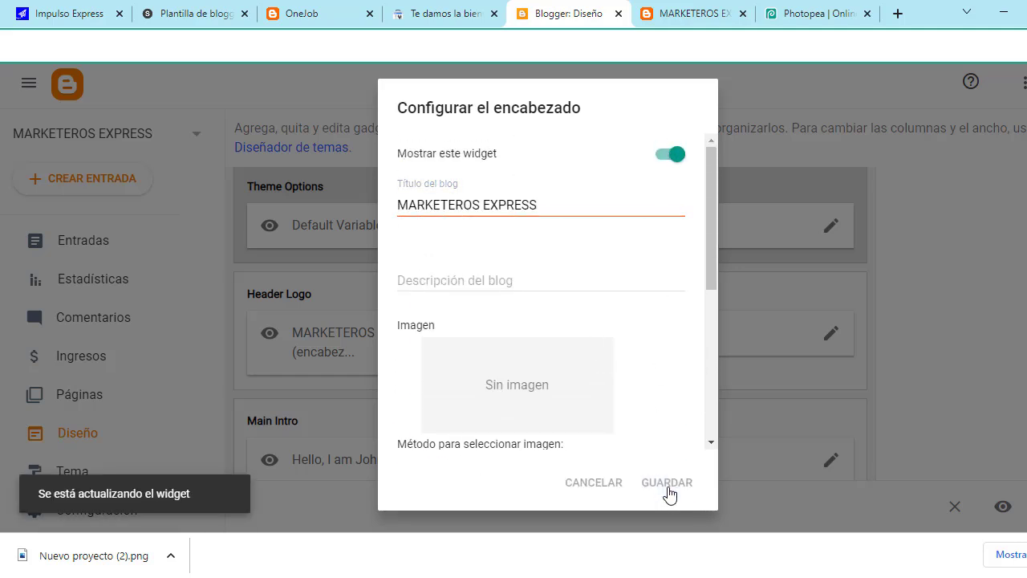
Step: Reload the blog preview, then open the Main Menu gadget's link list for editing
left_click(692, 11)
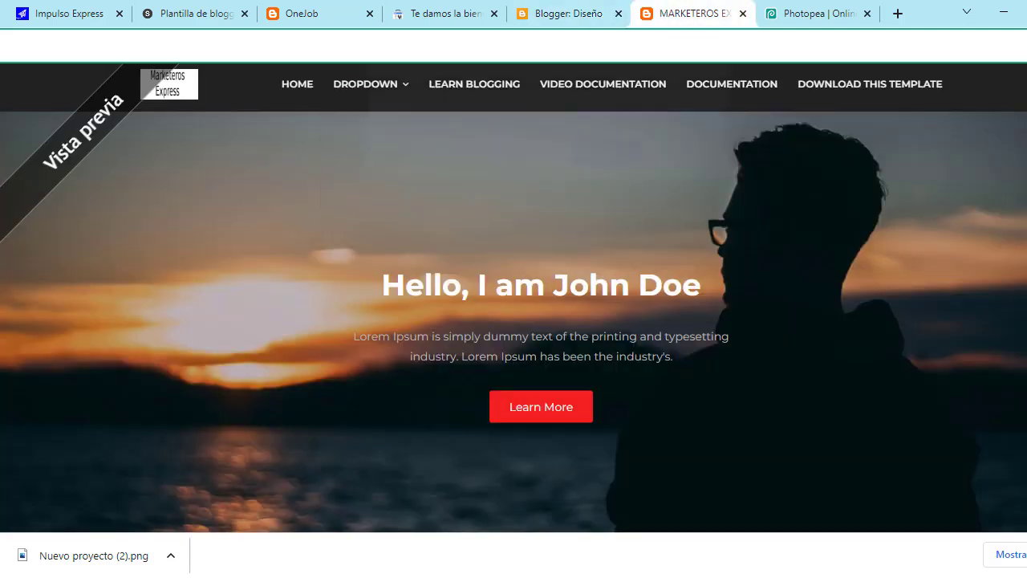
key("F5")
left_click(606, 164)
key("ctrl+Page_Up")
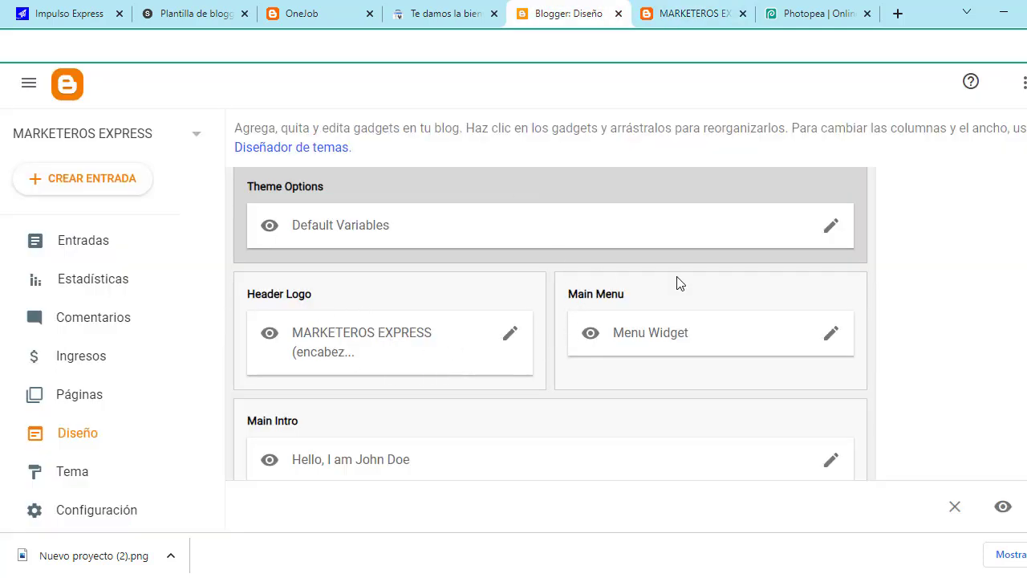
left_click(834, 342)
scroll(596, 300, "down", 3)
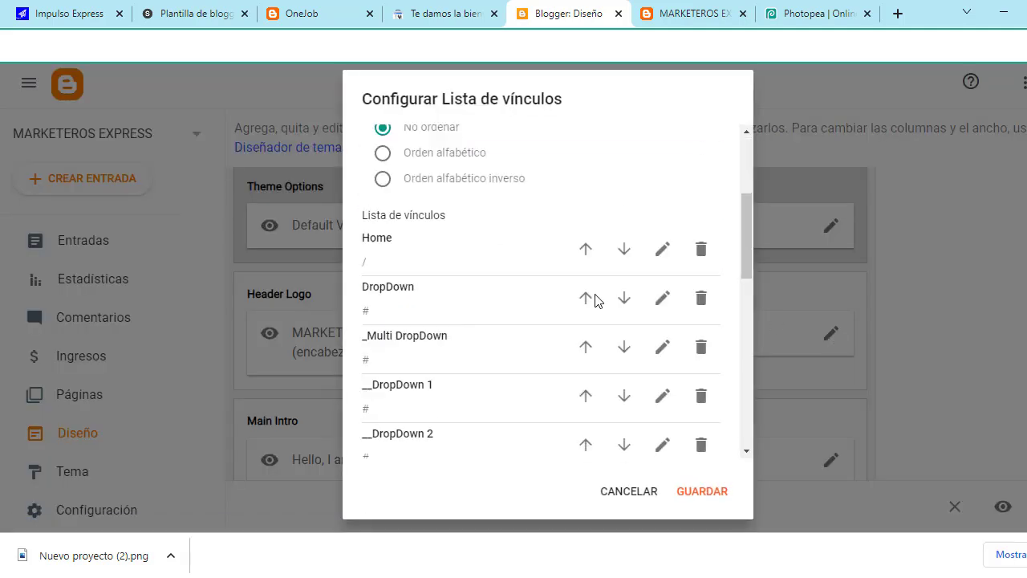
scroll(591, 313, "down", 2)
scroll(436, 177, "up", 3)
Step: View the blog preview and inspect the entries under the DROPDOWN menu
left_click(642, 13)
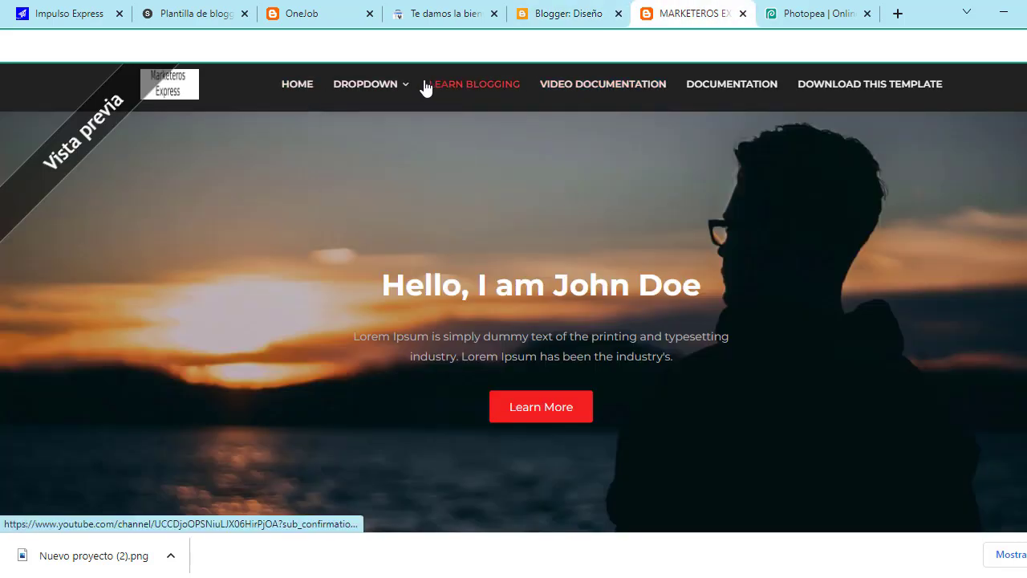
mouse_move(372, 119)
mouse_move(427, 137)
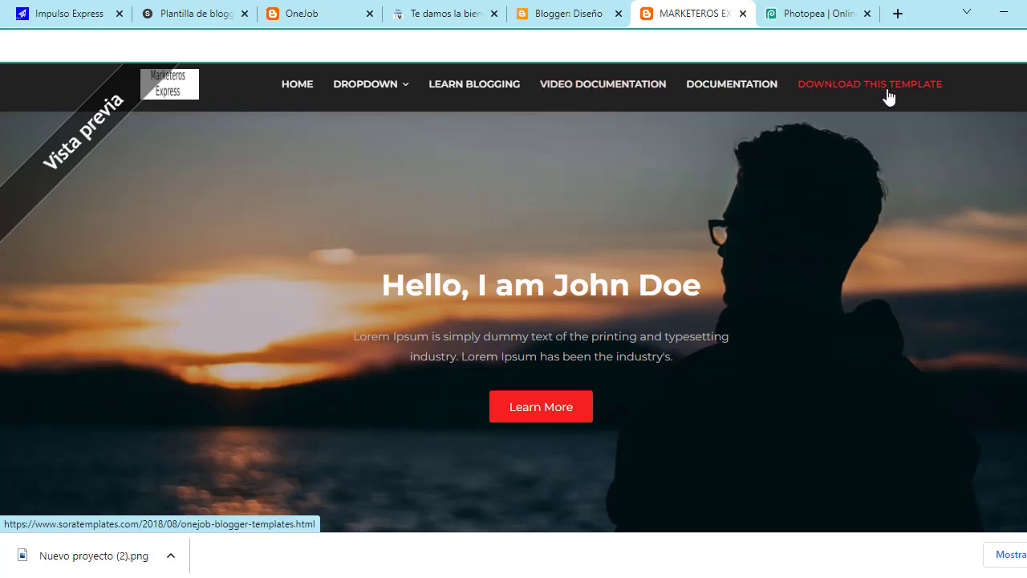
Step: Delete the nine menu links after __DropDown 1, from Download This Template through __DropDown 2
left_click(564, 8)
scroll(530, 336, "down", 10)
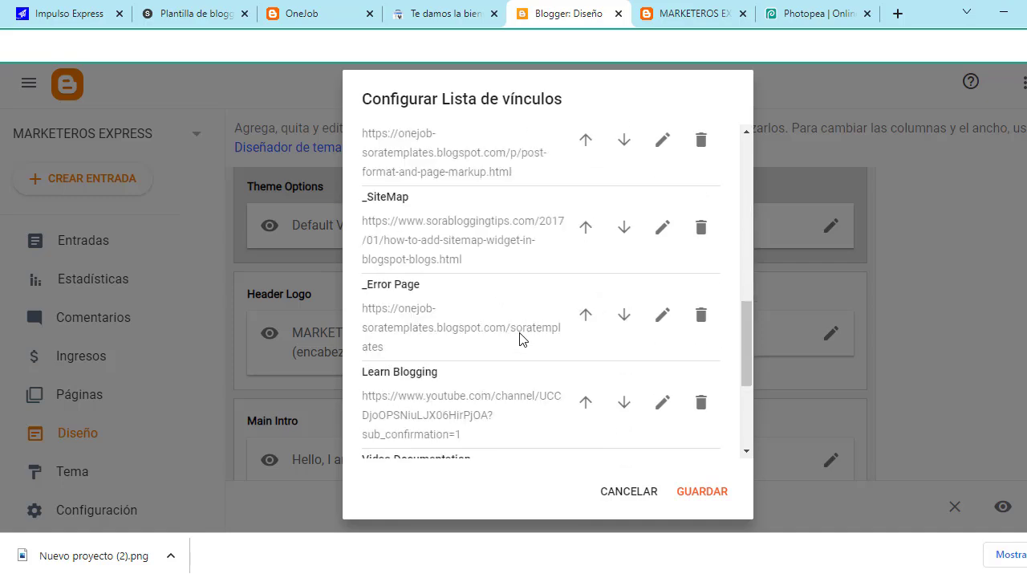
left_click(704, 392)
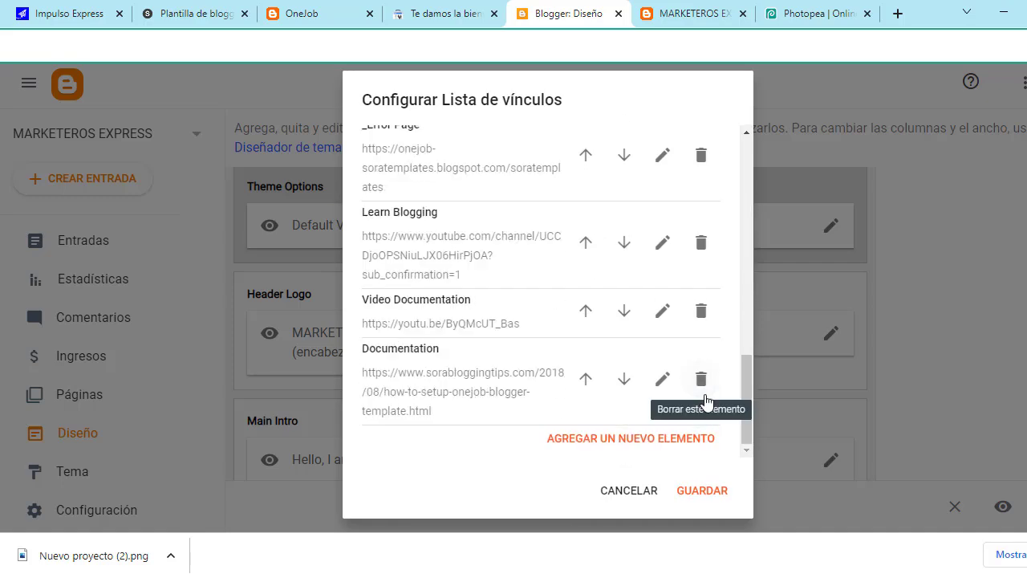
left_click(708, 379)
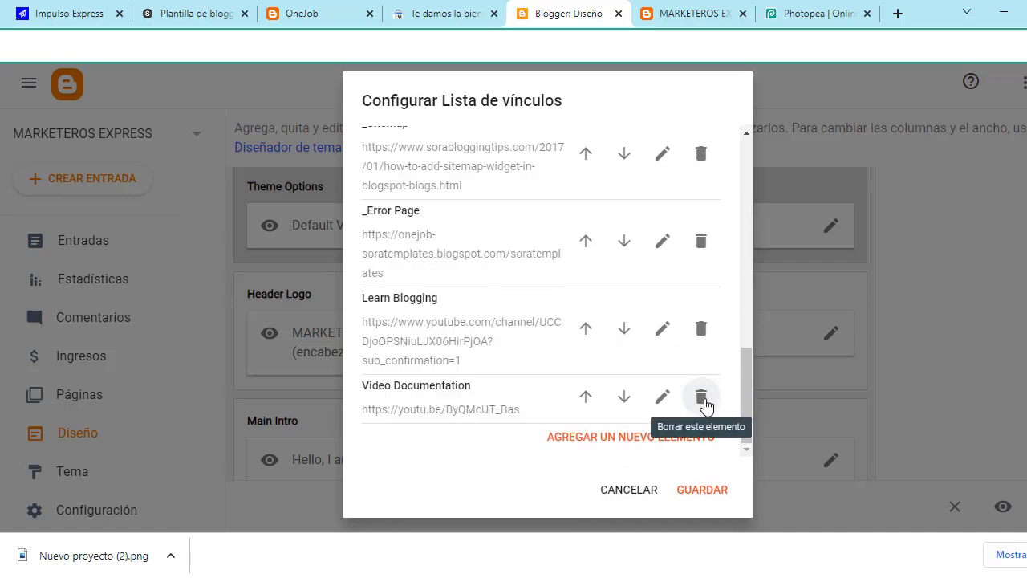
left_click(703, 399)
left_click(703, 389)
left_click(702, 384)
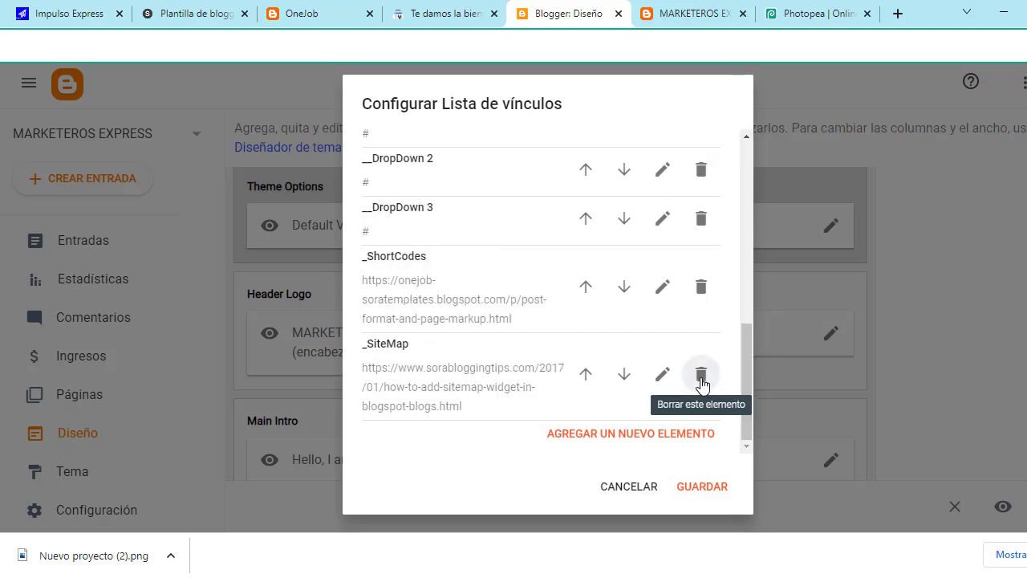
left_click(702, 384)
left_click(703, 385)
left_click(702, 387)
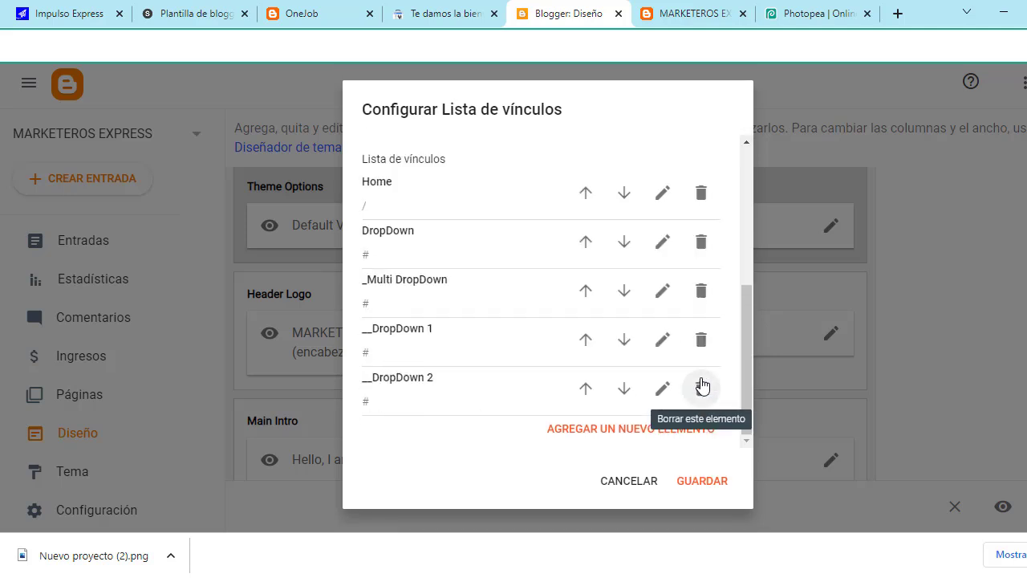
left_click(704, 389)
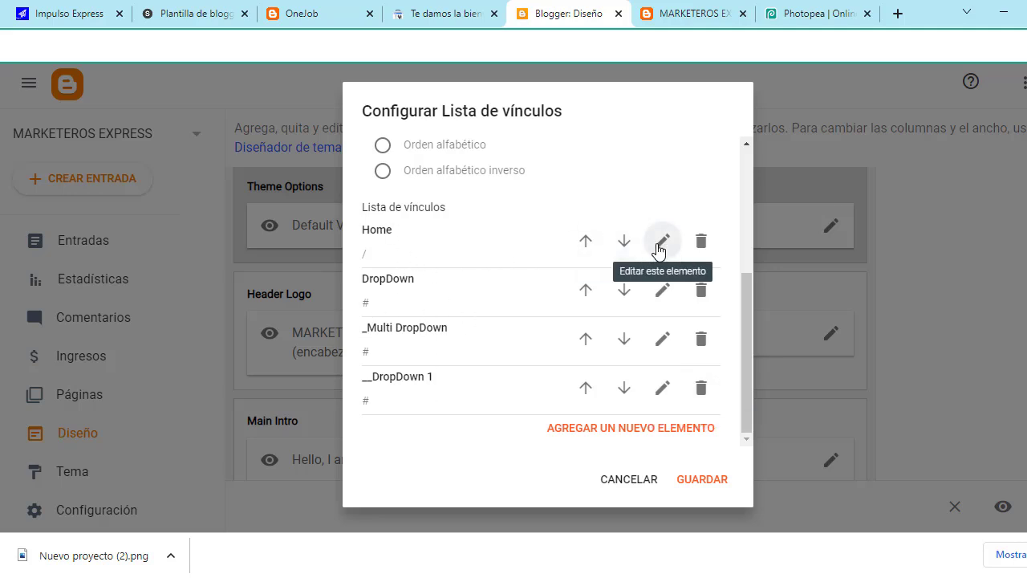
Step: Rename the Home link to INICIO and the DropDown link to BLOG
left_click(662, 244)
left_click(433, 257)
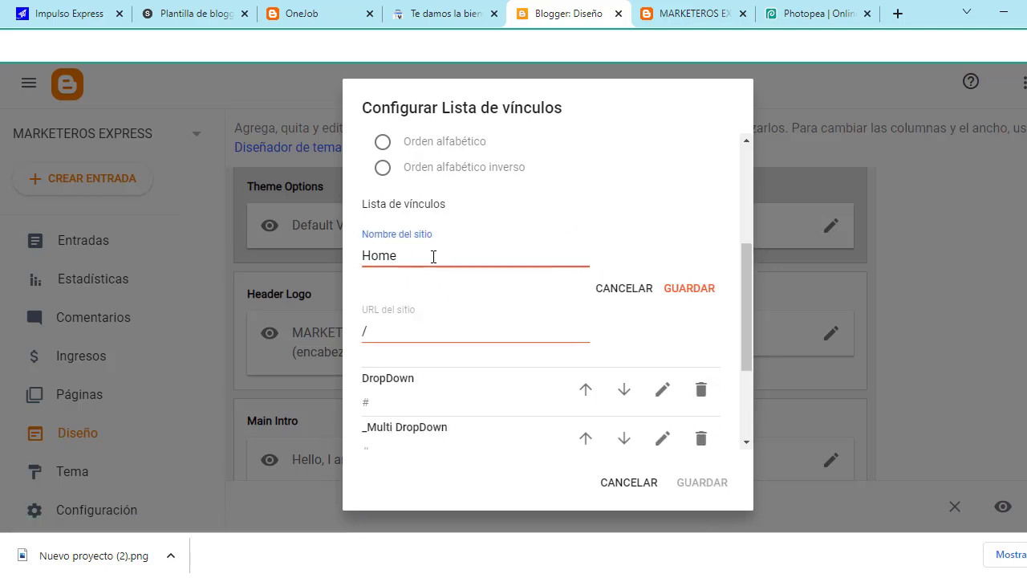
key("BackSpace")
key("BackSpace")
type("I")
key("BackSpace")
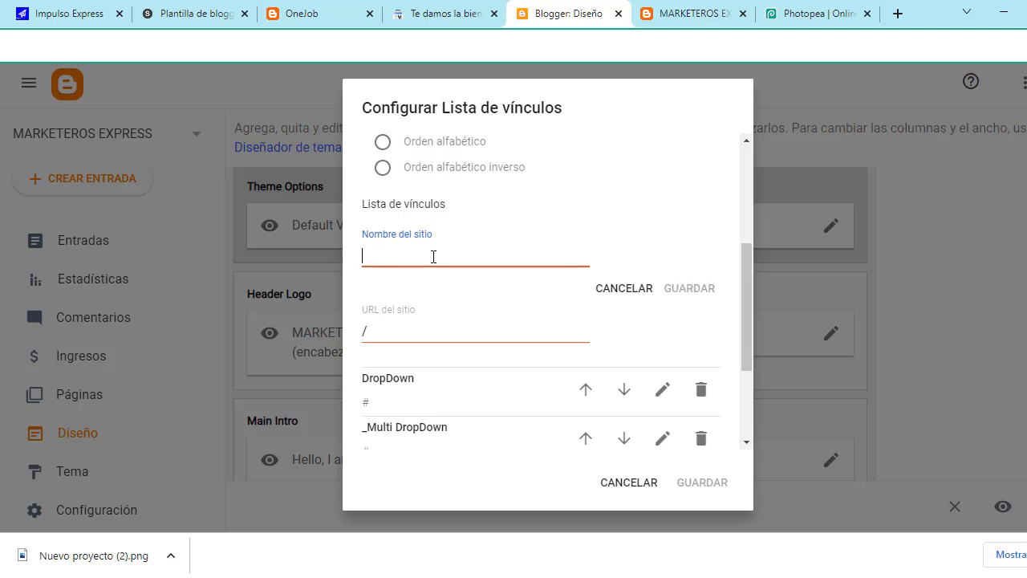
key("Caps_Lock")
type("INICIO")
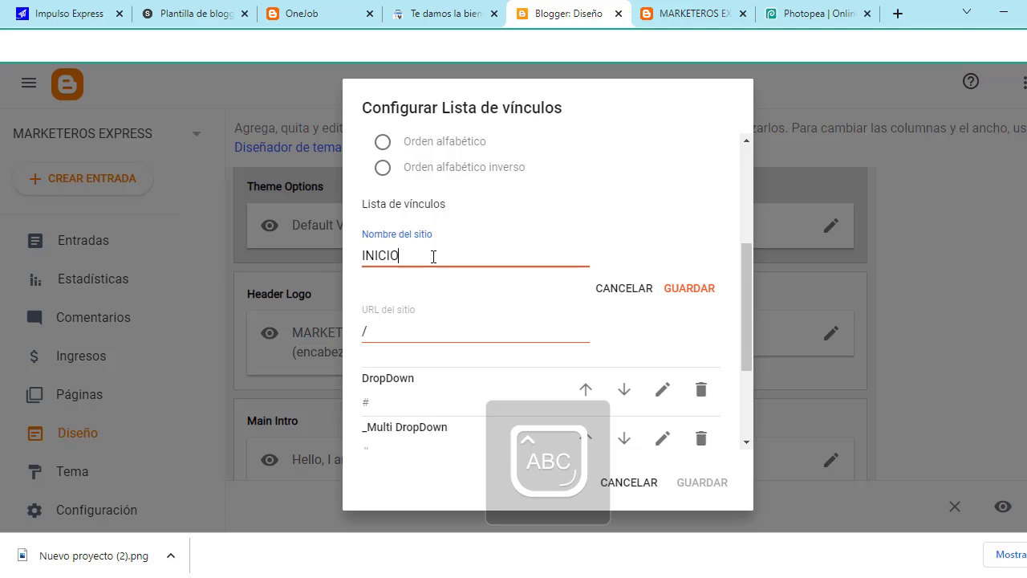
left_click(684, 290)
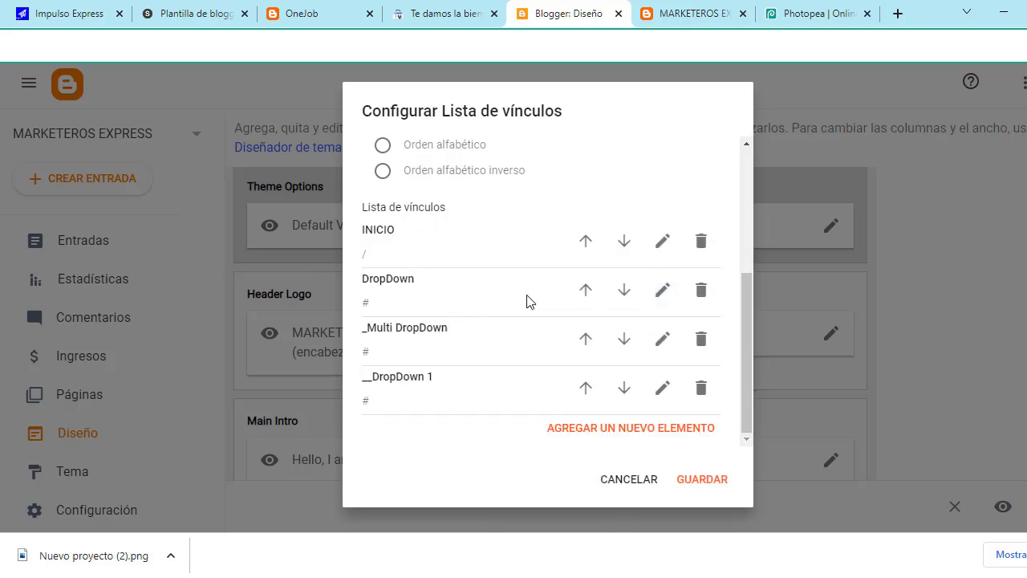
left_click(663, 290)
left_click(473, 313)
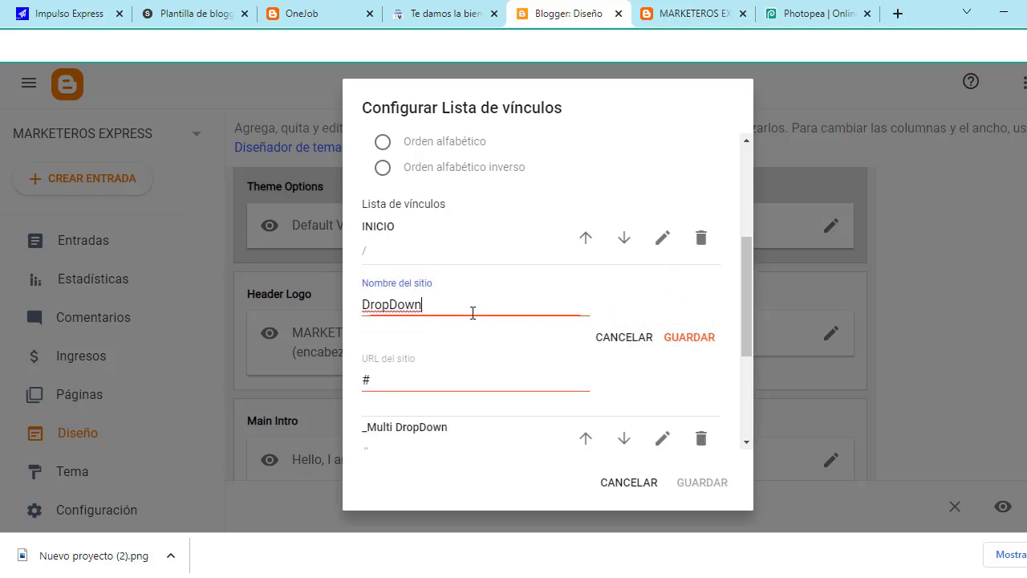
key("BackSpace")
key("BackSpace")
key("BackSpace")
key("BackSpace")
key("BackSpace")
key("BackSpace")
key("BackSpace")
key("BackSpace")
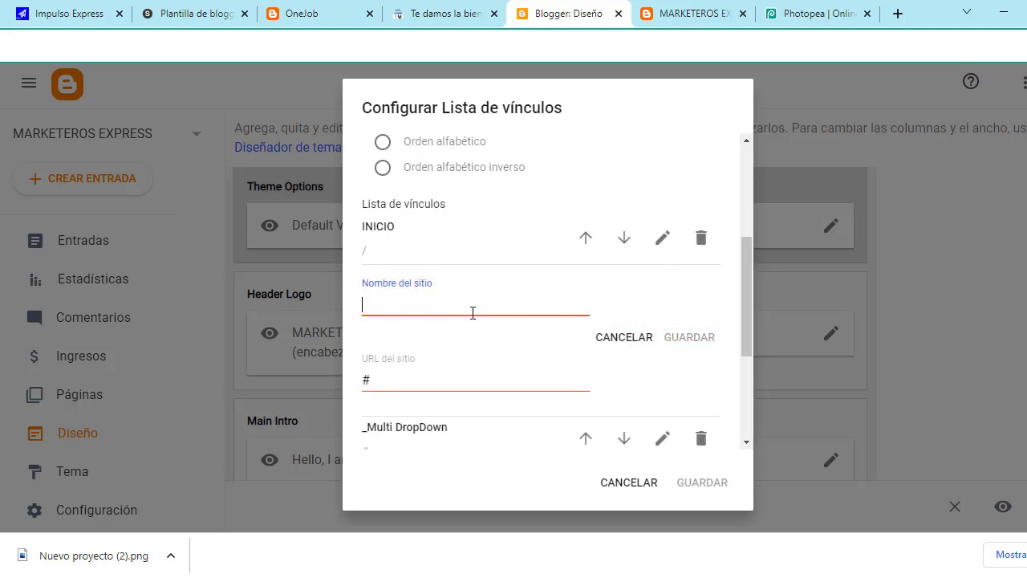
type("BLOG")
left_click(700, 338)
Step: Rename _Multi DropDown to CONTACTO and DropDown 1 to DONACIONES
left_click(663, 339)
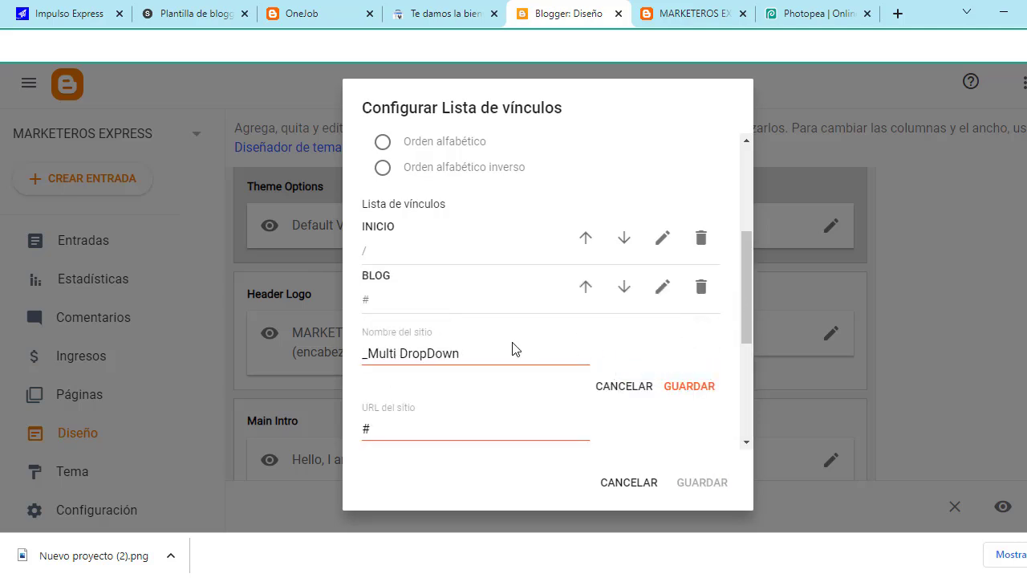
left_click(522, 355)
key("BackSpace")
key("BackSpace")
key("BackSpace")
key("BackSpace")
key("BackSpace")
key("BackSpace")
key("BackSpace")
key("BackSpace")
key("BackSpace")
key("BackSpace")
key("BackSpace")
key("BackSpace")
key("BackSpace")
key("BackSpace")
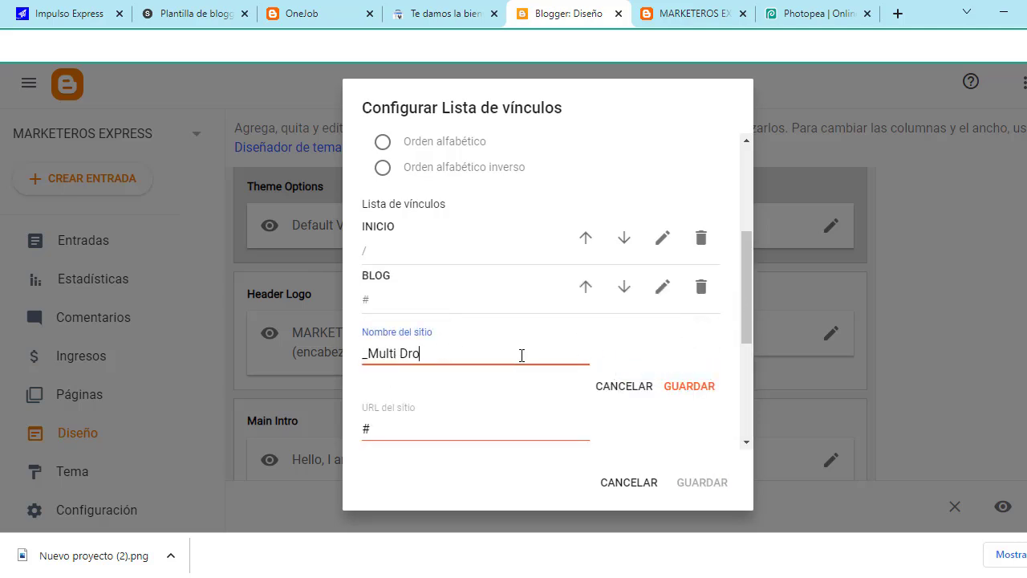
type("CONTACTO")
left_click(702, 386)
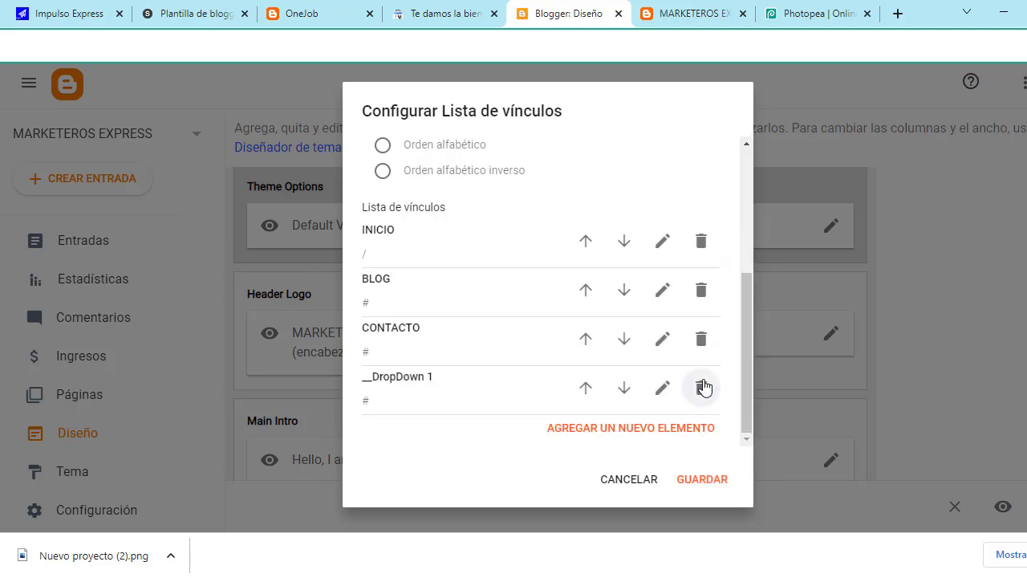
left_click(662, 392)
left_click(516, 400)
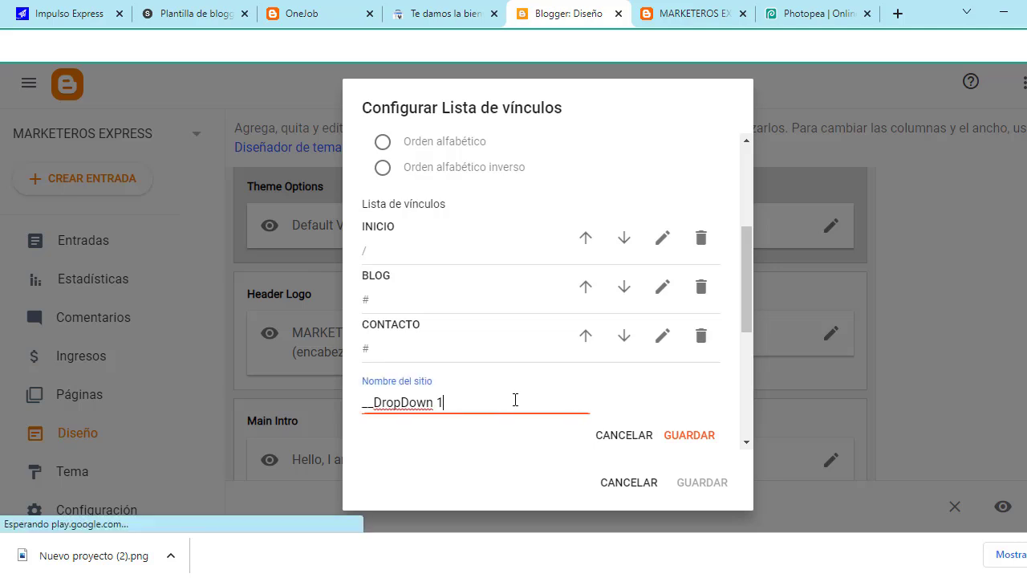
key("BackSpace")
key("BackSpace")
key("BackSpace")
key("BackSpace")
key("BackSpace")
key("BackSpace")
key("BackSpace")
key("BackSpace")
key("BackSpace")
key("BackSpace")
key("BackSpace")
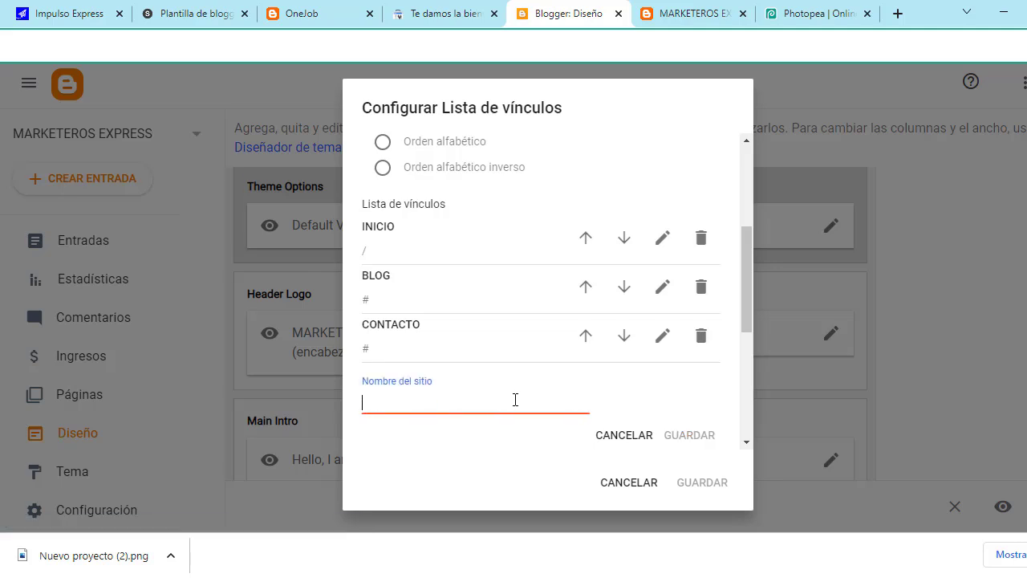
type("DONACI")
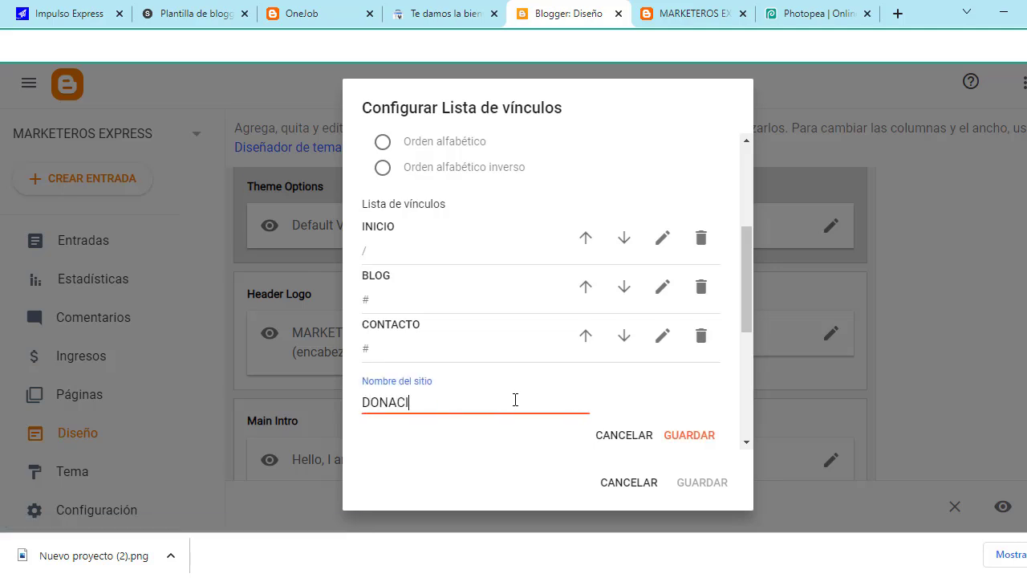
type("ONES")
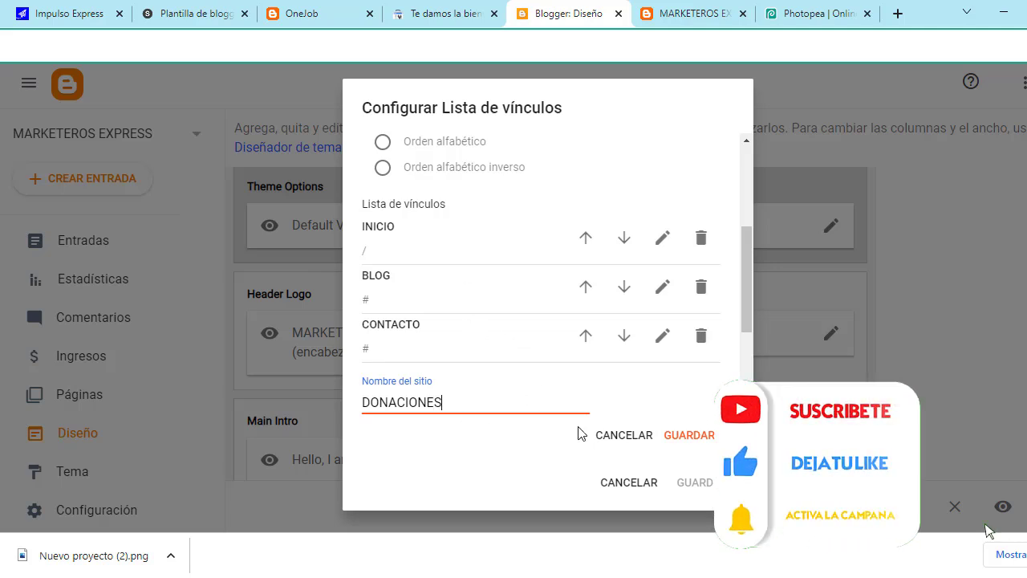
left_click(686, 436)
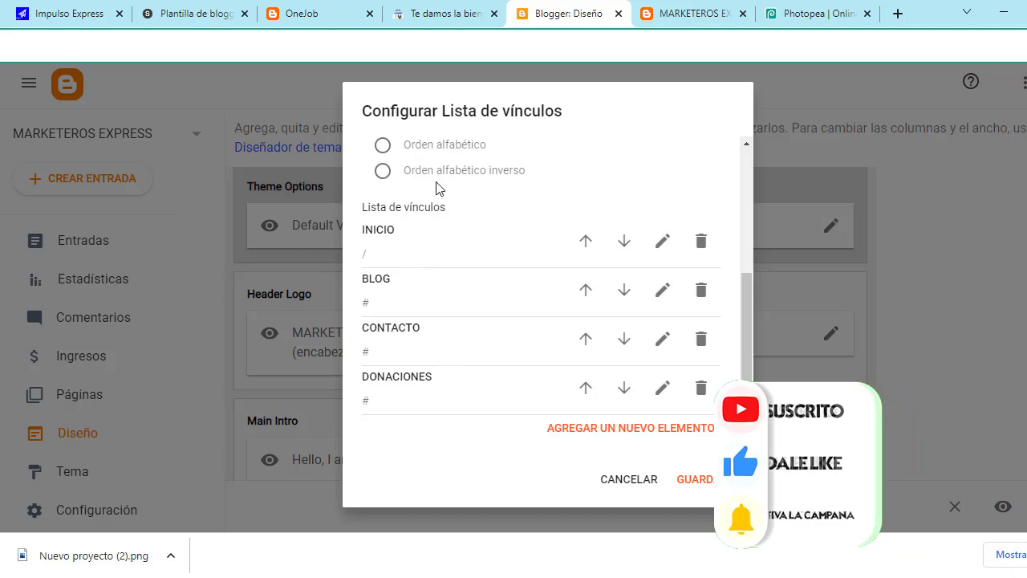
Step: Save the menu changes and reload the MARKETEROS EXPRESS preview to check the new menu
left_click(701, 482)
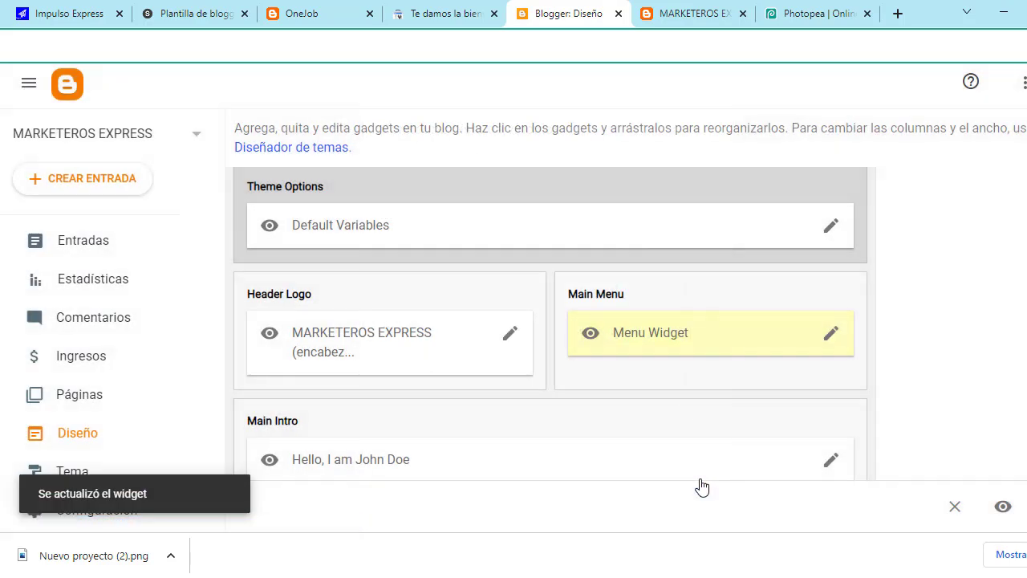
left_click(689, 13)
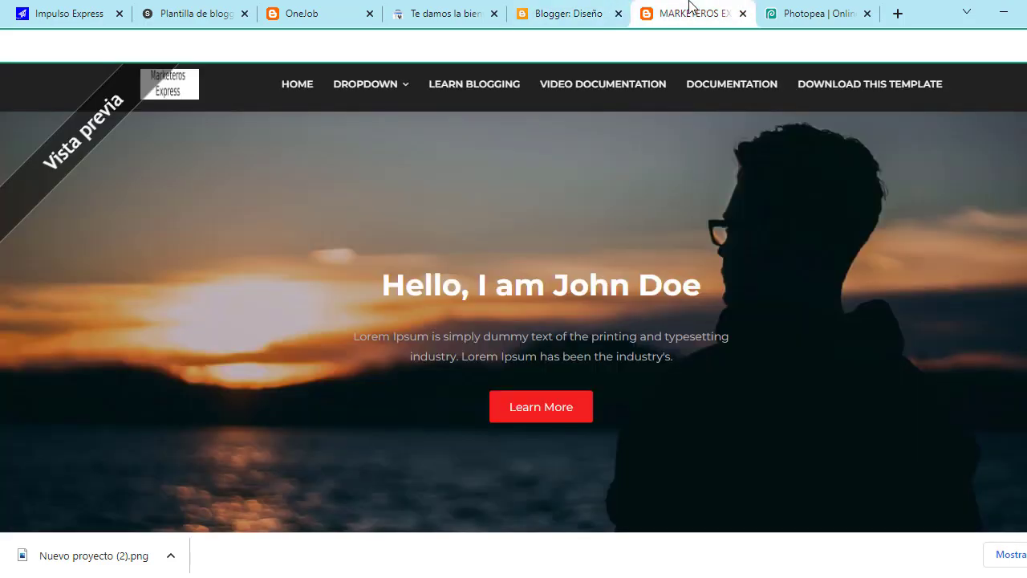
key("F5")
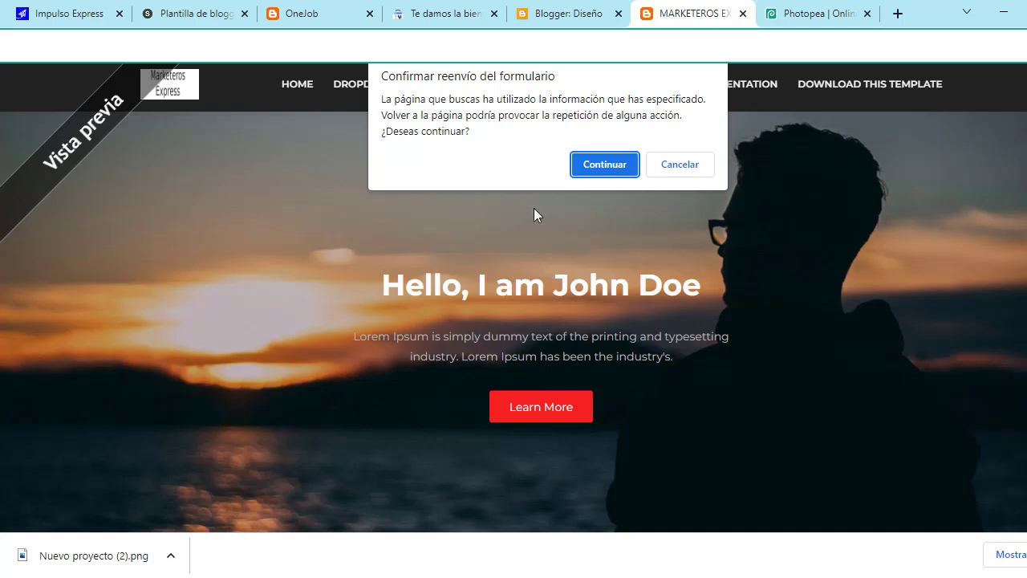
left_click(605, 163)
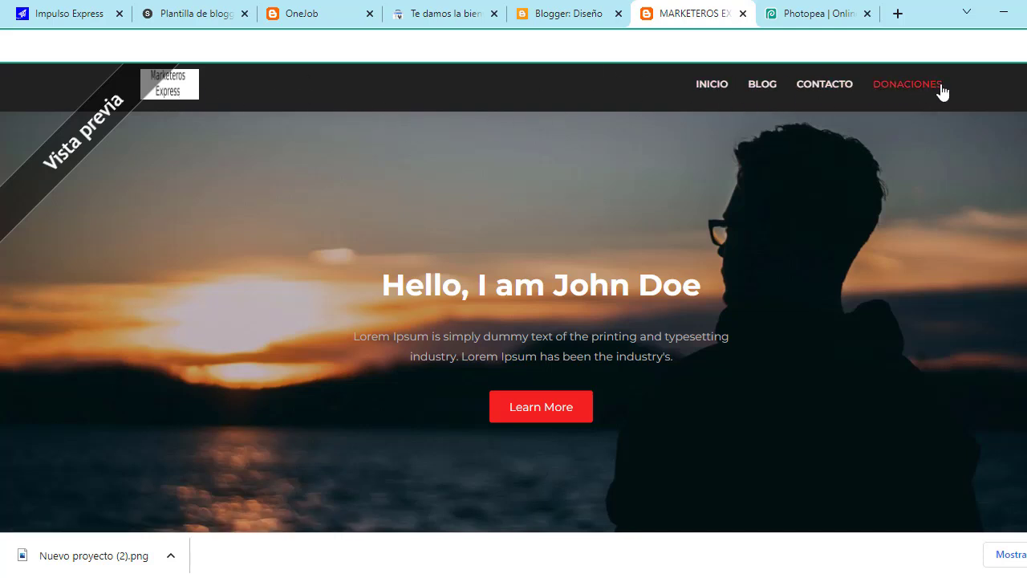
left_click(584, 9)
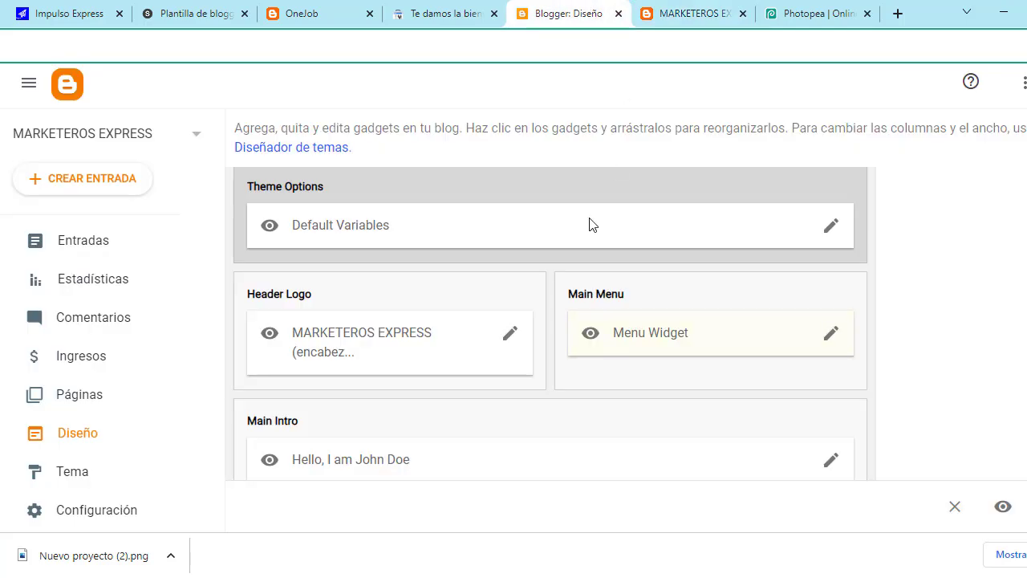
left_click(829, 337)
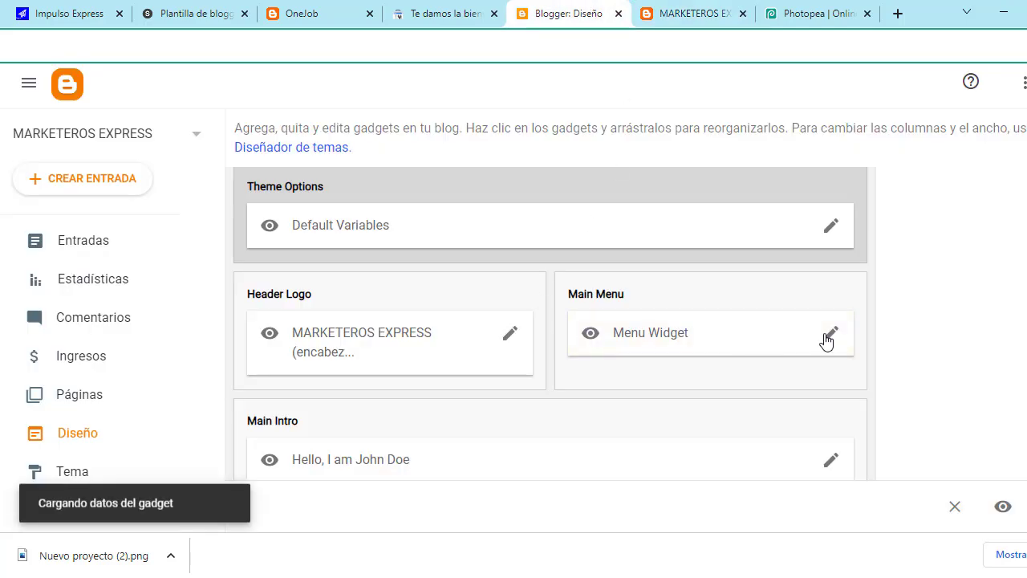
scroll(544, 335, "down", 3)
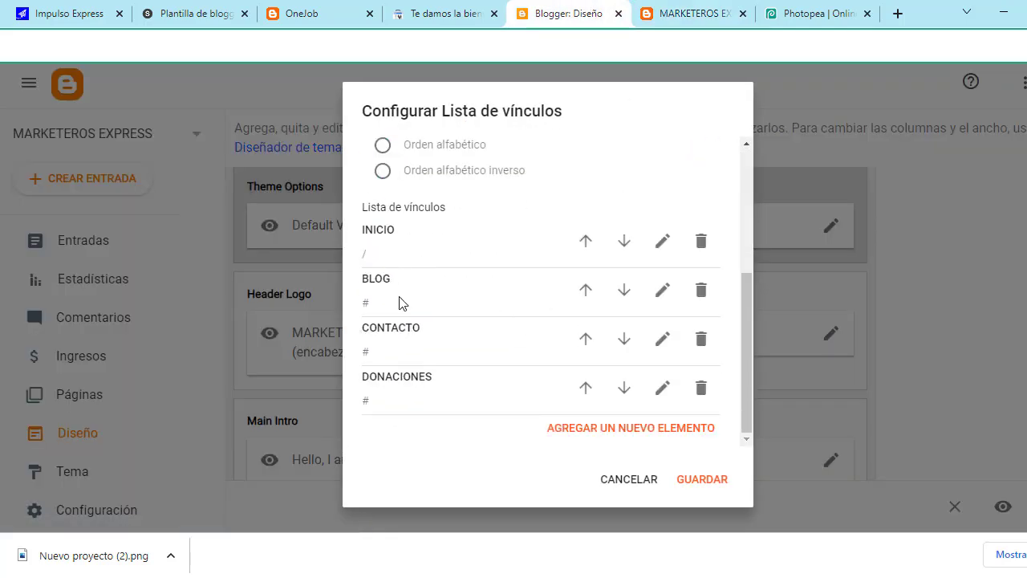
left_click(650, 429)
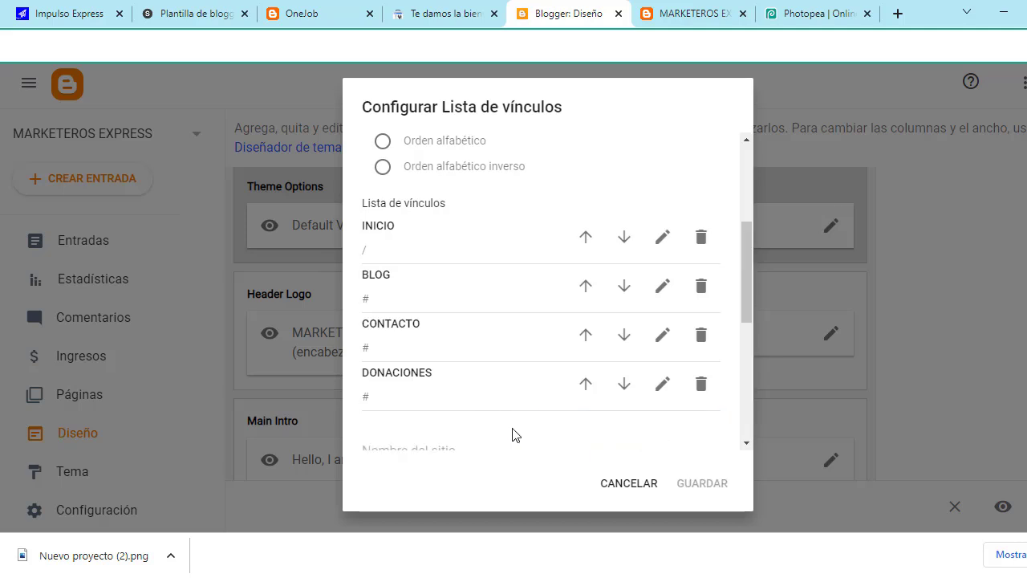
scroll(497, 417, "down", 1)
left_click(476, 372)
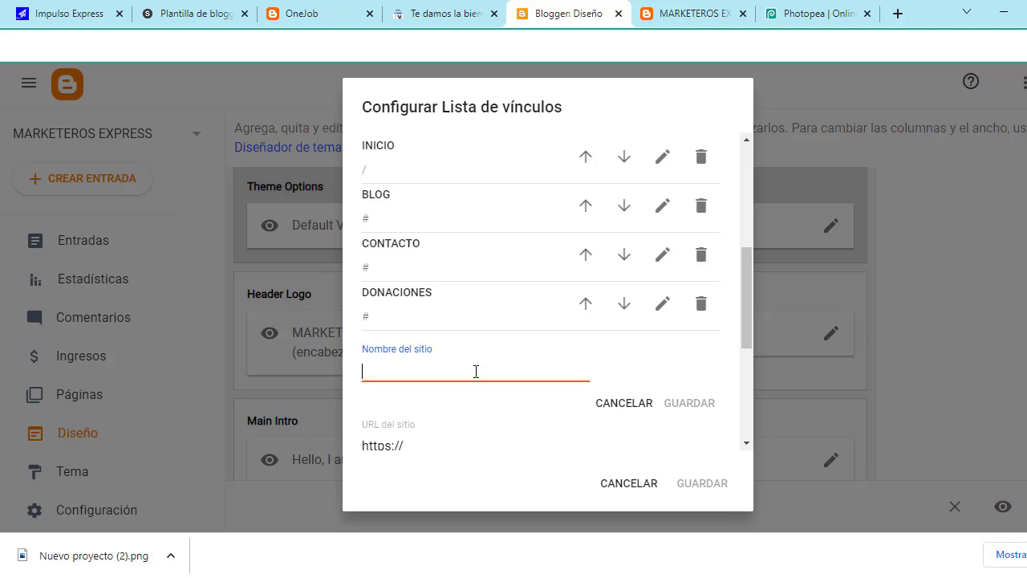
type("VISI")
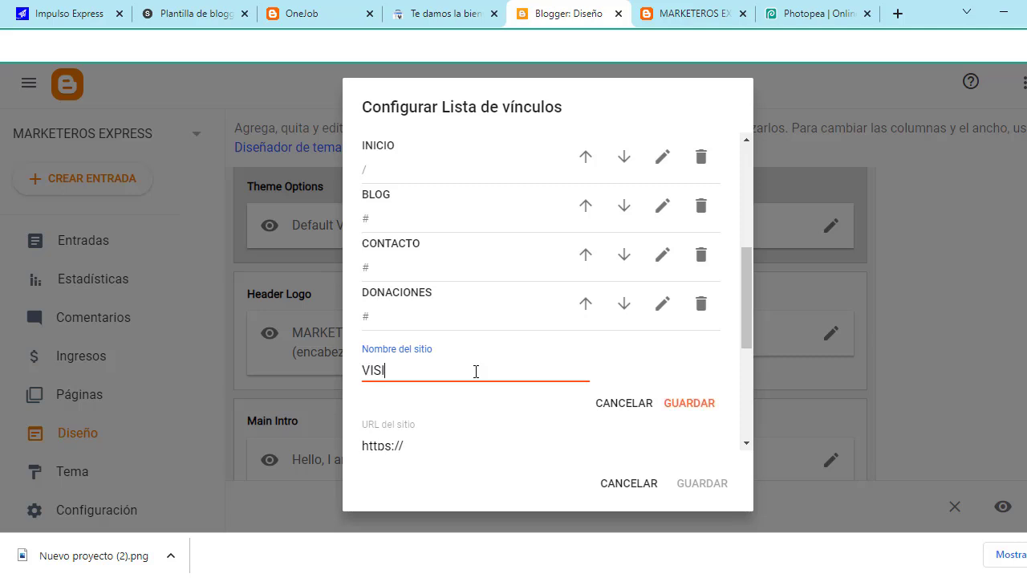
type("TAR MI PÁGINA")
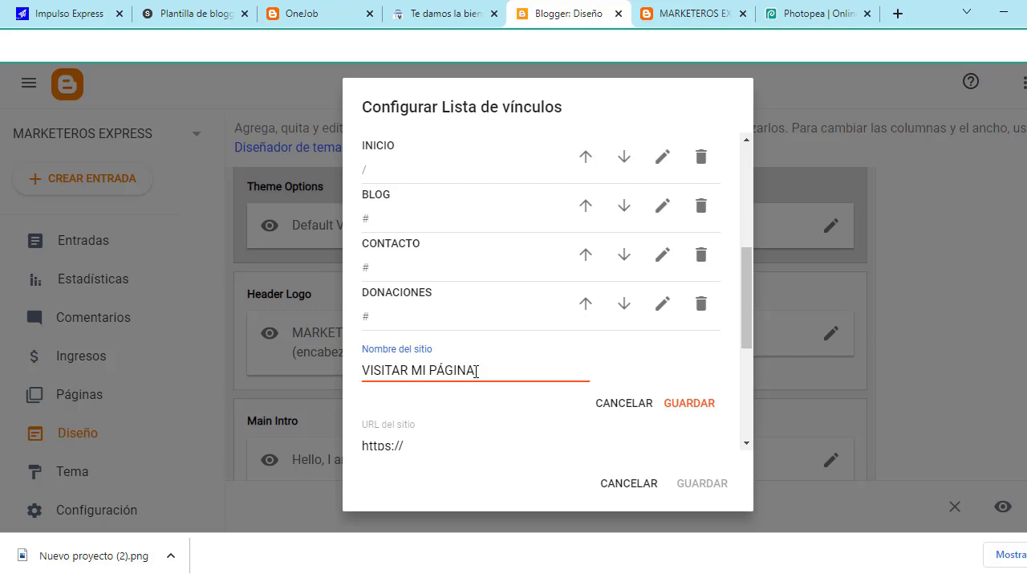
type(" DE FACEBOOK")
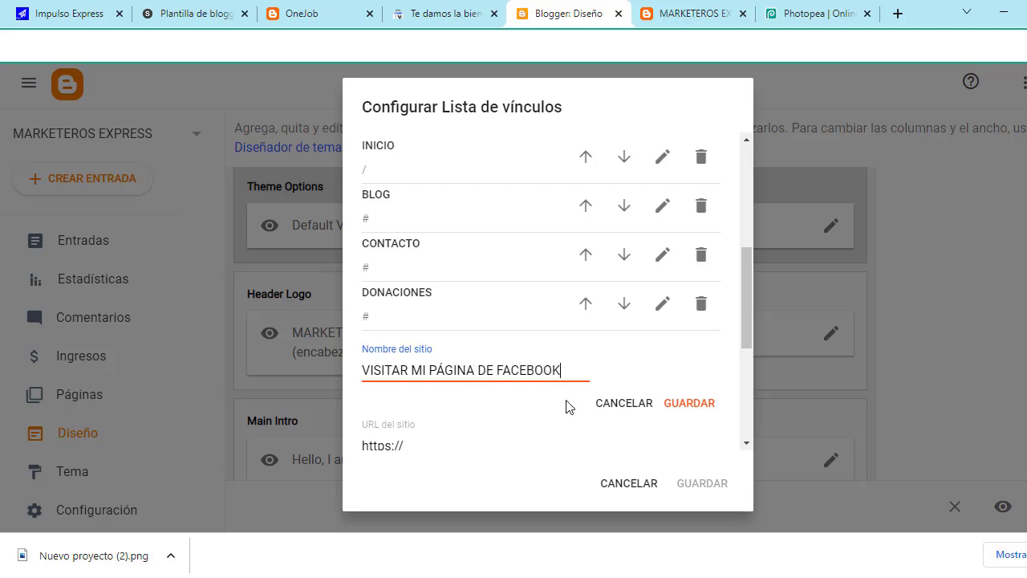
left_click(688, 407)
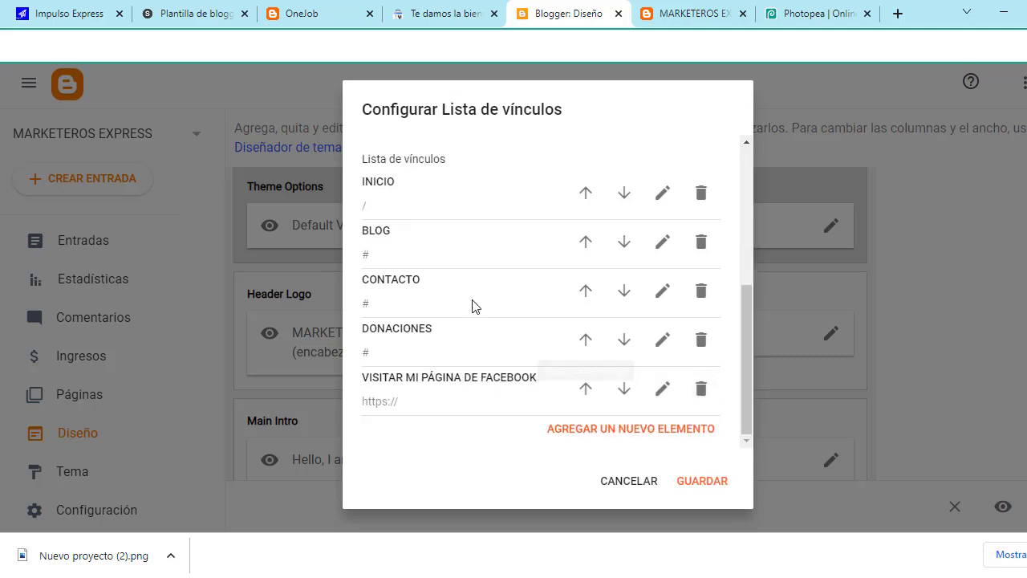
left_click(662, 195)
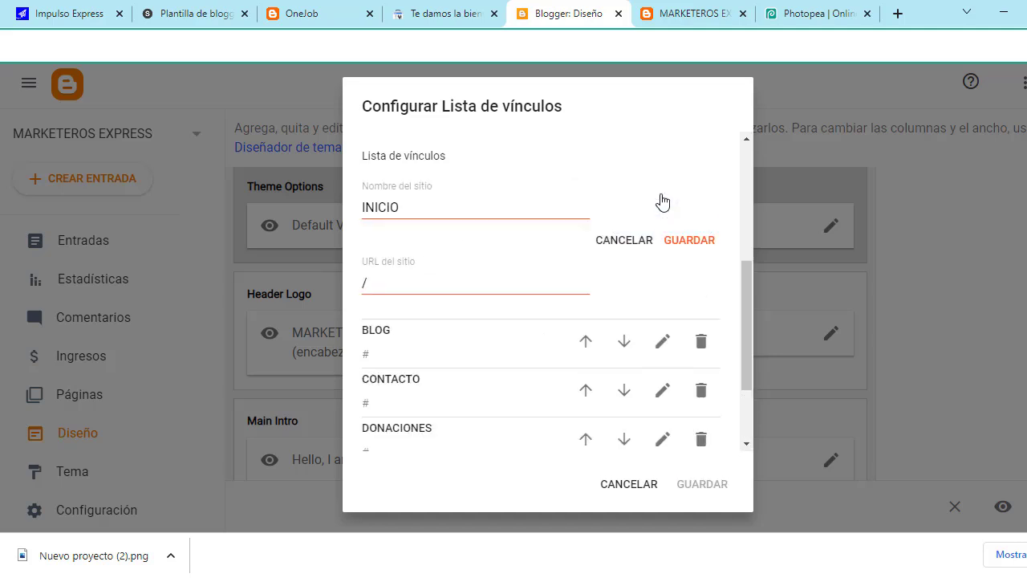
left_click(678, 241)
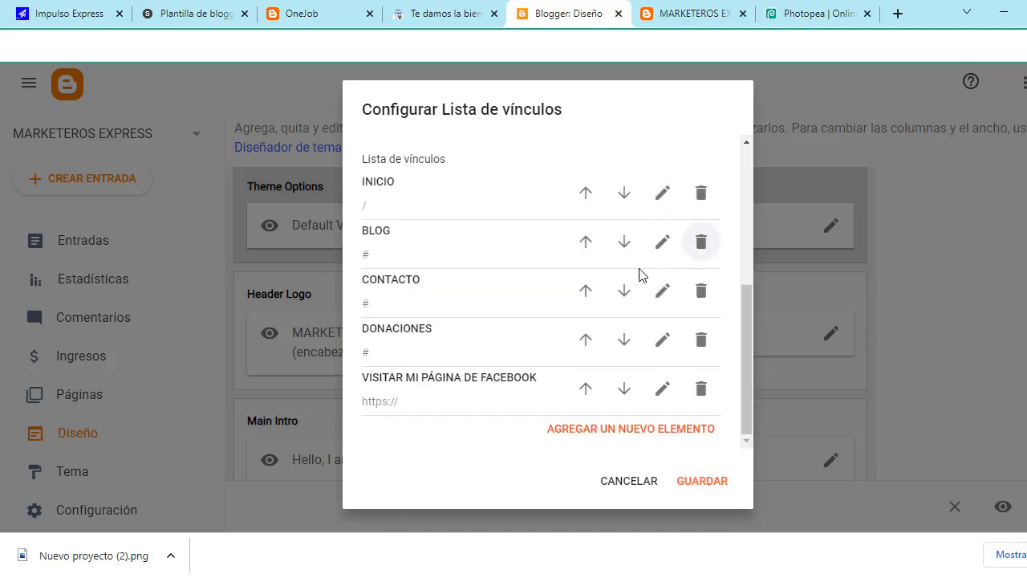
left_click(662, 243)
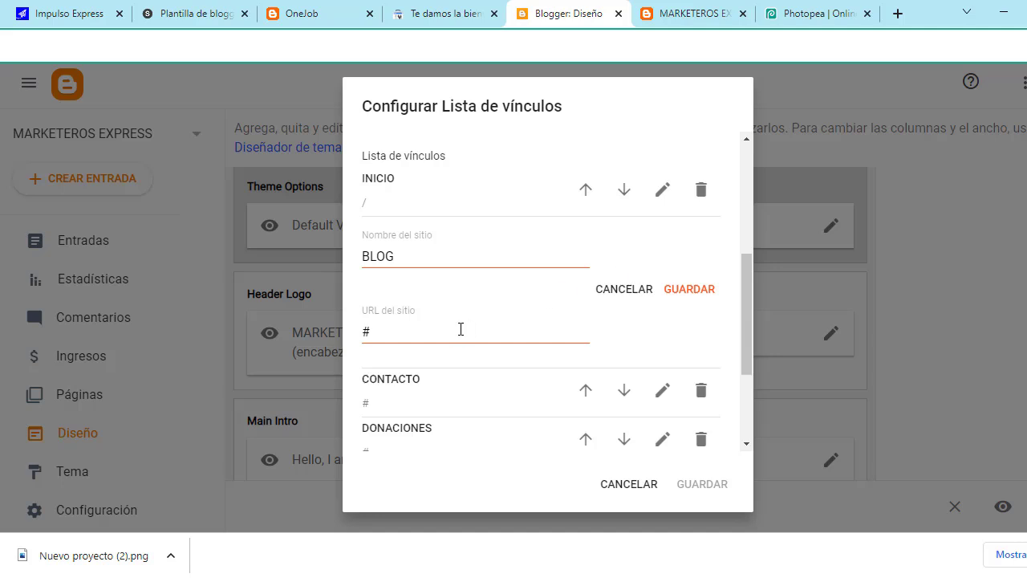
scroll(433, 385, "down", 1)
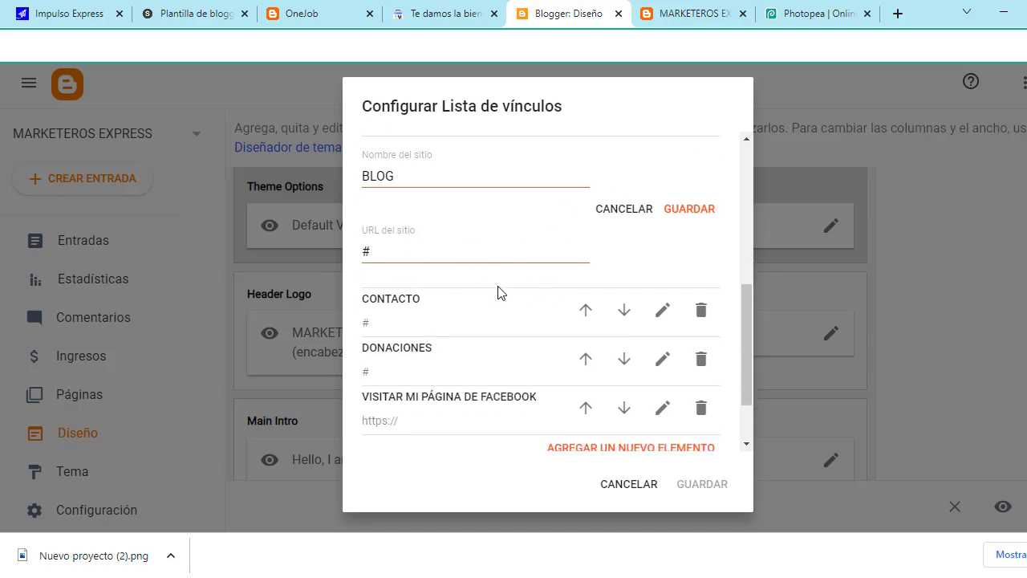
left_click(687, 211)
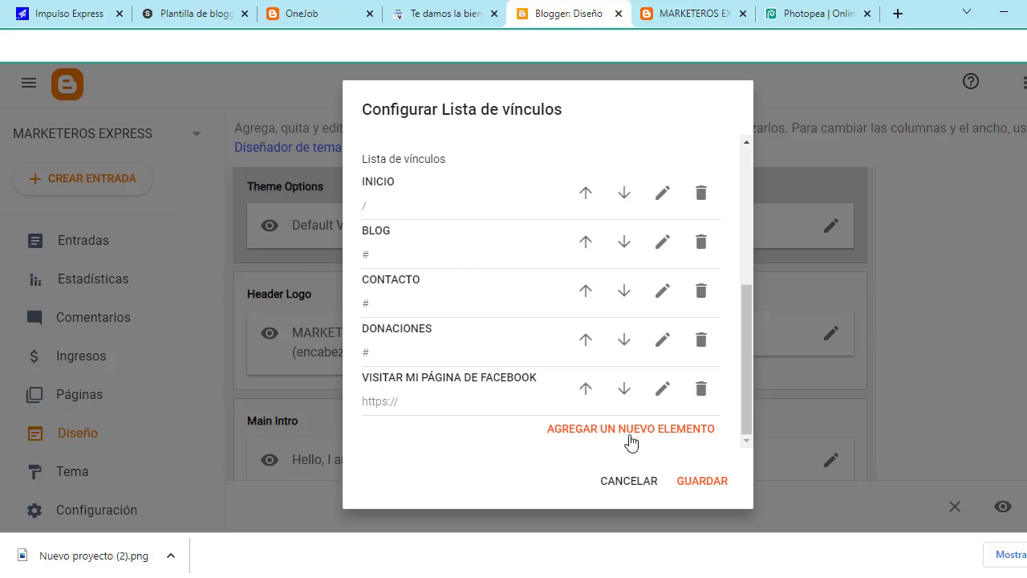
Step: Start a sixth menu link below the Facebook entry, naming it '-' so far
left_click(665, 433)
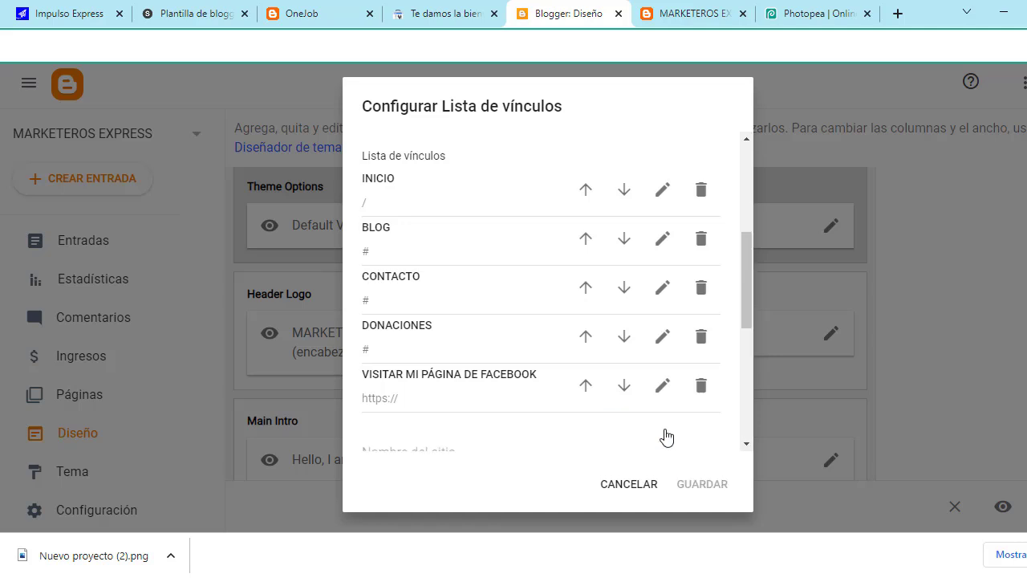
left_click(441, 294)
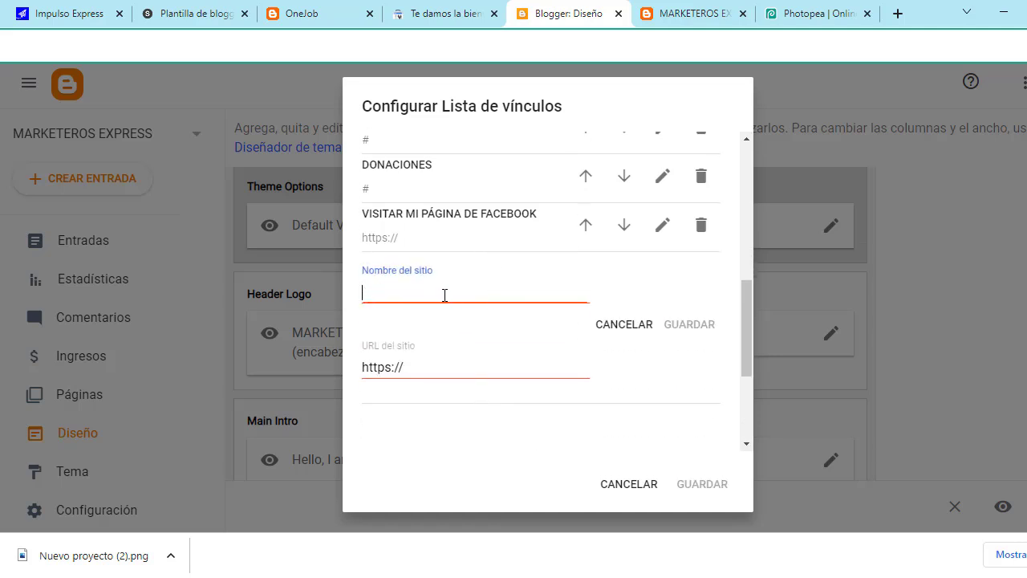
type("-")
key("BackSpace")
type("-")
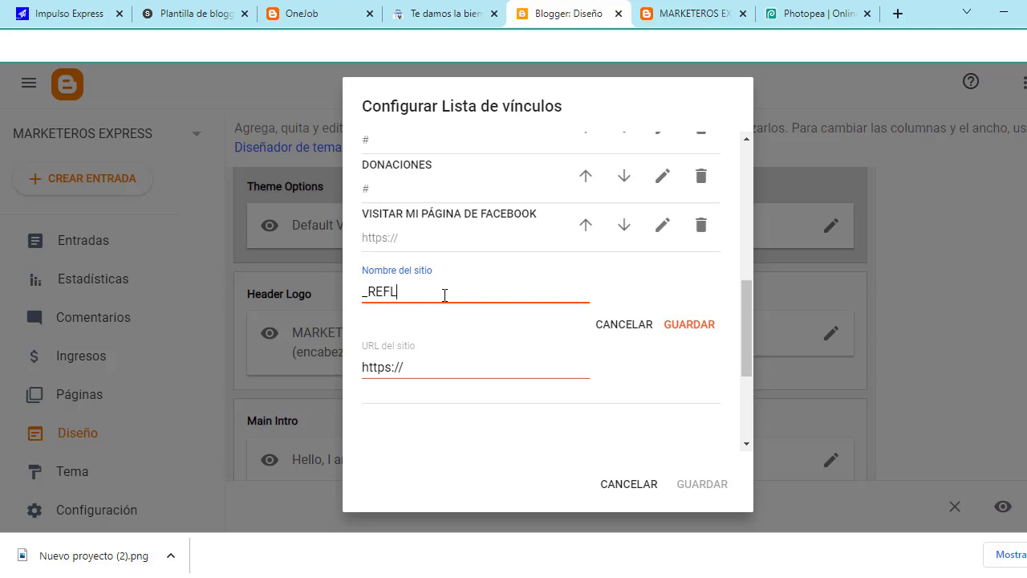
Step: Finish naming the _REFLEXIONES link and save it into the menu list
type("NES")
left_click_drag(403, 367, 351, 374)
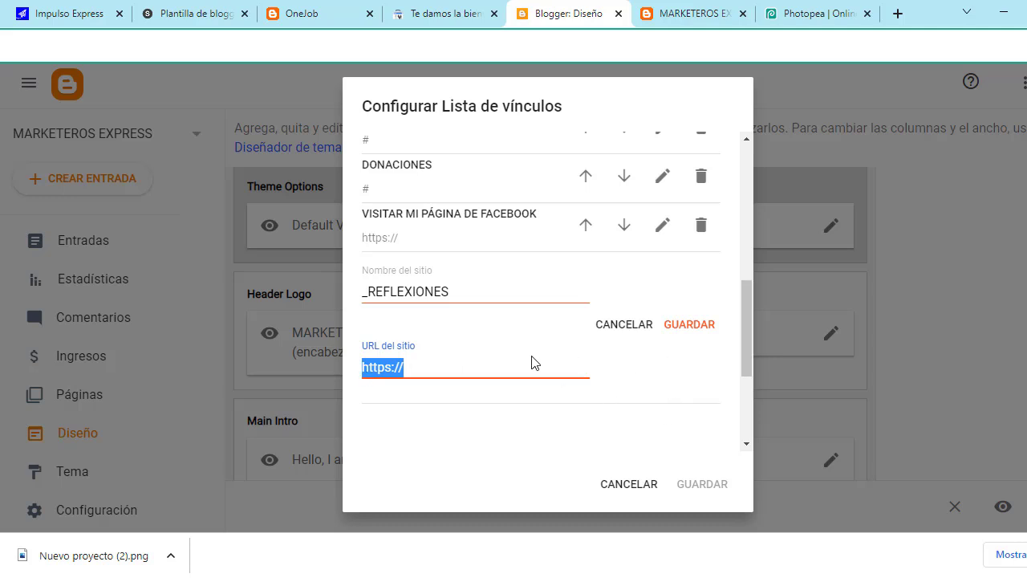
left_click(692, 325)
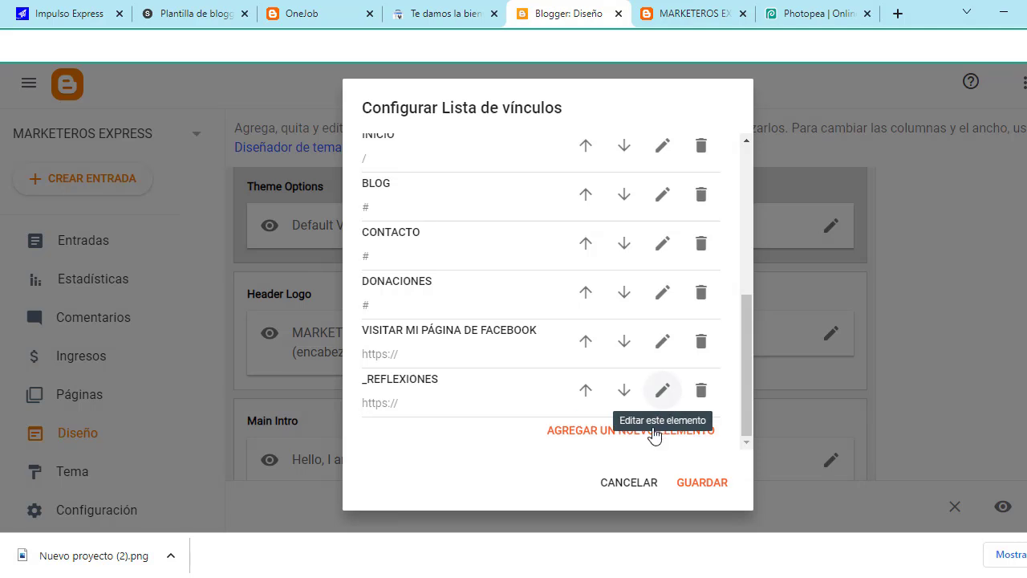
Step: Add a new _HISTORIAS link at the end of the menu's link list
left_click(615, 432)
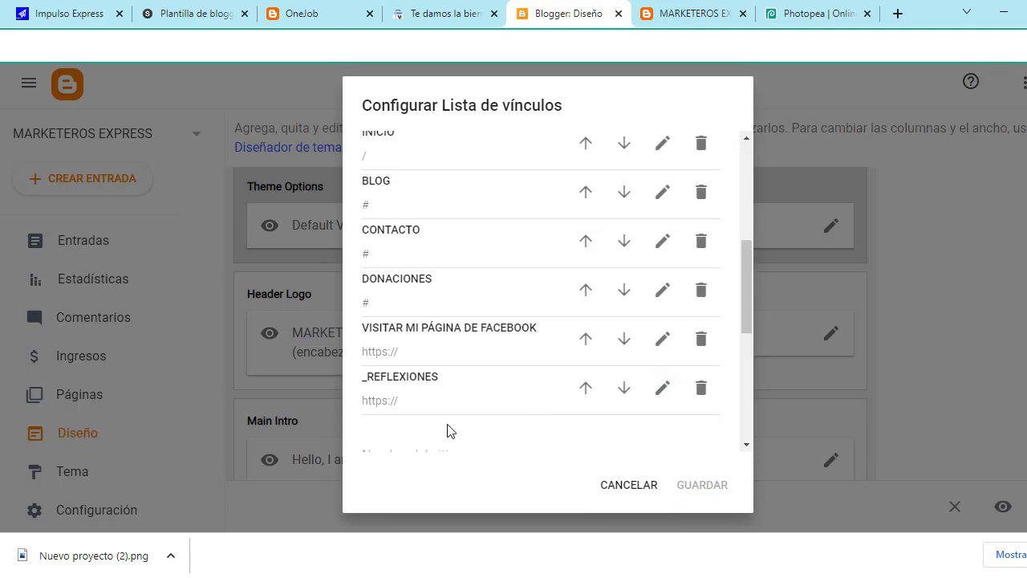
scroll(450, 425, "down", 1)
left_click(424, 376)
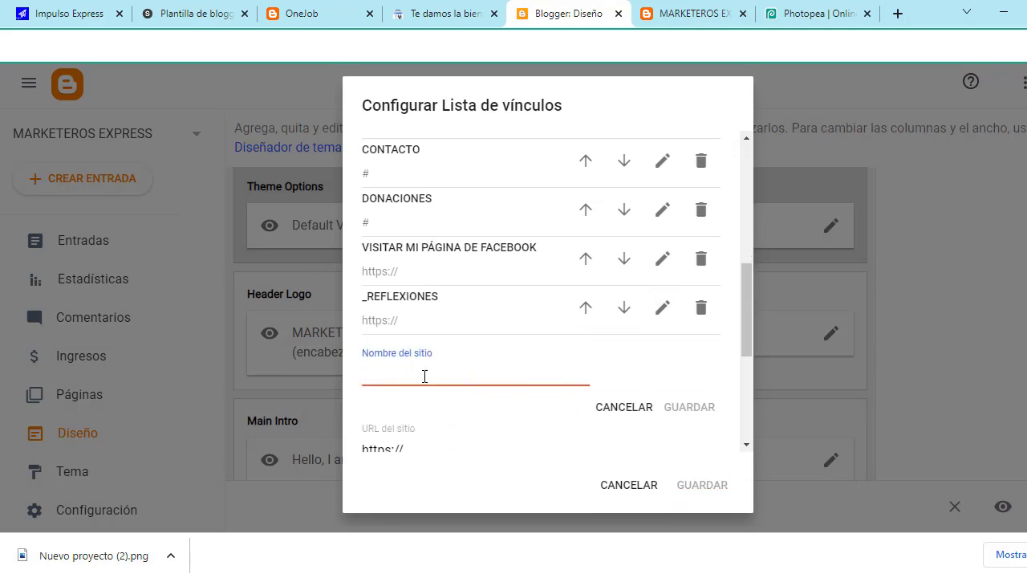
type("-")
key("BackSpace")
type("_HISTORI")
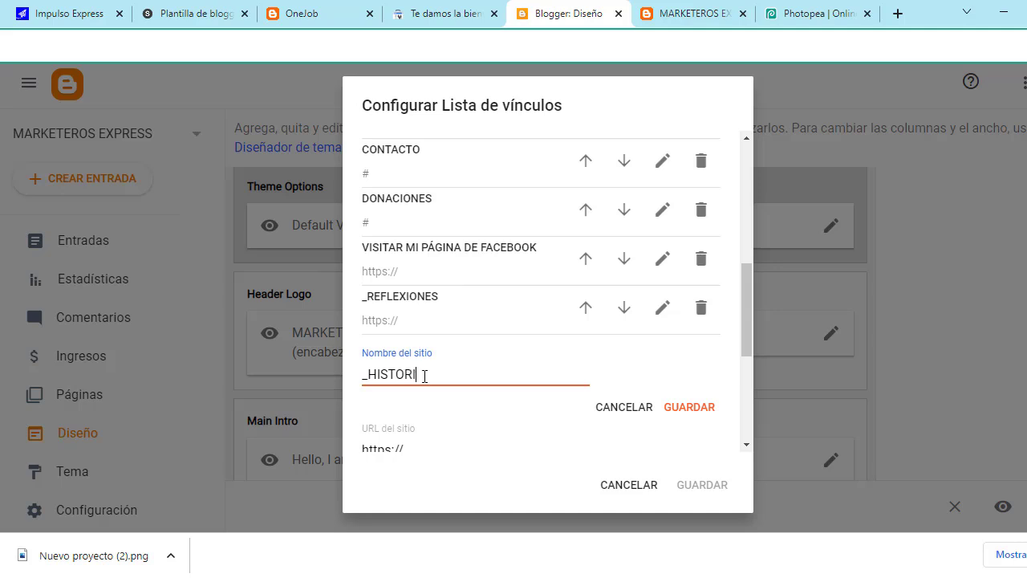
type("AS")
left_click(688, 411)
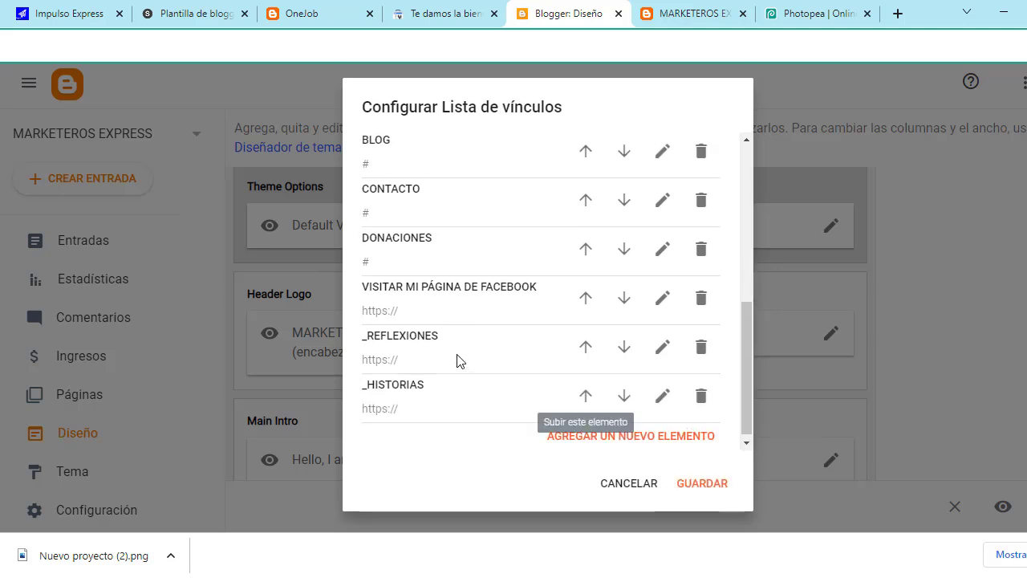
Step: Move _REFLEXIONES up past the Facebook, DONACIONES and CONTACTO links
scroll(458, 361, "up", 1)
scroll(431, 410, "down", 1)
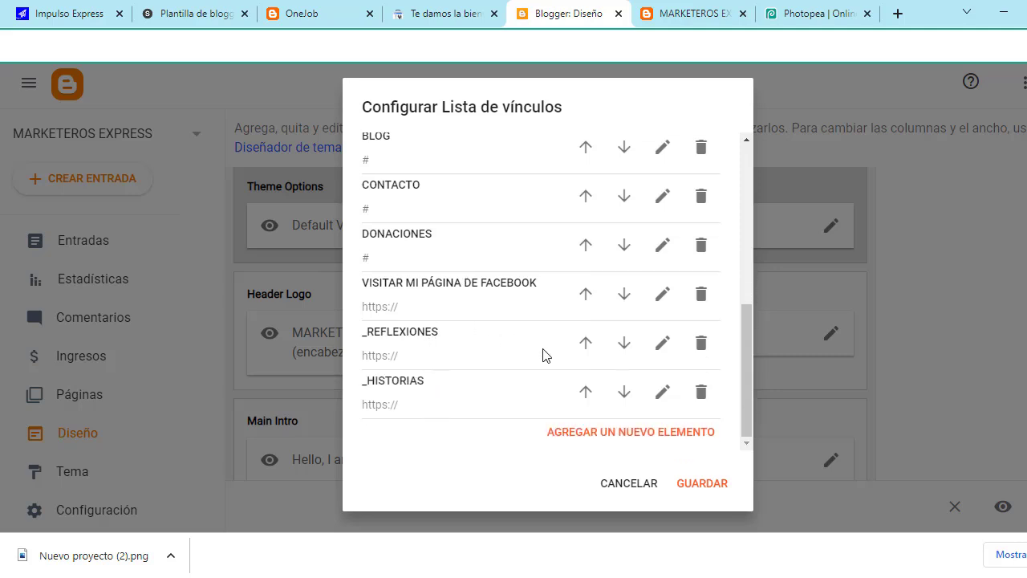
left_click(587, 345)
scroll(587, 413, "down", 2)
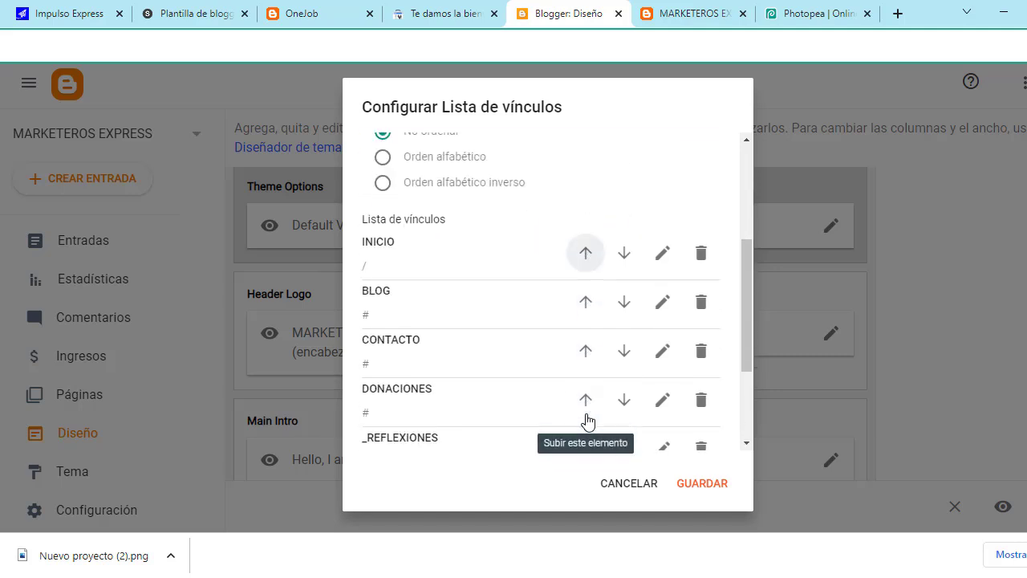
scroll(587, 421, "down", 2)
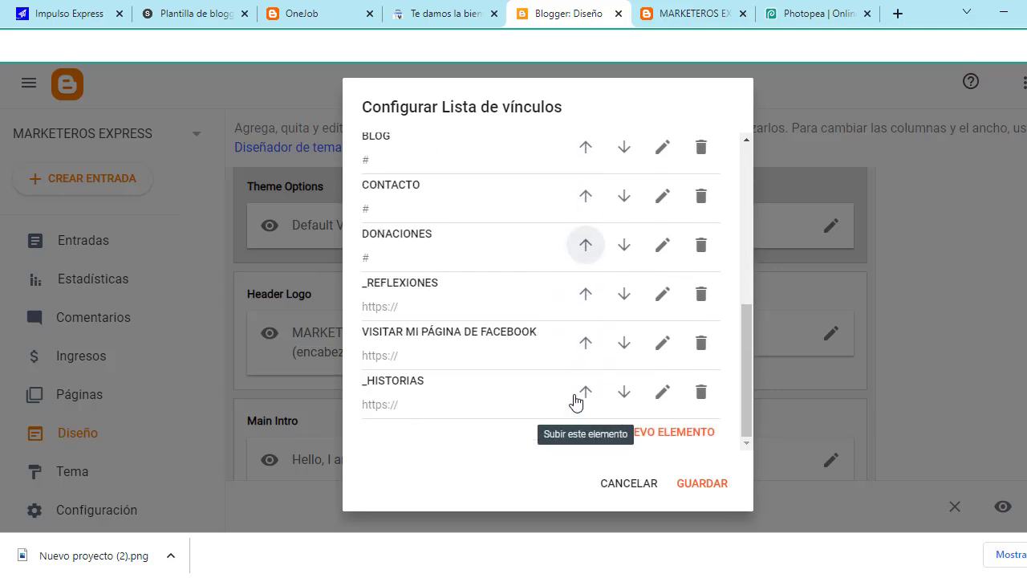
left_click(587, 294)
scroll(481, 305, "down", 4)
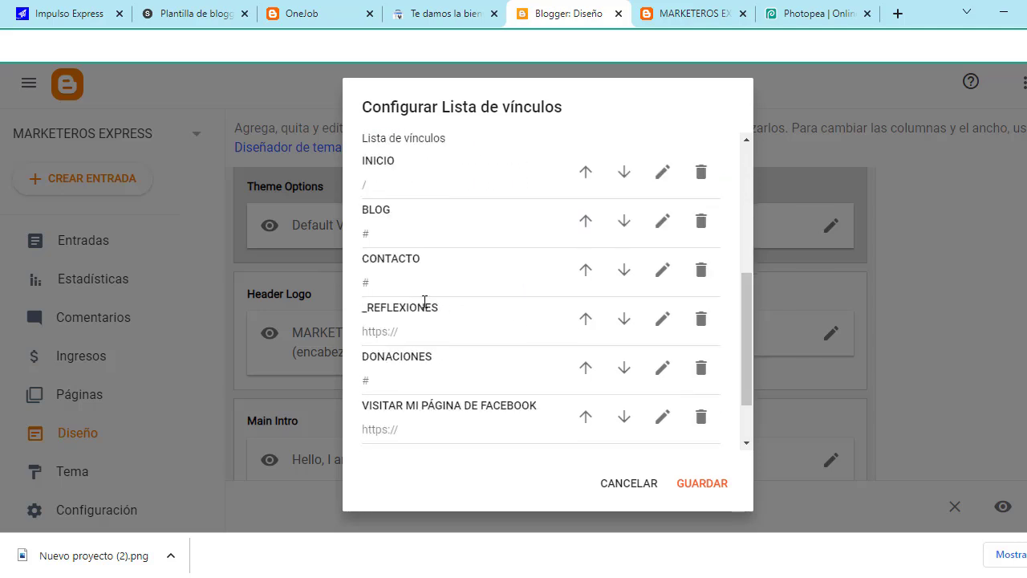
scroll(425, 305, "down", 2)
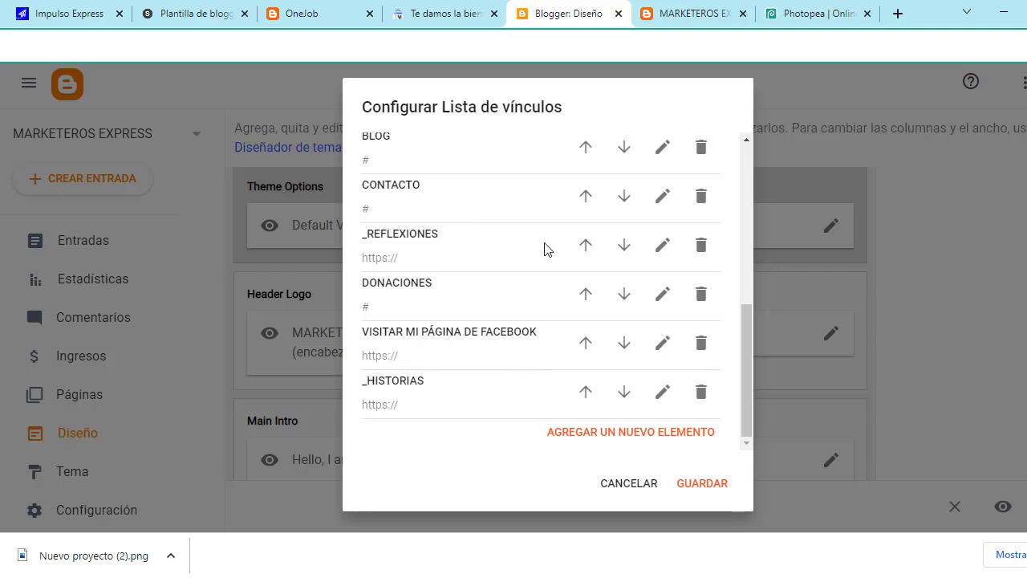
left_click(587, 249)
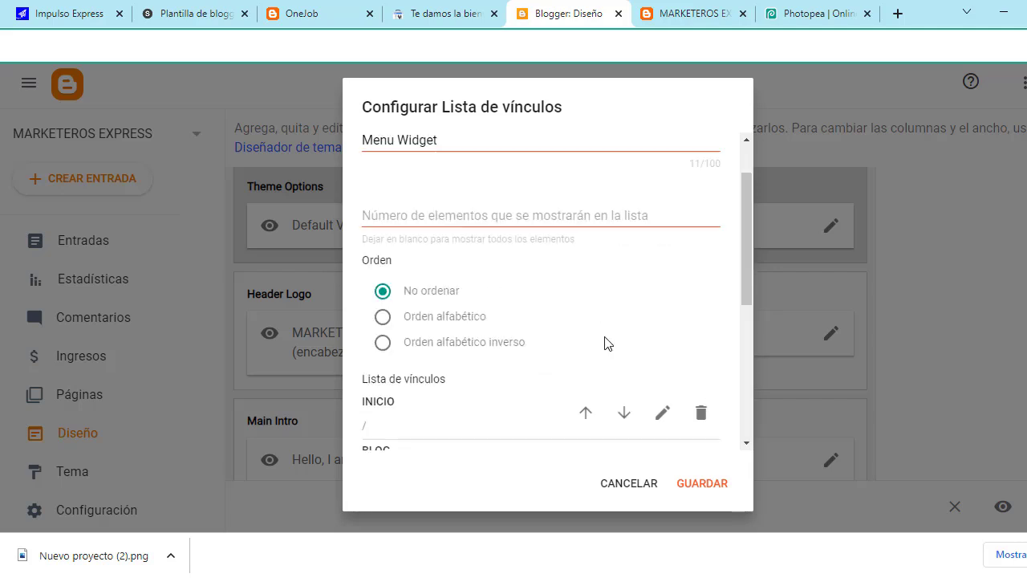
Step: Move _HISTORIAS up past Facebook, DONACIONES and CONTACTO, just below _REFLEXIONES
scroll(584, 401, "down", 3)
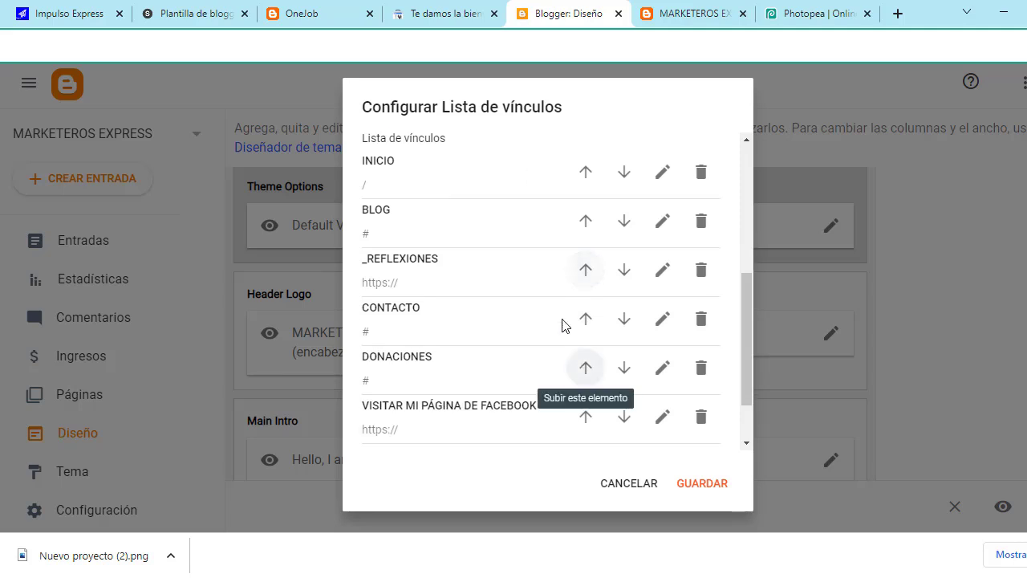
scroll(485, 366, "down", 1)
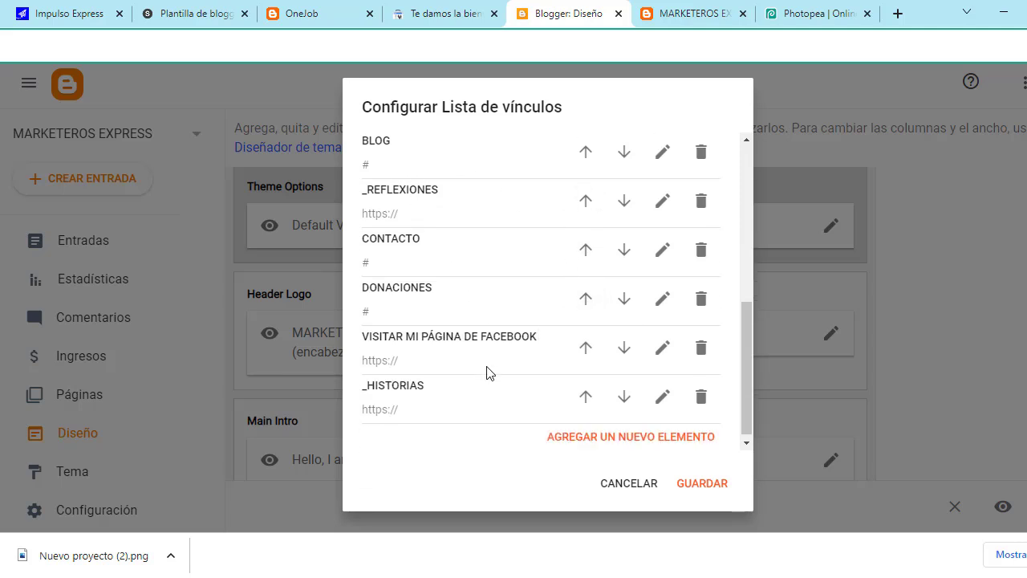
left_click(588, 392)
scroll(591, 392, "down", 3)
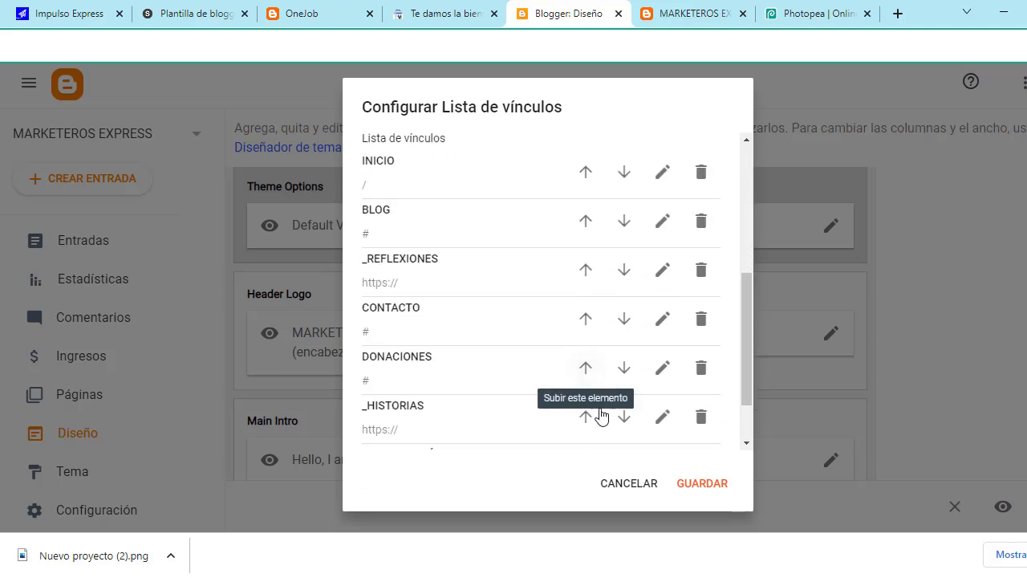
left_click(591, 414)
scroll(592, 415, "down", 3)
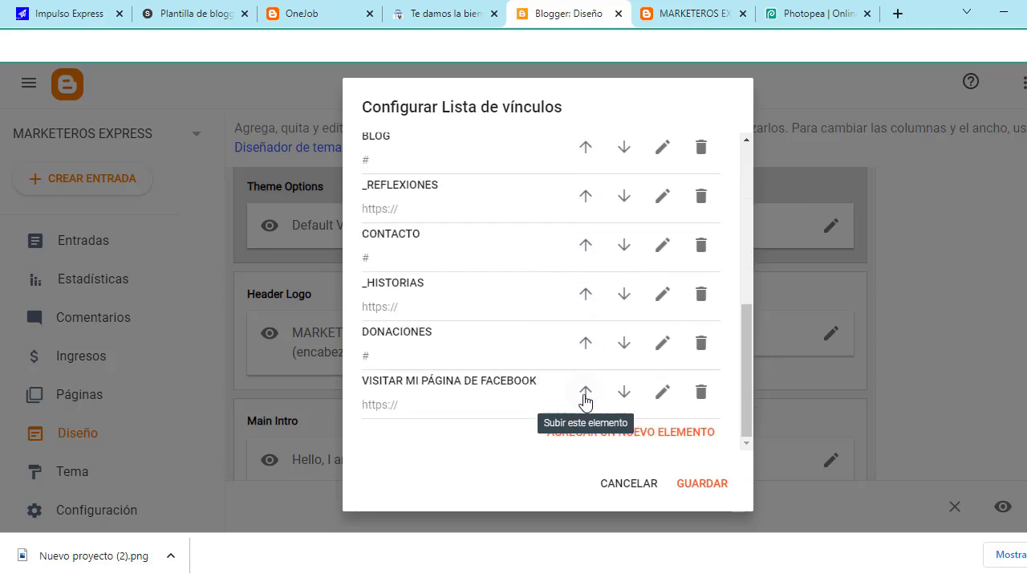
left_click(587, 295)
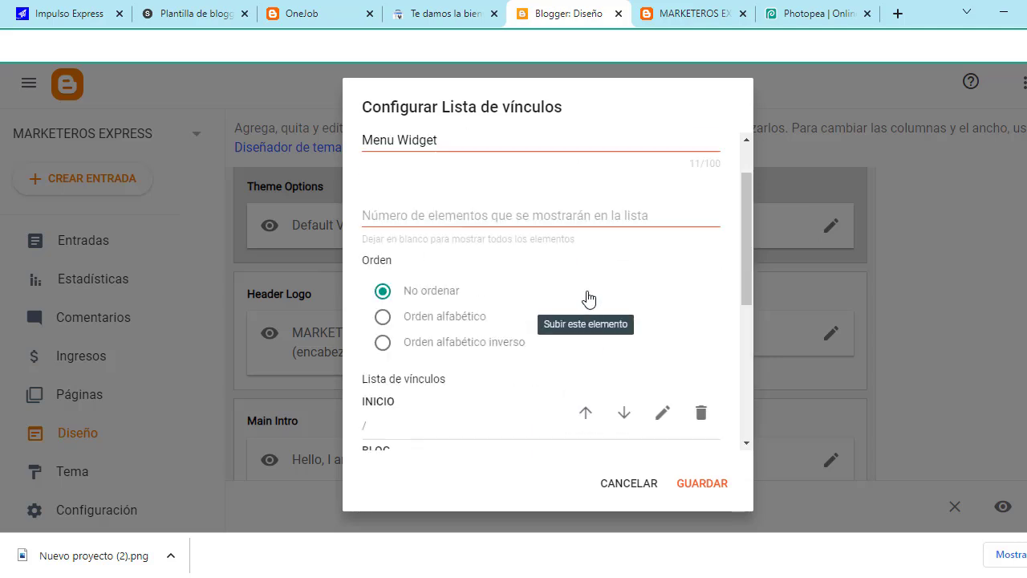
Step: Check BLOG with its two sub-links and save the Menu Widget
scroll(591, 417, "down", 3)
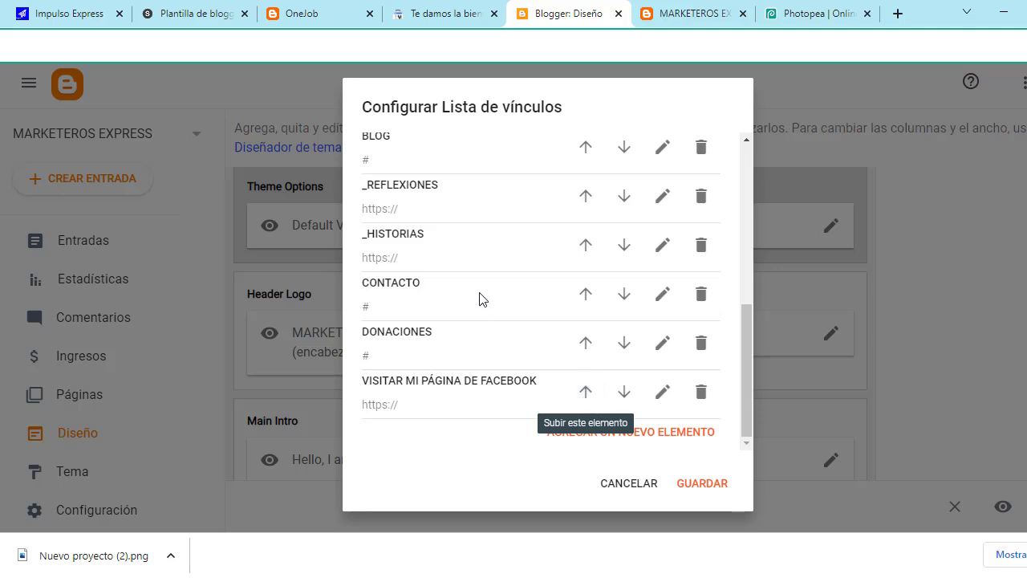
scroll(546, 259, "up", 1)
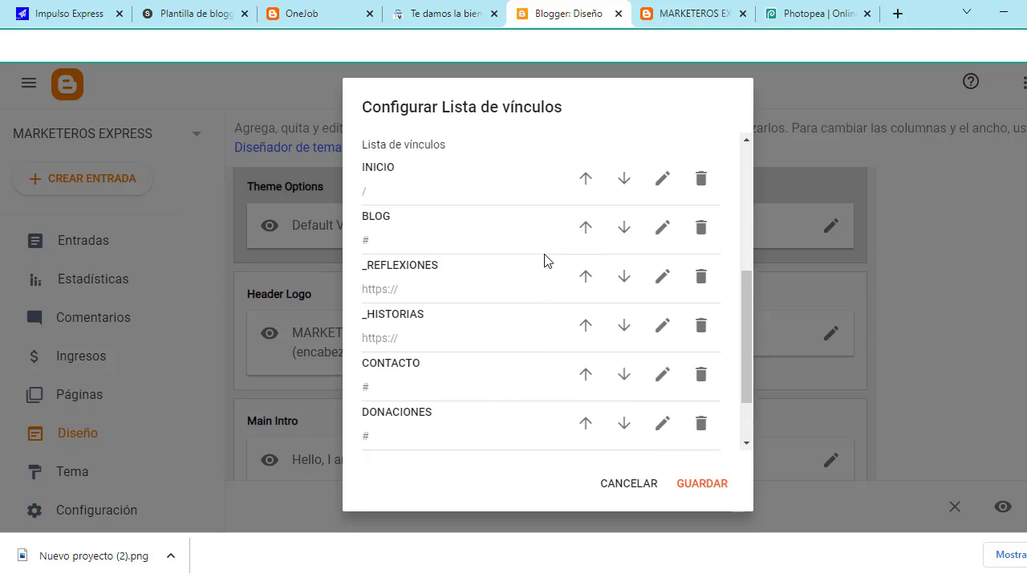
left_click_drag(365, 215, 449, 337)
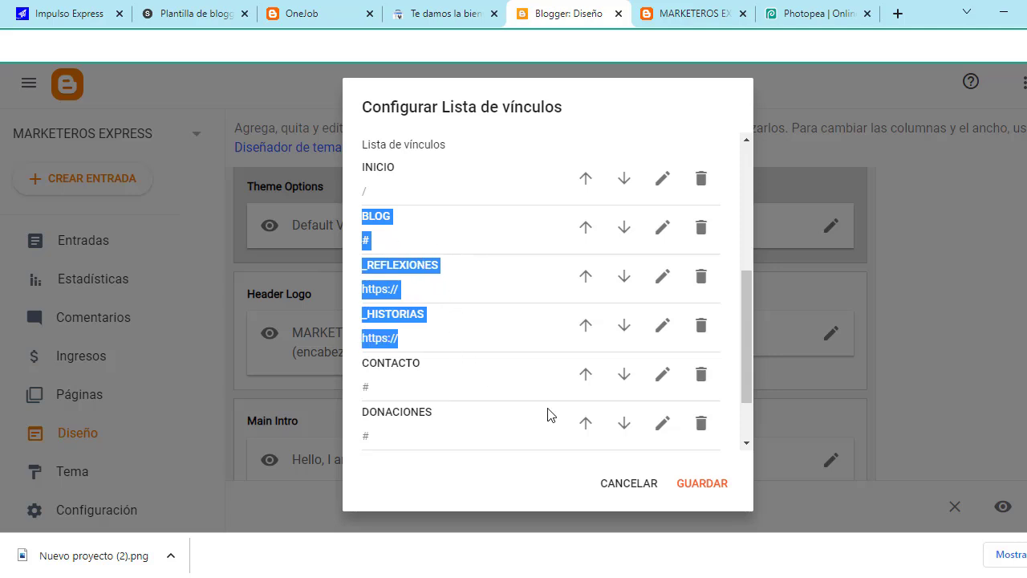
left_click(699, 489)
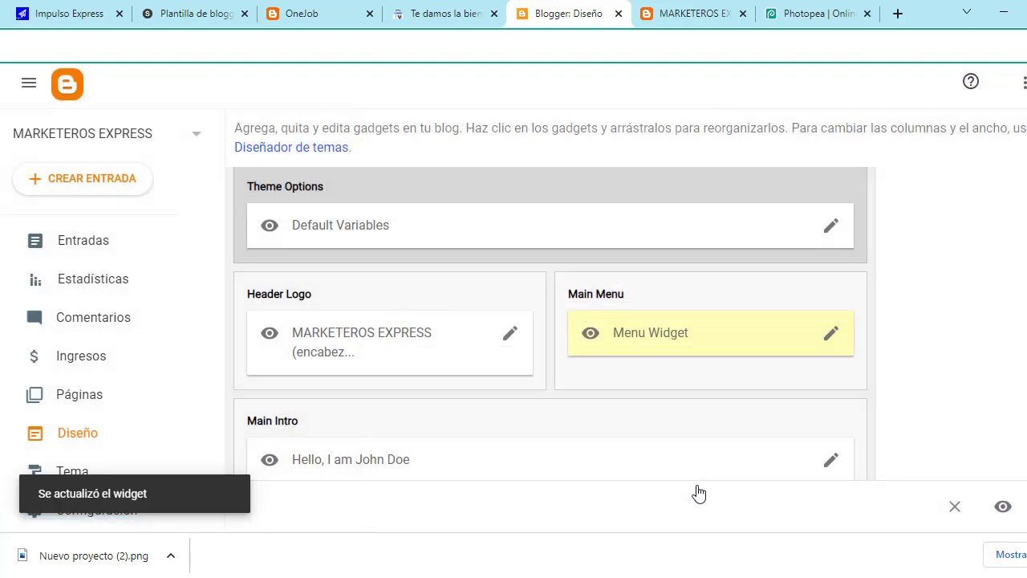
left_click(674, 11)
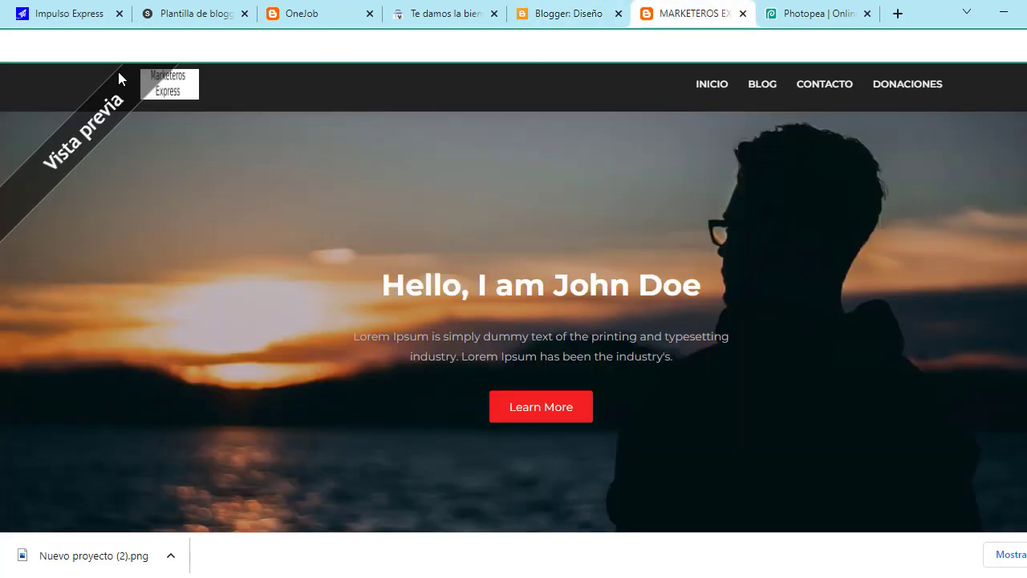
key("F5")
left_click(594, 168)
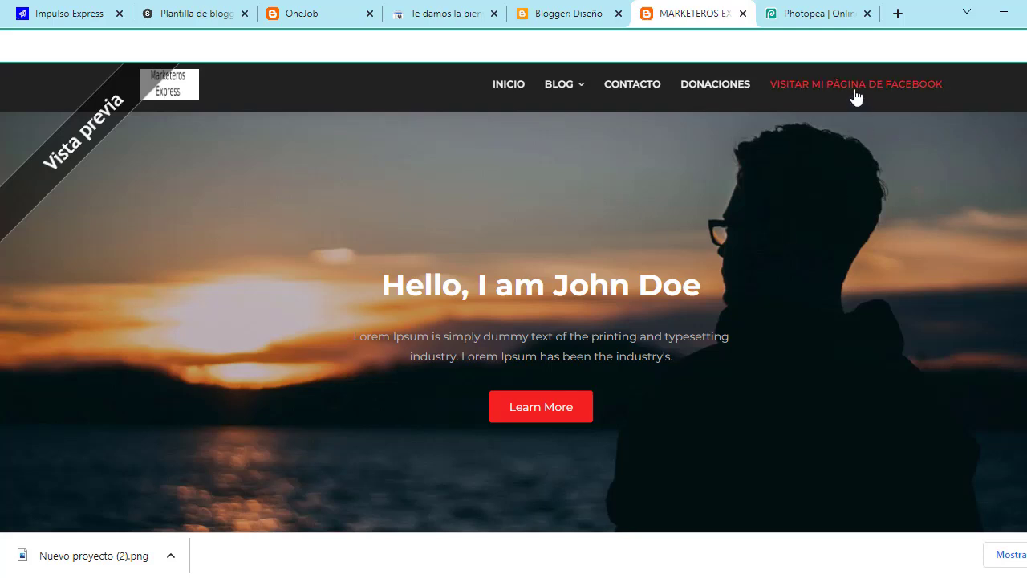
mouse_move(577, 88)
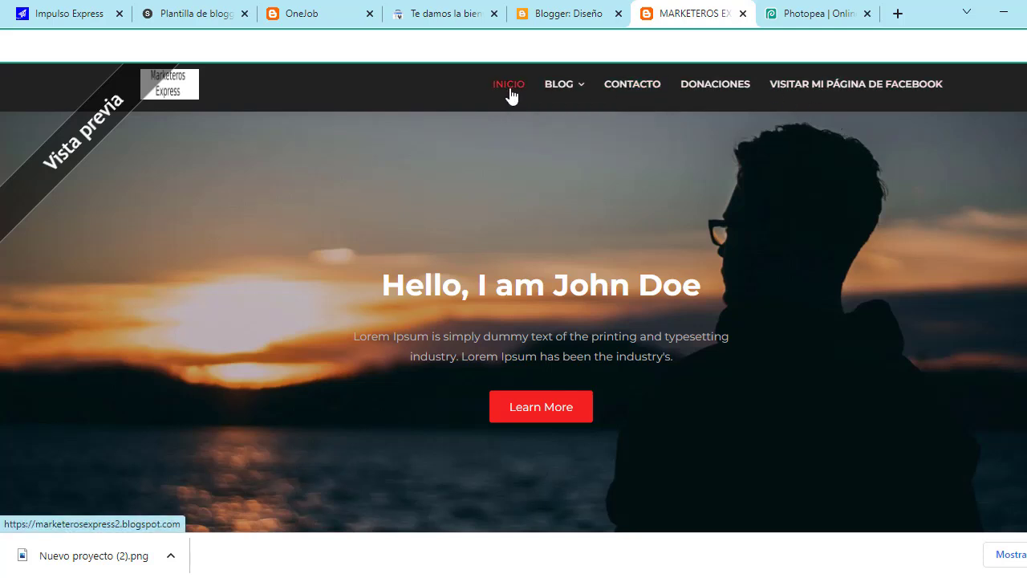
mouse_move(553, 91)
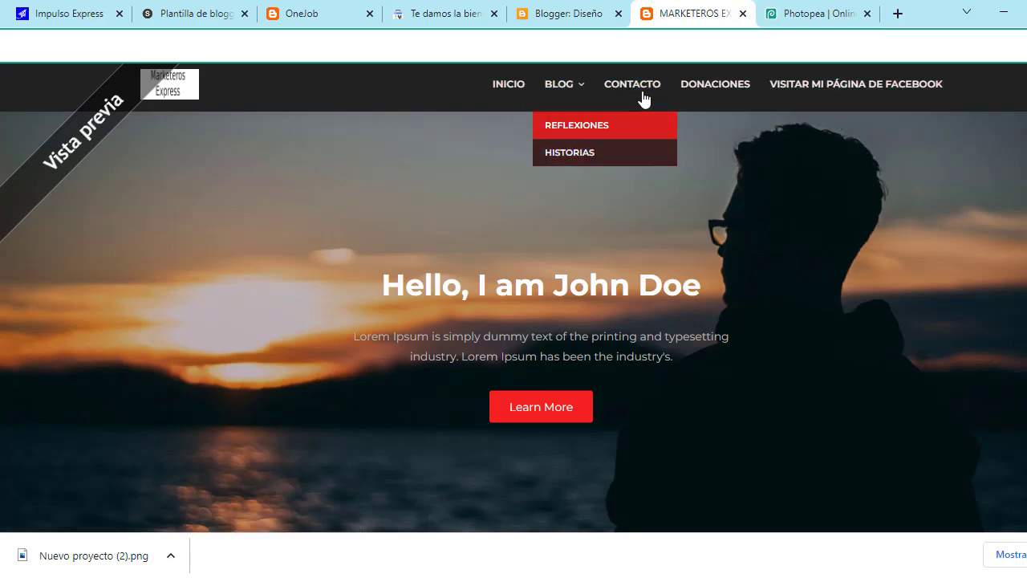
left_click(565, 8)
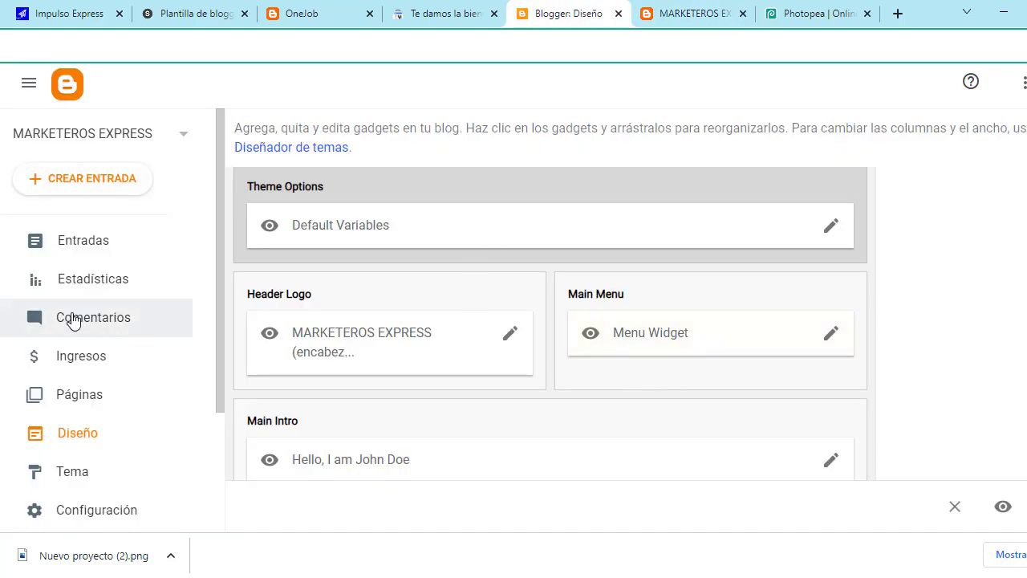
Step: Start a new blog page with INFORMACION in its body, then open Impulso Express's NOSOTROS page
left_click(98, 402)
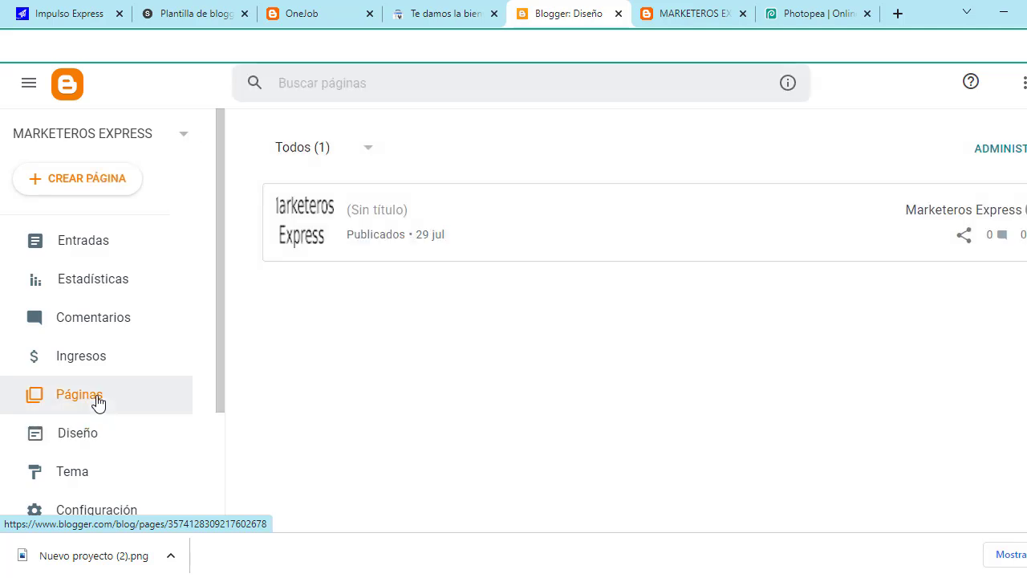
left_click(94, 180)
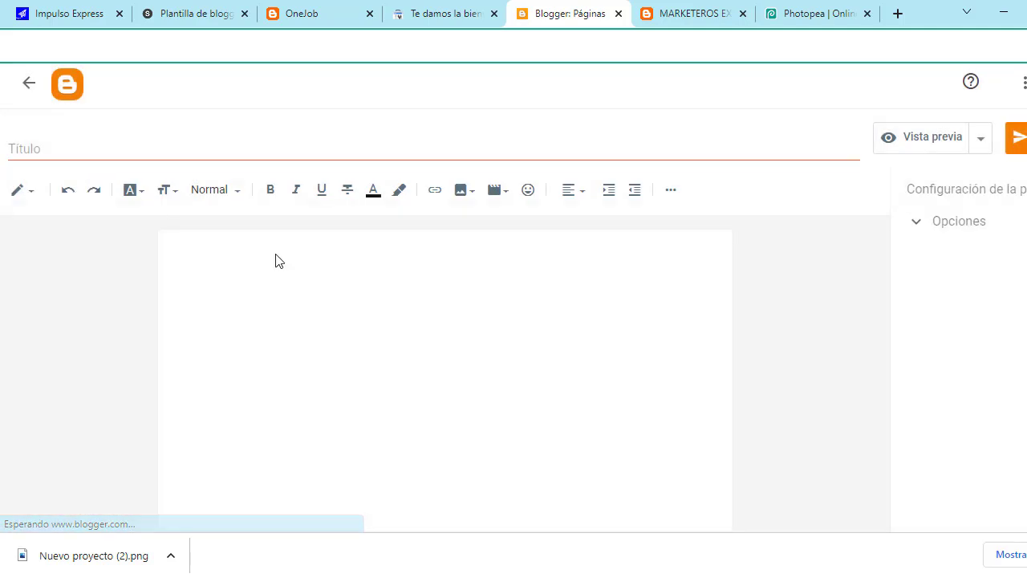
left_click(336, 285)
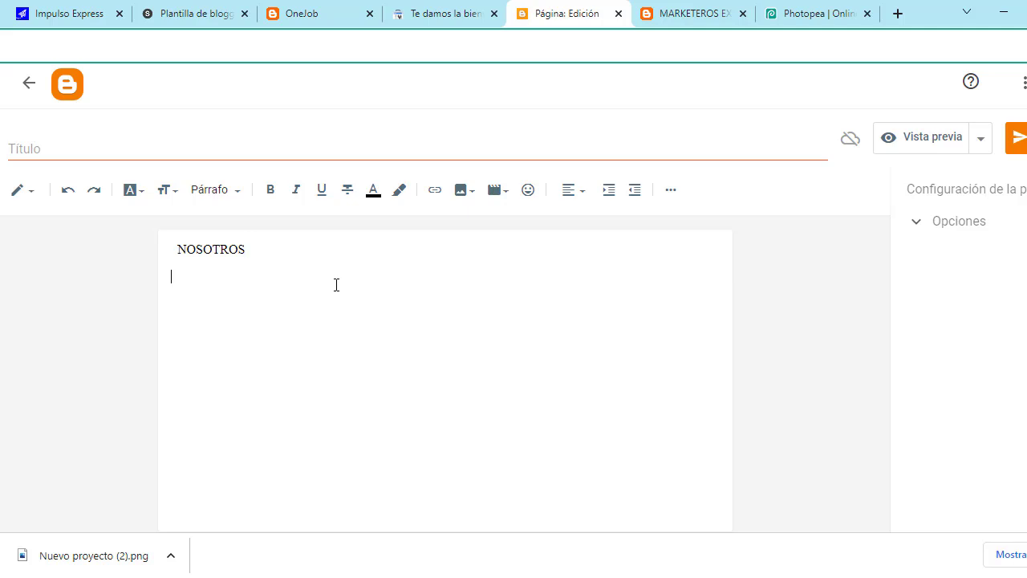
type("INFORMACION")
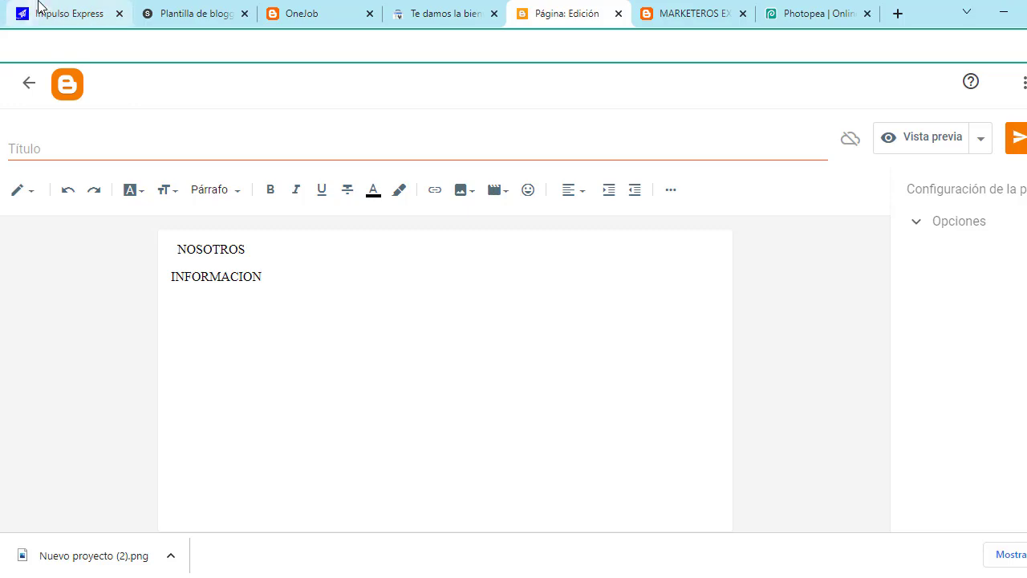
left_click(38, 10)
left_click(463, 172)
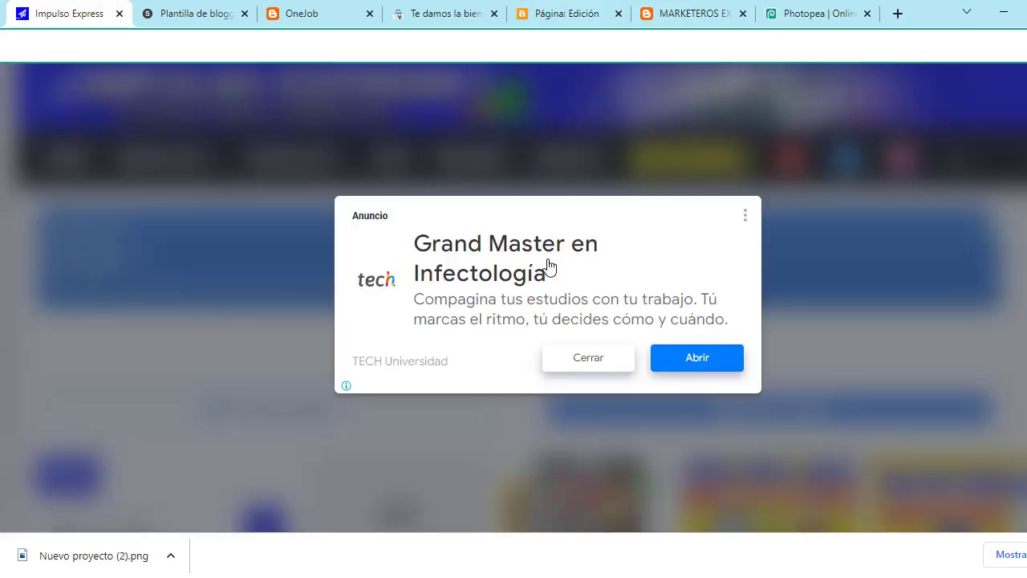
Step: Copy the paragraphs under ¿EN QUÉ PUEDO AYUDARTE? from the Impulso Express NOSOTROS page
left_click(595, 359)
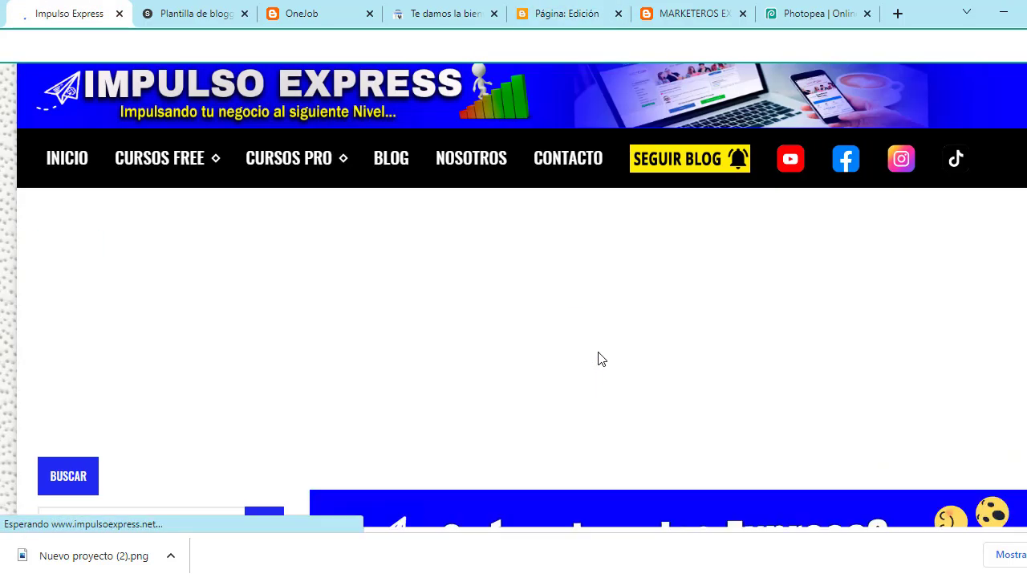
scroll(598, 358, "down", 15)
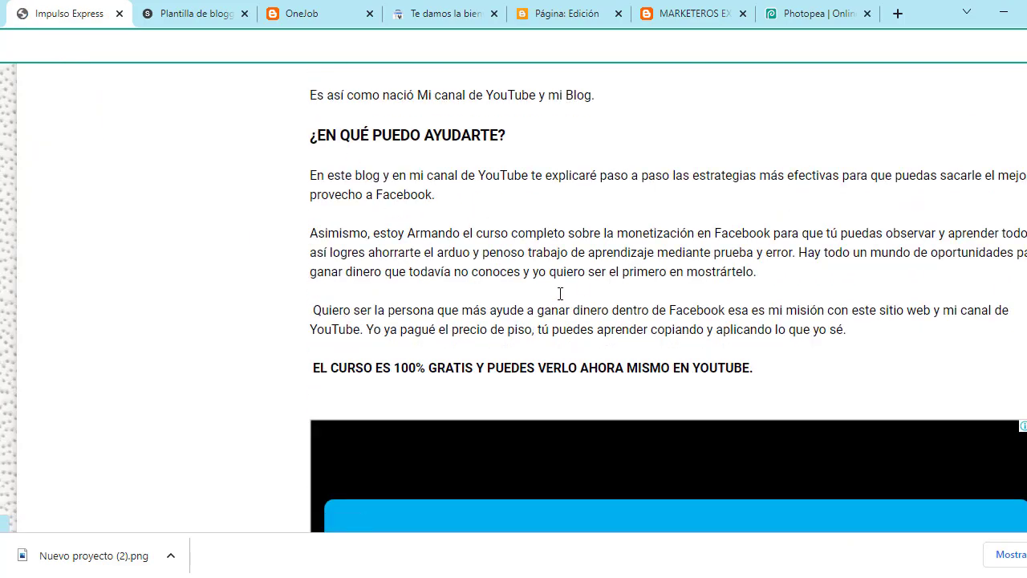
left_click_drag(312, 164, 781, 368)
scroll(791, 341, "down", 6)
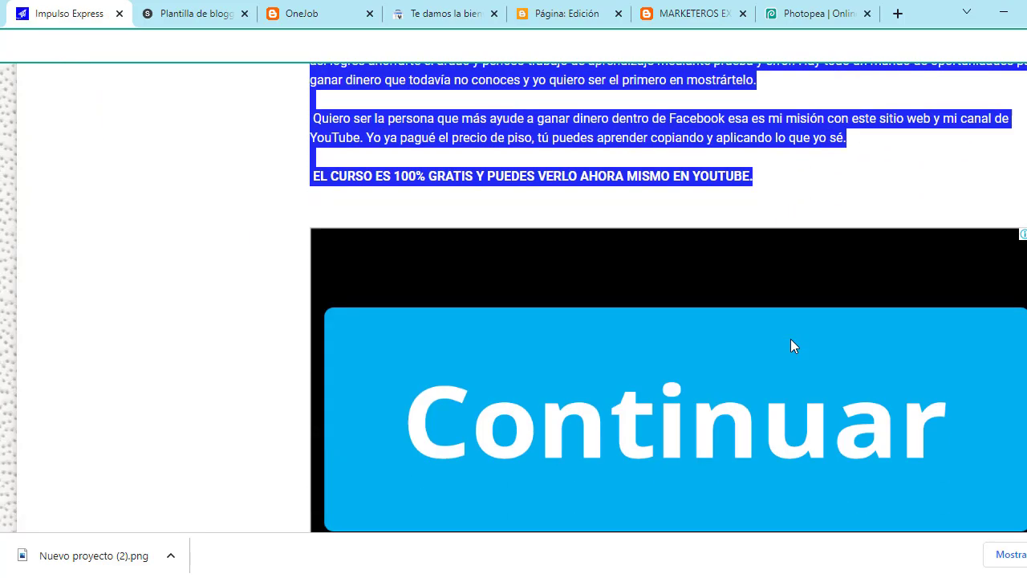
scroll(790, 344, "up", 6)
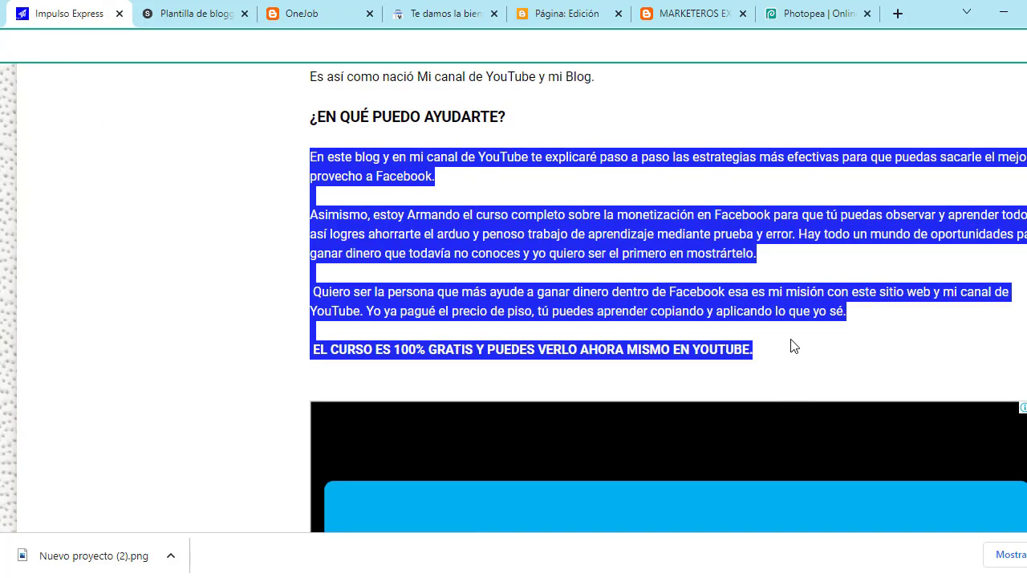
right_click(485, 250)
left_click(576, 268)
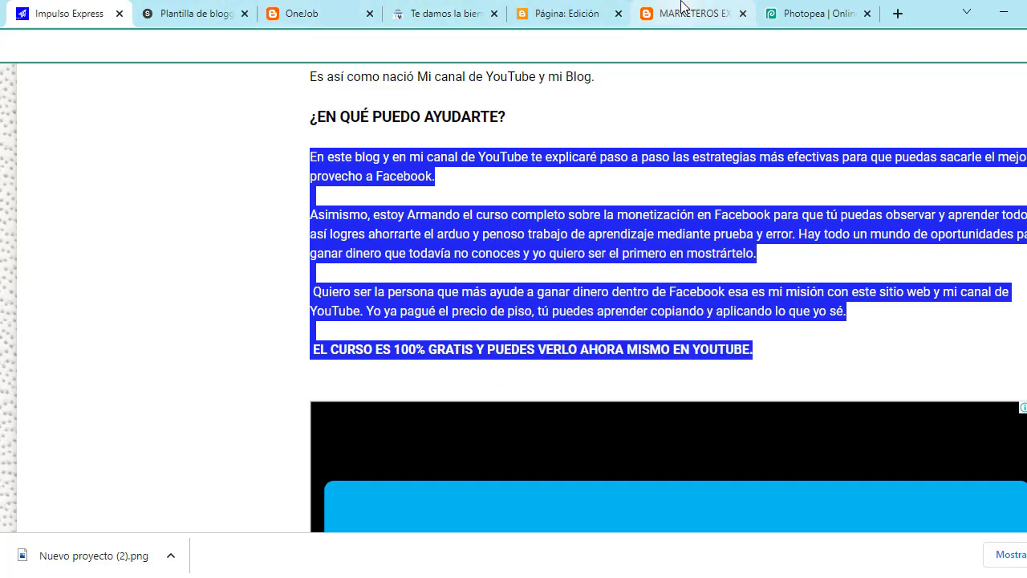
left_click(598, 10)
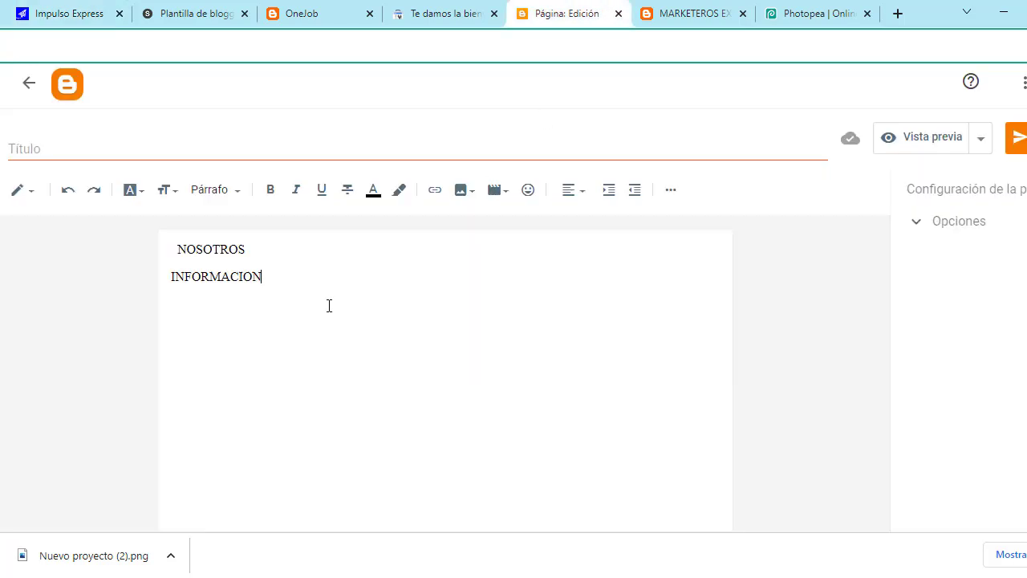
Step: Replace the INFORMACION line with the copied paragraphs
key("BackSpace")
key("BackSpace")
key("BackSpace")
key("BackSpace")
key("BackSpace")
key("BackSpace")
key("BackSpace")
key("BackSpace")
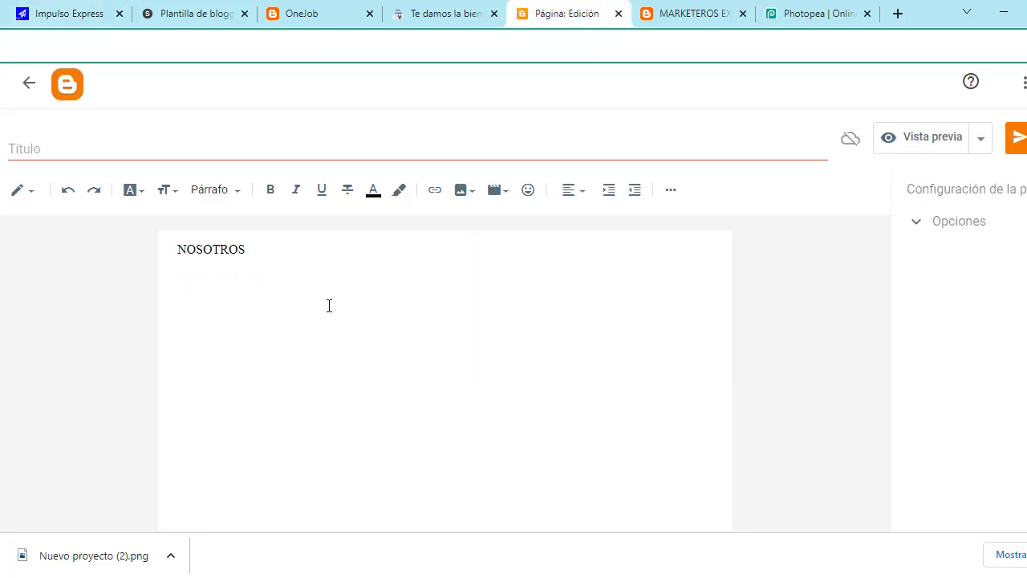
key("ctrl+v")
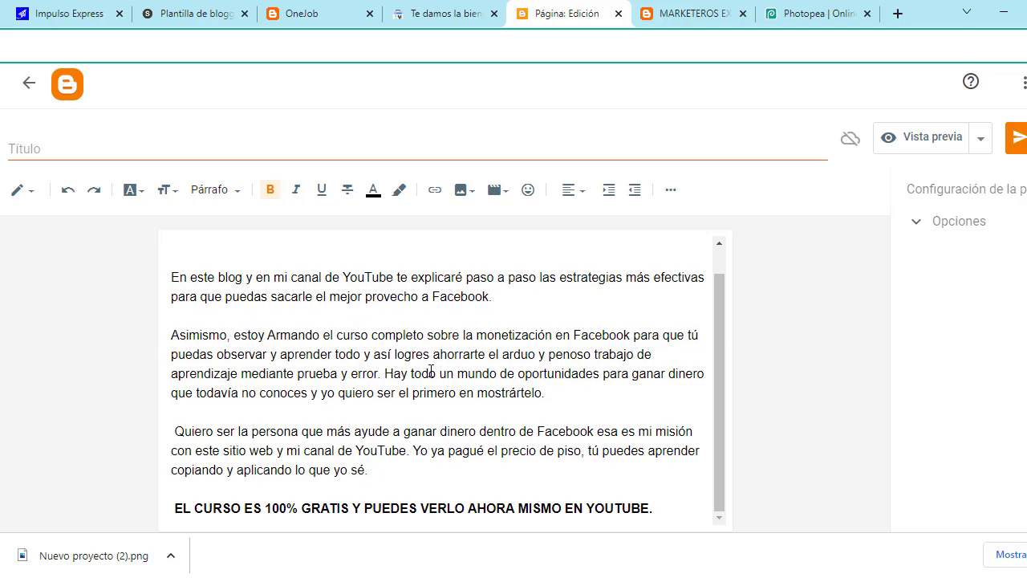
scroll(428, 369, "up", 2)
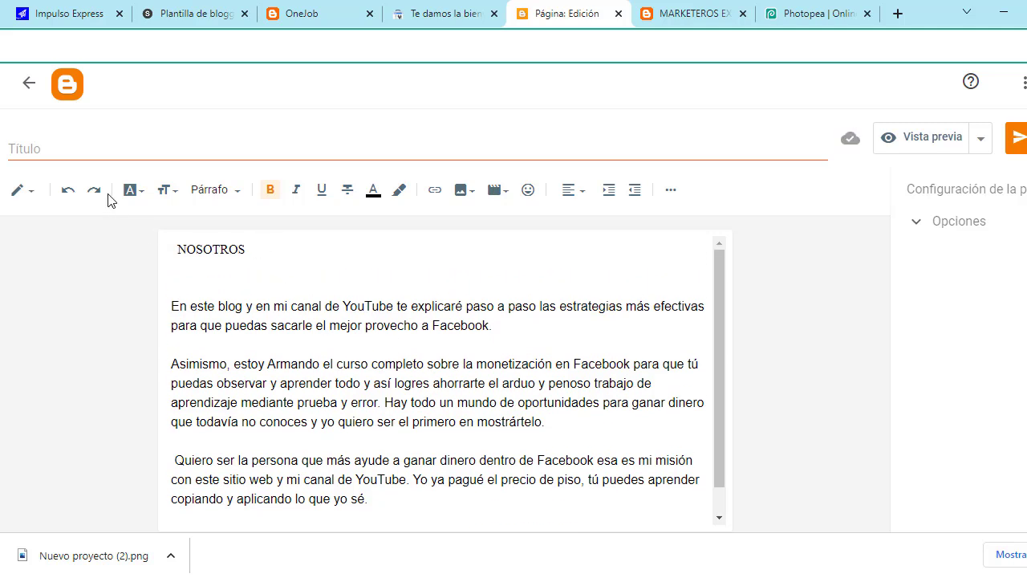
Step: Title the page NOSOTROS and publish it
left_click(101, 146)
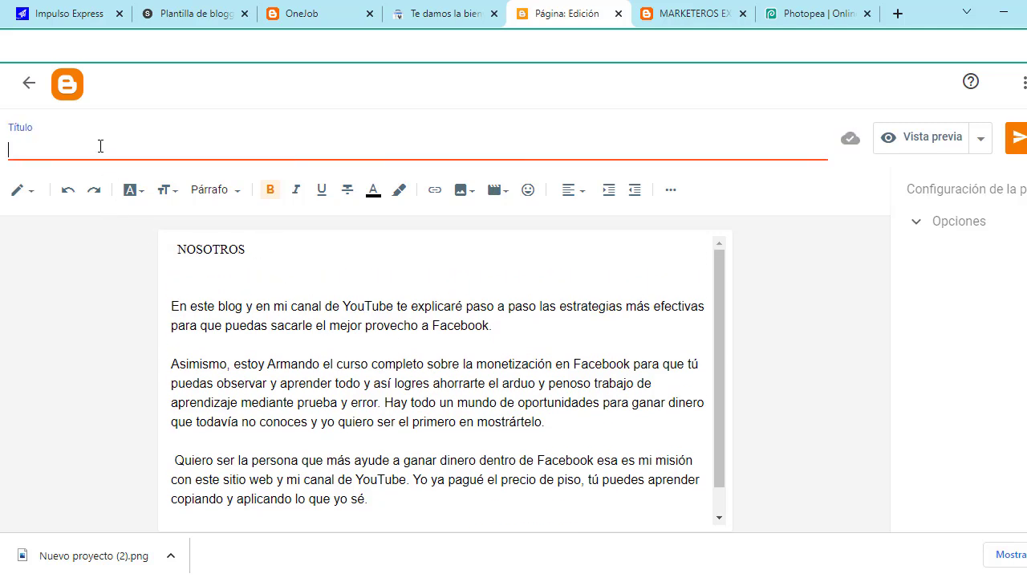
type("NOSOTROS")
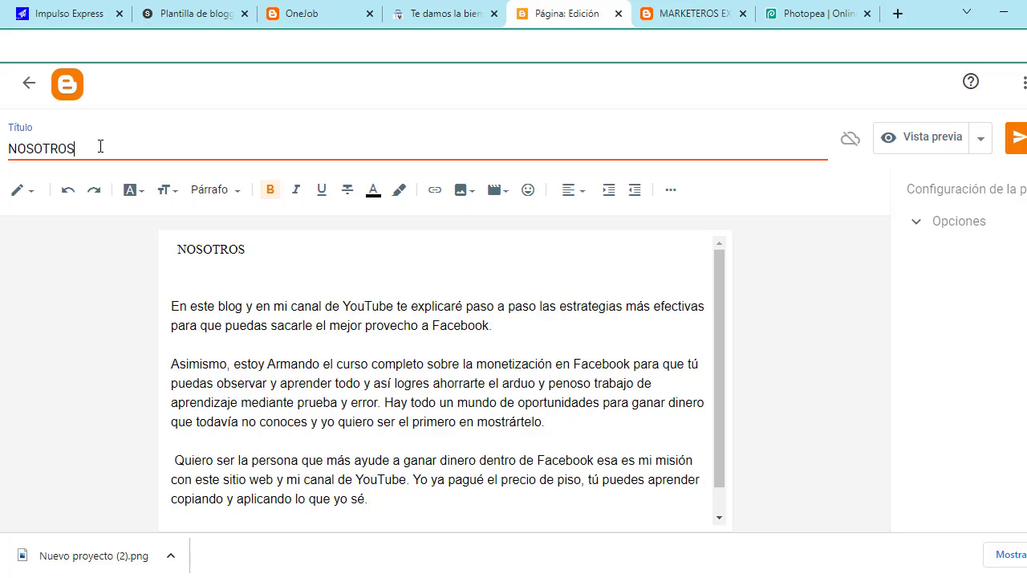
left_click(466, 311)
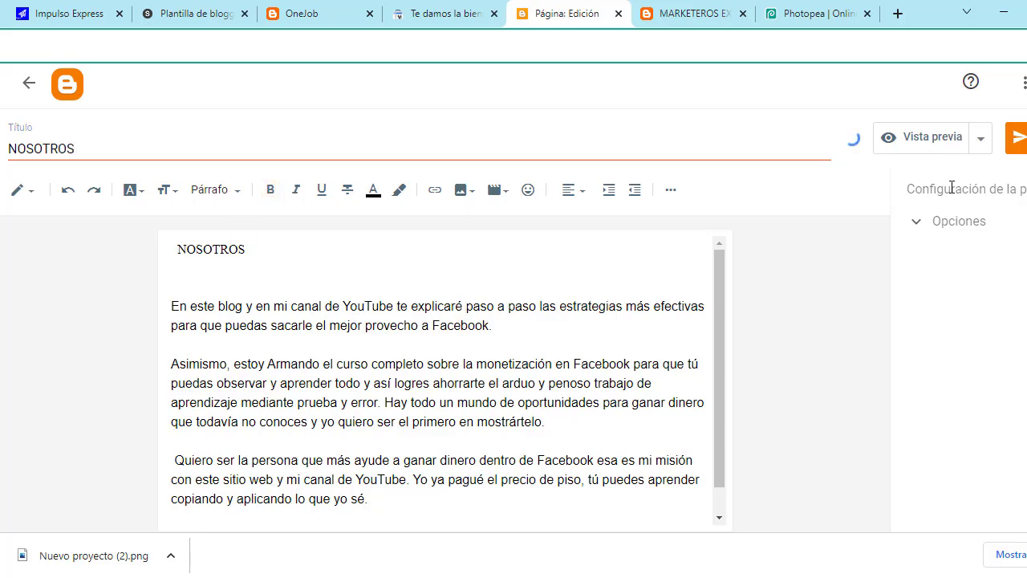
left_click(1016, 138)
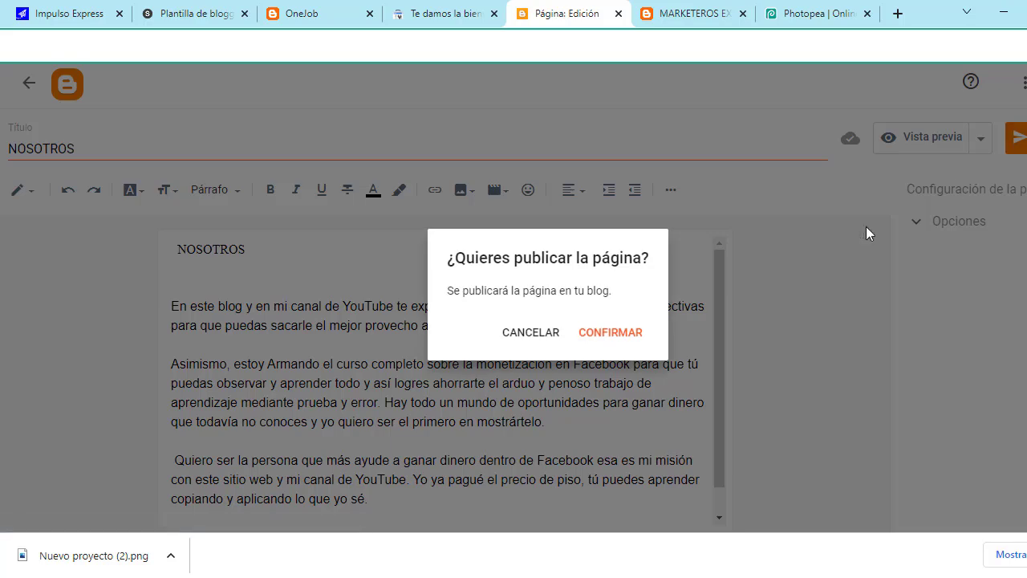
left_click(623, 335)
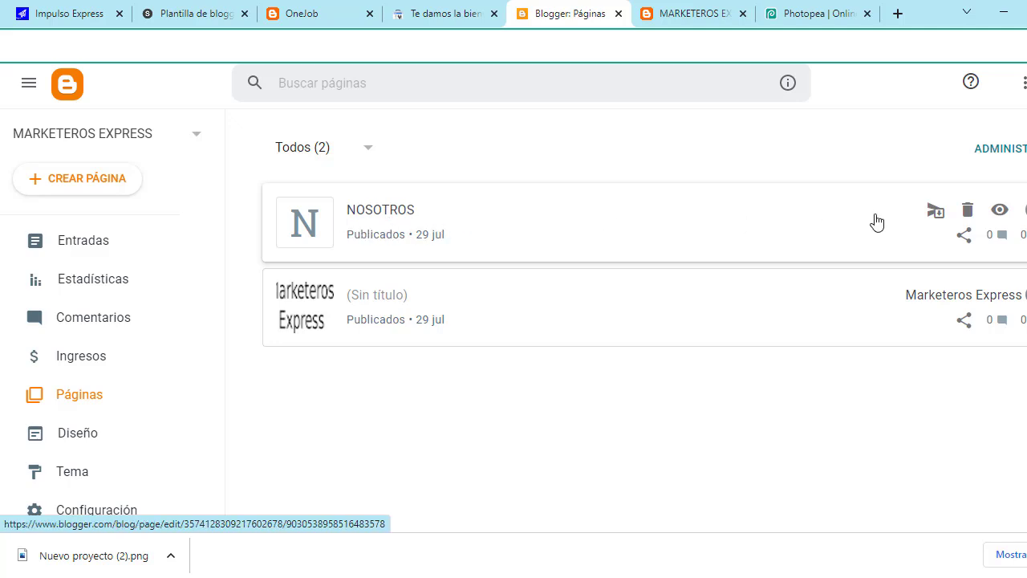
Step: View the published NOSOTROS page and copy its web address
left_click(999, 211)
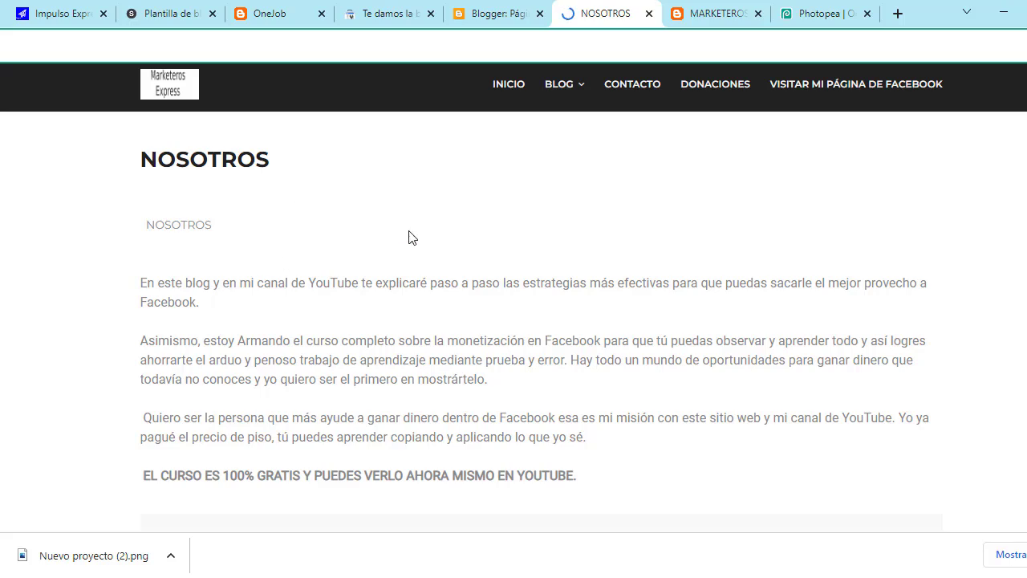
scroll(363, 317, "down", 10)
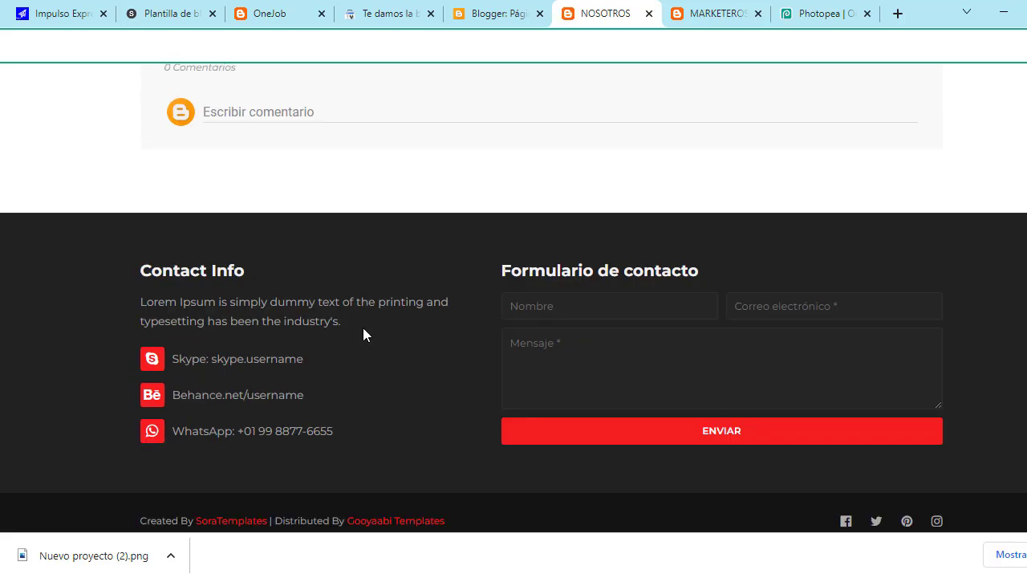
scroll(363, 325, "up", 10)
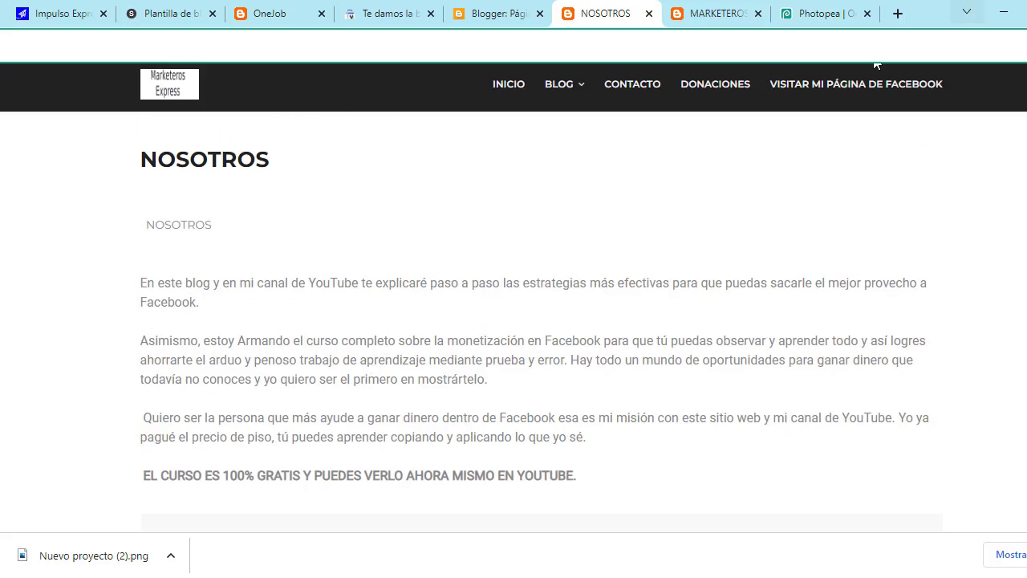
right_click(356, 61)
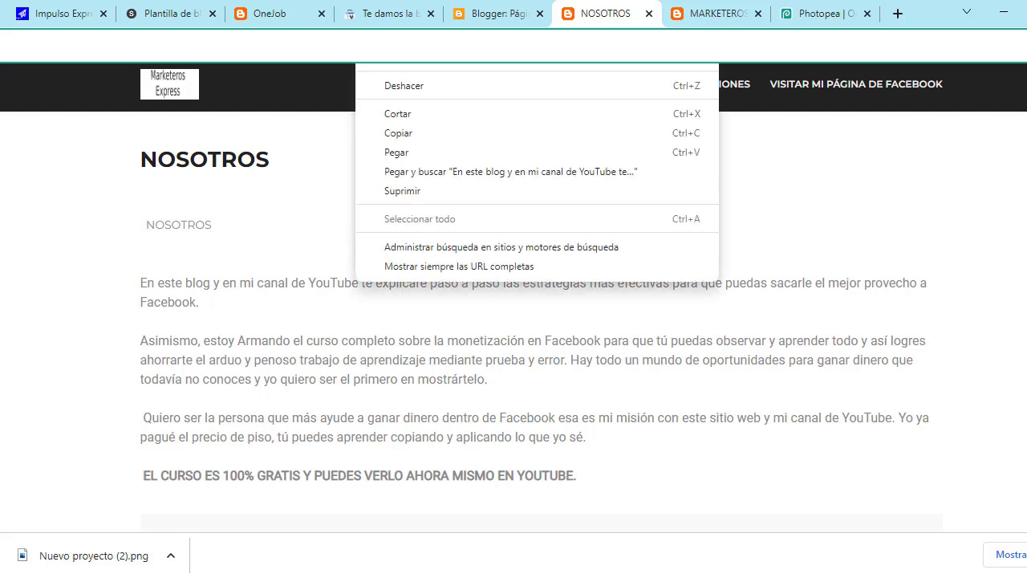
left_click(419, 134)
left_click(503, 8)
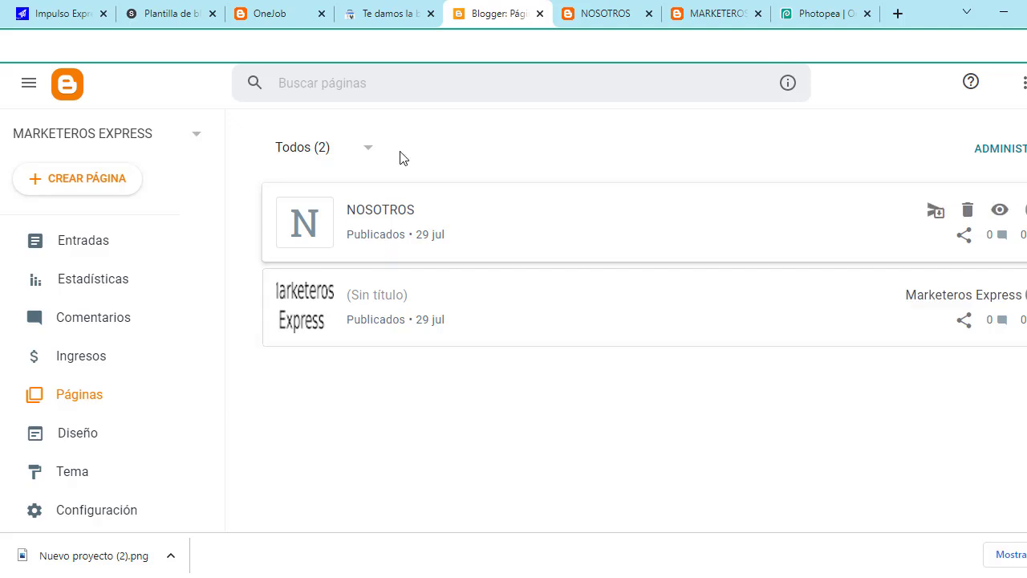
Step: From the Diseño layout, open the Main Menu gadget's Configurar Lista de vínculos dialog
left_click(88, 445)
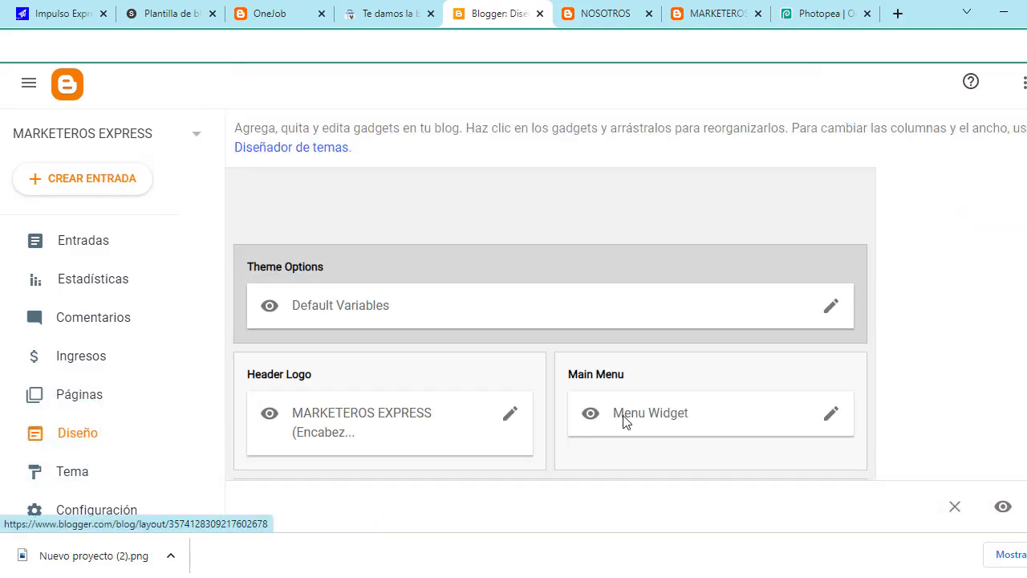
scroll(626, 419, "down", 2)
scroll(554, 382, "down", 1)
scroll(560, 379, "up", 1)
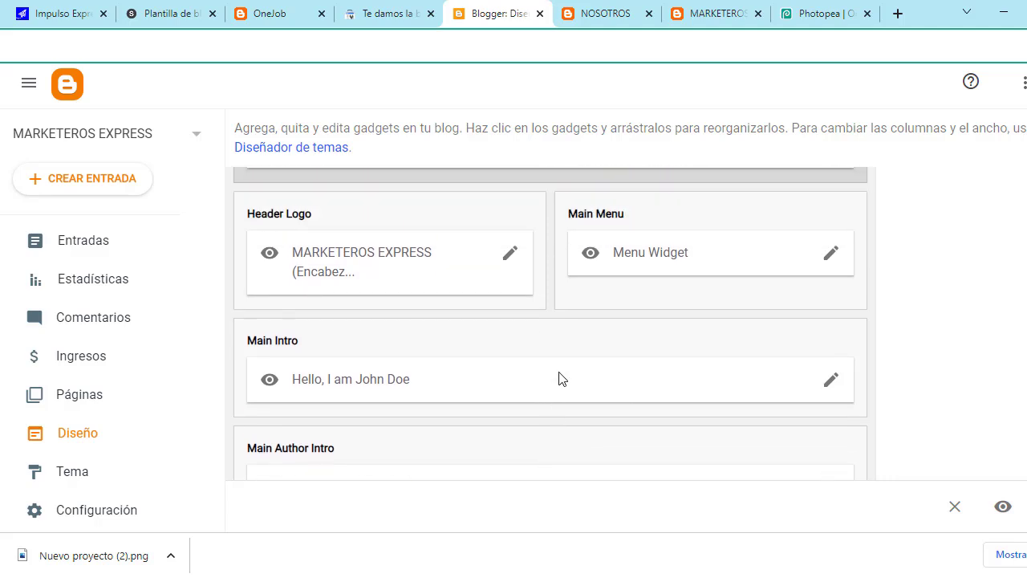
left_click(836, 256)
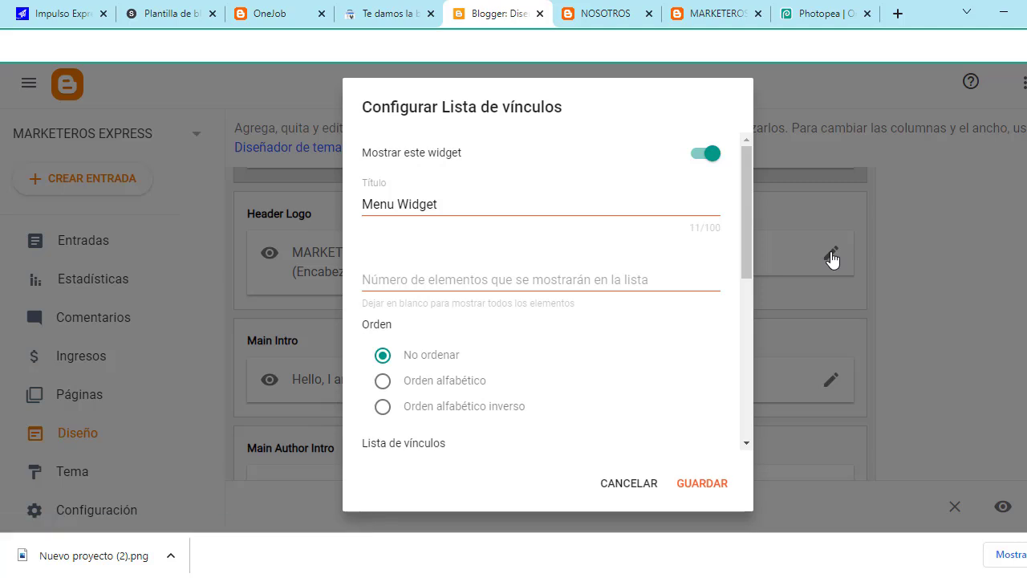
scroll(682, 229, "down", 5)
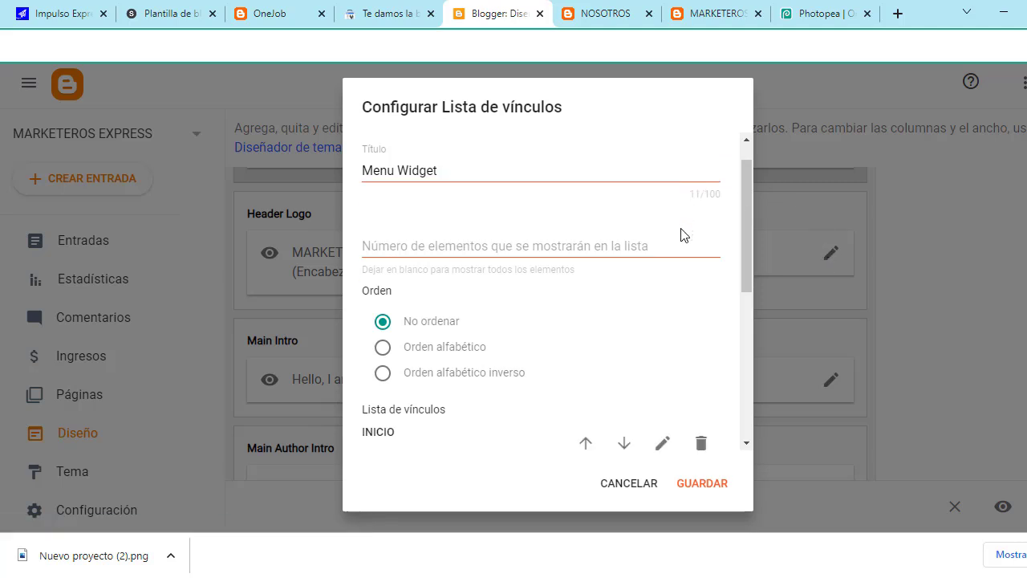
scroll(448, 305, "down", 1)
scroll(454, 261, "up", 1)
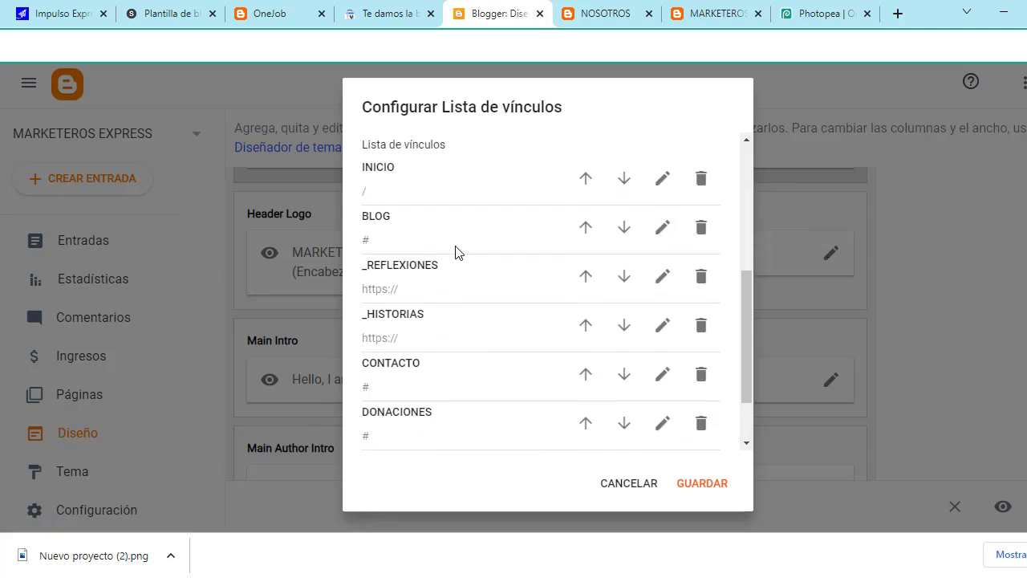
scroll(470, 277, "down", 1)
scroll(466, 357, "up", 1)
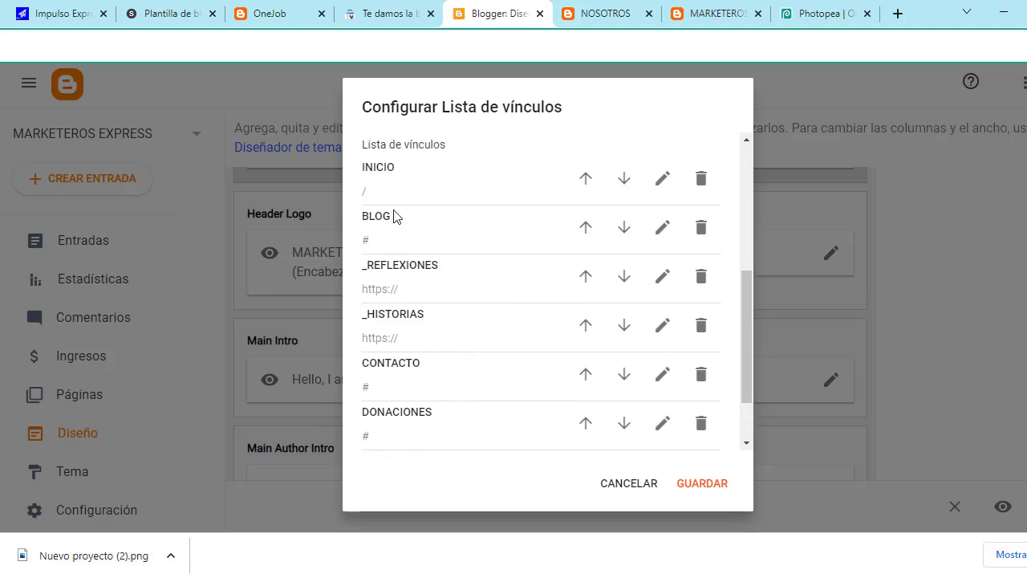
scroll(394, 217, "down", 1)
scroll(521, 375, "up", 1)
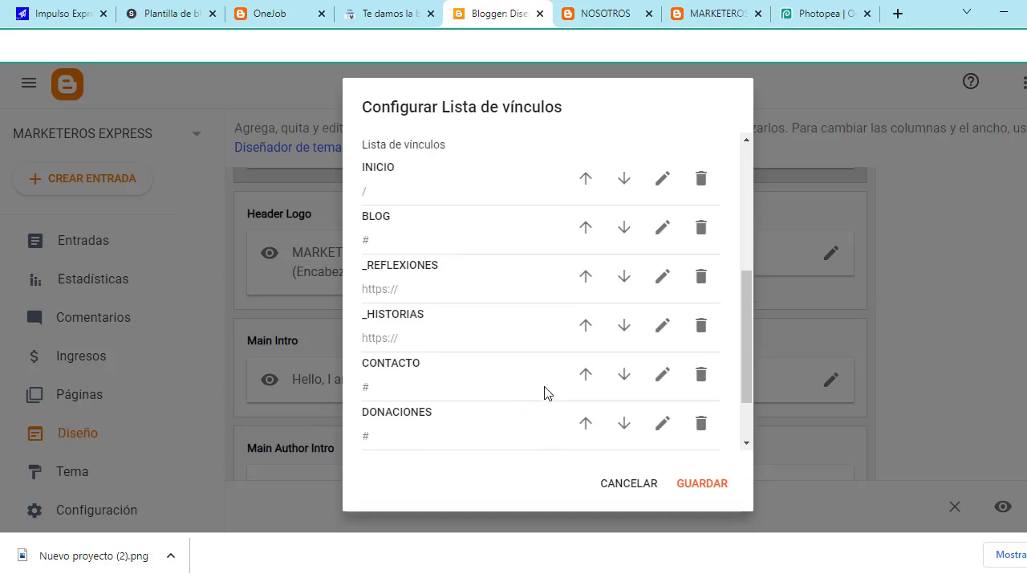
scroll(546, 392, "down", 1)
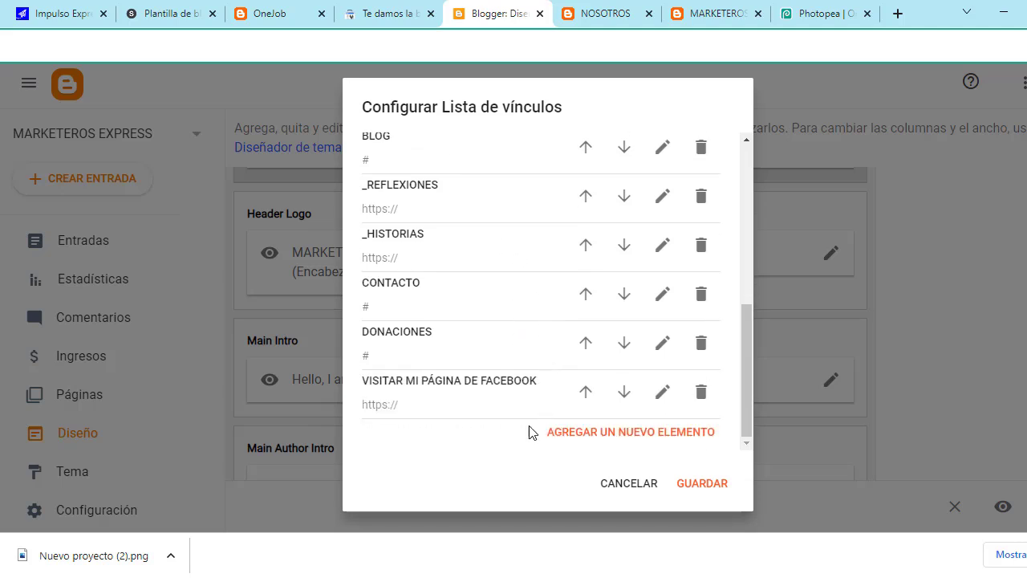
Step: Add a new NOSOTROS entry to the menu's link list
left_click(666, 435)
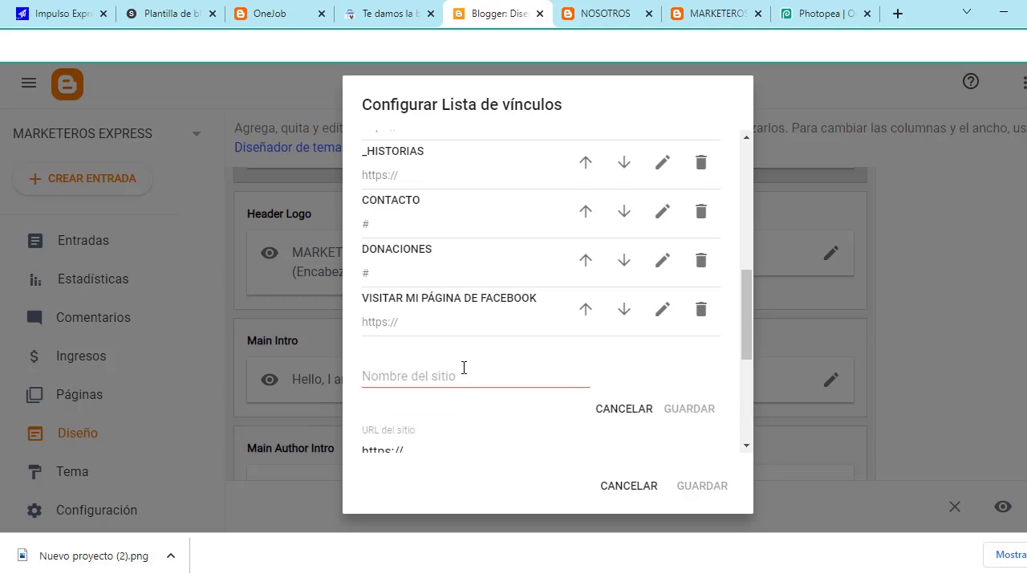
left_click(489, 384)
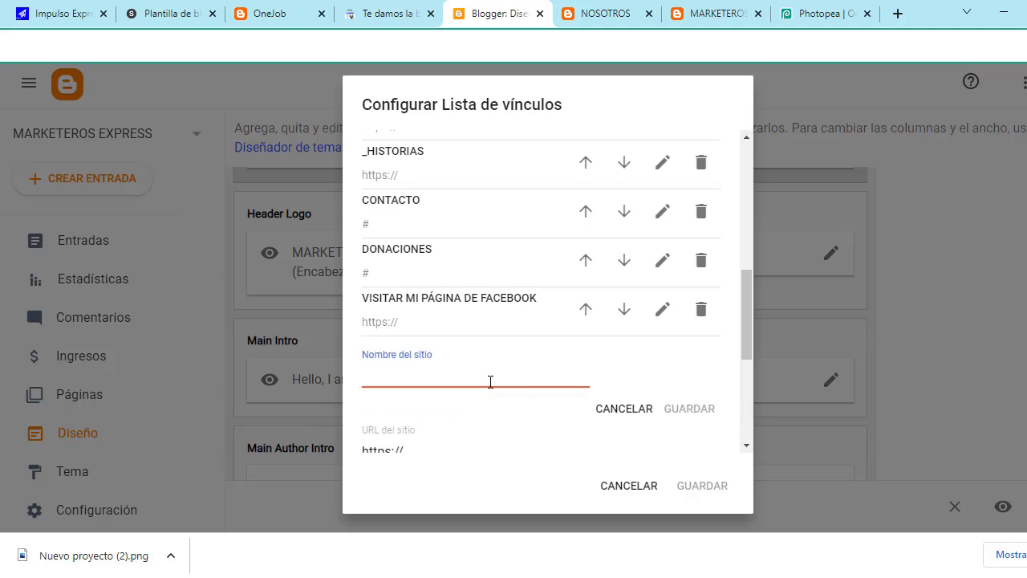
type("NOSOTROS")
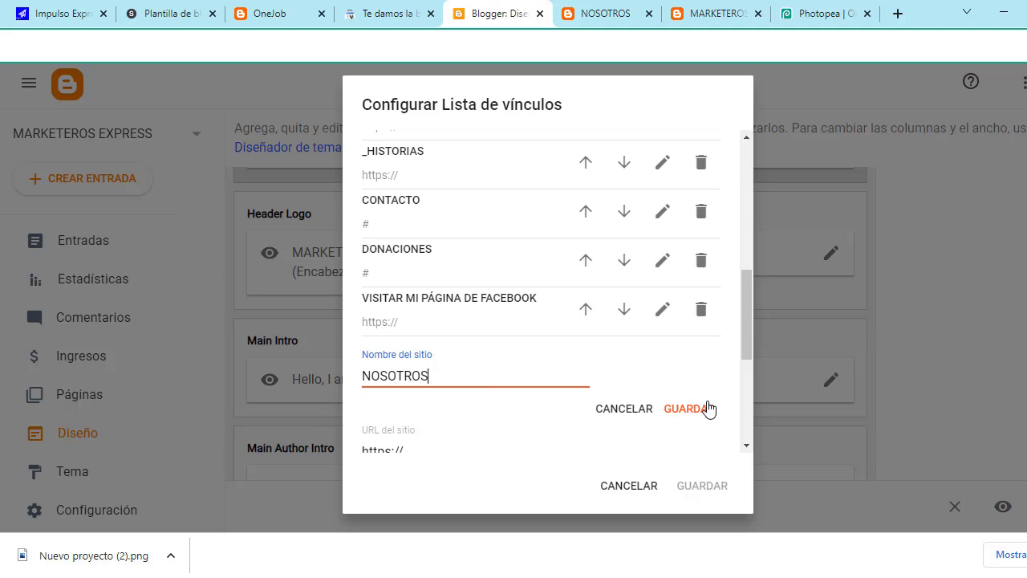
left_click(706, 410)
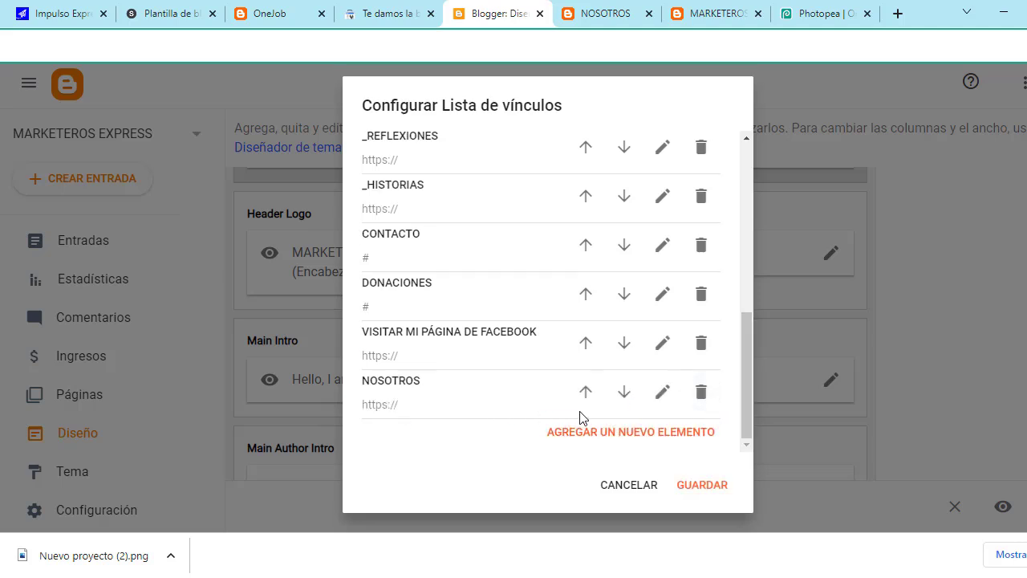
Step: Set the NOSOTROS link's URL to the copied nosotros page address and save the widget
left_click(661, 392)
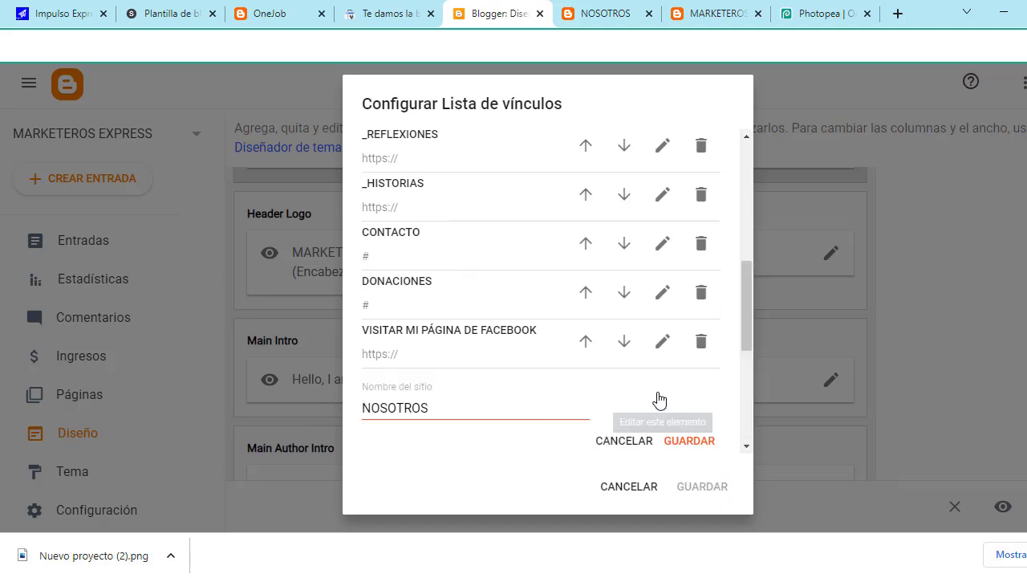
scroll(479, 357, "down", 2)
left_click_drag(412, 323, 351, 329)
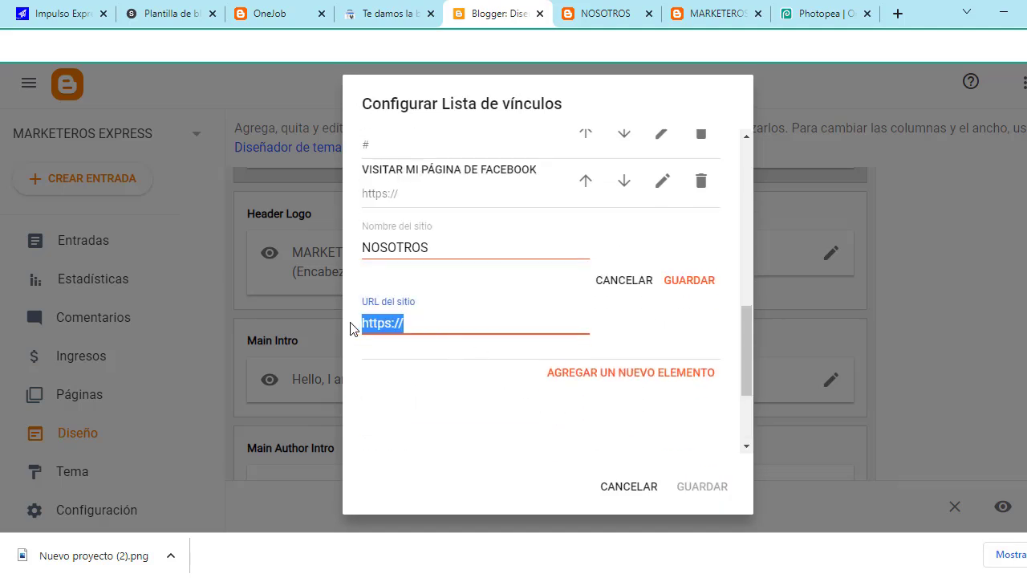
left_click(440, 324)
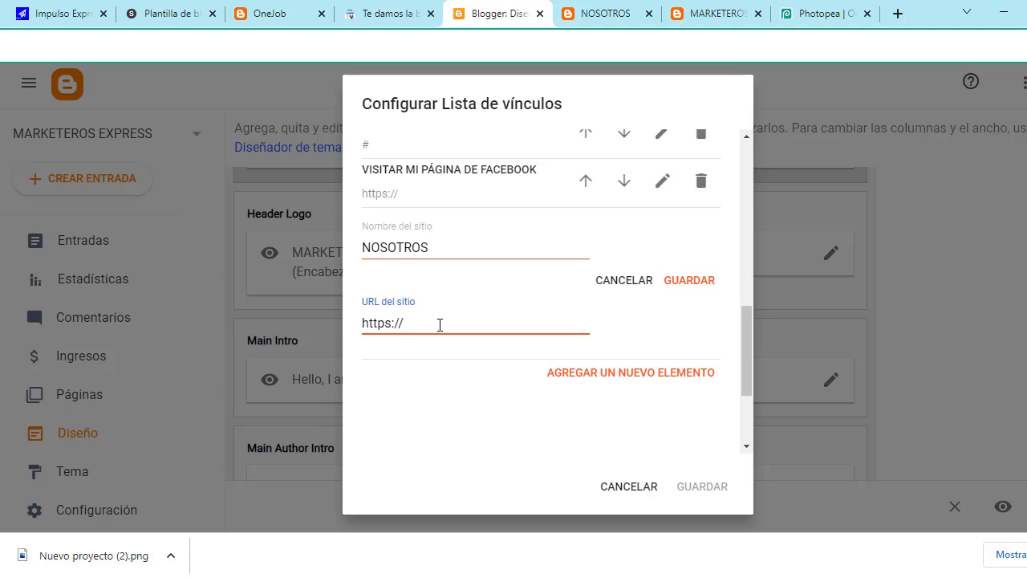
key("BackSpace")
key("BackSpace")
key("BackSpace")
key("BackSpace")
key("BackSpace")
key("BackSpace")
key("BackSpace")
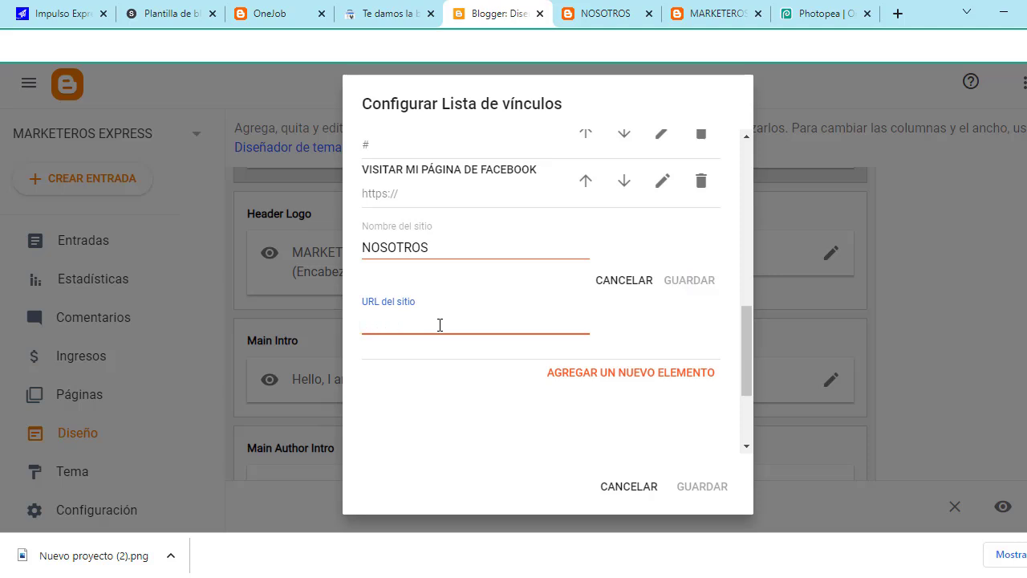
key("ctrl+v")
left_click(678, 326)
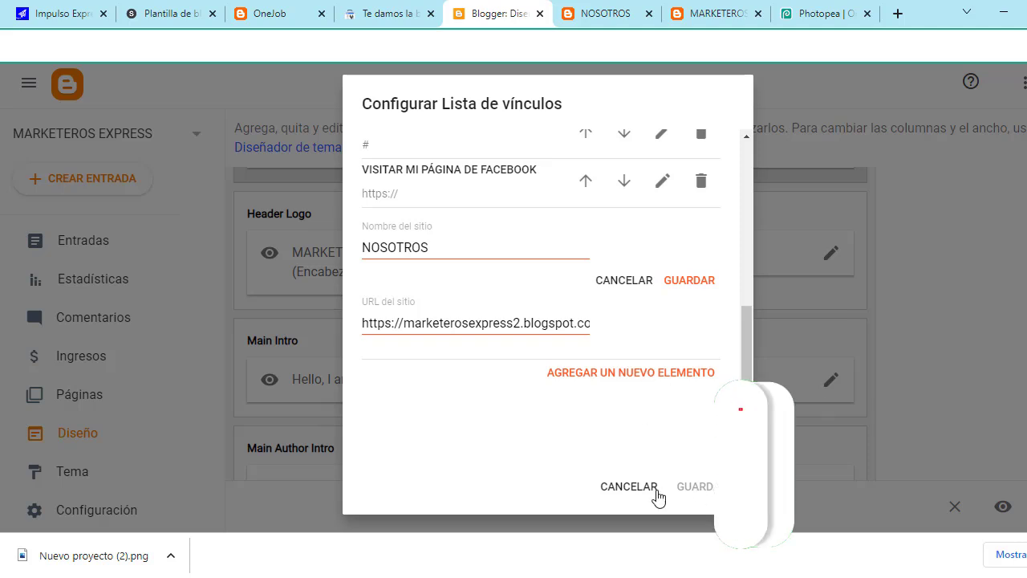
left_click(691, 280)
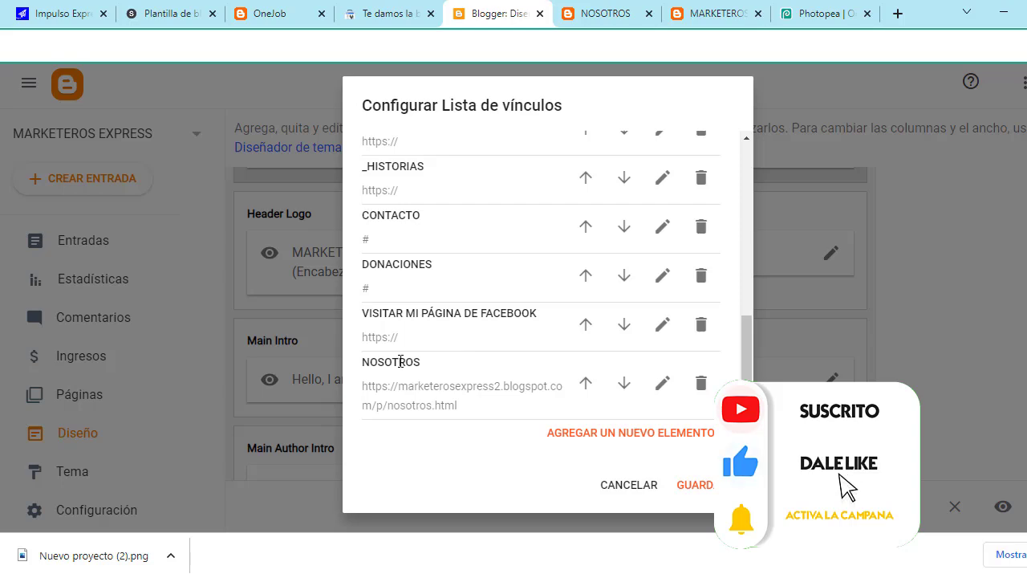
left_click(695, 486)
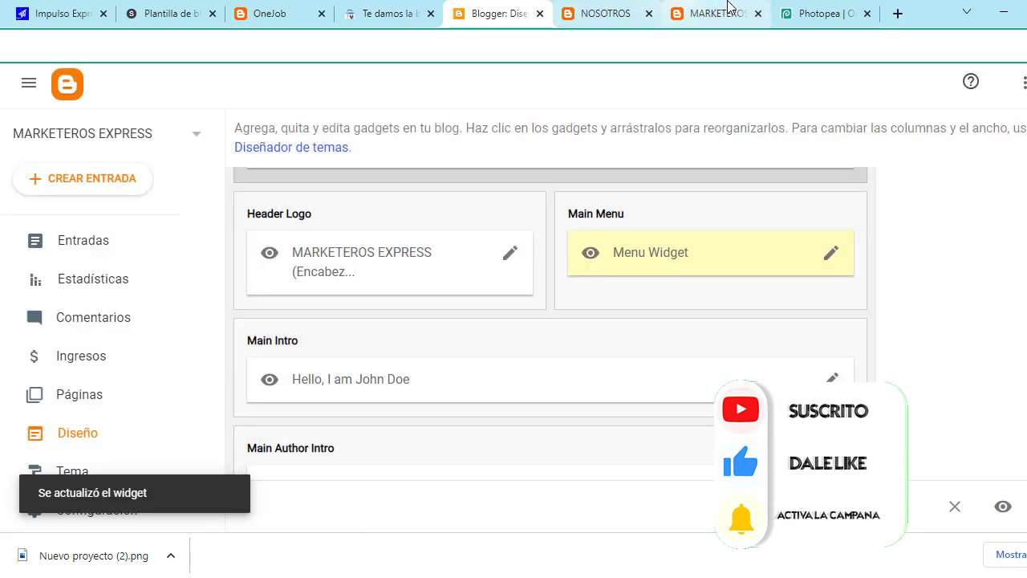
left_click(718, 13)
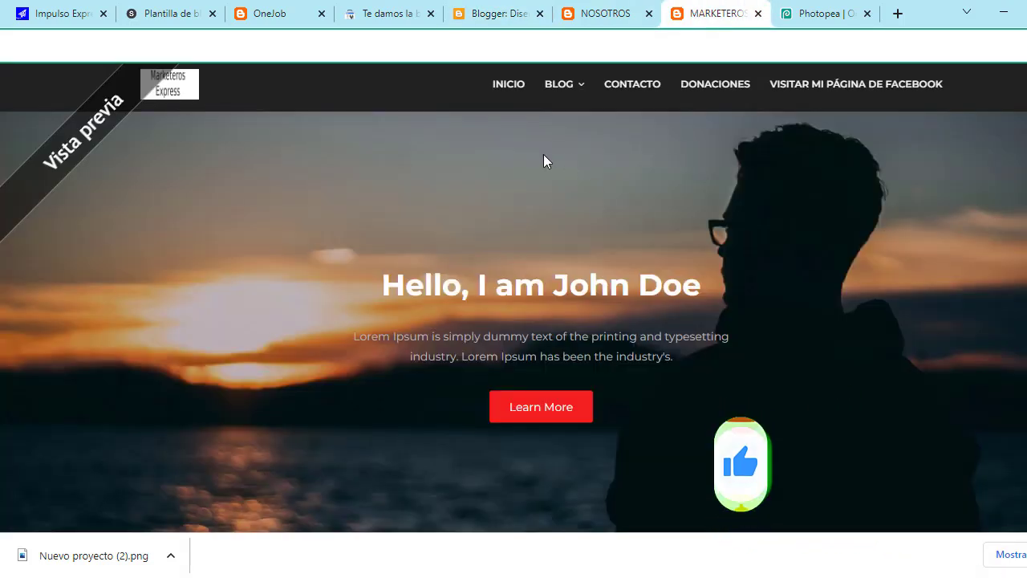
Step: Reload the blog and check that the NOSOTROS menu link opens its page
key("F5")
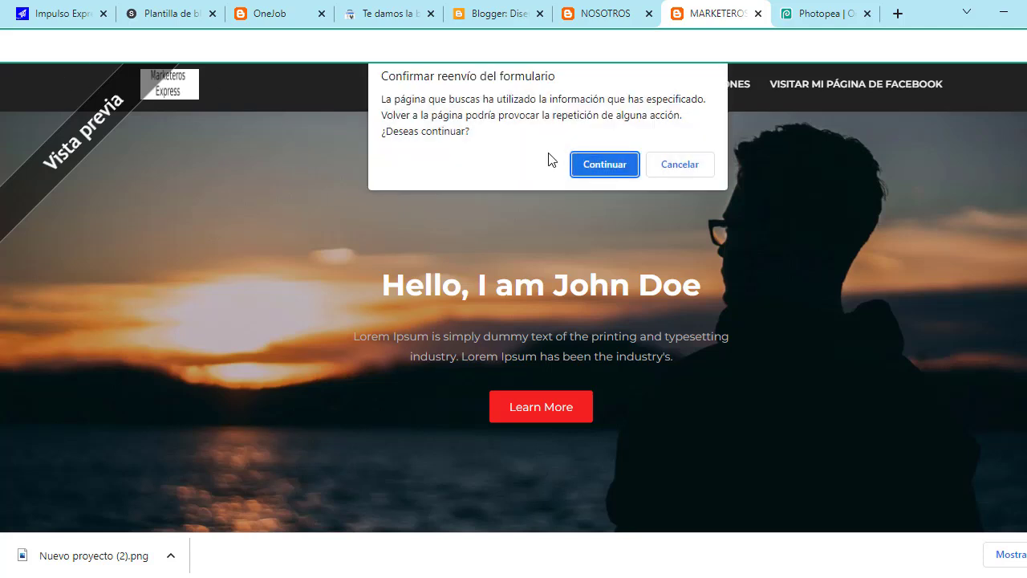
left_click(606, 165)
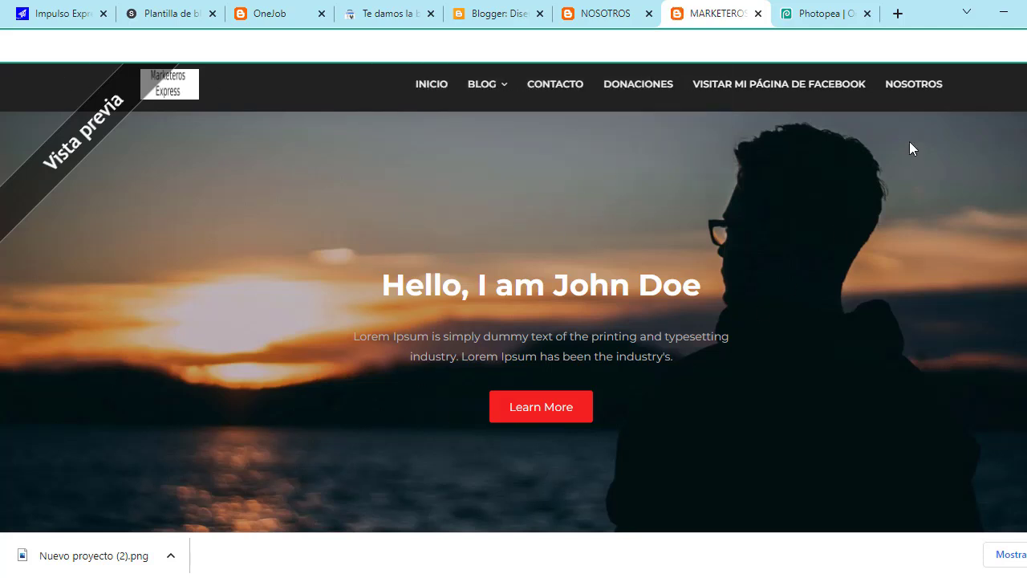
left_click(923, 85)
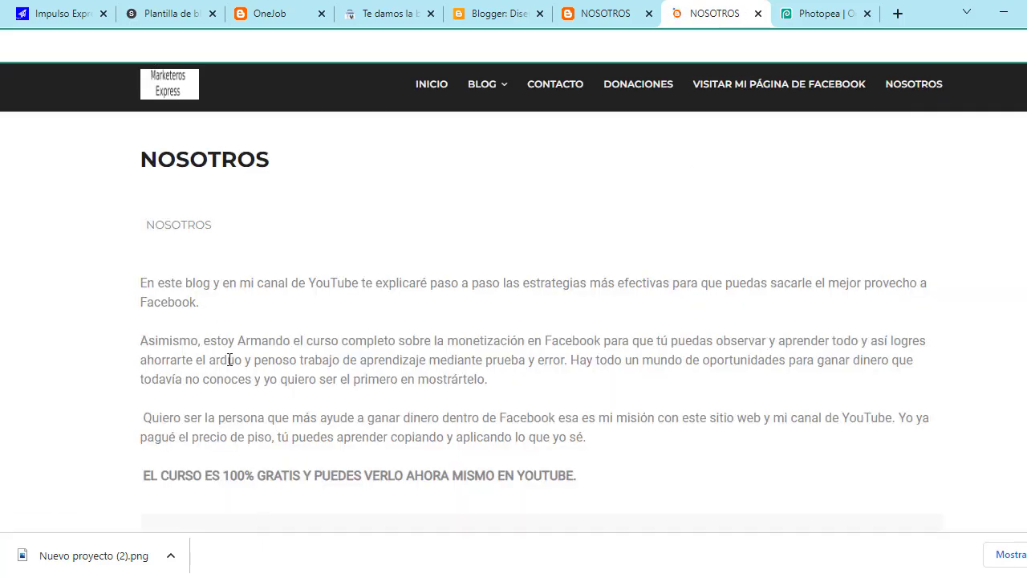
scroll(378, 326, "down", 5)
scroll(404, 367, "up", 5)
left_click(501, 19)
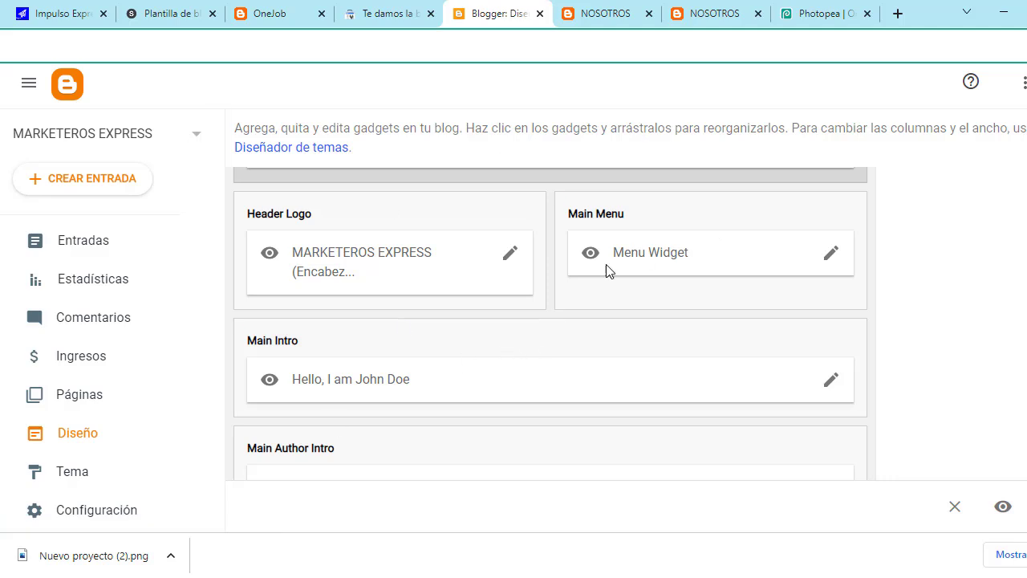
Step: On the blog home page, select the hero greeting heading and Lorem Ipsum paragraph
scroll(548, 337, "down", 1)
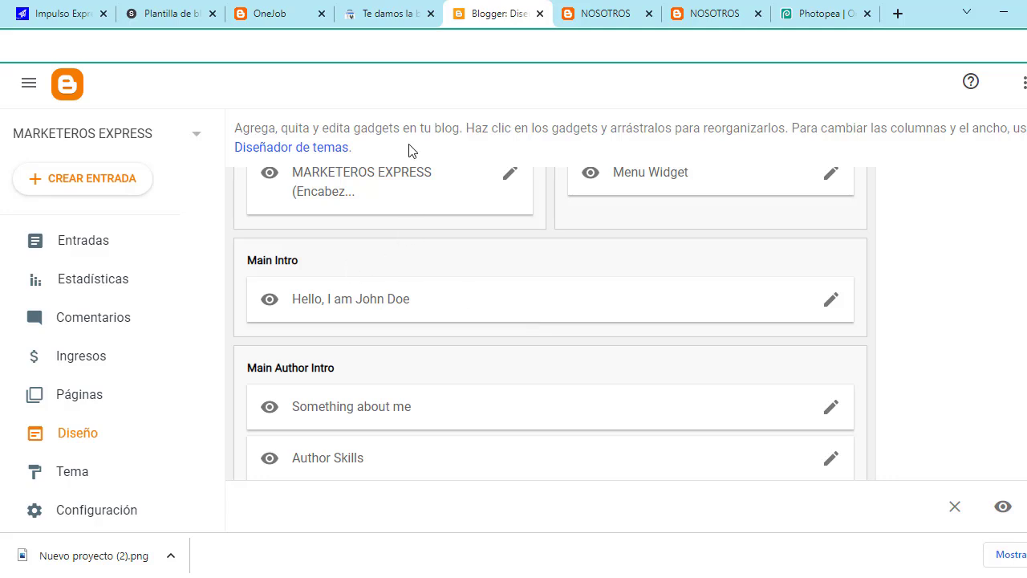
left_click(588, 6)
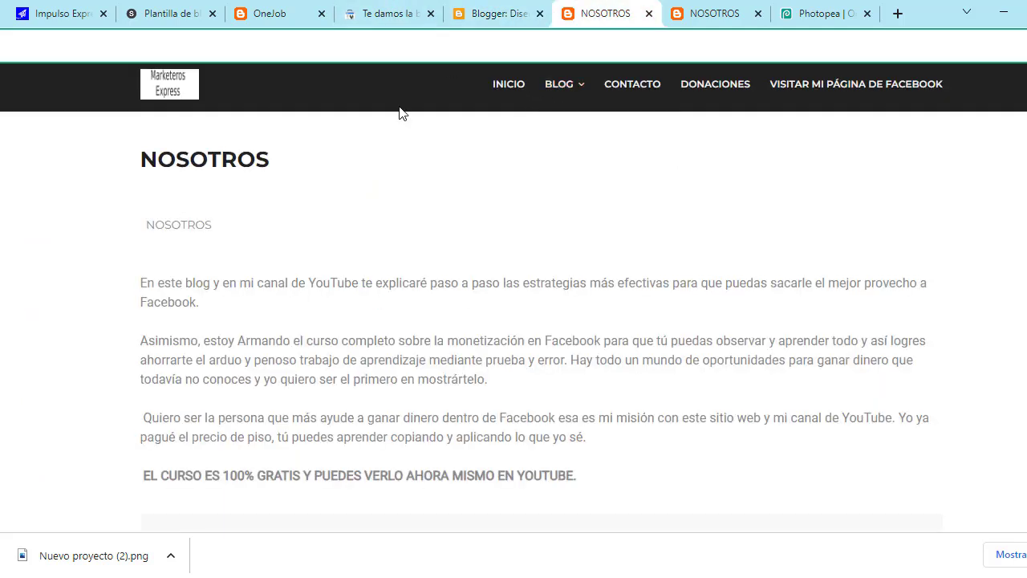
left_click(507, 88)
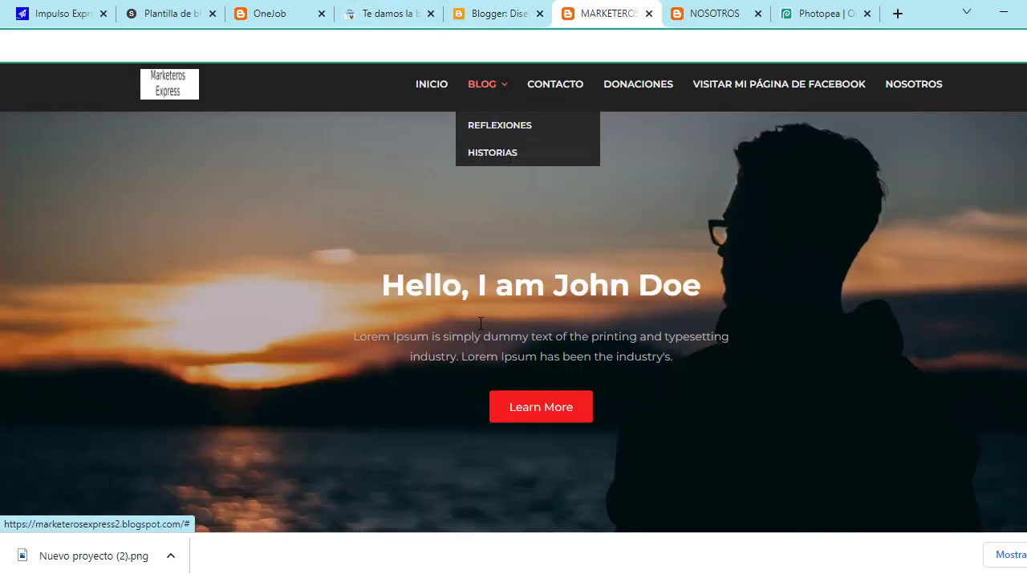
left_click_drag(379, 286, 723, 287)
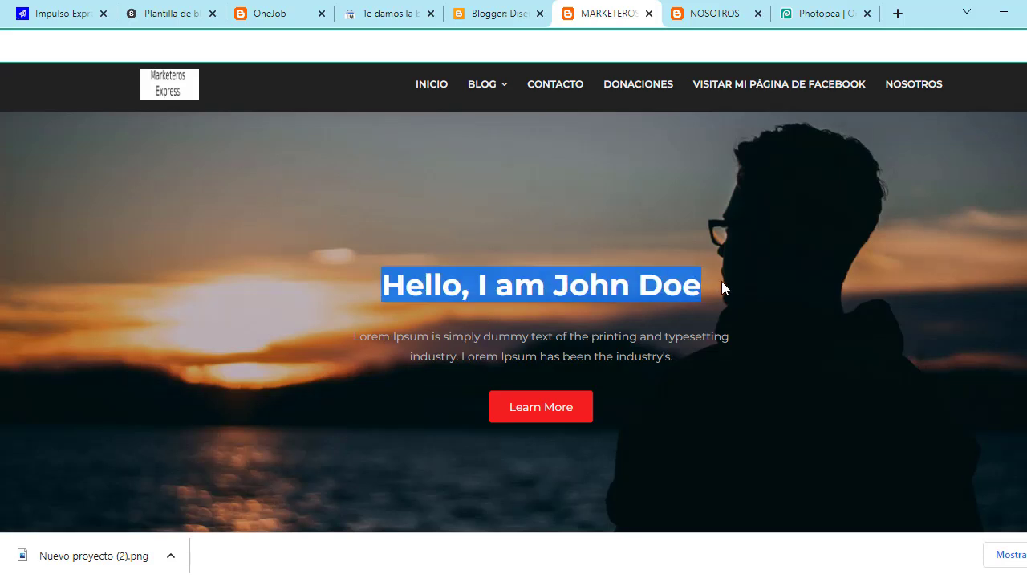
left_click_drag(359, 347, 667, 353)
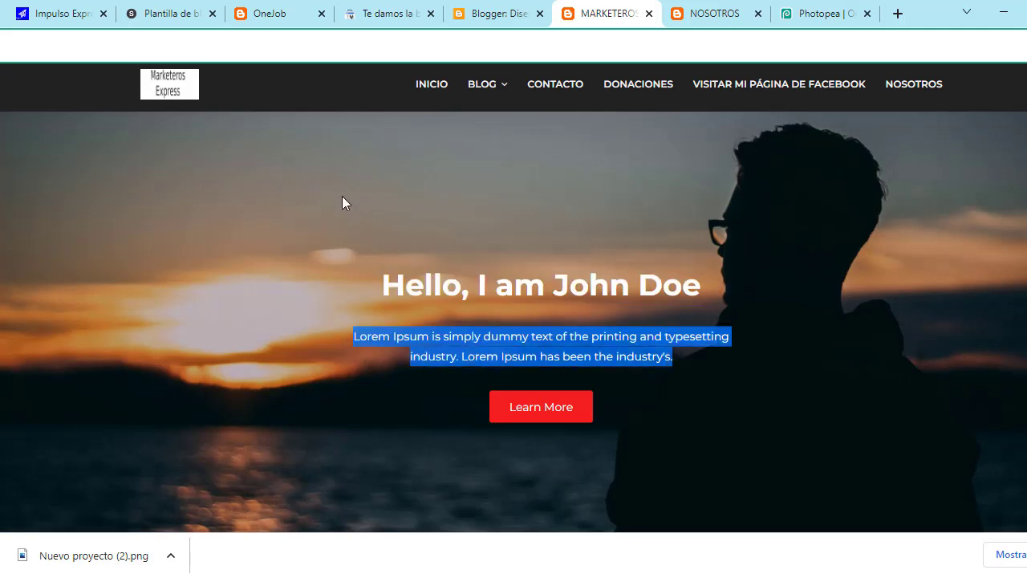
left_click(478, 8)
Step: Replace the Main Intro gadget's greeting title with a welcome title containing the author's name
scroll(460, 323, "up", 1)
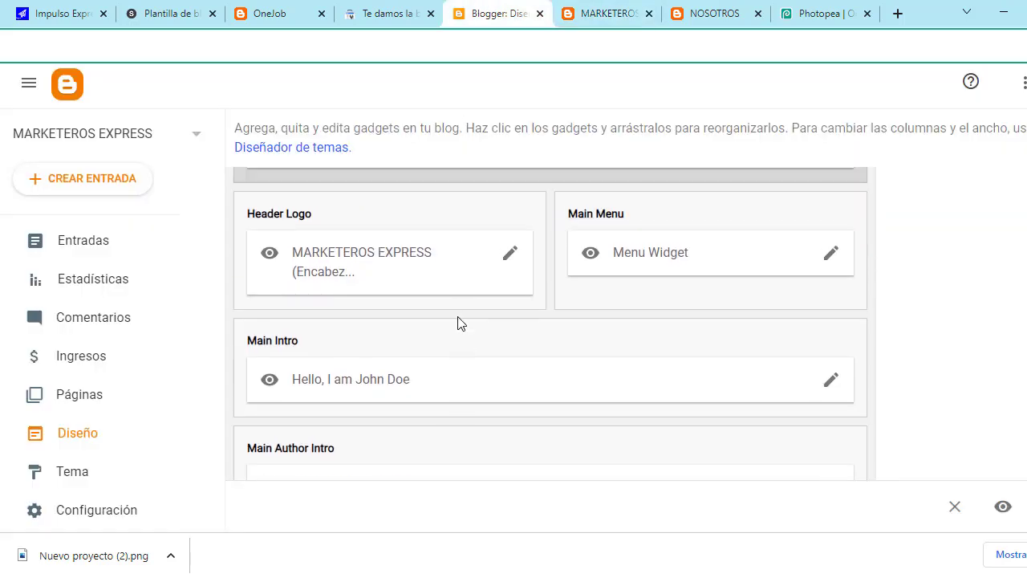
scroll(460, 323, "down", 1)
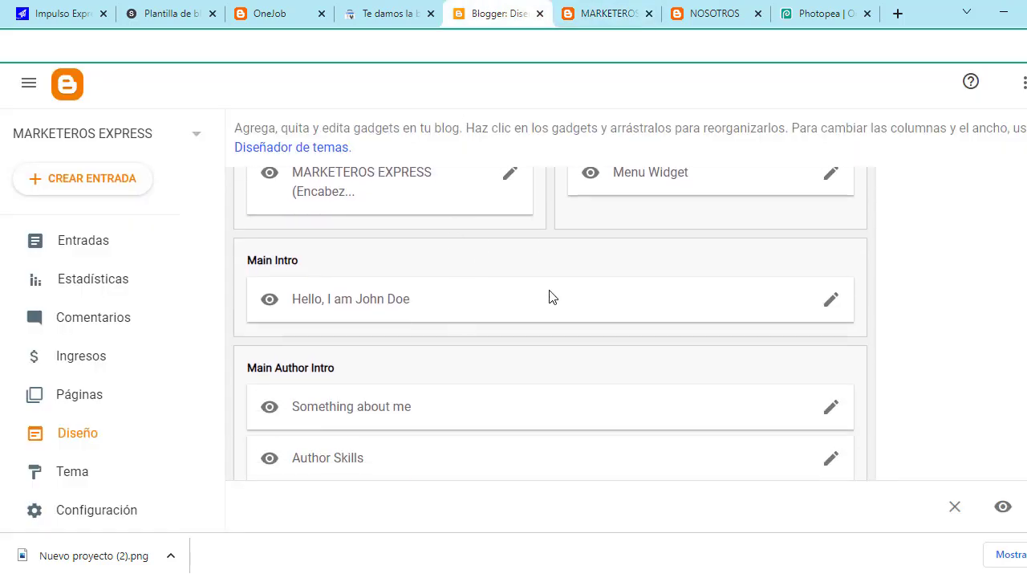
left_click(832, 305)
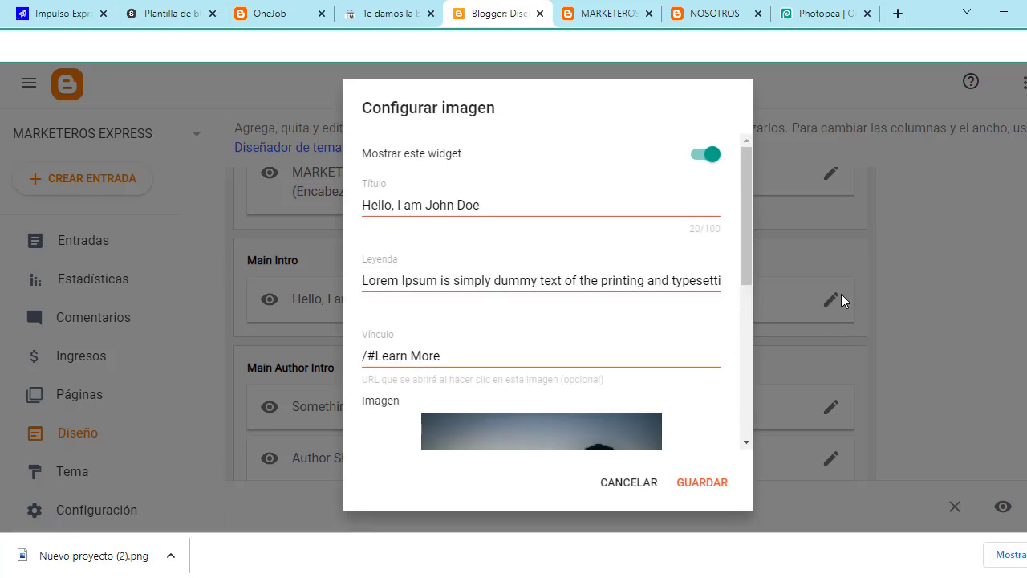
scroll(442, 239, "down", 1)
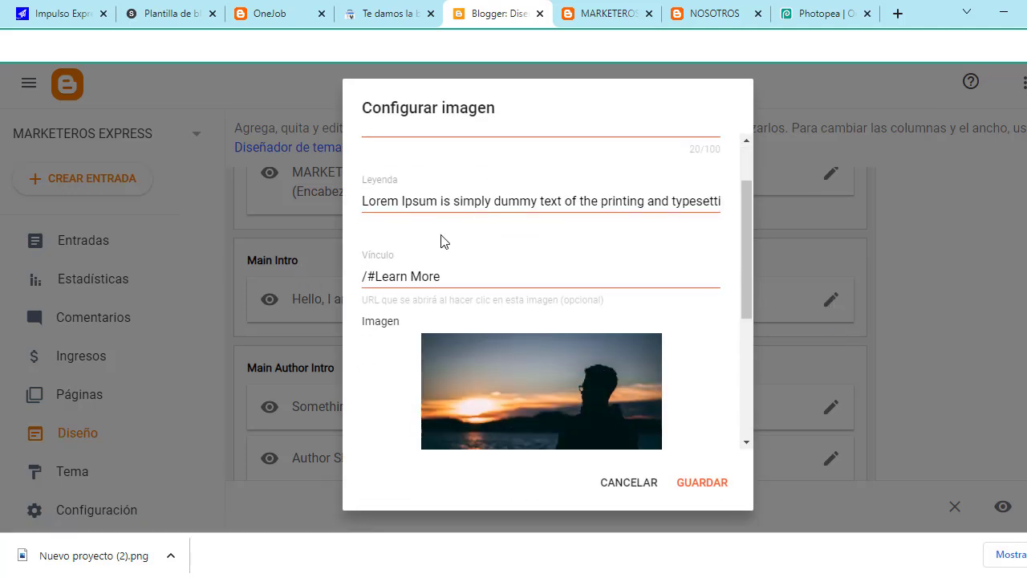
scroll(456, 235, "up", 1)
left_click(511, 201)
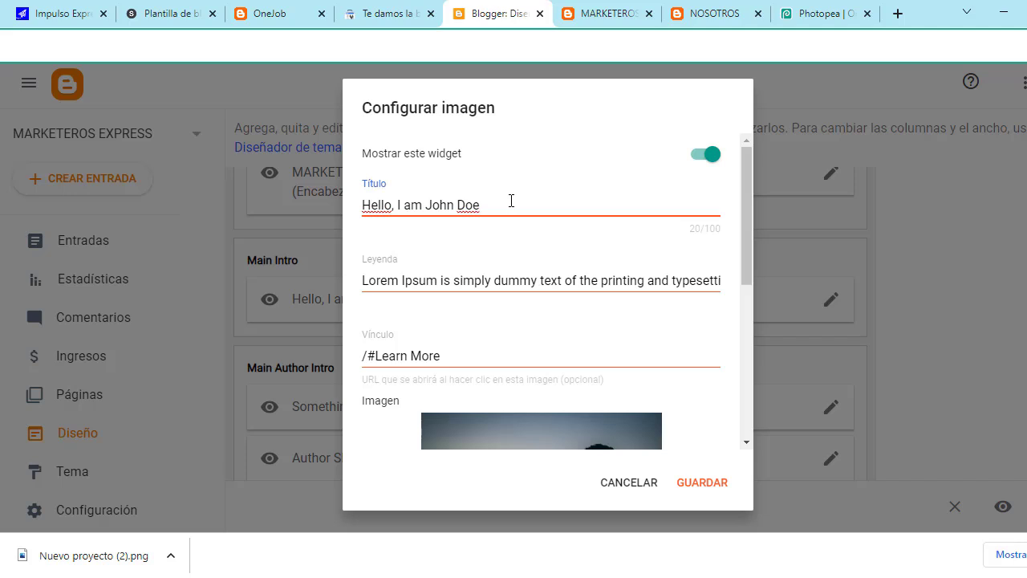
key("BackSpace")
key("BackSpace")
key("BackSpace")
key("BackSpace")
key("BackSpace")
key("BackSpace")
key("BackSpace")
key("BackSpace")
key("BackSpace")
key("BackSpace")
key("BackSpace")
key("BackSpace")
key("BackSpace")
key("BackSpace")
key("BackSpace")
key("BackSpace")
key("BackSpace")
key("BackSpace")
key("BackSpace")
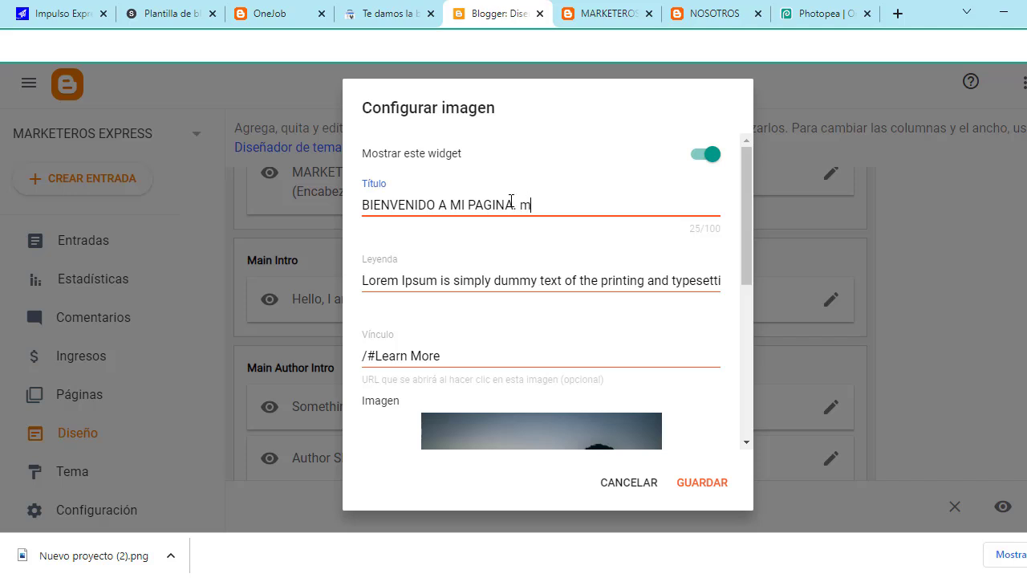
type("NOMBRE ES JUAN PER")
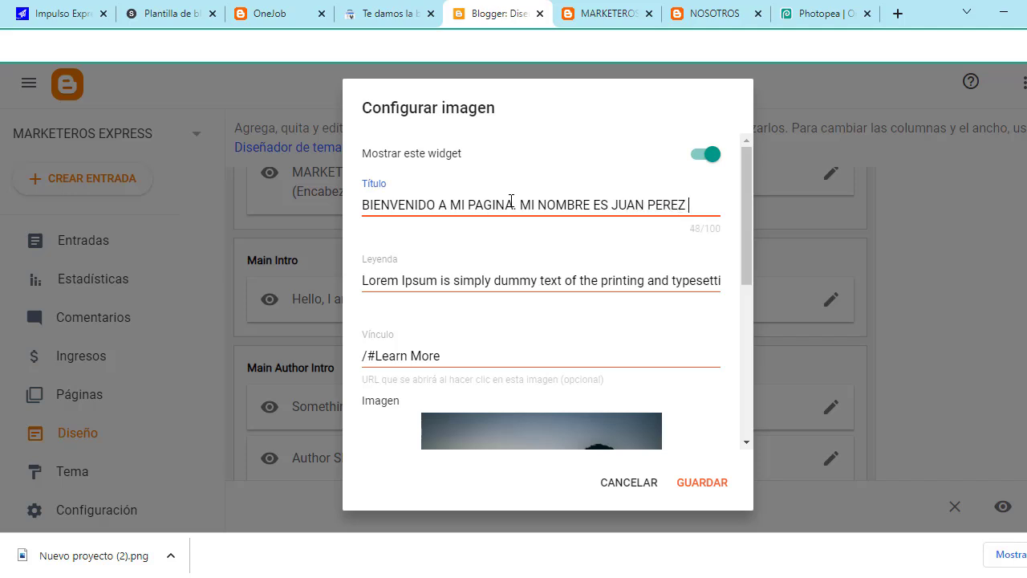
type("EZ")
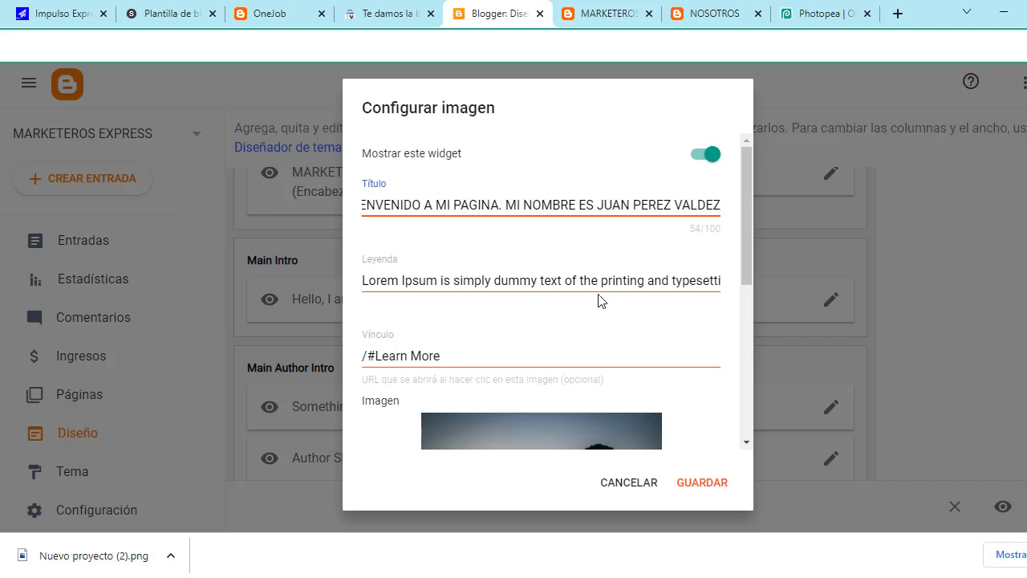
Step: Change the image caption to SOY CREADOR DE CONTENIDO and save the widget
left_click(459, 286)
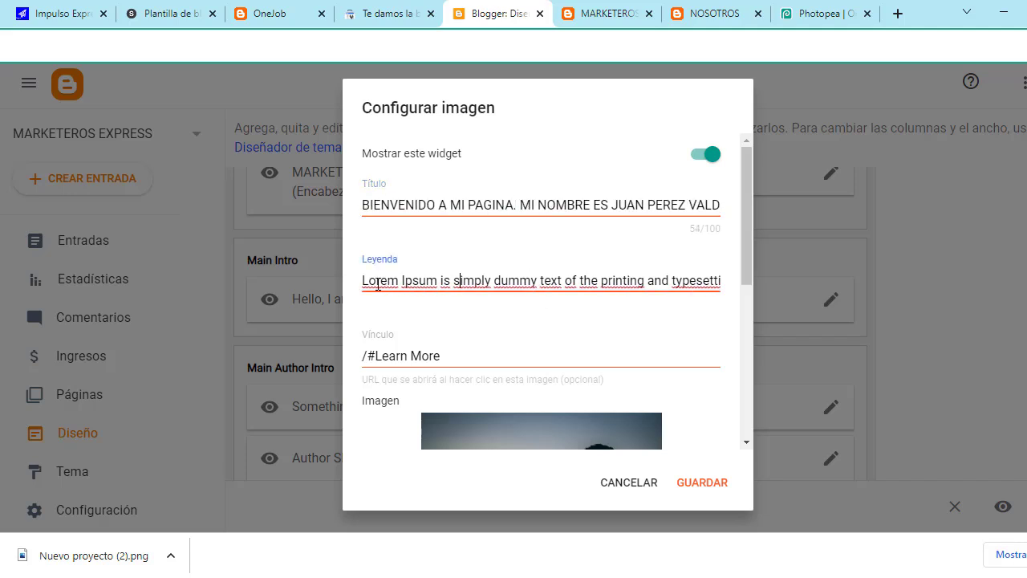
left_click_drag(363, 280, 730, 289)
key("BackSpace")
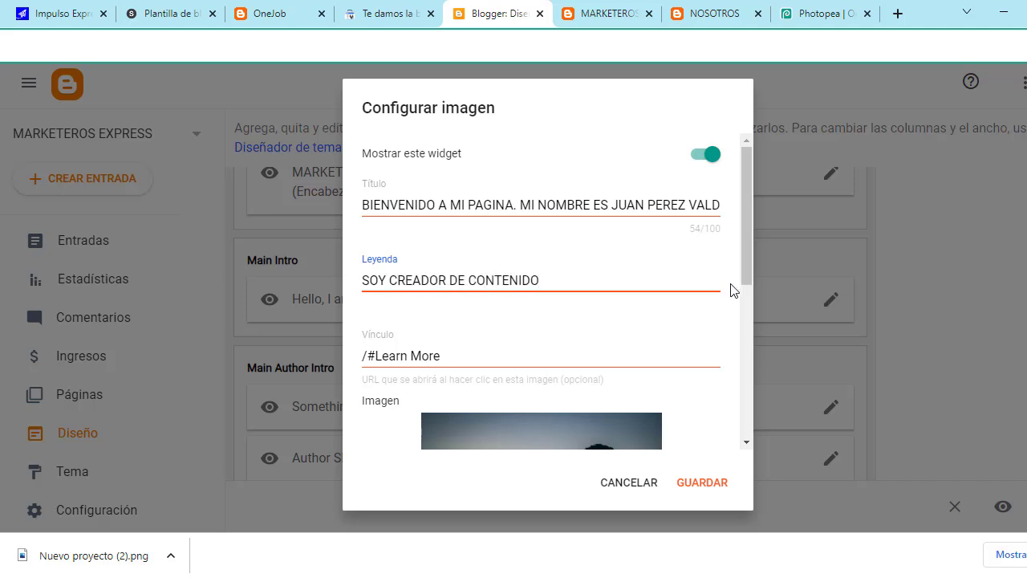
type("SOY CREADOR DE CONTENIDO")
scroll(528, 315, "down", 1)
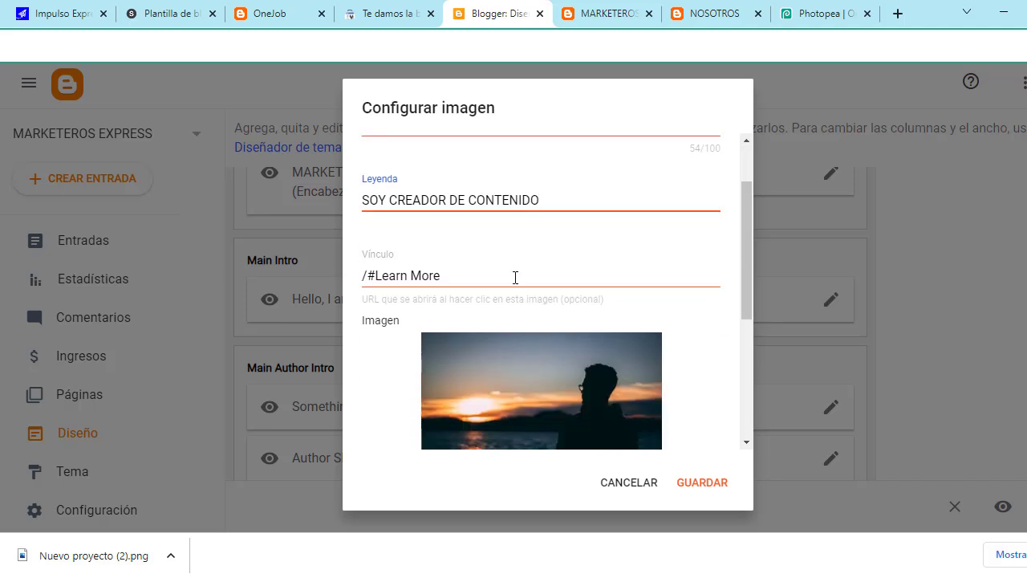
scroll(513, 277, "down", 4)
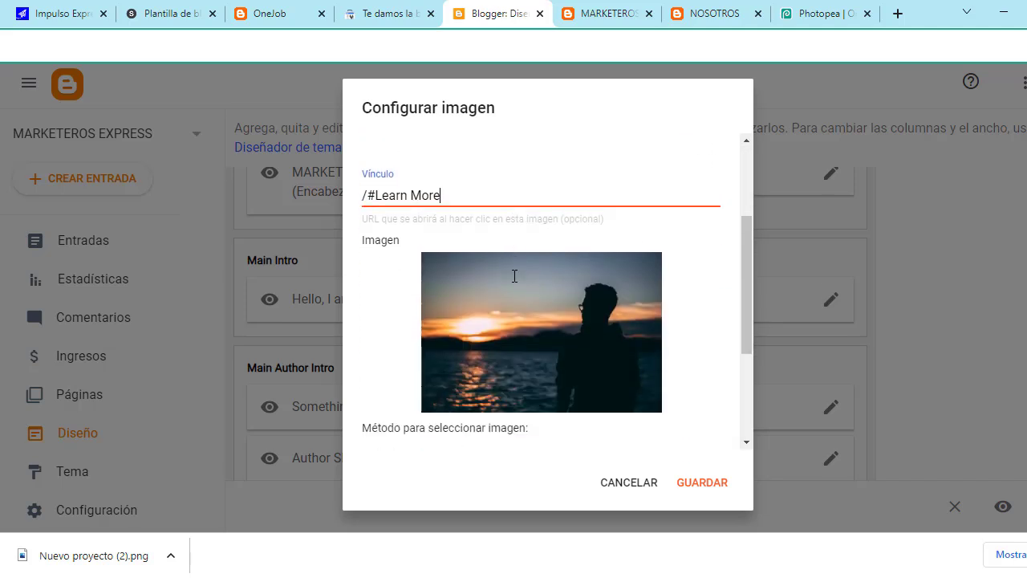
scroll(514, 296, "up", 3)
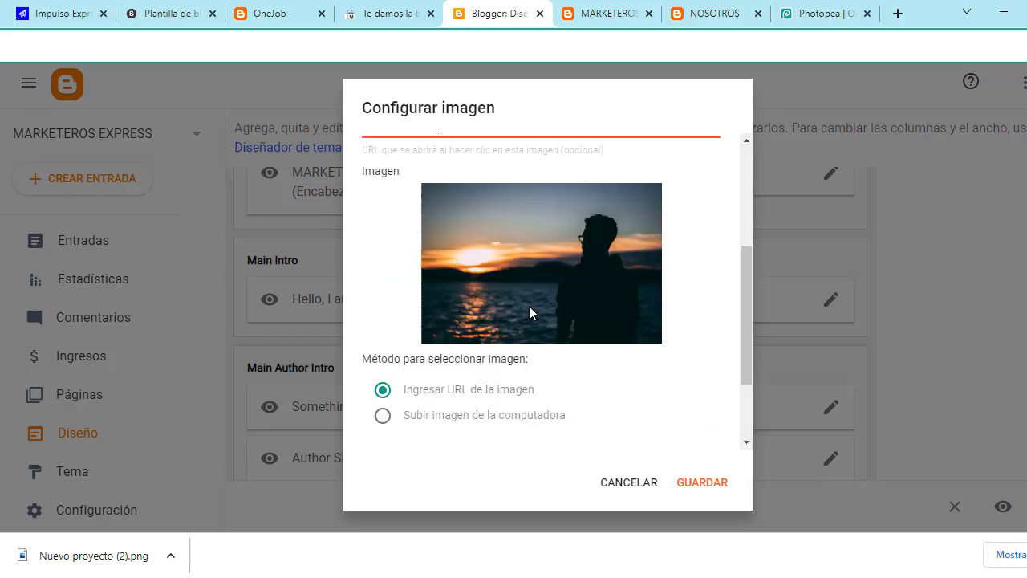
left_click(710, 498)
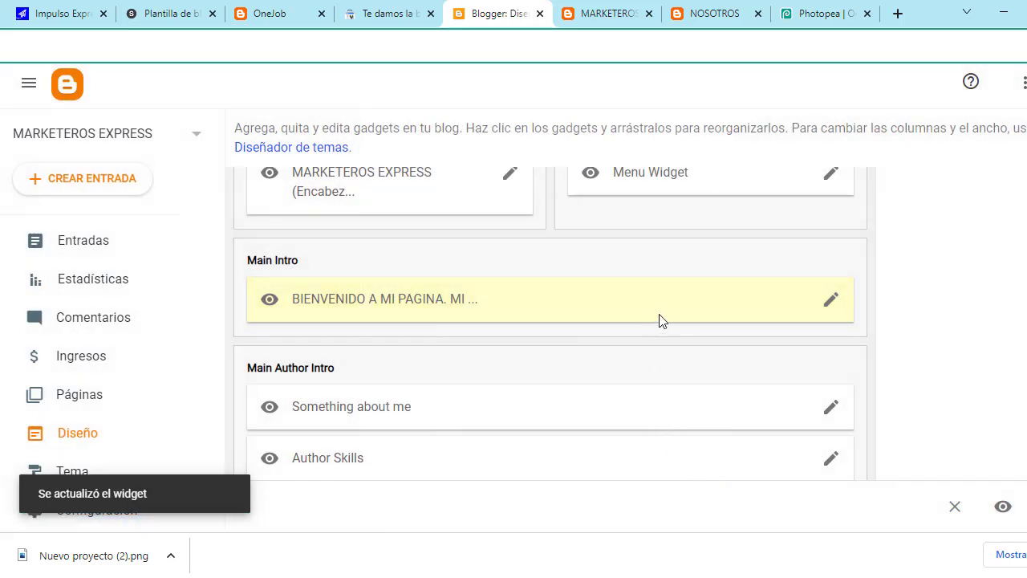
Step: On the live MARKETEROS blog, highlight the new welcome heading and the SOY CREADOR DE CONTENIDO subtitle
left_click(598, 10)
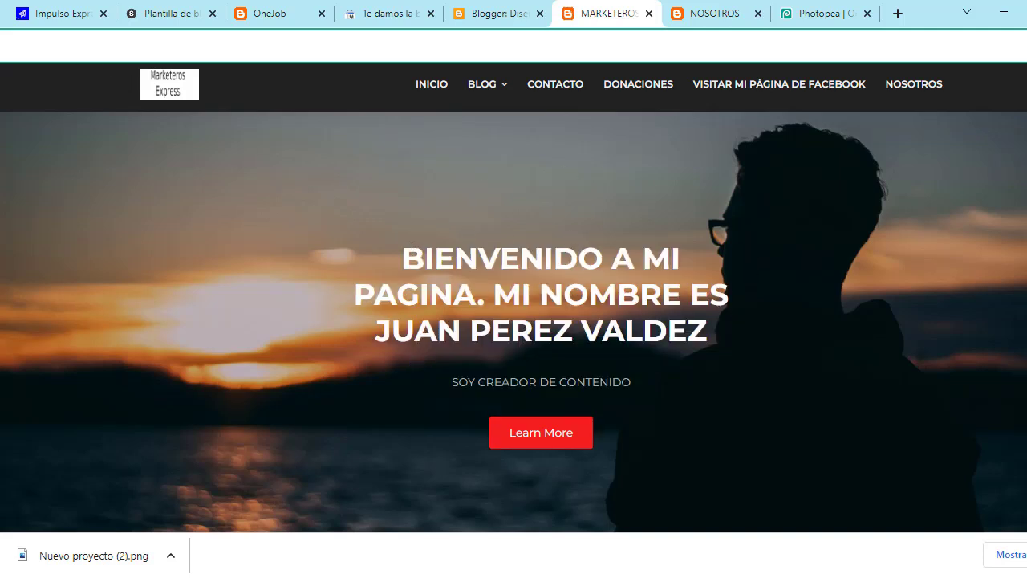
left_click_drag(412, 248, 719, 320)
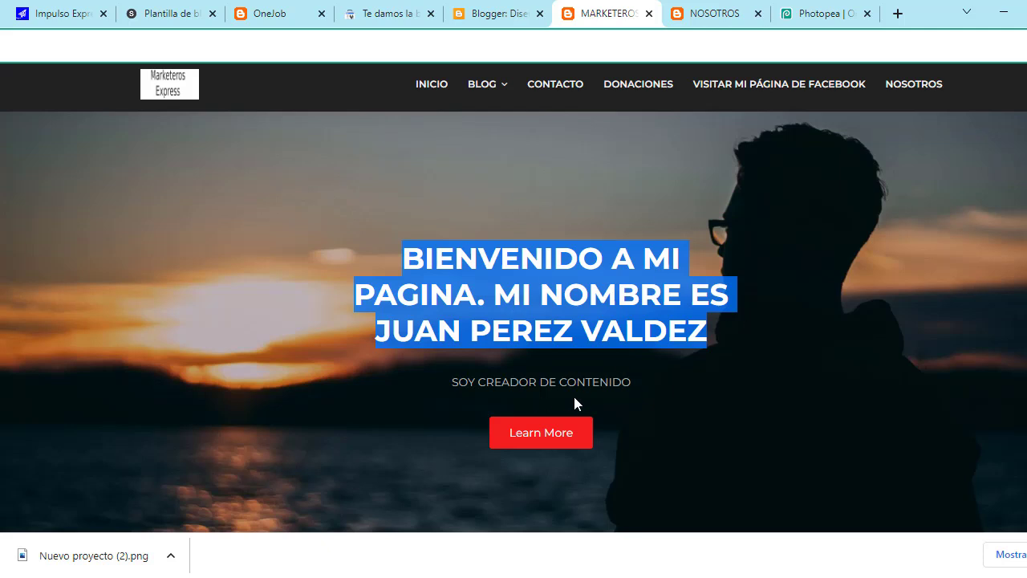
left_click_drag(451, 382, 668, 383)
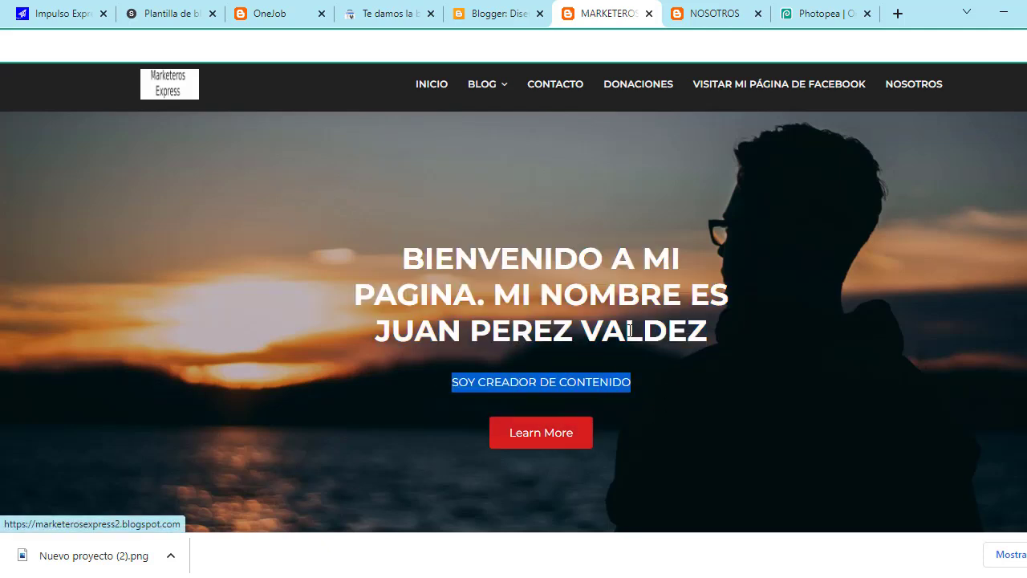
scroll(692, 305, "down", 1)
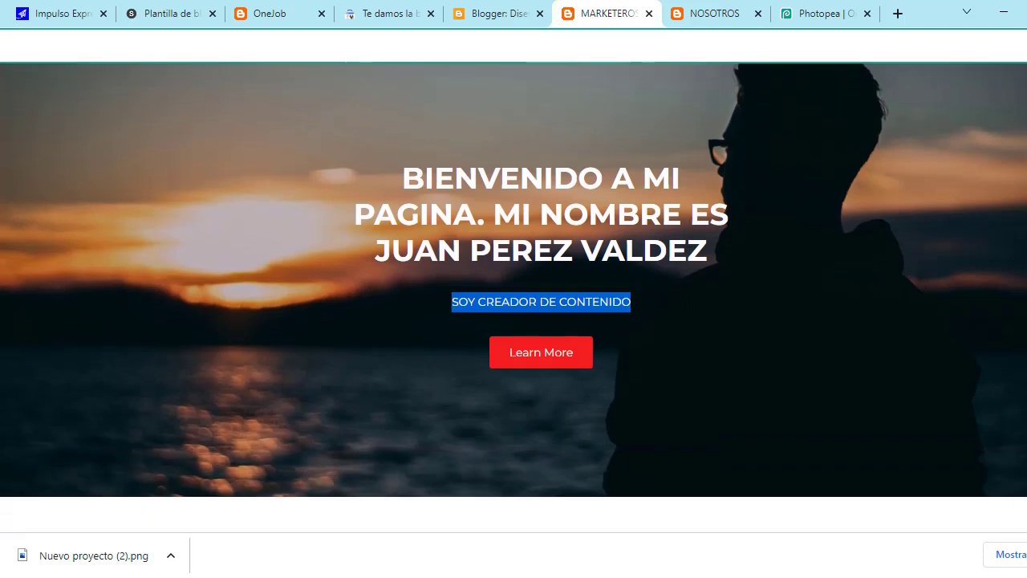
scroll(606, 323, "up", 1)
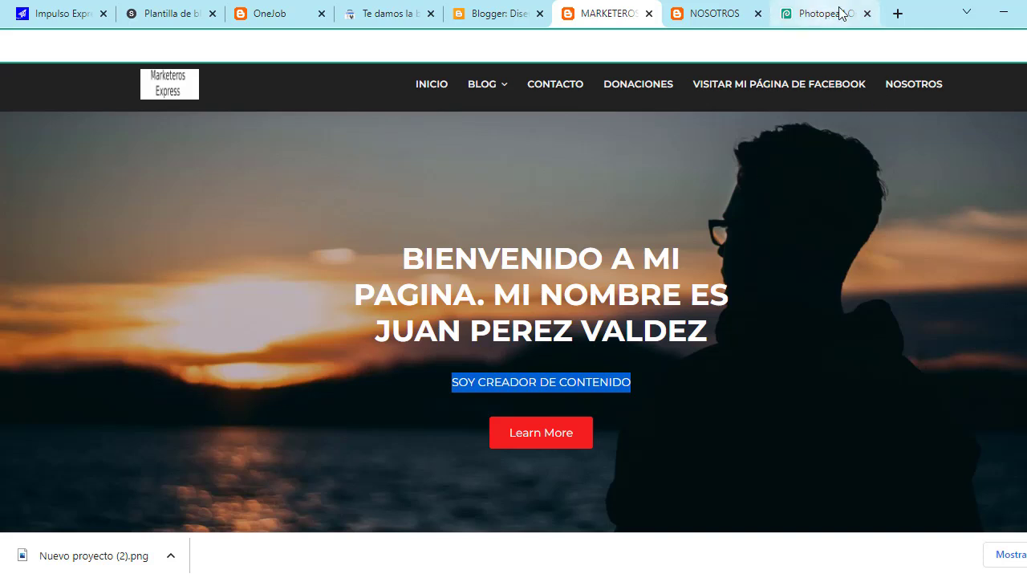
Step: Search Google for PEXLES in a new browser tab
left_click(898, 13)
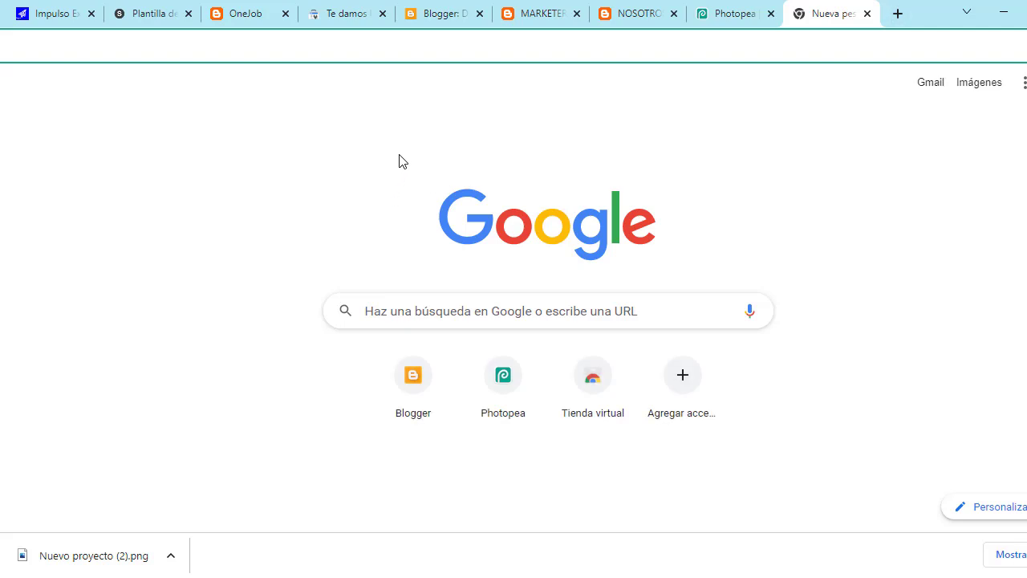
type("PEL")
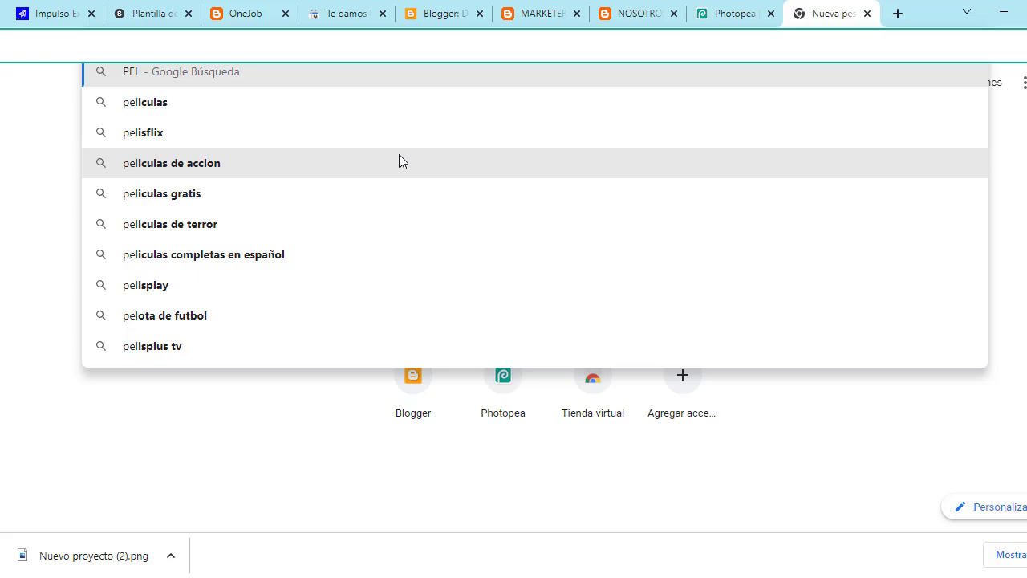
key("BackSpace")
type("XLES")
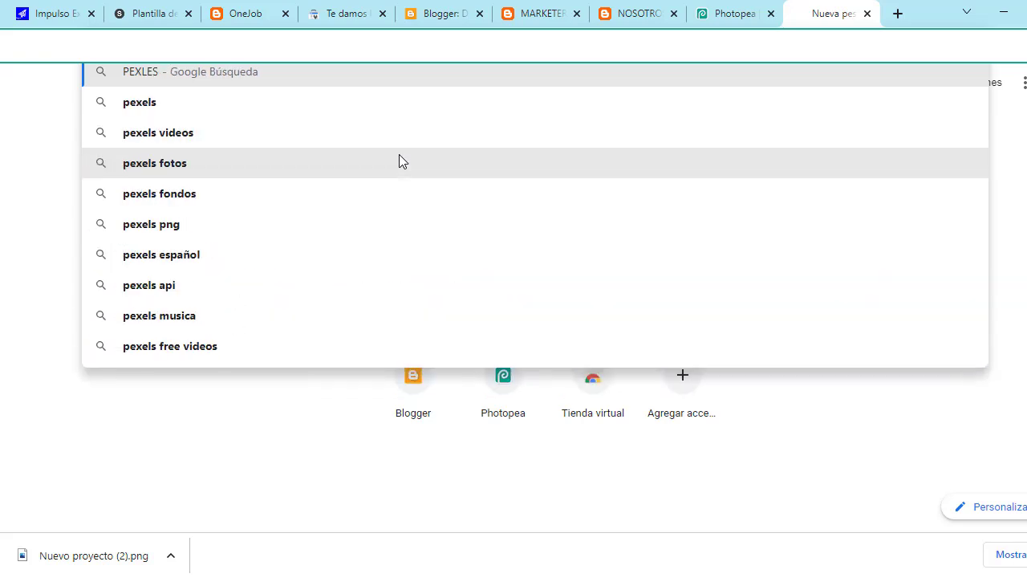
key("Return")
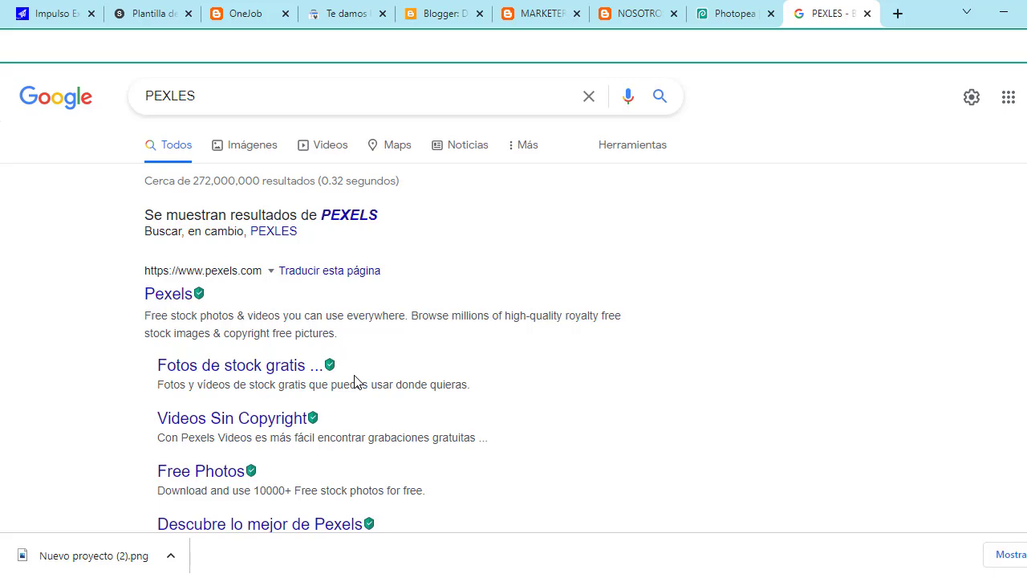
Step: Return to Blogger, go to Páginas and start a new blank page
left_click(542, 11)
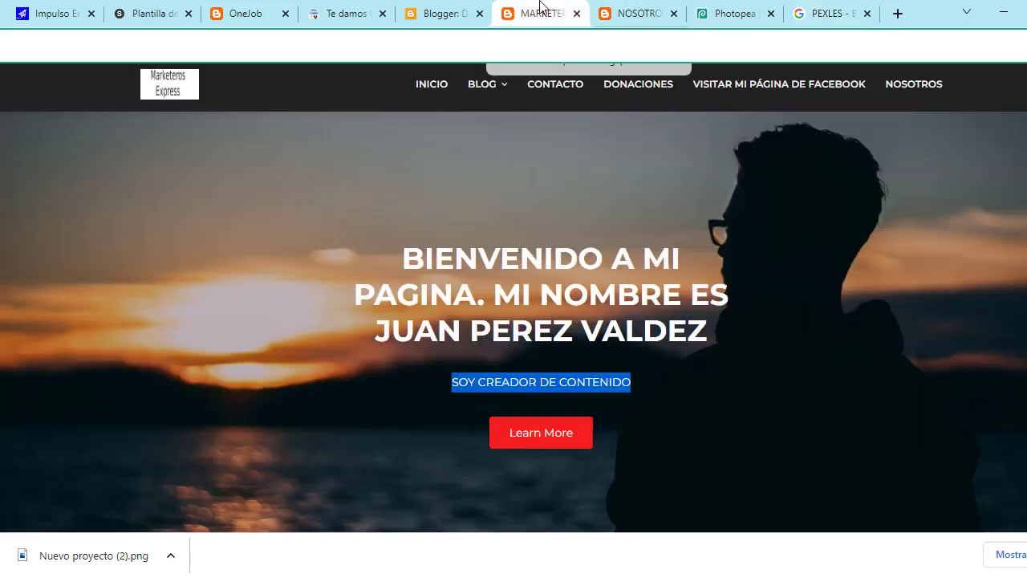
left_click(442, 14)
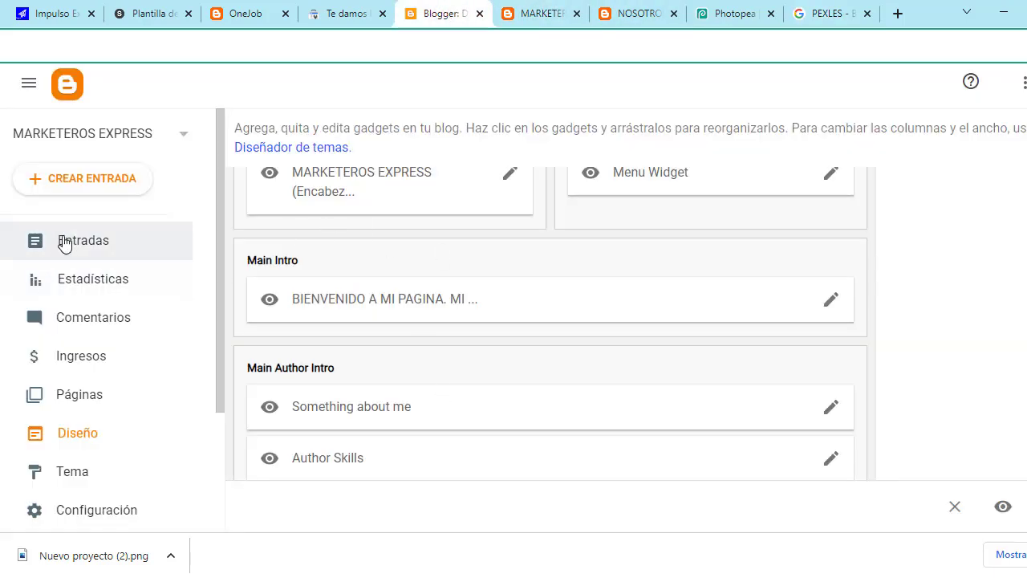
left_click(62, 405)
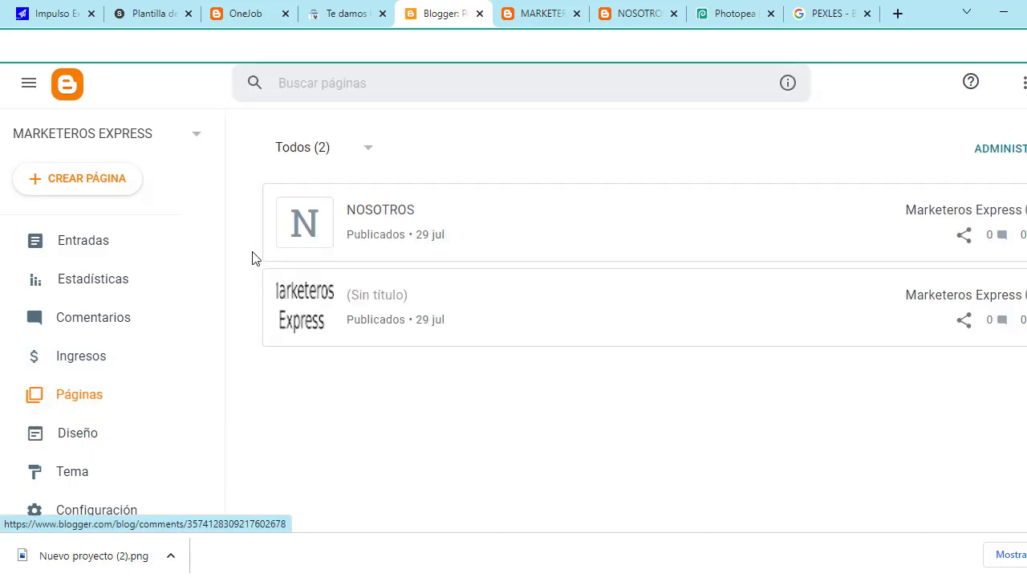
left_click(74, 192)
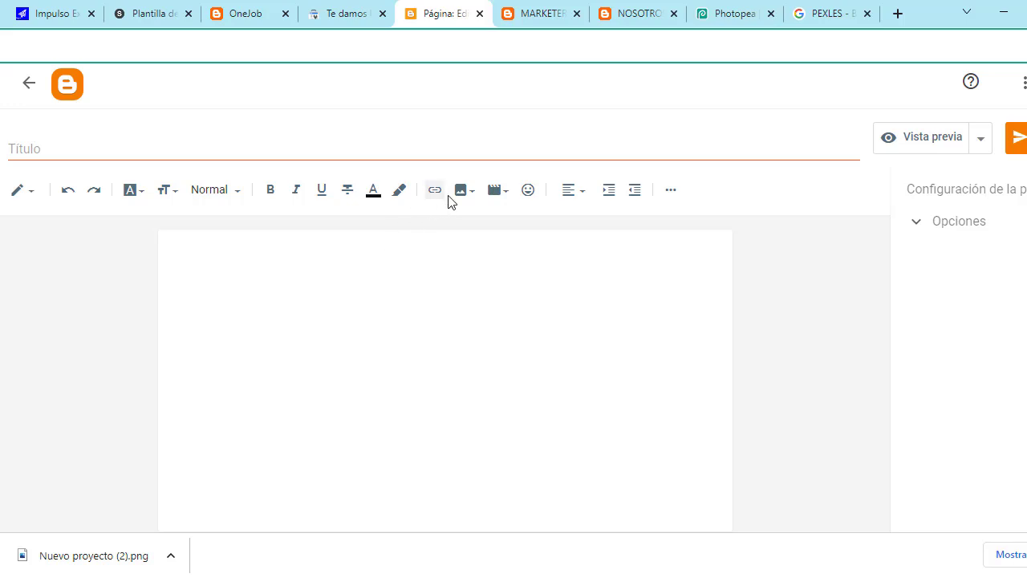
Step: Upload ganar-dinero-mi-pagina-facebook.jpeg from Descargas and insert it into the page body
left_click(475, 194)
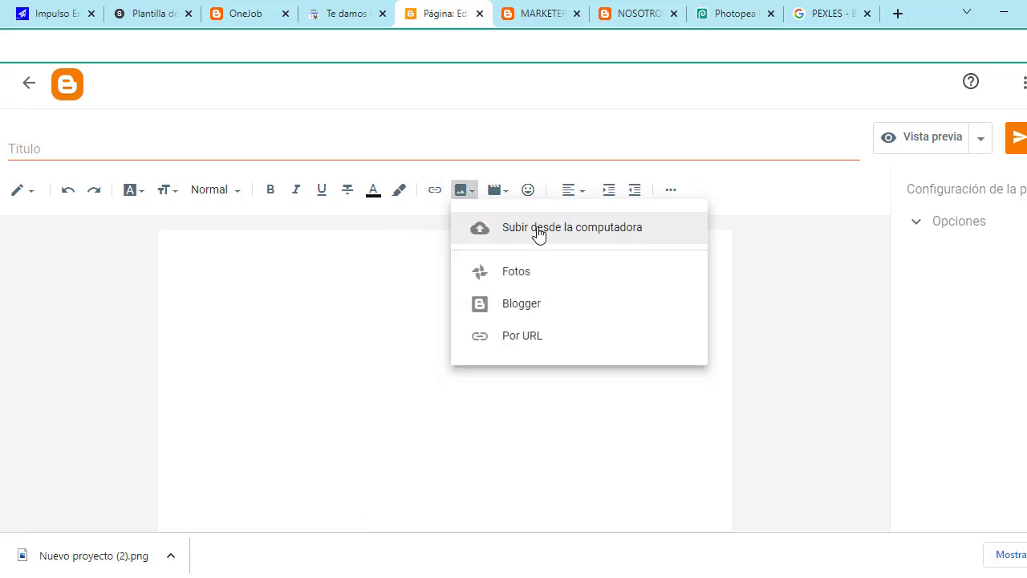
left_click(538, 232)
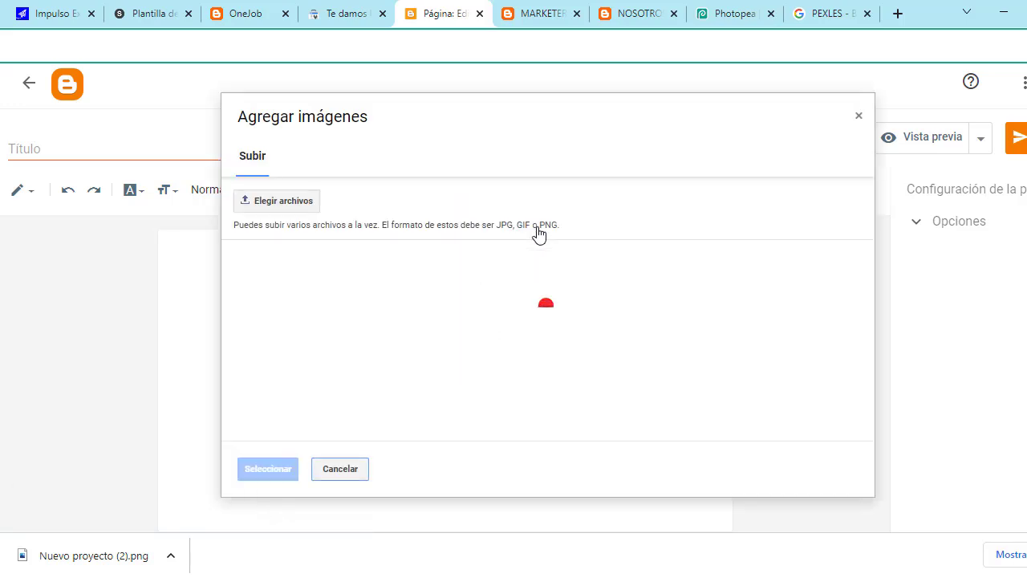
left_click(303, 204)
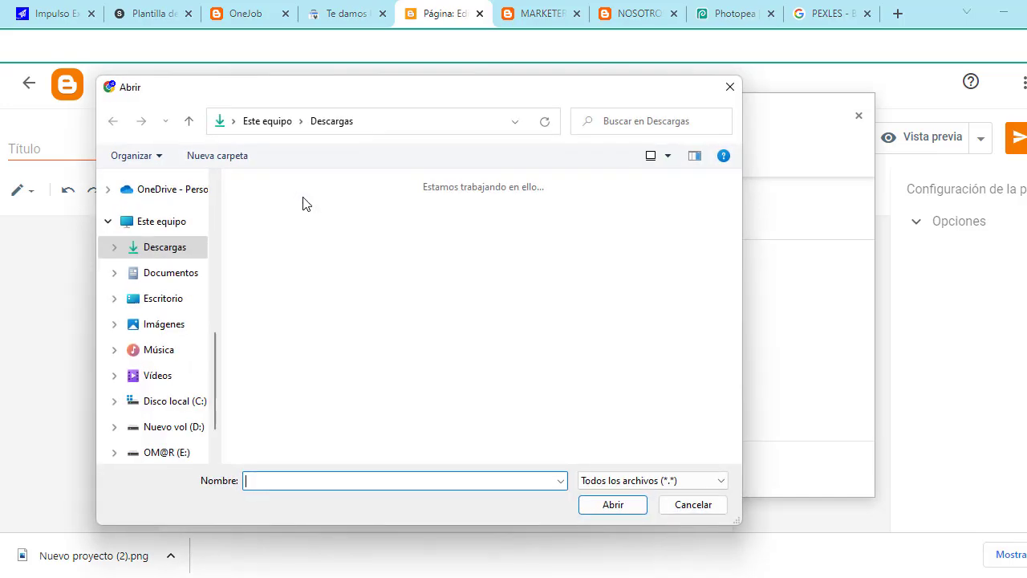
scroll(431, 288, "down", 5)
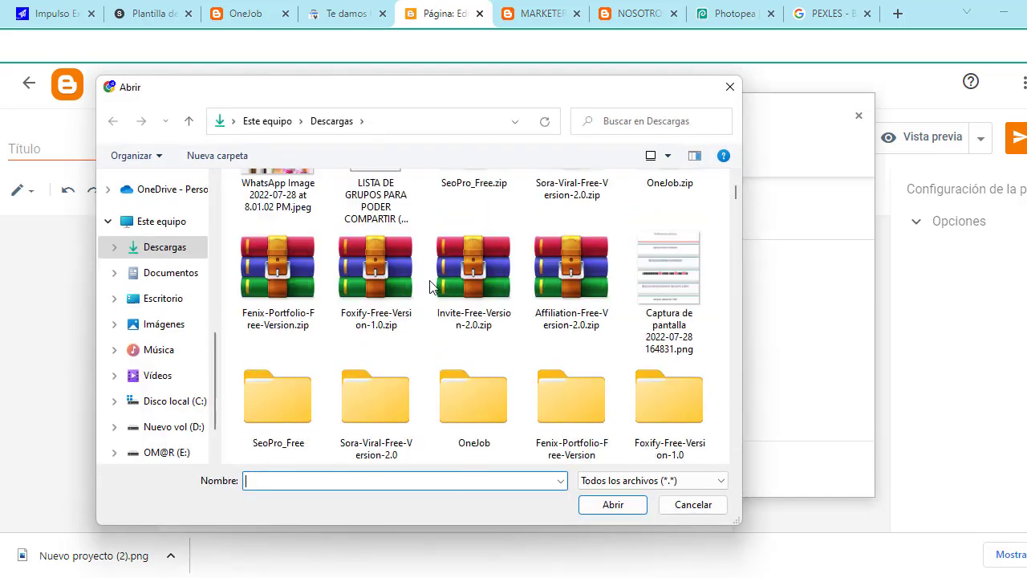
scroll(570, 288, "down", 3)
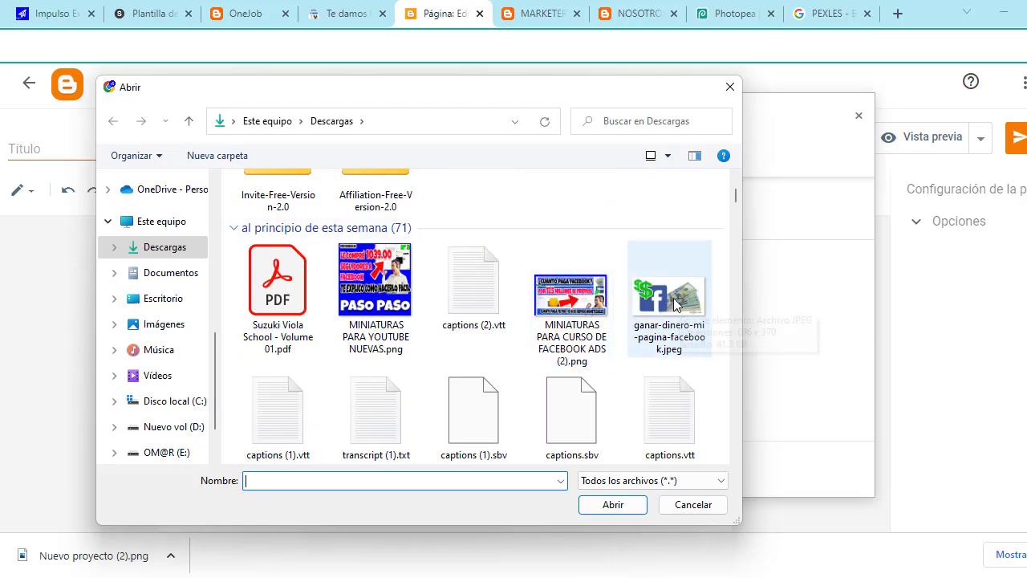
left_click(678, 329)
left_click(612, 505)
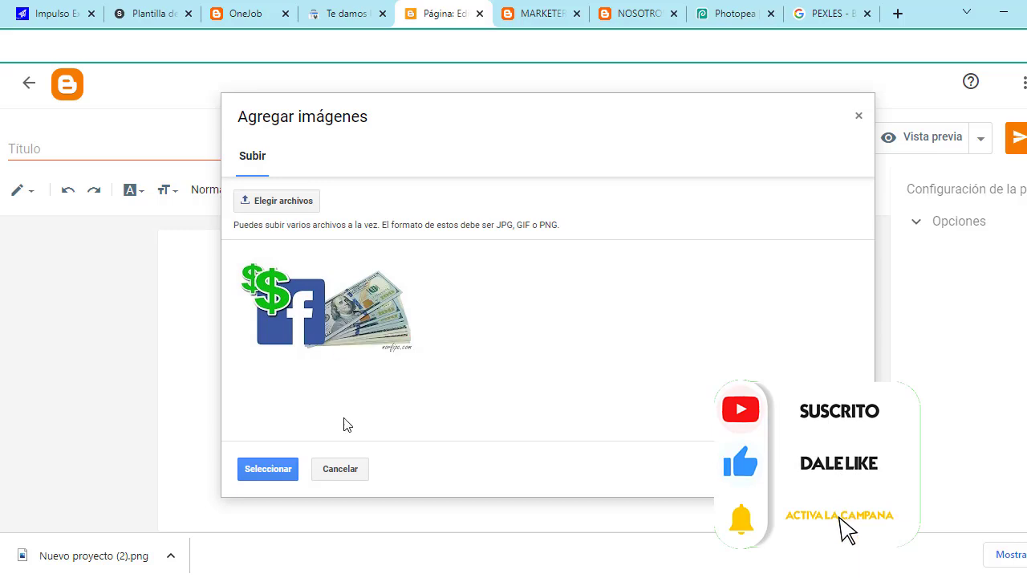
left_click(282, 469)
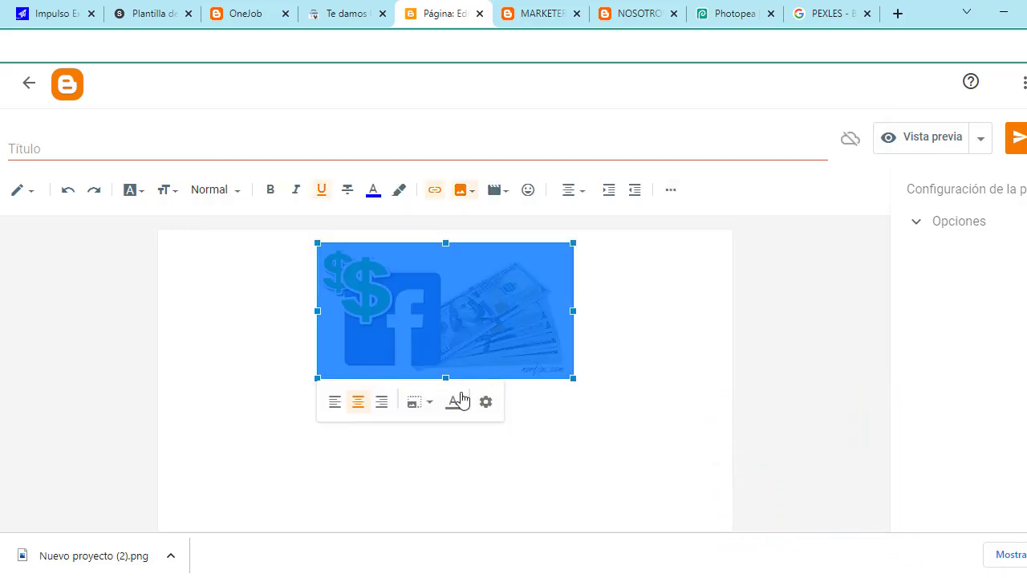
Step: Set the inserted Facebook-and-dollars image to its original size
left_click(498, 323)
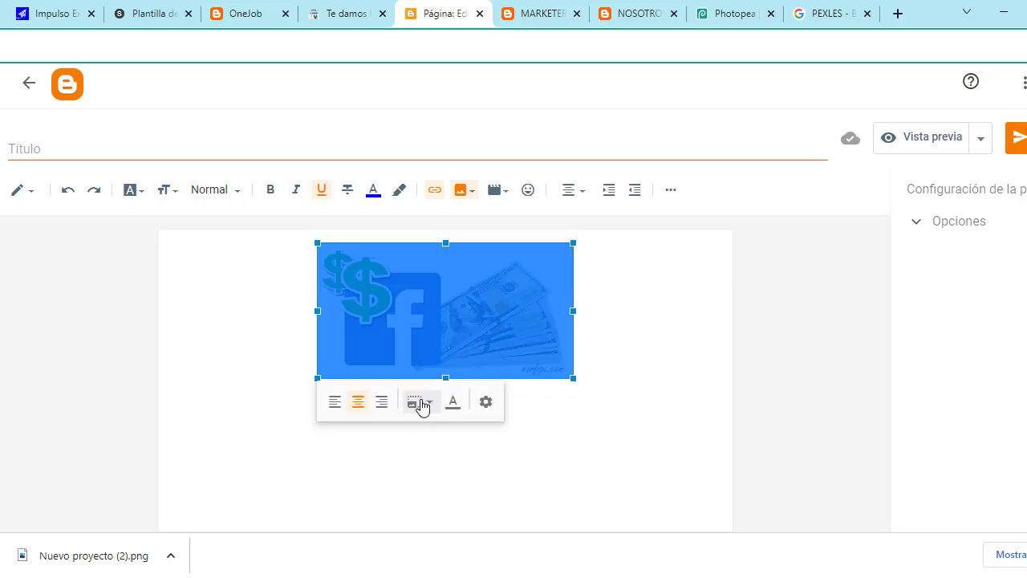
left_click(423, 403)
left_click(401, 500)
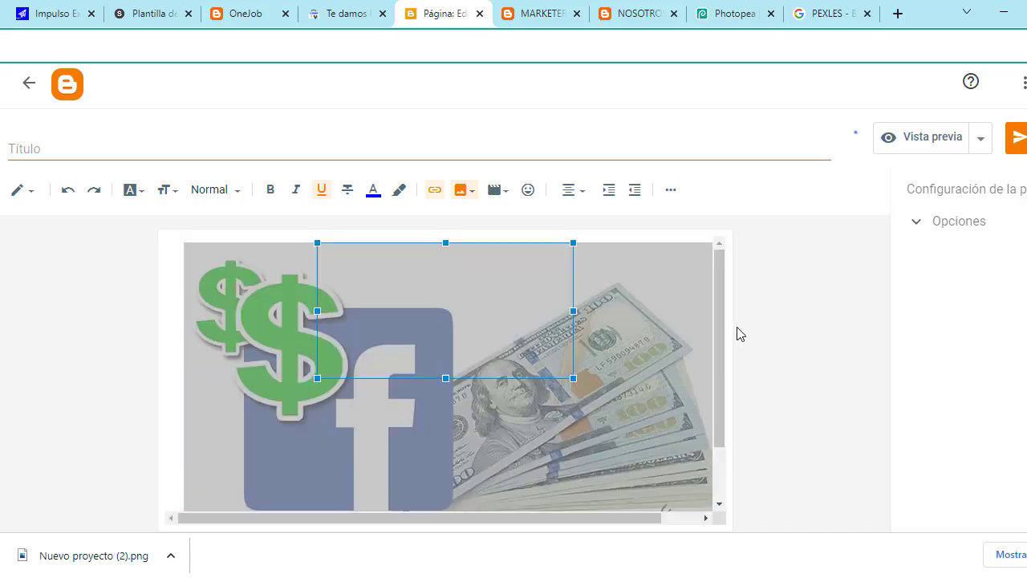
scroll(673, 347, "down", 2)
left_click(529, 487)
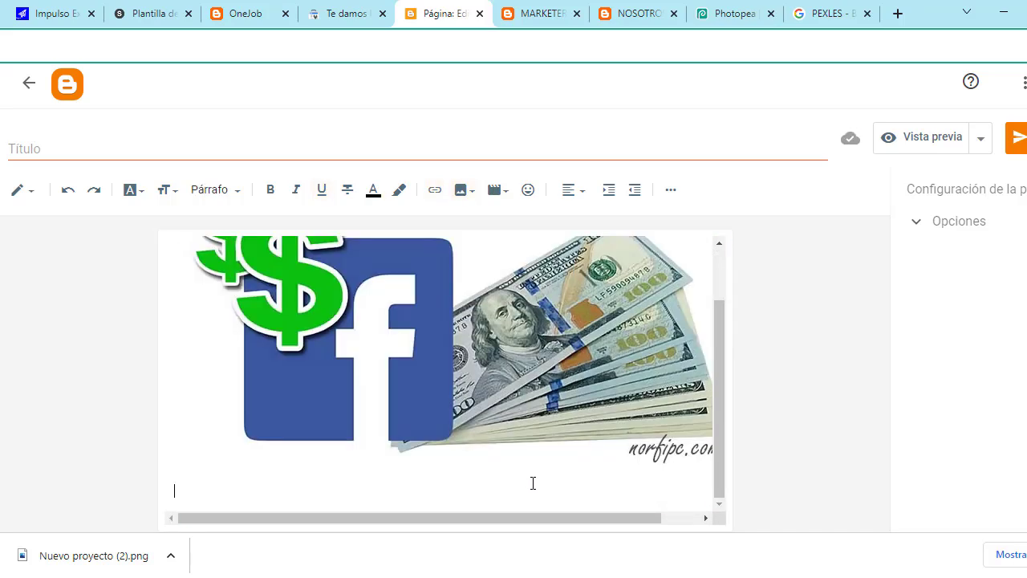
Step: Copy the image's link address, then publish and confirm the untitled page
left_click(523, 345)
right_click(519, 337)
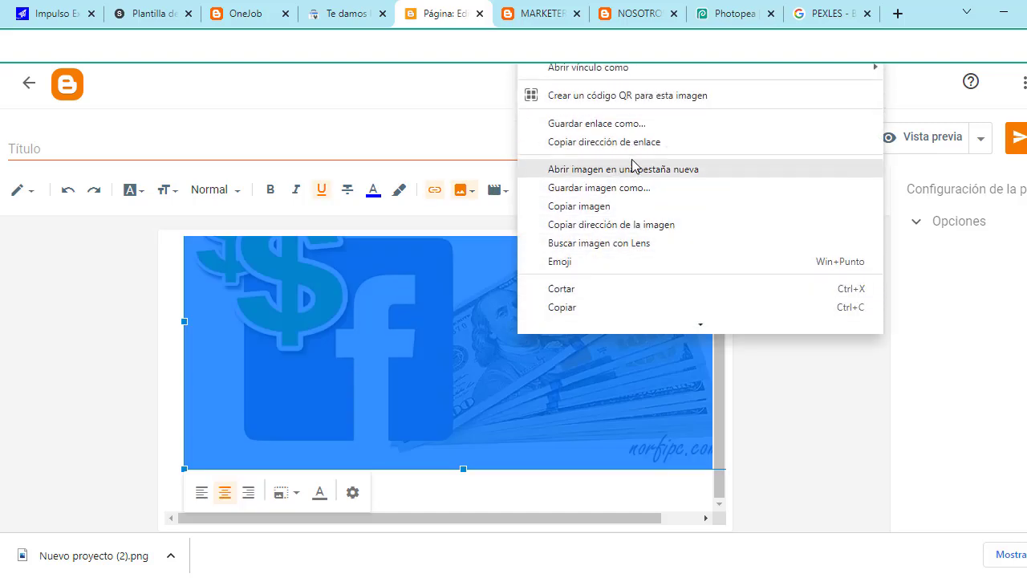
left_click(642, 145)
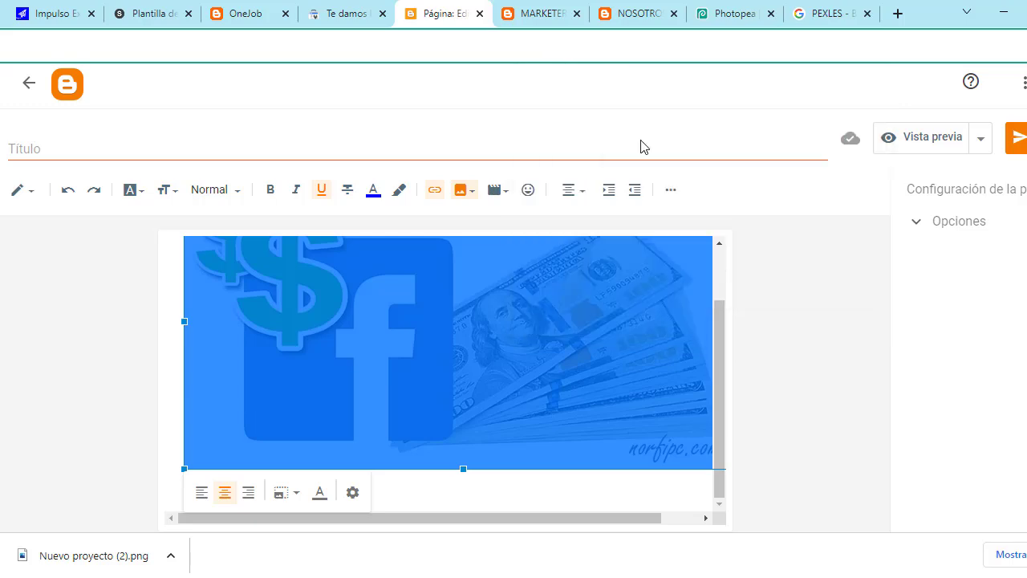
left_click(1016, 137)
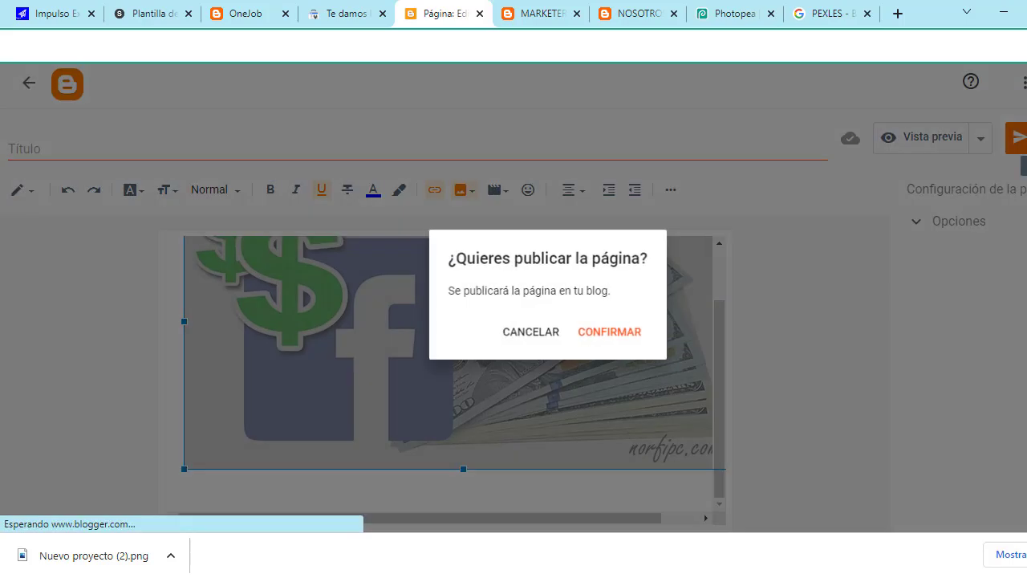
left_click(623, 337)
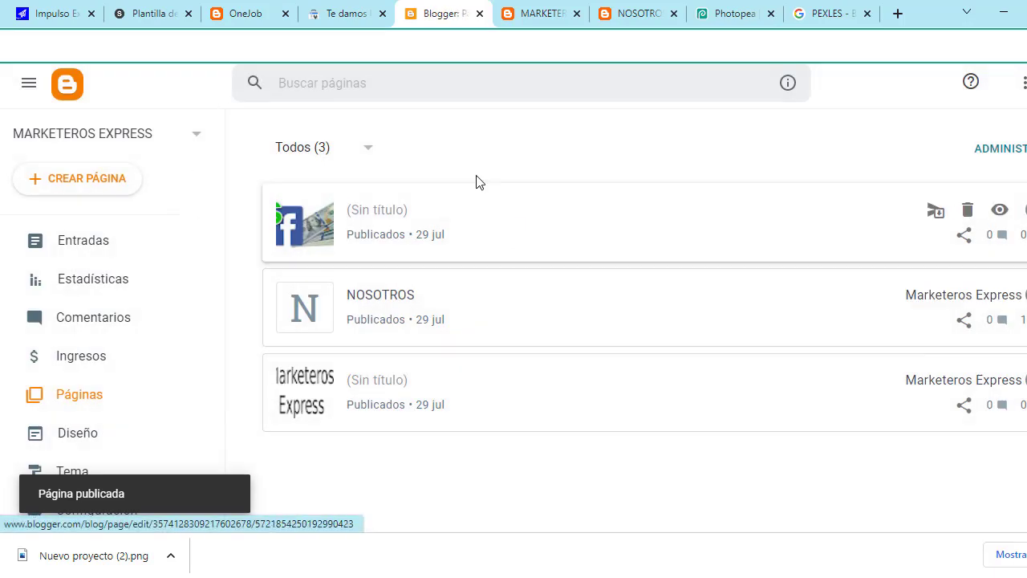
Step: Open the Main Intro gadget's settings from the Diseño layout page
scroll(112, 300, "down", 1)
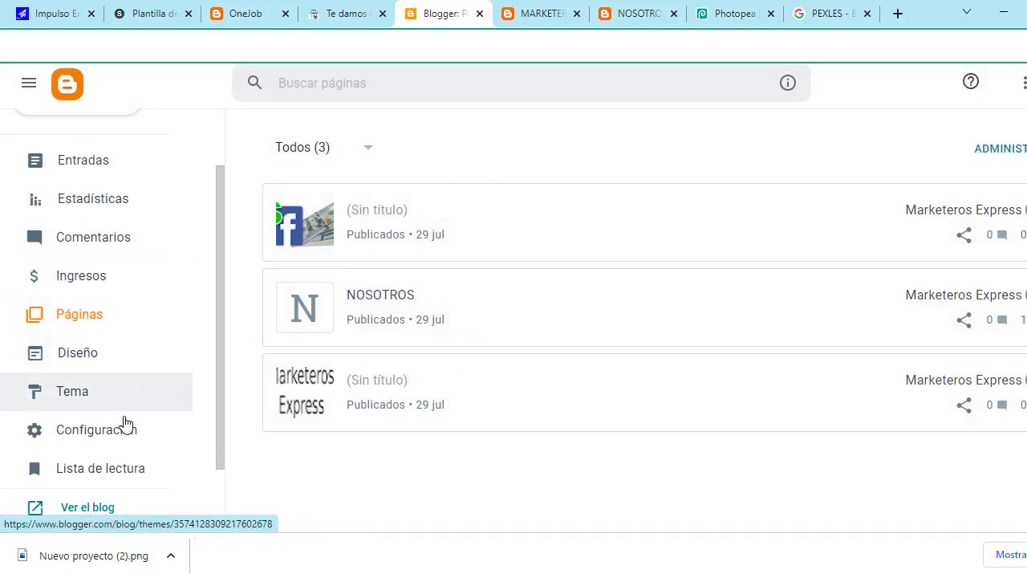
left_click(123, 369)
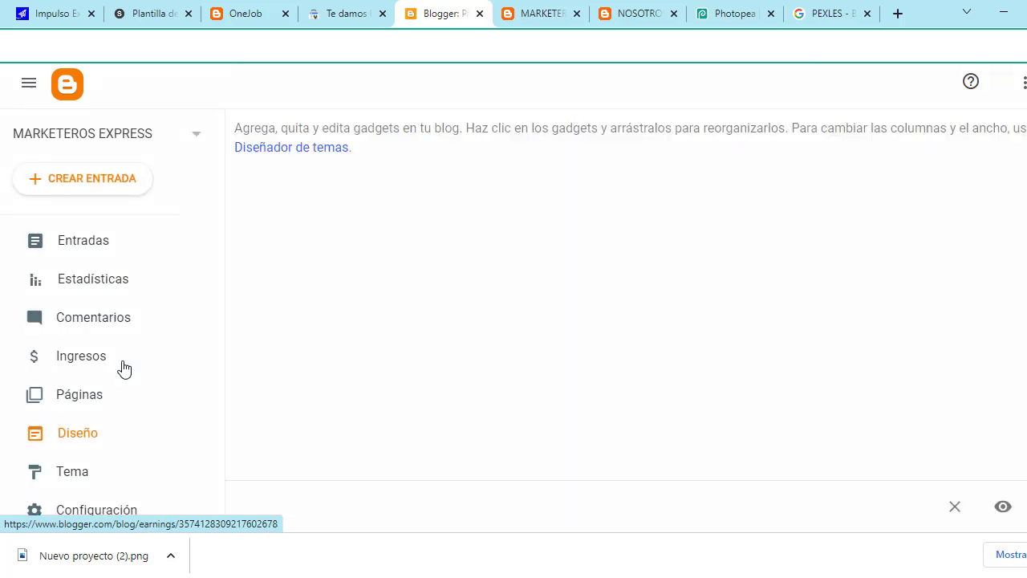
scroll(460, 341, "down", 2)
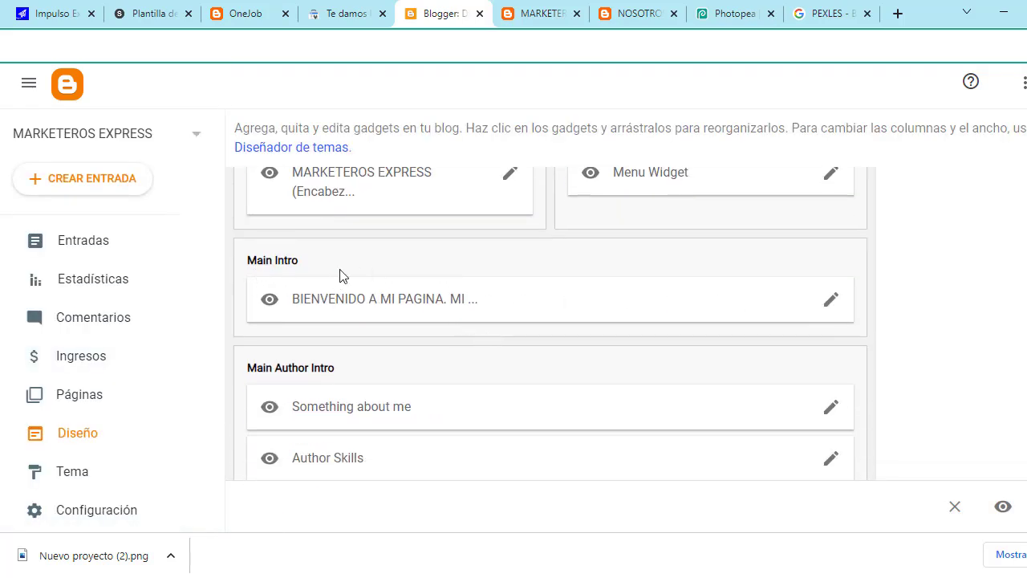
left_click(833, 304)
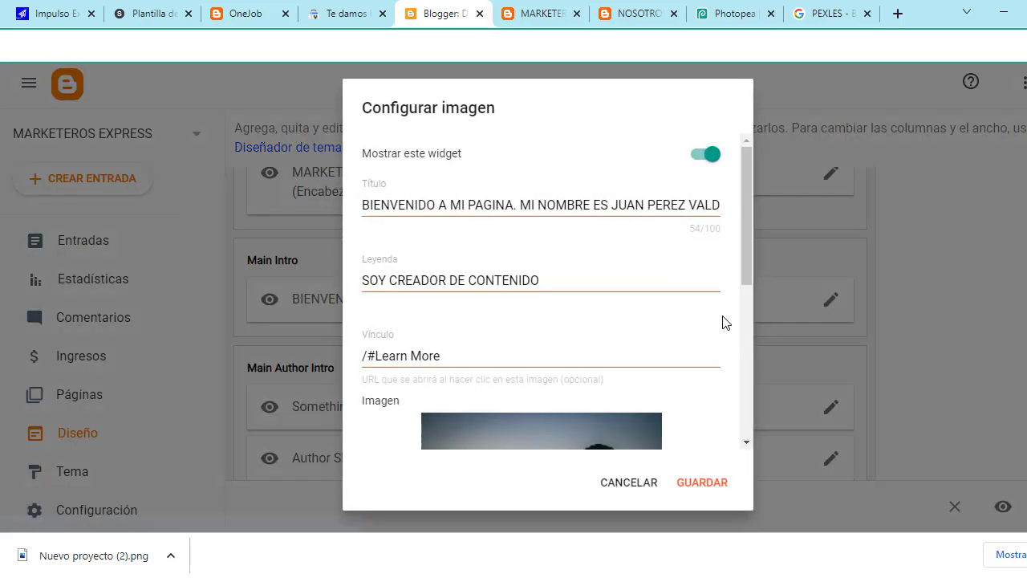
scroll(683, 329, "down", 3)
scroll(397, 387, "down", 1)
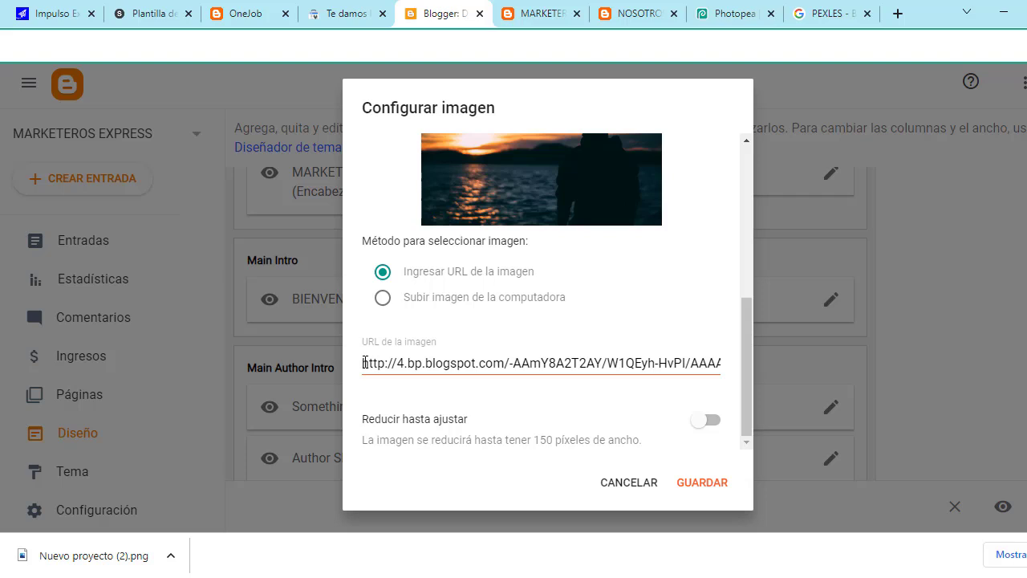
Step: Replace its image URL with the copied Facebook-and-dollars link, enable Reducir hasta ajustar, and save
left_click_drag(365, 362, 718, 362)
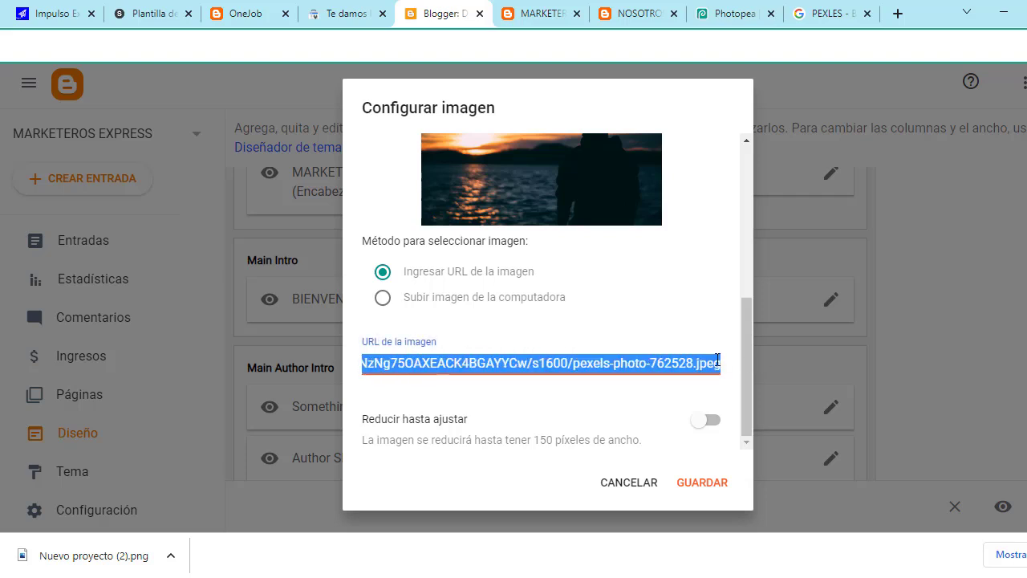
key("BackSpace")
key("ctrl+v")
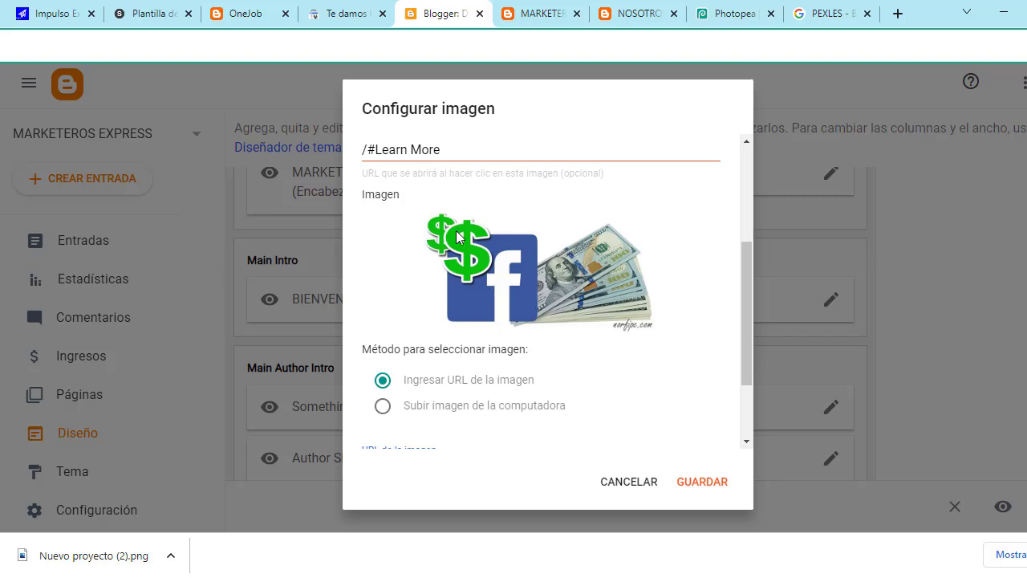
scroll(594, 323, "down", 2)
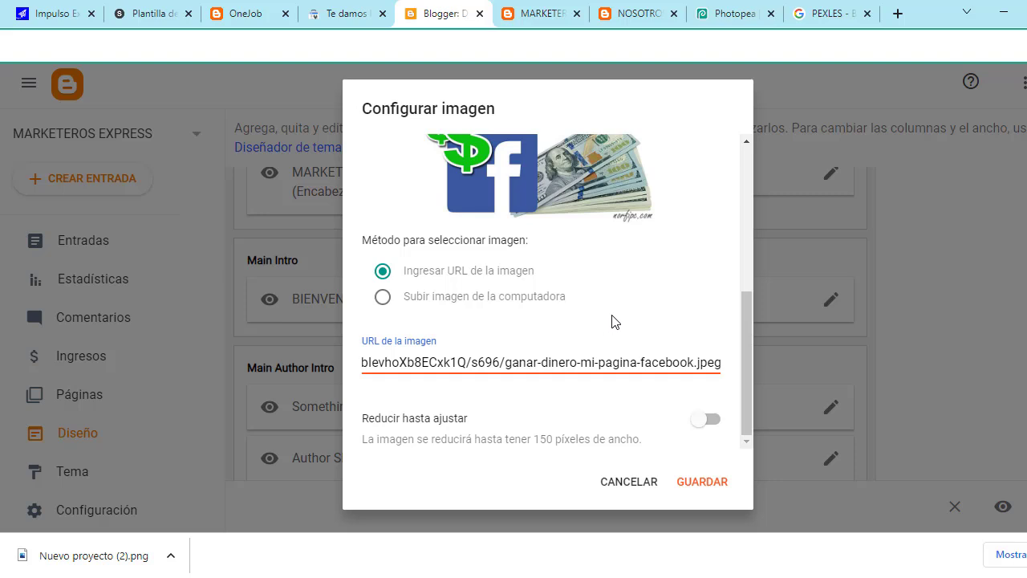
left_click(716, 426)
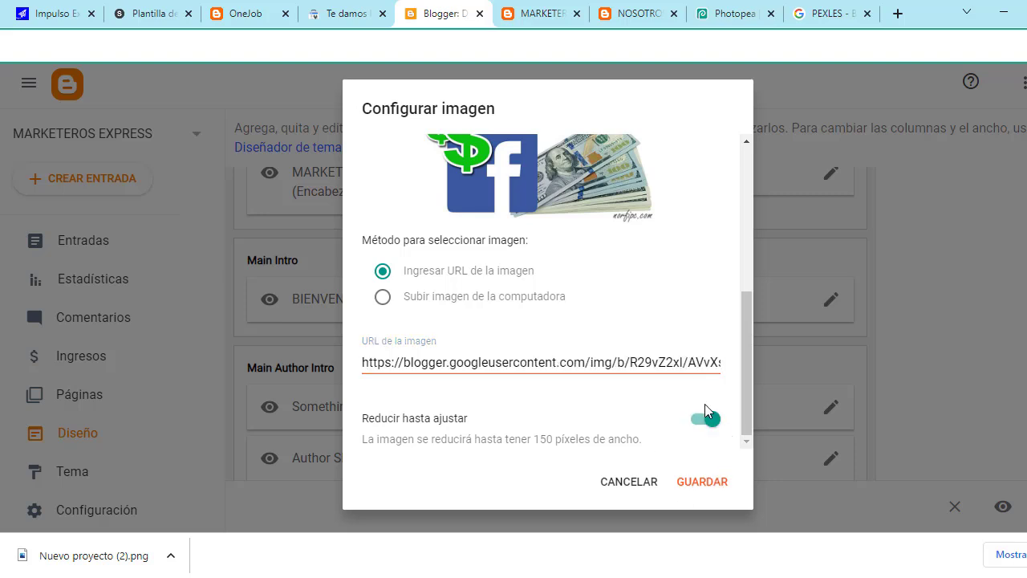
left_click(713, 487)
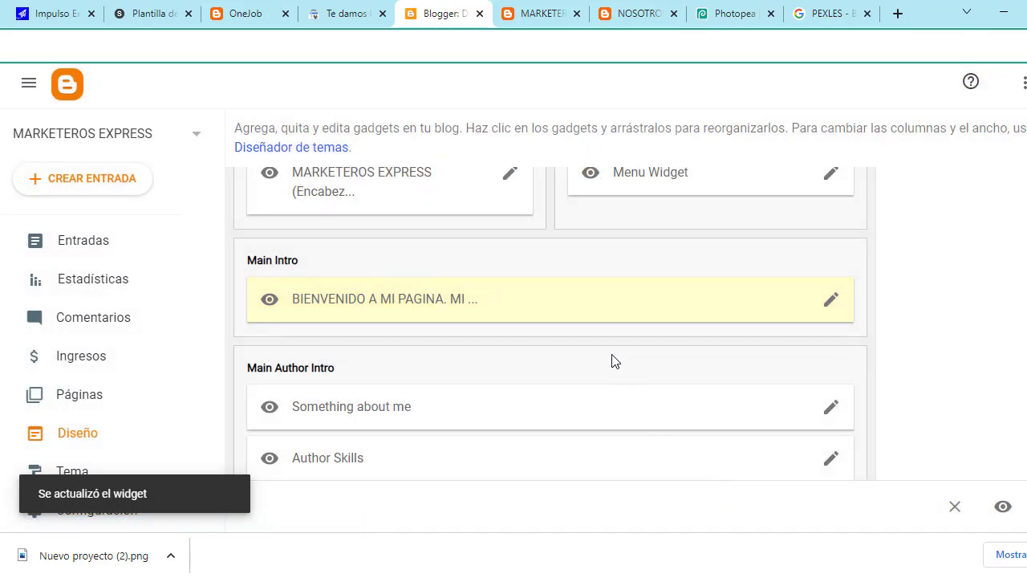
left_click(623, 10)
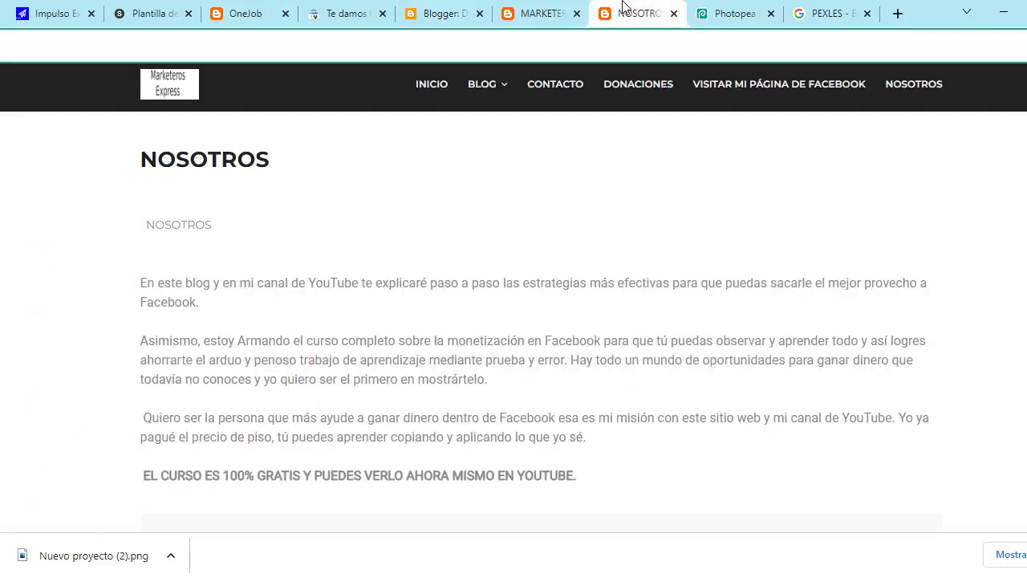
left_click(425, 84)
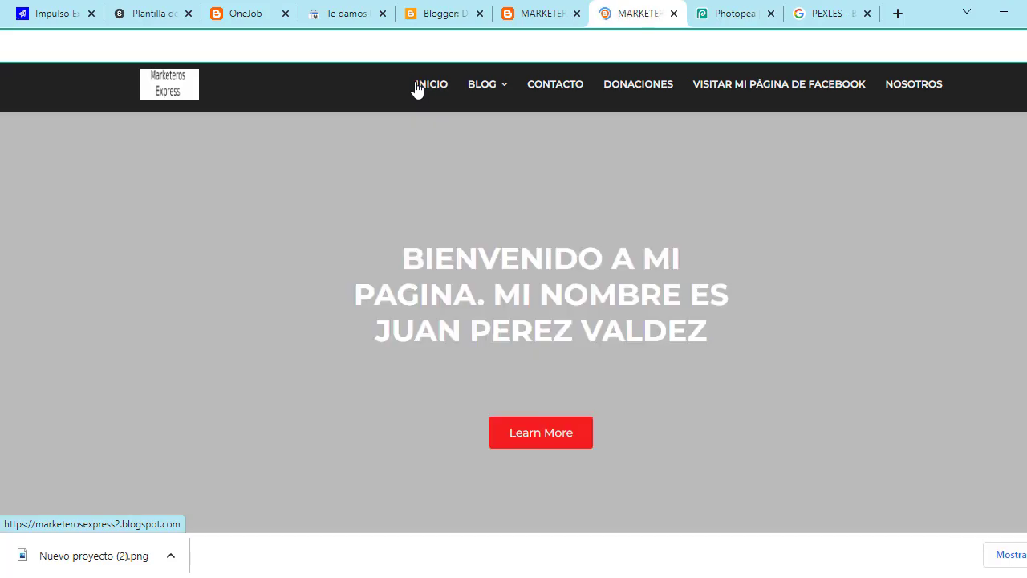
scroll(514, 297, "down", 2)
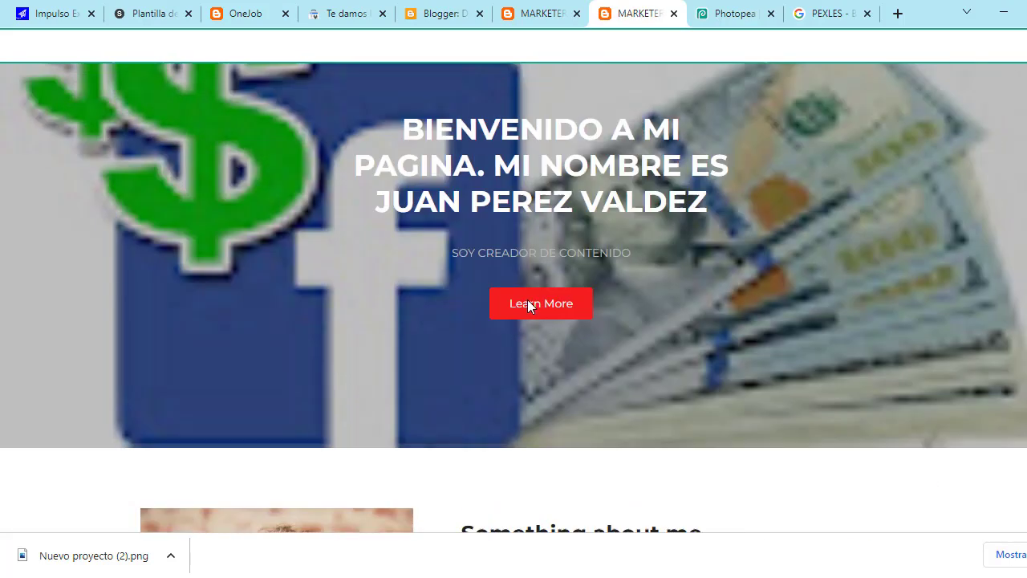
scroll(521, 301, "up", 2)
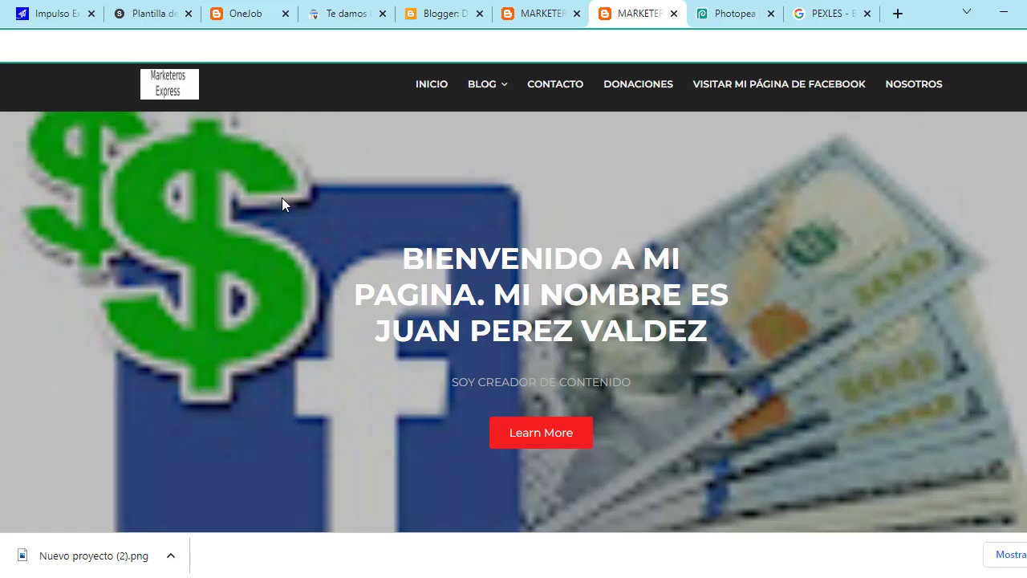
scroll(483, 229, "down", 1)
scroll(514, 201, "up", 1)
scroll(444, 420, "down", 4)
scroll(575, 268, "down", 2)
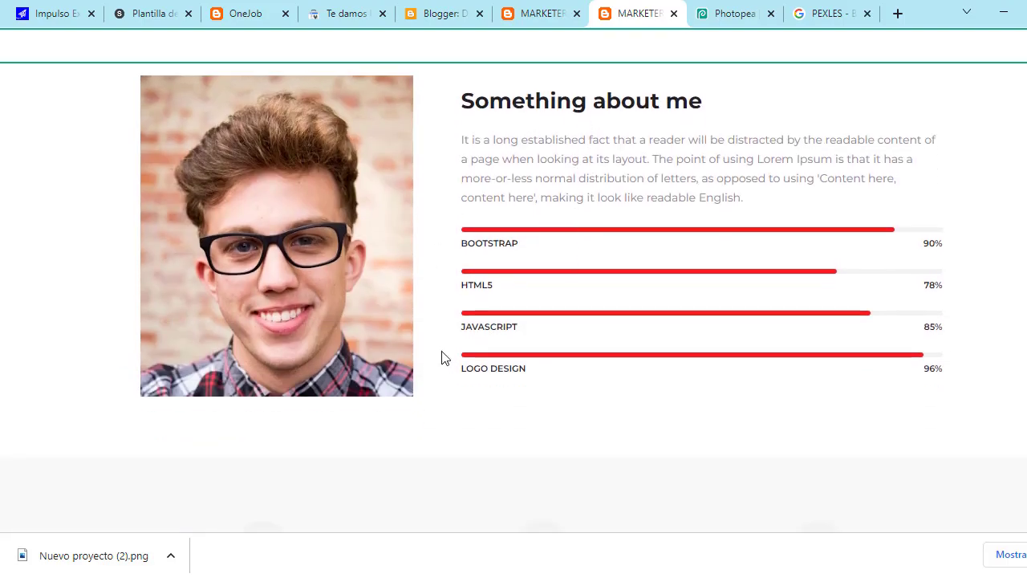
scroll(442, 357, "up", 2)
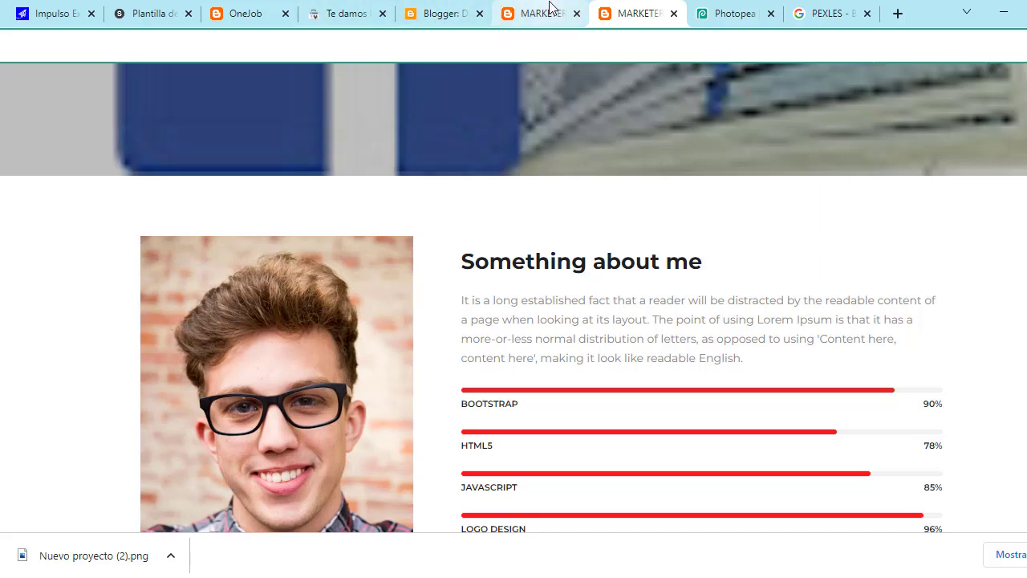
left_click(466, 12)
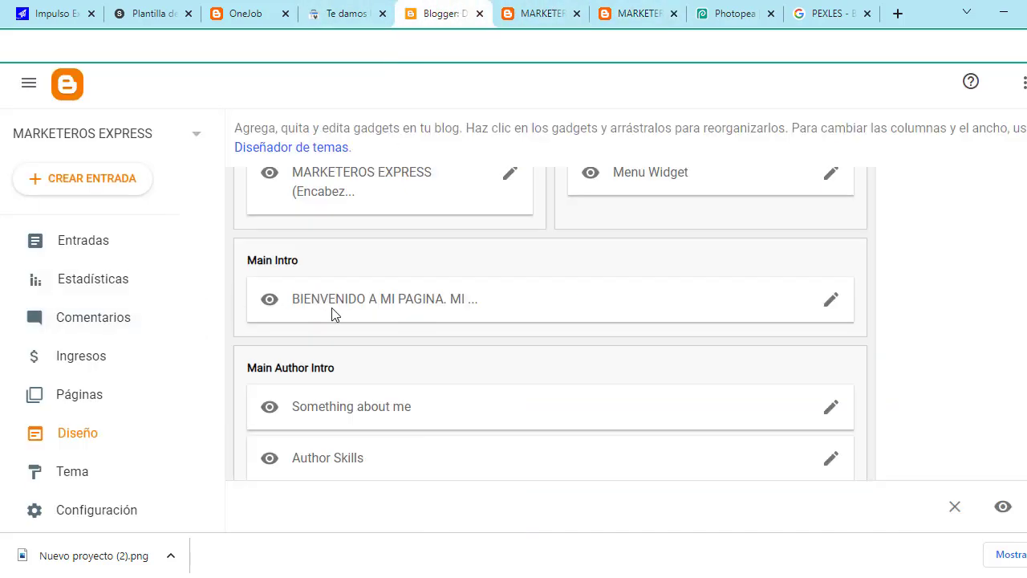
scroll(337, 321, "down", 1)
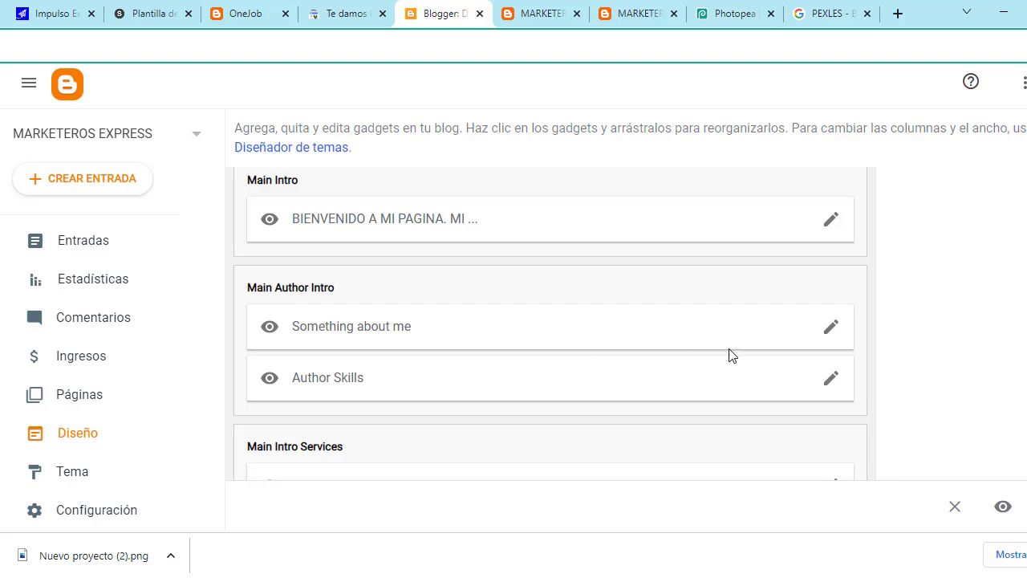
Step: Review the pexels-photo-769772.jpeg URL in the Something about me gadget and save it
left_click(830, 327)
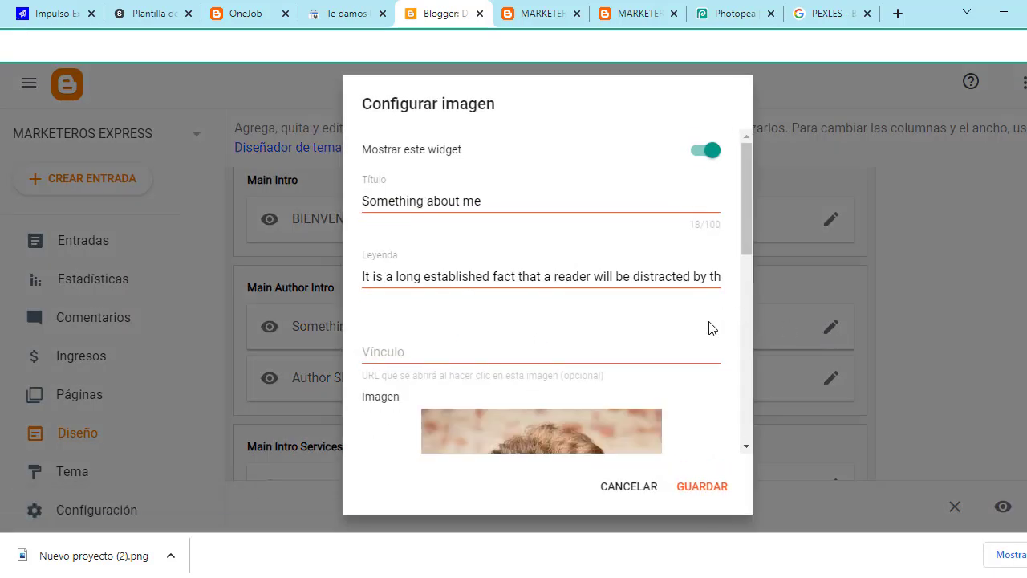
scroll(710, 328, "down", 5)
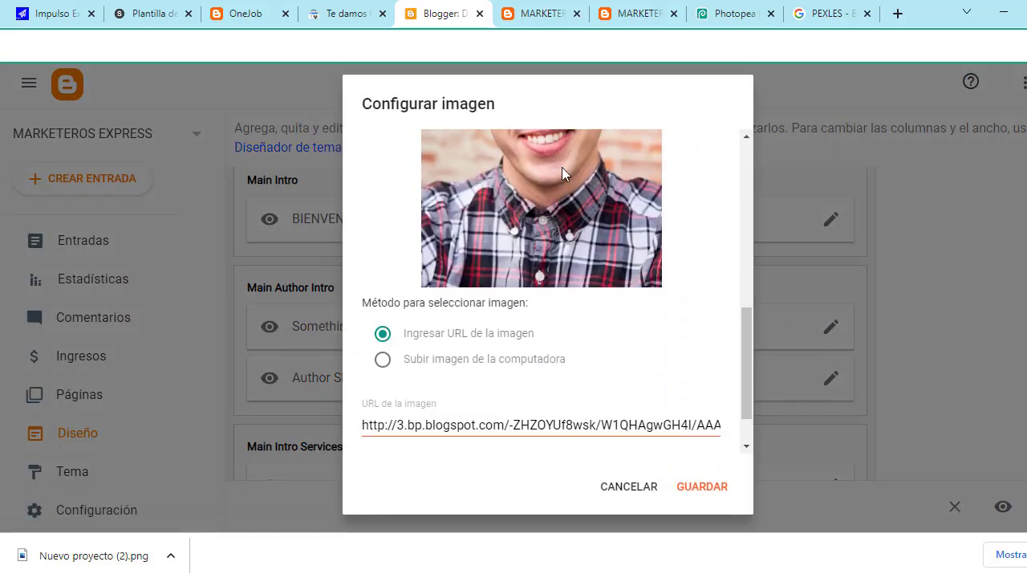
scroll(556, 255, "up", 2)
scroll(555, 246, "down", 2)
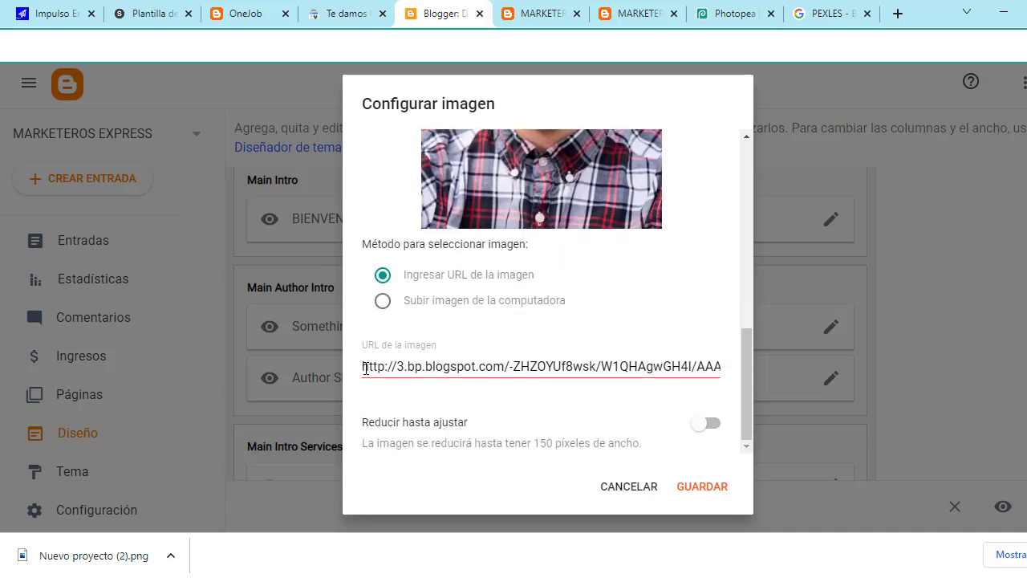
left_click_drag(365, 368, 732, 374)
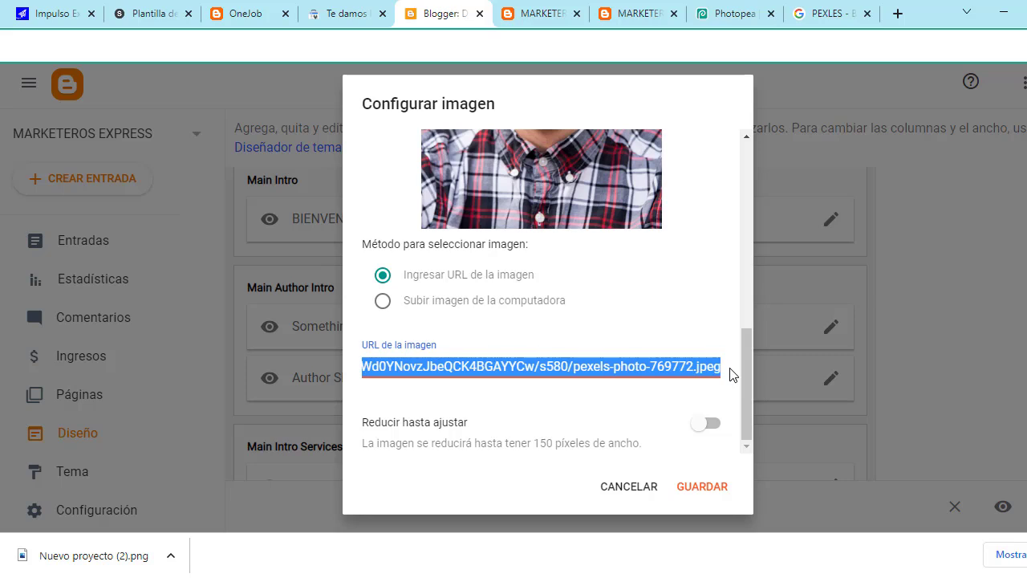
scroll(677, 302, "up", 2)
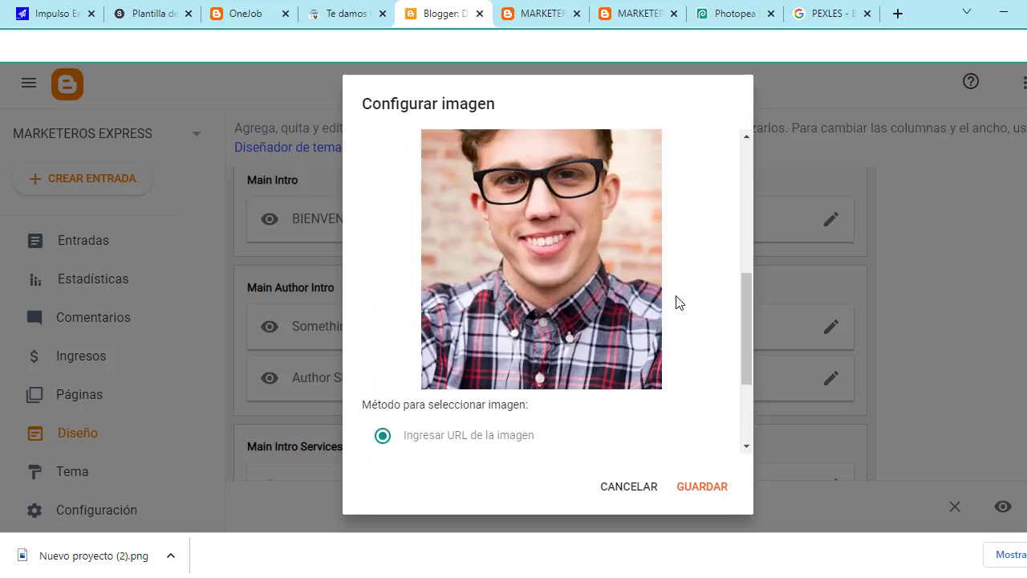
scroll(702, 302, "up", 2)
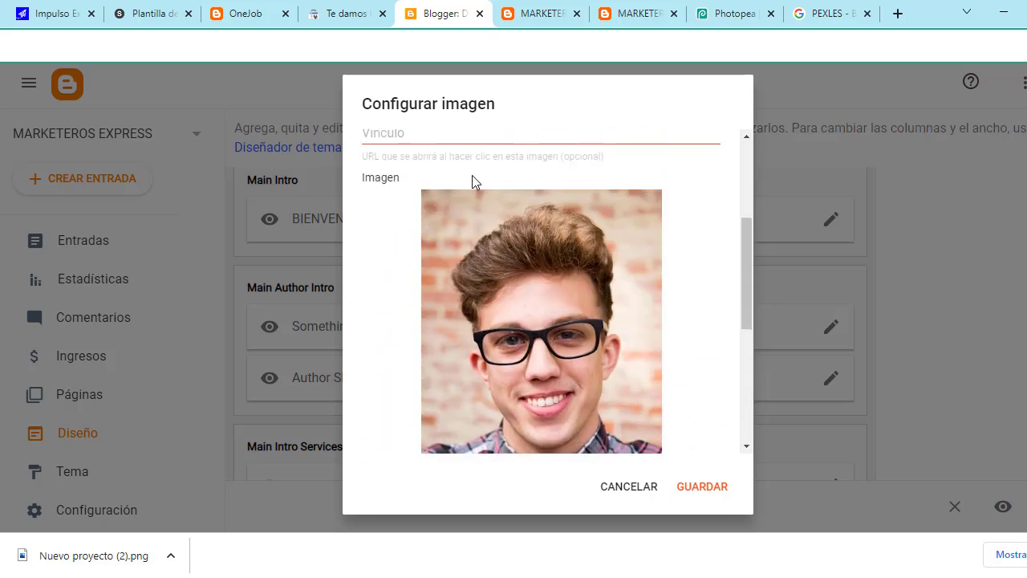
scroll(554, 348, "down", 4)
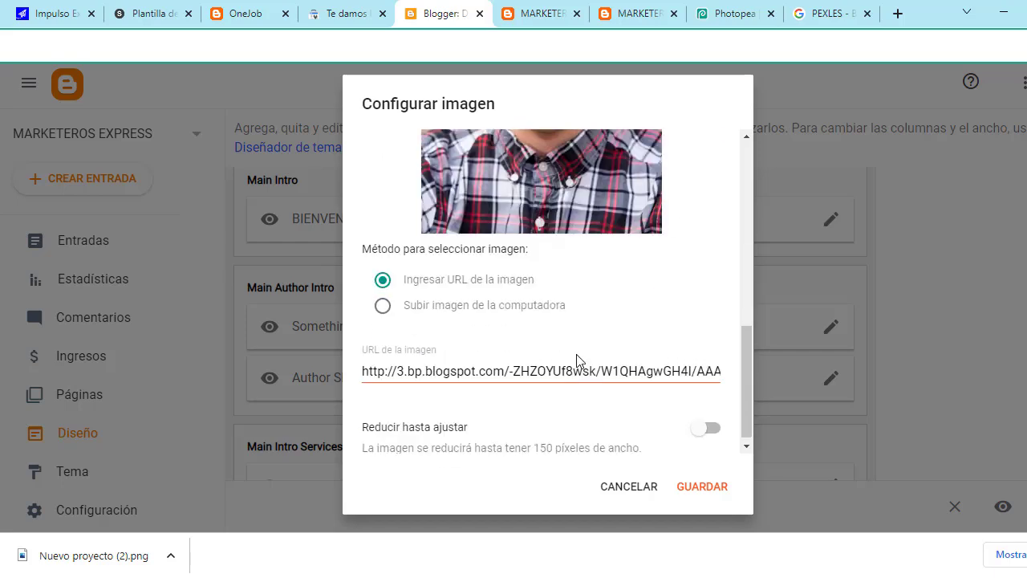
left_click(702, 487)
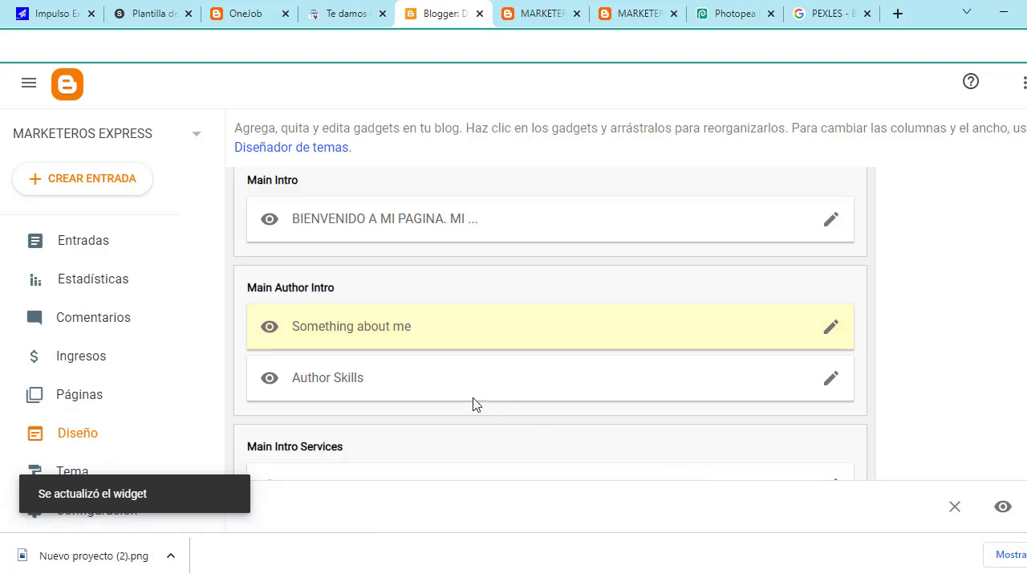
left_click(827, 385)
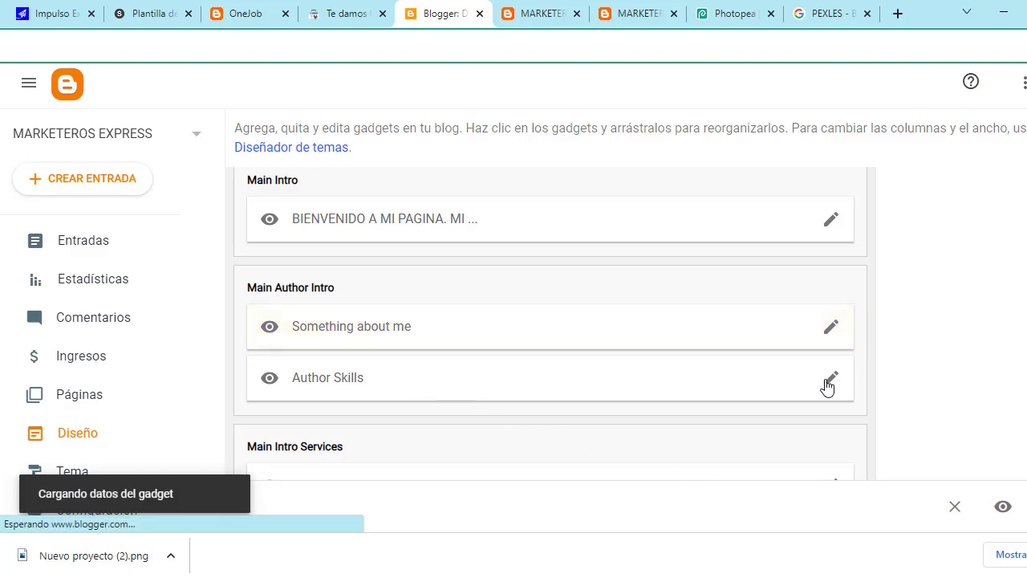
scroll(562, 354, "down", 5)
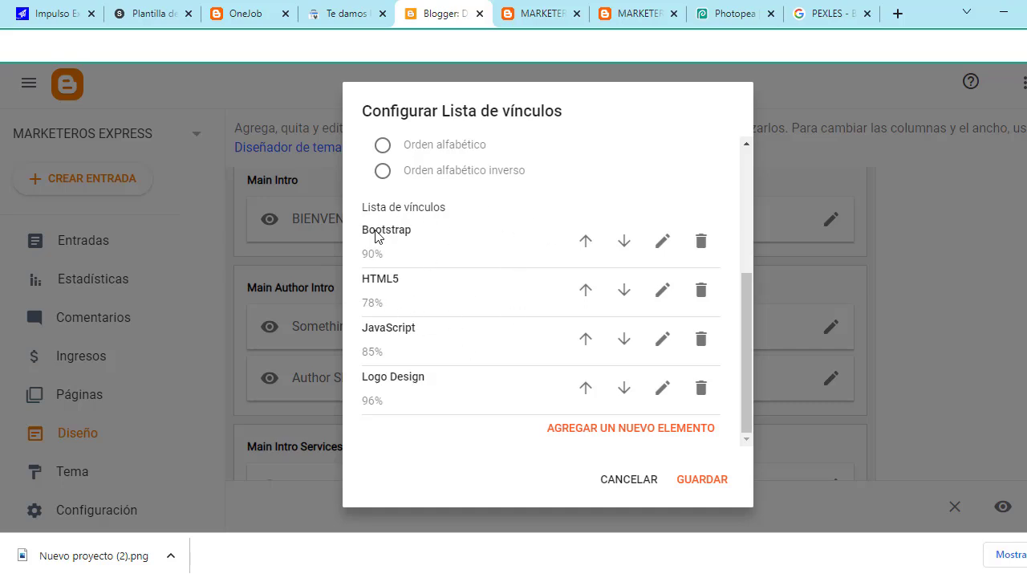
left_click(620, 14)
scroll(594, 259, "down", 3)
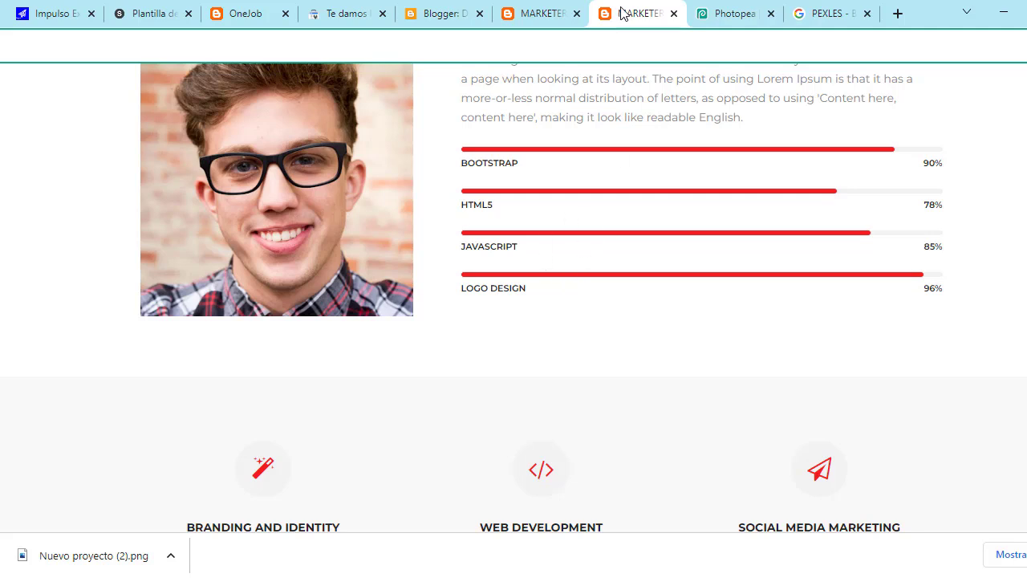
left_click(541, 12)
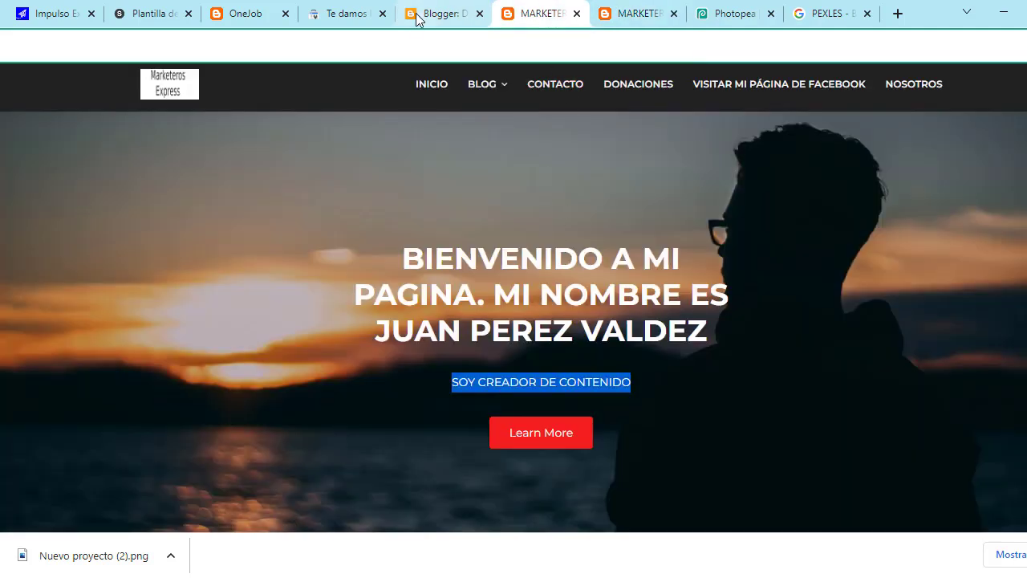
left_click(445, 13)
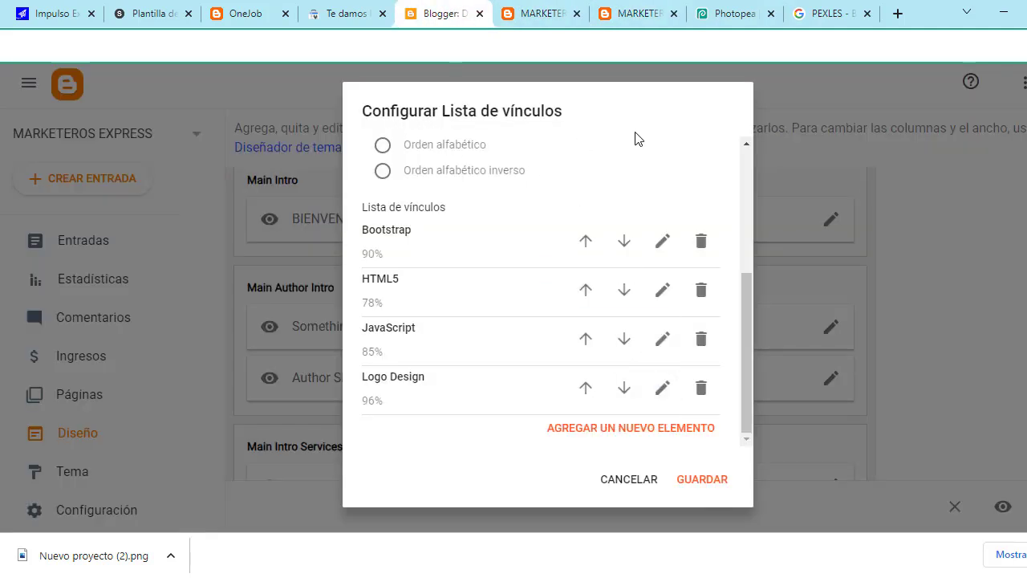
left_click(632, 484)
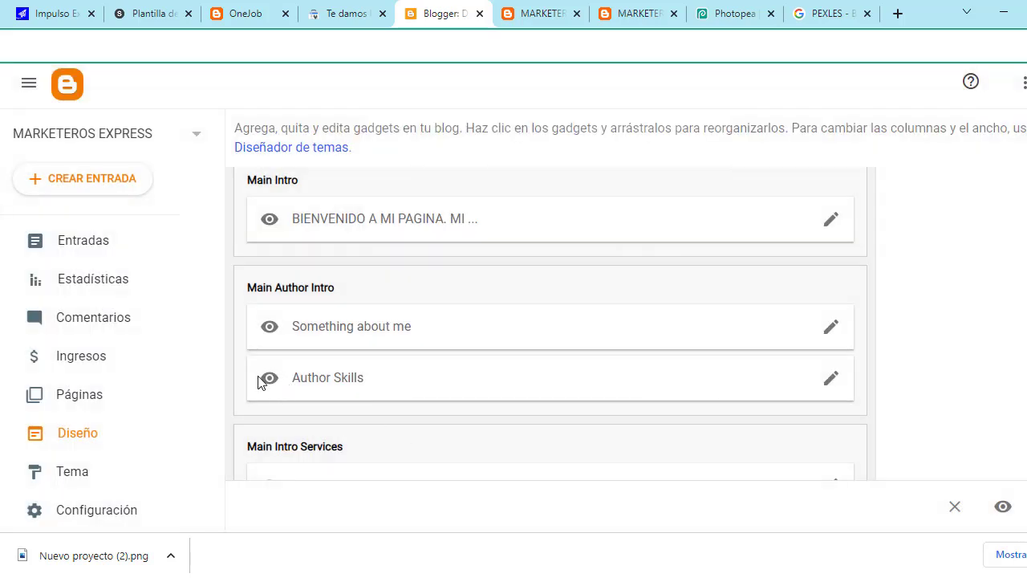
Step: Switch off Mostrar este widget for the Author Skills gadget and save it
left_click(831, 382)
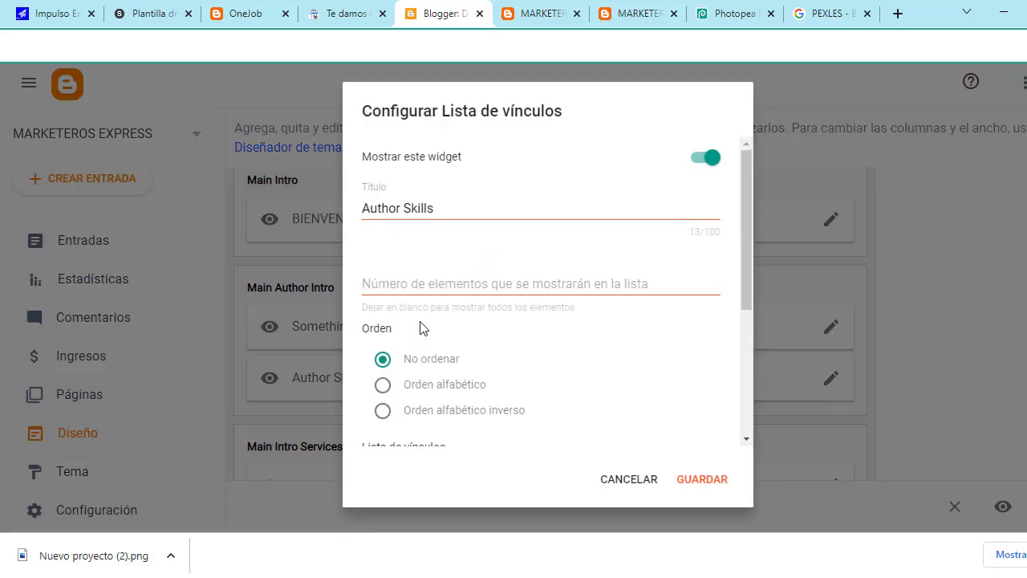
scroll(423, 337, "down", 2)
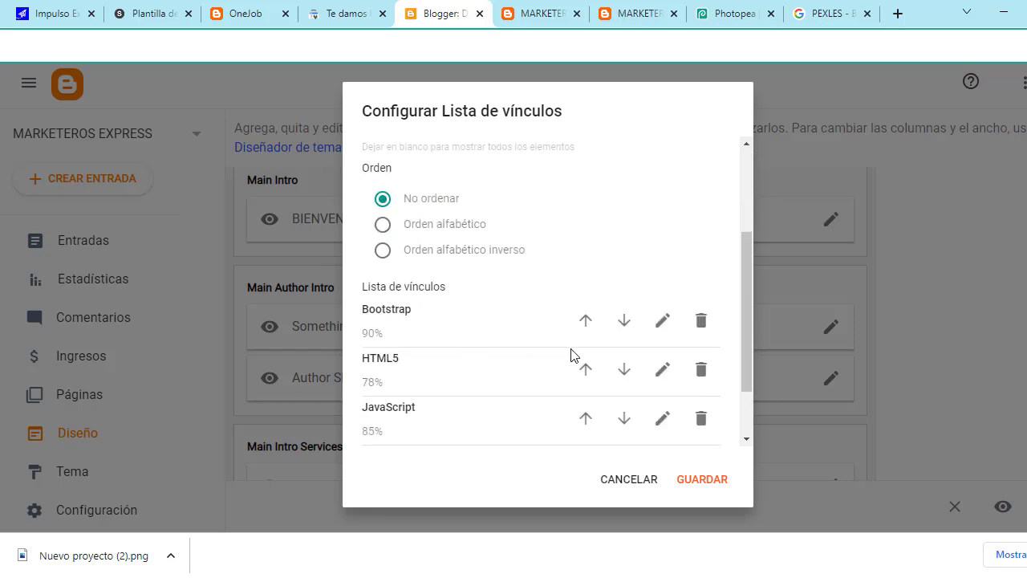
scroll(699, 329, "down", 1)
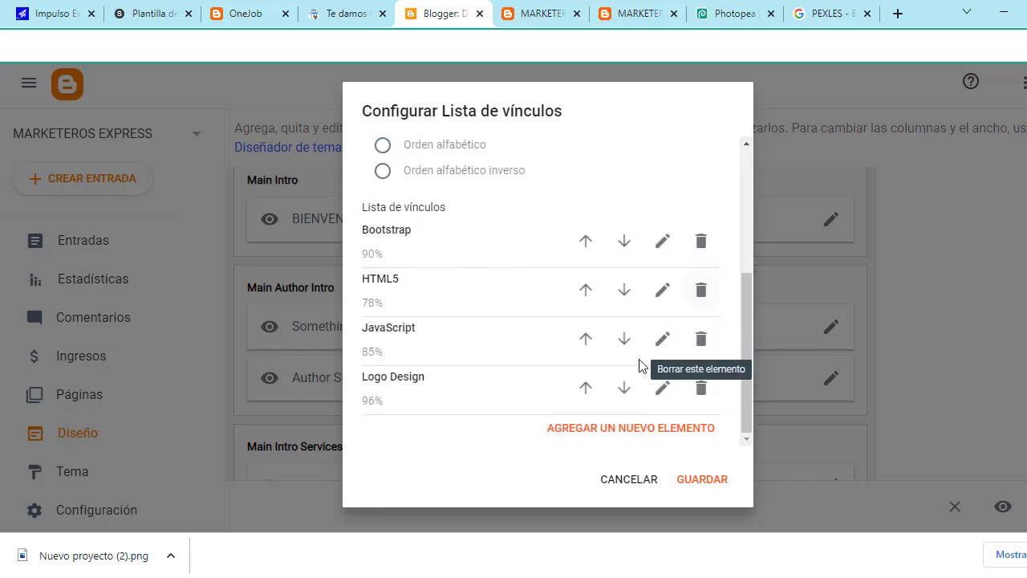
scroll(698, 373, "up", 3)
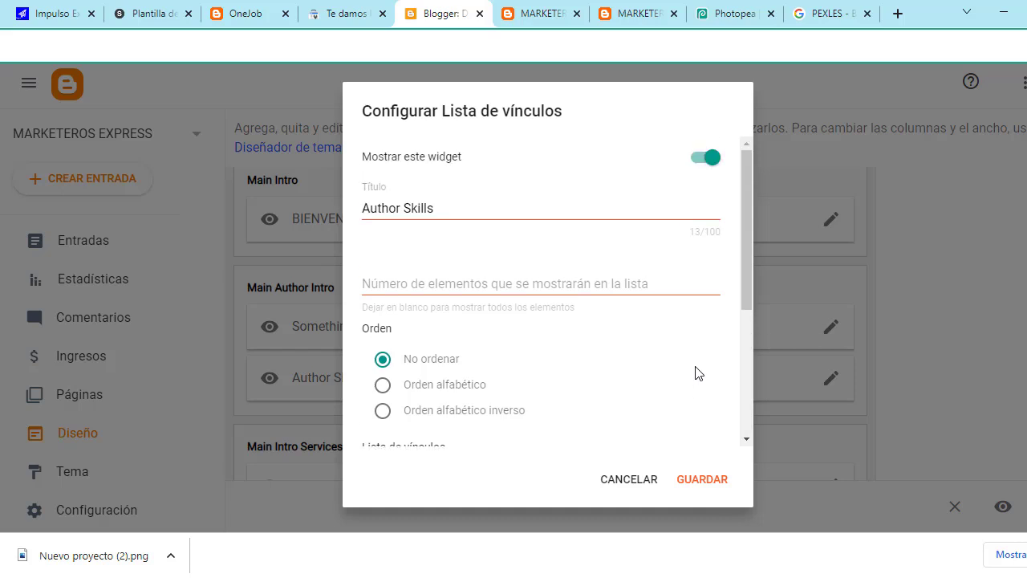
left_click(707, 161)
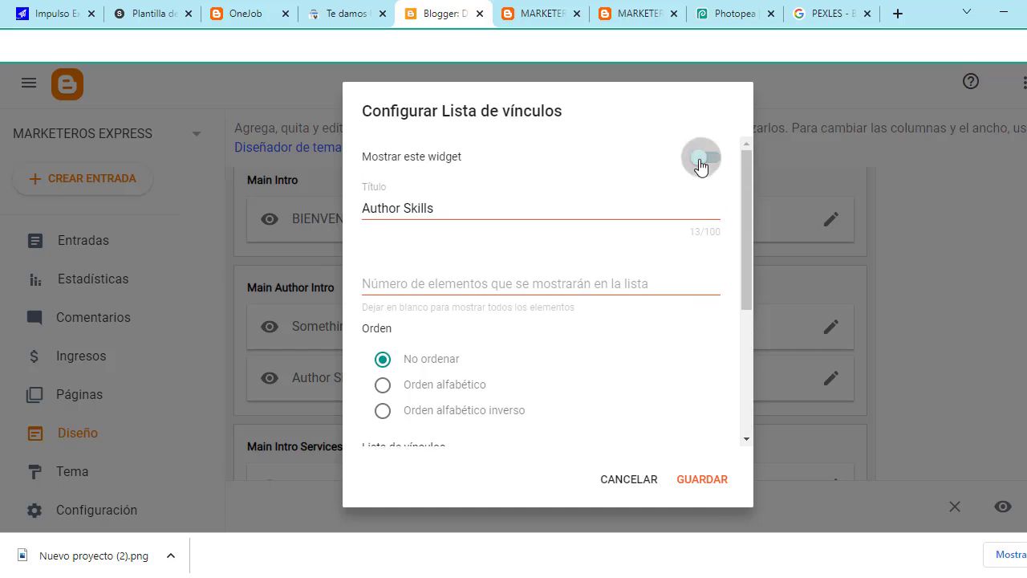
left_click(704, 485)
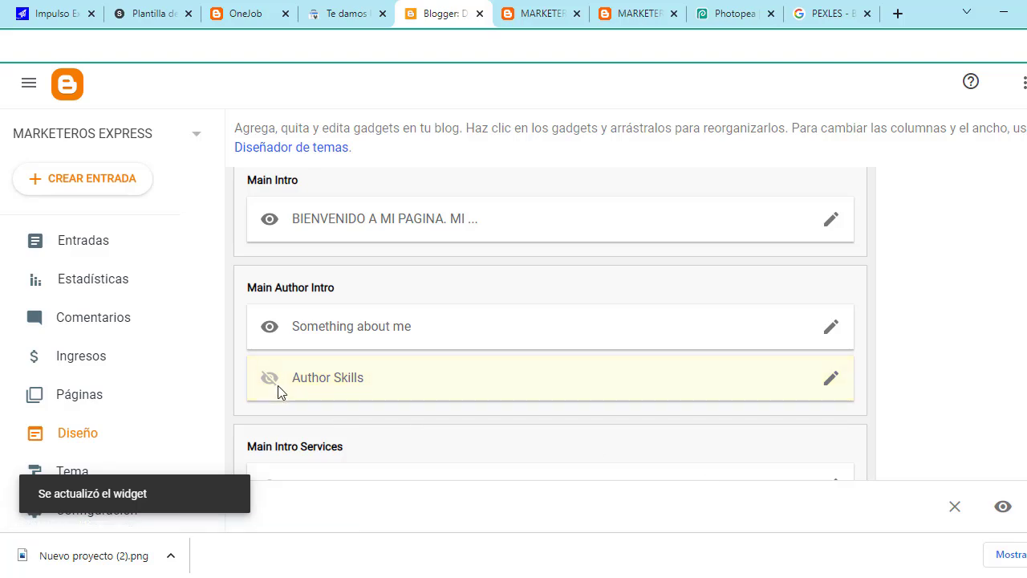
left_click(634, 11)
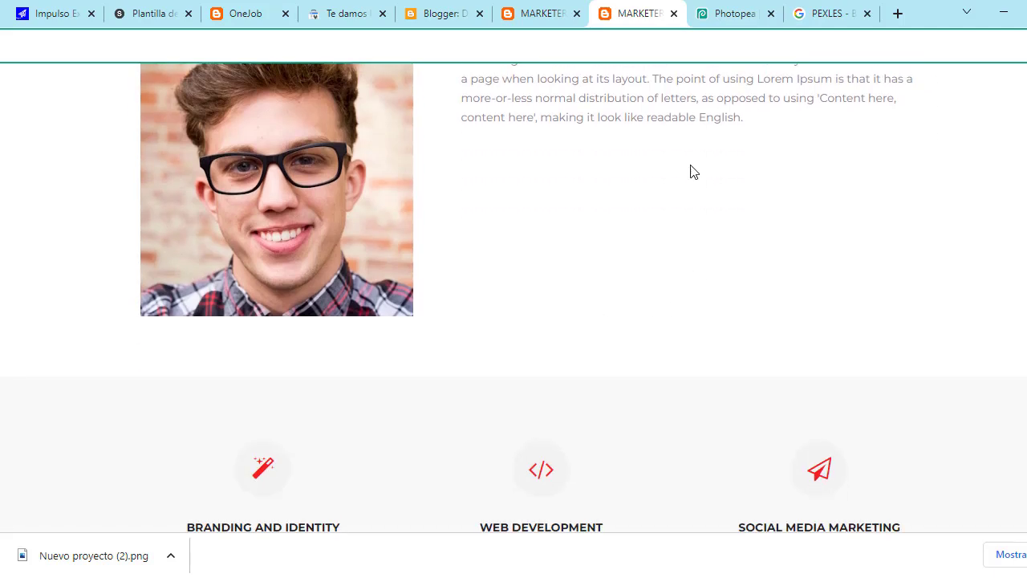
scroll(695, 298, "up", 2)
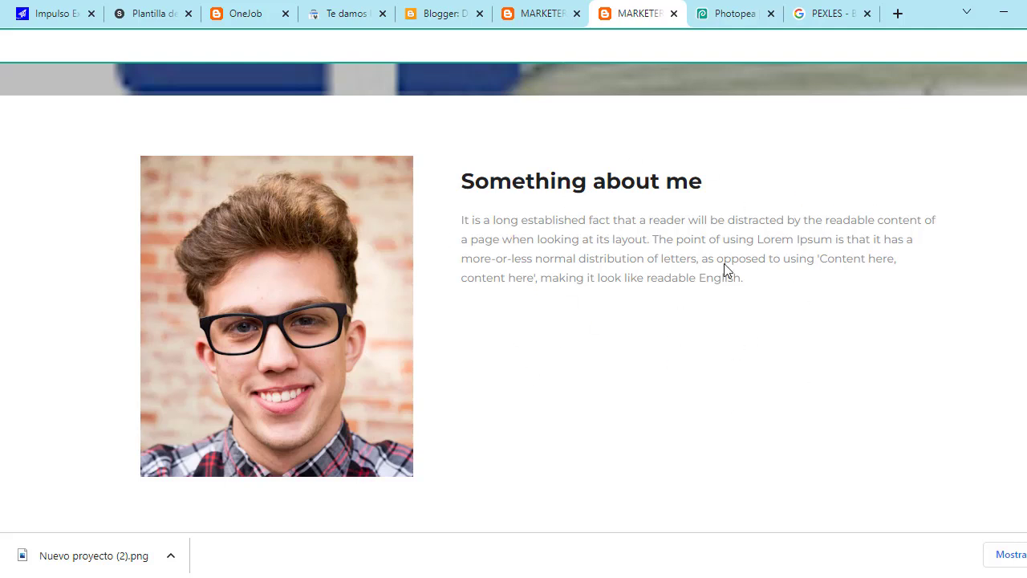
scroll(482, 409, "down", 1)
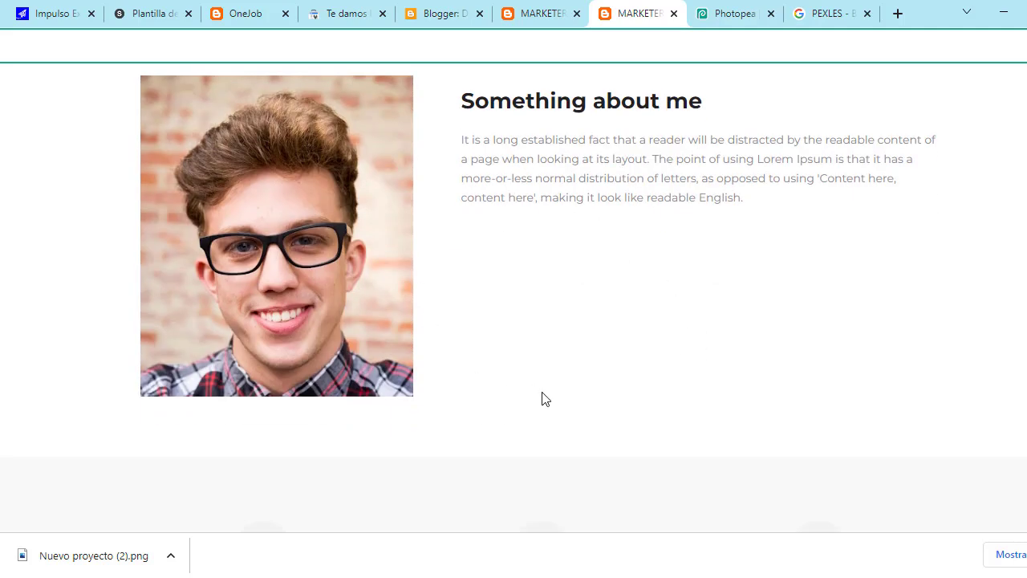
scroll(559, 342, "down", 3)
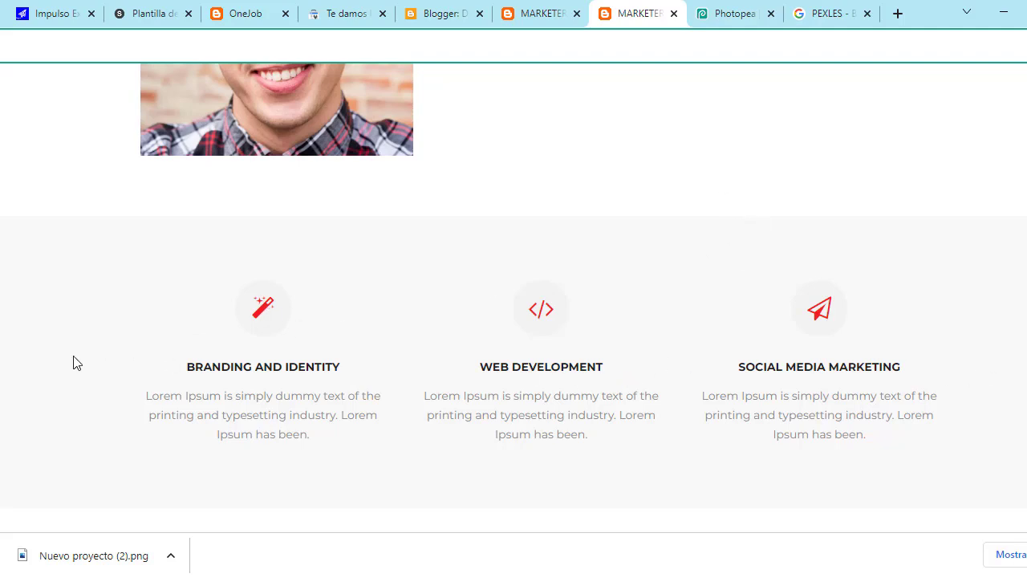
left_click(518, 22)
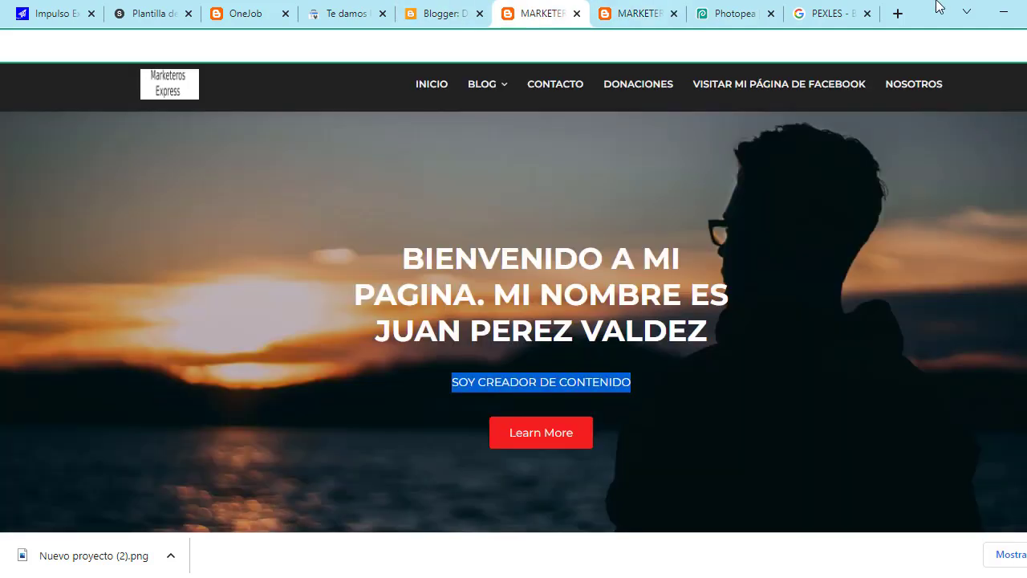
left_click(456, 10)
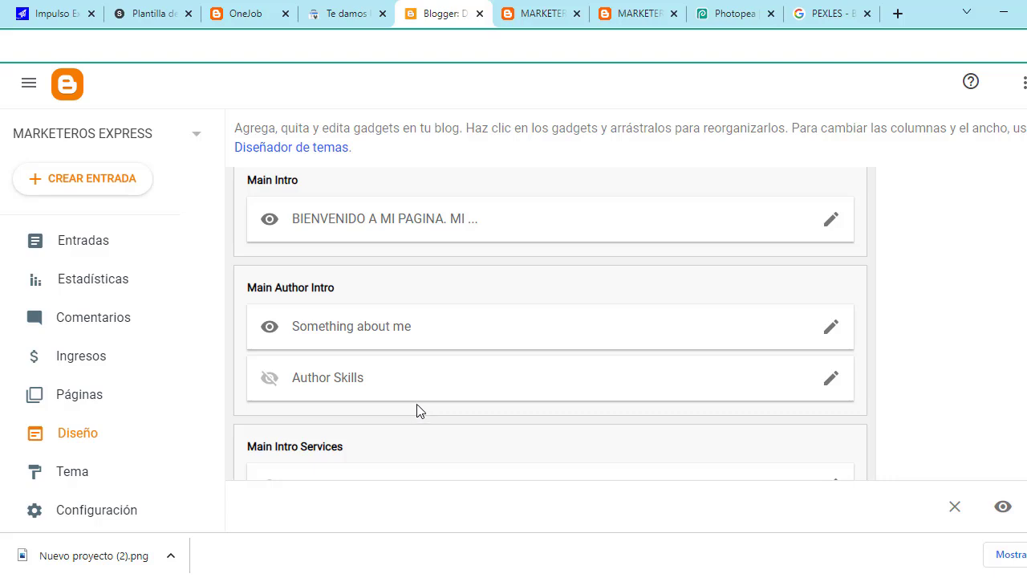
Step: Open the Branding And Identity gadget and erase its existing title
scroll(418, 406, "down", 2)
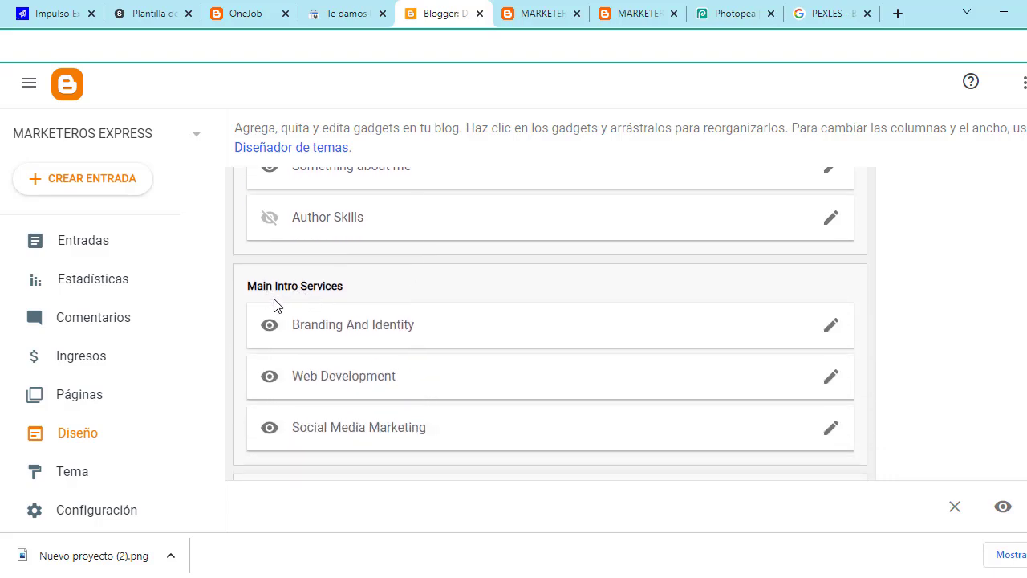
left_click(831, 329)
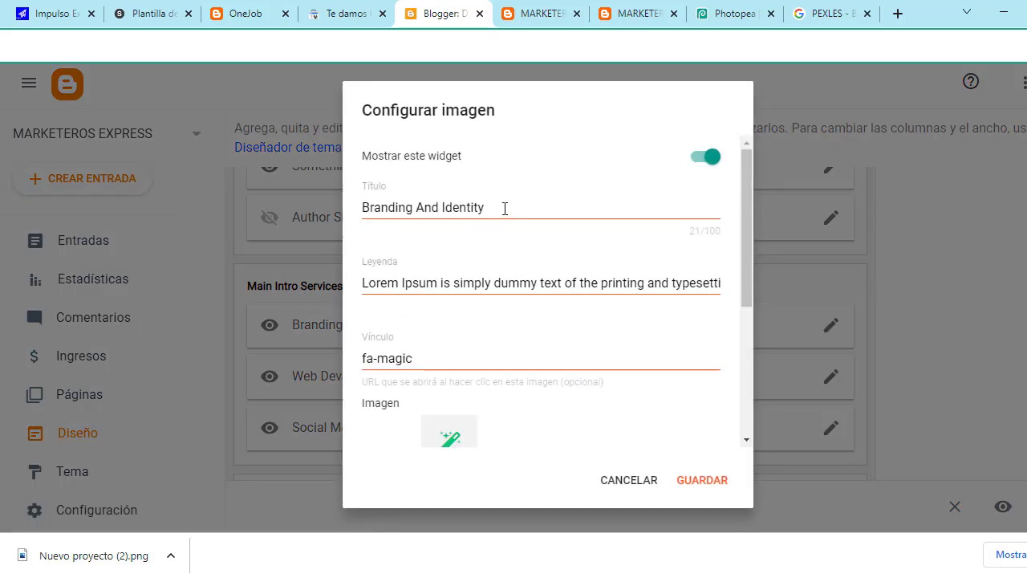
left_click(505, 208)
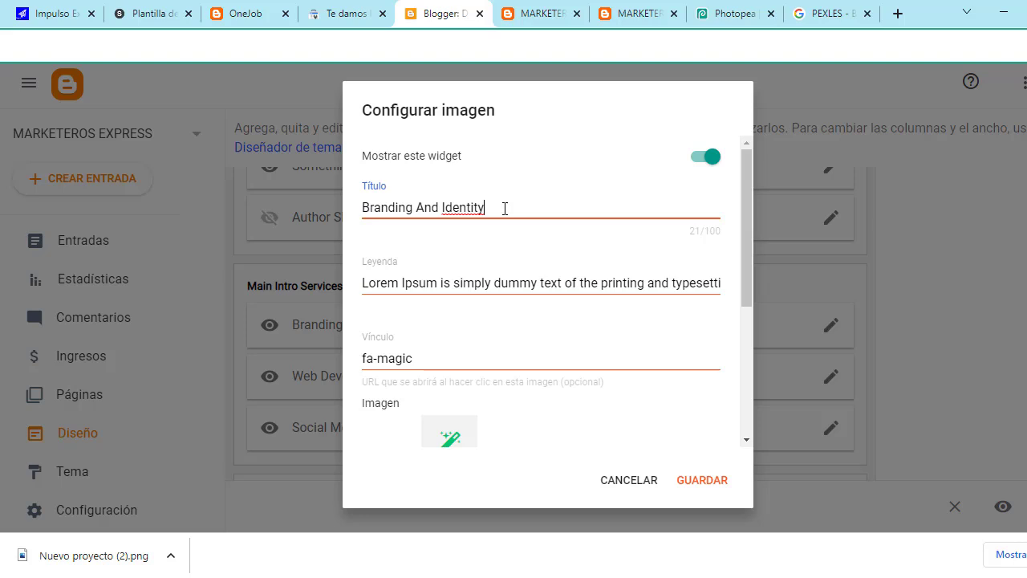
key("BackSpace")
key("BackSpace")
key("BackSpace")
key("BackSpace")
key("BackSpace")
key("BackSpace")
key("BackSpace")
key("BackSpace")
key("BackSpace")
key("BackSpace")
key("BackSpace")
key("BackSpace")
key("BackSpace")
key("BackSpace")
key("BackSpace")
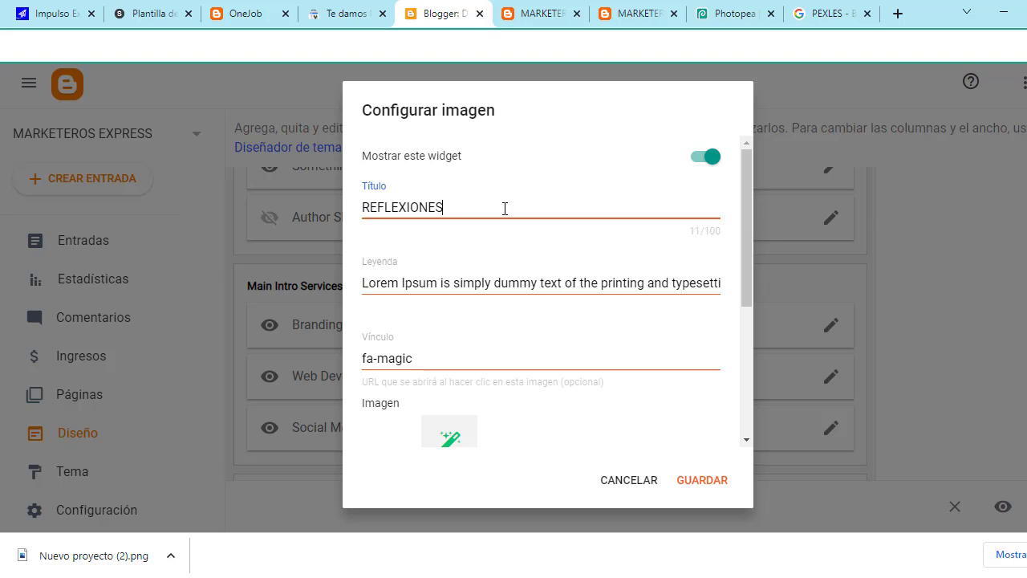
left_click(497, 282)
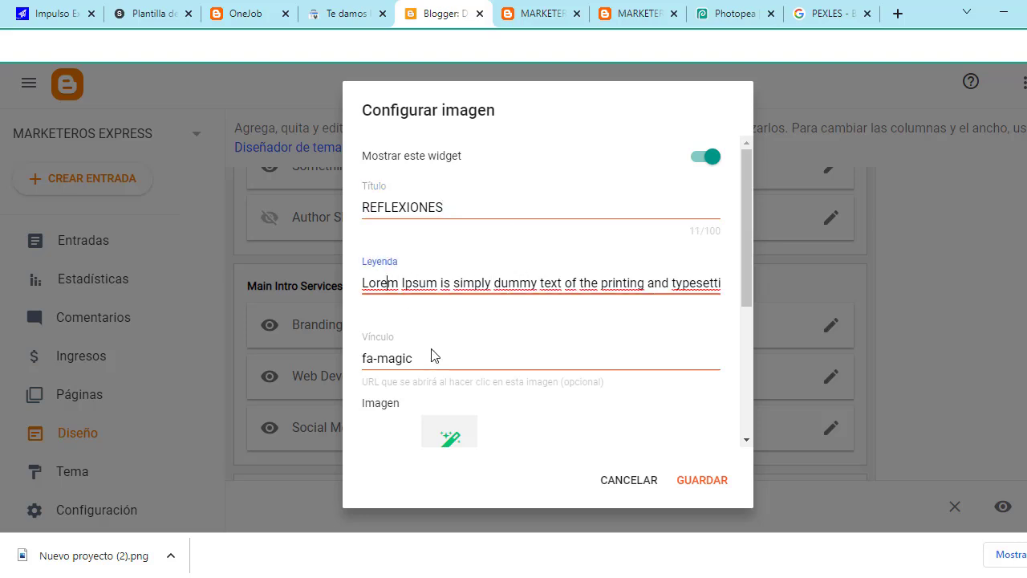
Step: Edit the gadget's fa-magic link field
scroll(437, 359, "down", 1)
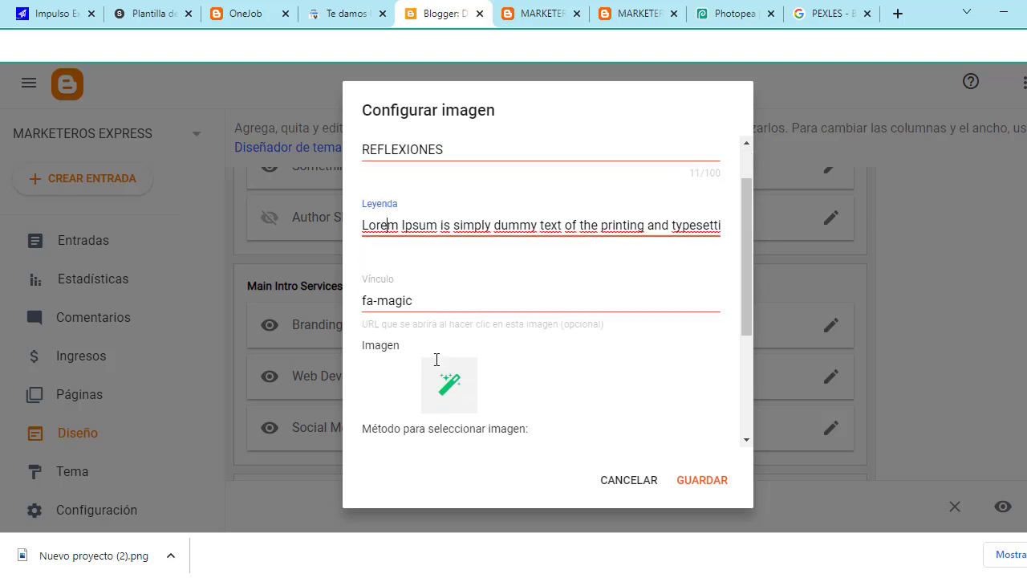
left_click(434, 279)
scroll(434, 281, "down", 1)
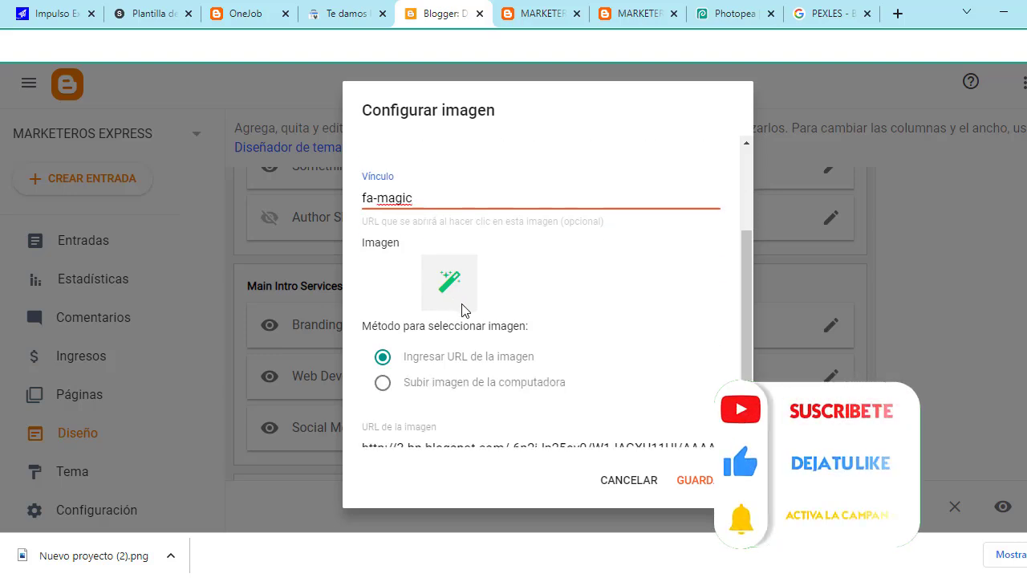
scroll(462, 309, "down", 1)
scroll(470, 287, "up", 1)
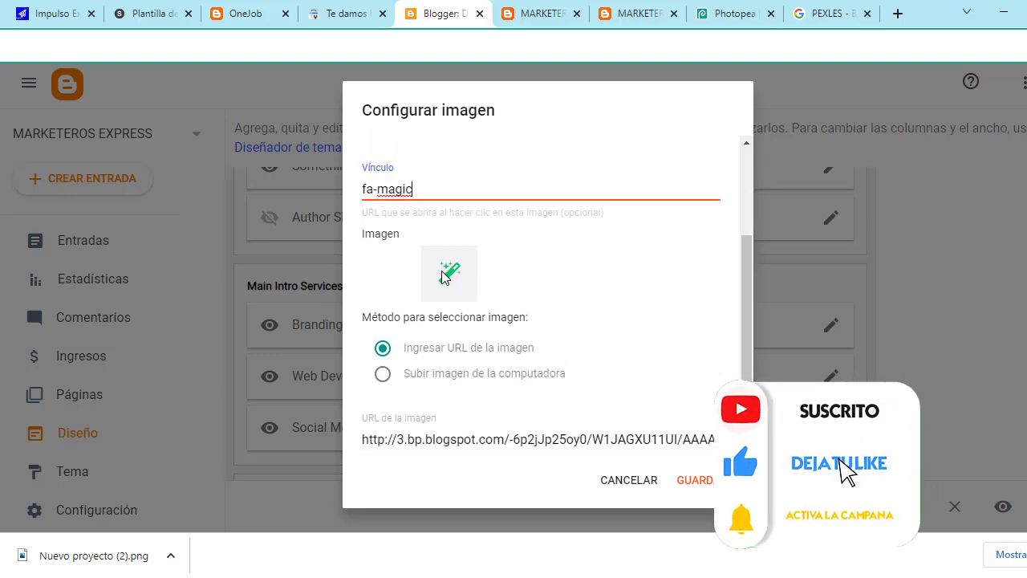
scroll(454, 289, "down", 1)
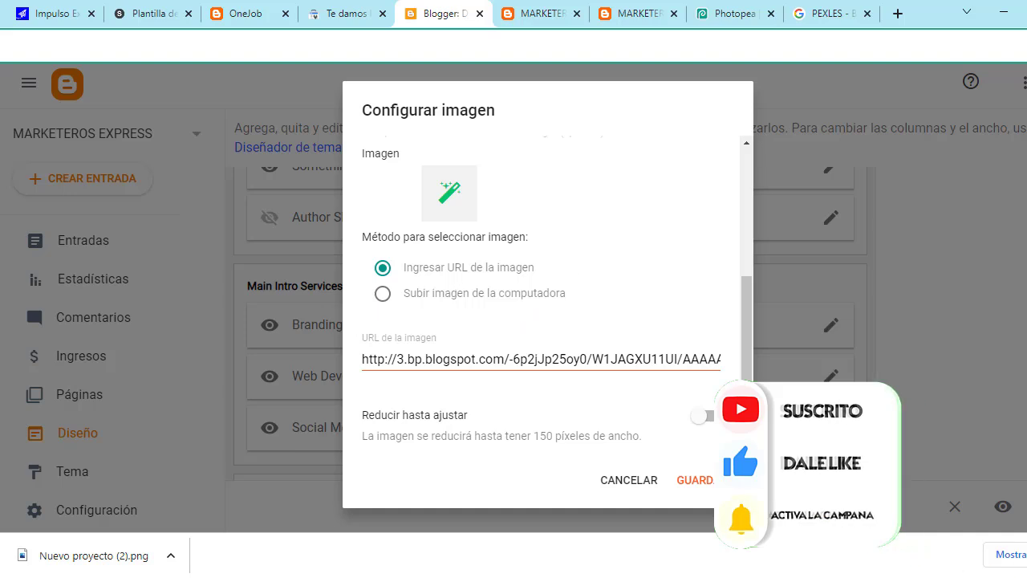
Step: Check the Marketeros Express logo tab, select the image URL field, then switch to the live blog
left_click(720, 11)
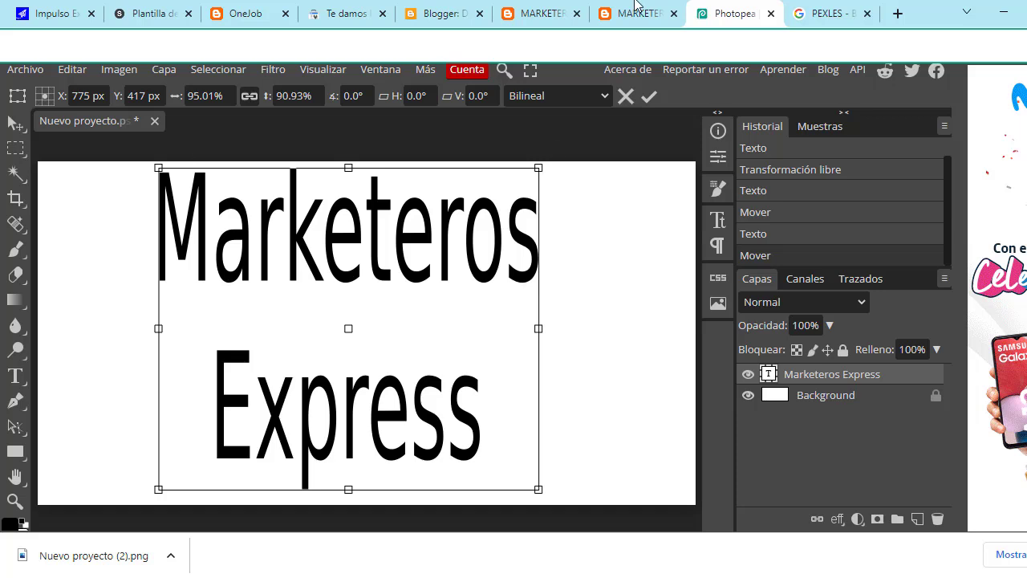
left_click(440, 14)
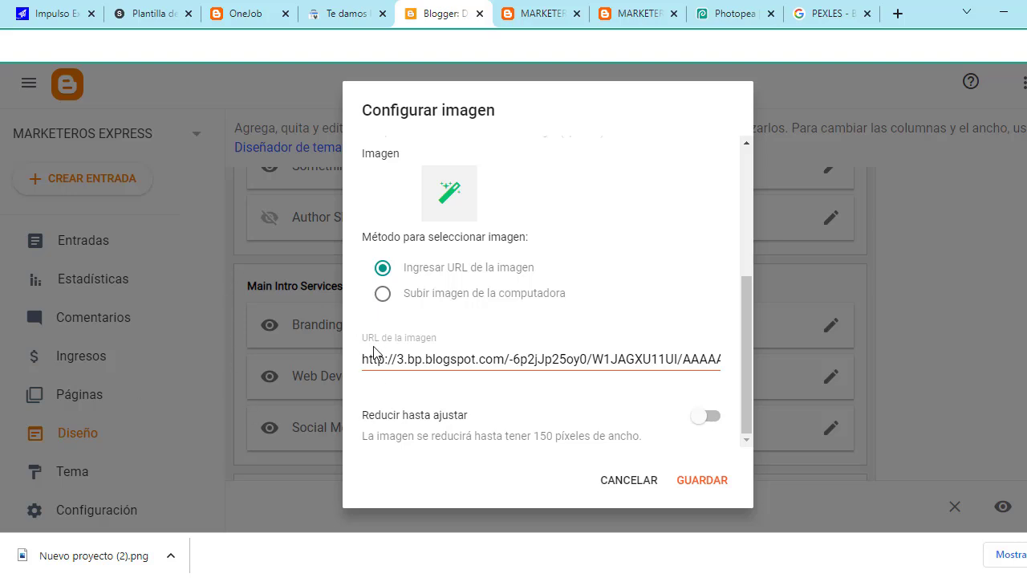
left_click(441, 359)
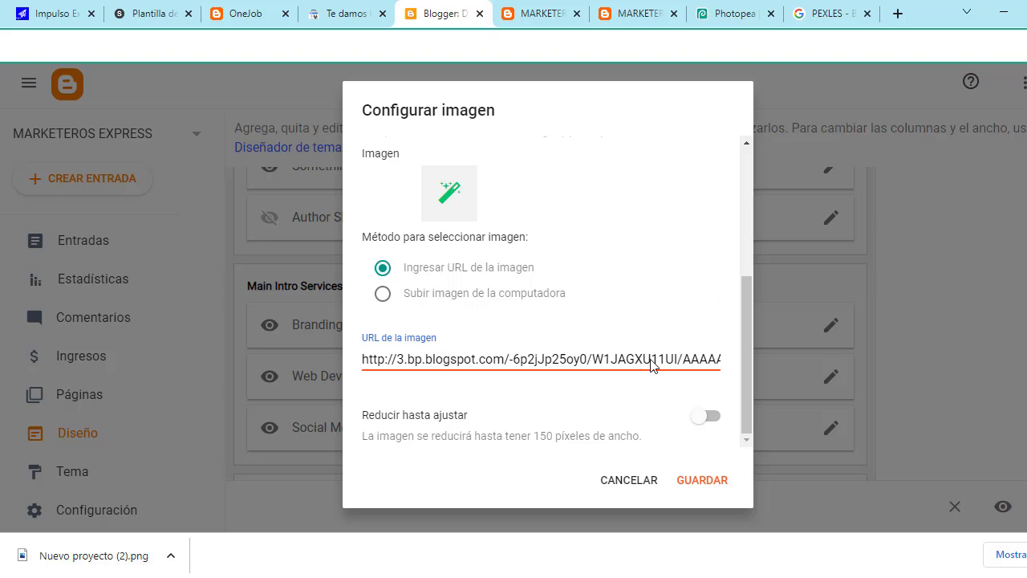
key("ctrl+7")
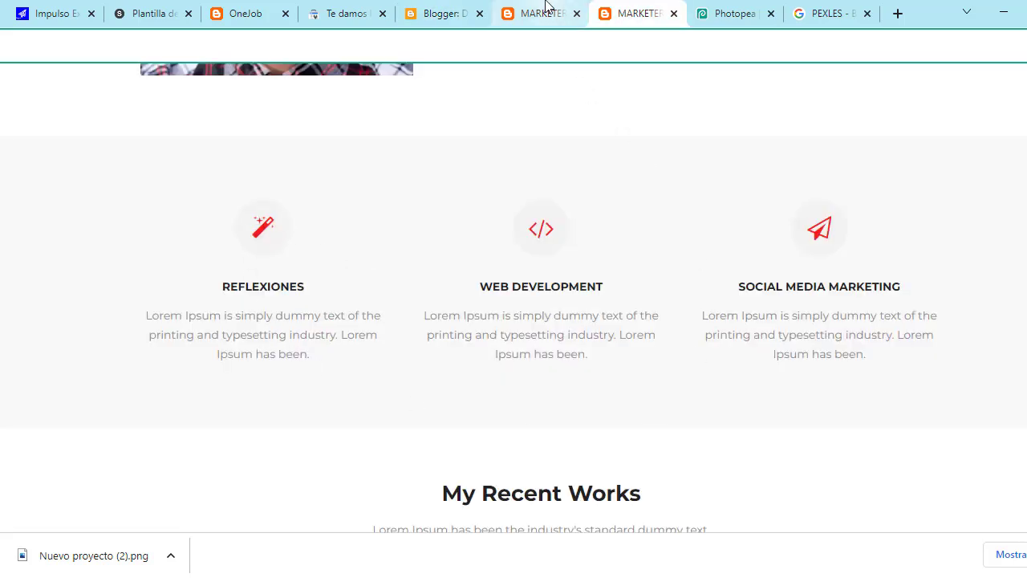
Step: Review the blog previews in the MARKETEROS tabs, then return to the Blogger Diseño page
left_click(435, 13)
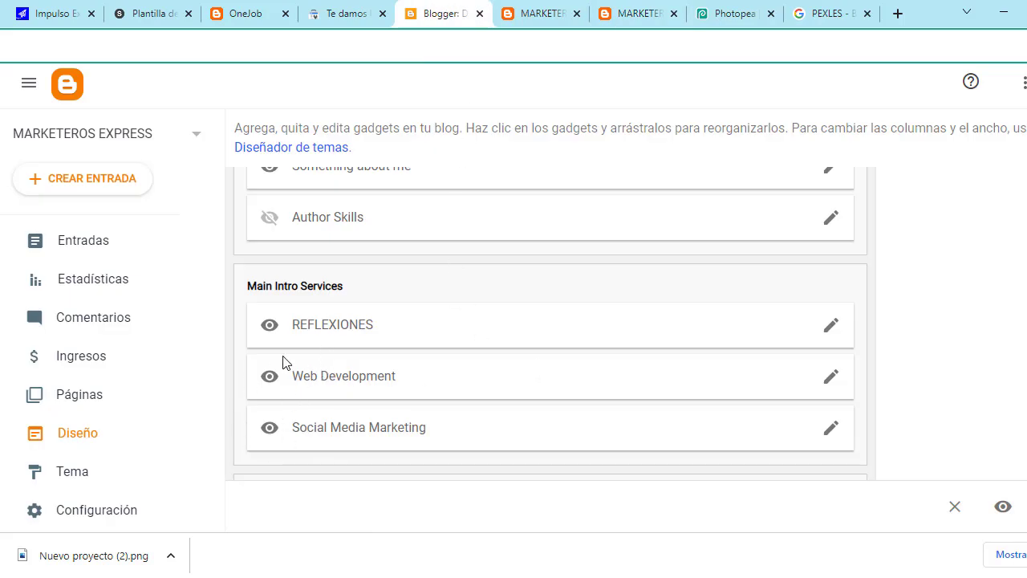
left_click(506, 10)
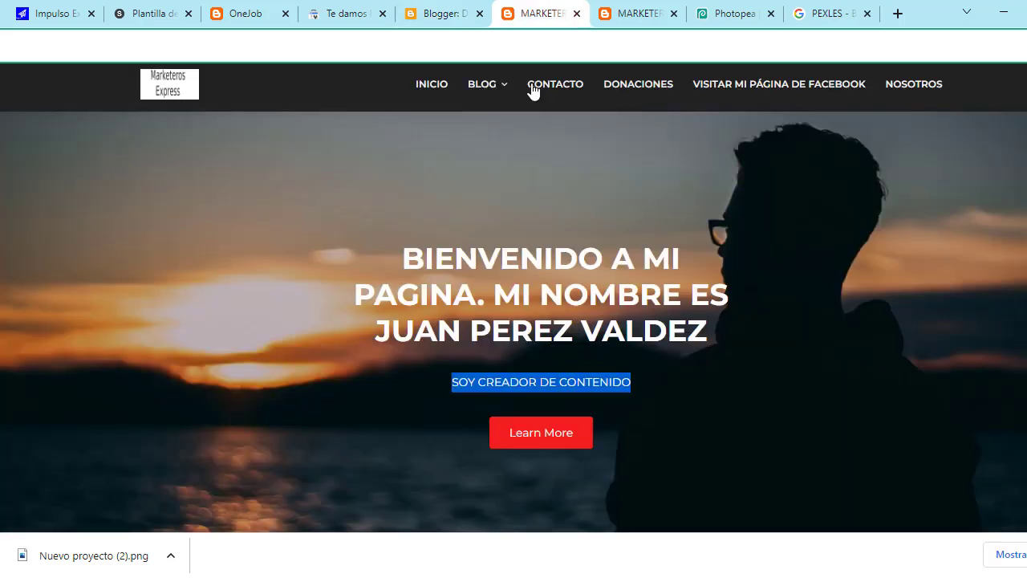
left_click(618, 10)
scroll(558, 265, "up", 3)
scroll(585, 397, "up", 7)
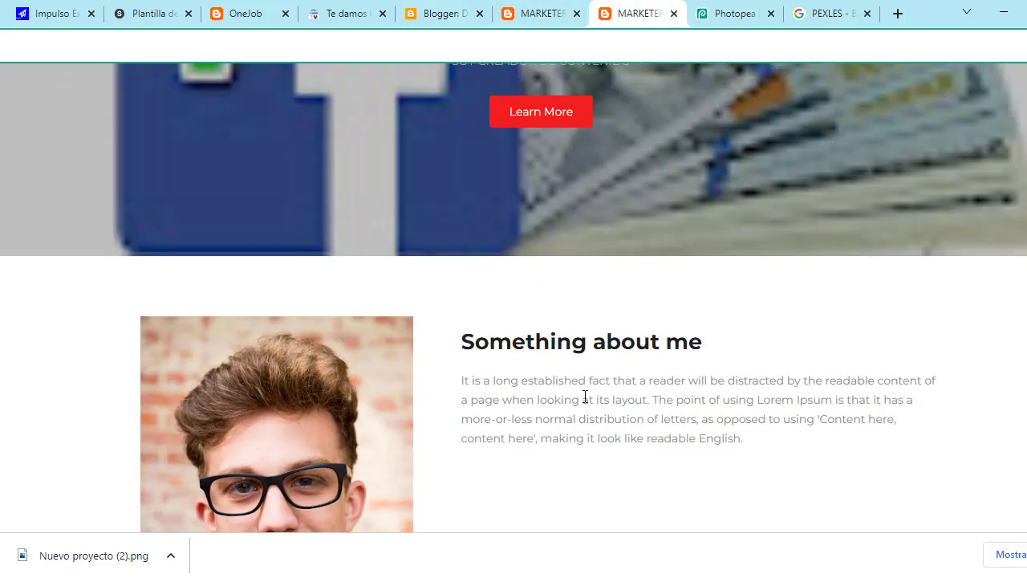
scroll(586, 415, "down", 10)
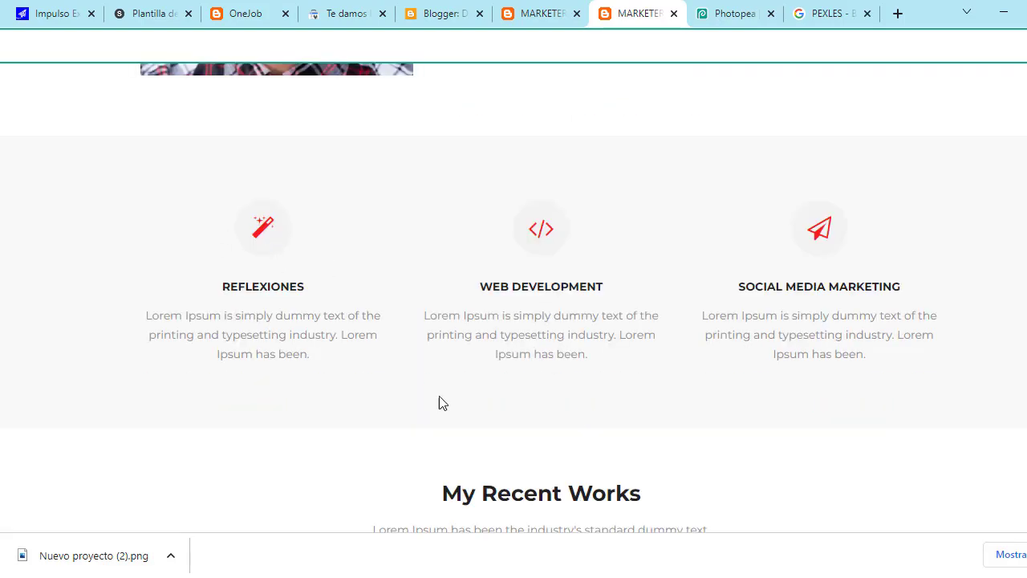
scroll(614, 425, "down", 2)
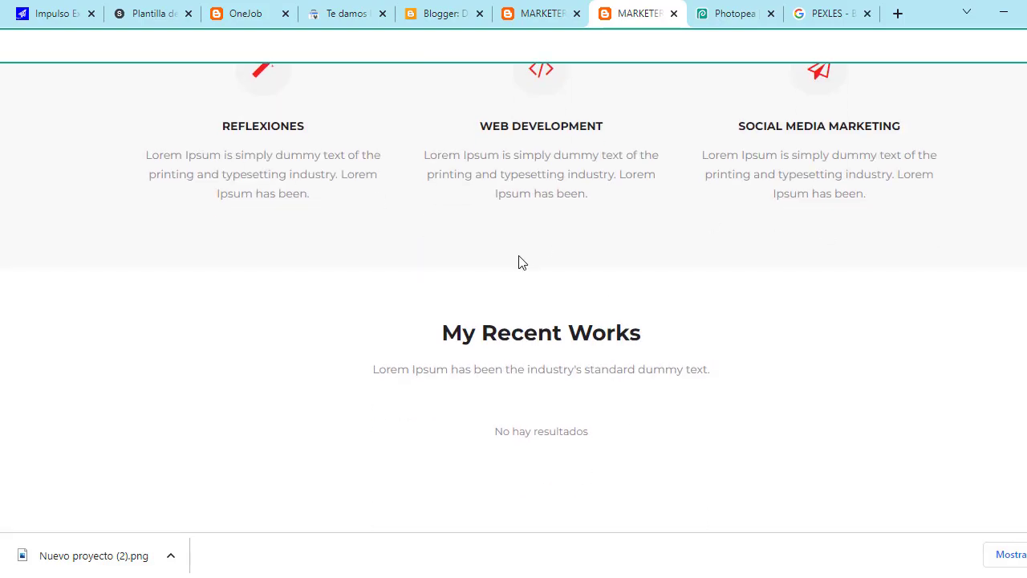
scroll(554, 305, "down", 3)
scroll(493, 236, "up", 5)
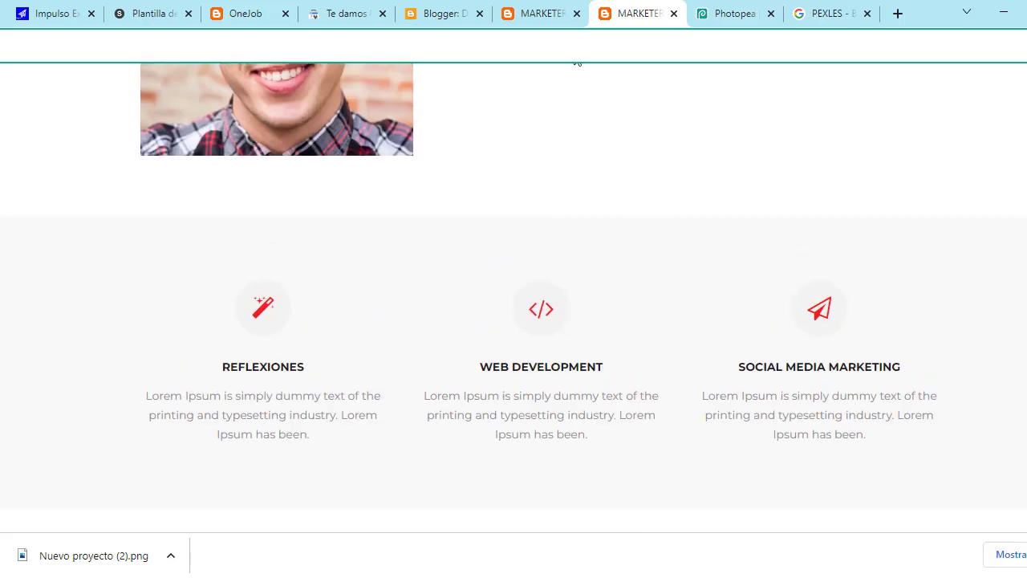
left_click(530, 6)
left_click(466, 10)
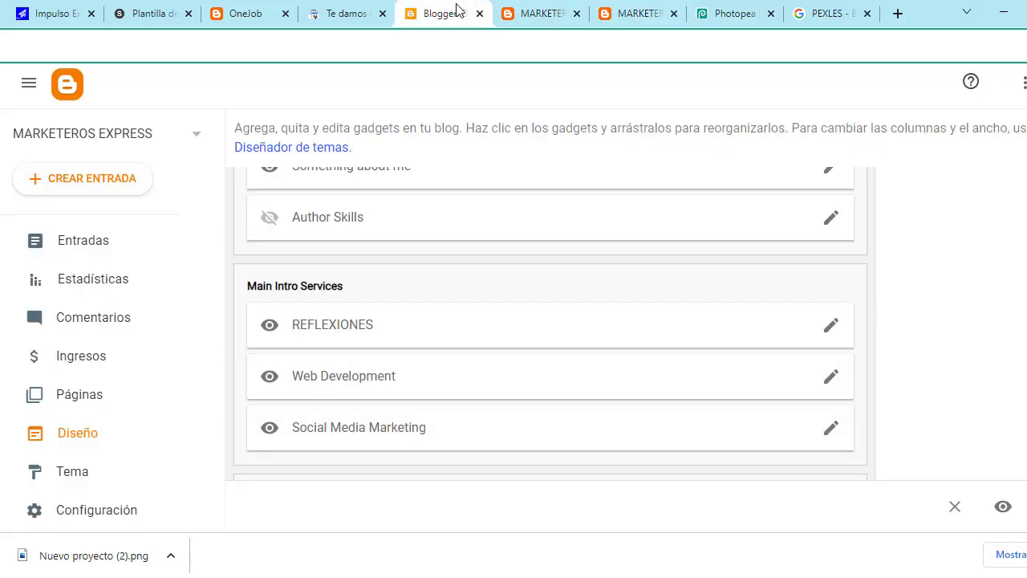
Step: Hide and save the REFLEXIONES, Web Development and Social Media Marketing gadgets, then view the live blog
left_click(830, 325)
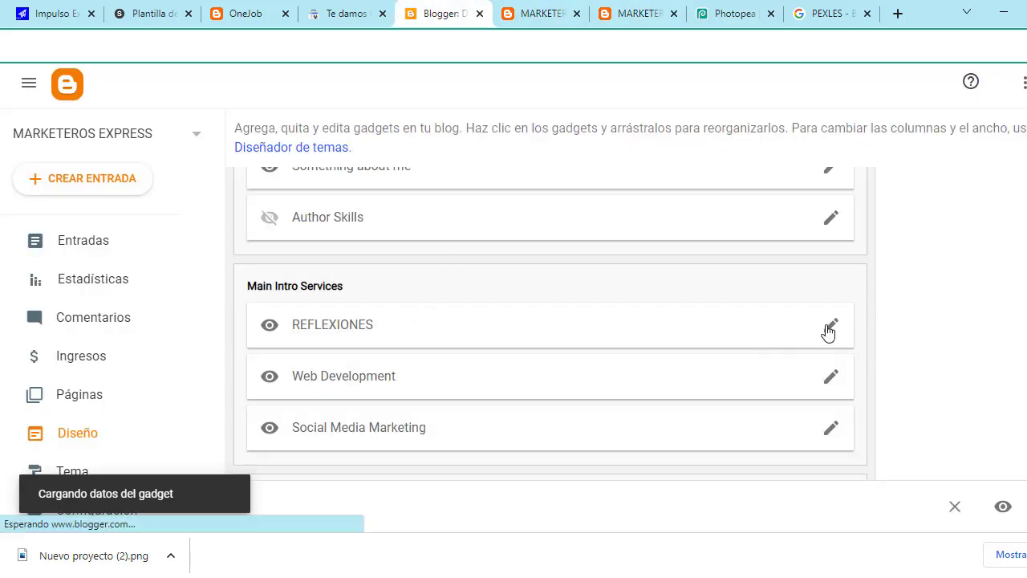
left_click(696, 150)
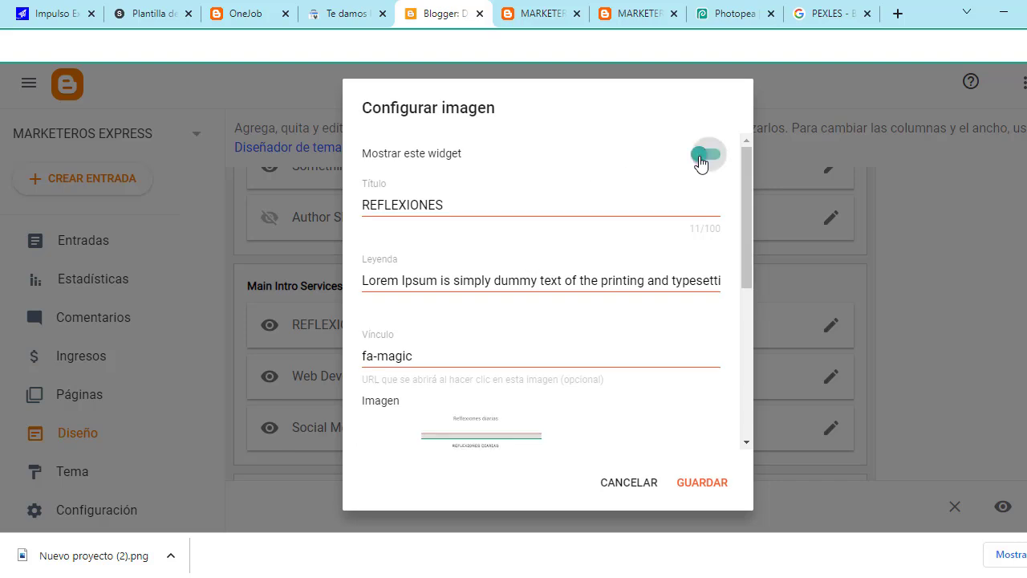
left_click(707, 484)
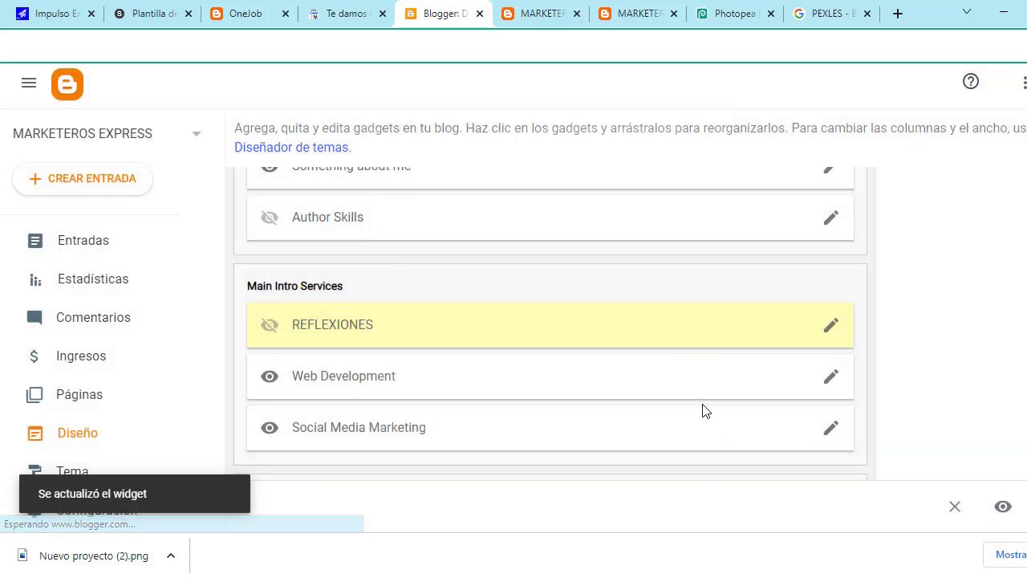
left_click(833, 379)
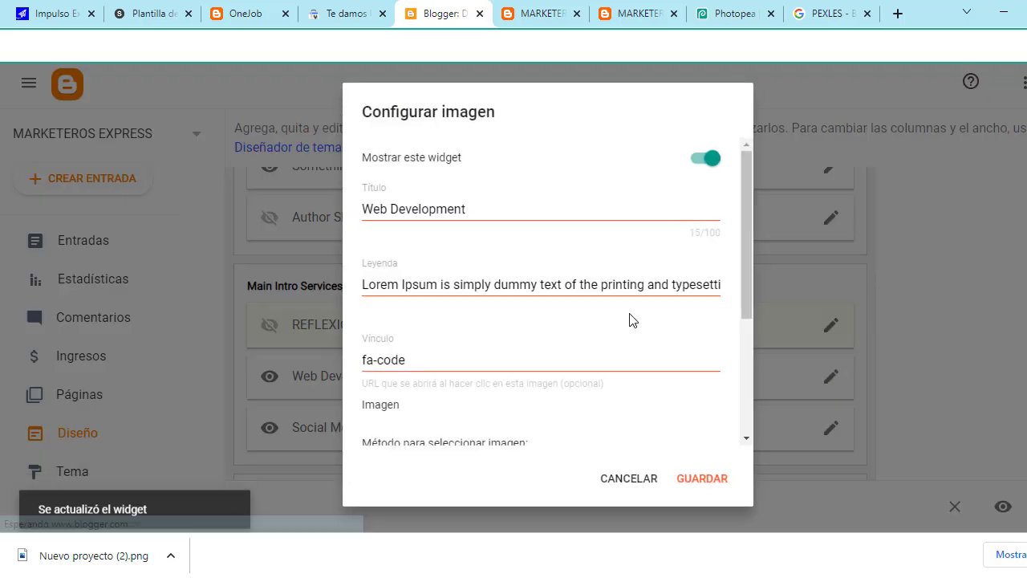
left_click(701, 157)
left_click(699, 480)
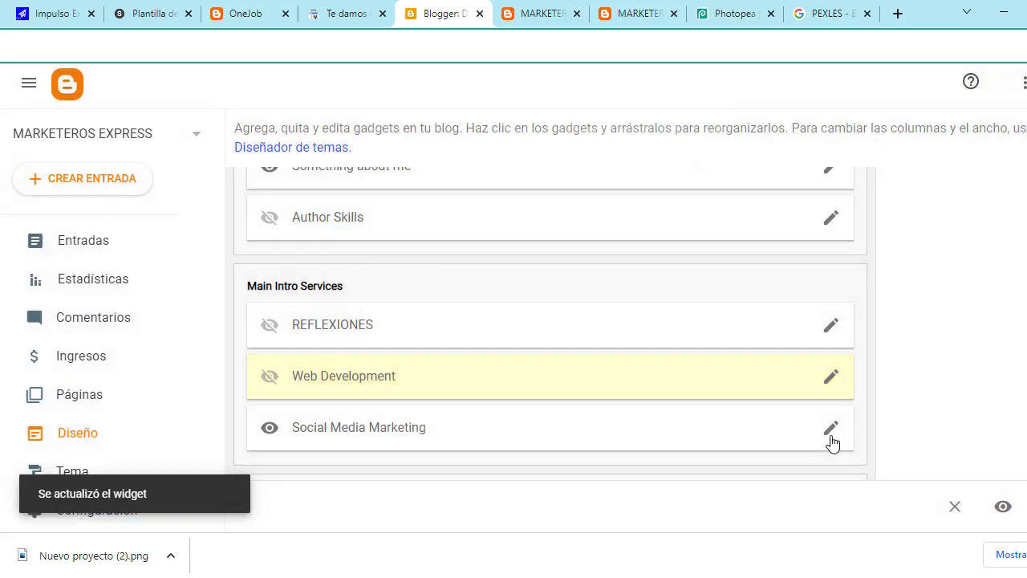
left_click(831, 437)
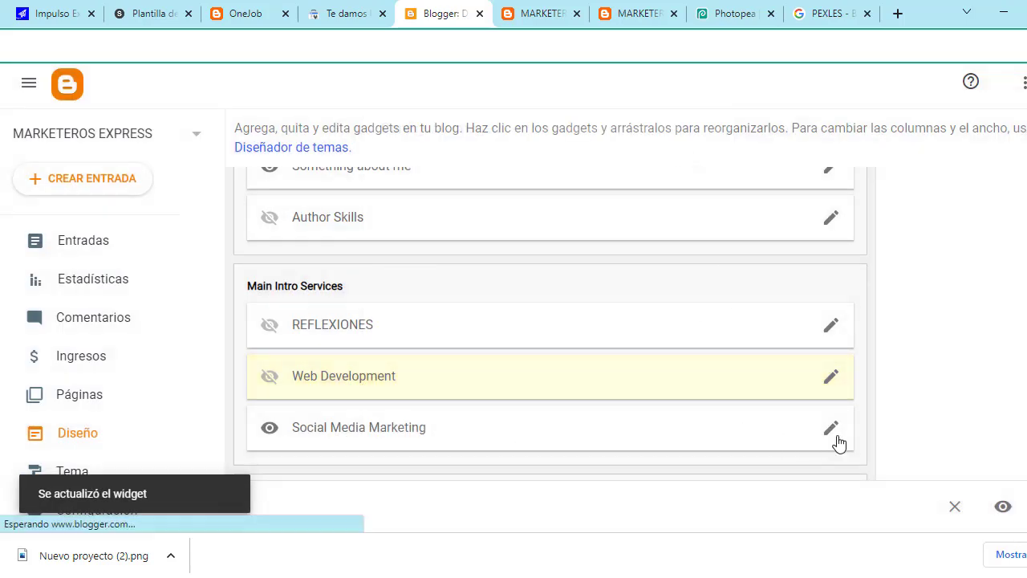
left_click(701, 157)
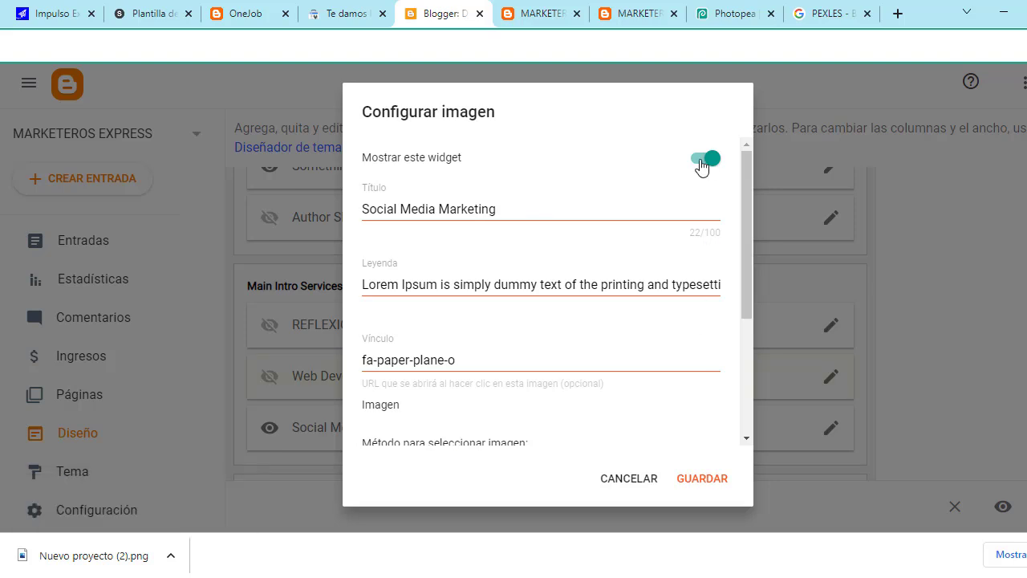
left_click(695, 482)
scroll(697, 330, "down", 1)
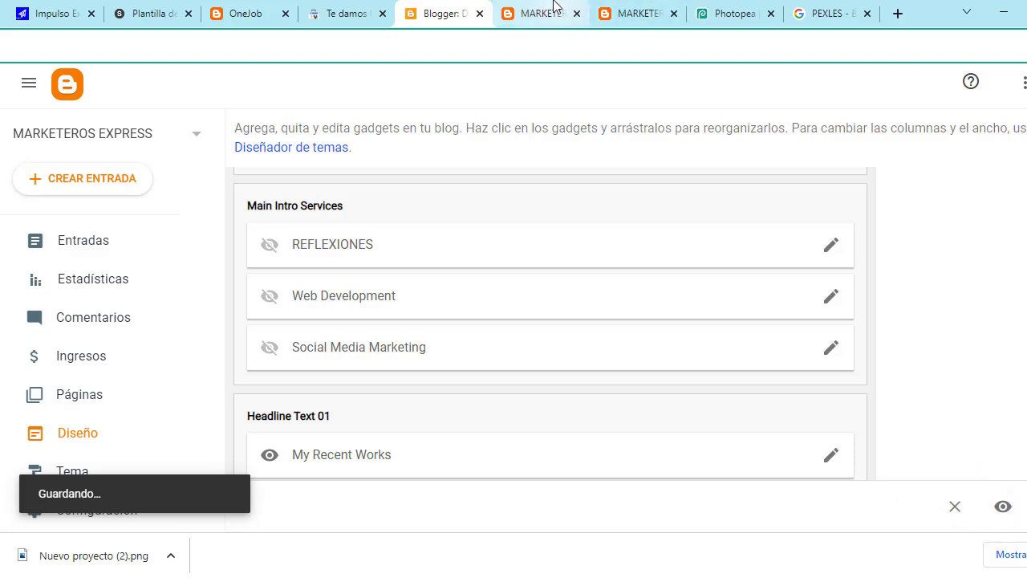
left_click(534, 18)
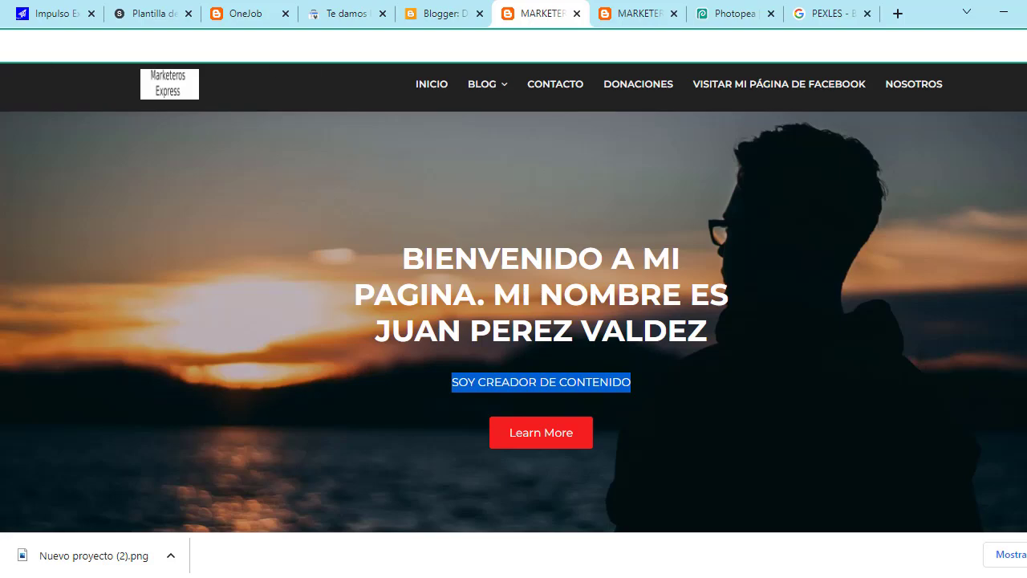
Step: Scroll the live blog to check that My Recent Works is now empty above What our clients say
scroll(557, 229, "down", 15)
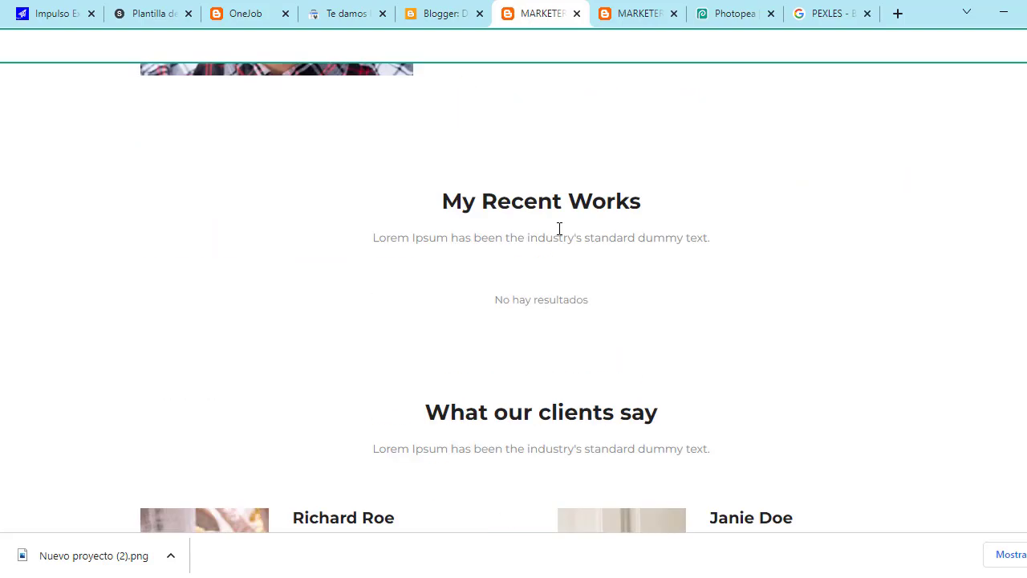
scroll(560, 229, "up", 4)
scroll(586, 271, "down", 1)
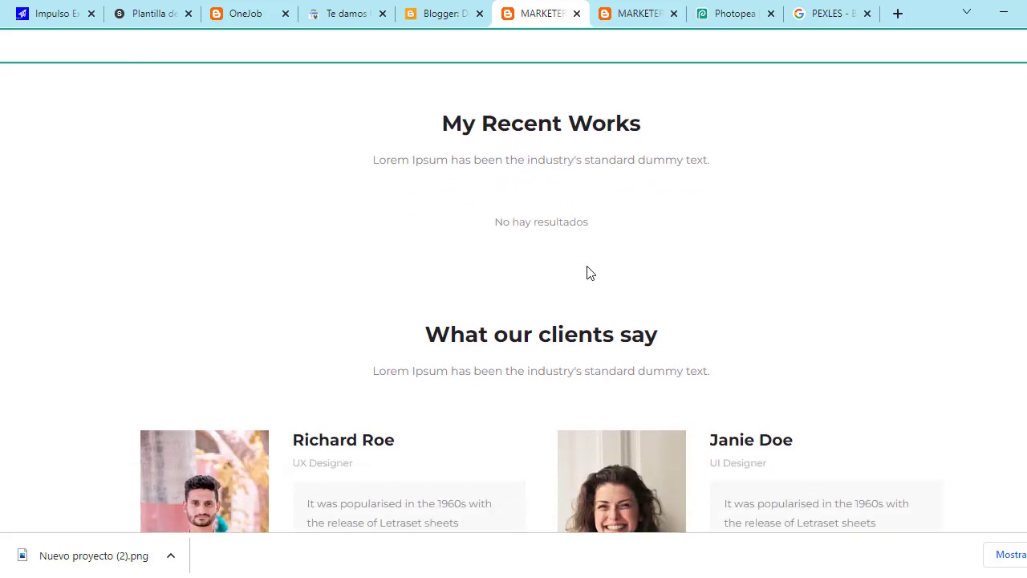
scroll(428, 287, "up", 2)
scroll(609, 315, "down", 3)
scroll(610, 313, "up", 3)
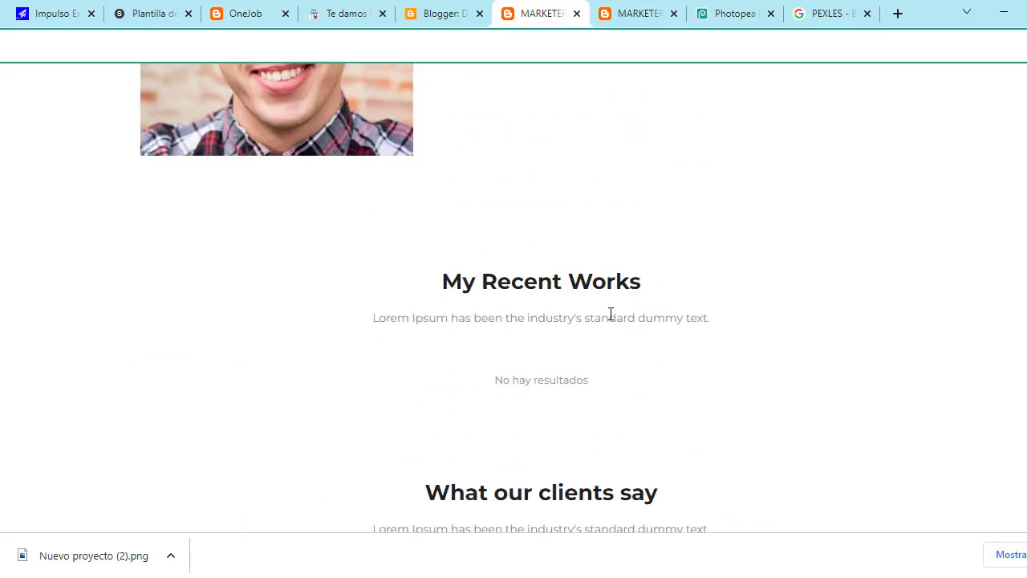
scroll(611, 314, "down", 3)
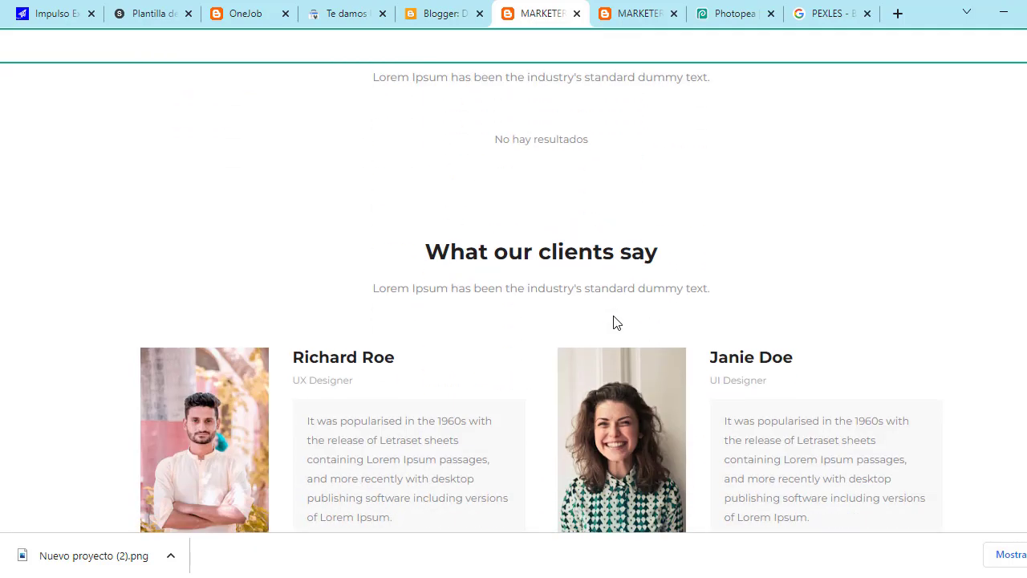
scroll(615, 321, "down", 1)
left_click_drag(426, 172, 791, 302)
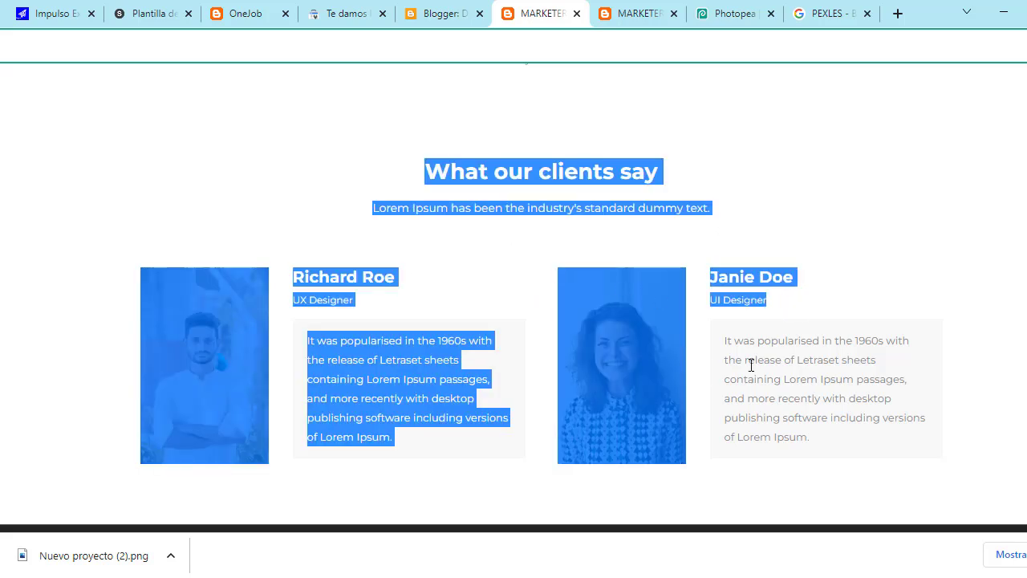
left_click(865, 308)
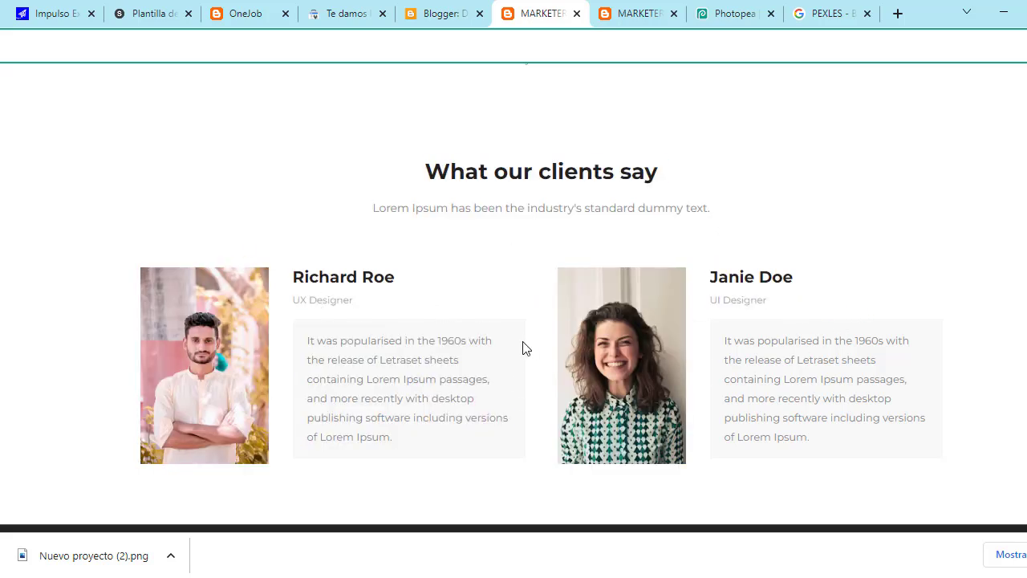
Step: Replace the Headline Text 01 title 'My Recent Works' with 'MIS ARTICULOS' and save the gadget
left_click(419, 11)
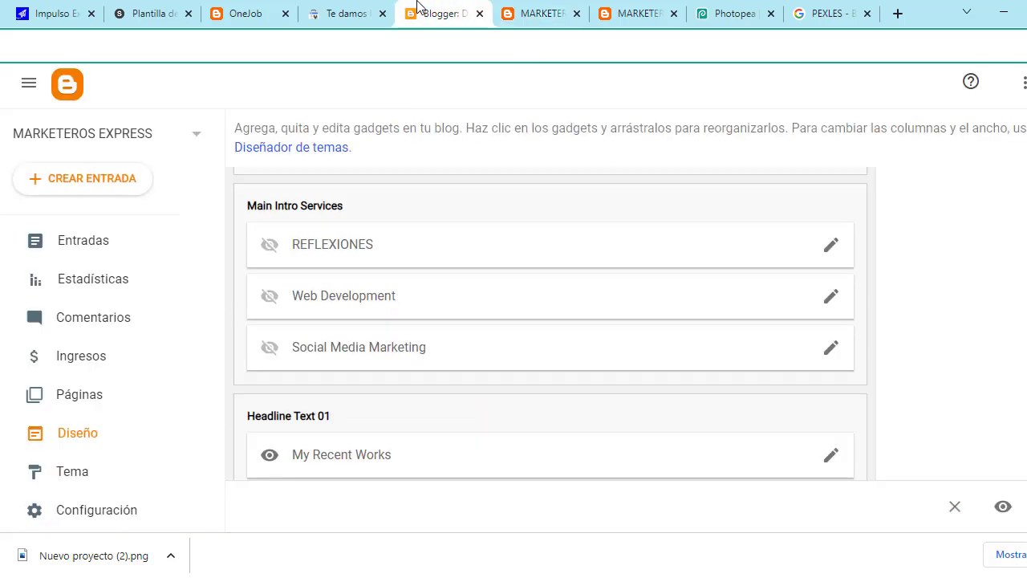
scroll(443, 335, "down", 3)
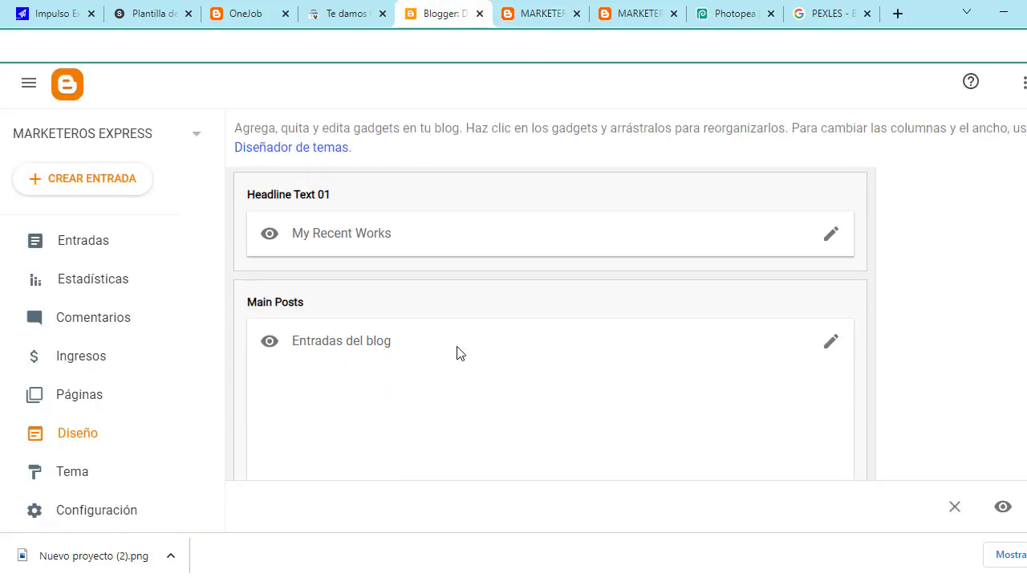
scroll(458, 353, "up", 2)
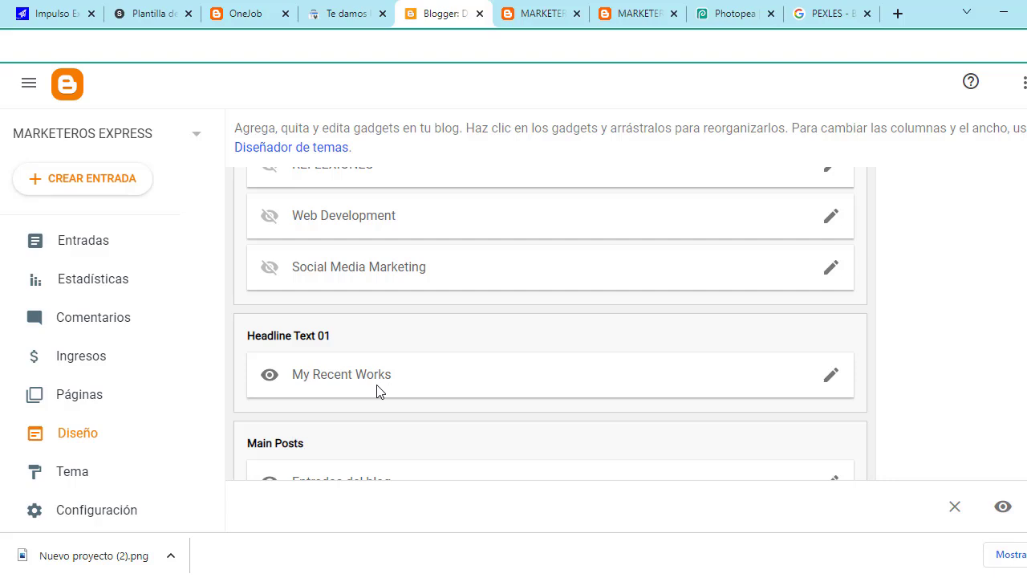
left_click(831, 375)
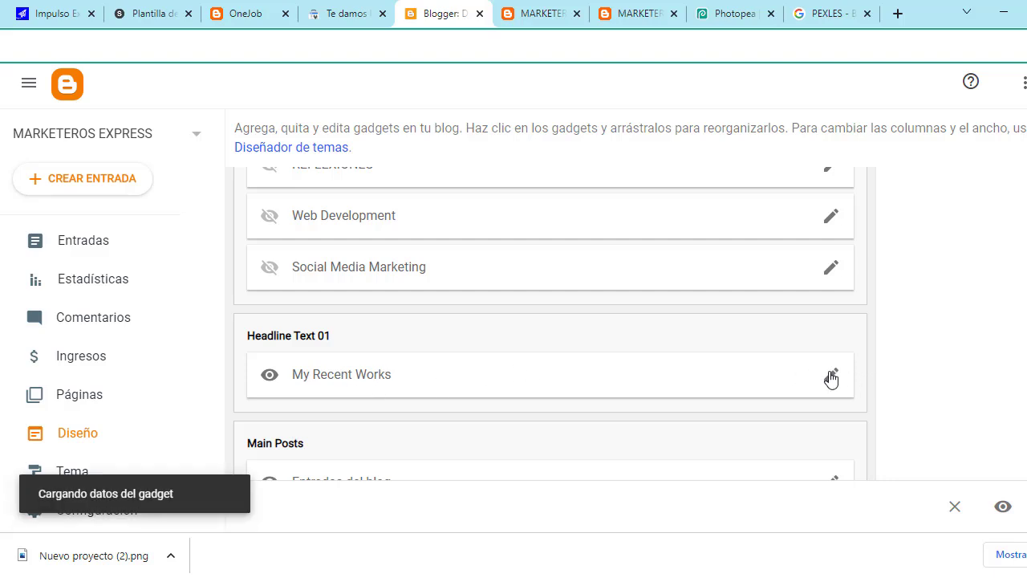
left_click(549, 264)
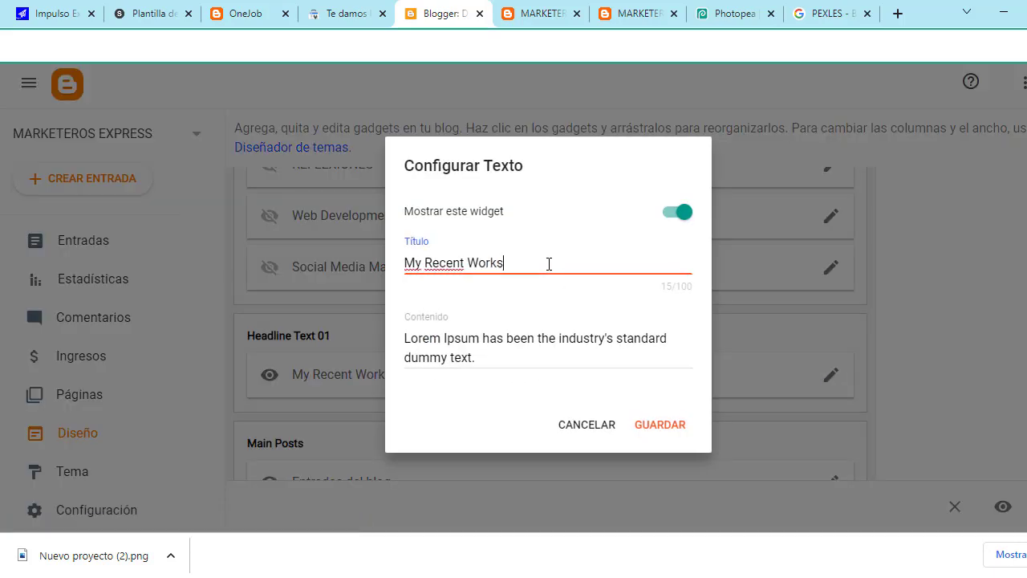
left_click_drag(533, 264, 409, 264)
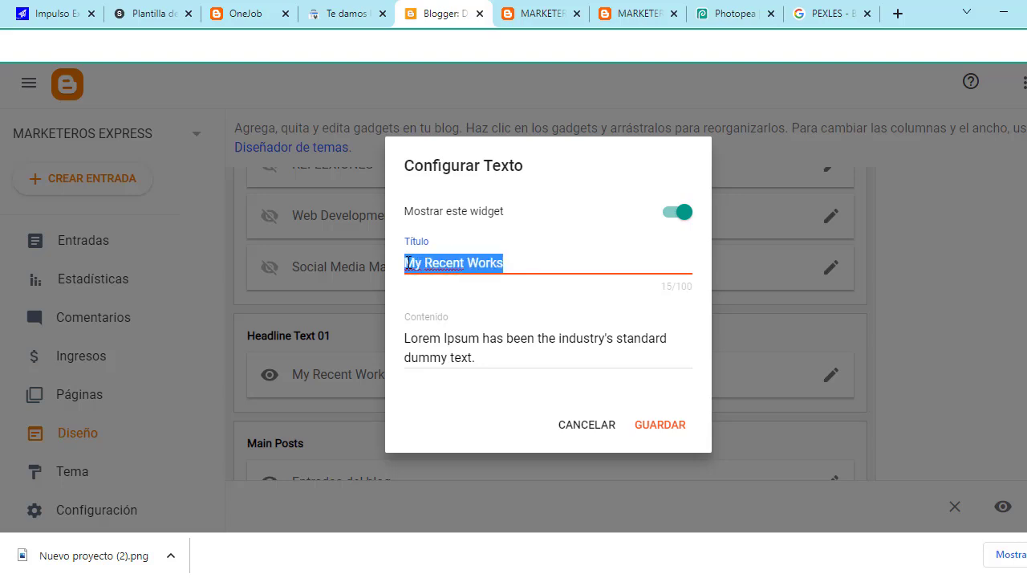
left_click(514, 353)
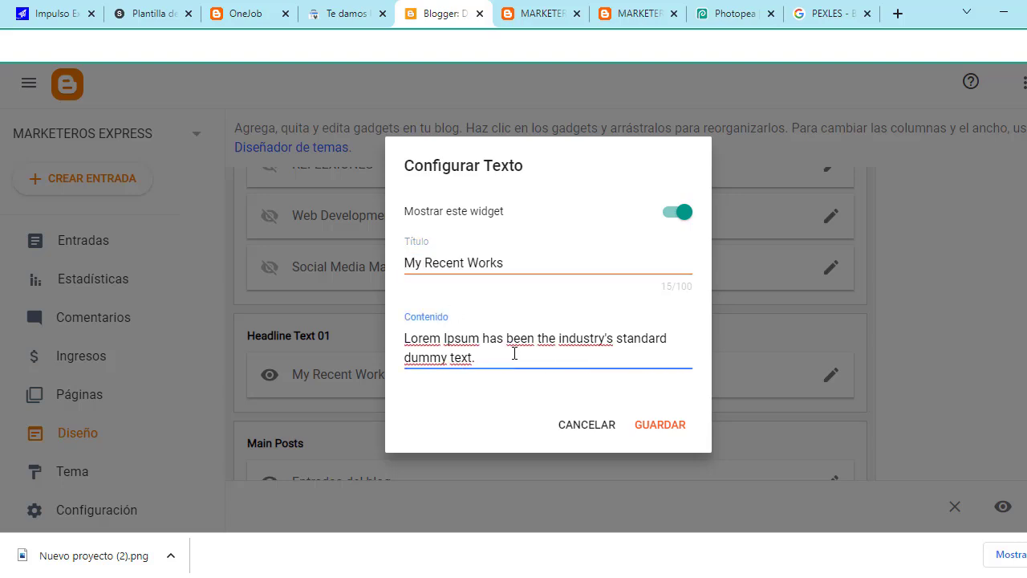
left_click(525, 261)
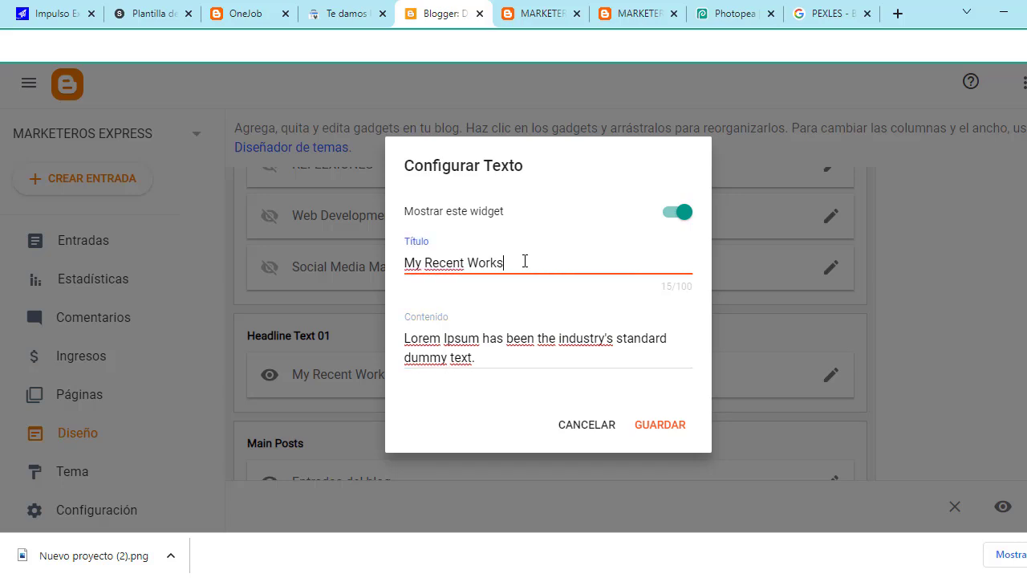
key("BackSpace")
key("BackSpace")
key("BackSpace")
key("BackSpace")
key("BackSpace")
key("BackSpace")
key("BackSpace")
key("BackSpace")
key("BackSpace")
key("BackSpace")
key("BackSpace")
key("BackSpace")
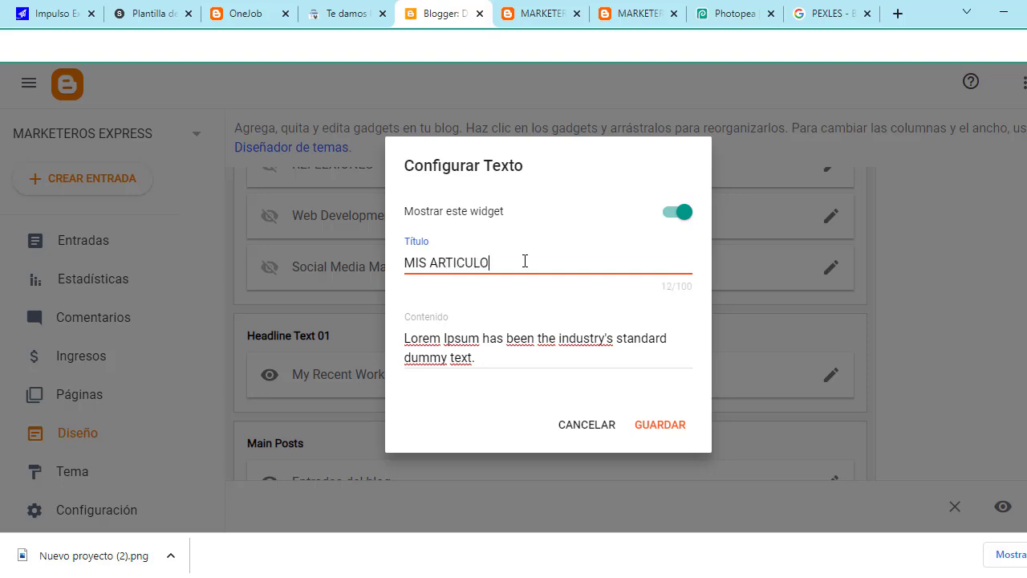
left_click(642, 431)
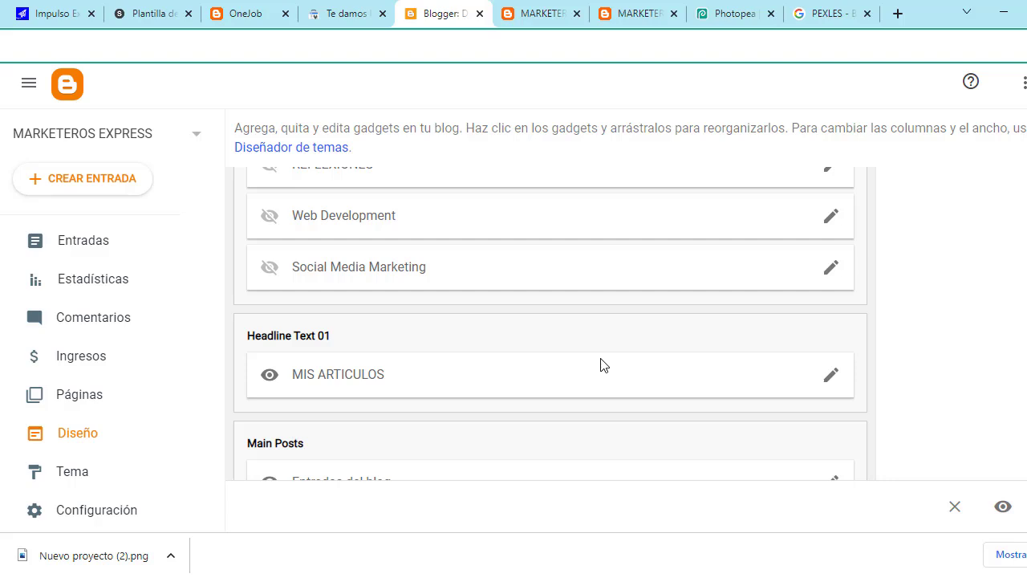
Step: Switch off Mostrar este widget for the MIS ARTICULOS gadget and save it
scroll(604, 365, "down", 1)
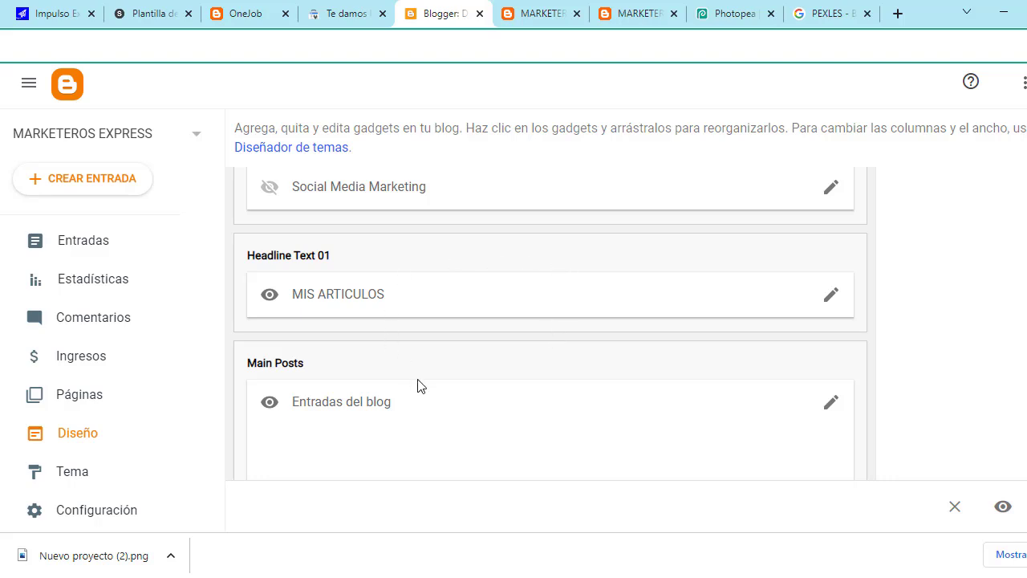
scroll(417, 387, "down", 1)
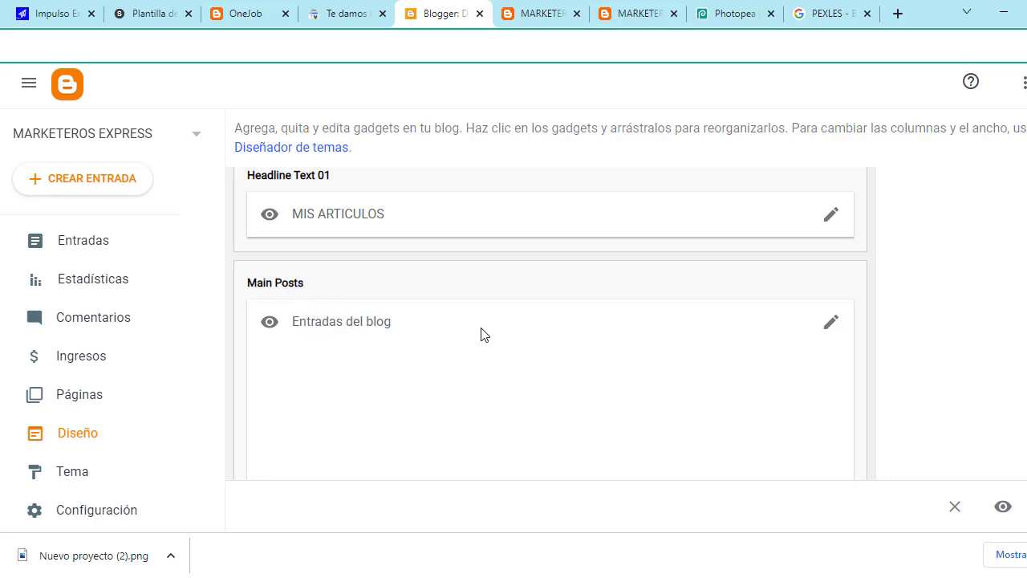
scroll(438, 333, "down", 2)
scroll(381, 268, "up", 1)
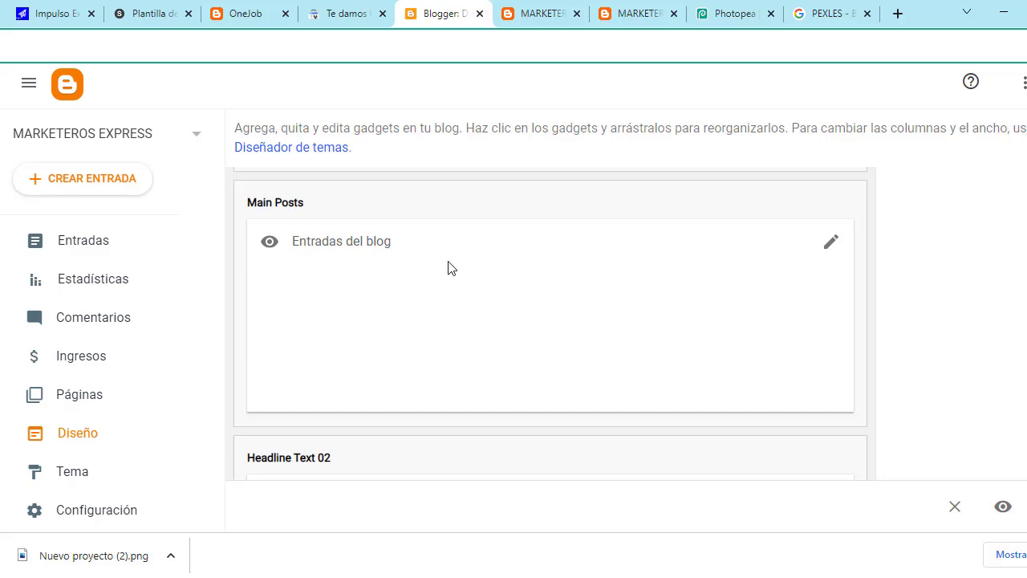
scroll(433, 267, "up", 3)
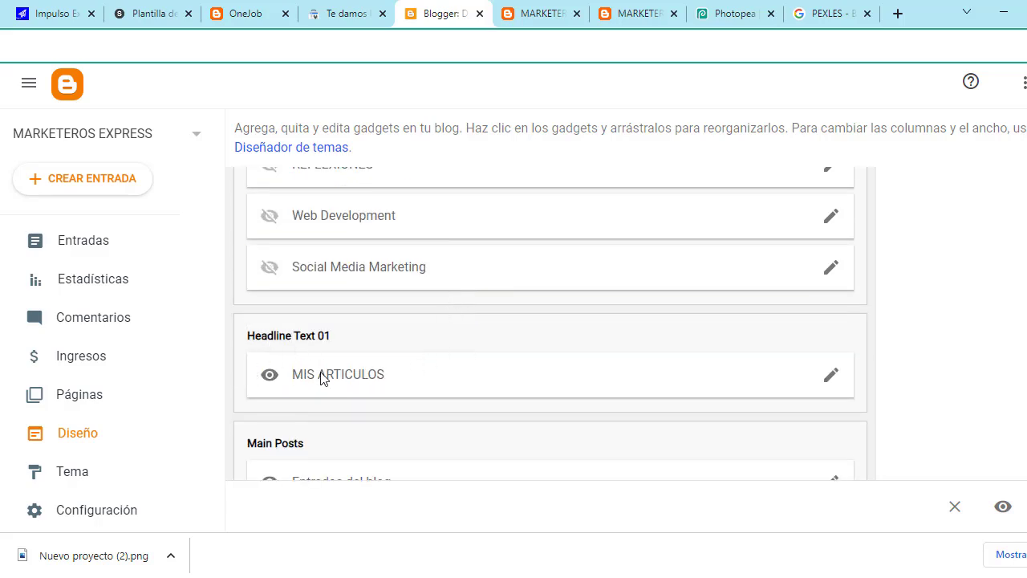
left_click(833, 381)
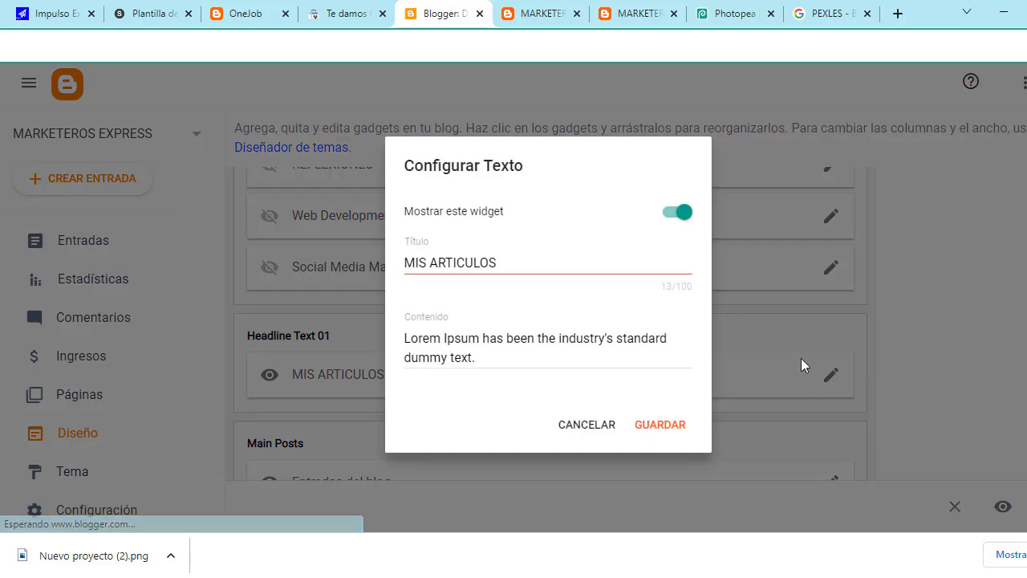
left_click(672, 225)
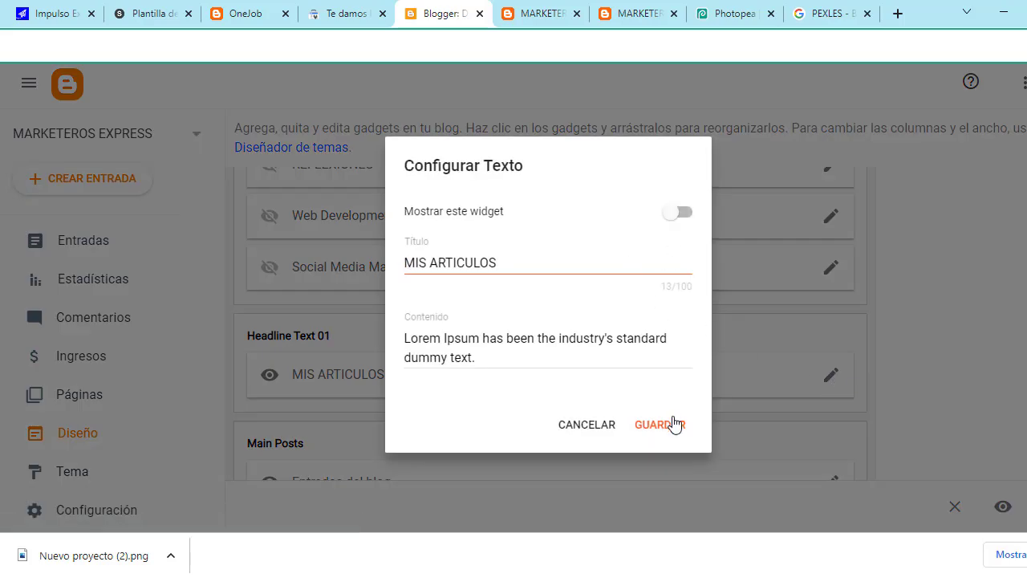
left_click(676, 423)
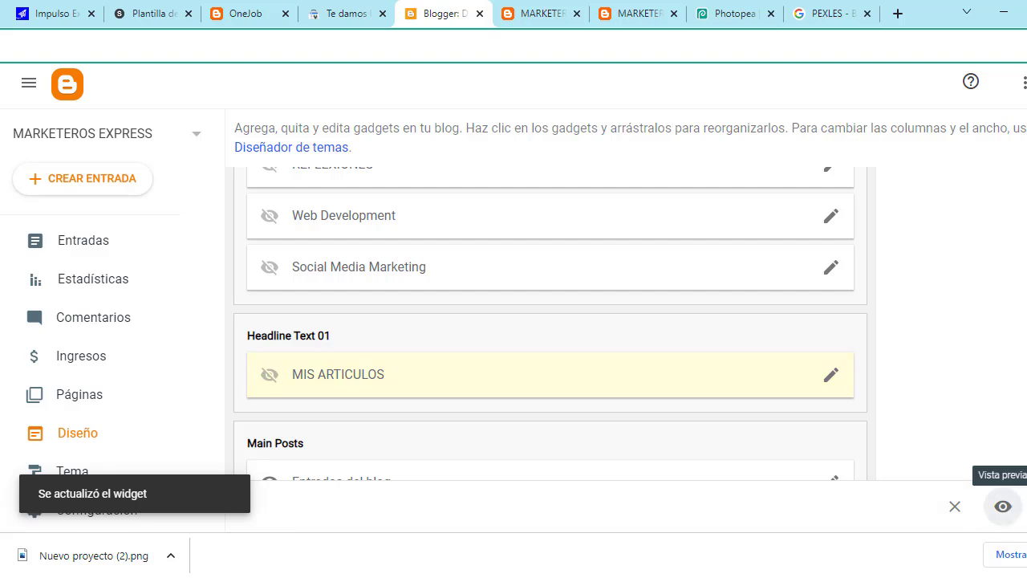
Step: Preview the live blog's testimonials and contact sections in the MARKETEROS tabs
left_click(559, 6)
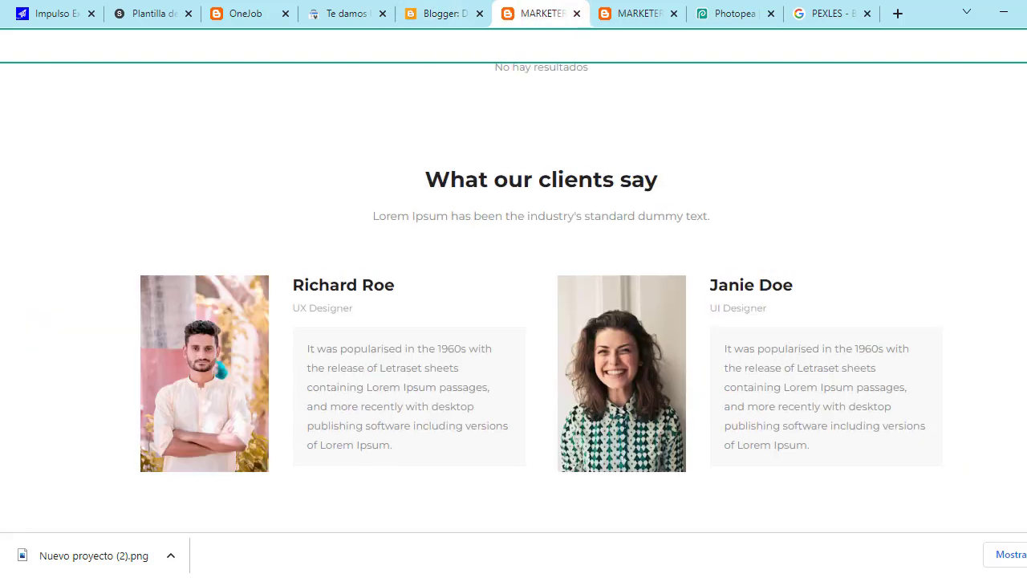
left_click(613, 14)
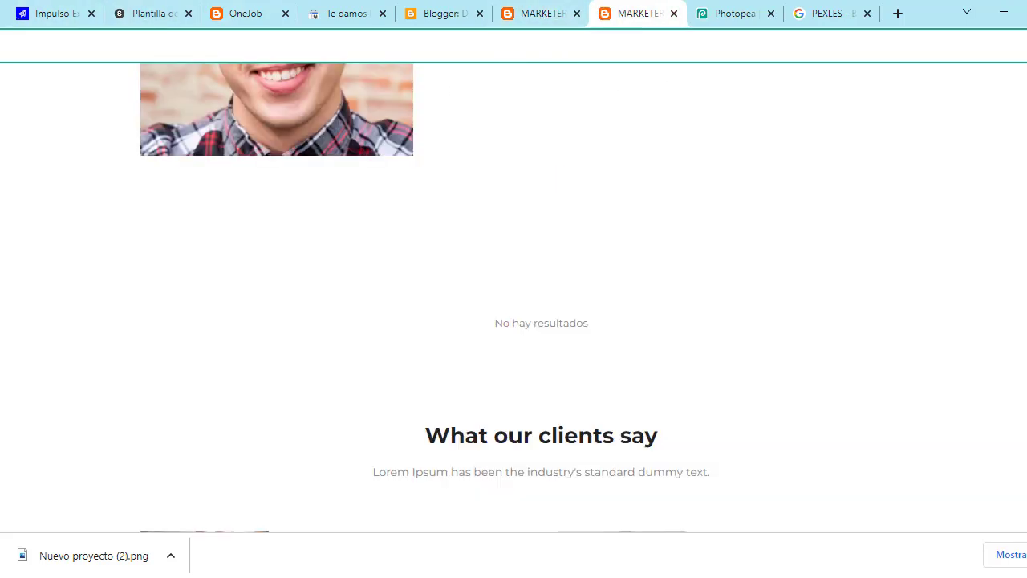
scroll(745, 318, "down", 5)
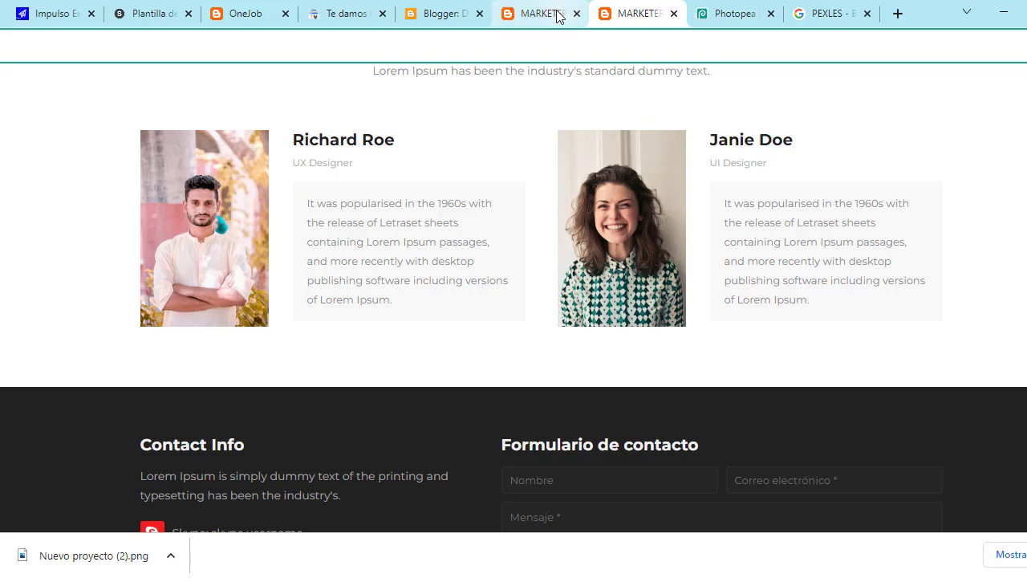
Step: Close the duplicate MARKETEROS tab and look over the remaining blog page
left_click(557, 14)
left_click(577, 13)
scroll(598, 273, "up", 10)
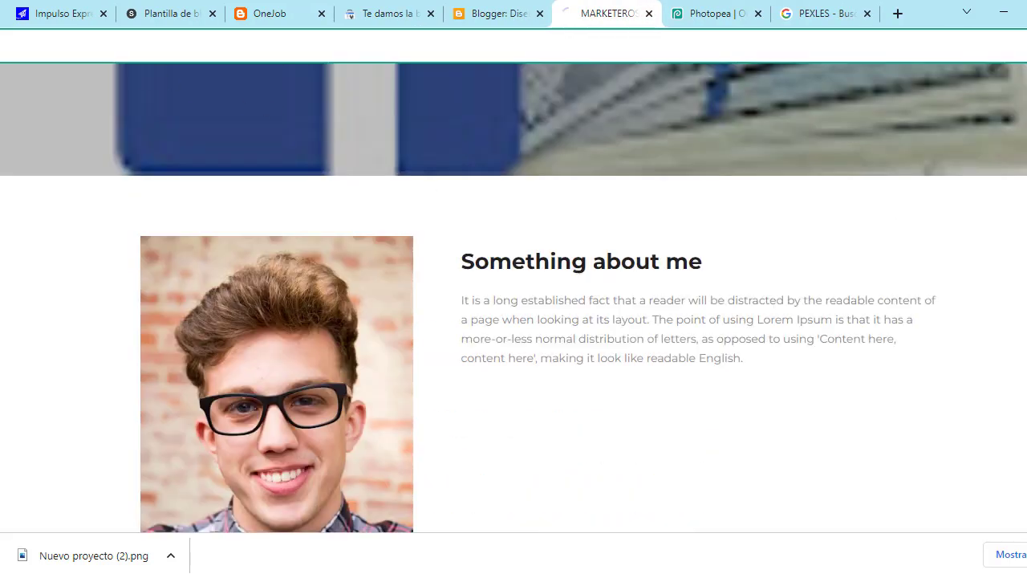
scroll(631, 268, "down", 10)
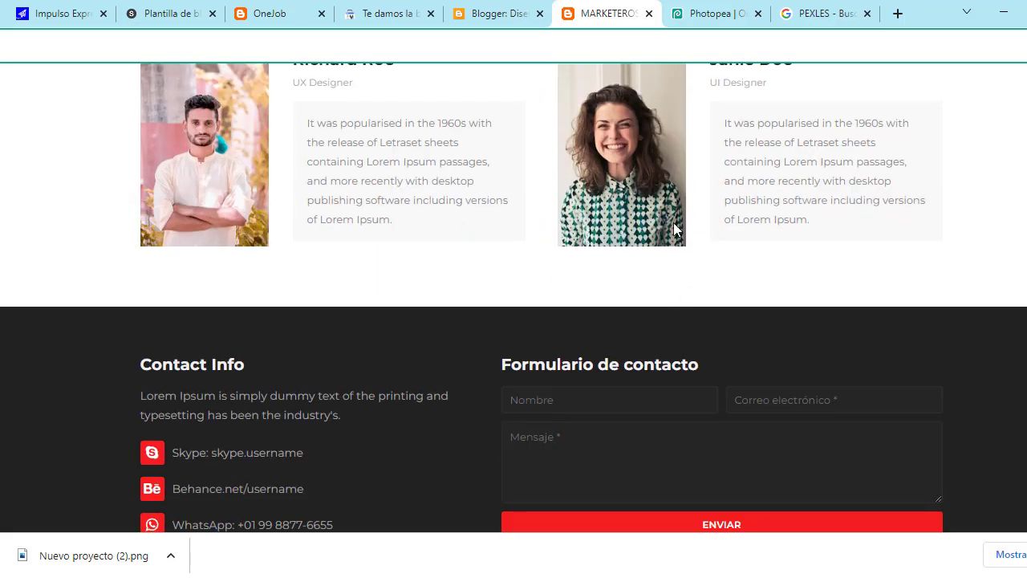
scroll(674, 231, "up", 3)
Step: Turn off Mostrar este widget on Headline Text 02, 'What our clients say', and save it
left_click(494, 11)
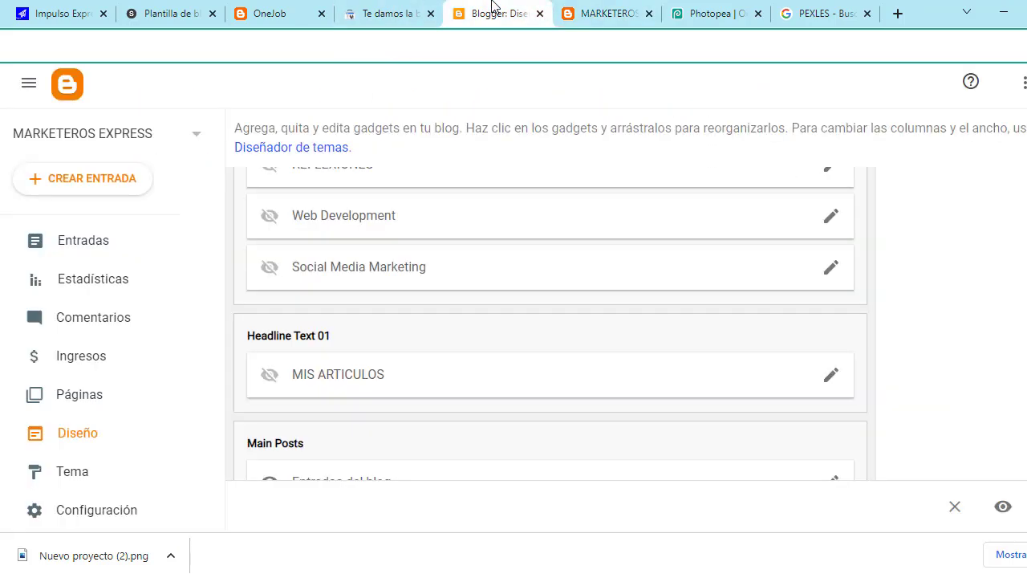
scroll(454, 367, "down", 2)
scroll(455, 367, "up", 3)
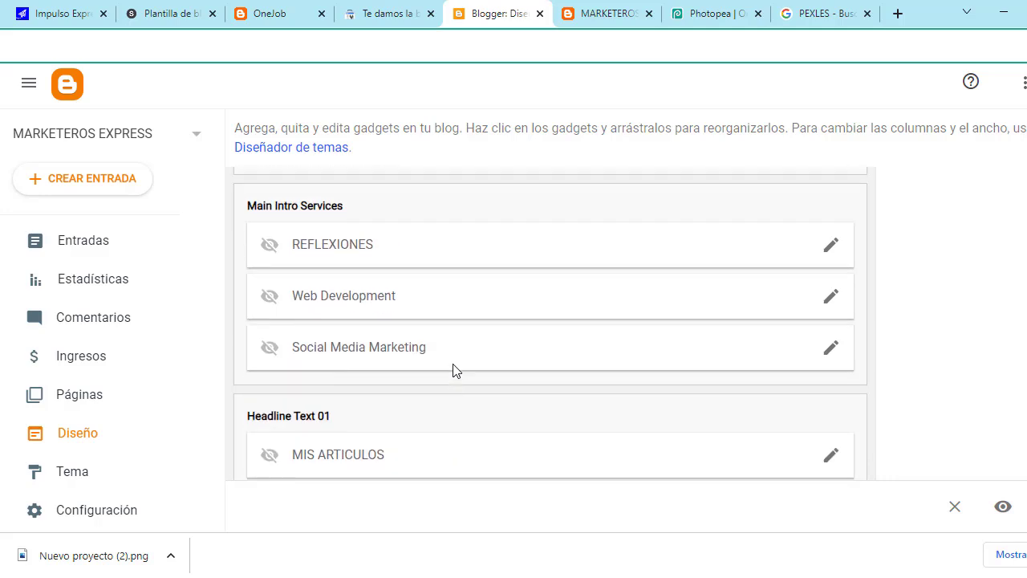
scroll(457, 320, "up", 2)
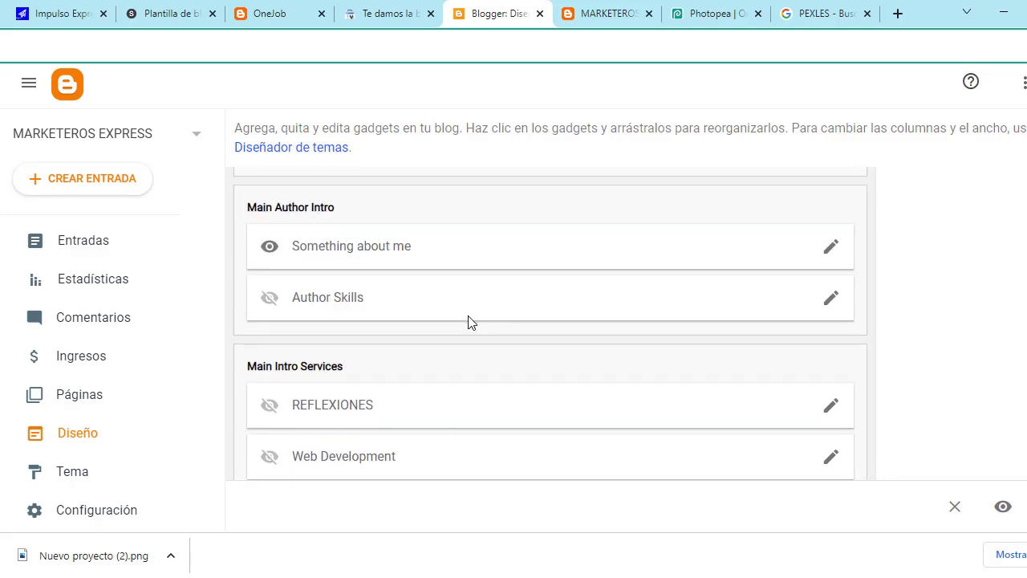
scroll(470, 321, "up", 1)
scroll(469, 321, "down", 5)
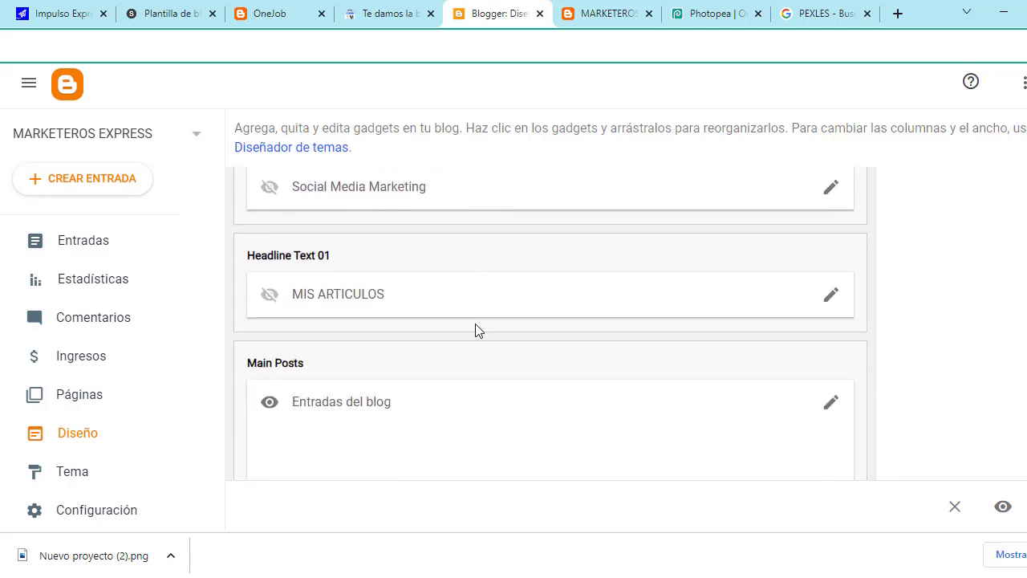
scroll(475, 330, "down", 4)
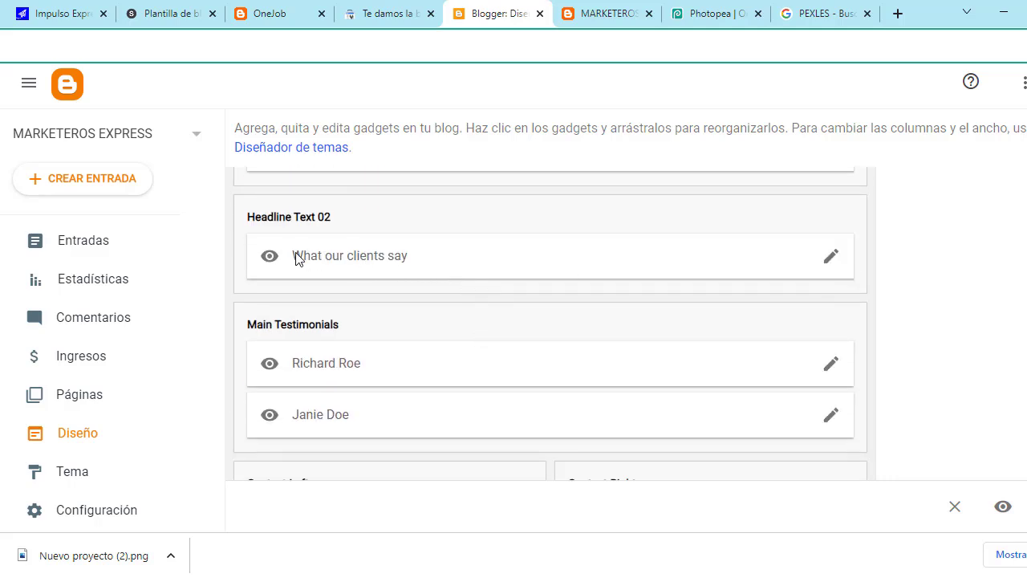
left_click(833, 257)
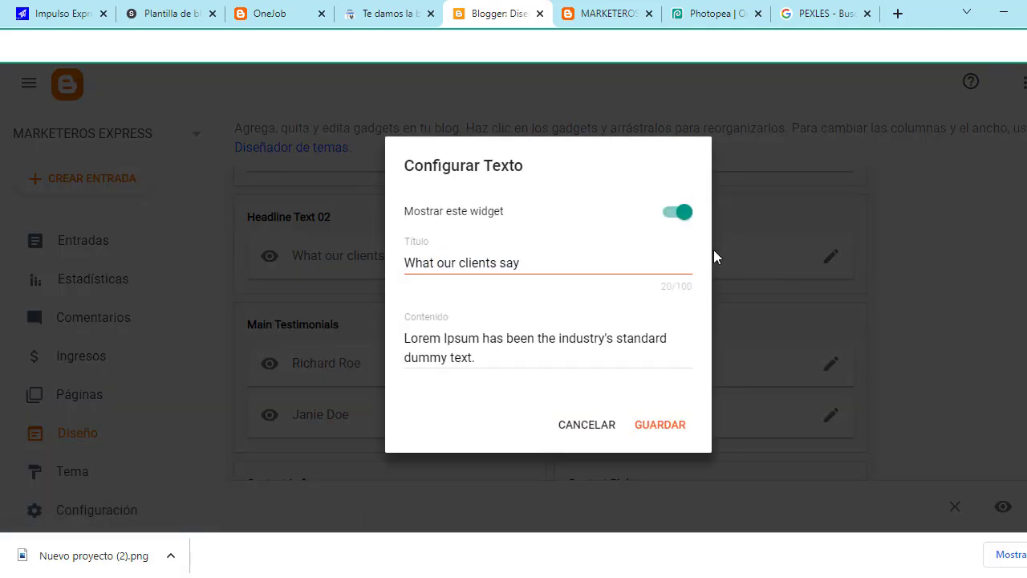
left_click(677, 214)
left_click(658, 423)
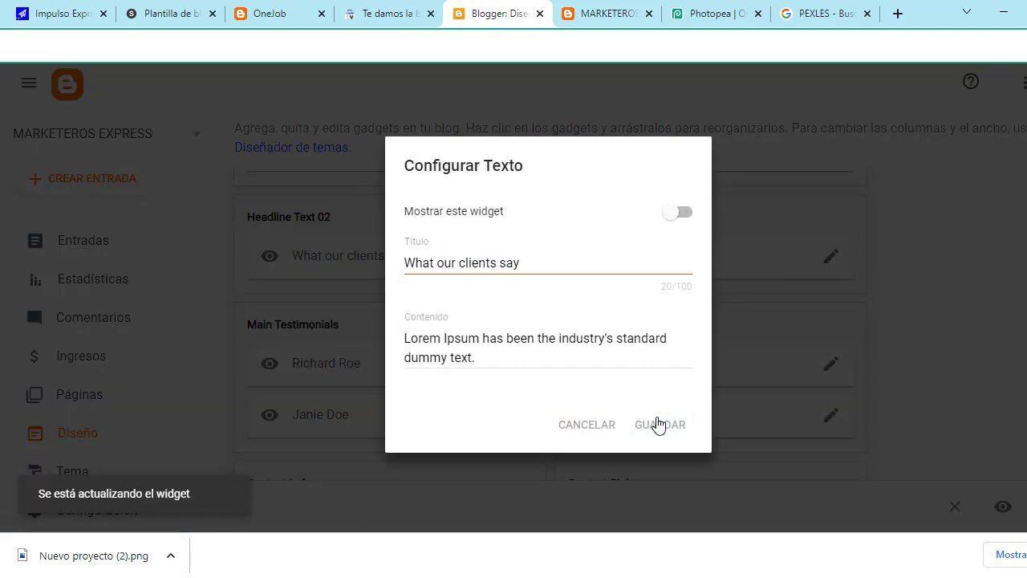
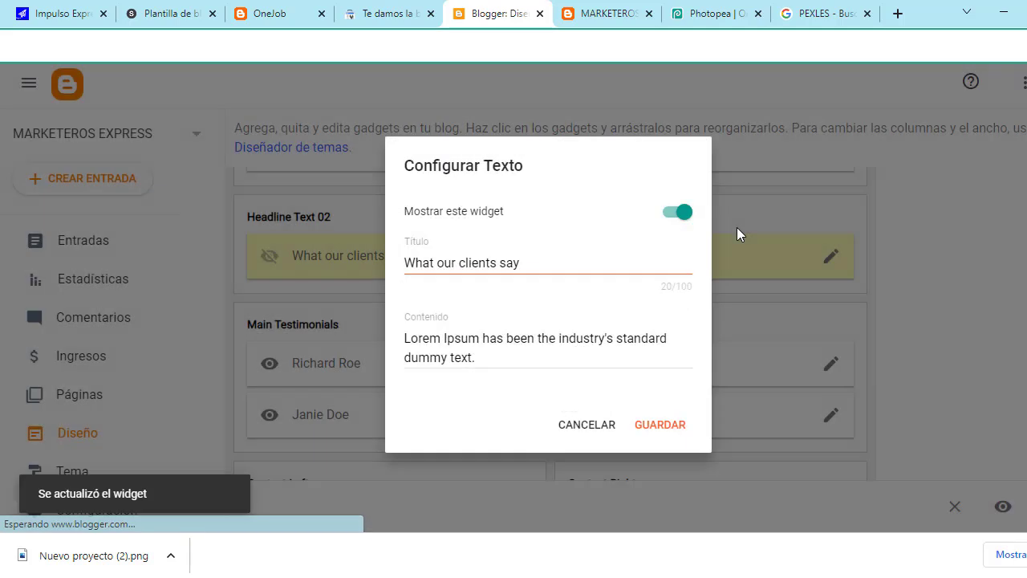
Step: Save the 'What our clients say' text gadget and check the live blog's testimonials section
left_click(660, 427)
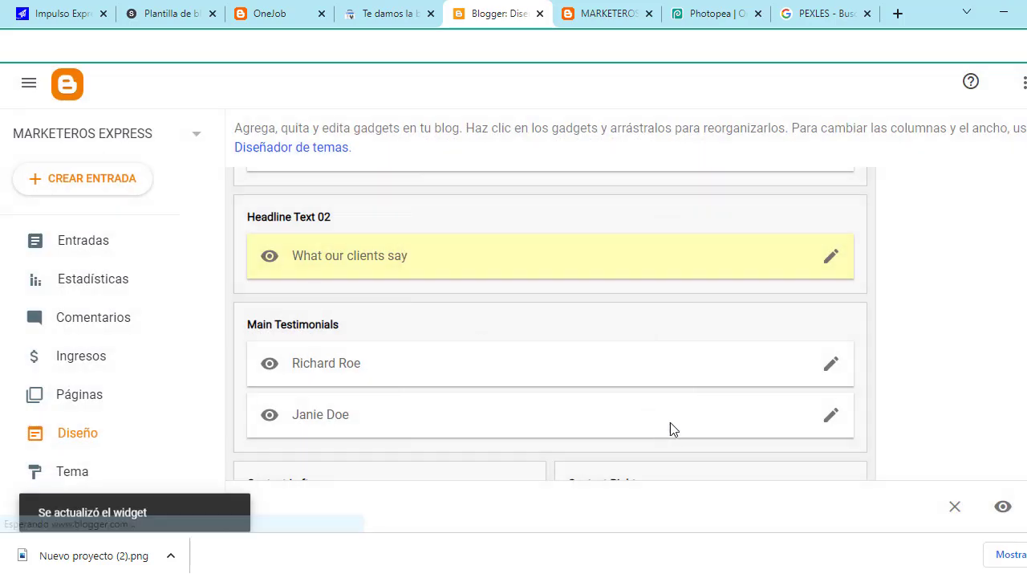
left_click(626, 7)
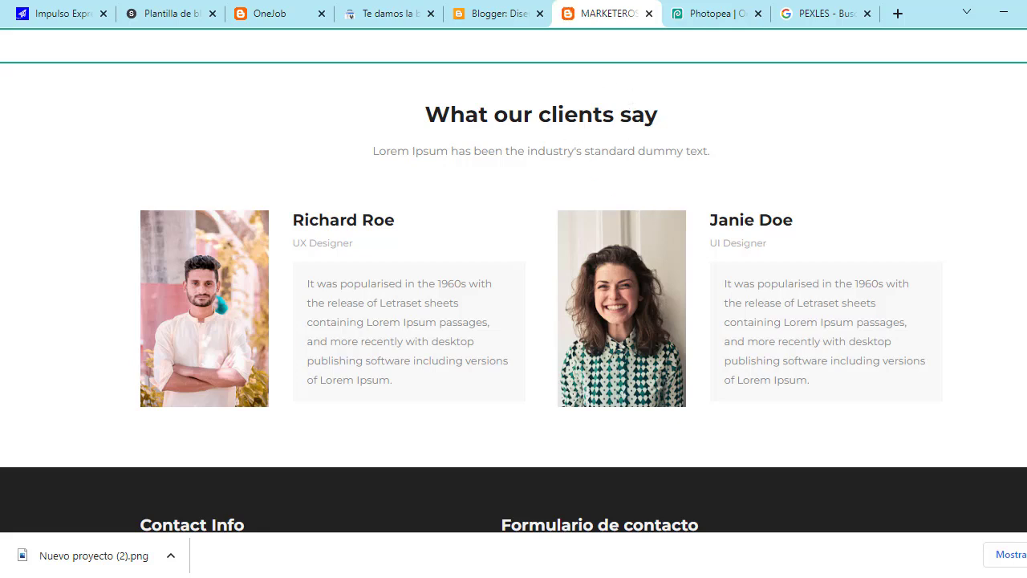
left_click(492, 10)
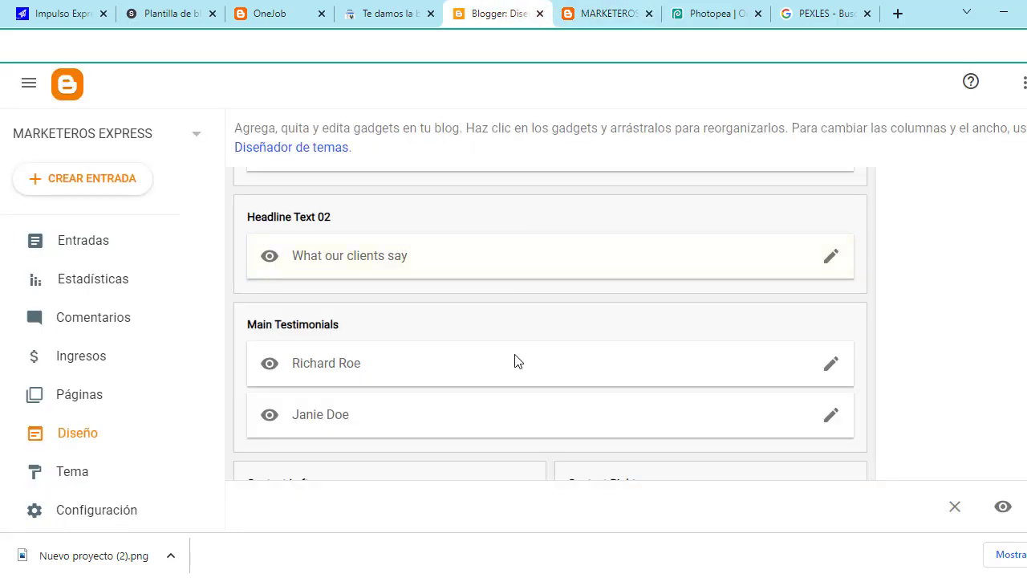
Step: Hide the Headline Text 02 gadget and confirm the heading is gone from the live blog
scroll(515, 361, "down", 1)
scroll(690, 254, "up", 1)
left_click(830, 255)
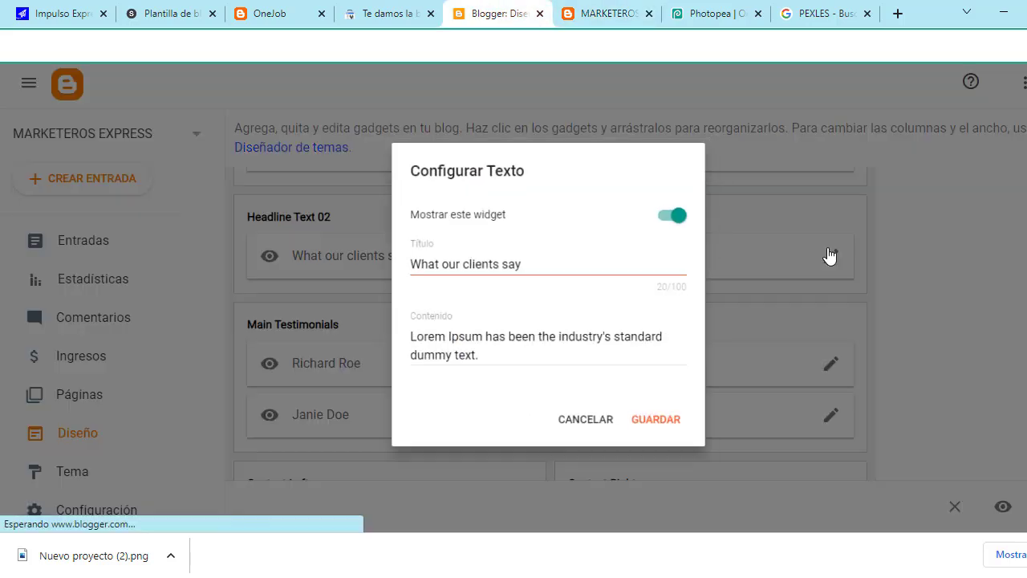
left_click(672, 215)
left_click(658, 426)
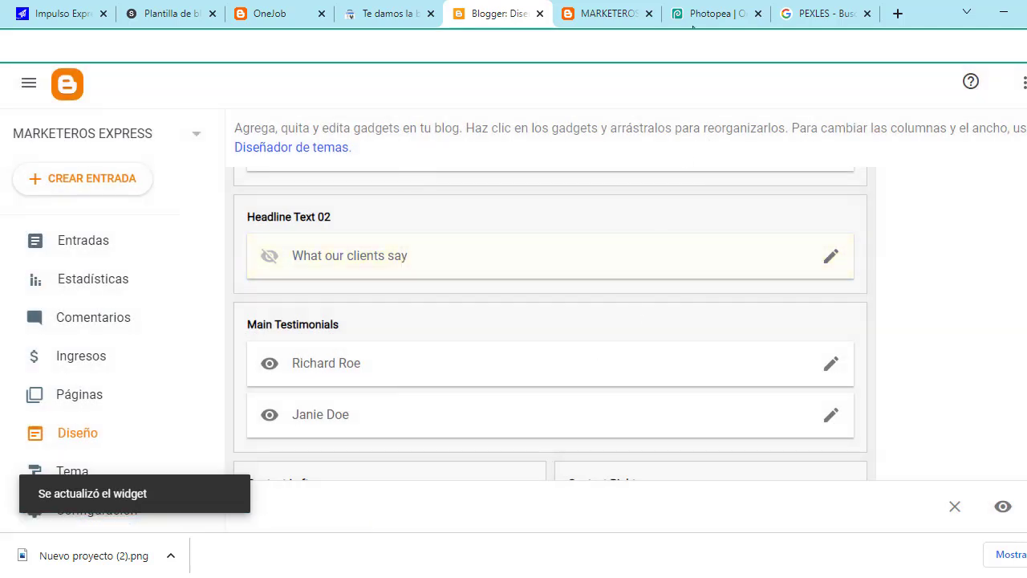
left_click(618, 12)
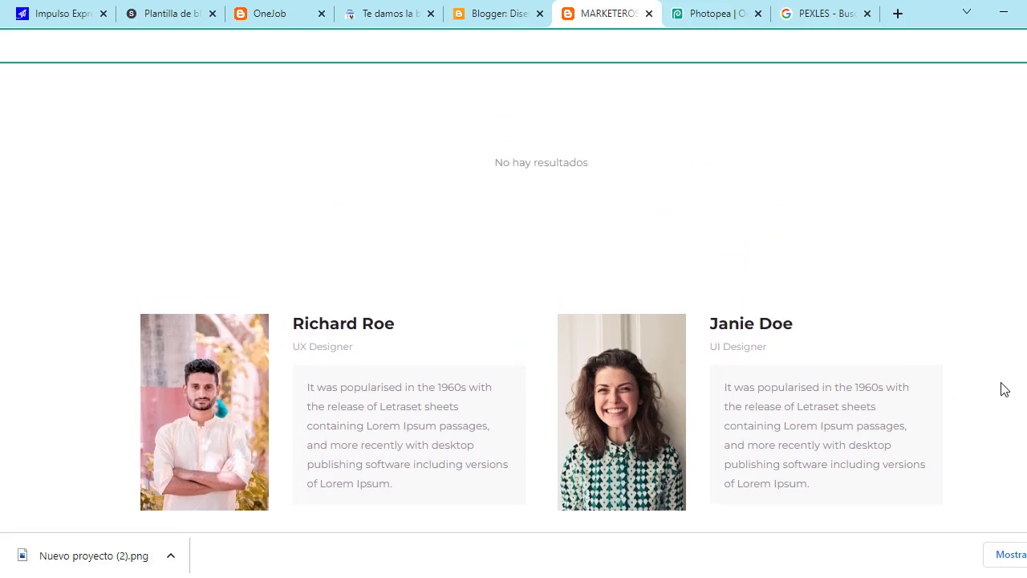
left_click(508, 13)
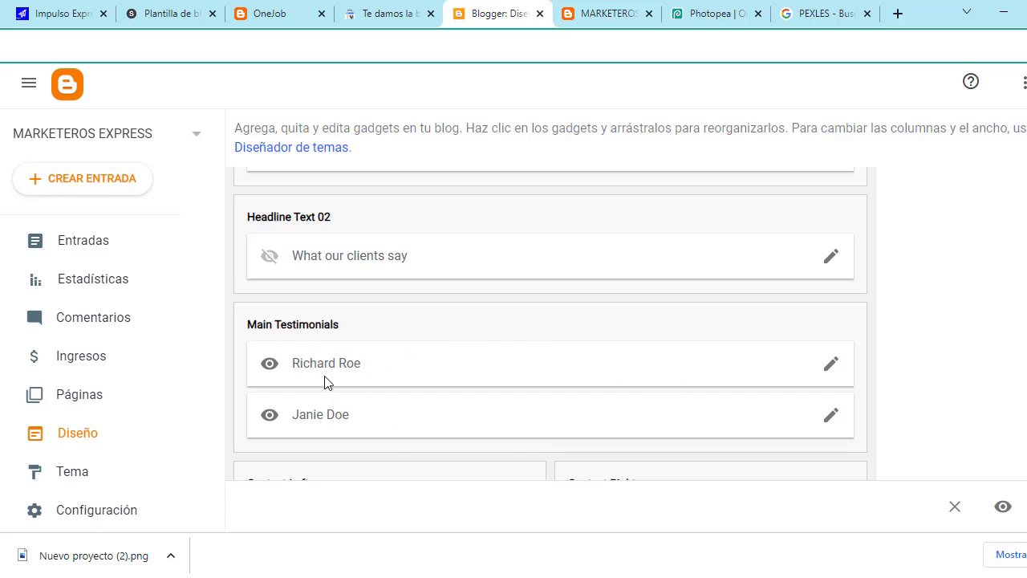
Step: Review the first testimonial's image address and UX Designer caption, saving it unchanged
left_click(831, 366)
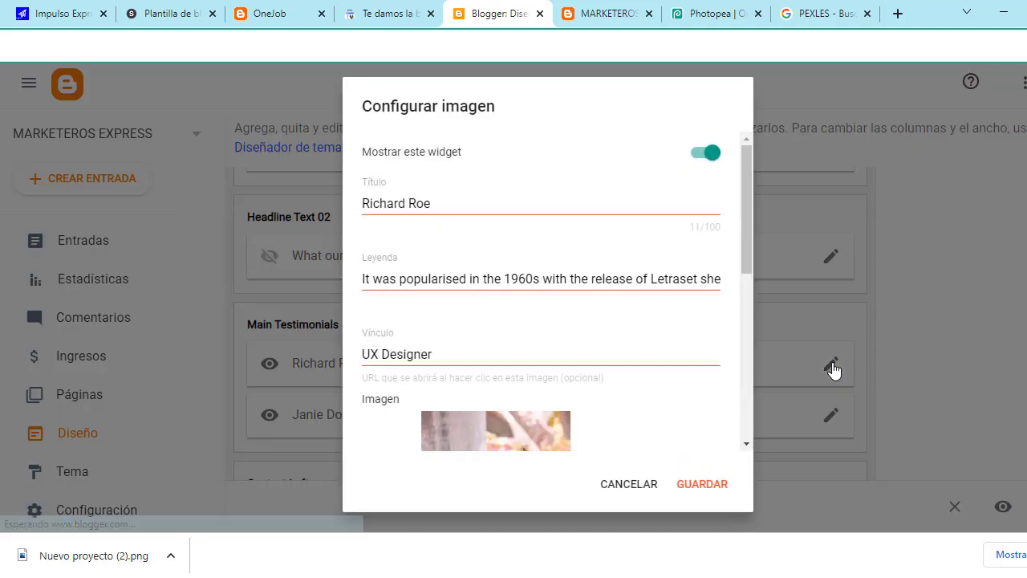
scroll(598, 301, "down", 2)
scroll(520, 363, "down", 1)
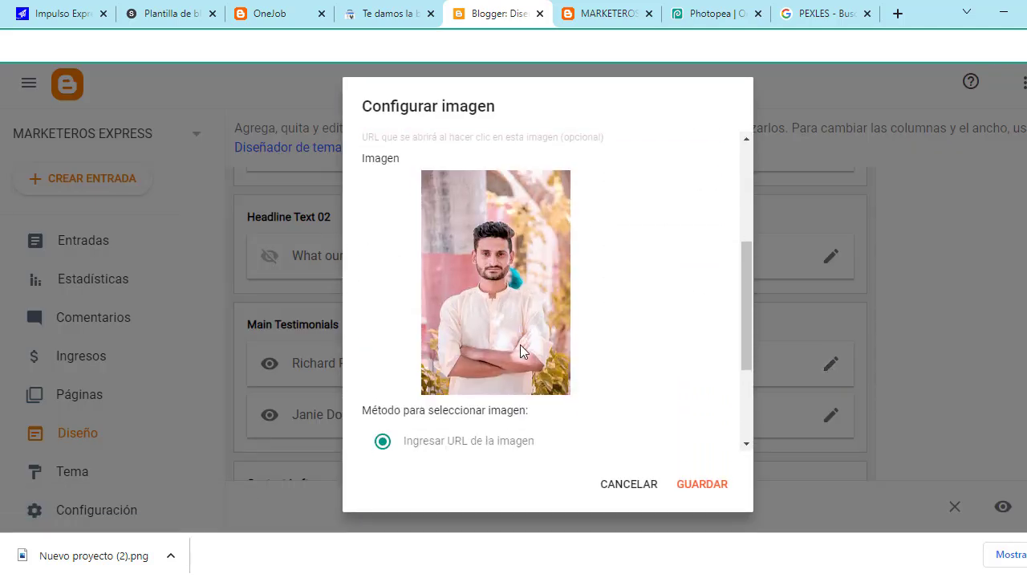
scroll(522, 283, "down", 2)
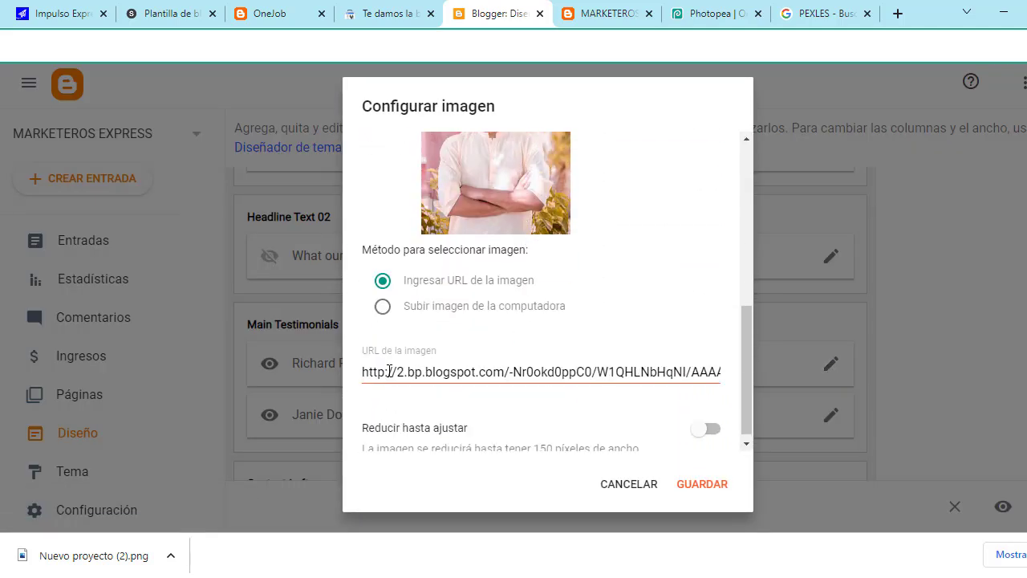
left_click_drag(369, 372, 689, 371)
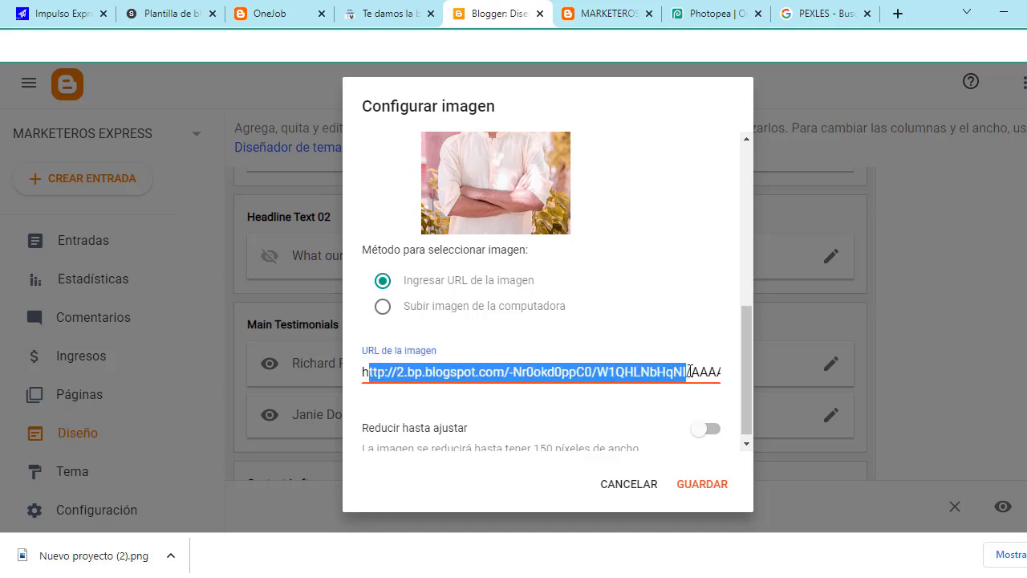
scroll(608, 391, "up", 4)
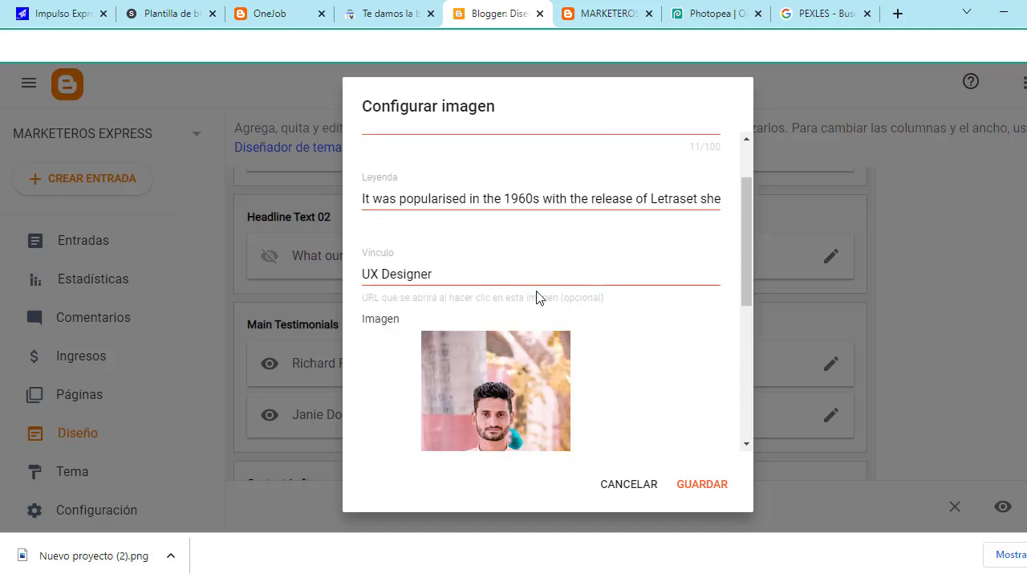
key("shift+Tab")
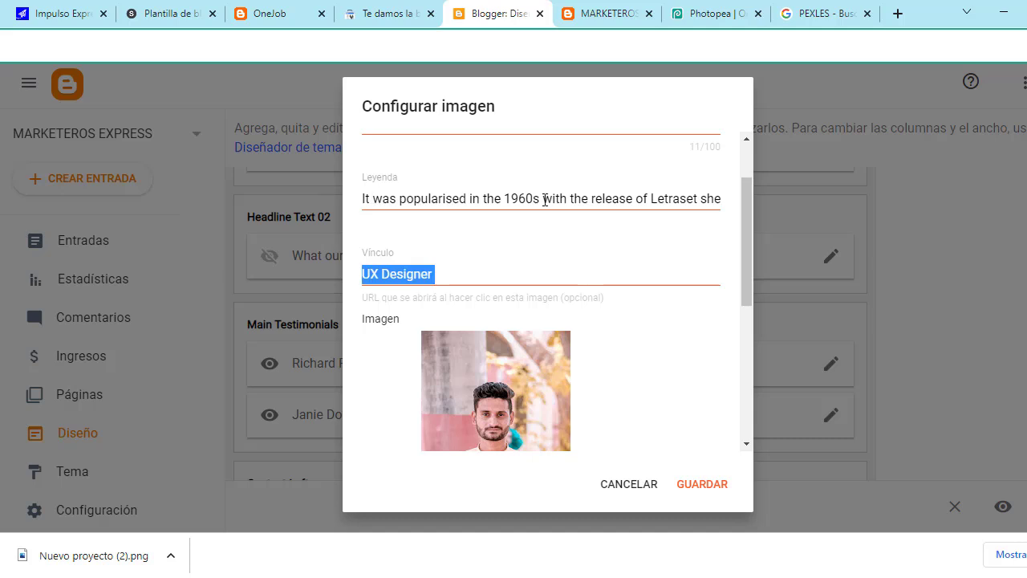
left_click(468, 198)
left_click_drag(368, 197, 524, 260)
left_click(460, 276)
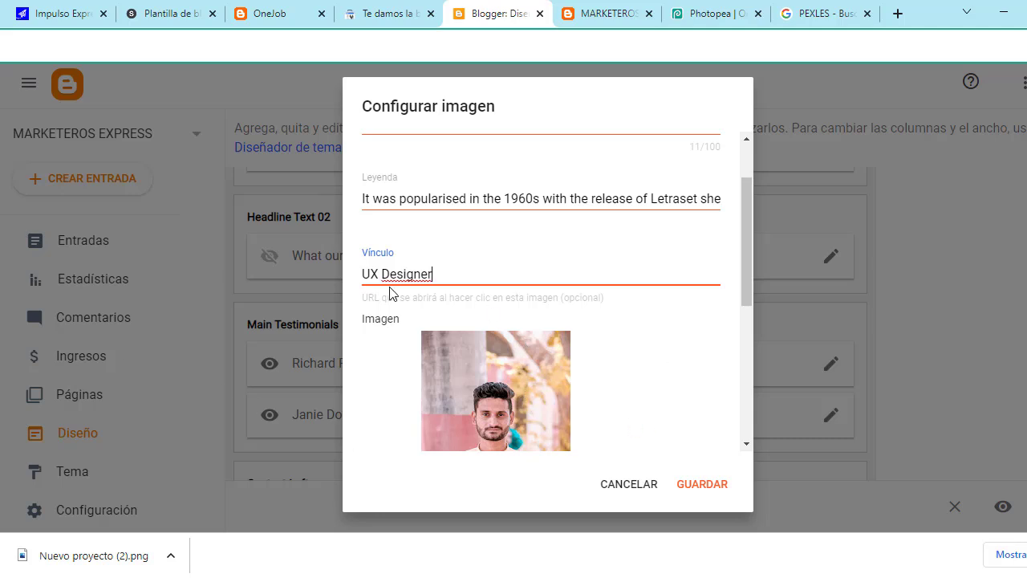
left_click(707, 486)
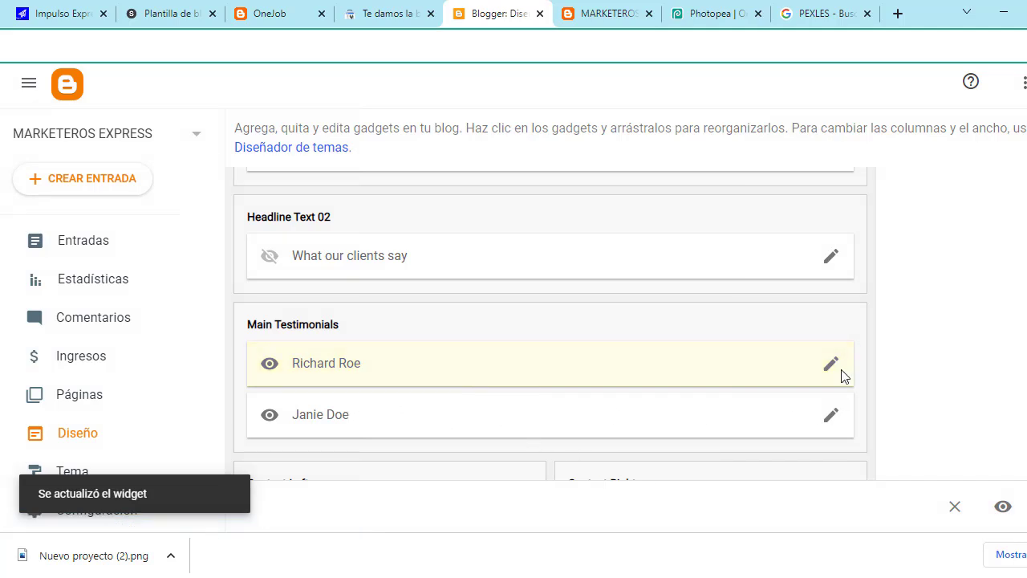
Step: Hide the first testimonial gadget, save the layout, and check the live blog
left_click(831, 365)
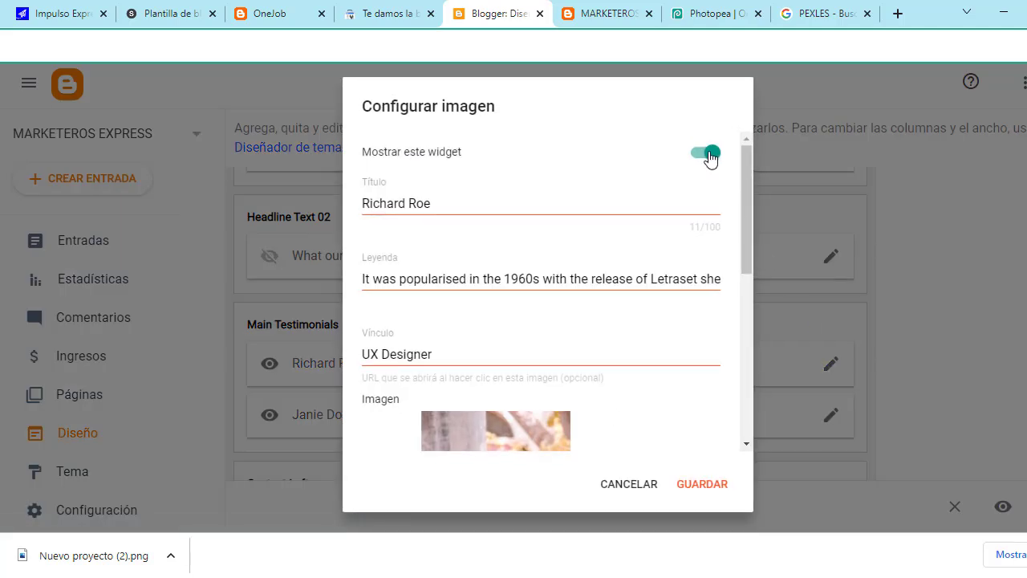
left_click(709, 154)
left_click(697, 492)
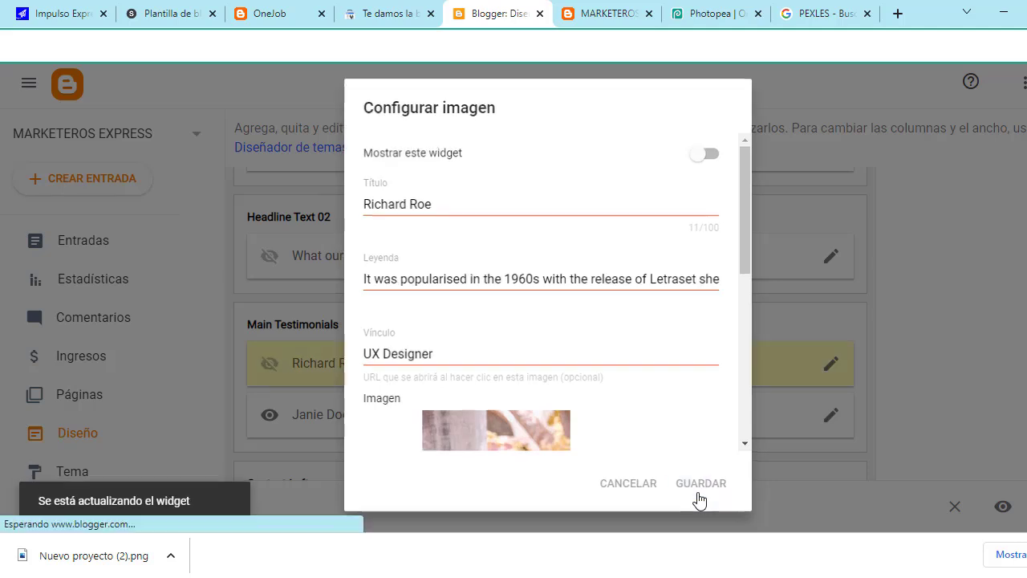
scroll(782, 442, "down", 1)
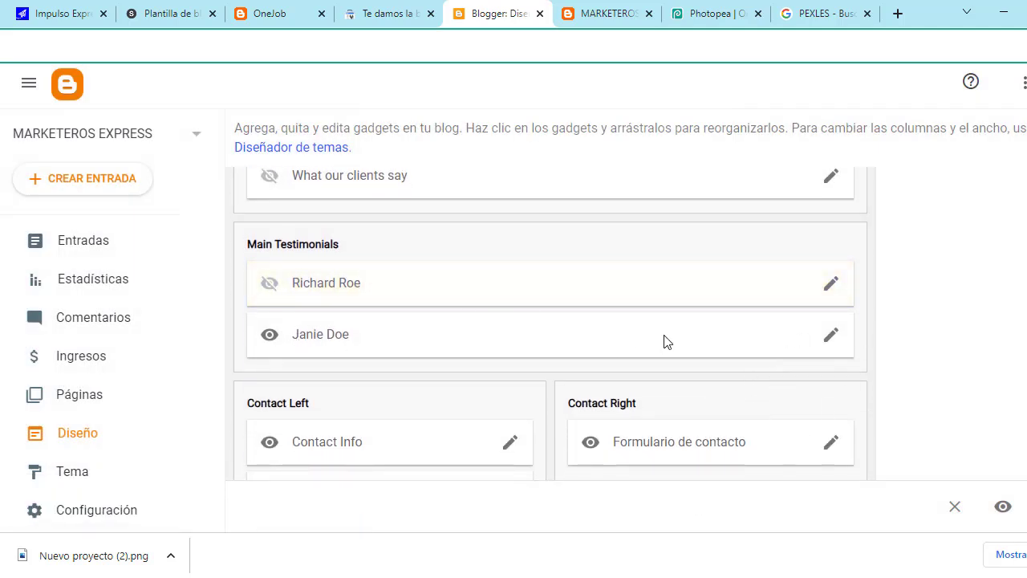
left_click(1021, 506)
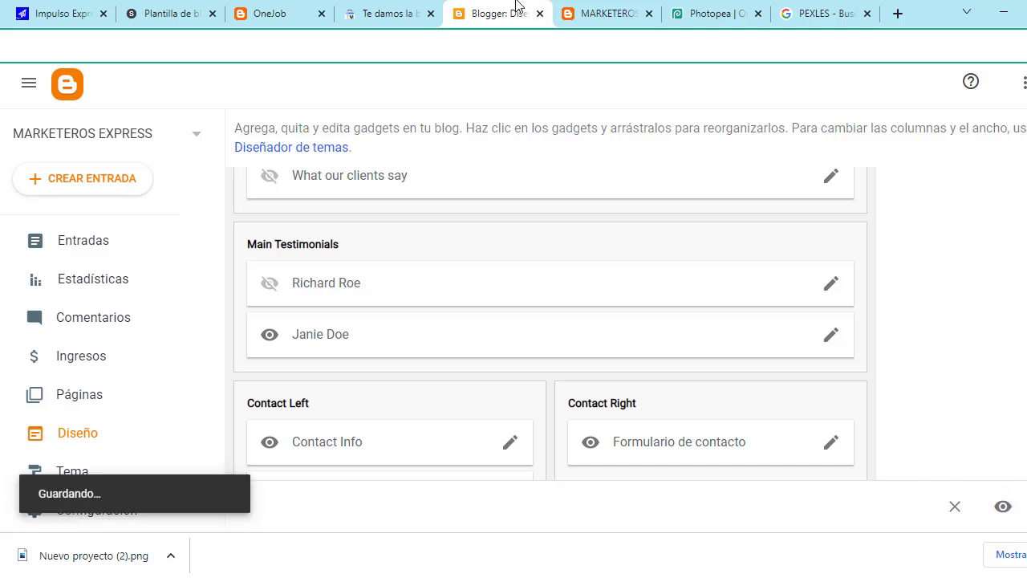
left_click(583, 7)
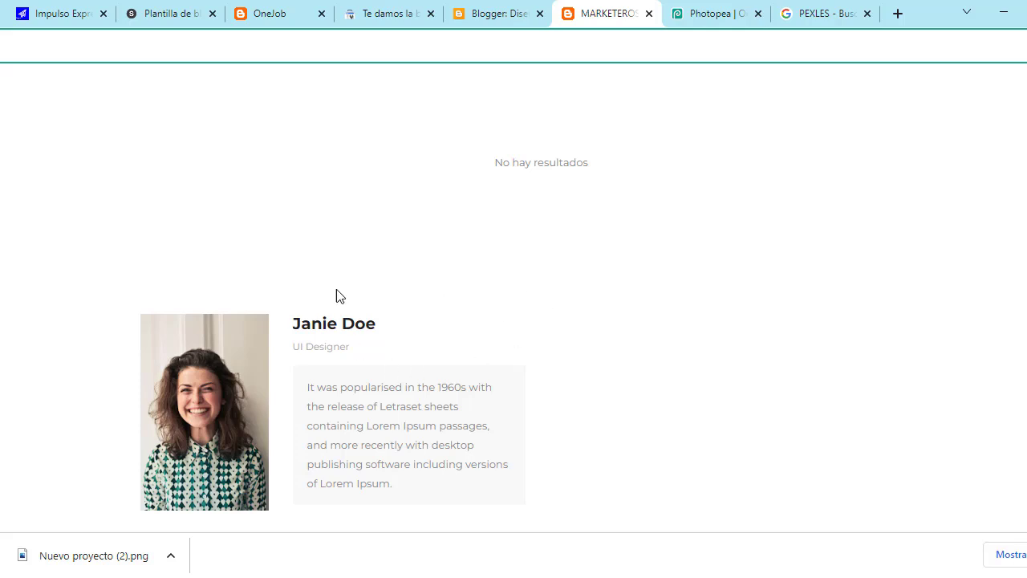
left_click(519, 9)
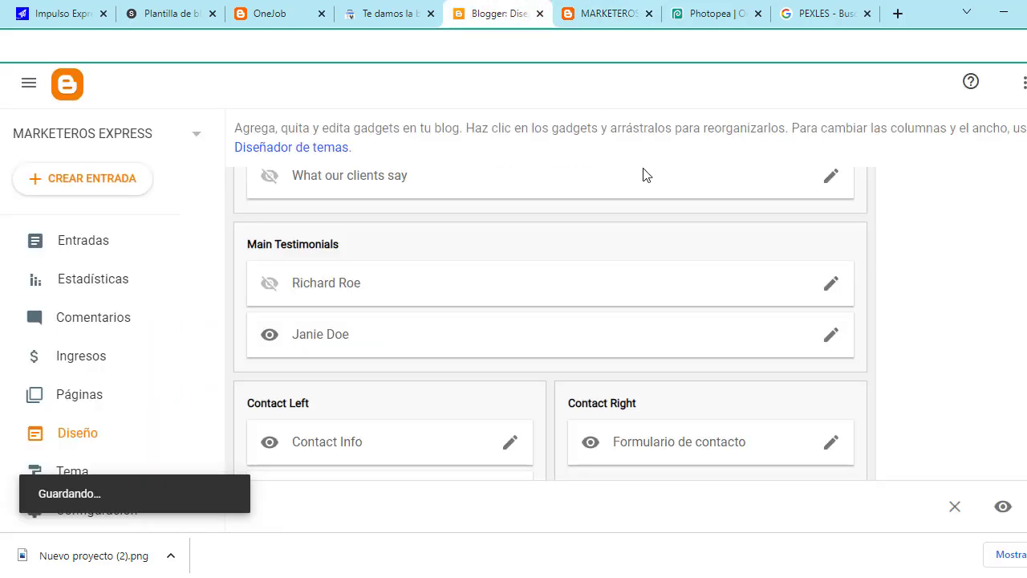
Step: Turn off 'Mostrar este widget' for the second testimonial gadget and save it
left_click(831, 335)
left_click(708, 155)
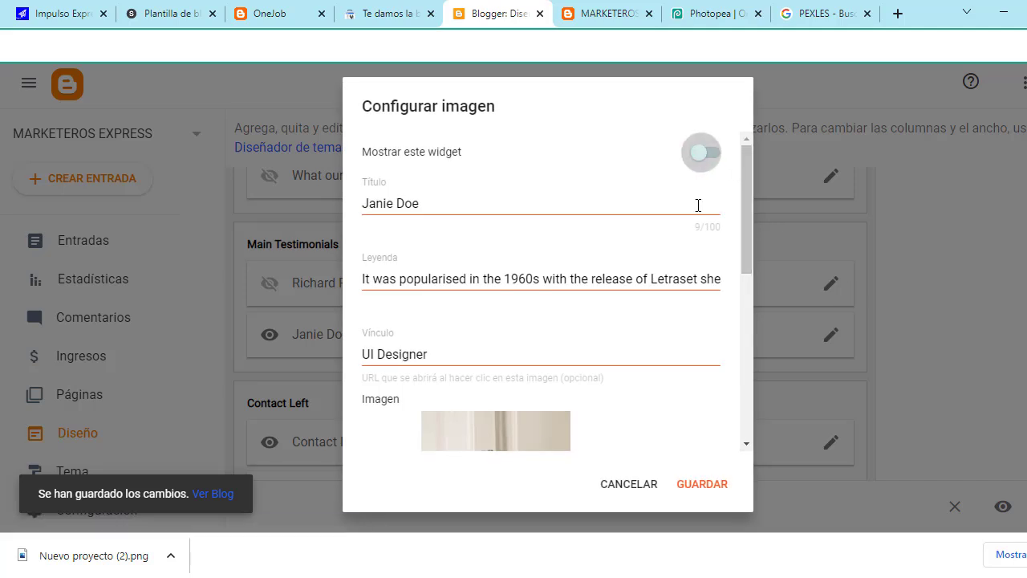
left_click(714, 490)
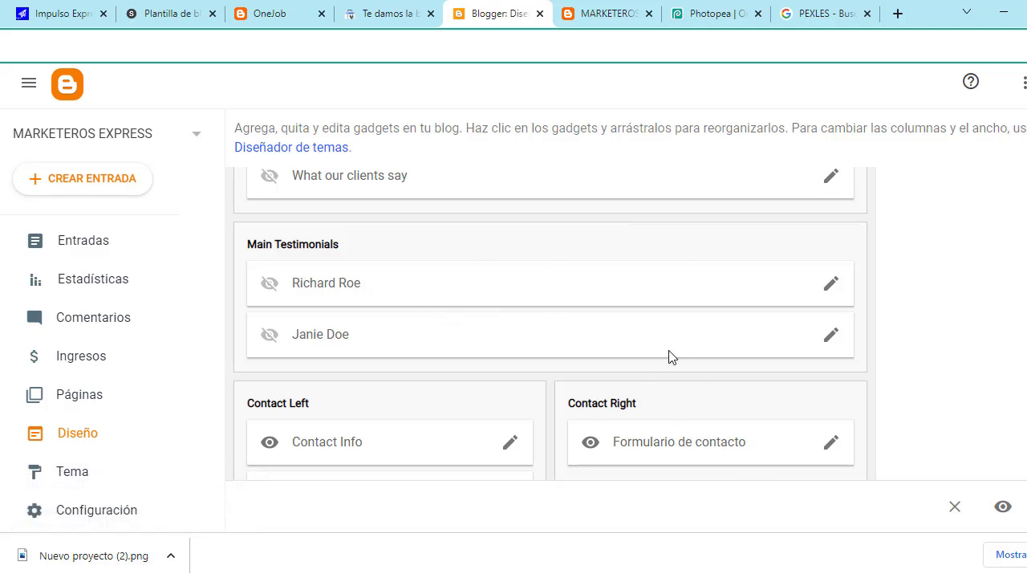
scroll(586, 309, "down", 1)
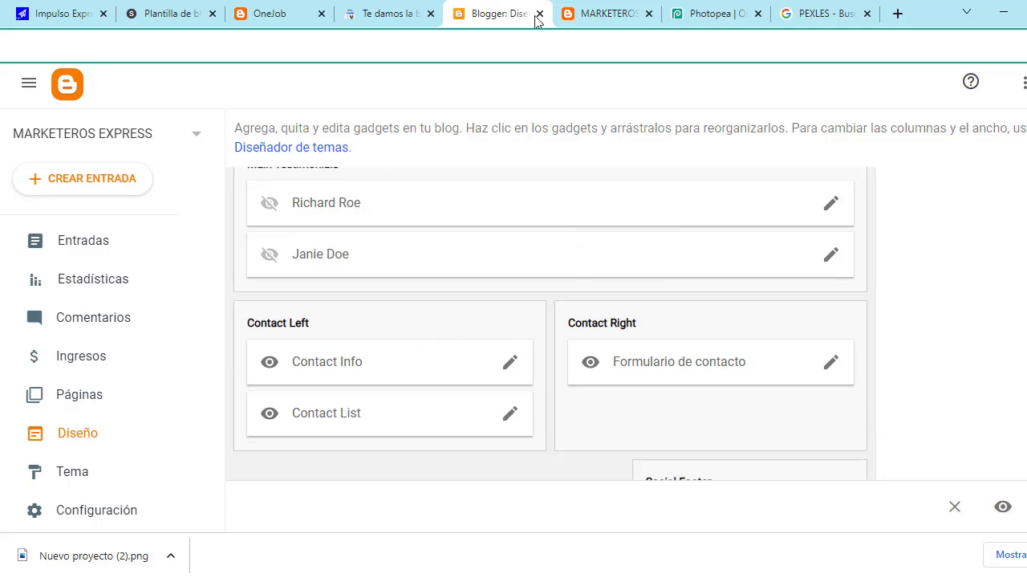
Step: Scroll the live blog to confirm the testimonials are gone, then return to the Diseño layout editor
left_click(614, 9)
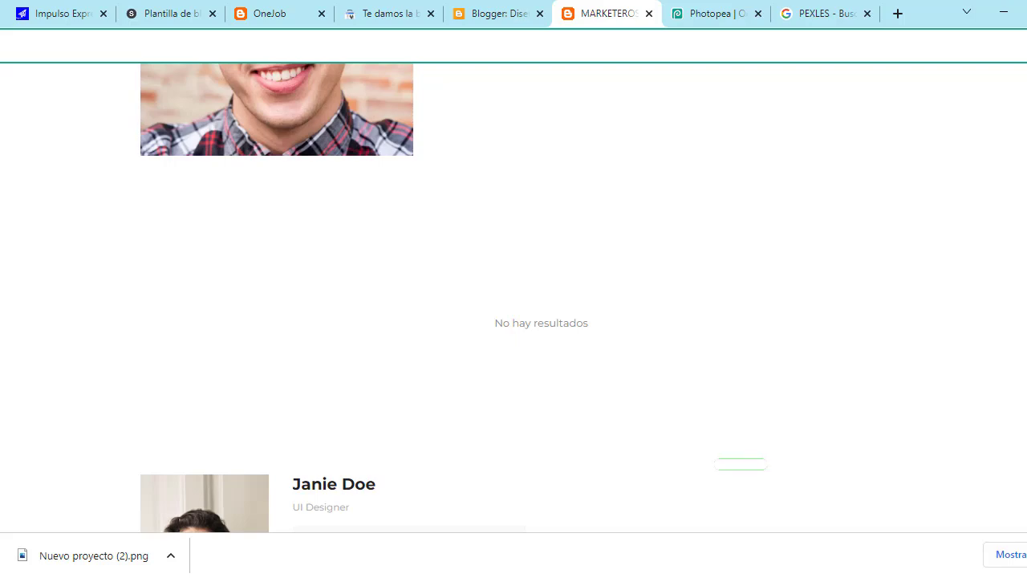
scroll(683, 300, "up", 3)
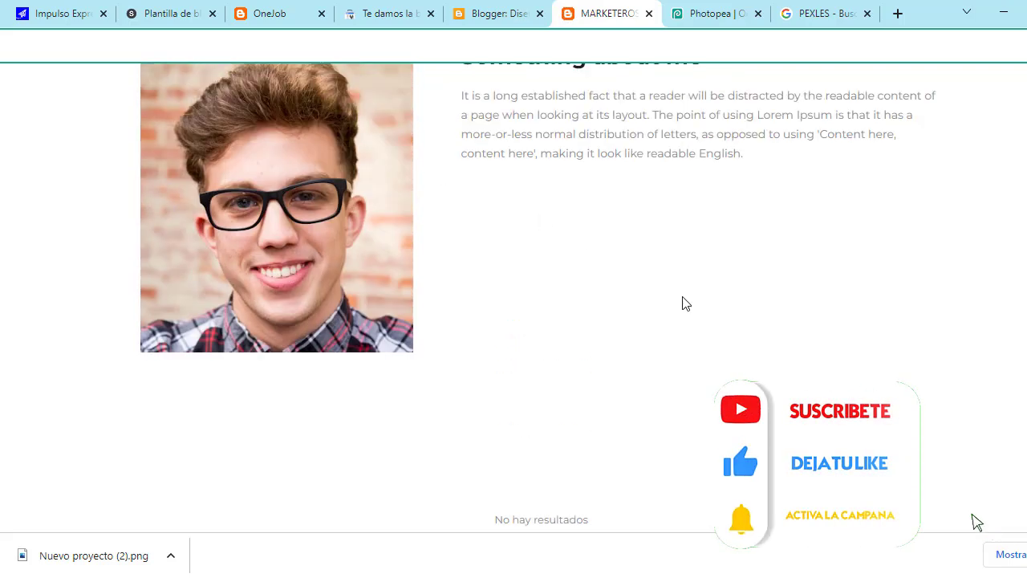
scroll(683, 300, "up", 6)
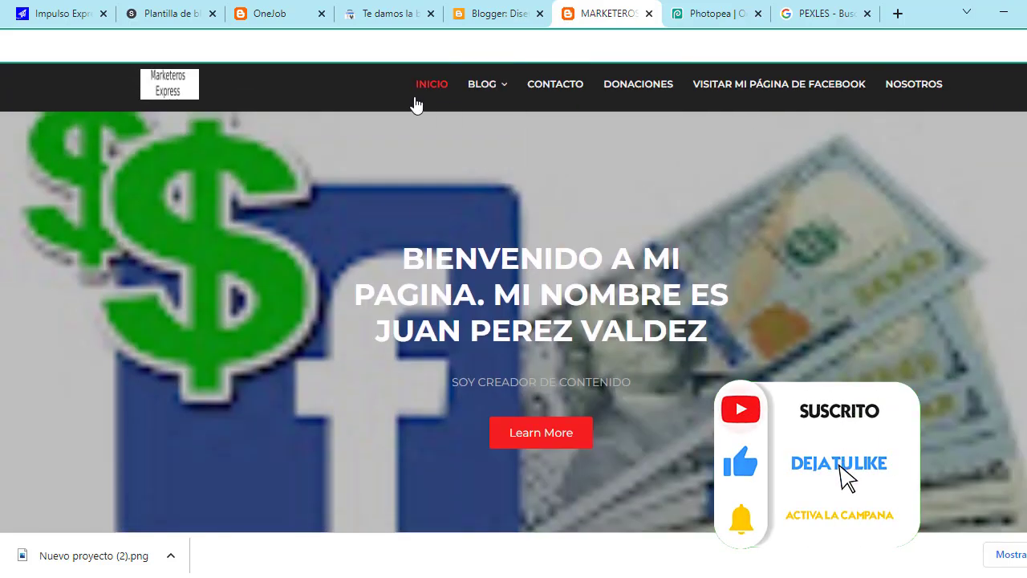
scroll(544, 145, "down", 1)
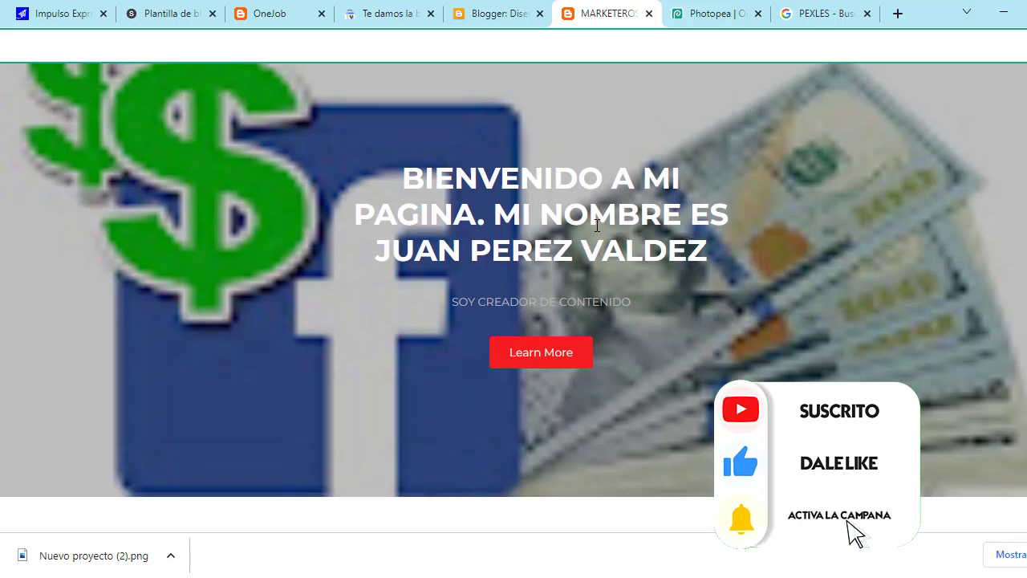
scroll(670, 329, "down", 5)
scroll(682, 317, "down", 4)
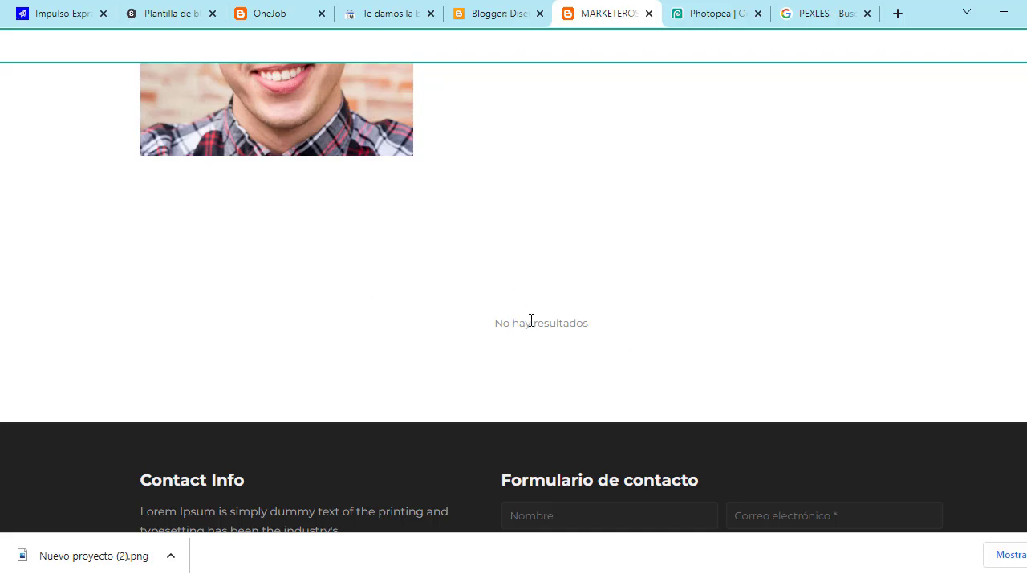
scroll(514, 327, "down", 2)
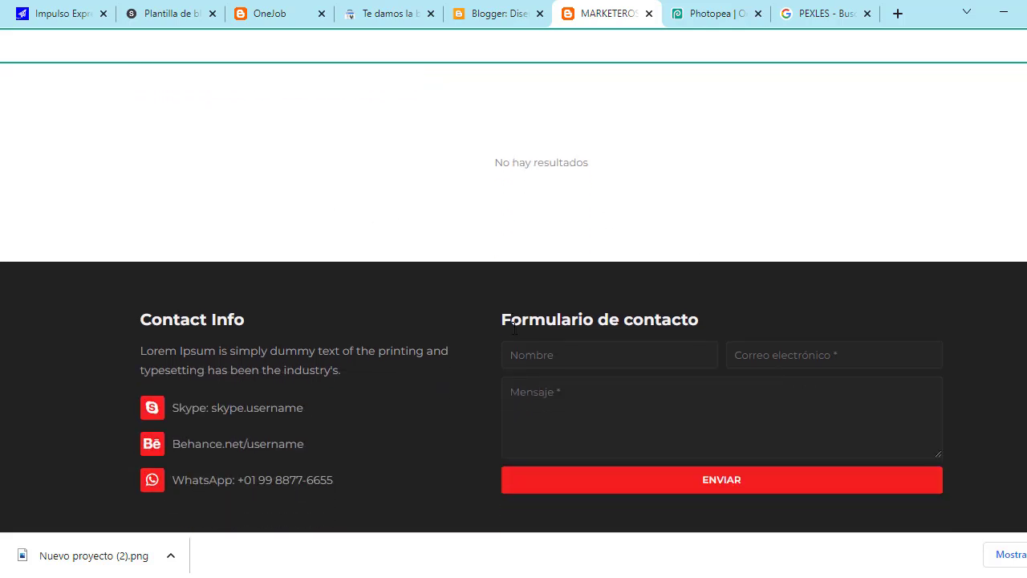
scroll(513, 328, "up", 2)
scroll(514, 328, "down", 2)
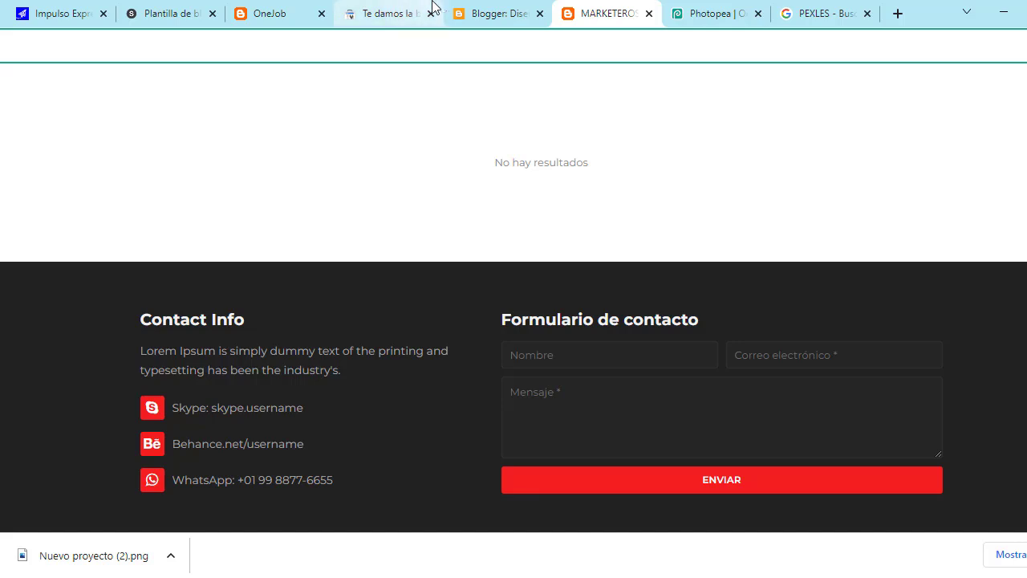
left_click(460, 8)
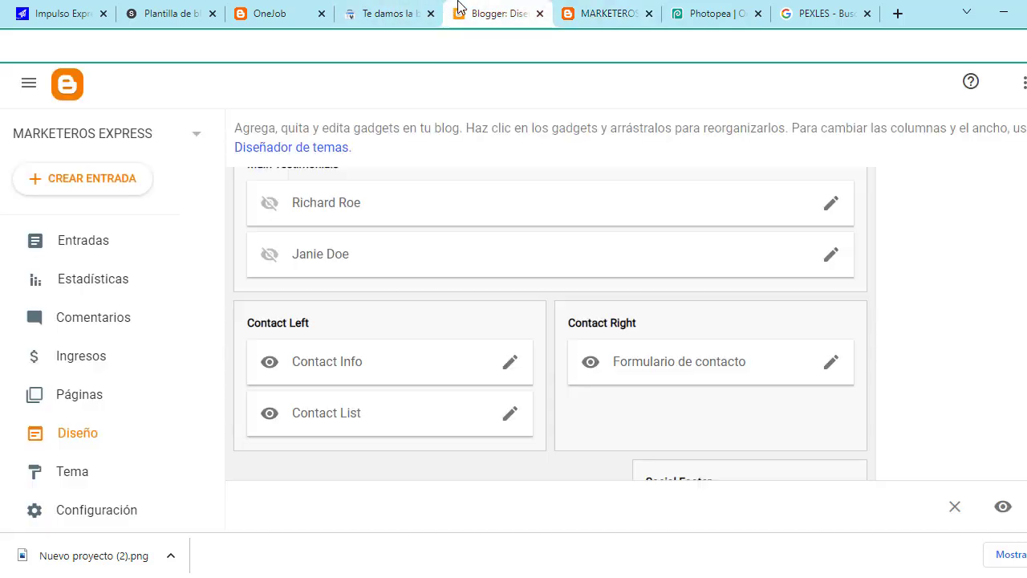
Step: Replace the 'Contact Info' gadget title with MEDIOS DE CONTACTO, keeping its body text, and save
left_click(509, 362)
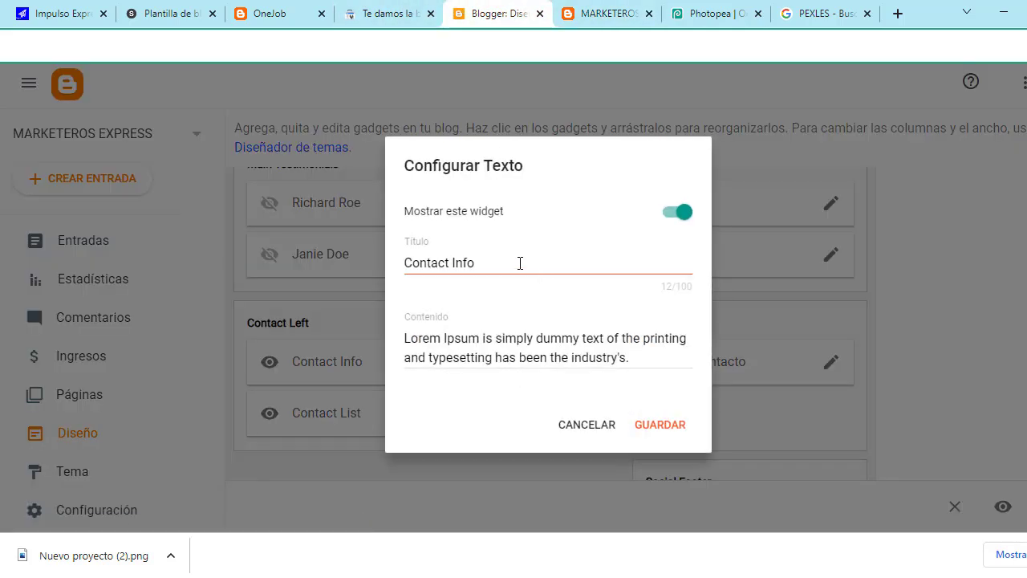
left_click(520, 263)
key("BackSpace")
key("BackSpace")
key("BackSpace")
key("BackSpace")
key("BackSpace")
key("BackSpace")
key("BackSpace")
key("BackSpace")
key("BackSpace")
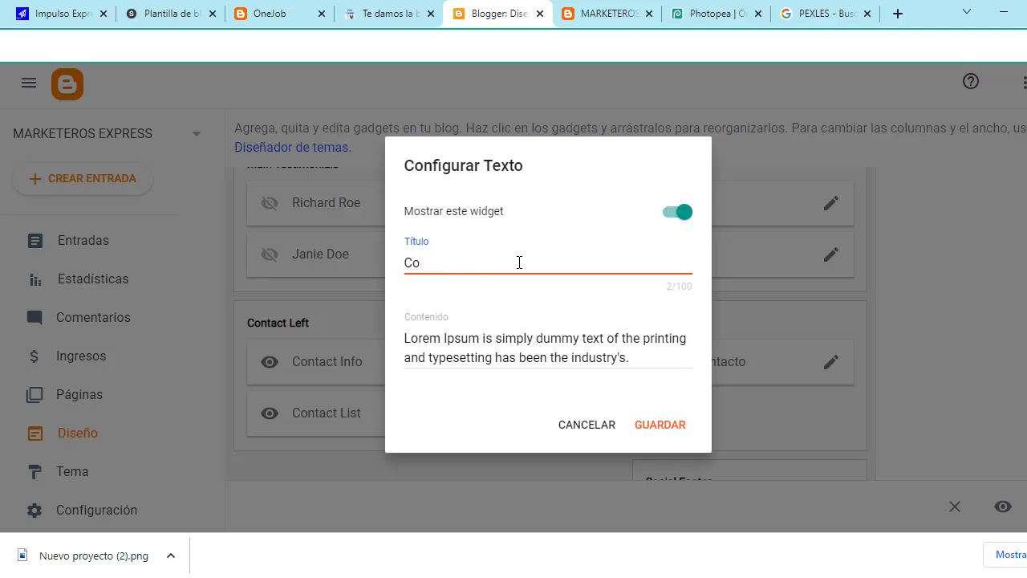
type("MEDIOS DE CONTACTO")
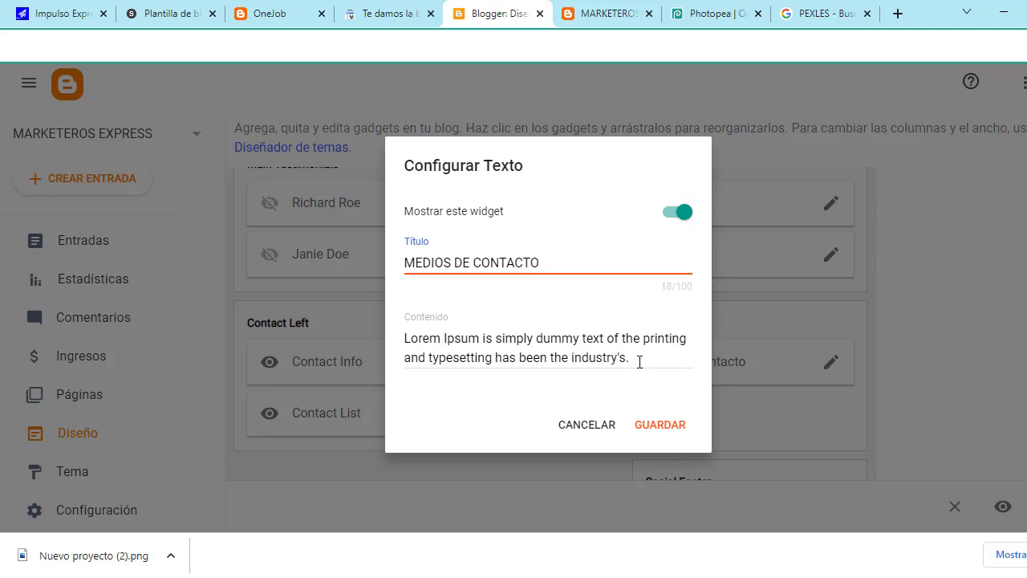
left_click_drag(637, 361, 399, 353)
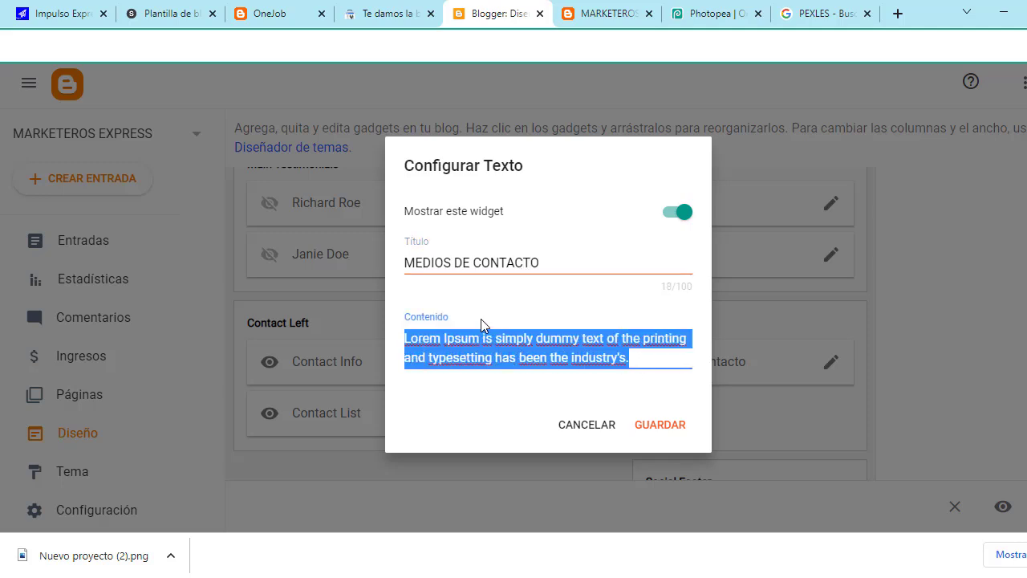
left_click(658, 426)
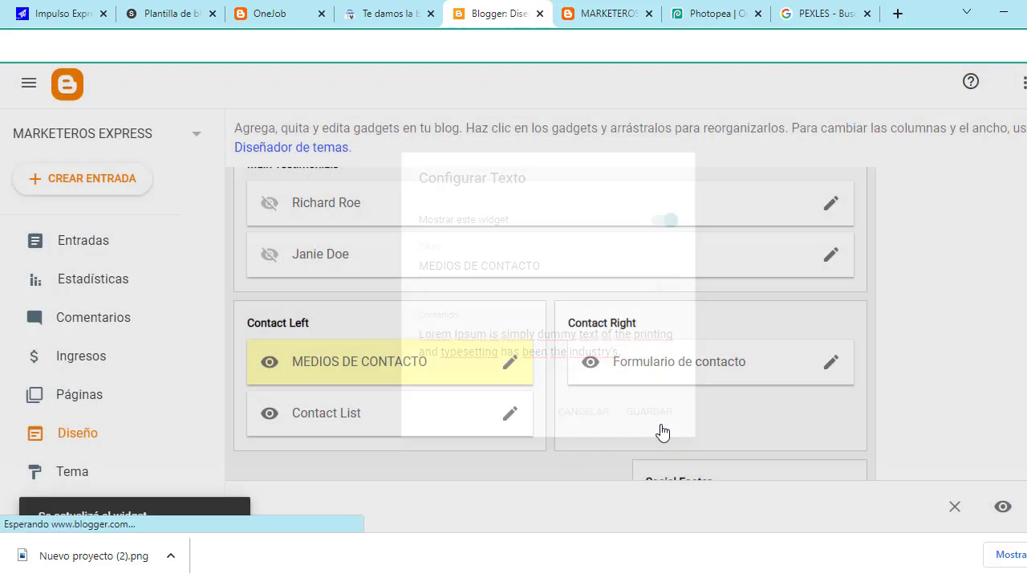
scroll(590, 413, "down", 1)
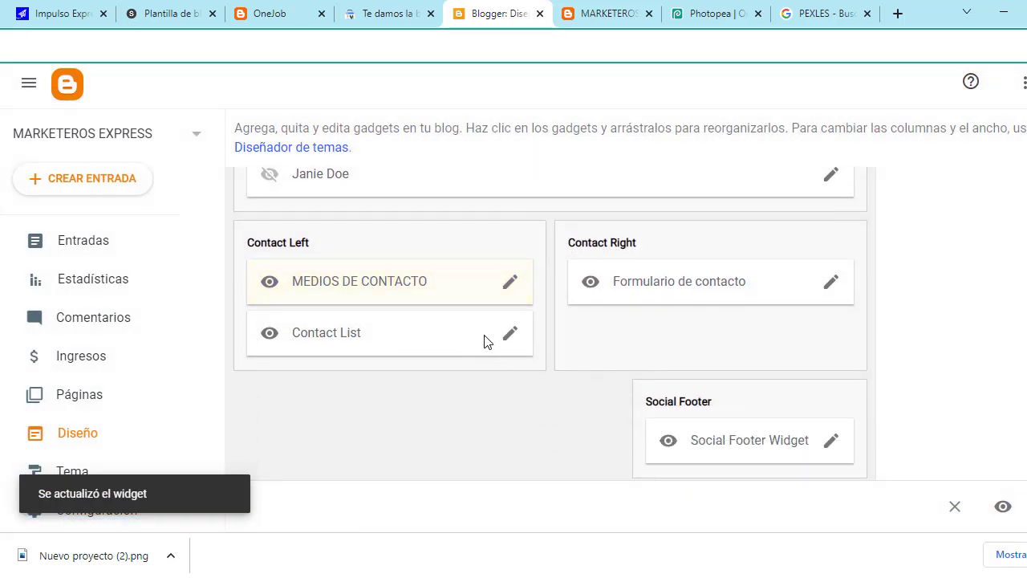
Step: Add a 'facebook' entry to the Contact List links
left_click(505, 341)
scroll(505, 344, "down", 3)
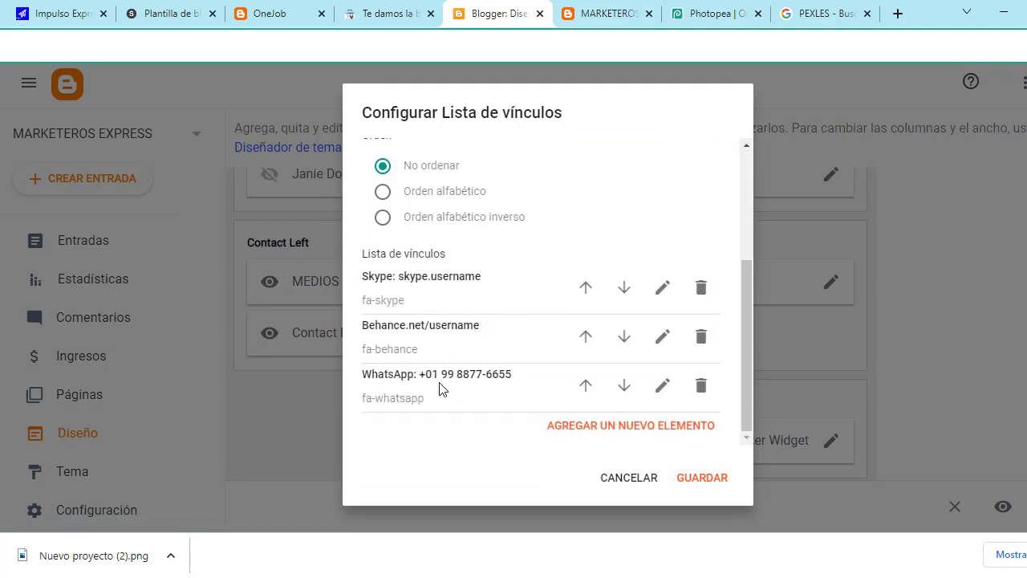
left_click(641, 427)
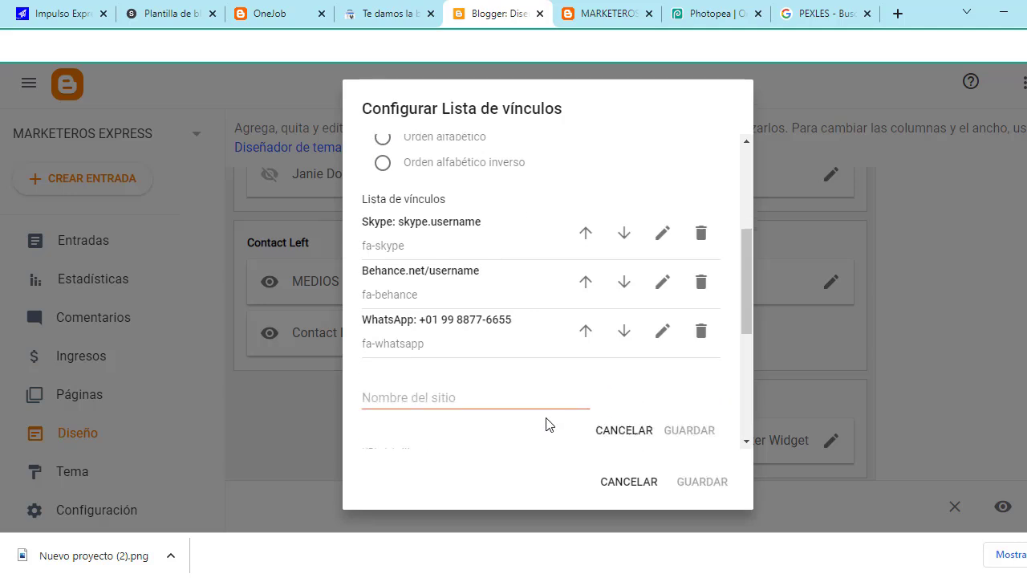
left_click(450, 298)
type("A")
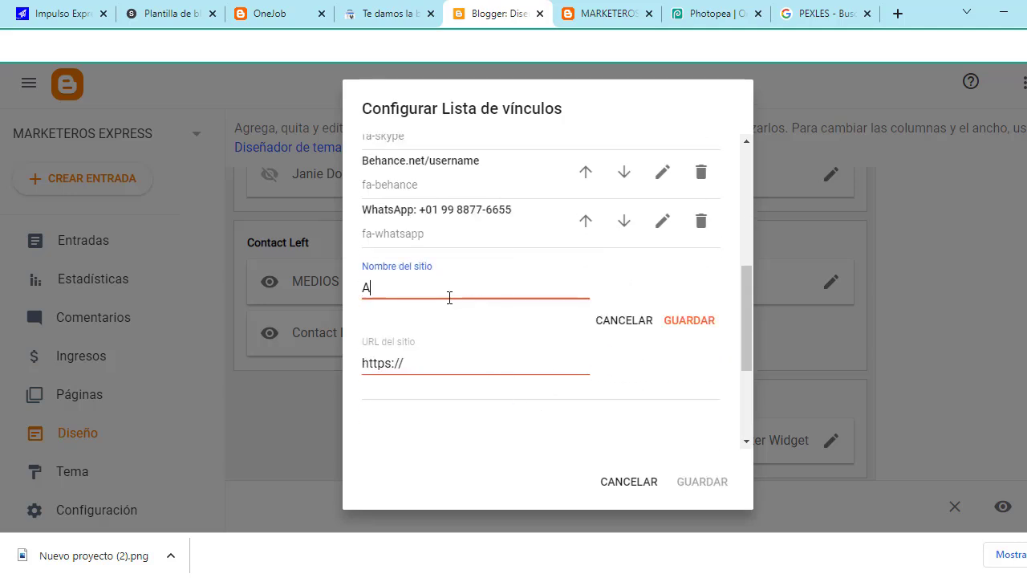
key("BackSpace")
key("Caps_Lock")
type("facebook")
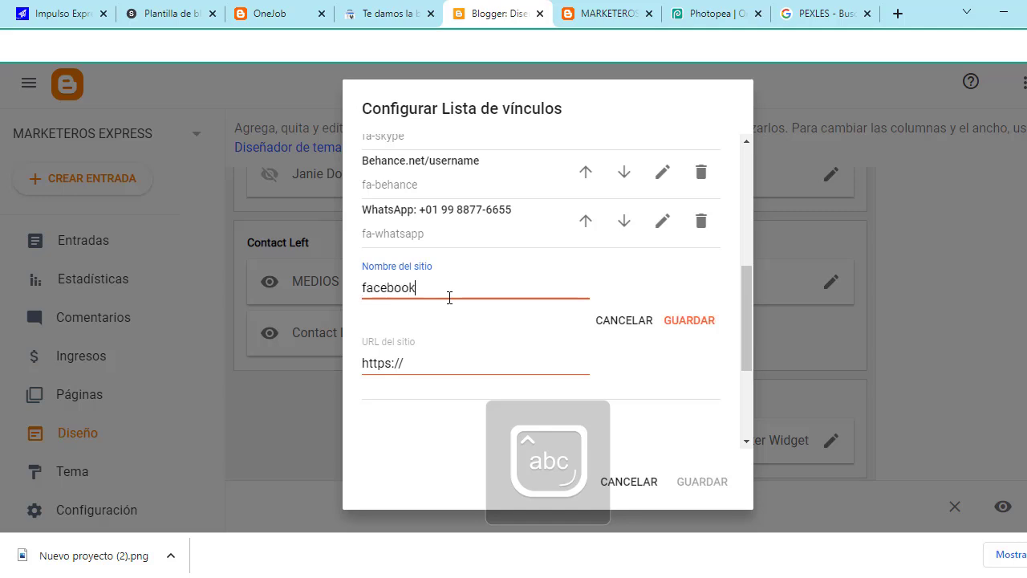
left_click(482, 356)
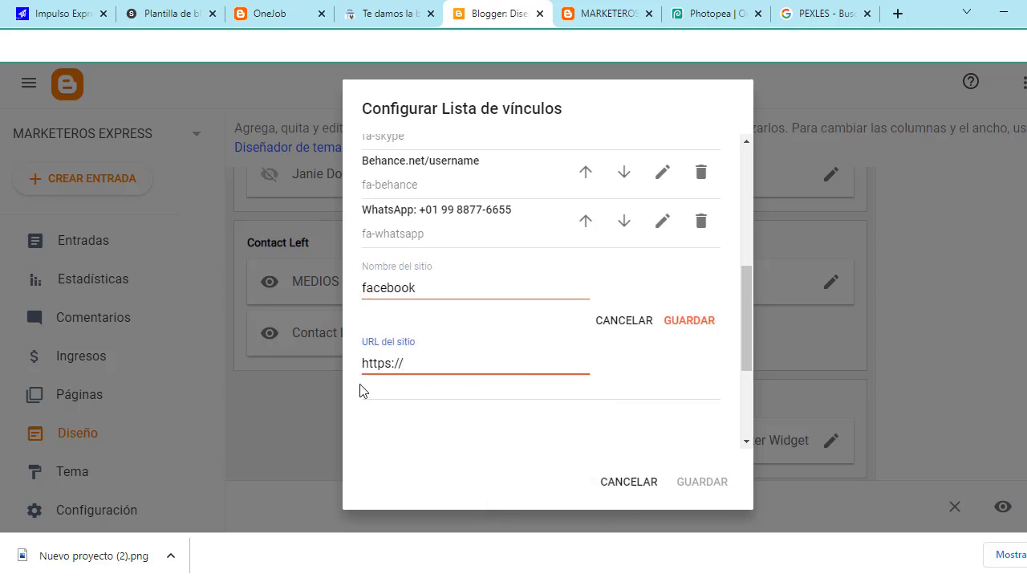
left_click(679, 325)
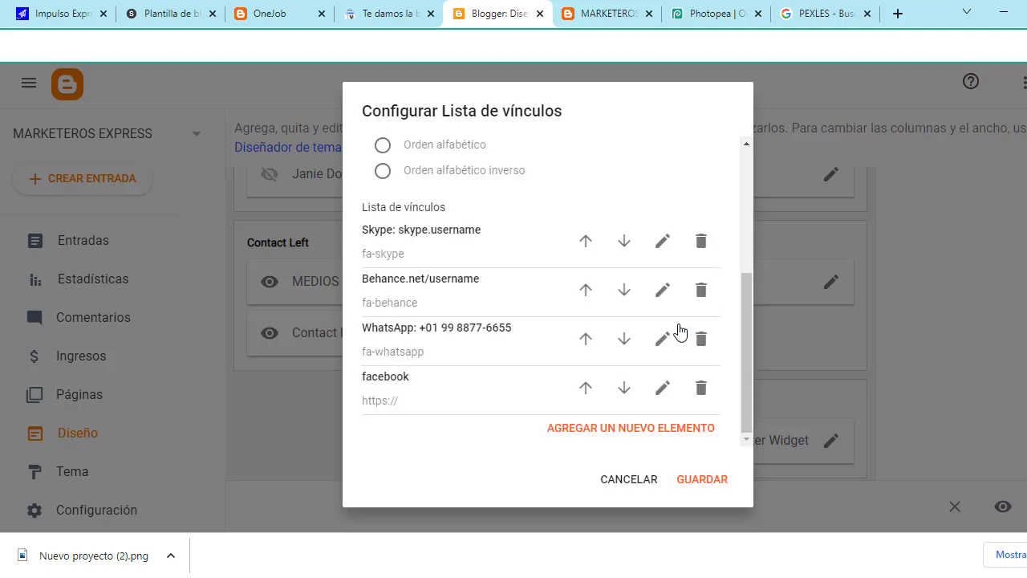
Step: Add an 'instagram' entry and save the updated Contact List gadget
left_click(673, 437)
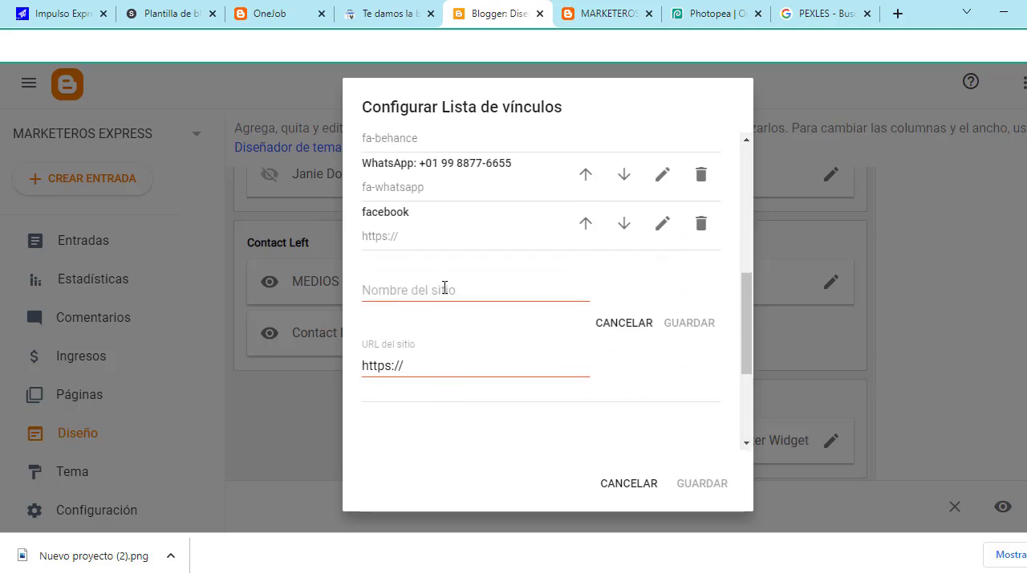
left_click(445, 287)
type("instagram")
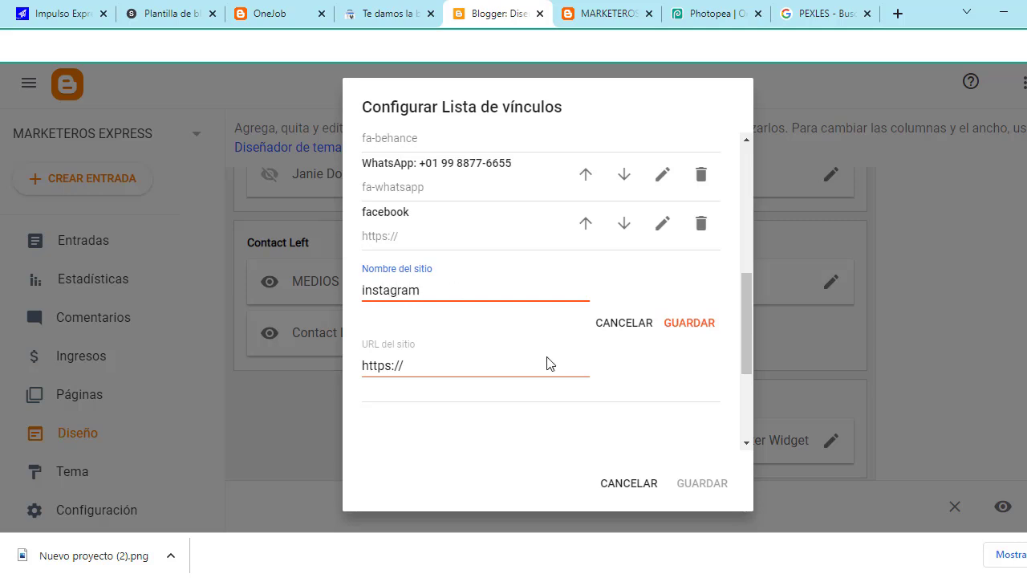
left_click(522, 362)
left_click(700, 328)
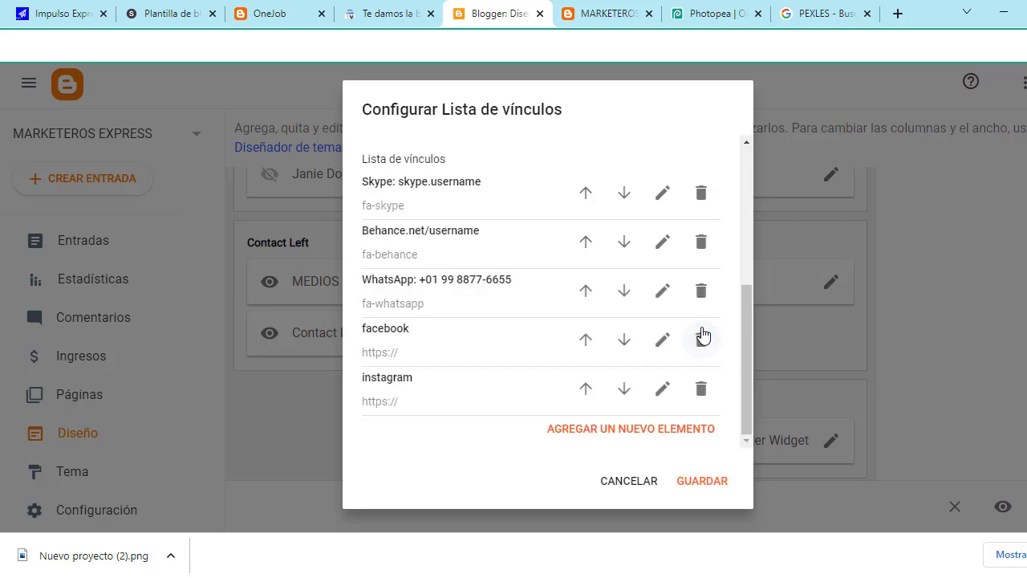
left_click(703, 482)
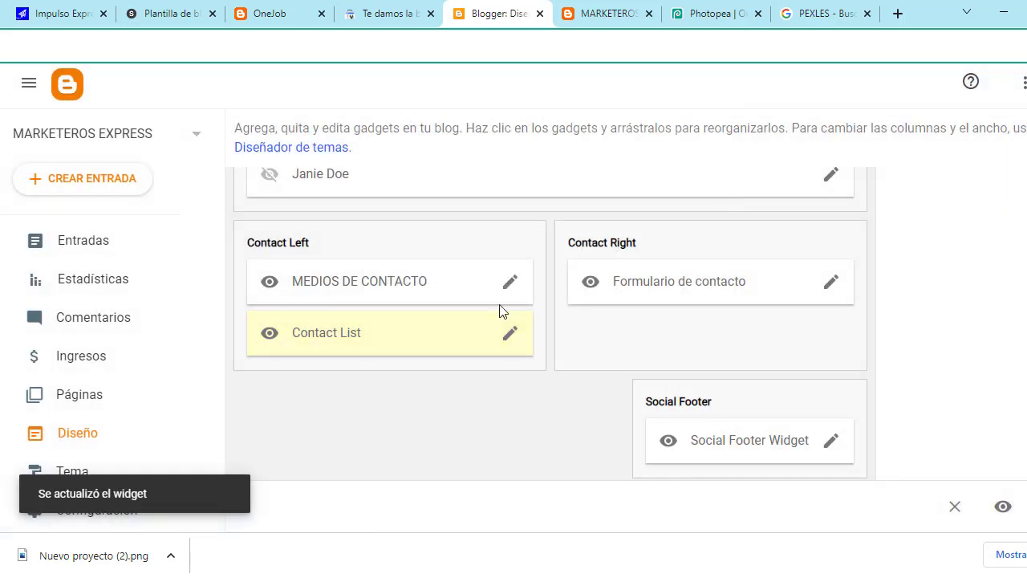
Step: Check the live blog footer for the new facebook and instagram links under MEDIOS DE CONTACTO
left_click(594, 12)
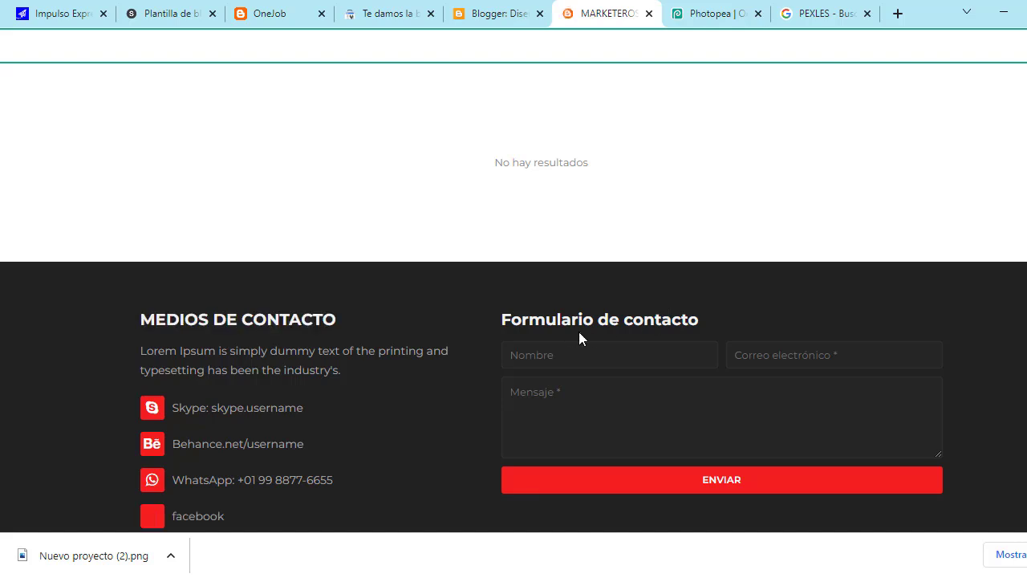
scroll(520, 334, "down", 2)
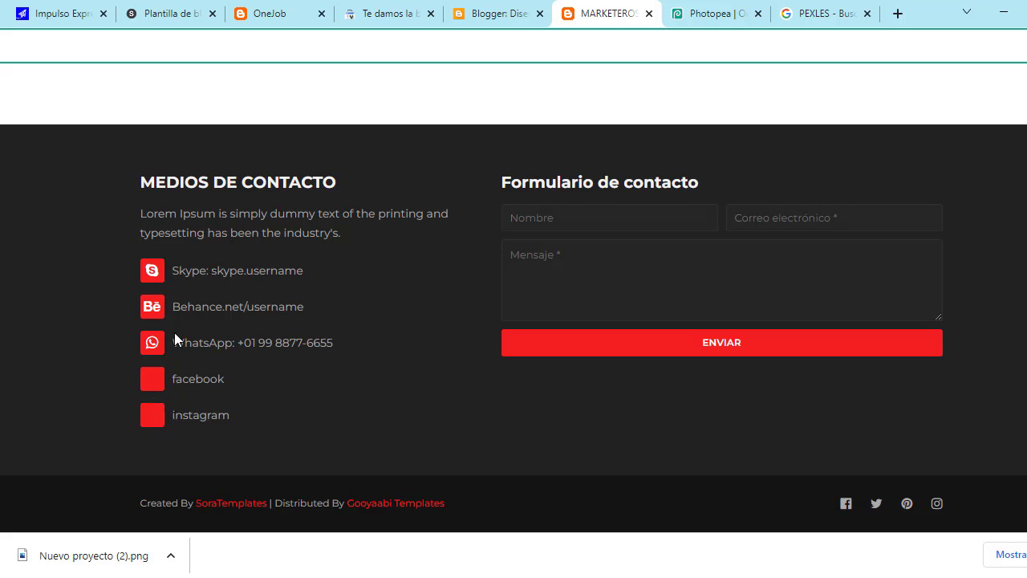
key("ctrl+shift+Tab")
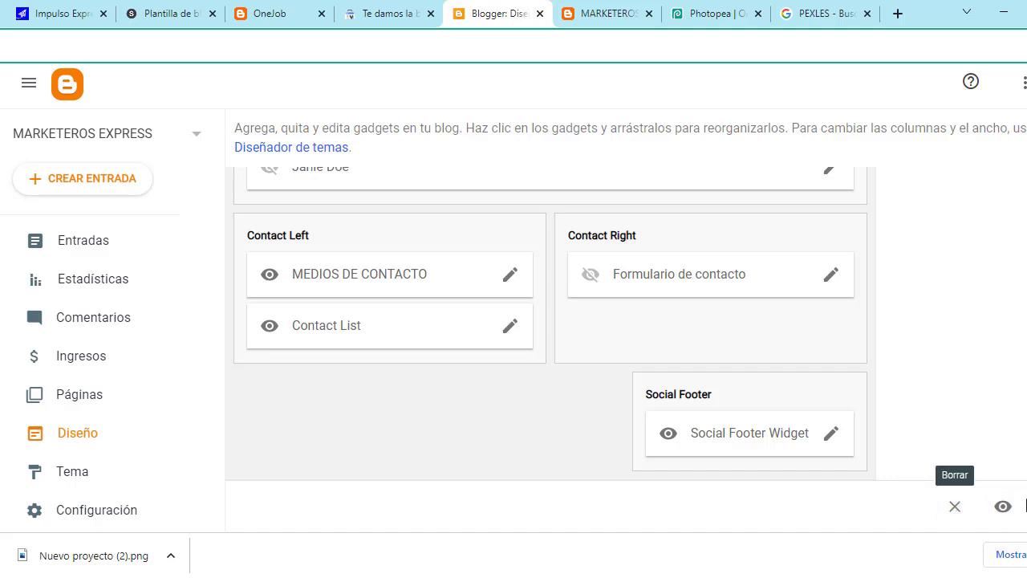
Step: Save the layout with the contact form hidden, verify the footer, and reload the Diseño page
left_click(1026, 507)
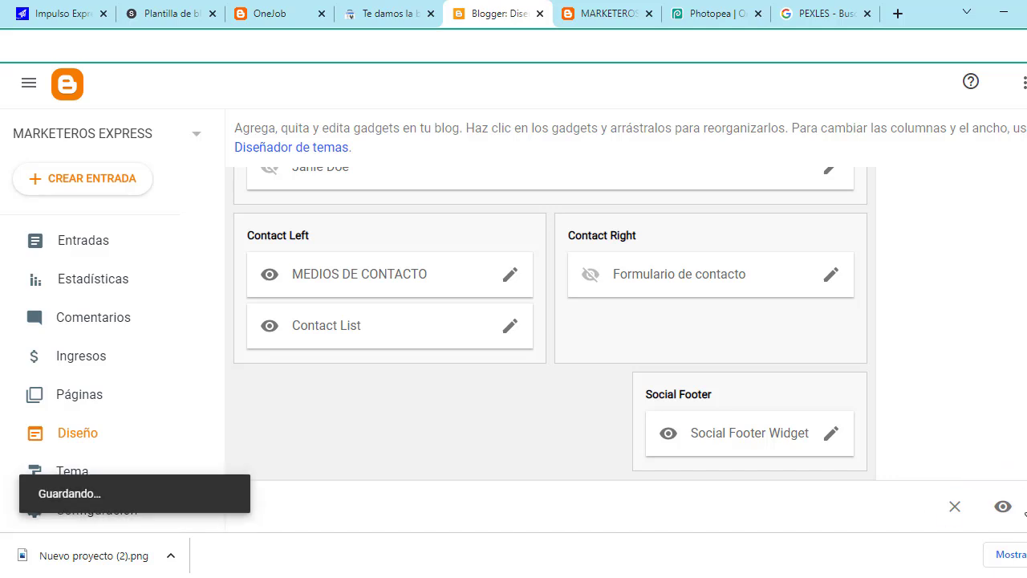
left_click(554, 23)
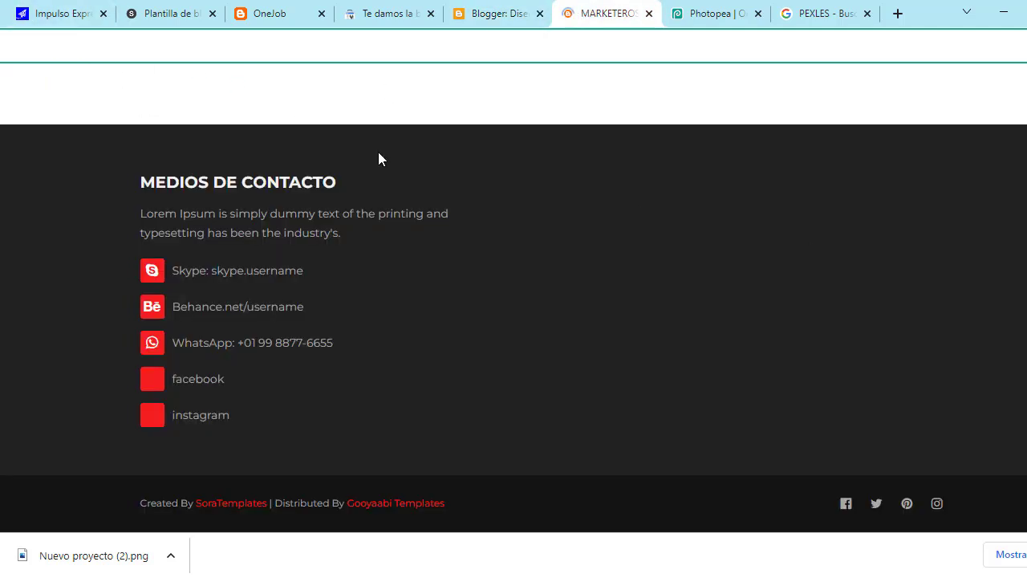
scroll(545, 295, "up", 3)
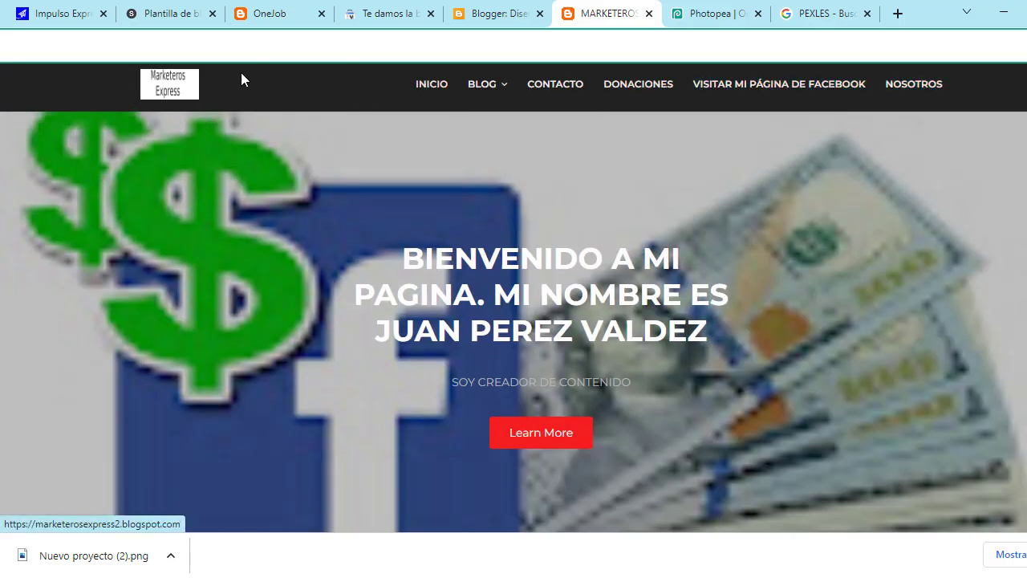
left_click(504, 11)
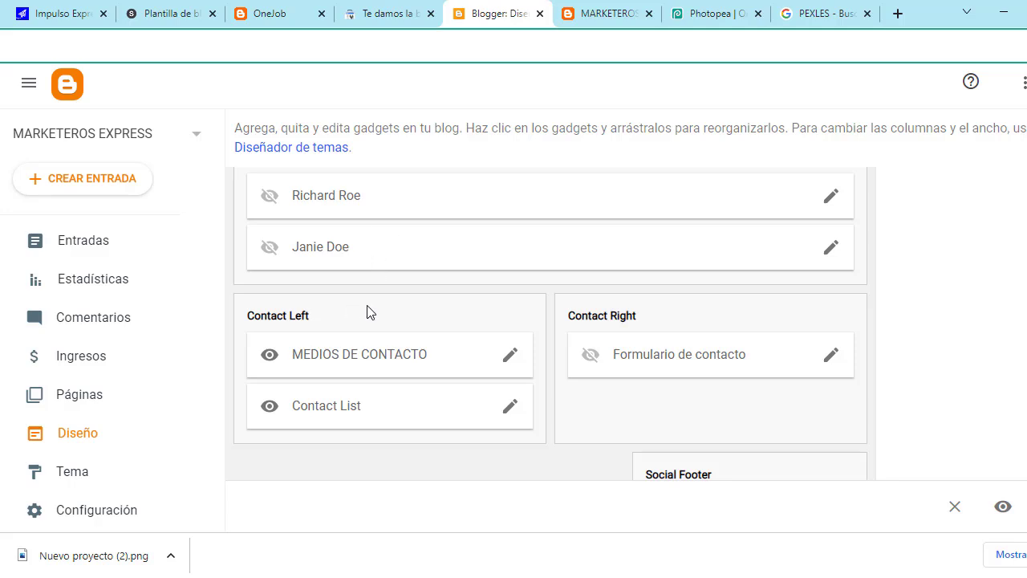
scroll(369, 312, "up", 10)
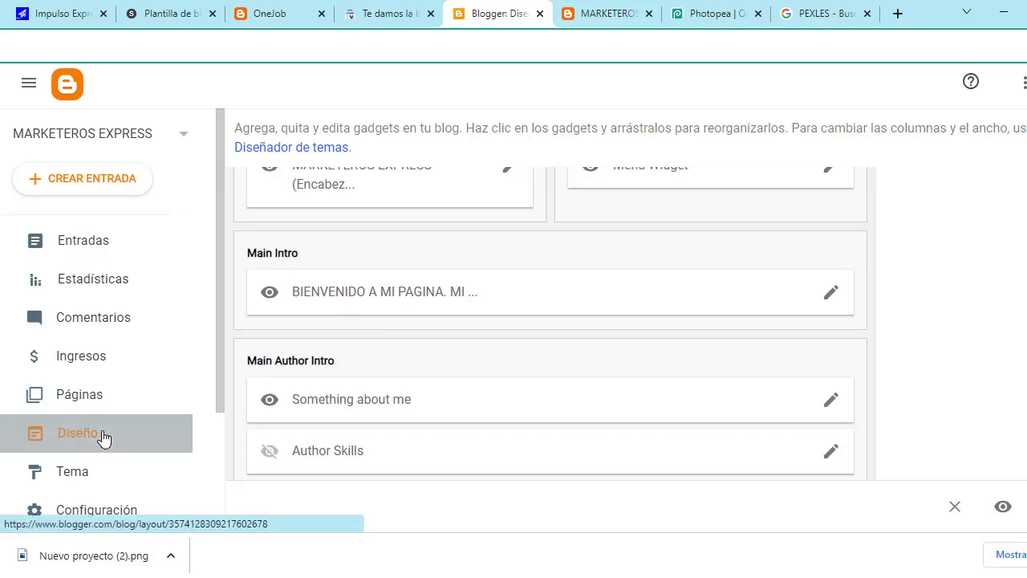
left_click(103, 436)
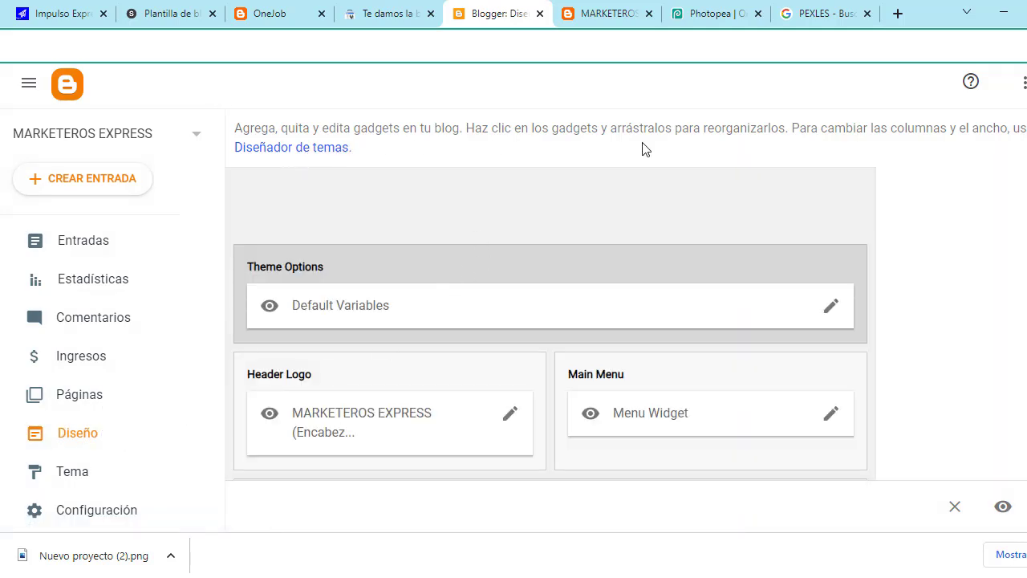
Step: Switch the theme's main colour palette from red to green #1ef31e in the theme designer
left_click(281, 155)
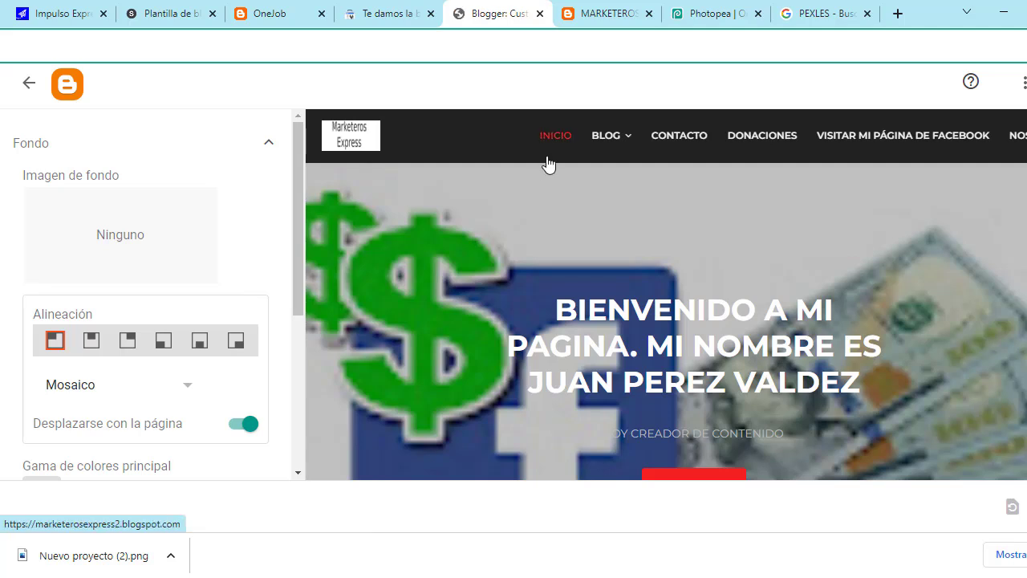
scroll(176, 395, "down", 2)
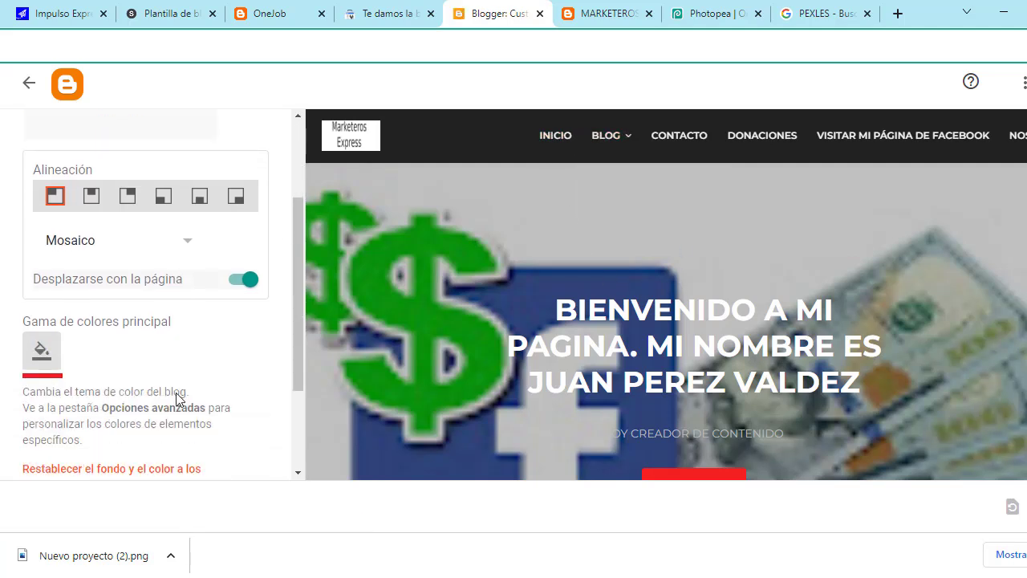
scroll(614, 444, "down", 1)
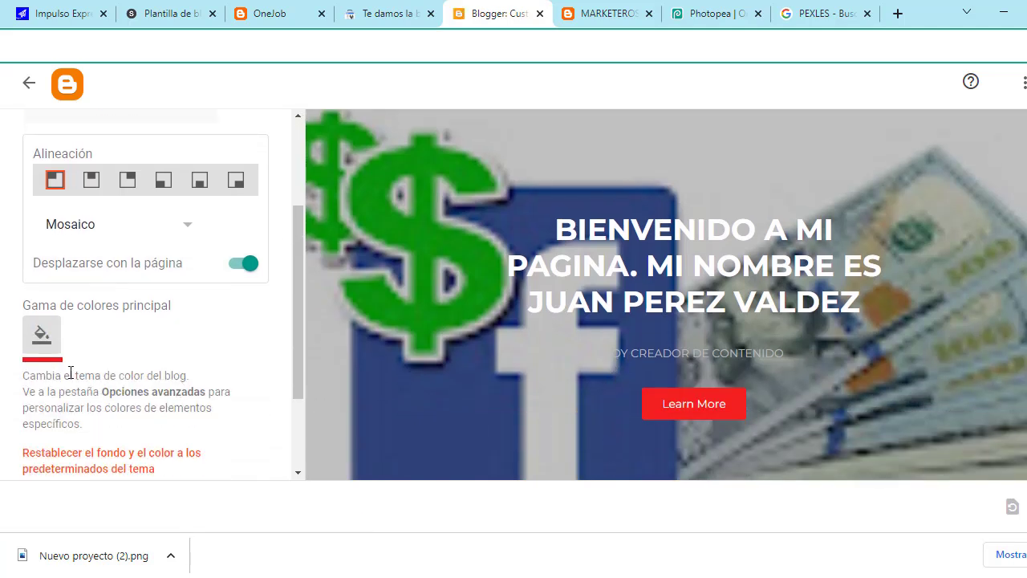
scroll(685, 399, "down", 3)
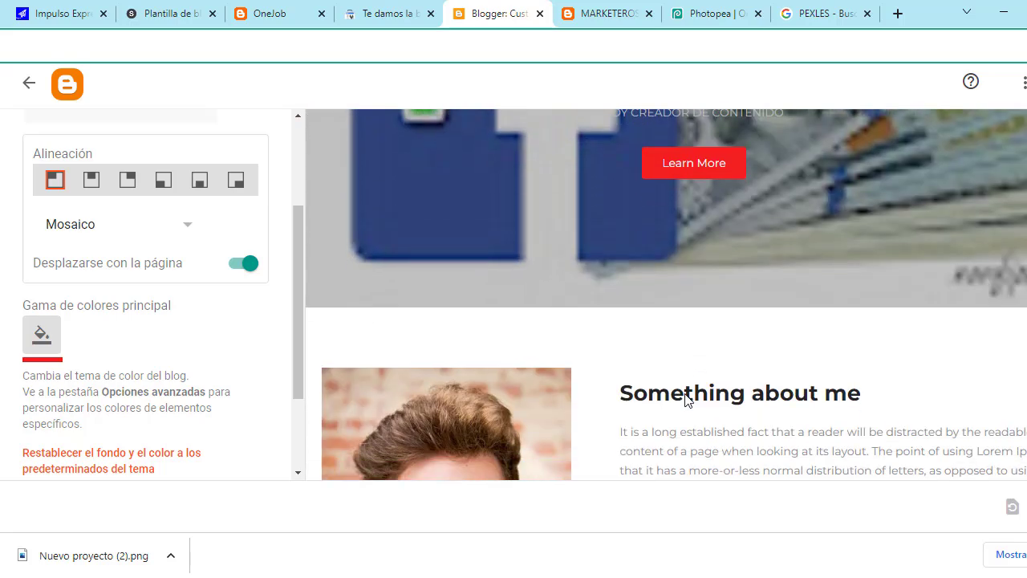
left_click(48, 341)
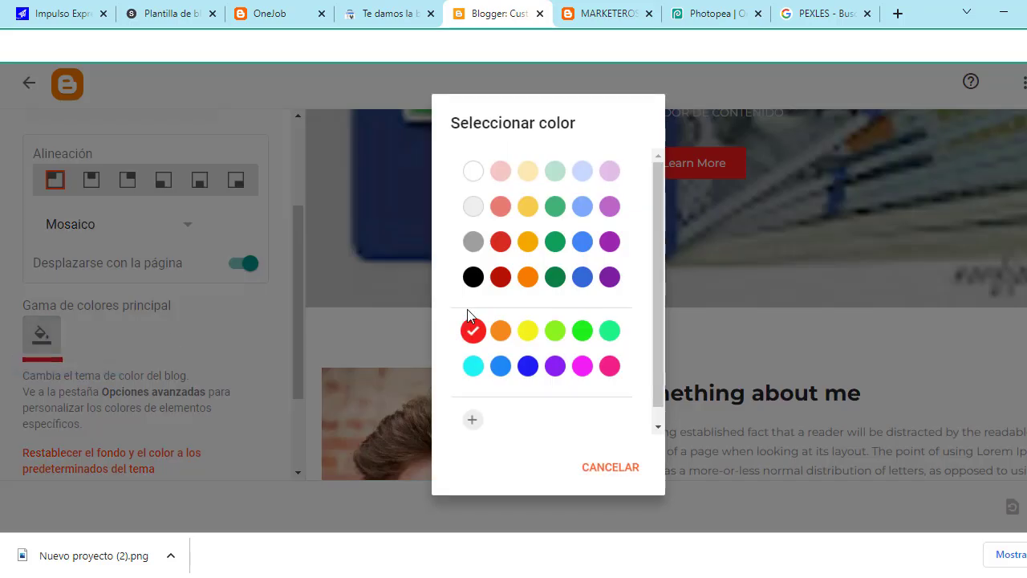
left_click(587, 333)
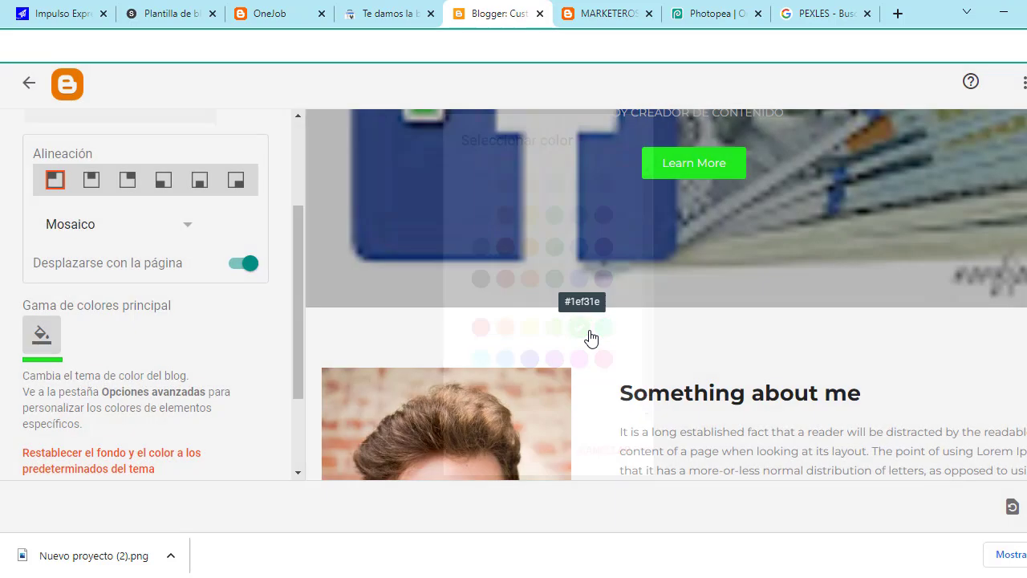
scroll(918, 429, "down", 10)
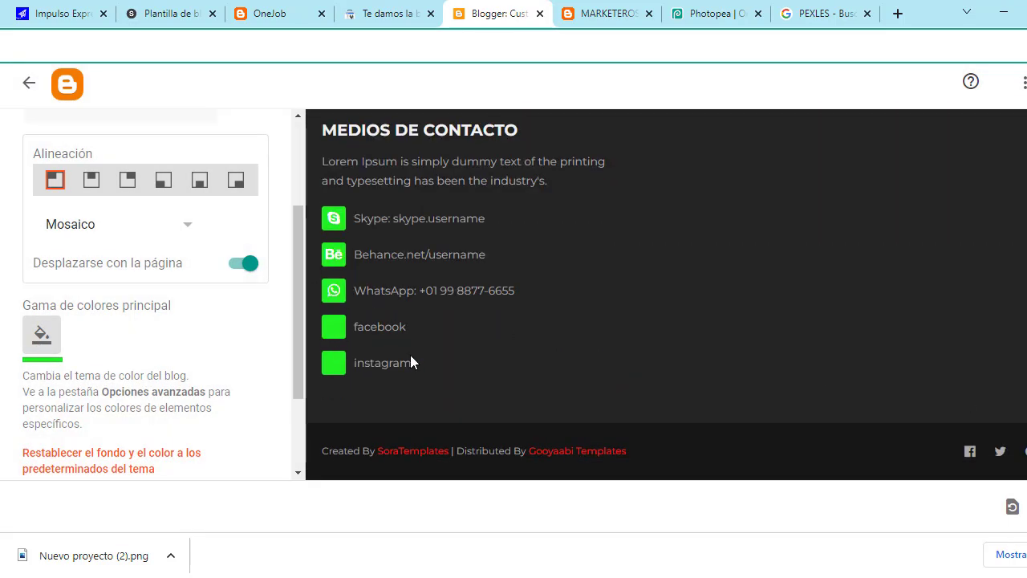
left_click(410, 362)
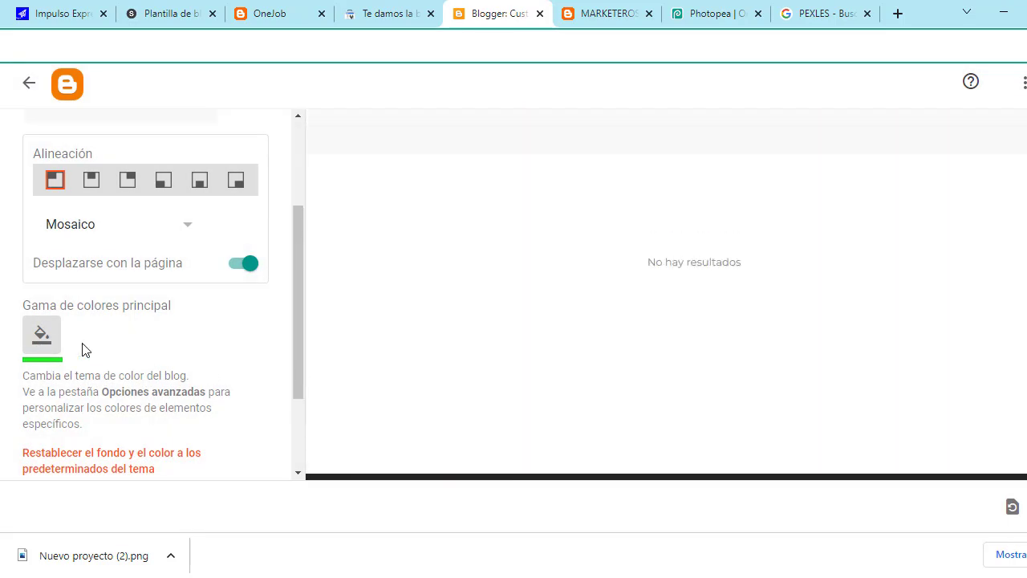
scroll(82, 348, "down", 3)
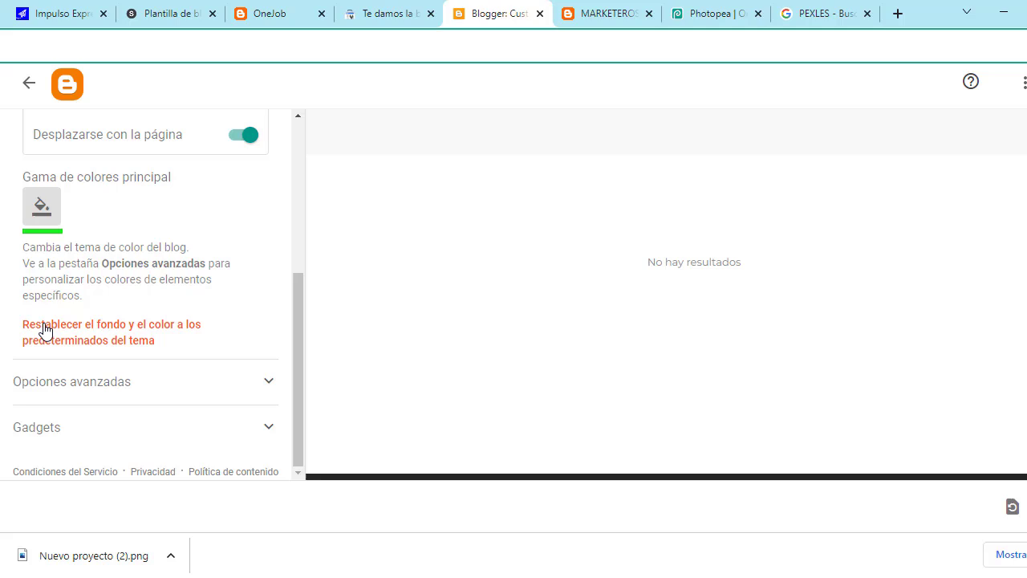
Step: Under Opciones avanzadas, set the Dark Color to blue (Azul #4285F4)
left_click(271, 381)
scroll(173, 382, "down", 2)
scroll(173, 384, "down", 2)
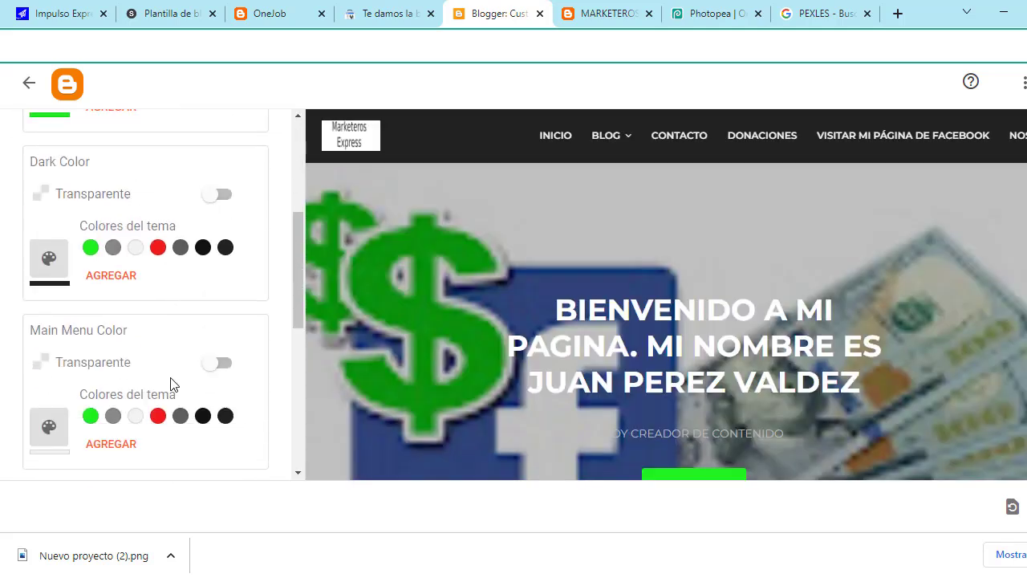
scroll(119, 332, "down", 2)
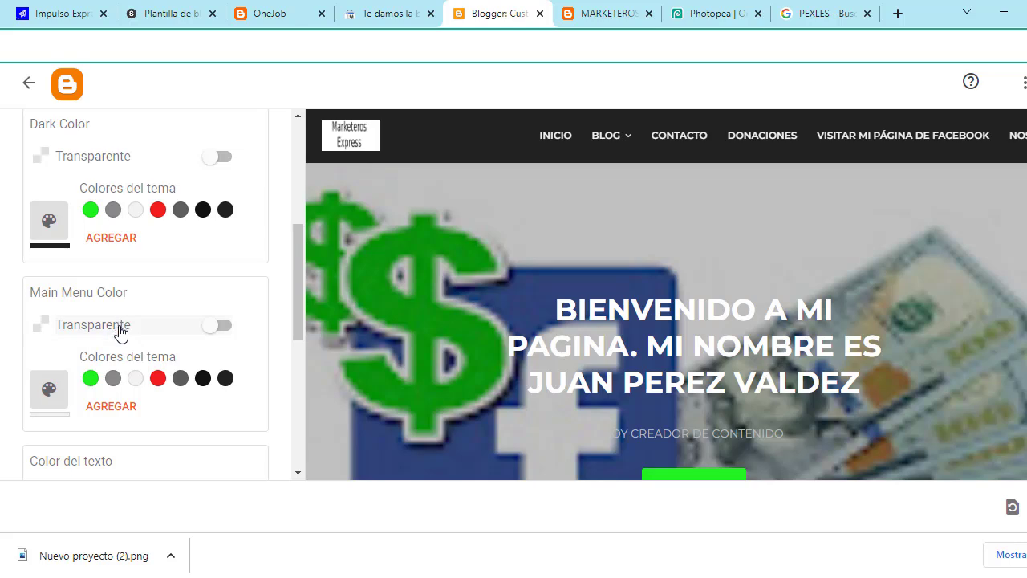
scroll(116, 386, "down", 4)
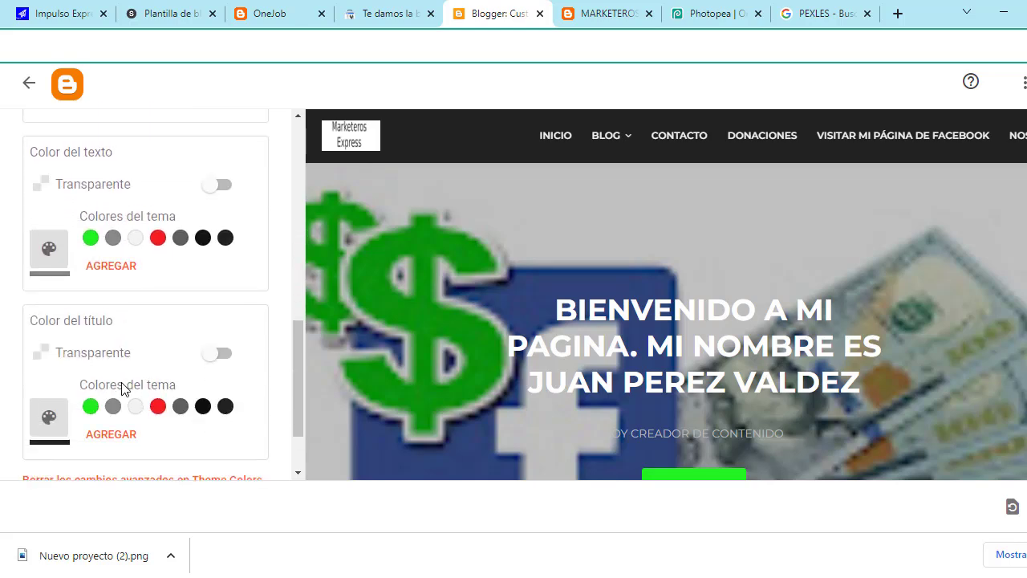
scroll(124, 389, "up", 5)
scroll(122, 389, "up", 2)
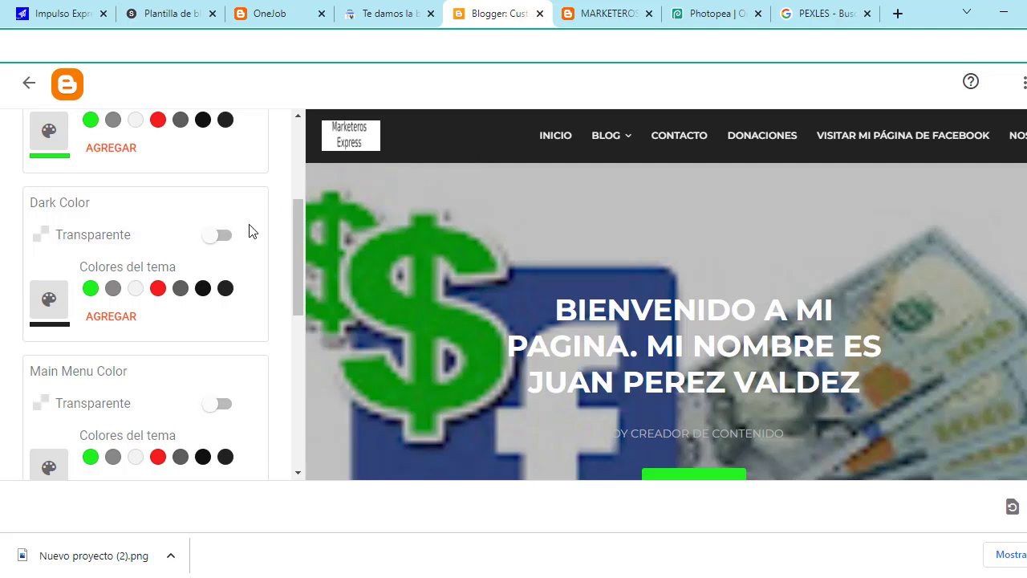
left_click(225, 240)
left_click(225, 239)
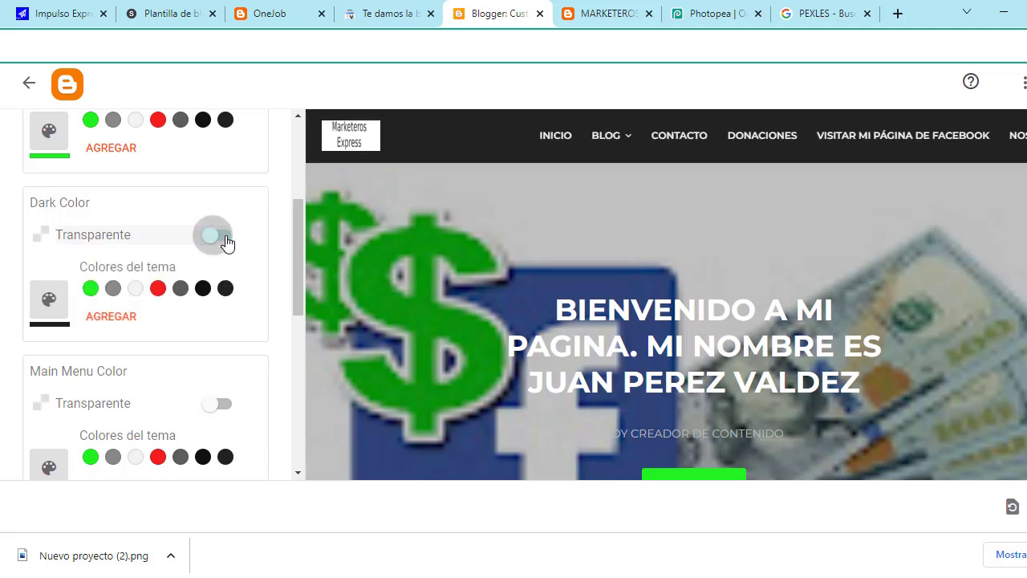
left_click(118, 317)
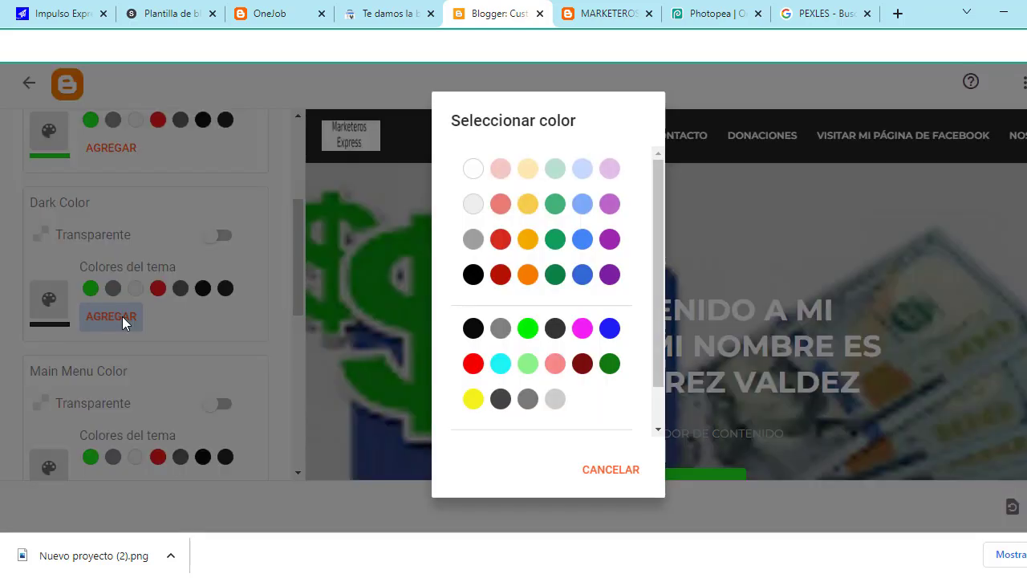
scroll(583, 273, "down", 1)
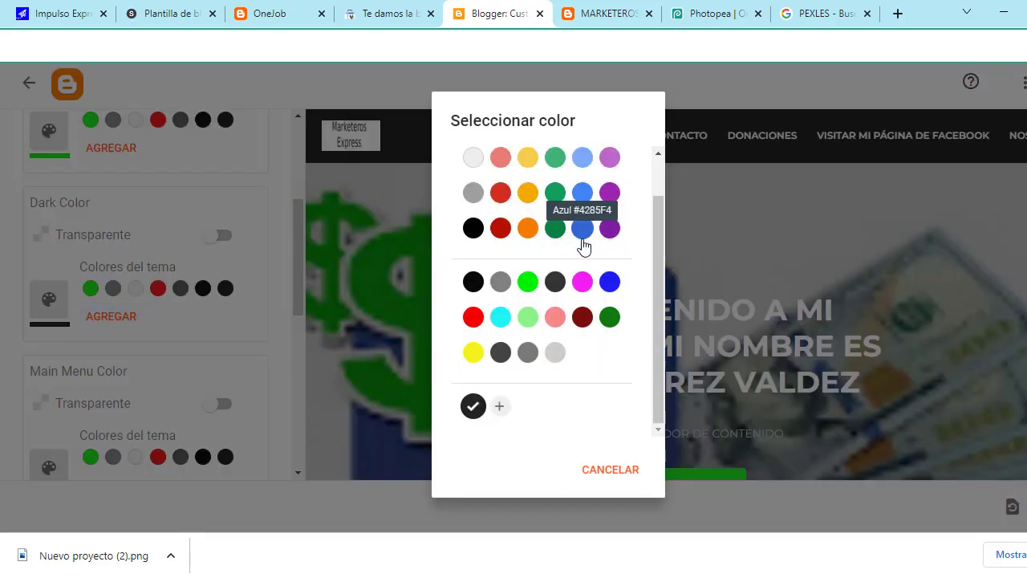
left_click(583, 194)
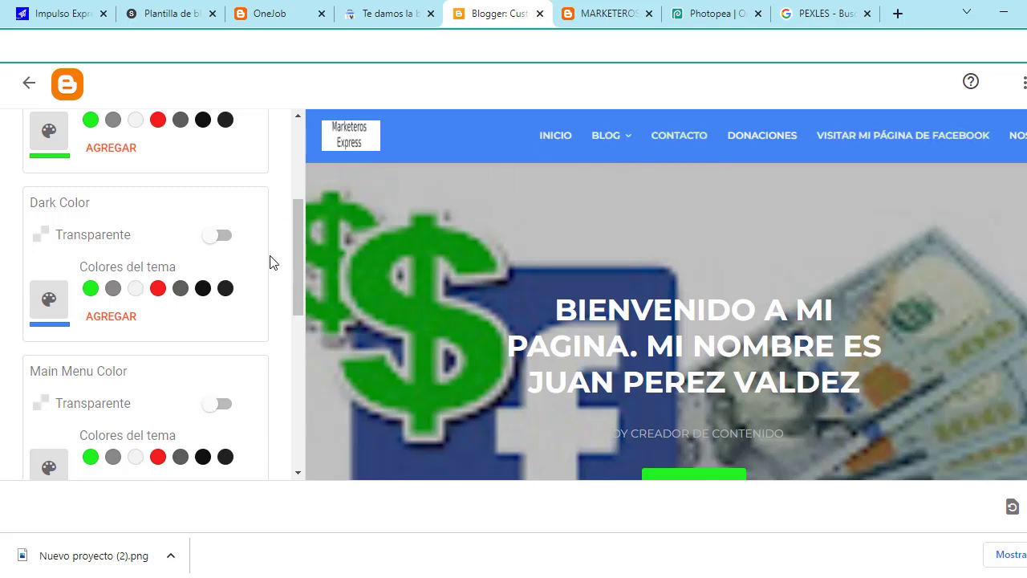
Step: Leave the Main Menu and text colours unchanged after testing transparency, and save the theme changes
scroll(270, 281, "down", 2)
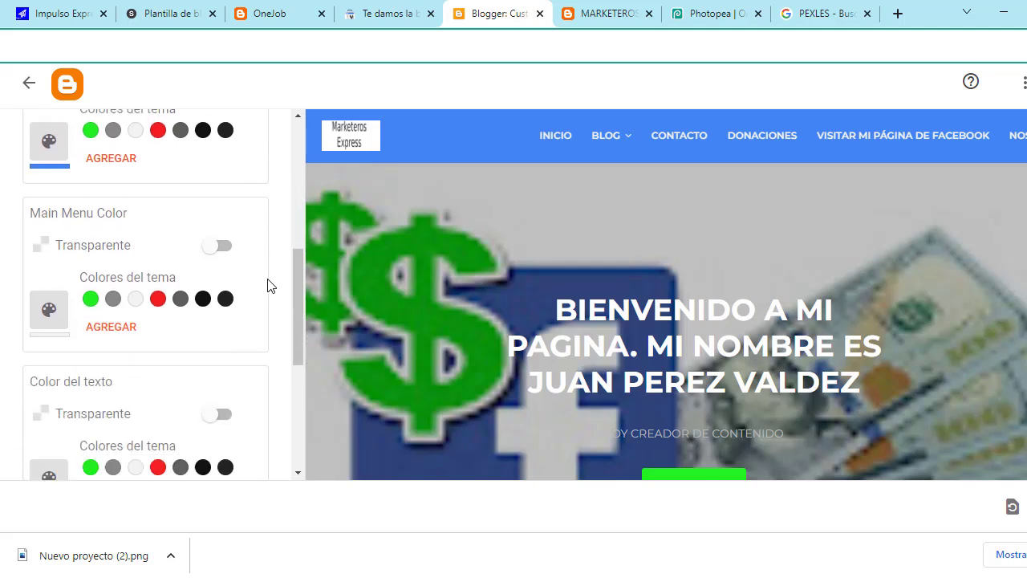
left_click(217, 244)
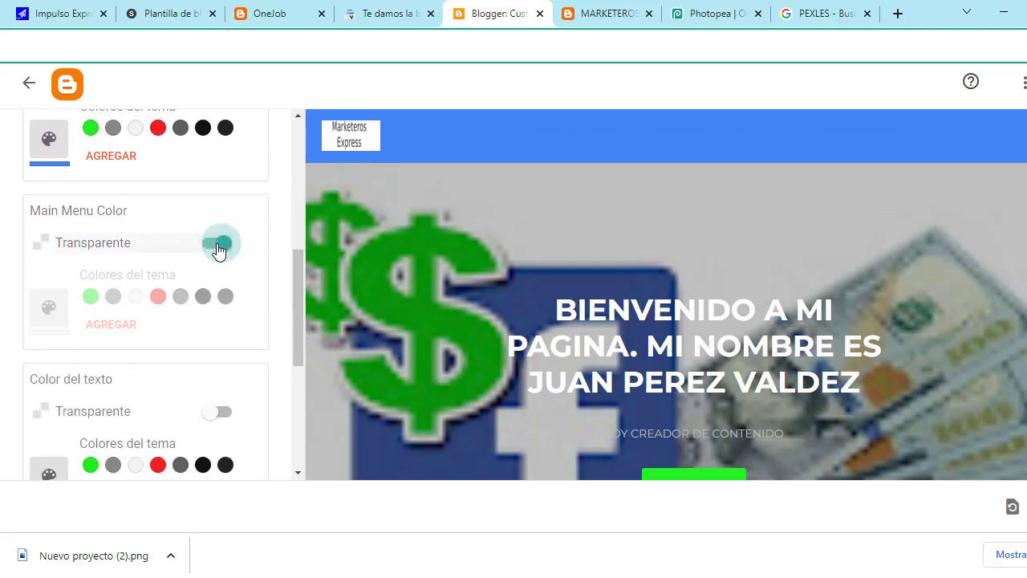
left_click(226, 245)
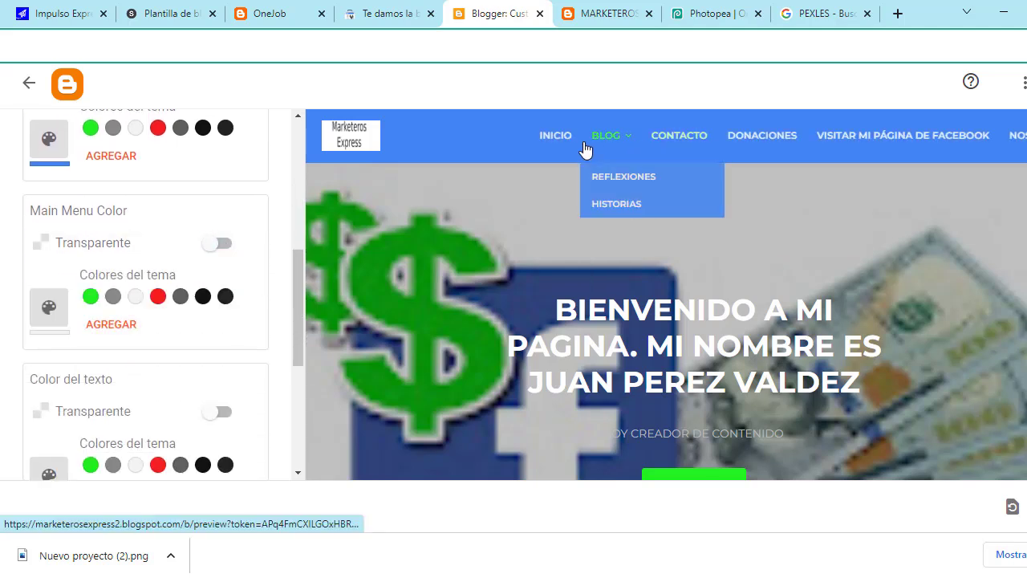
scroll(140, 315, "down", 1)
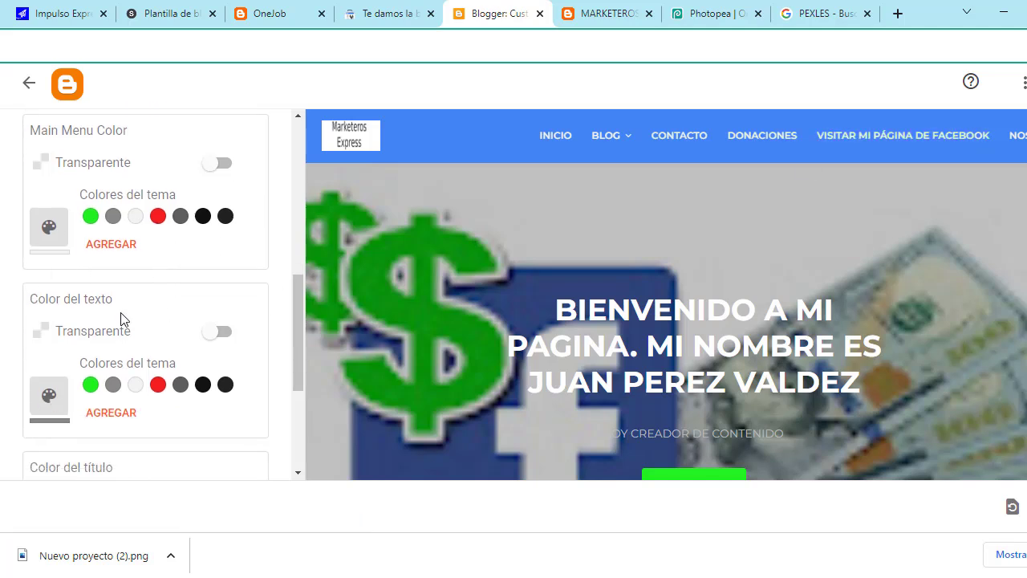
left_click(225, 332)
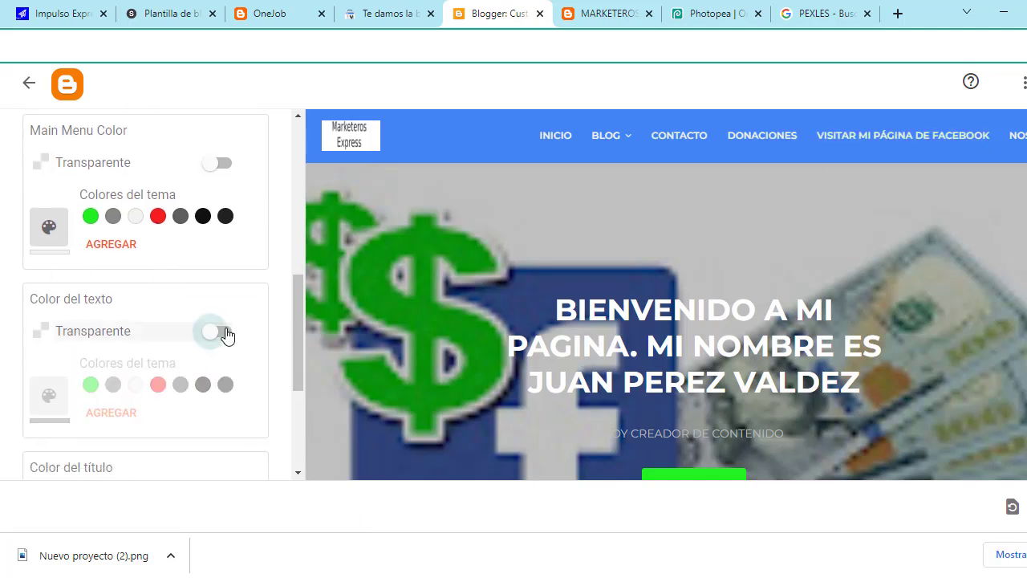
left_click(227, 334)
scroll(222, 381, "down", 3)
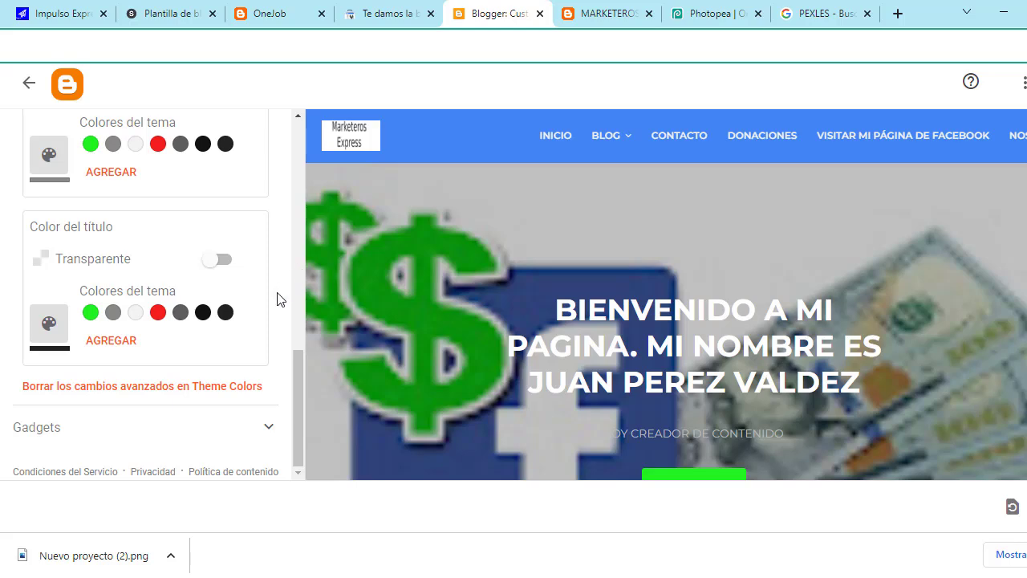
scroll(533, 349, "down", 3)
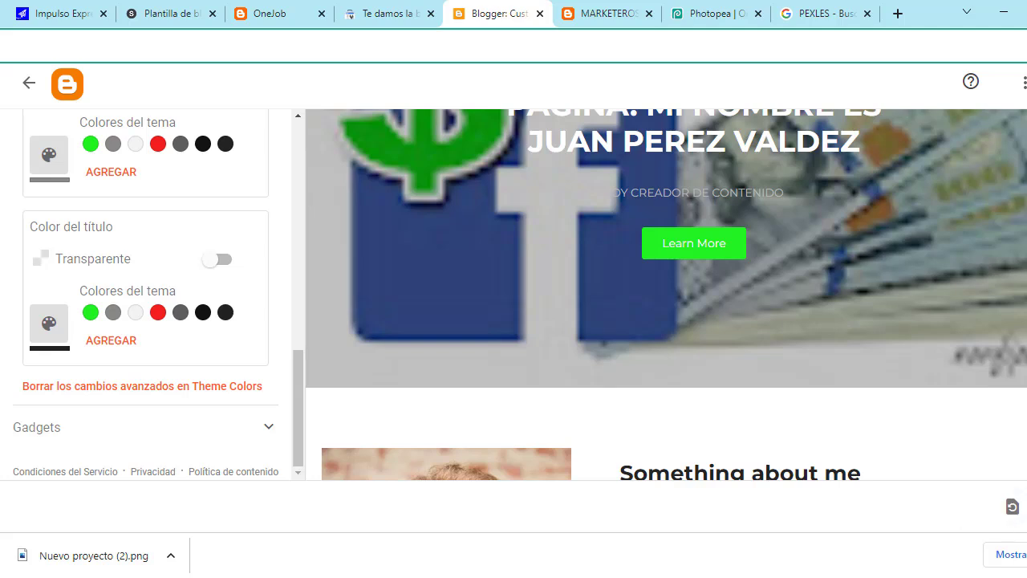
left_click(1013, 506)
Step: Review the live blog homepage with its green Learn More button and blue menu bar
left_click(622, 23)
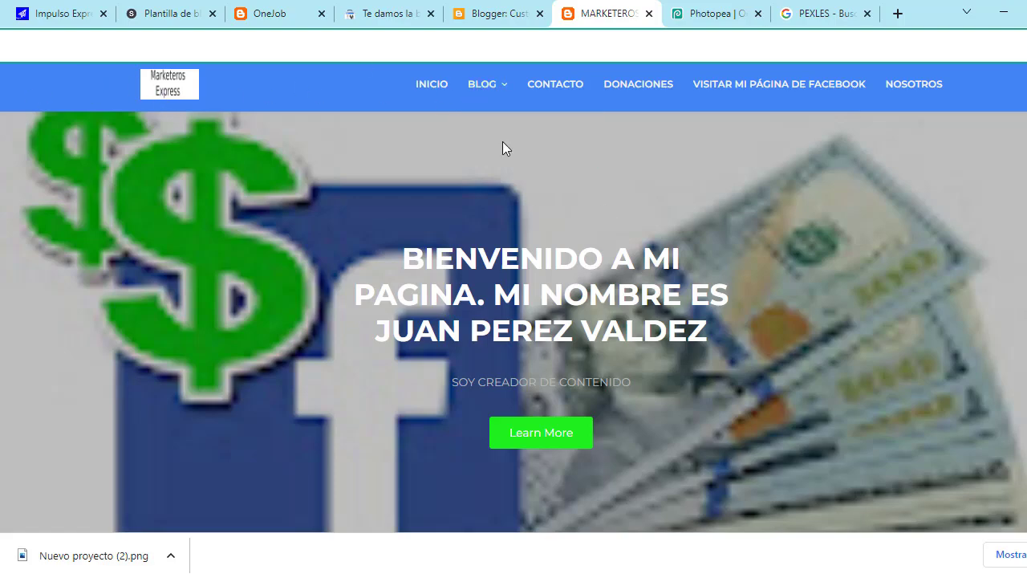
scroll(363, 298, "down", 2)
scroll(463, 329, "down", 10)
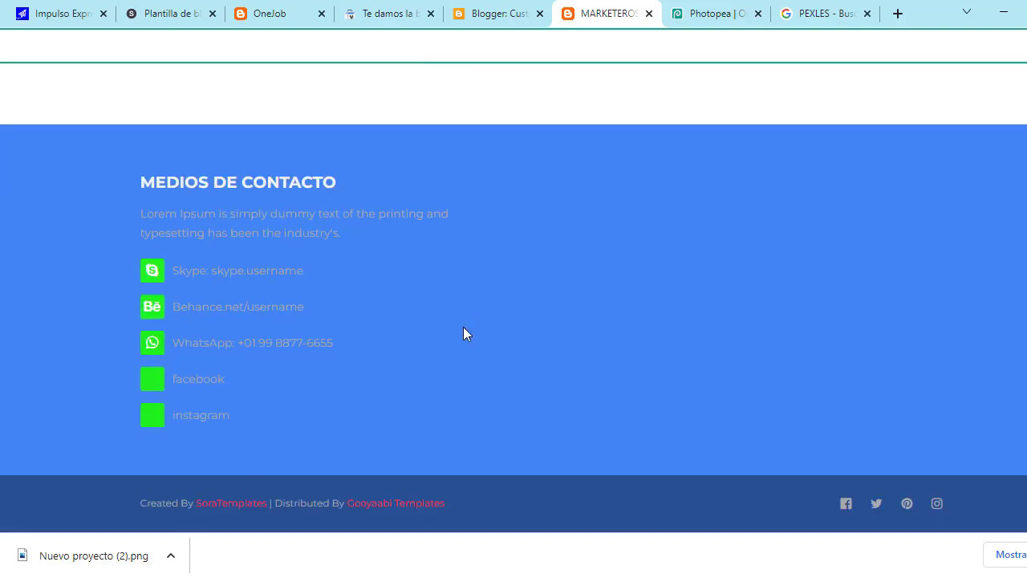
scroll(466, 319, "down", 2)
scroll(405, 433, "up", 10)
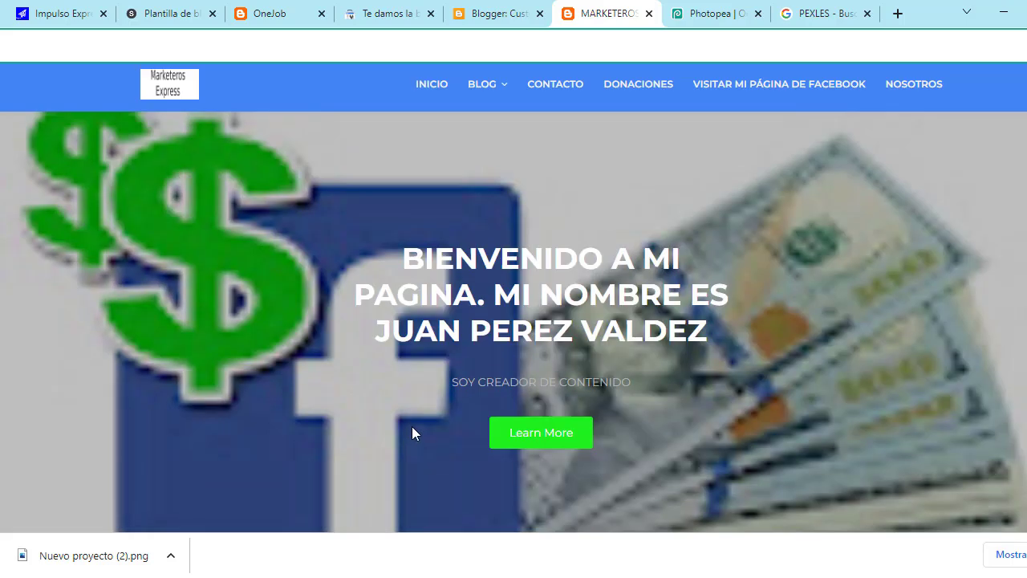
scroll(424, 312, "down", 10)
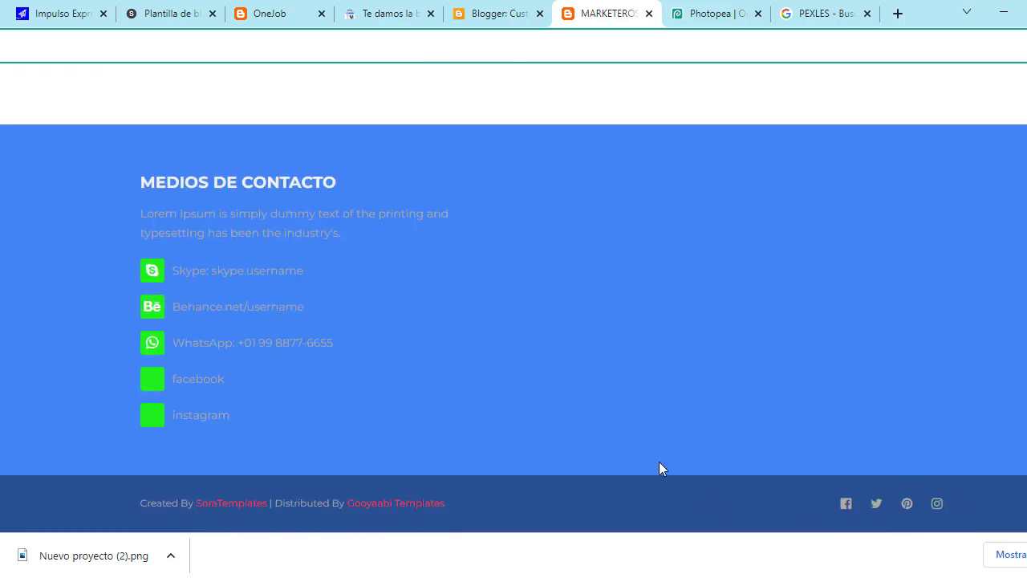
scroll(661, 471, "up", 10)
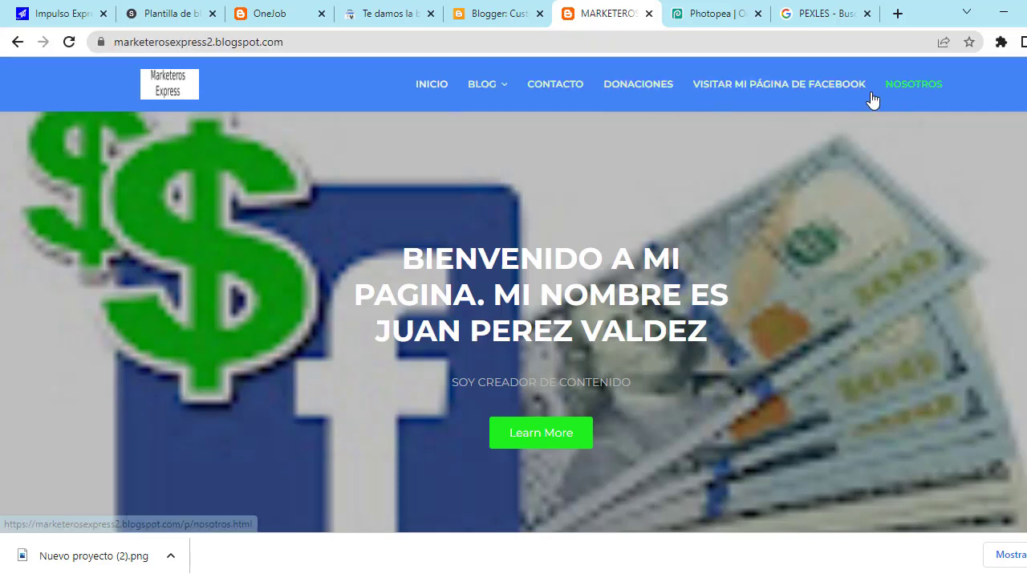
Step: Copy the blog address marketerosexpress2.blogspot.com from the browser's address bar
left_click(308, 44)
key("ctrl+c")
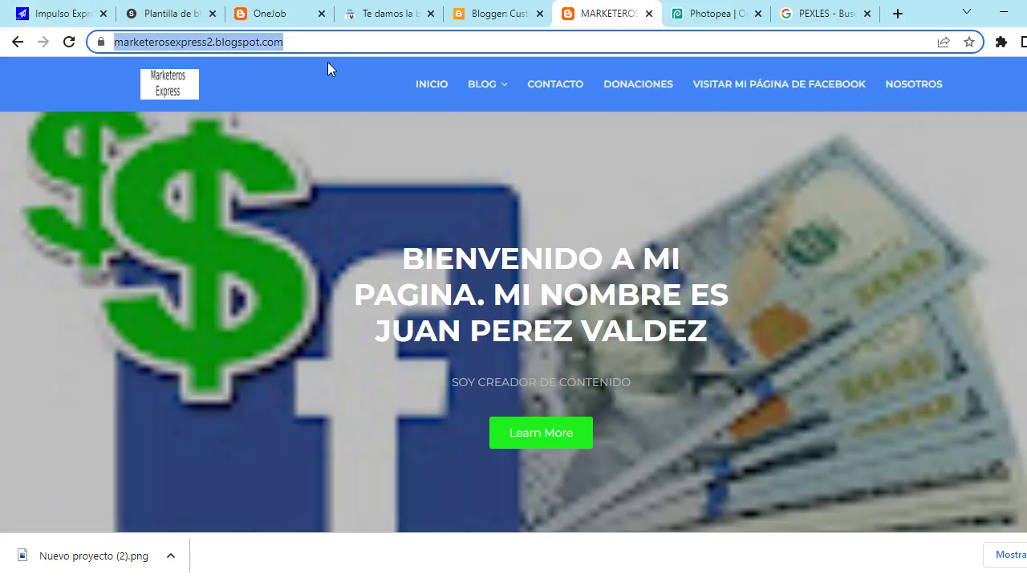
right_click(259, 41)
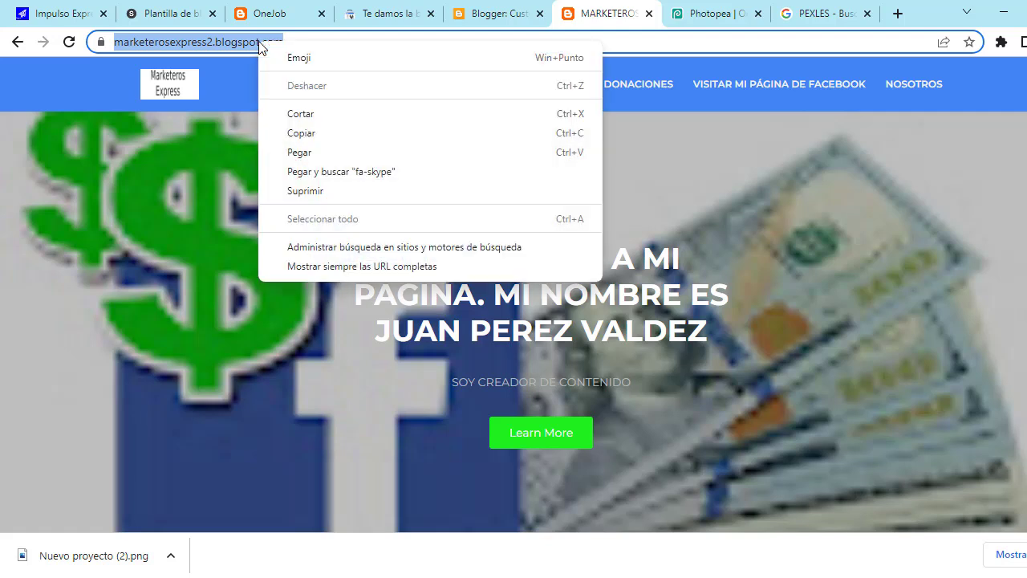
left_click(329, 133)
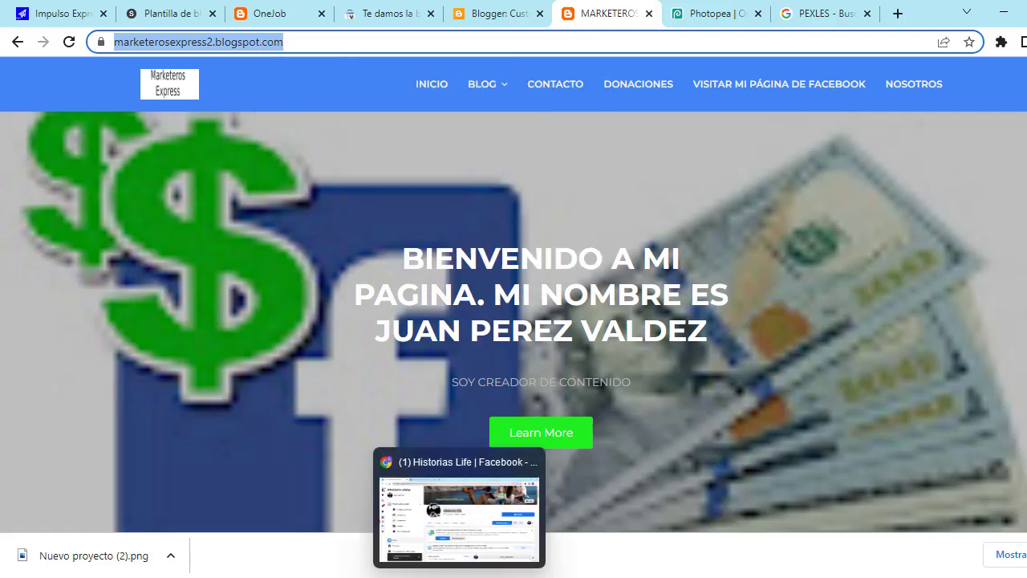
left_click(474, 490)
scroll(481, 451, "down", 5)
scroll(482, 451, "down", 10)
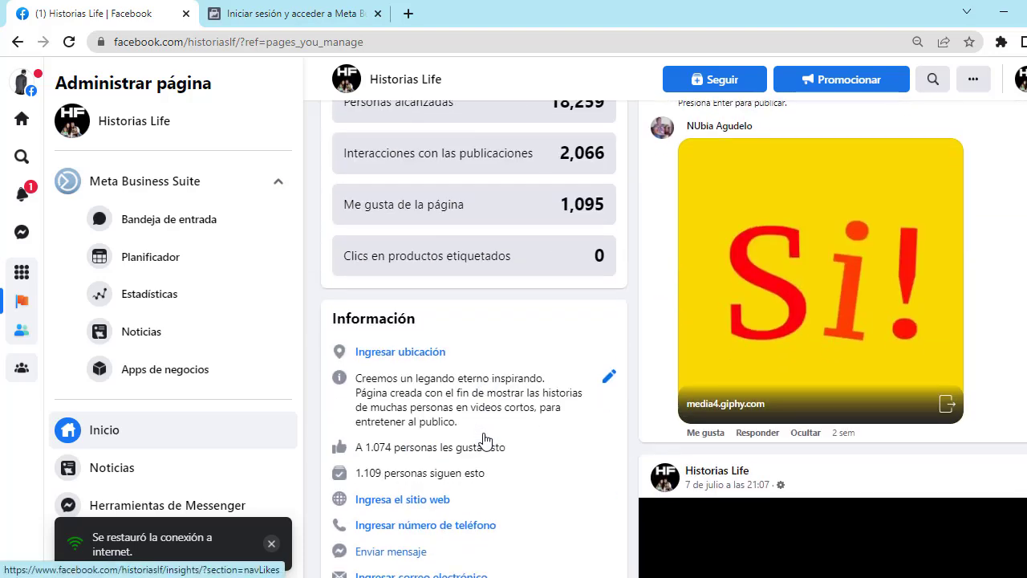
left_click(418, 341)
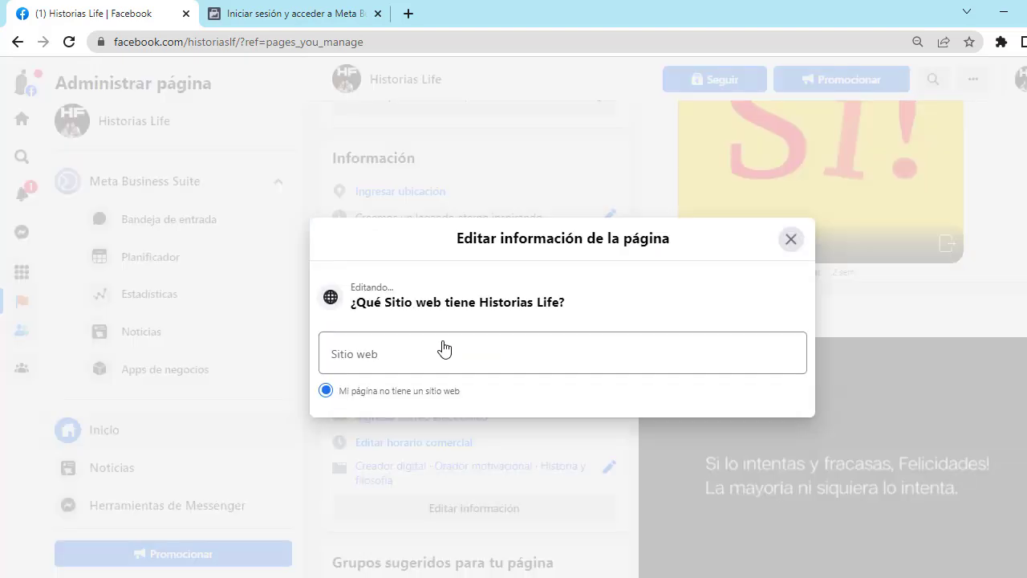
left_click(496, 347)
key("ctrl+v")
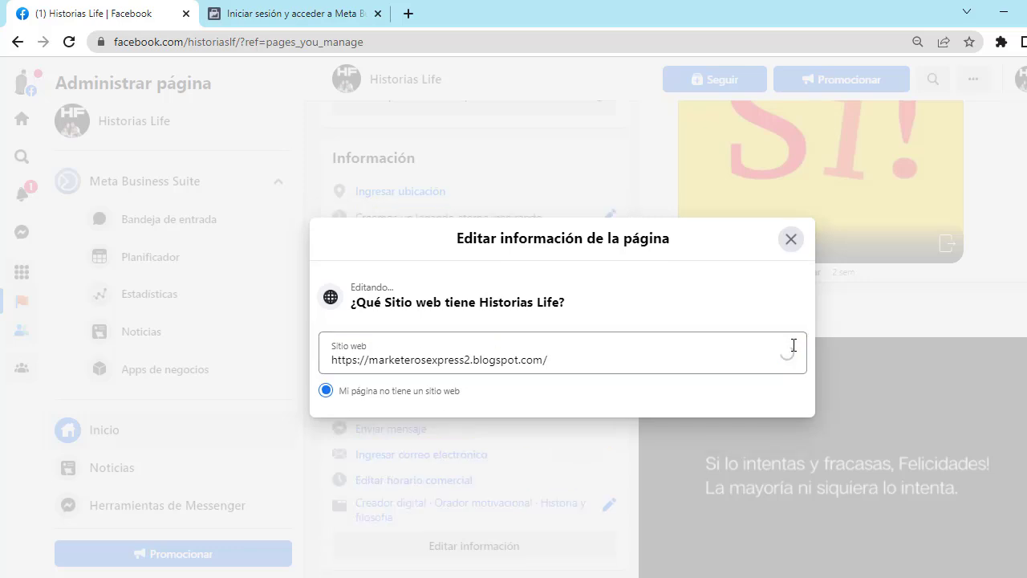
left_click(789, 243)
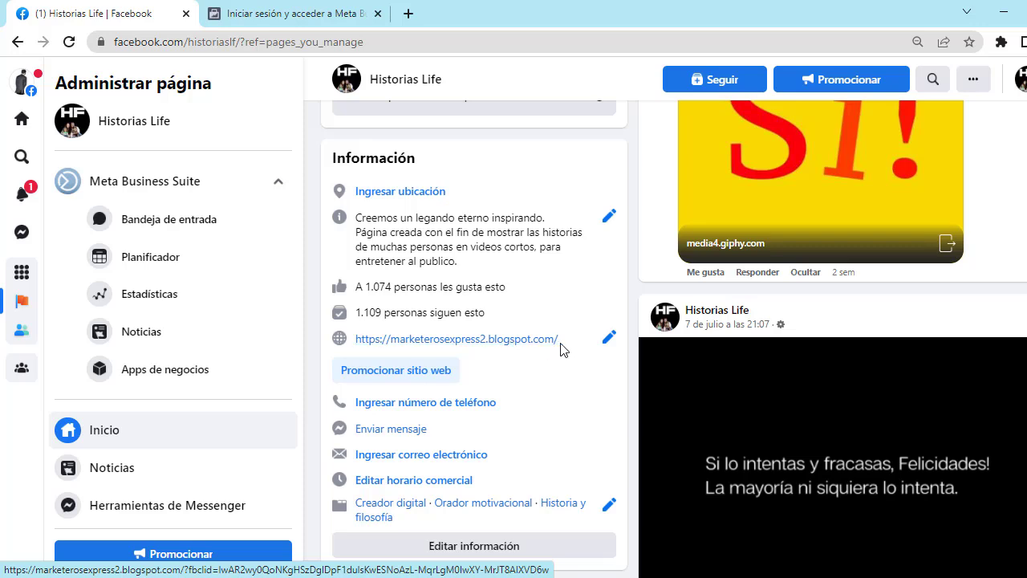
left_click_drag(562, 346, 383, 346)
left_click(368, 355)
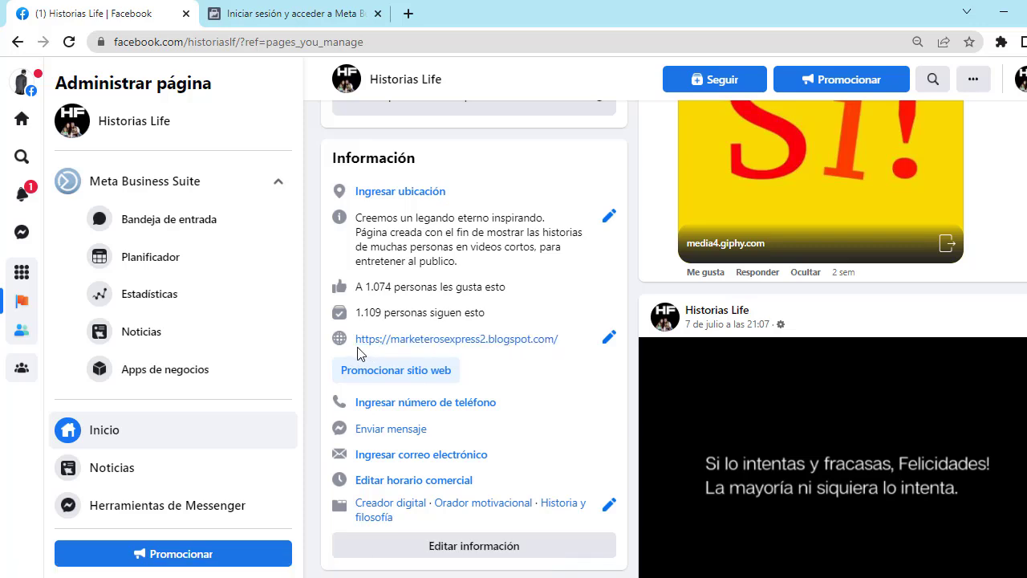
triple_click(360, 353)
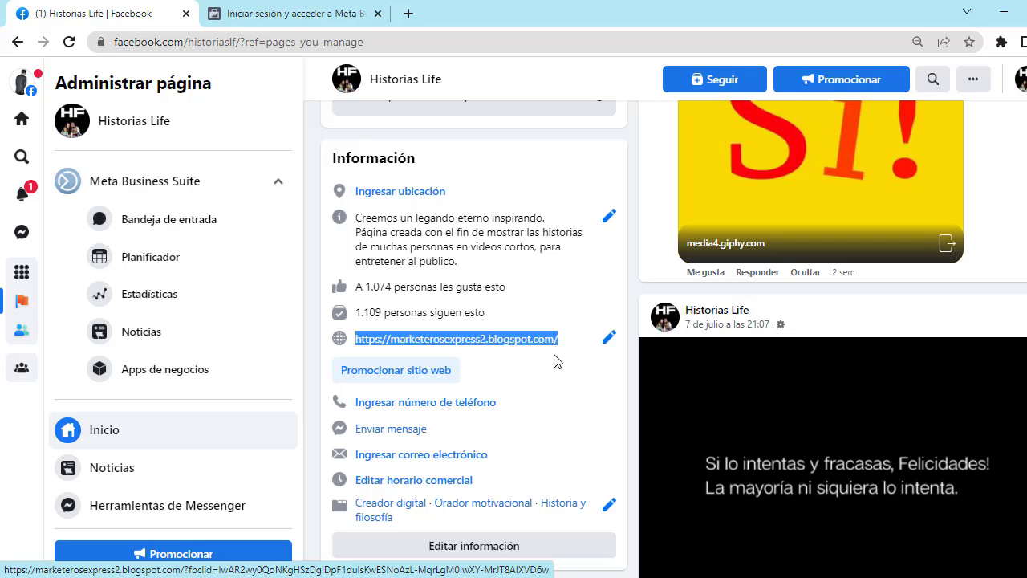
mouse_move(494, 577)
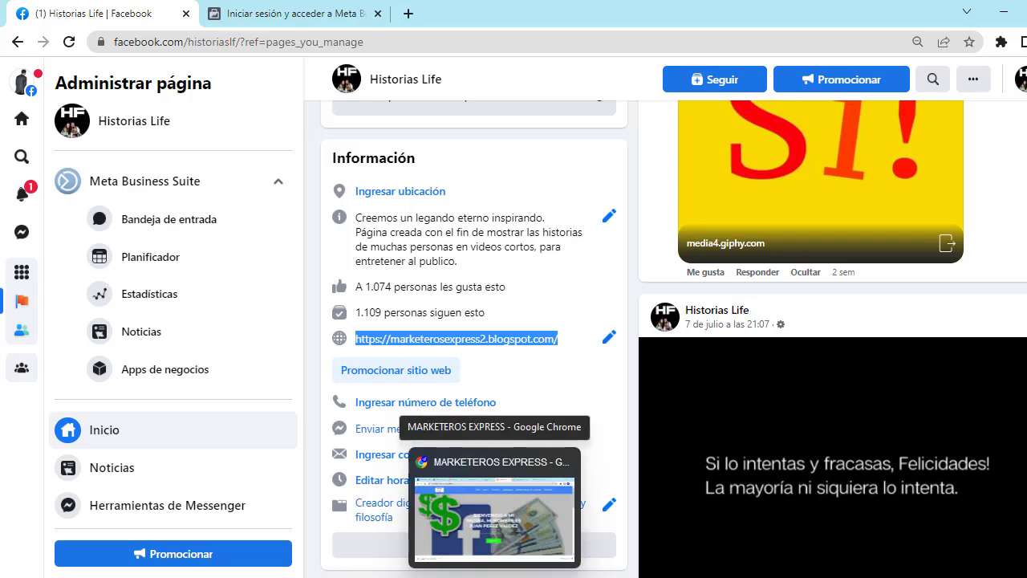
Step: Reload and look over the live MARKETEROS EXPRESS blog, then go back to the Blogger theme customizer
left_click(494, 514)
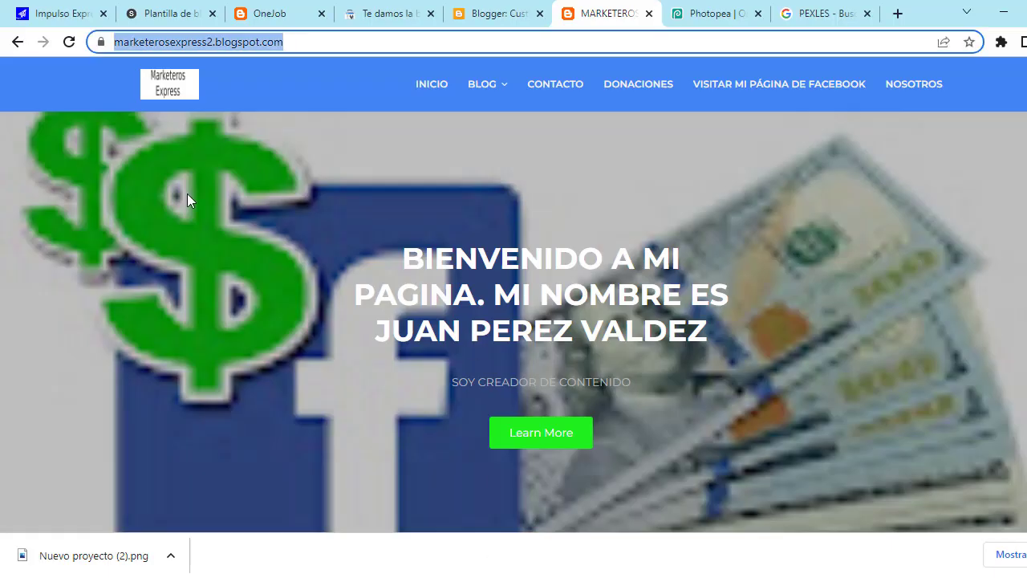
left_click(69, 42)
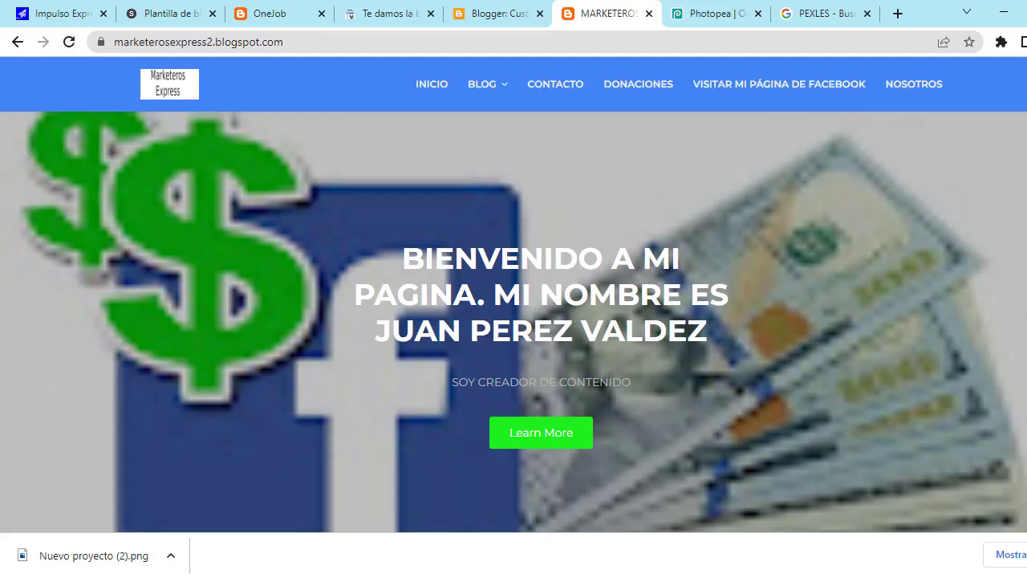
left_click(326, 43)
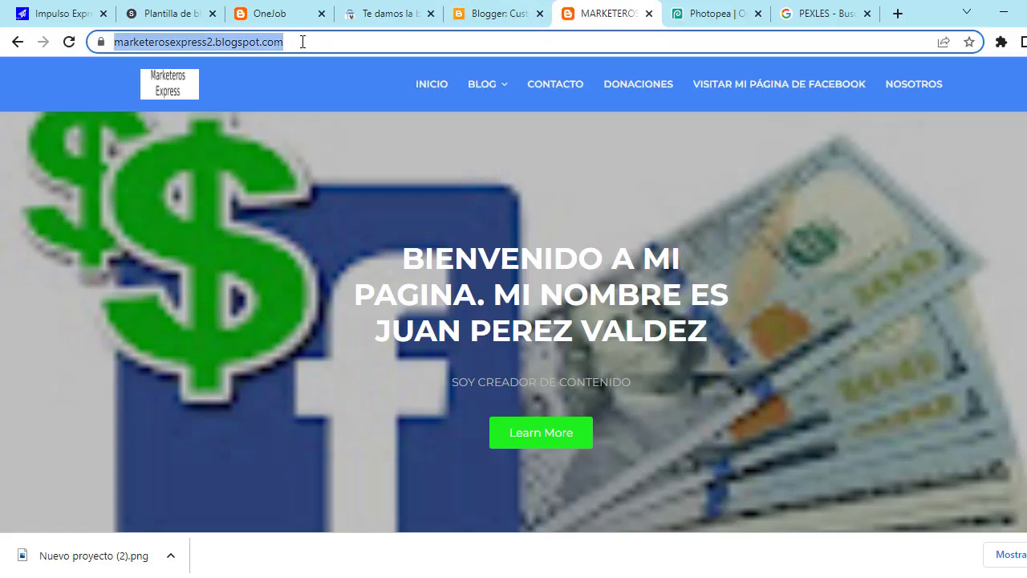
scroll(420, 200, "down", 10)
scroll(426, 204, "up", 10)
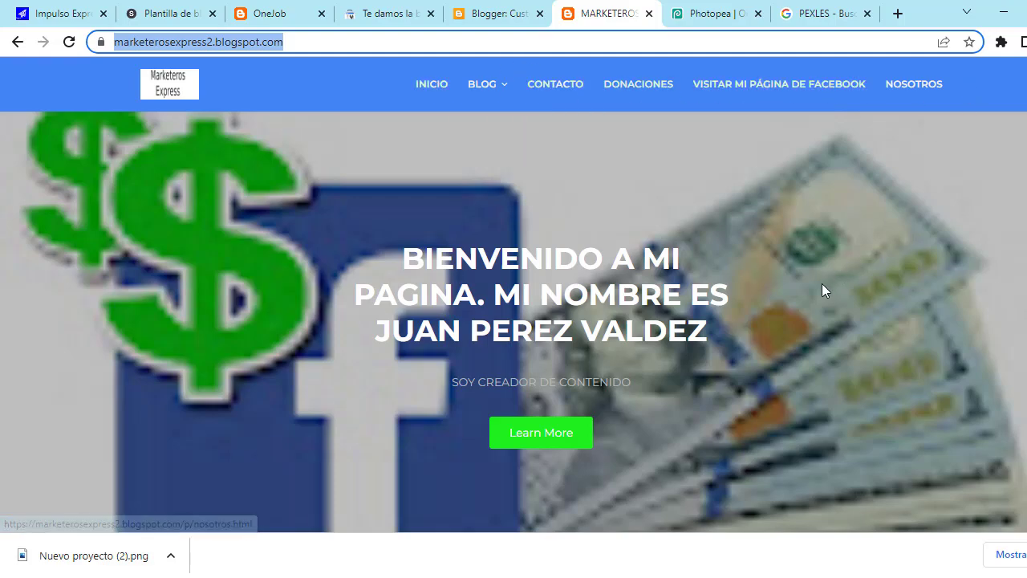
scroll(702, 294, "down", 10)
scroll(595, 289, "up", 10)
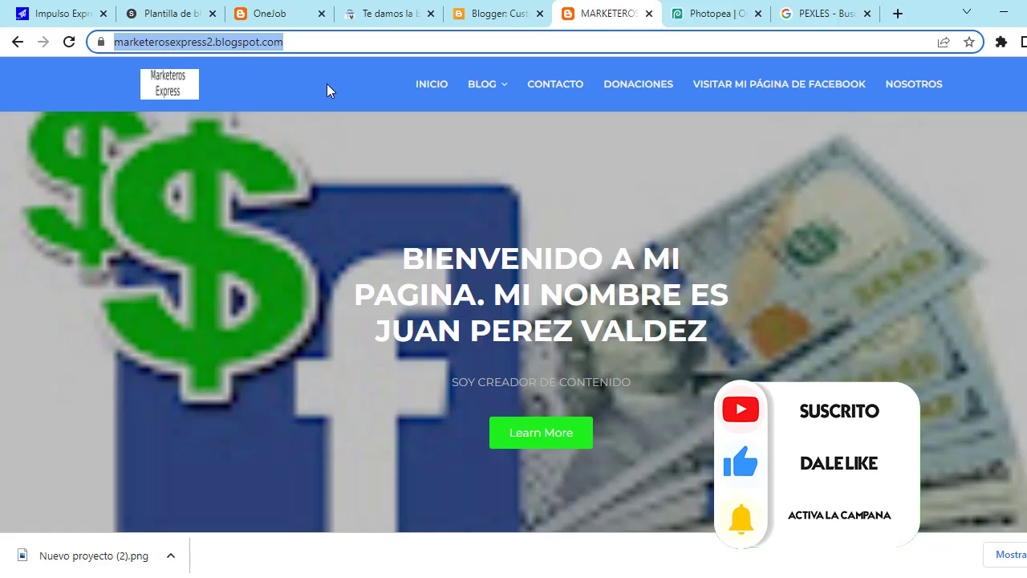
left_click(481, 13)
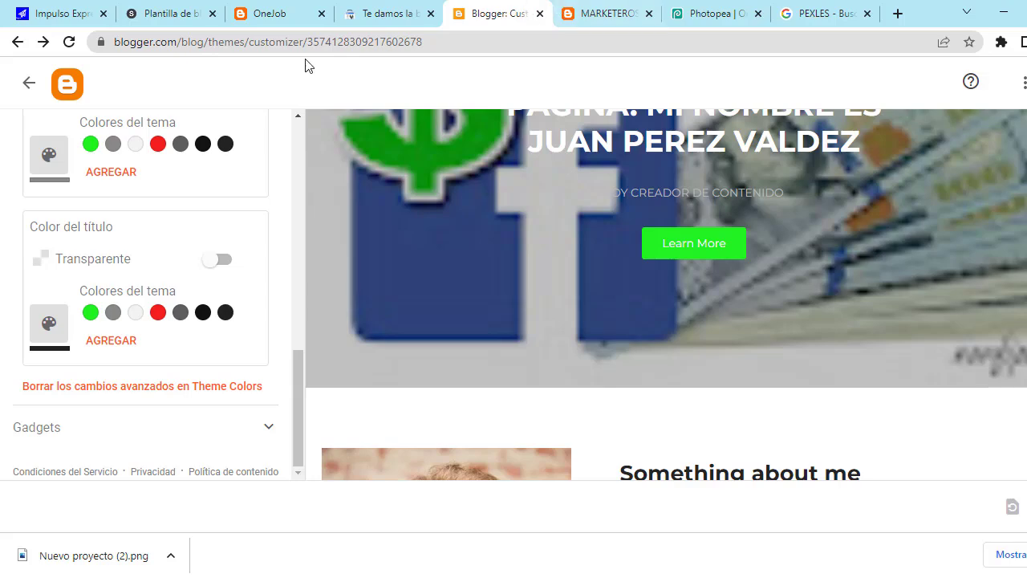
Step: Leave the customizer for Configuración and find Publicación, listing marketerosexpress2.blogspot.com with search visibility on
left_click(29, 83)
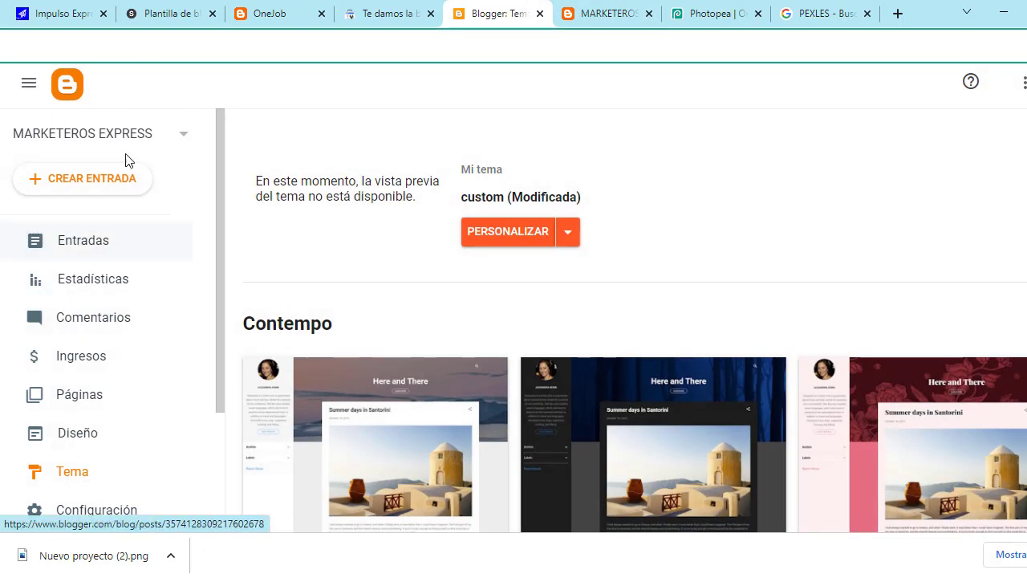
scroll(76, 358, "down", 1)
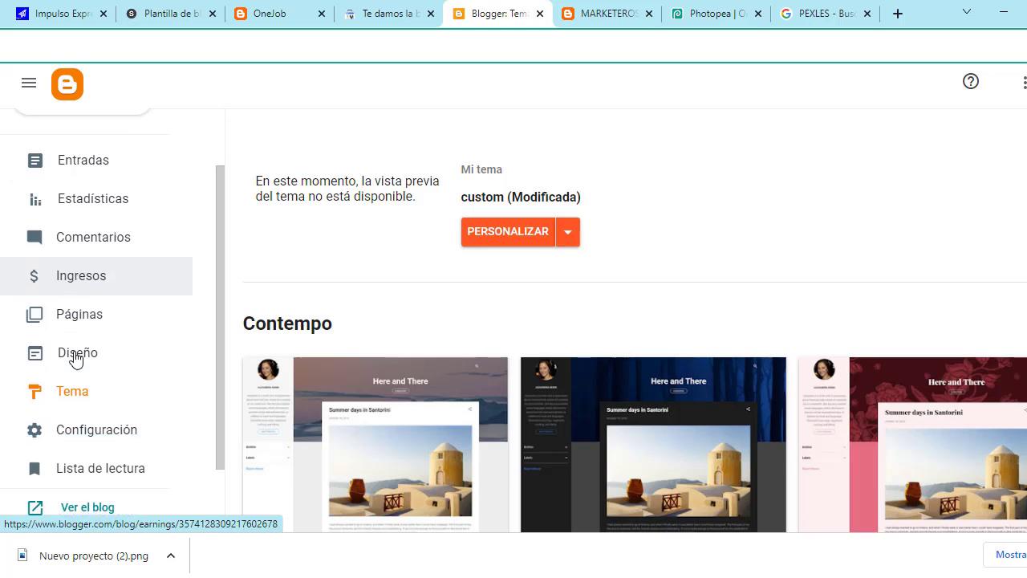
left_click(138, 444)
scroll(438, 342, "down", 5)
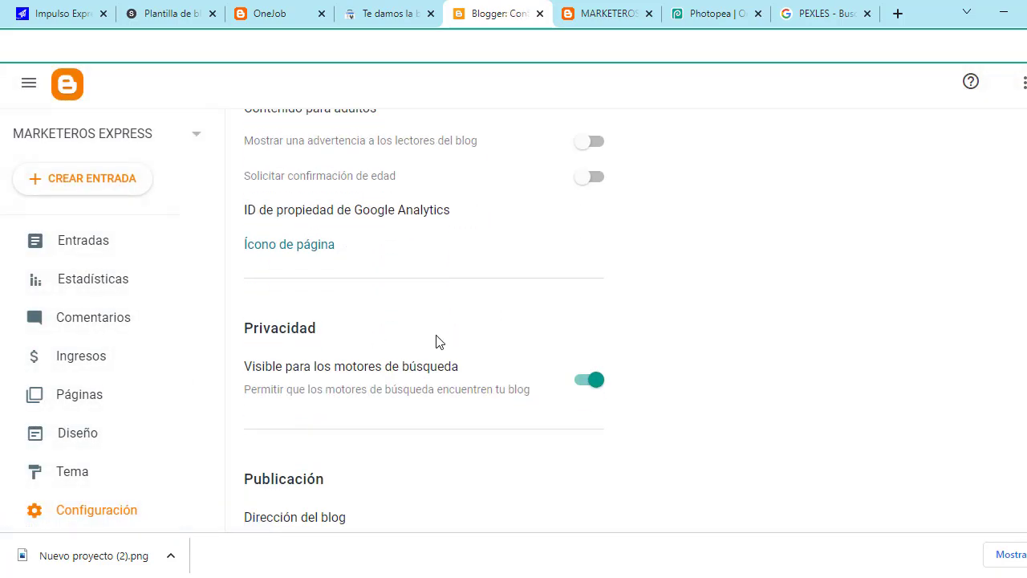
scroll(437, 344, "down", 4)
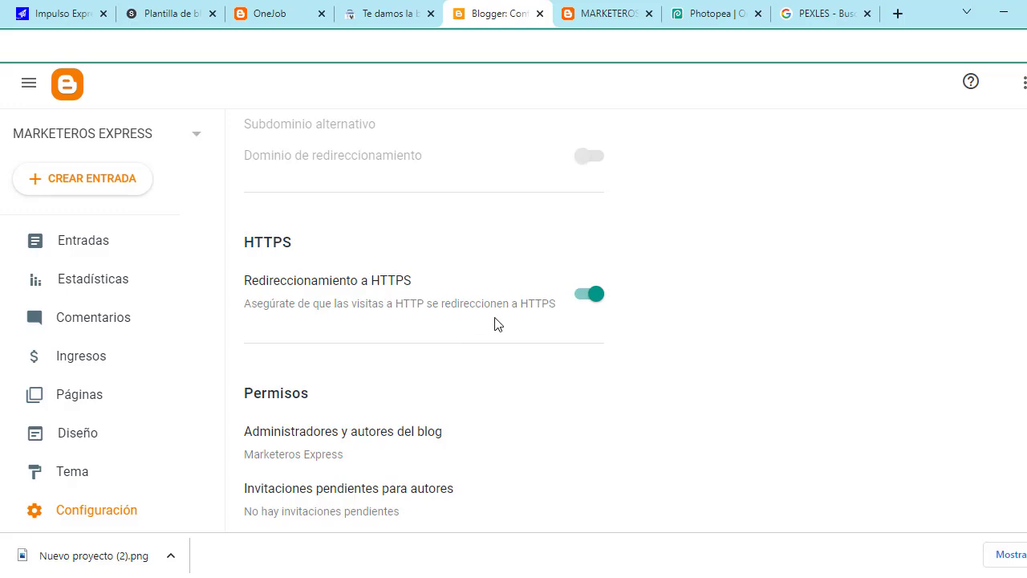
scroll(498, 329, "down", 2)
scroll(501, 332, "down", 9)
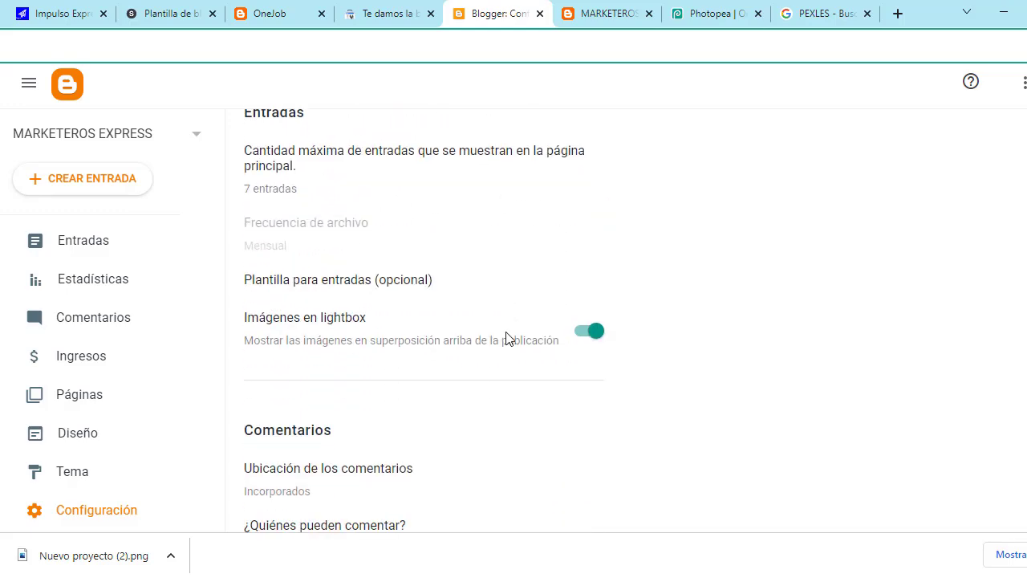
scroll(506, 339, "down", 6)
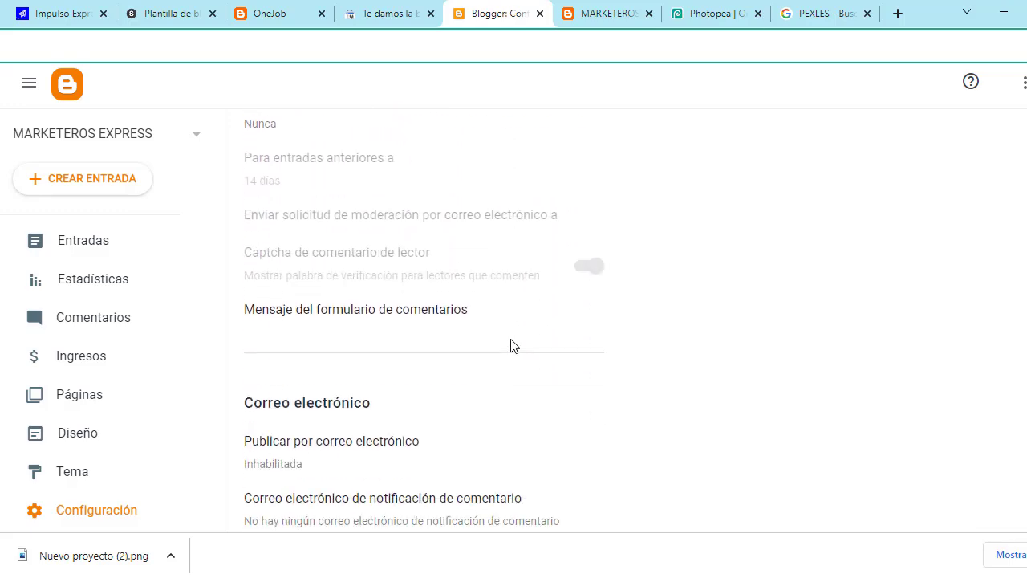
scroll(525, 346, "down", 6)
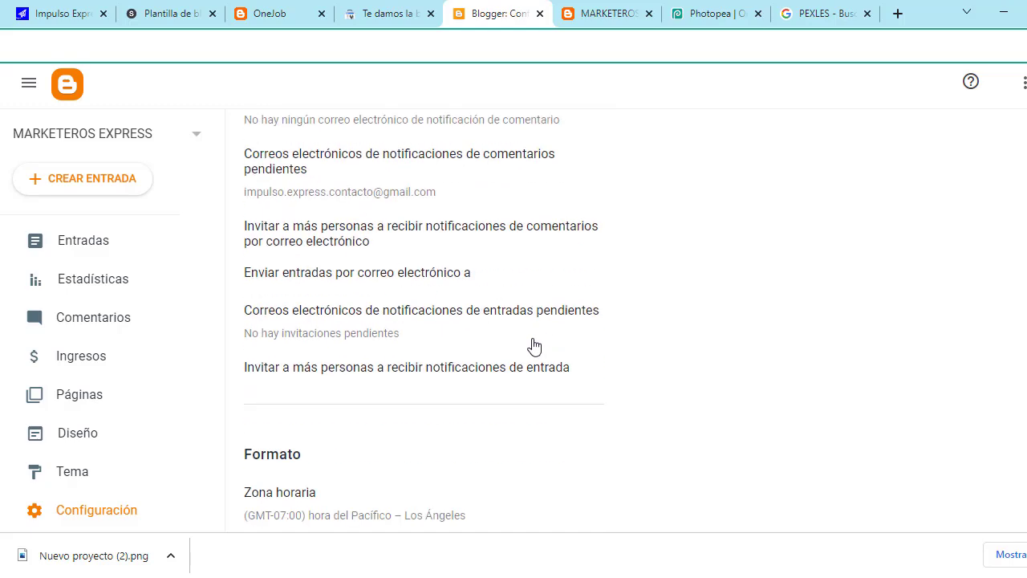
scroll(535, 346, "down", 5)
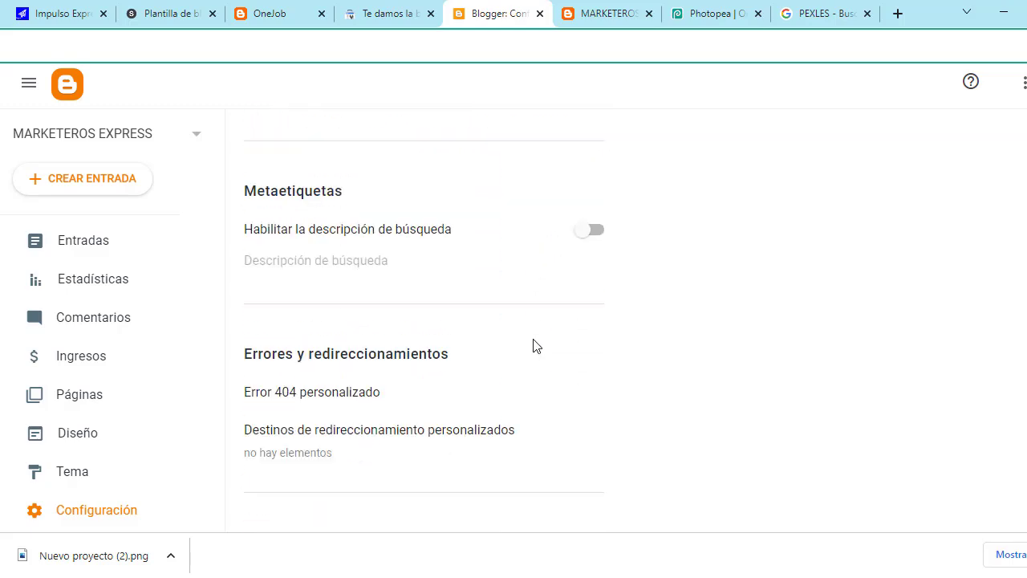
scroll(536, 347, "down", 5)
scroll(546, 360, "up", 7)
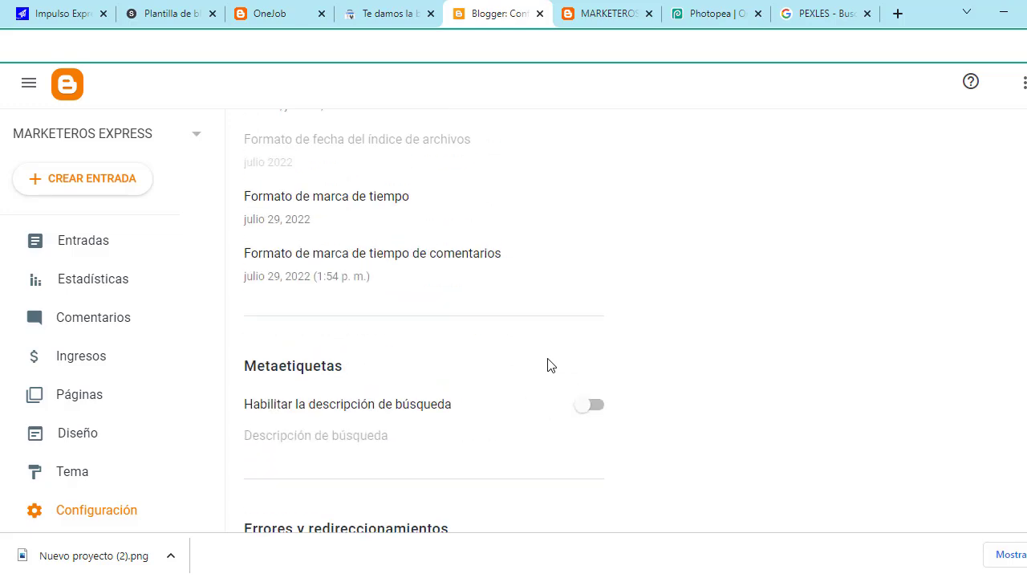
scroll(549, 366, "up", 15)
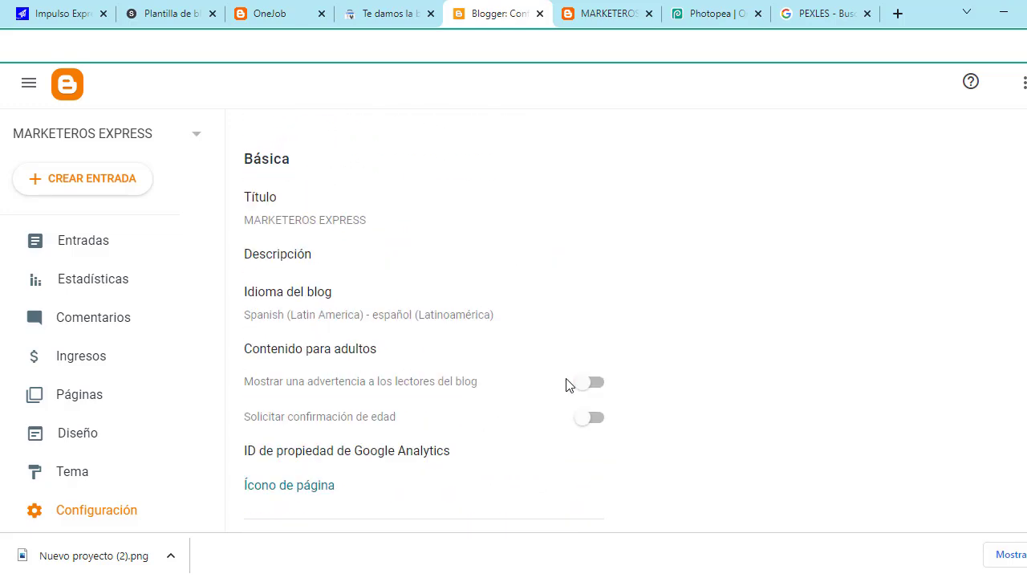
scroll(289, 267, "down", 1)
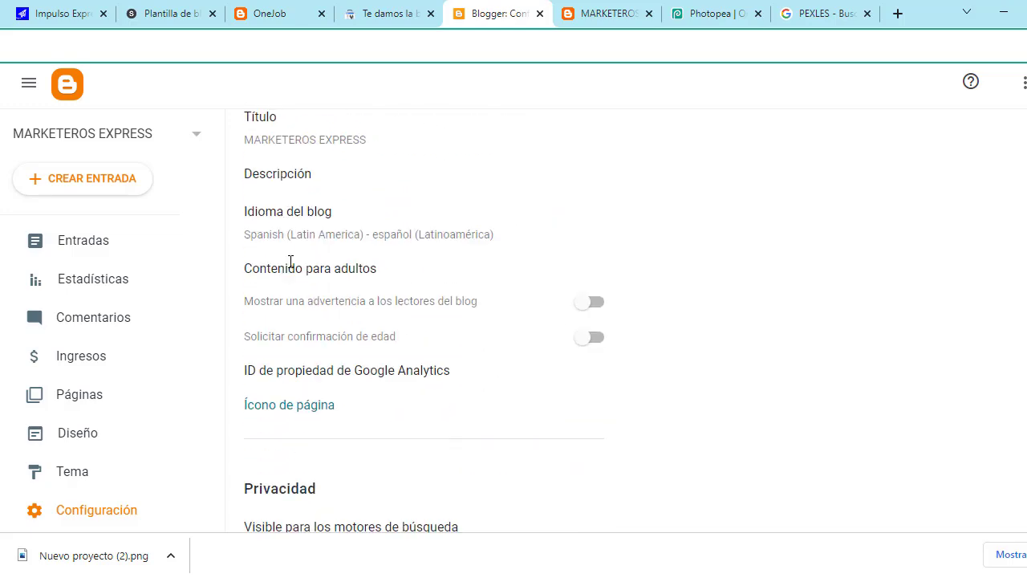
scroll(377, 321, "down", 2)
scroll(378, 322, "down", 3)
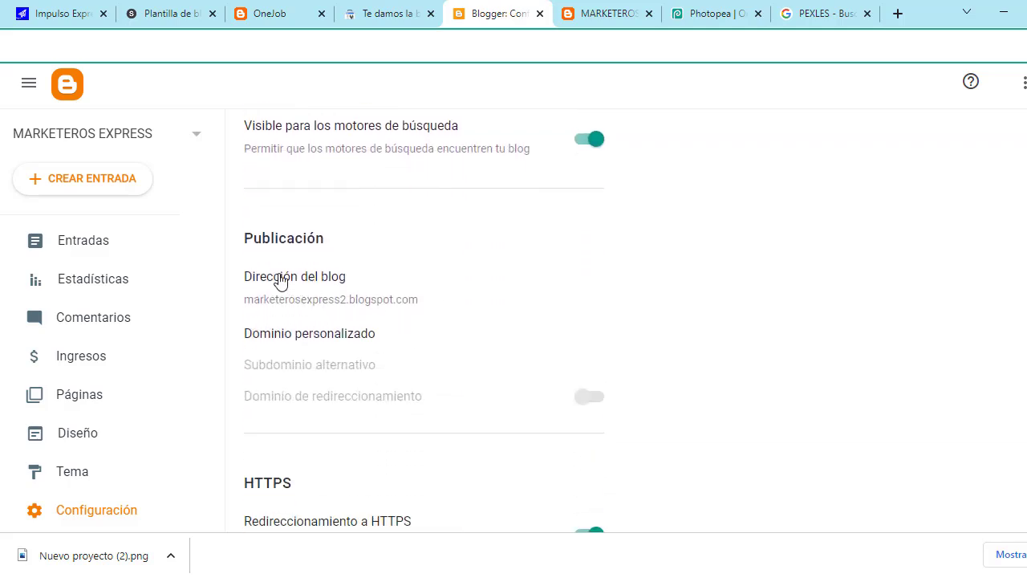
Step: Open the Dominio personalizado setting and put the cursor in its blank custom domain field
left_click_drag(252, 276, 433, 299)
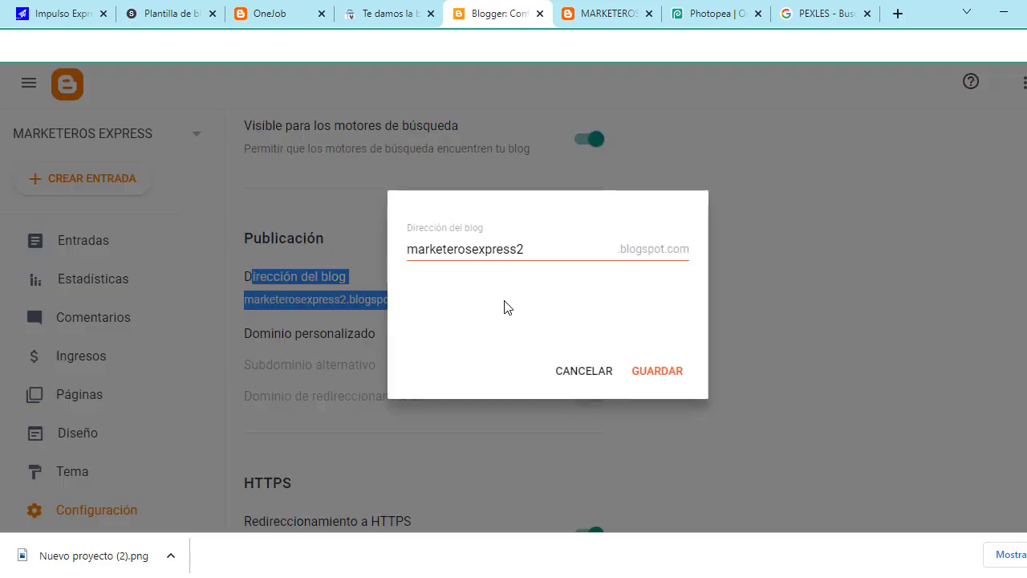
left_click(577, 371)
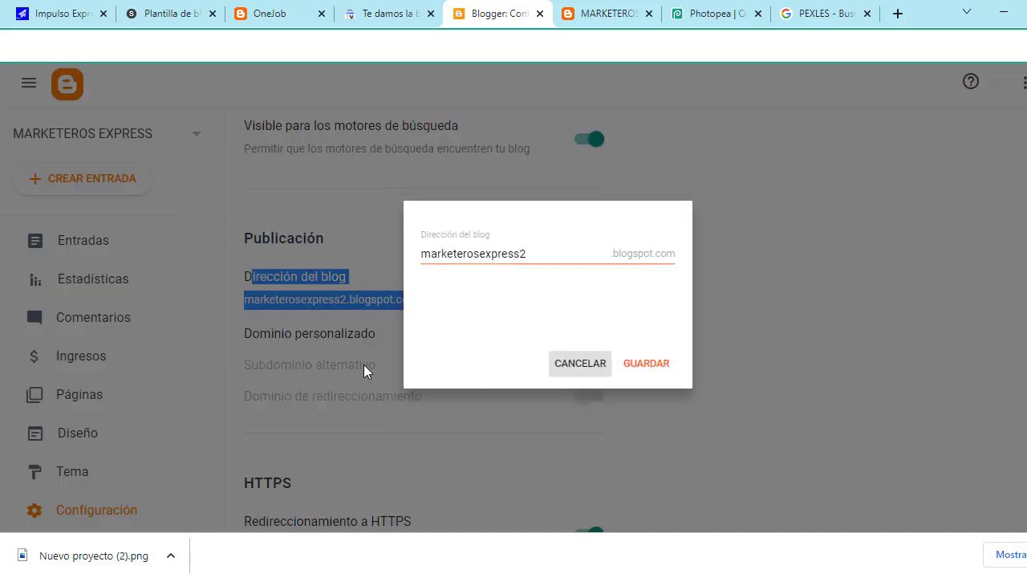
left_click(341, 347)
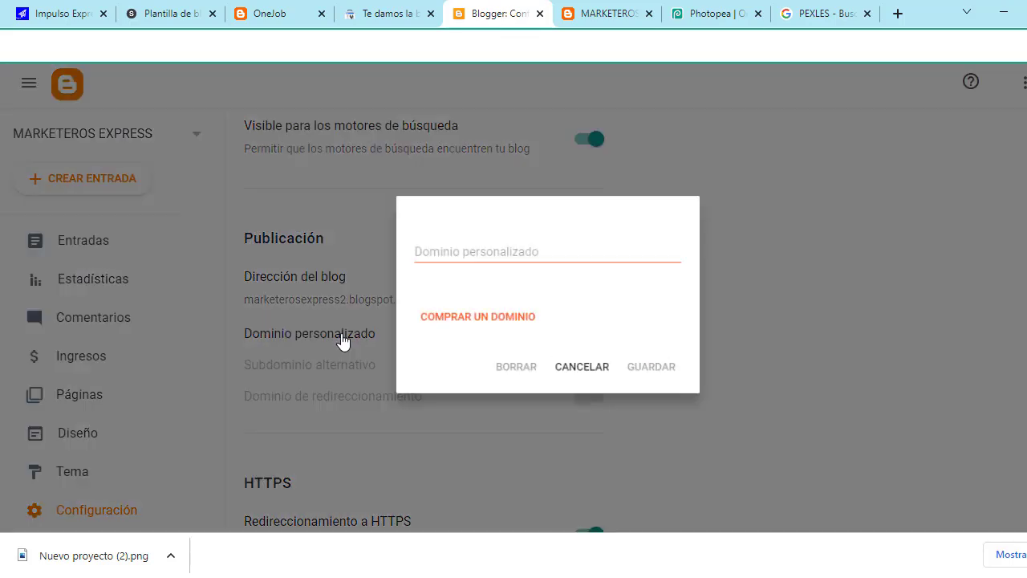
left_click(458, 250)
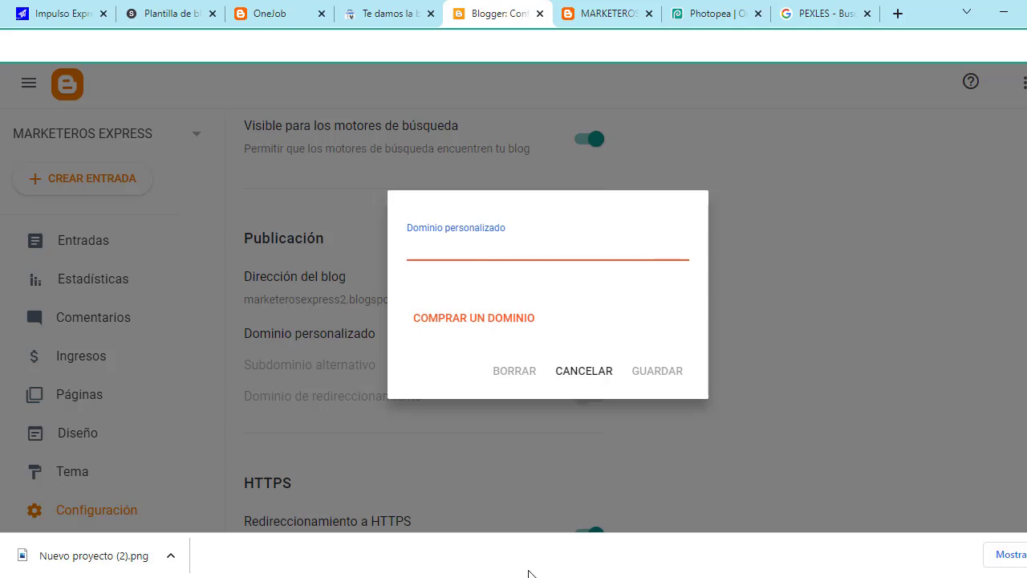
Step: Return to Namecheap, review marketerosexpress.com at $6.98/yr, and reload the search page
mouse_move(423, 571)
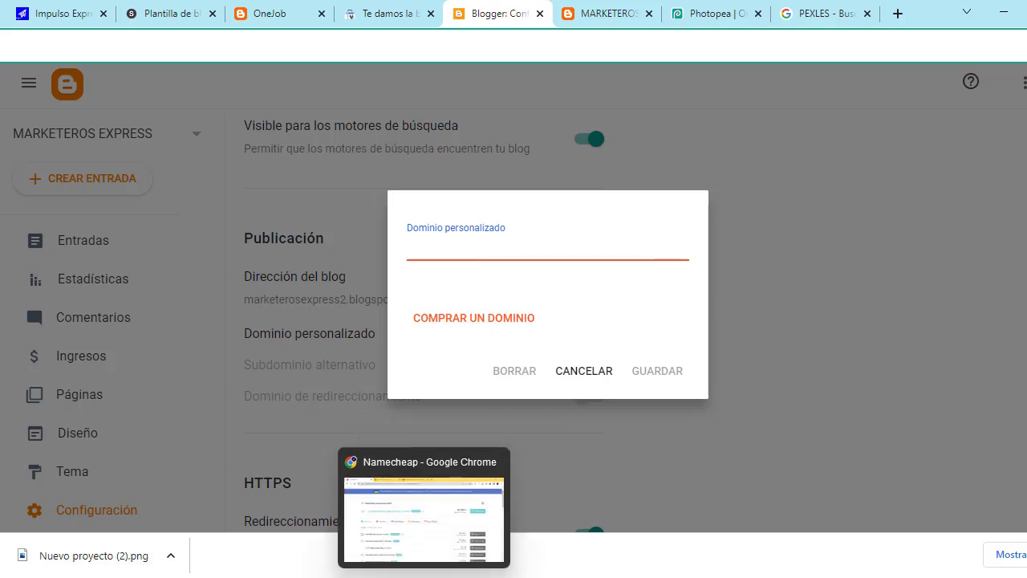
left_click(423, 526)
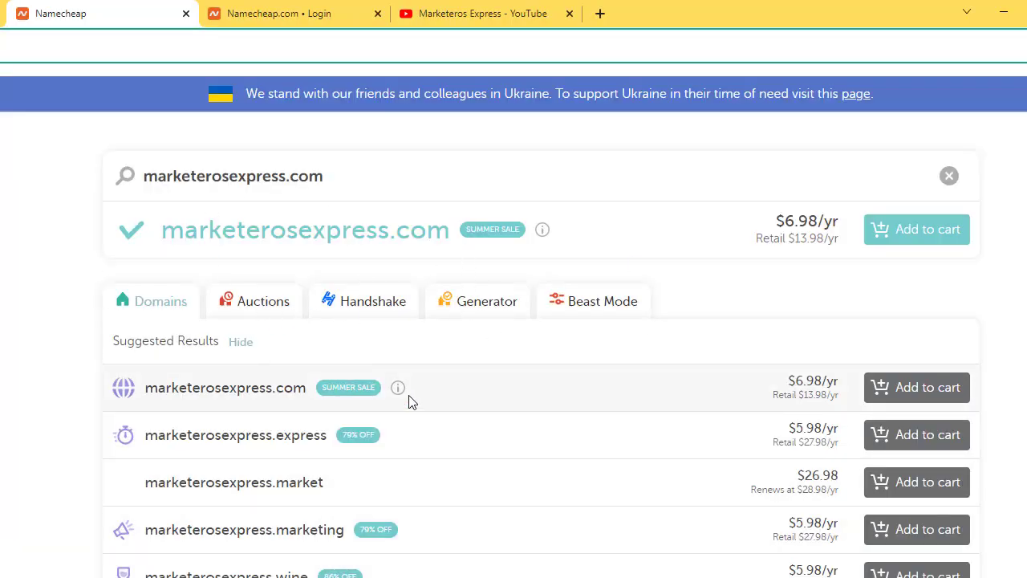
mouse_move(416, 401)
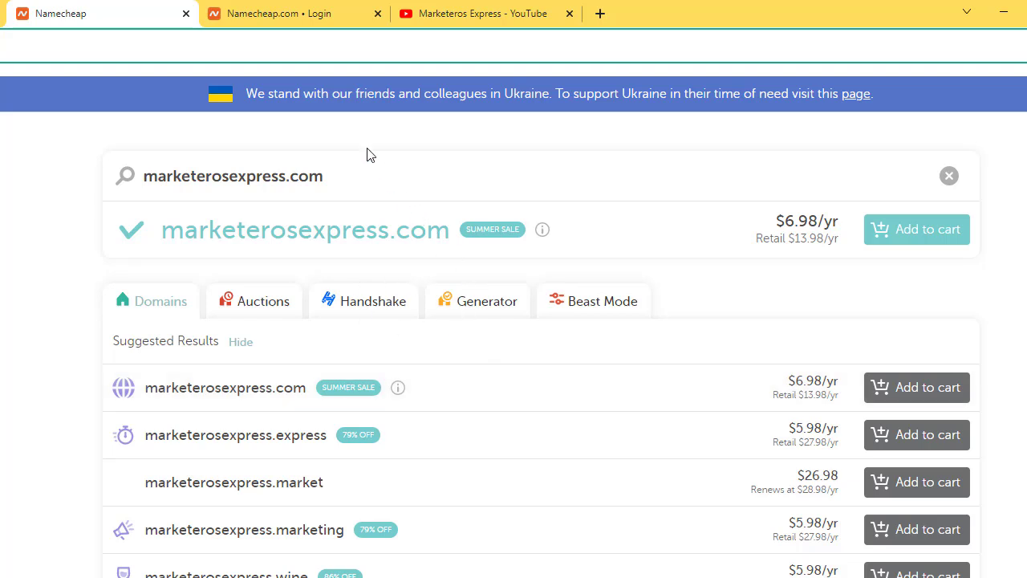
scroll(360, 243, "down", 1)
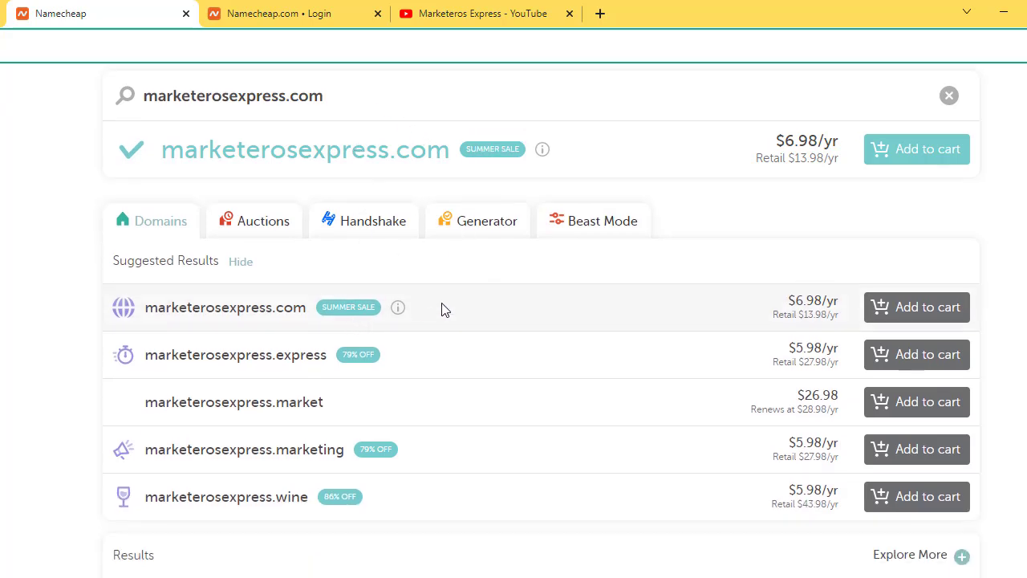
scroll(442, 310, "up", 2)
left_click(90, 66)
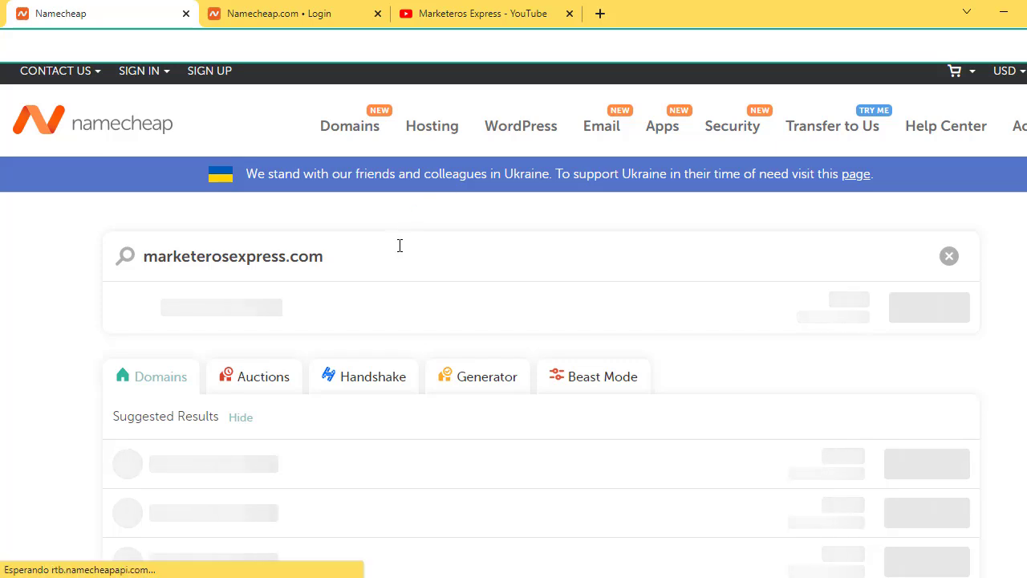
Step: Replace the previous search with marketerosexpress.com and view its availability results
left_click(352, 254)
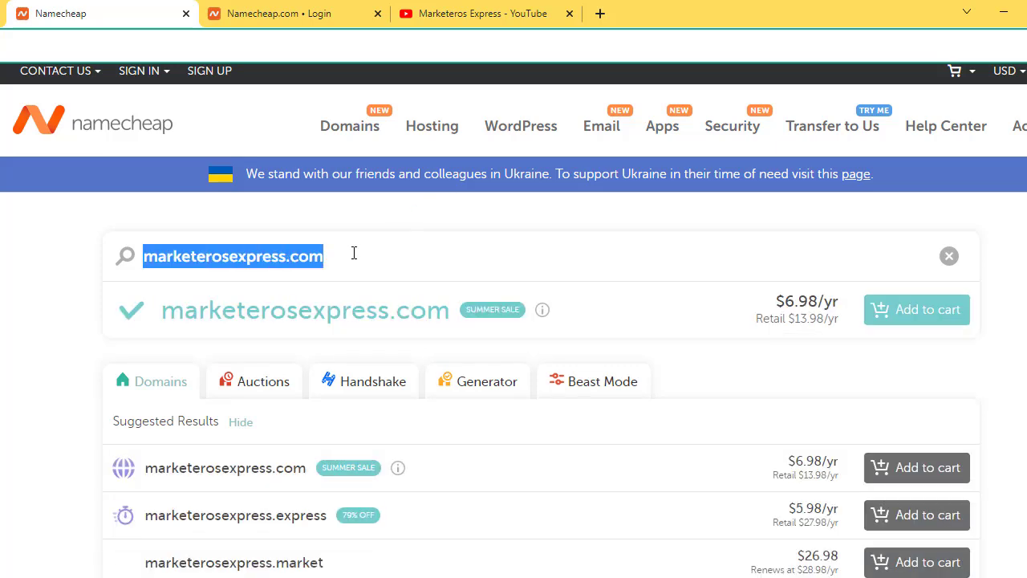
key("BackSpace")
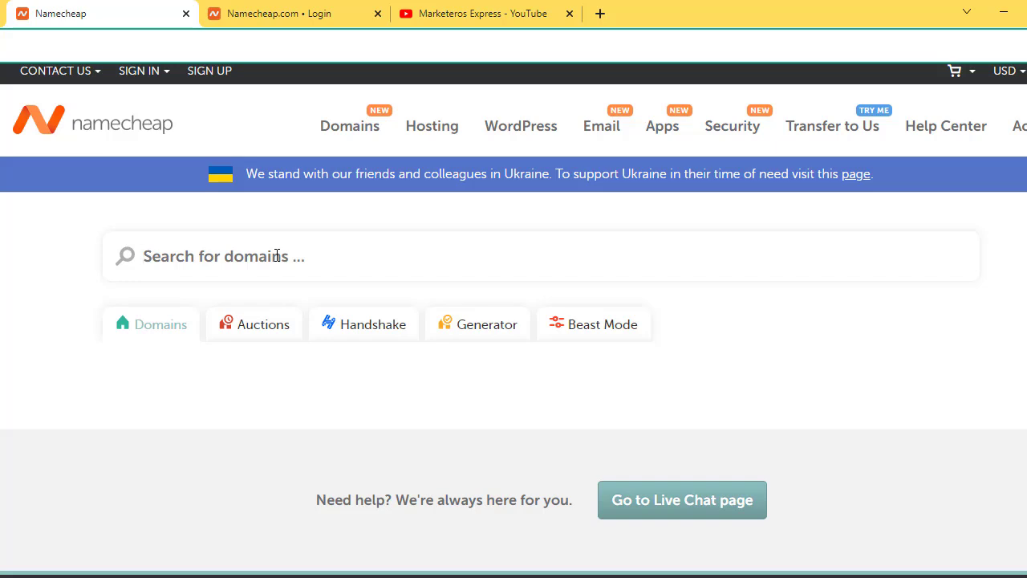
type("market")
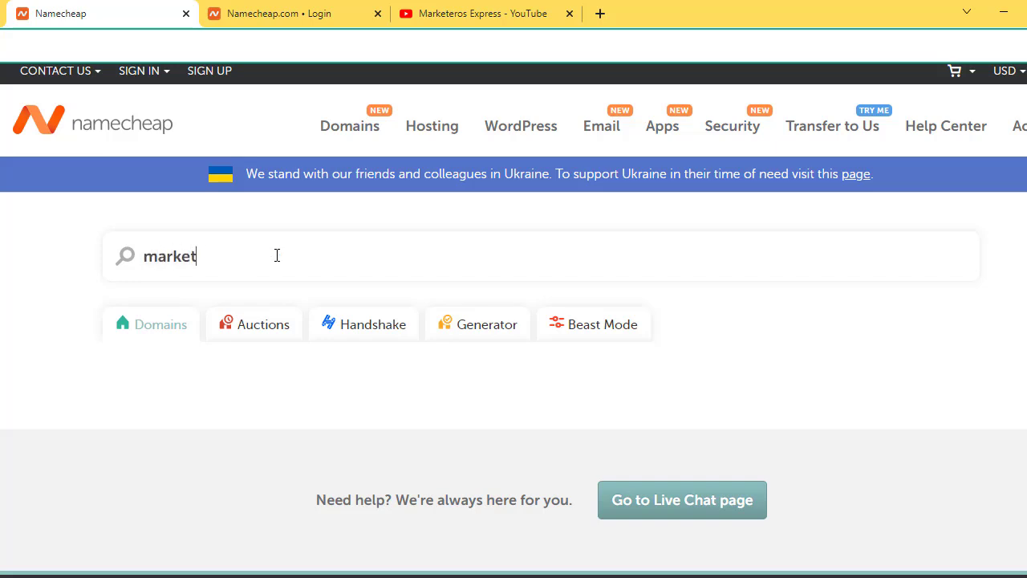
type("erose")
type("xpress")
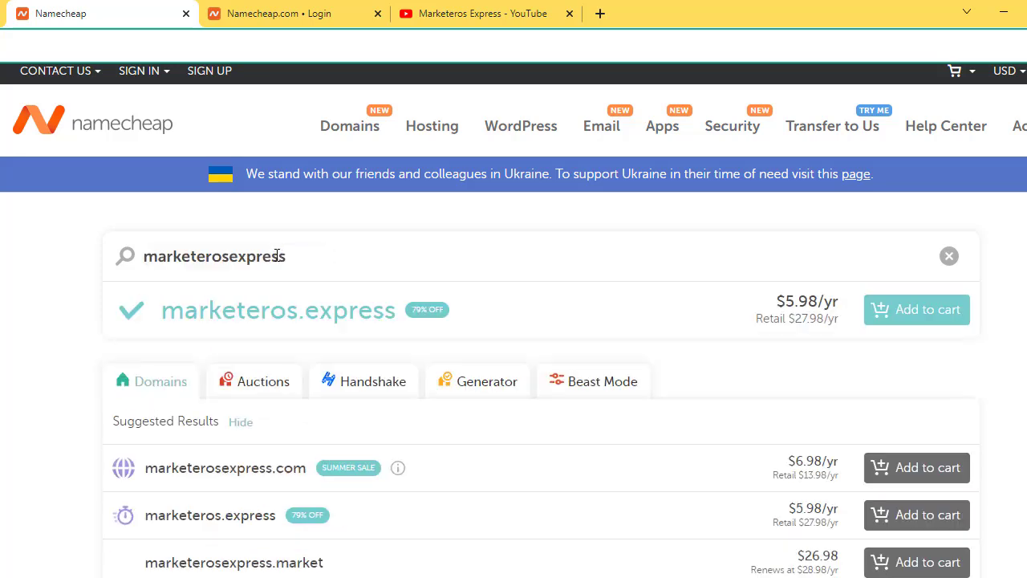
left_click(289, 256)
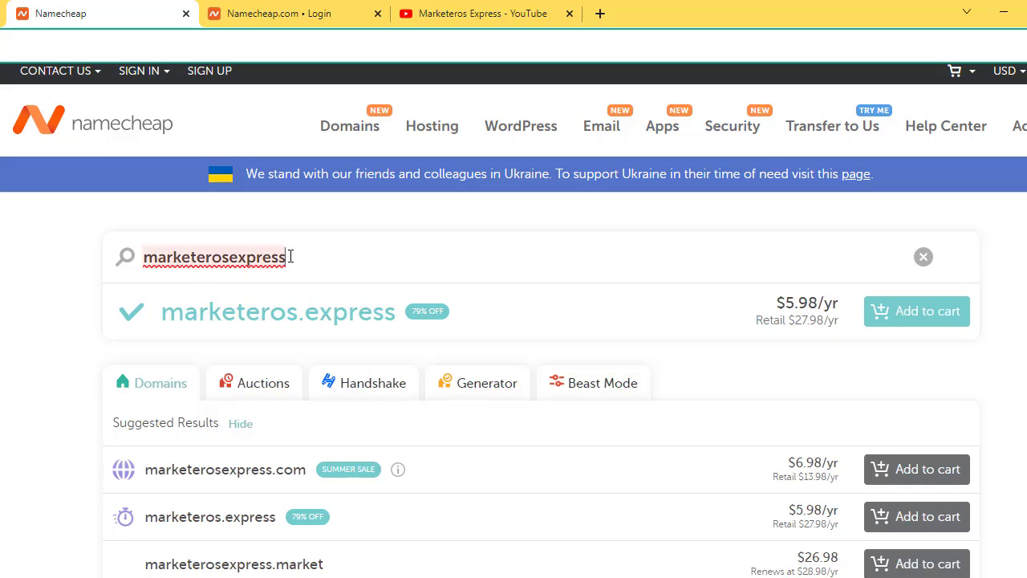
left_click(291, 256)
type(".com")
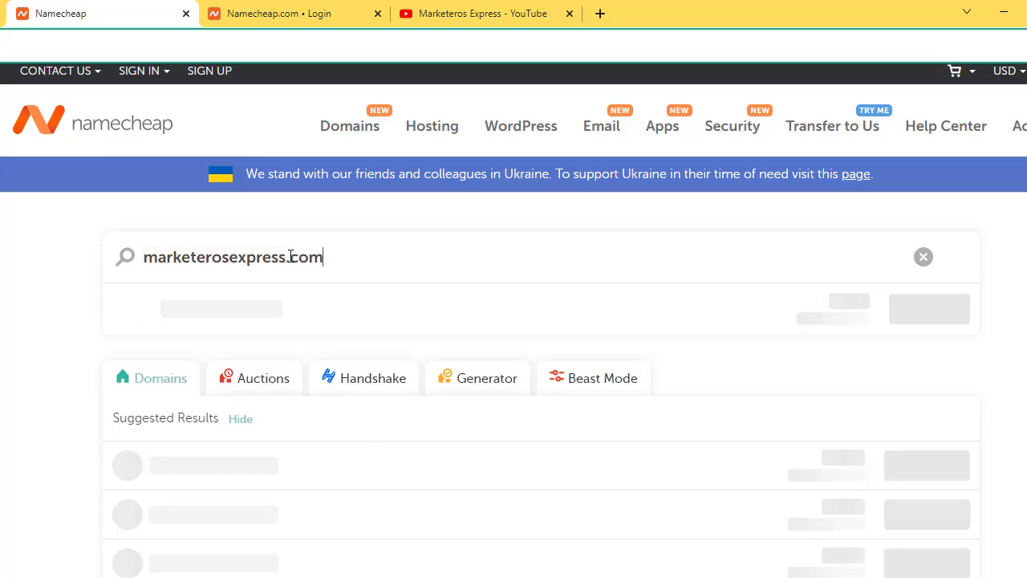
scroll(333, 337, "down", 2)
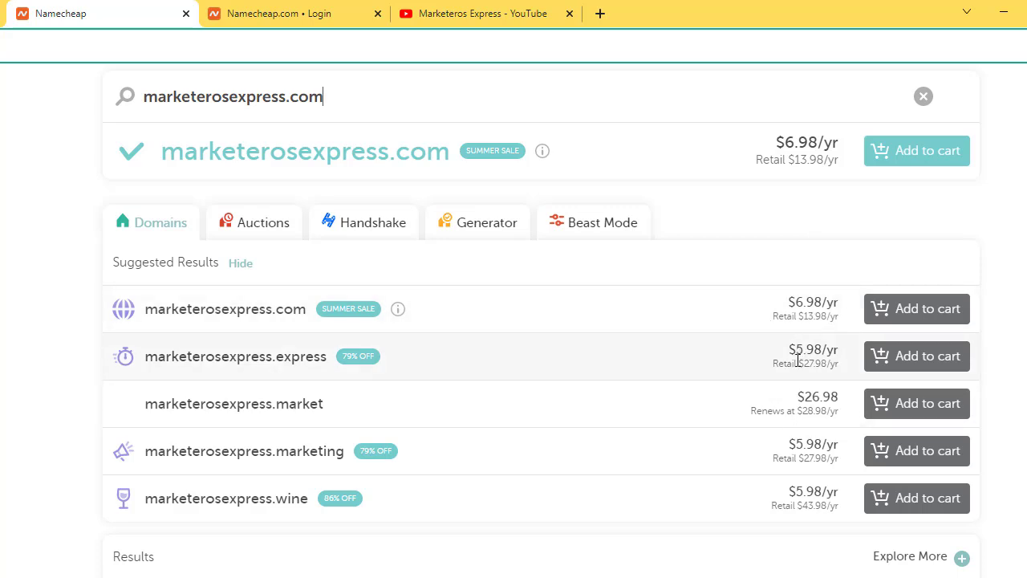
scroll(799, 348, "up", 2)
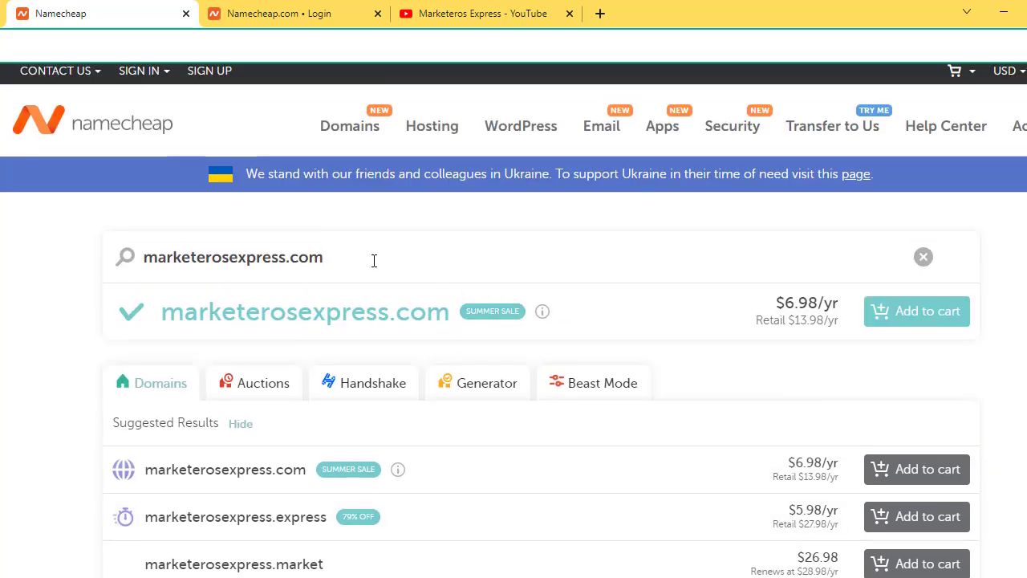
Step: Search an alternative personal-name .com domain and review its availability results
key("BackSpace")
key("BackSpace")
key("BackSpace")
key("BackSpace")
key("BackSpace")
key("BackSpace")
key("BackSpace")
key("BackSpace")
key("BackSpace")
key("BackSpace")
key("BackSpace")
key("BackSpace")
key("BackSpace")
key("BackSpace")
key("BackSpace")
key("BackSpace")
key("BackSpace")
key("BackSpace")
key("BackSpace")
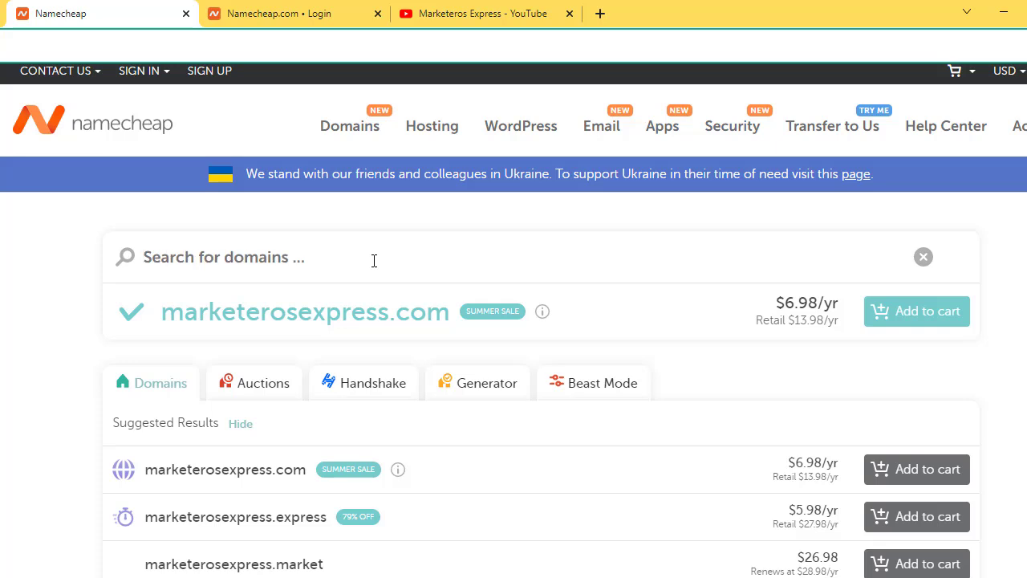
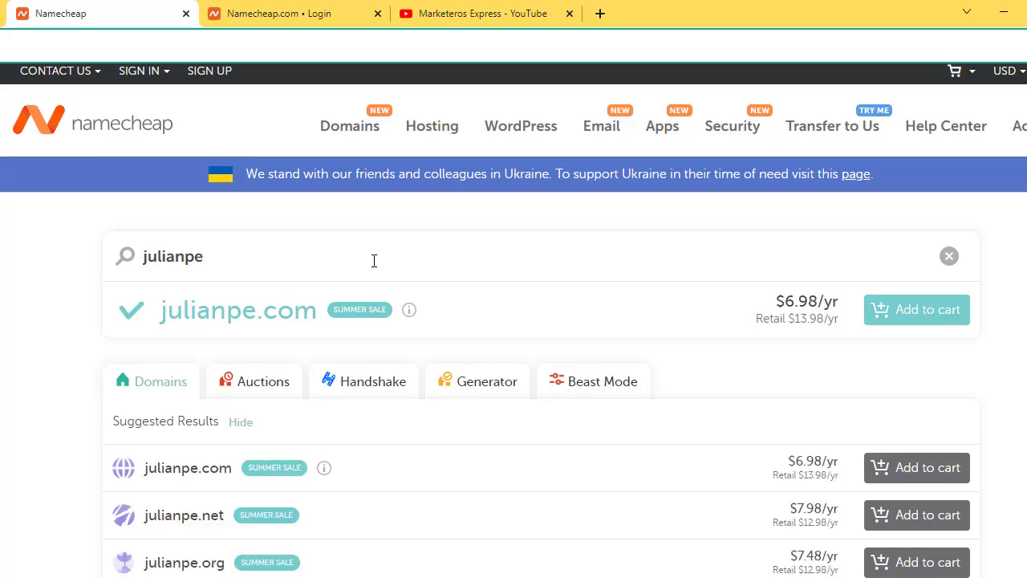
left_click(374, 260)
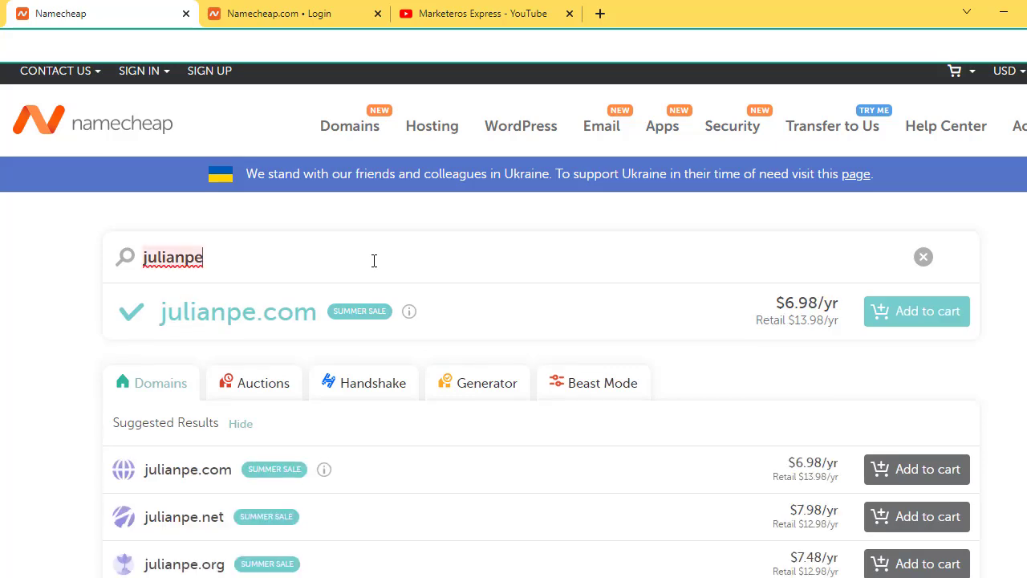
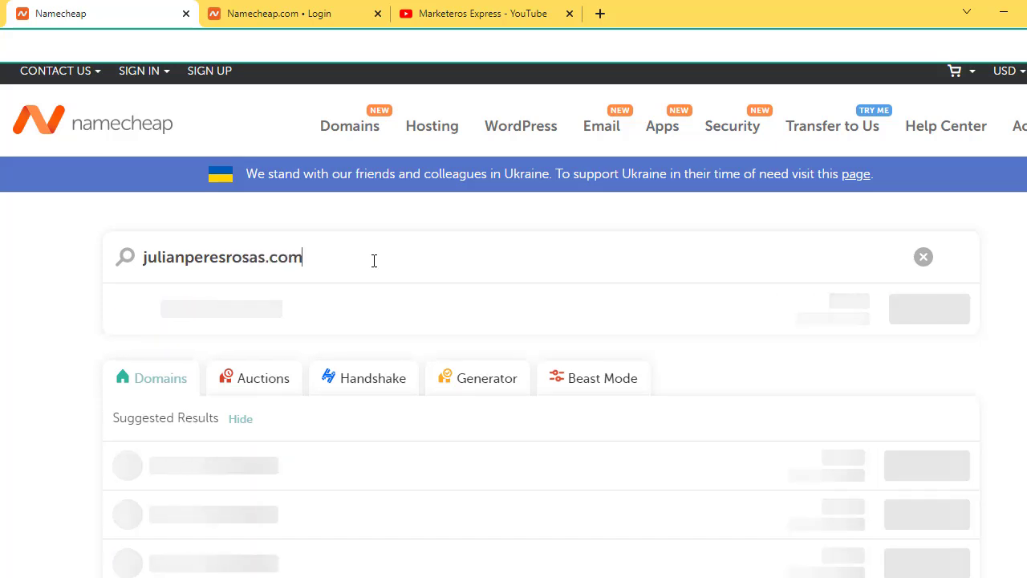
scroll(385, 305, "down", 1)
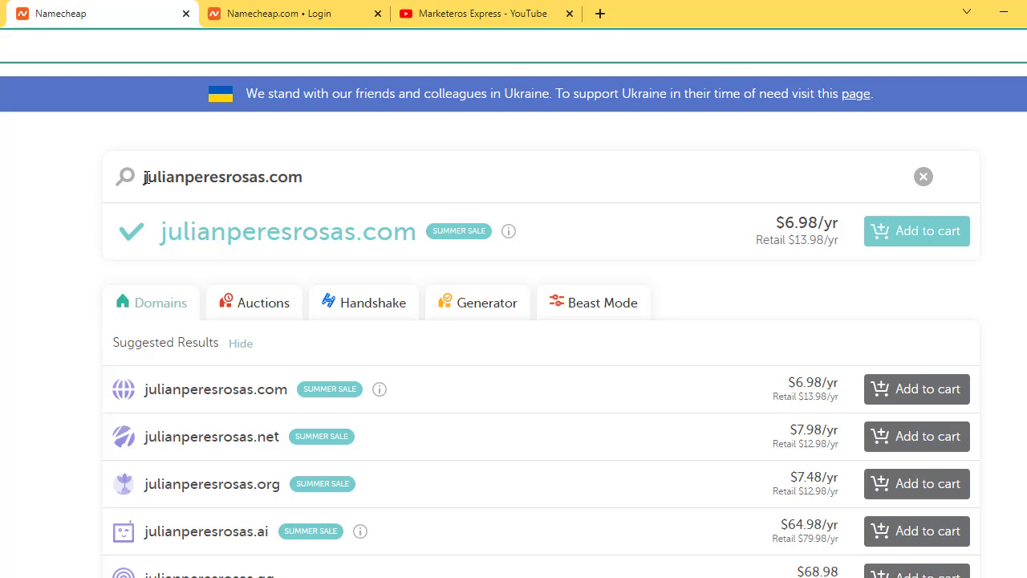
left_click_drag(144, 176, 145, 176)
left_click(306, 175)
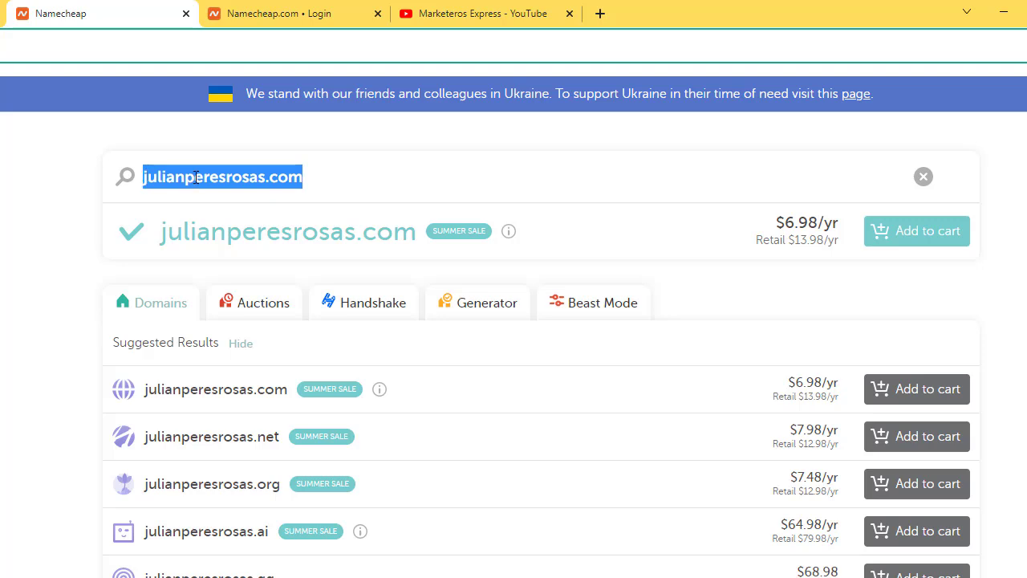
left_click(365, 173)
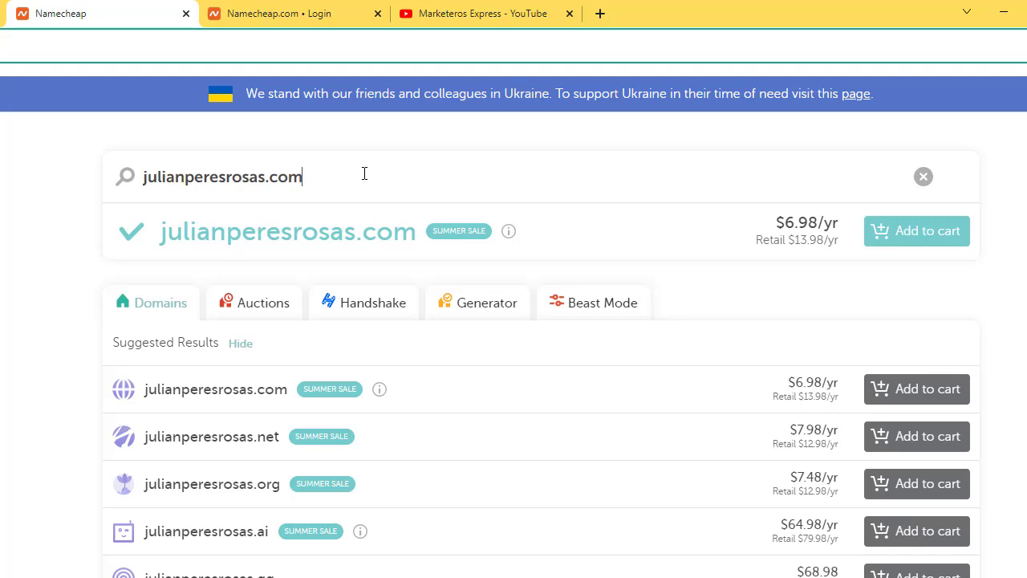
key("Return")
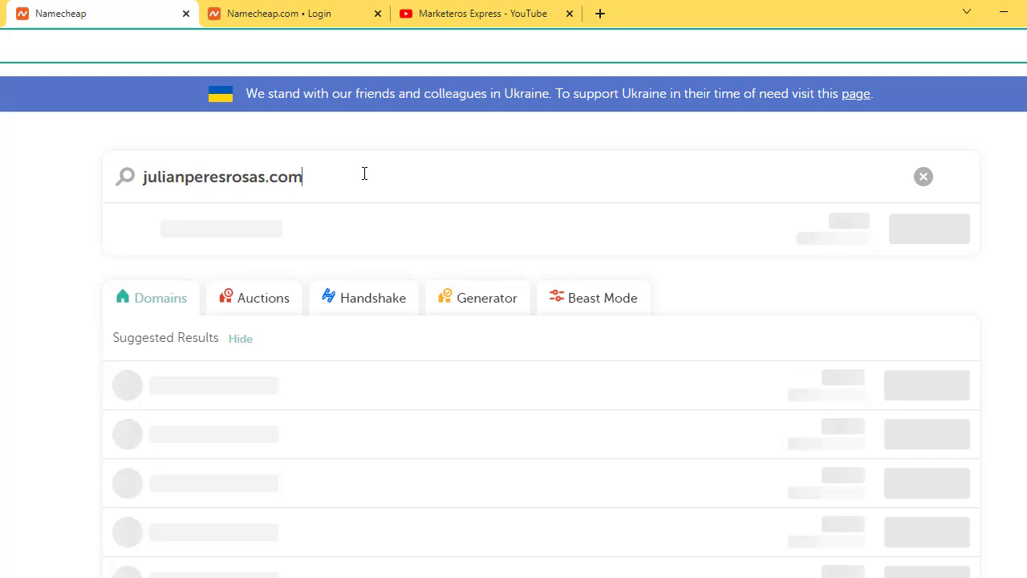
scroll(738, 309, "down", 1)
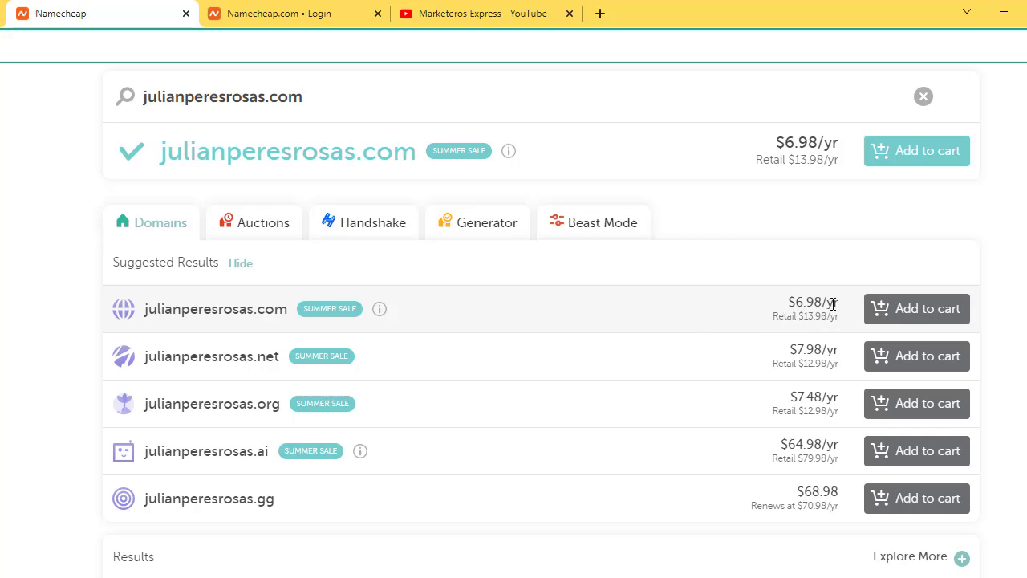
scroll(828, 491, "down", 1)
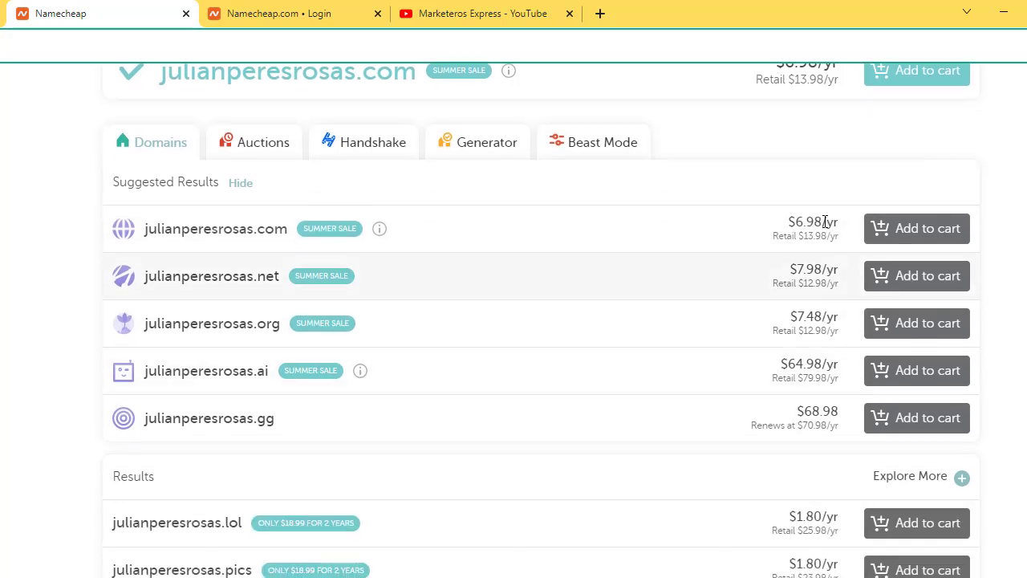
scroll(829, 372, "up", 1)
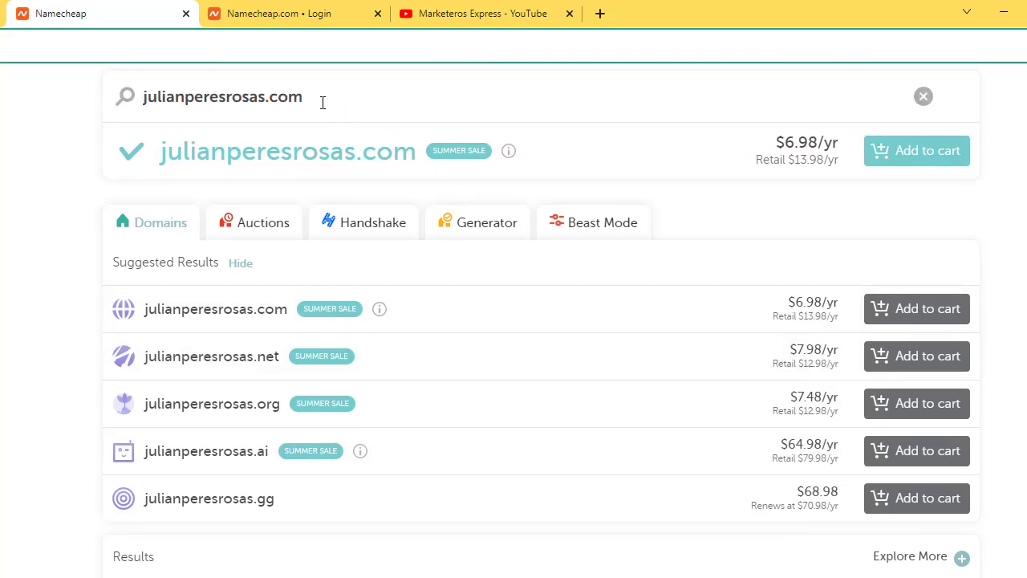
Step: Search marketerosexpress.com again, confirming it is available at $6.98/yr
key("BackSpace")
key("BackSpace")
key("BackSpace")
key("BackSpace")
key("BackSpace")
key("BackSpace")
key("BackSpace")
key("BackSpace")
key("BackSpace")
key("BackSpace")
key("BackSpace")
key("BackSpace")
key("BackSpace")
key("BackSpace")
key("BackSpace")
key("BackSpace")
key("BackSpace")
key("BackSpace")
key("BackSpace")
key("BackSpace")
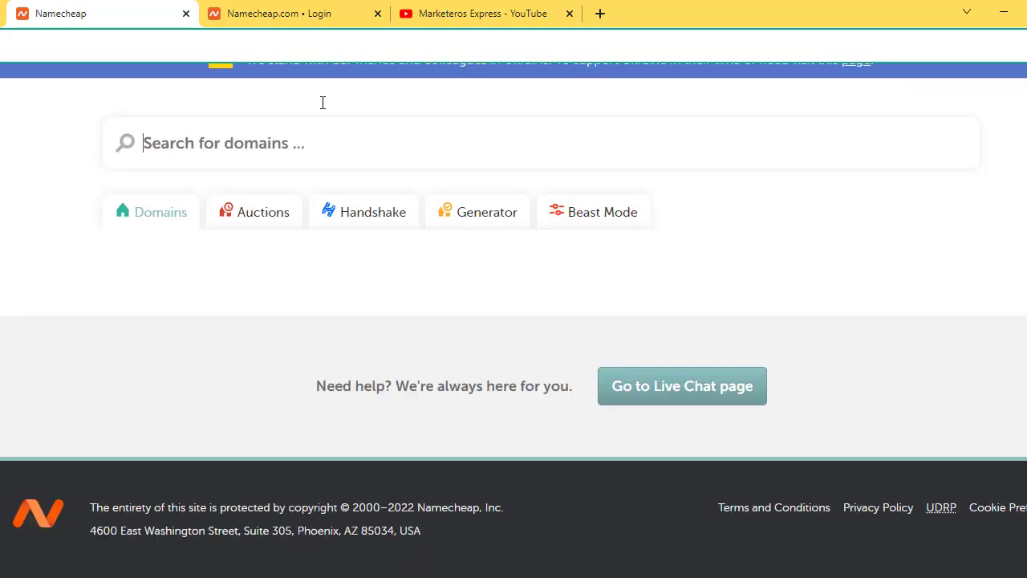
type("market")
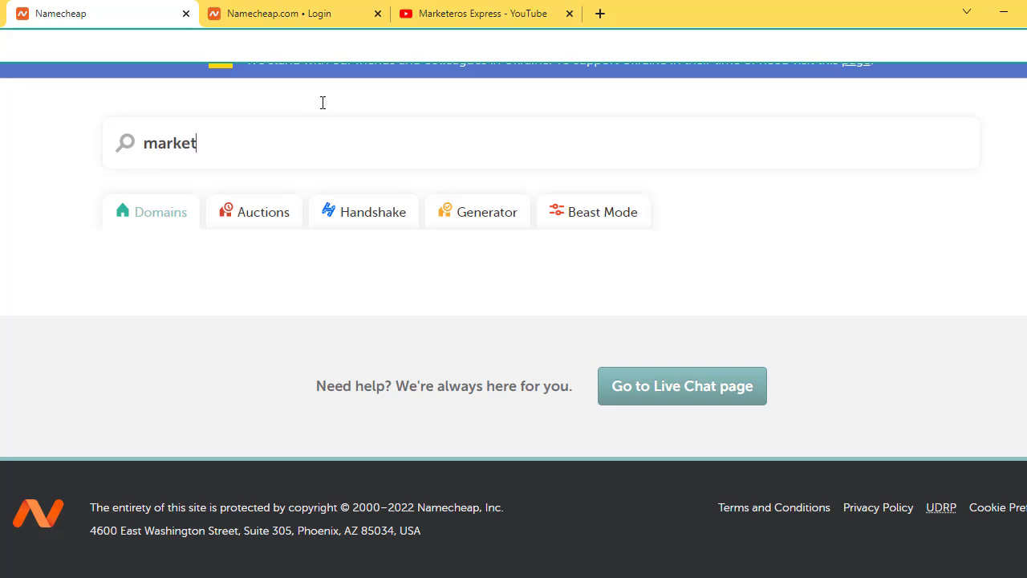
type("erosex")
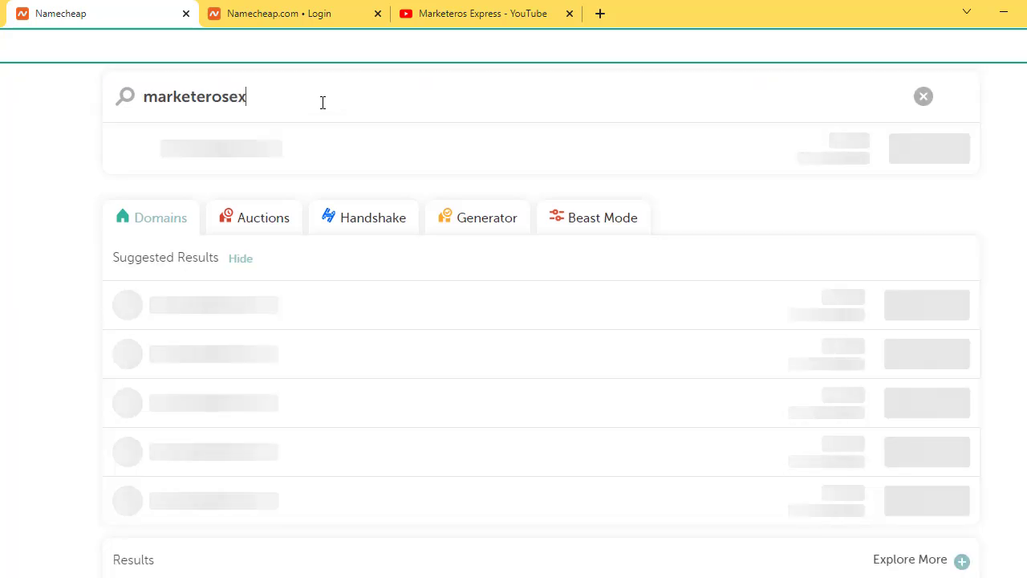
type("pres")
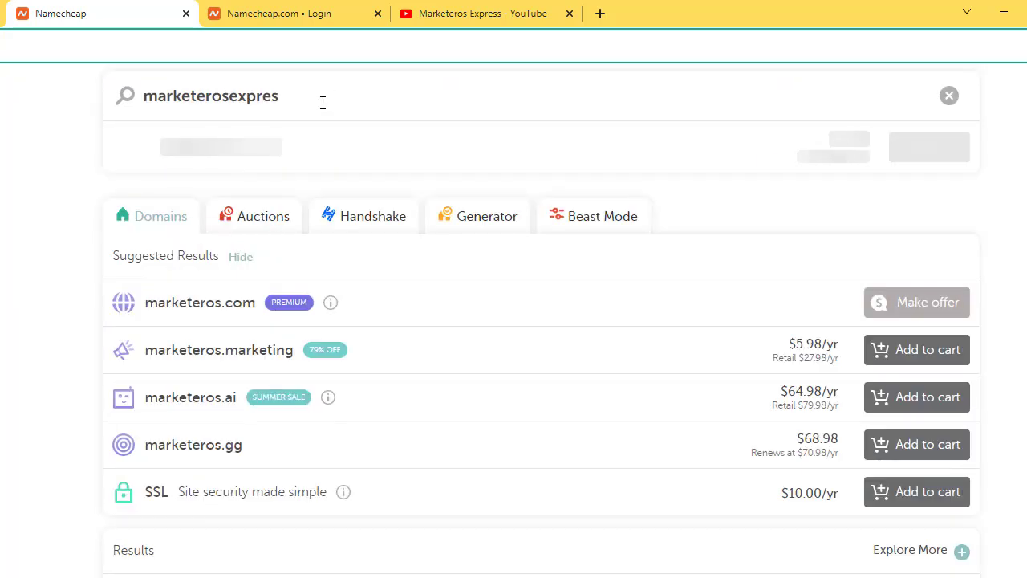
key("ctrl+a")
key("End")
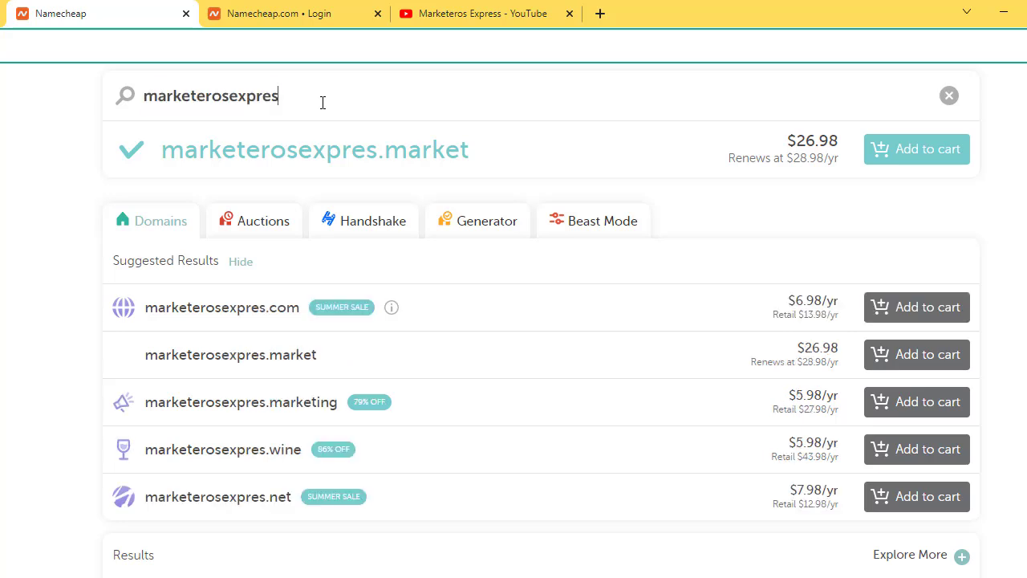
type("s.com")
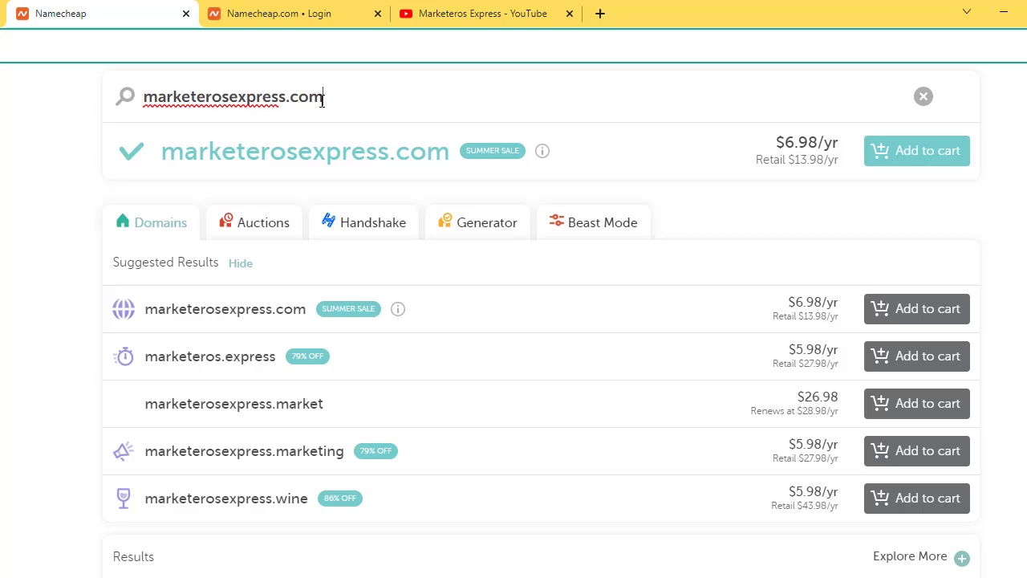
scroll(603, 318, "up", 2)
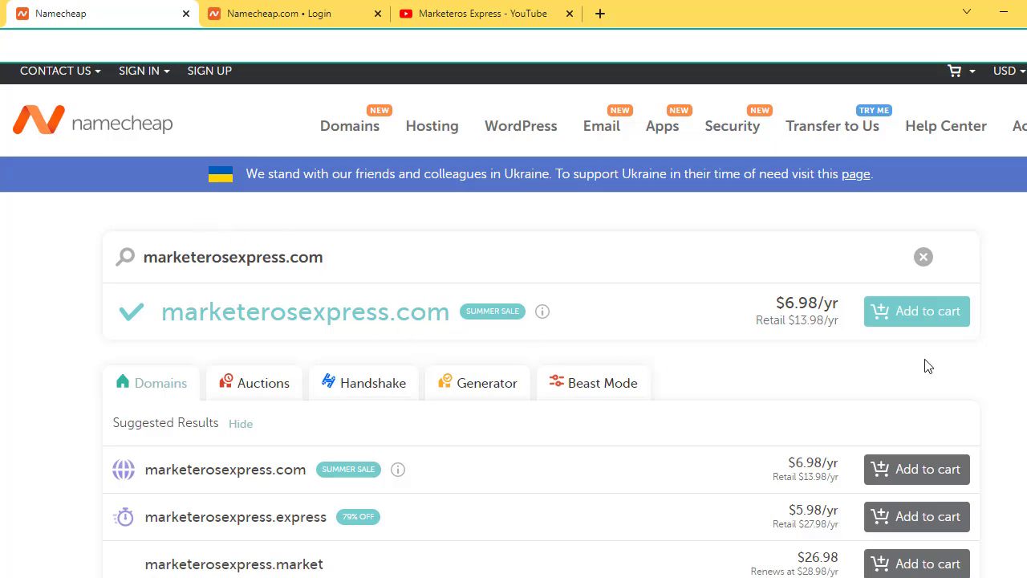
Step: Add marketerosexpress.com to the cart and proceed to checkout
left_click(914, 319)
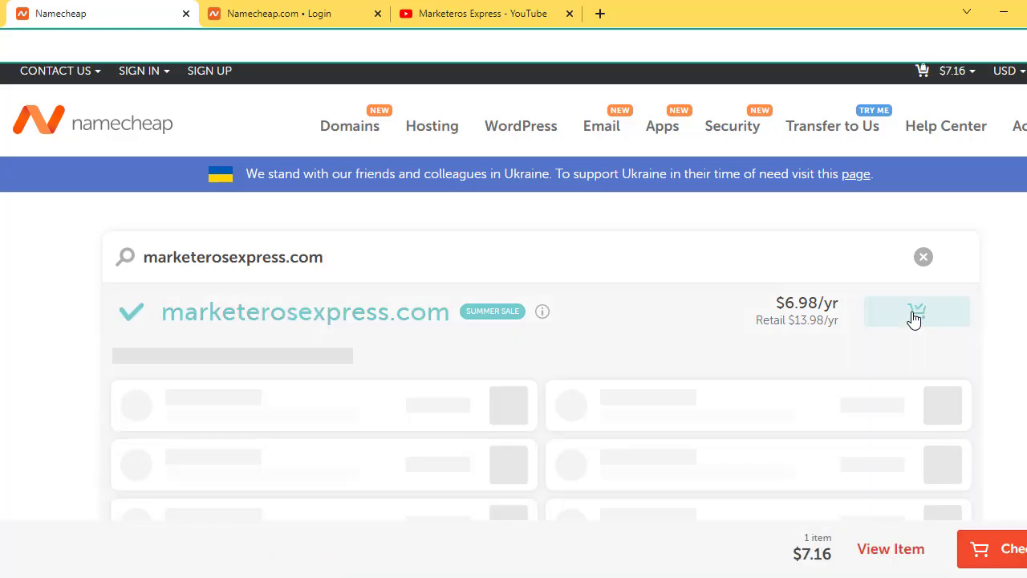
scroll(913, 316, "down", 5)
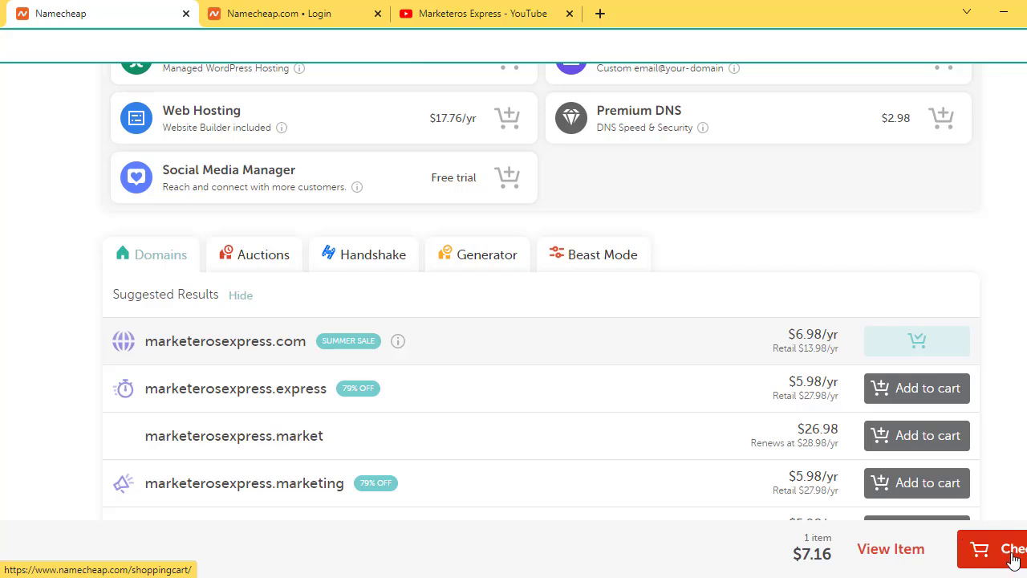
left_click(996, 549)
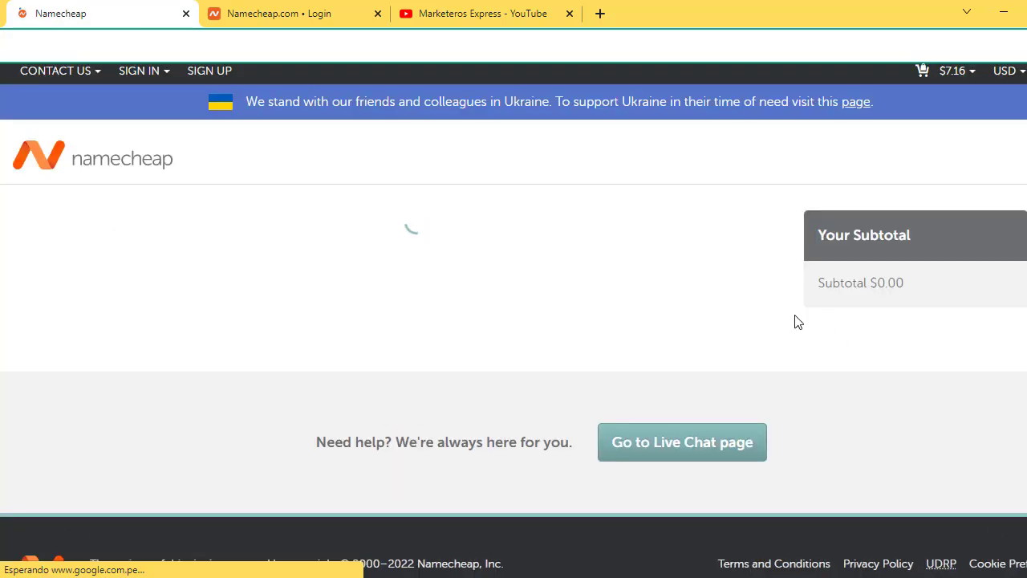
Step: Add the free two-month Professional Email trial to the cart
scroll(618, 293, "down", 1)
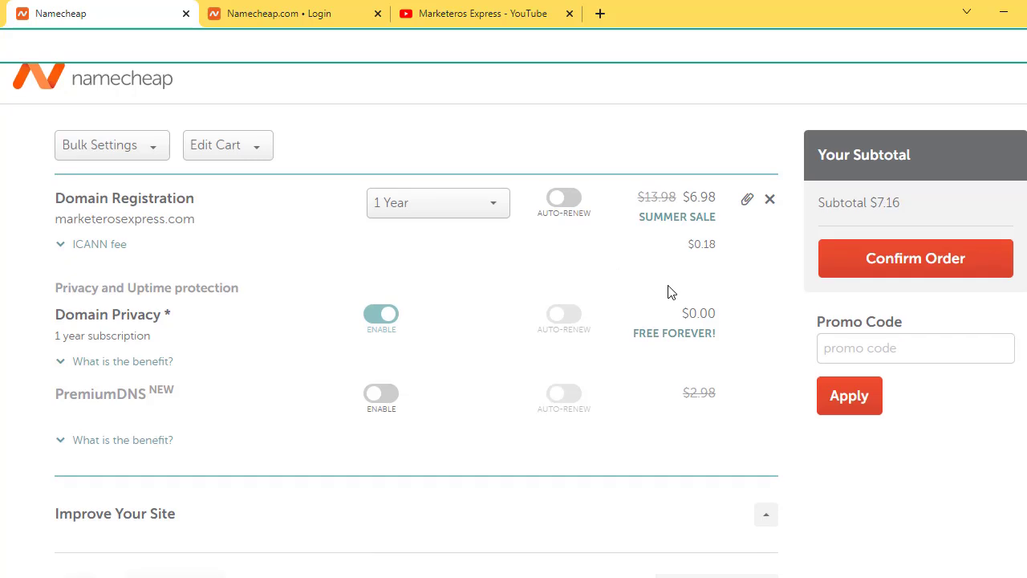
scroll(582, 286, "down", 2)
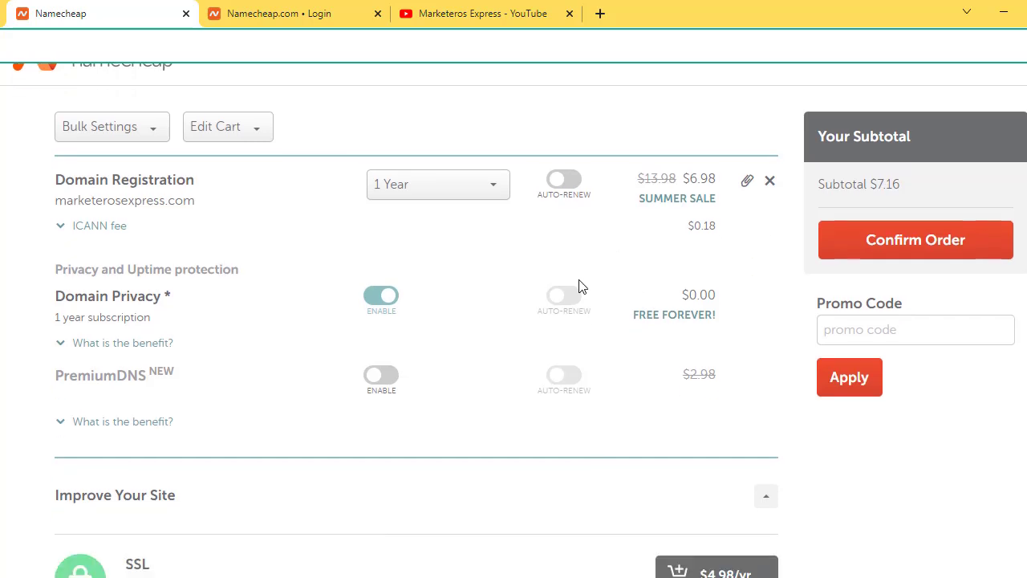
scroll(582, 286, "up", 2)
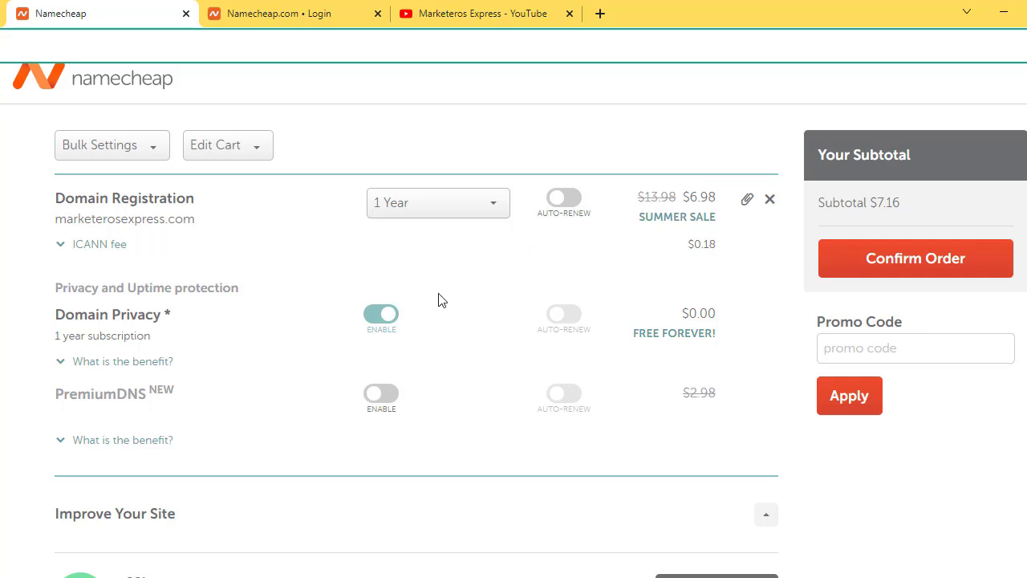
scroll(440, 297, "down", 3)
scroll(440, 299, "down", 3)
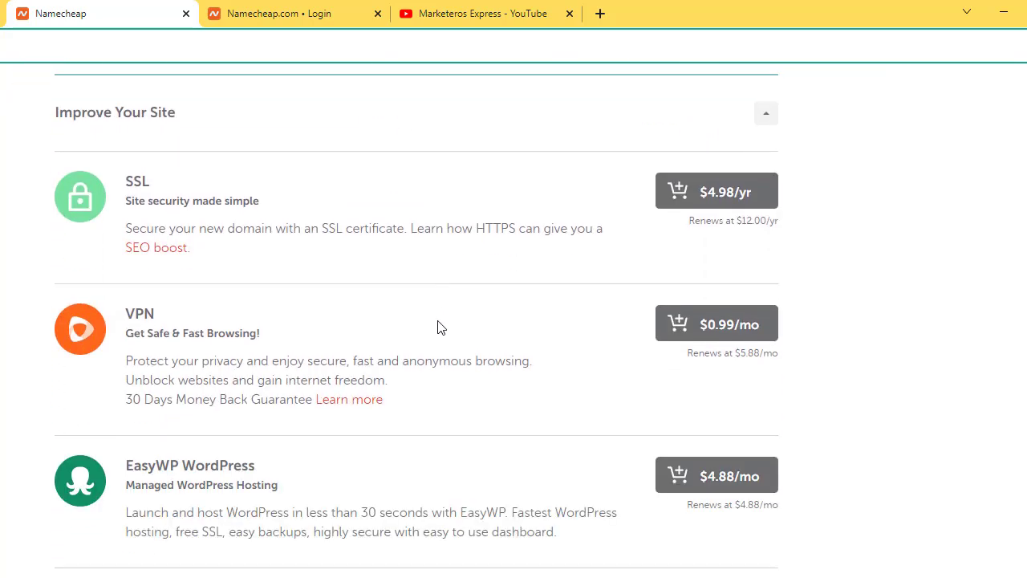
scroll(439, 327, "down", 1)
left_click(688, 457)
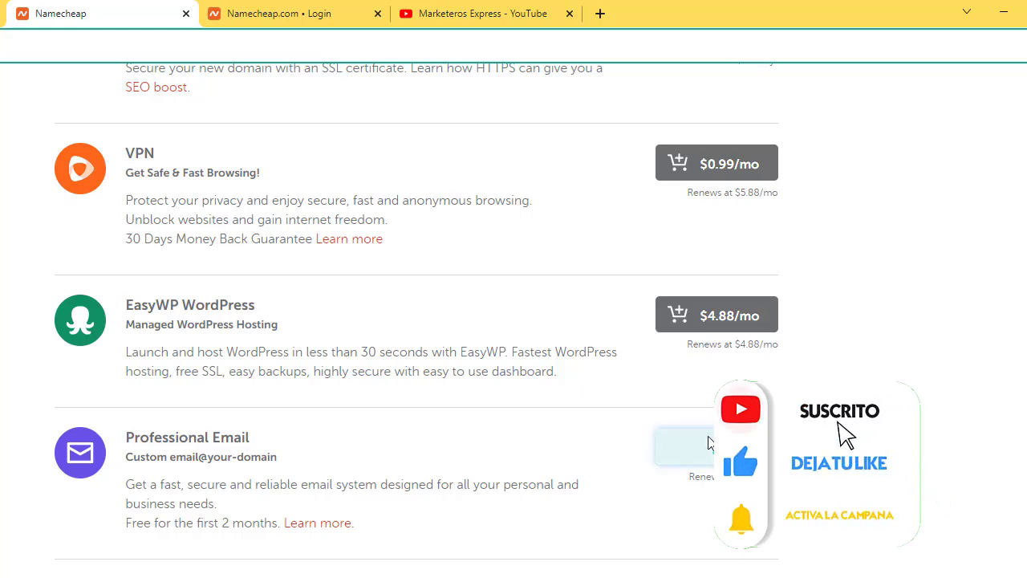
Step: Look over the cart's SSL offer, then switch to the Blogger window
scroll(707, 442, "up", 2)
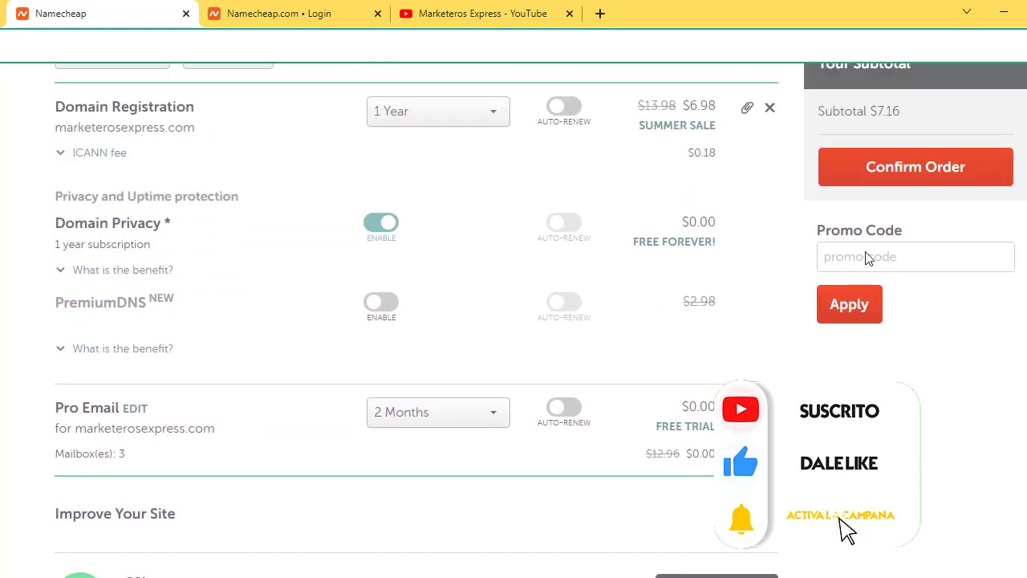
scroll(725, 321, "up", 2)
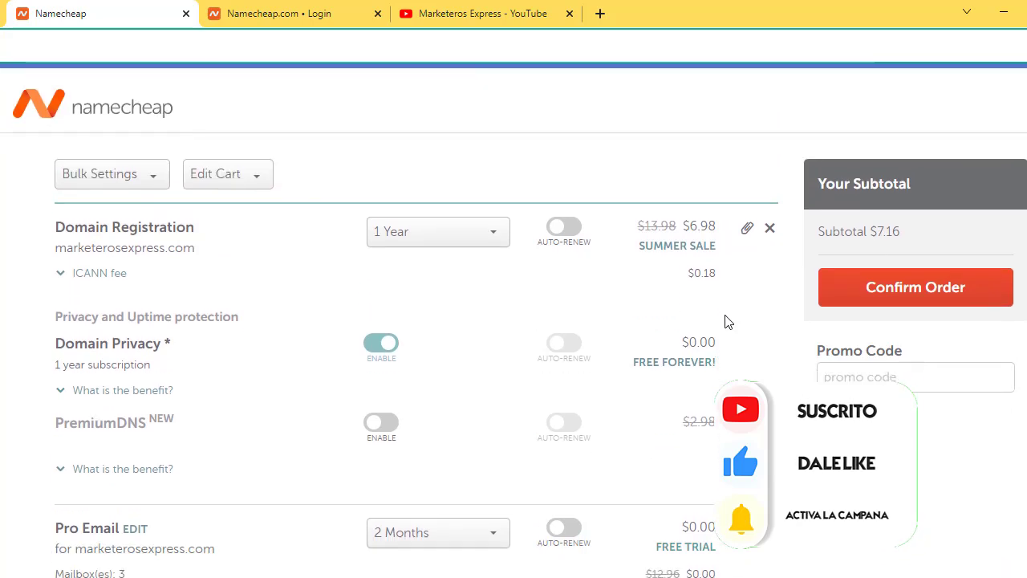
scroll(725, 321, "down", 4)
scroll(725, 321, "down", 1)
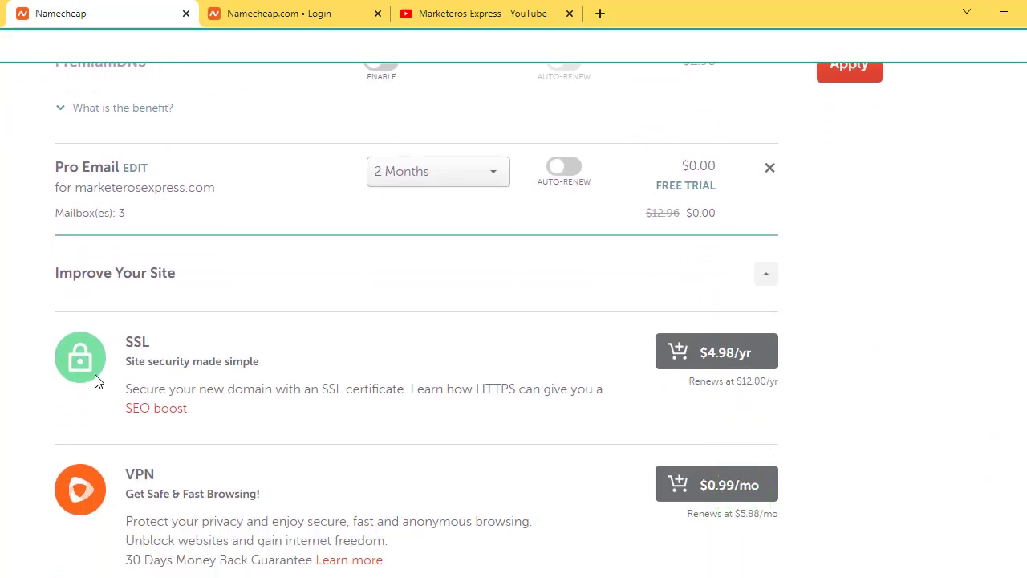
double_click(130, 343)
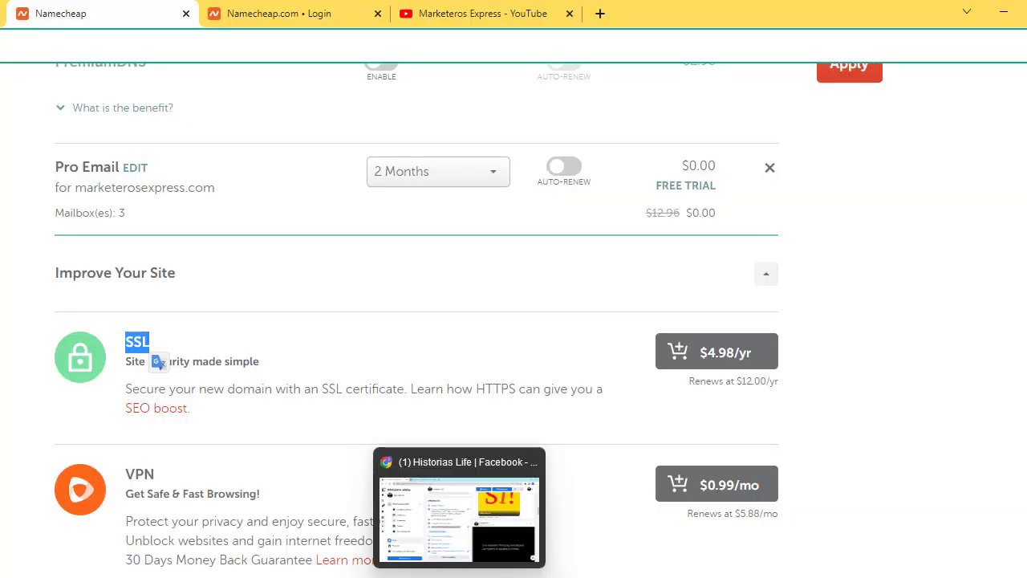
mouse_move(411, 550)
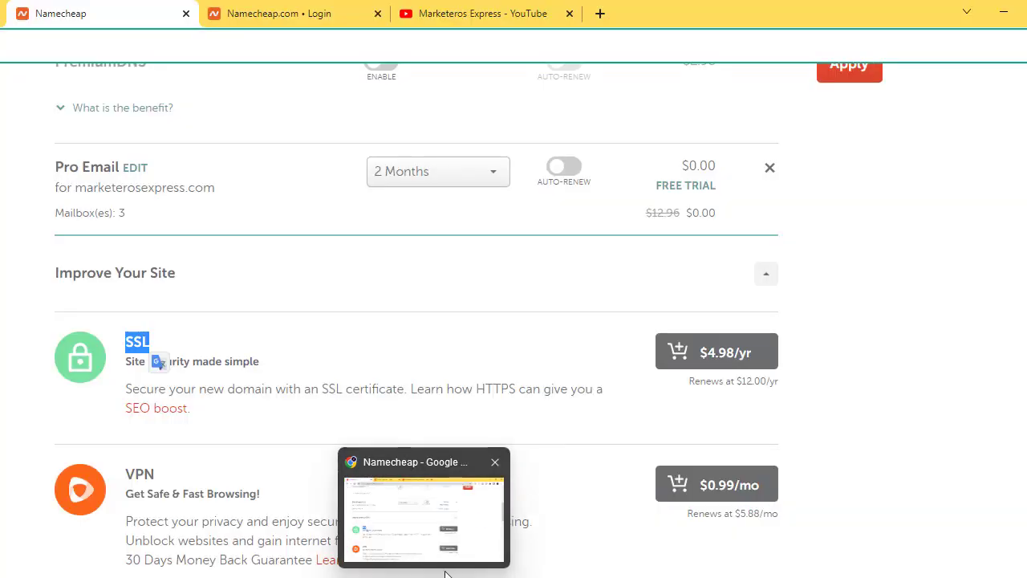
key("alt+Tab")
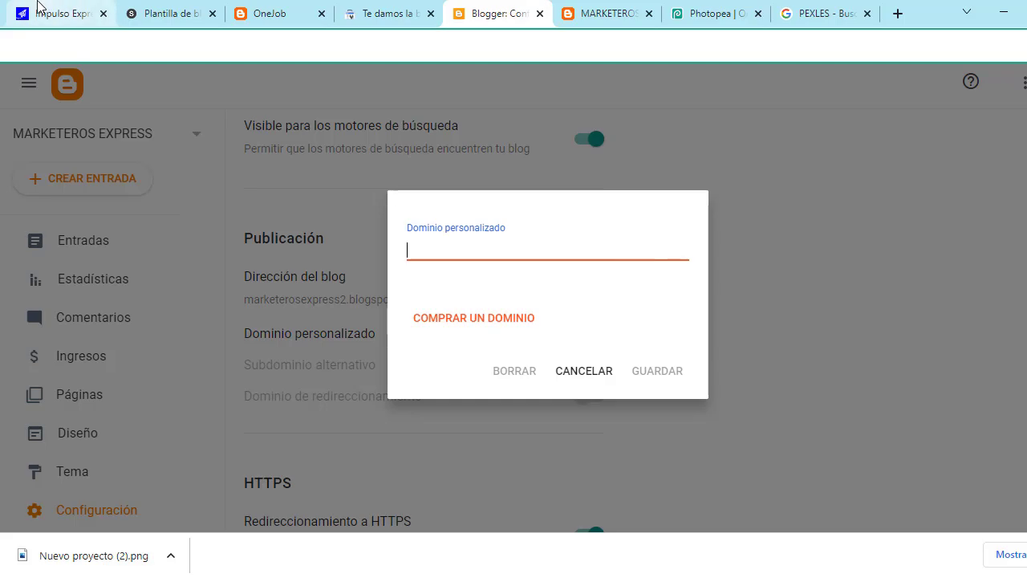
Step: Move from the Dominio personalizado dialog to the Impulso Express blog tab
left_click(28, 8)
scroll(87, 92, "up", 10)
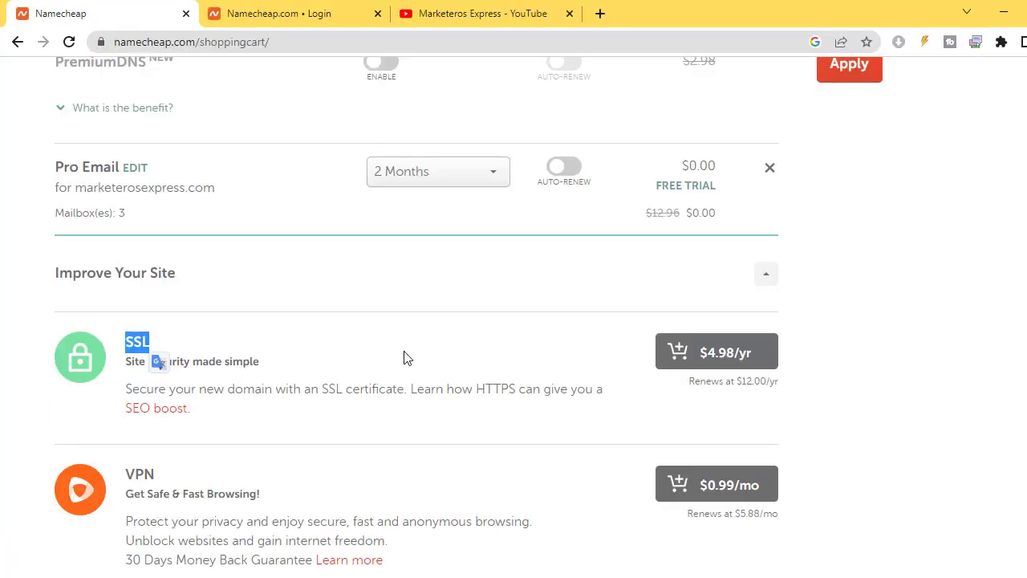
Step: Add the $4.98/yr PositiveSSL certificate, then remove it from the cart
left_click(716, 367)
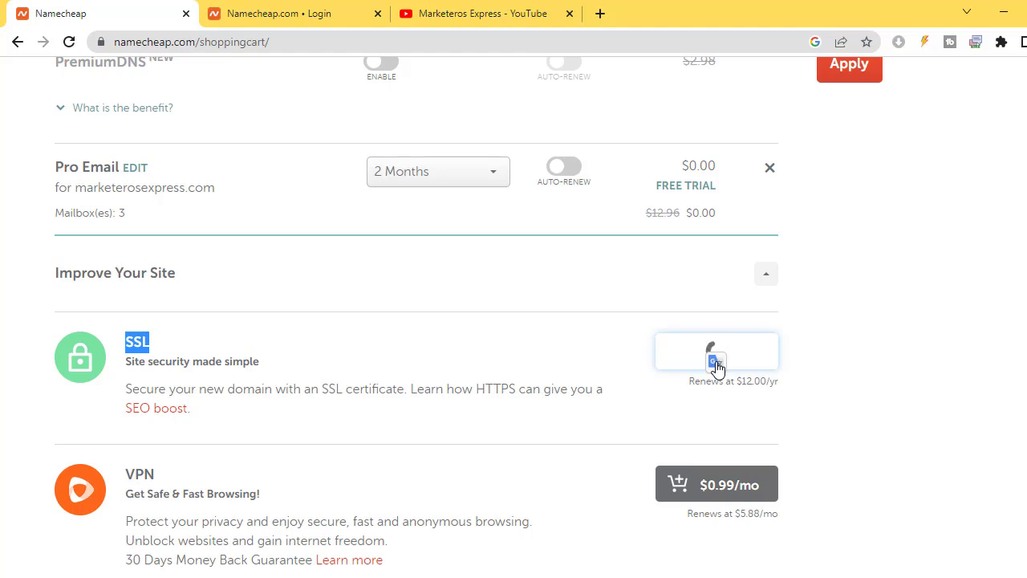
scroll(747, 329, "up", 3)
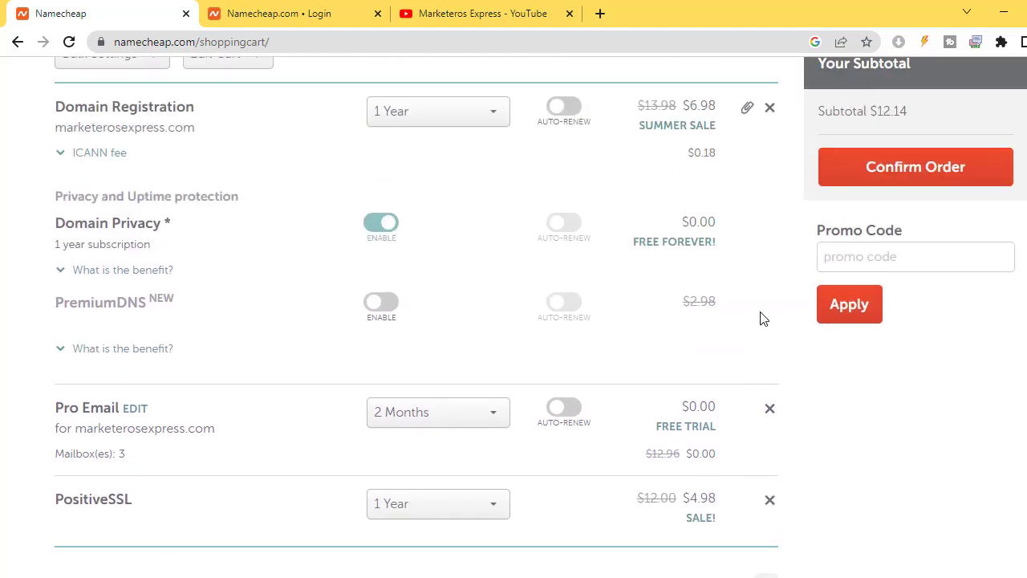
scroll(763, 319, "up", 1)
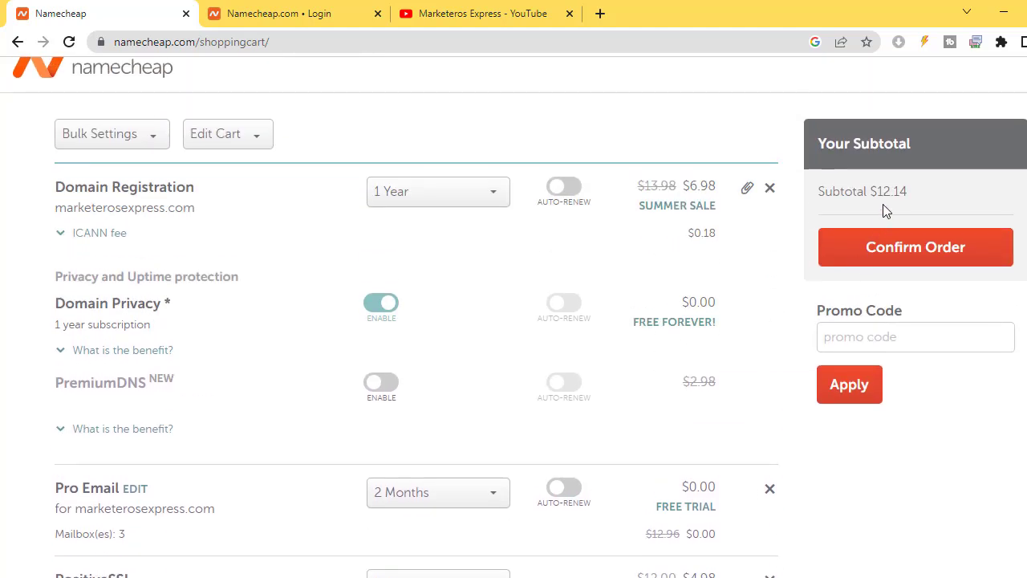
scroll(919, 198, "down", 3)
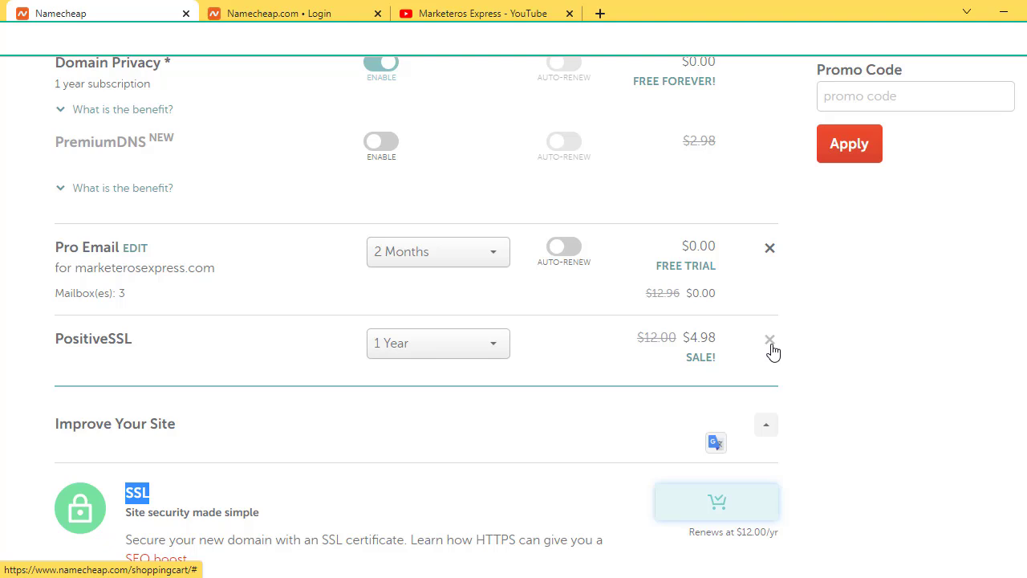
left_click(770, 345)
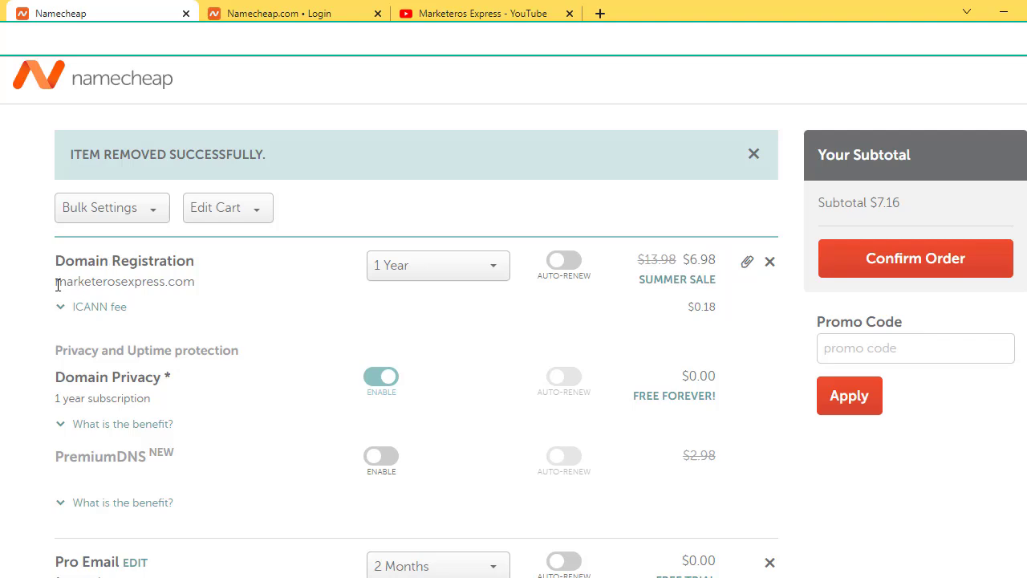
Step: Toggle Auto-Renew on and back off for the marketerosexpress.com registration
left_click_drag(57, 285, 245, 291)
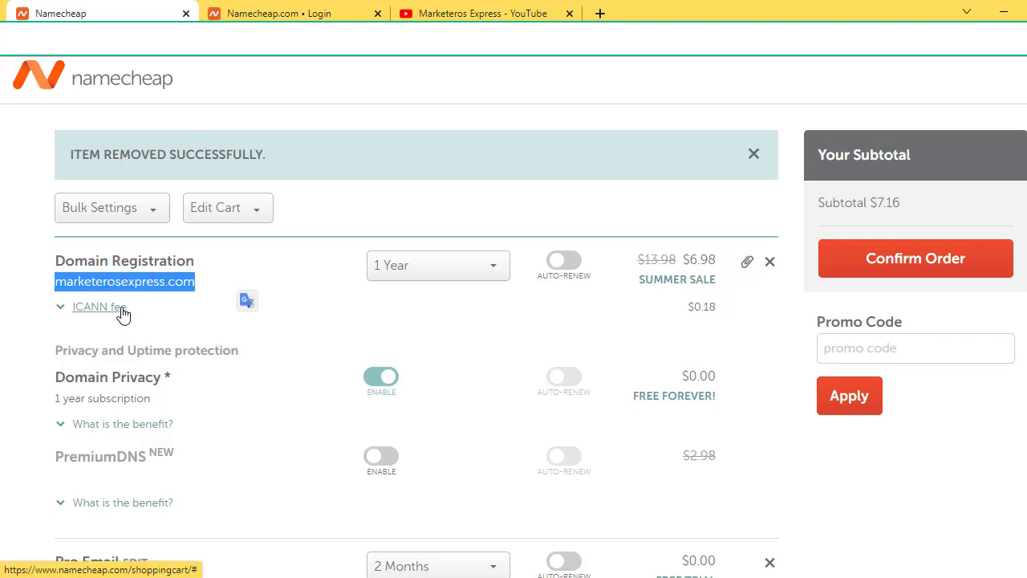
left_click(306, 300)
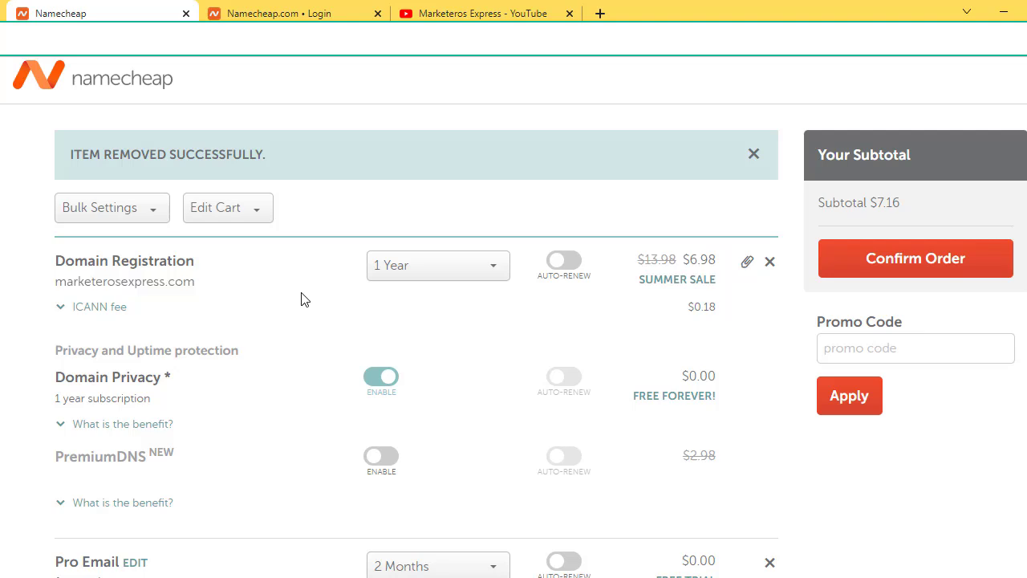
scroll(440, 303, "down", 1)
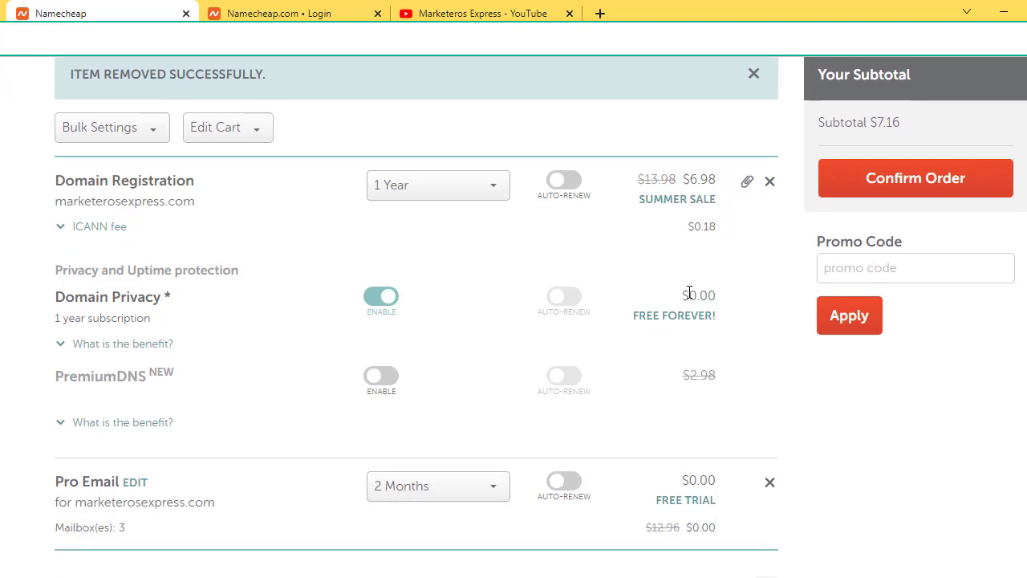
scroll(792, 277, "up", 1)
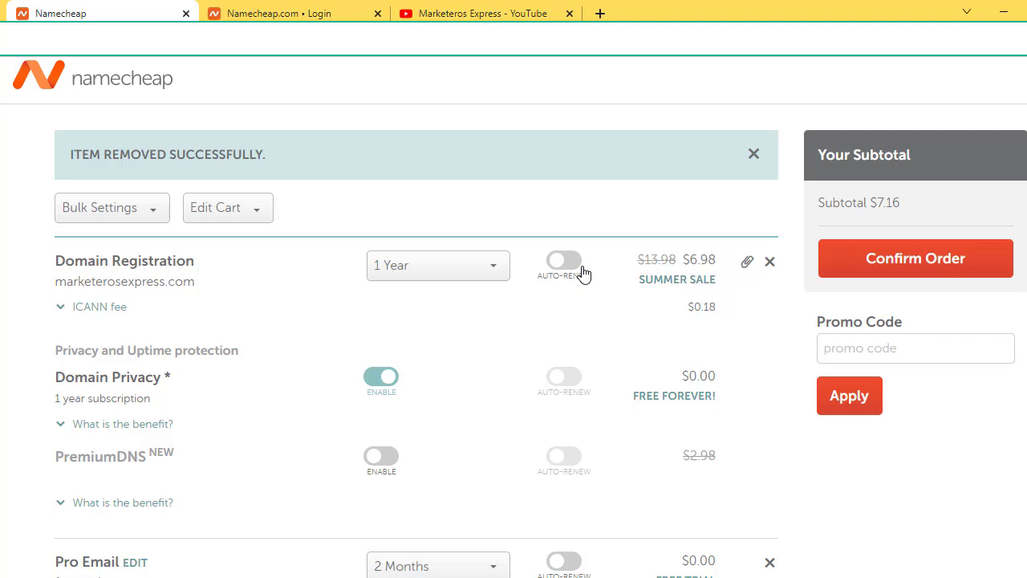
left_click(578, 271)
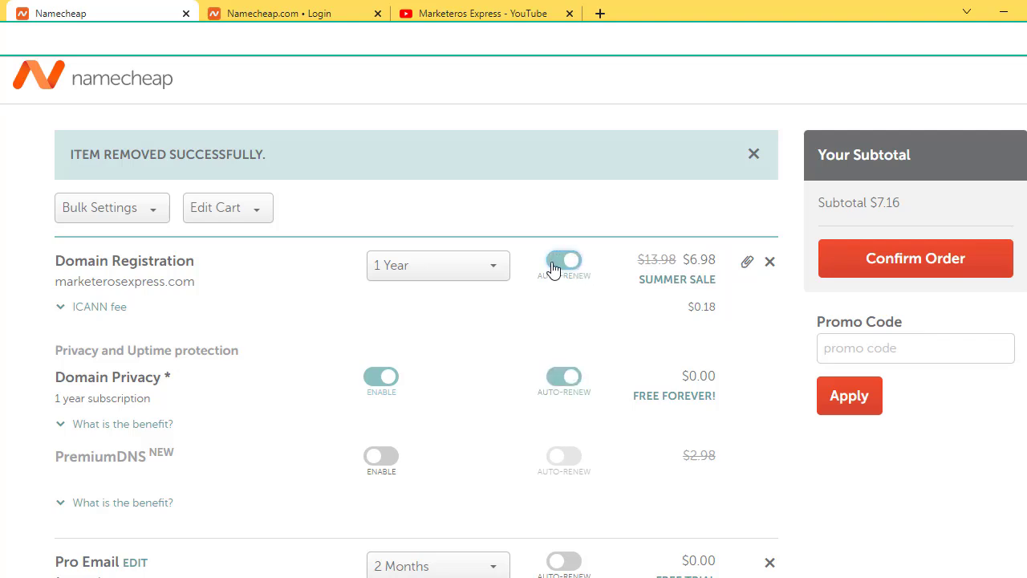
left_click(565, 267)
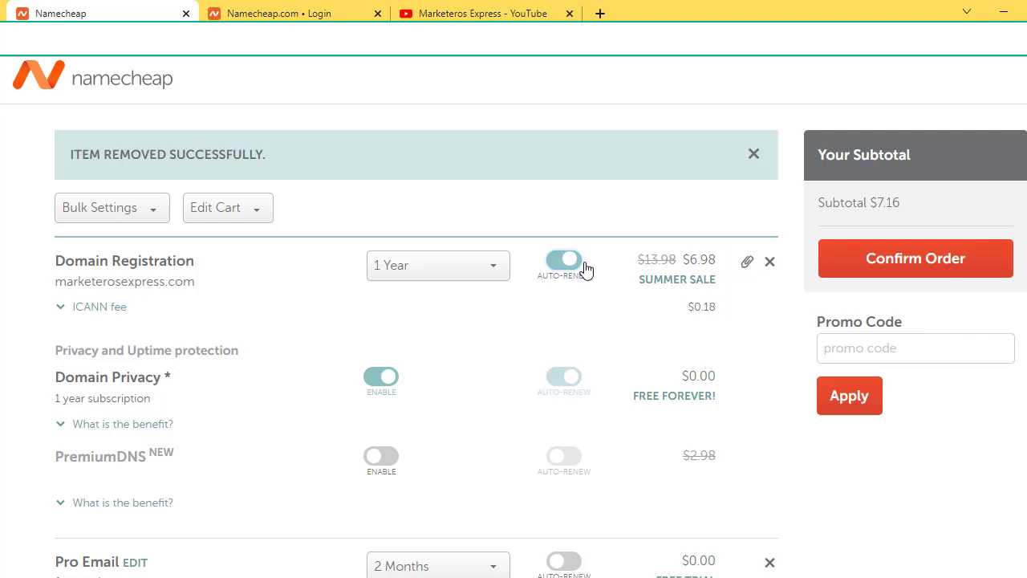
Step: Confirm the $7.16 order and reach the checkout login/signup page
left_click(935, 272)
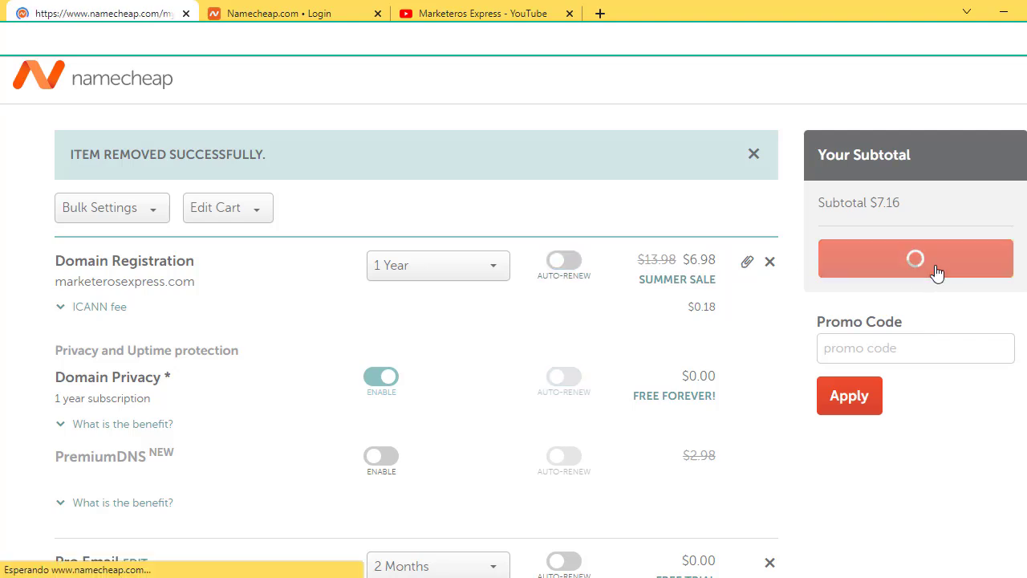
scroll(810, 341, "down", 1)
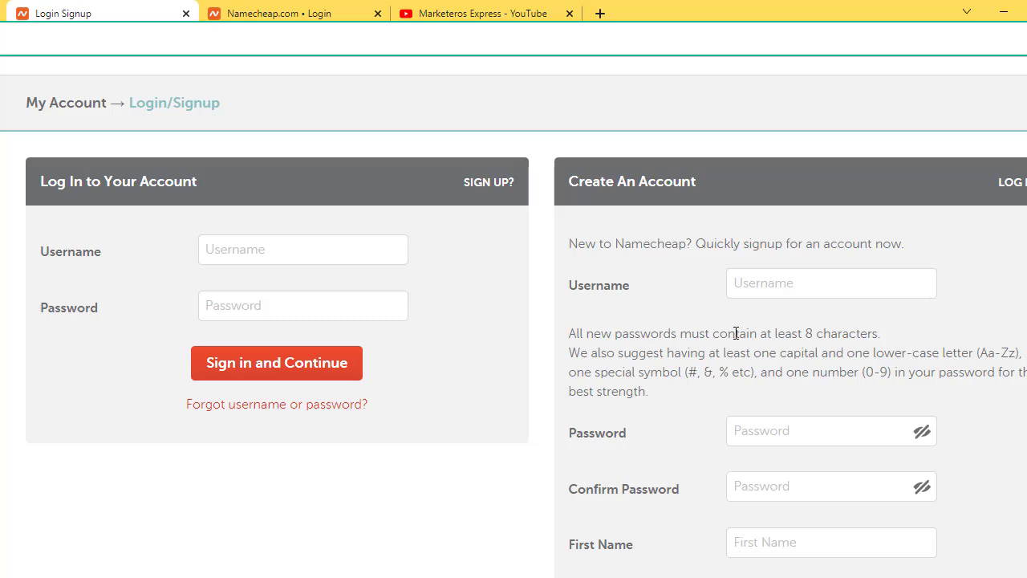
scroll(779, 292, "down", 1)
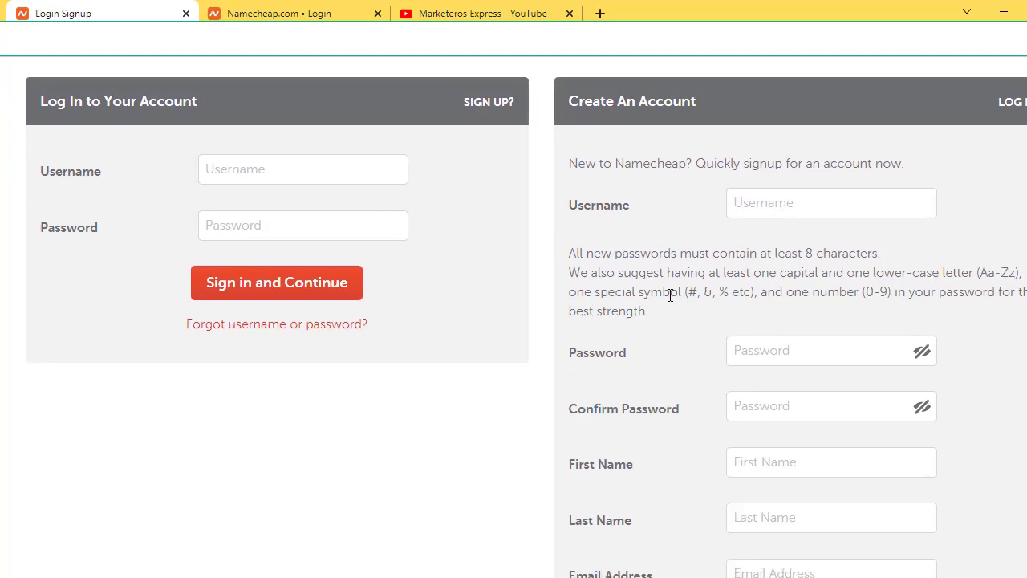
scroll(505, 287, "up", 1)
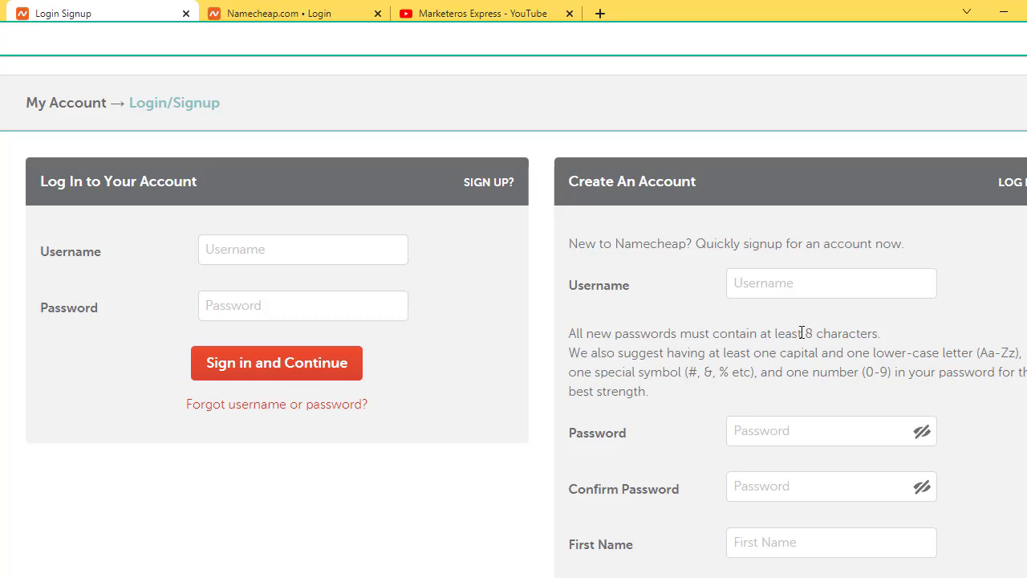
Step: Try the Create An Account username and password fields, dismissing a security popup, then return to the top
left_click(784, 286)
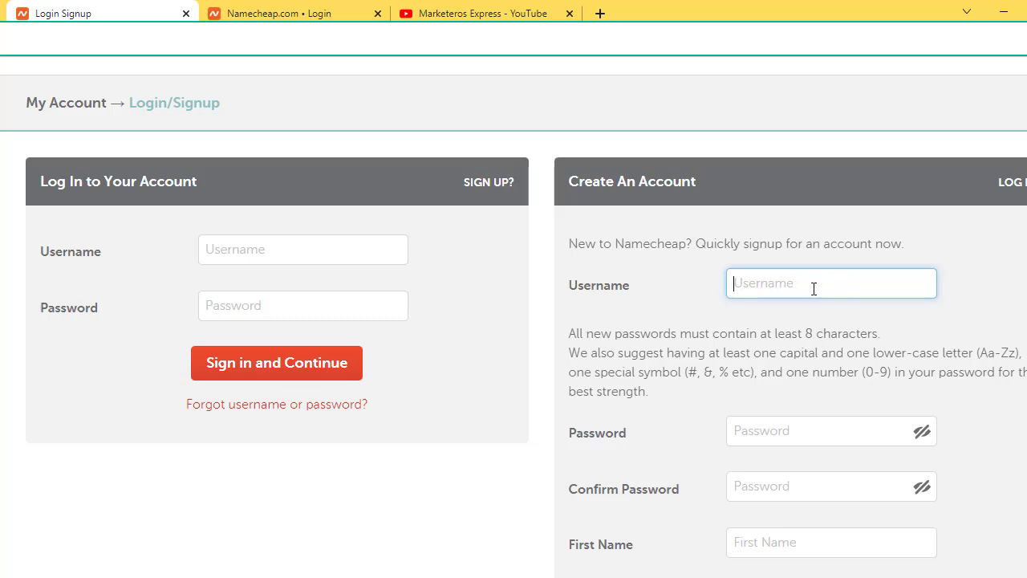
scroll(814, 289, "down", 2)
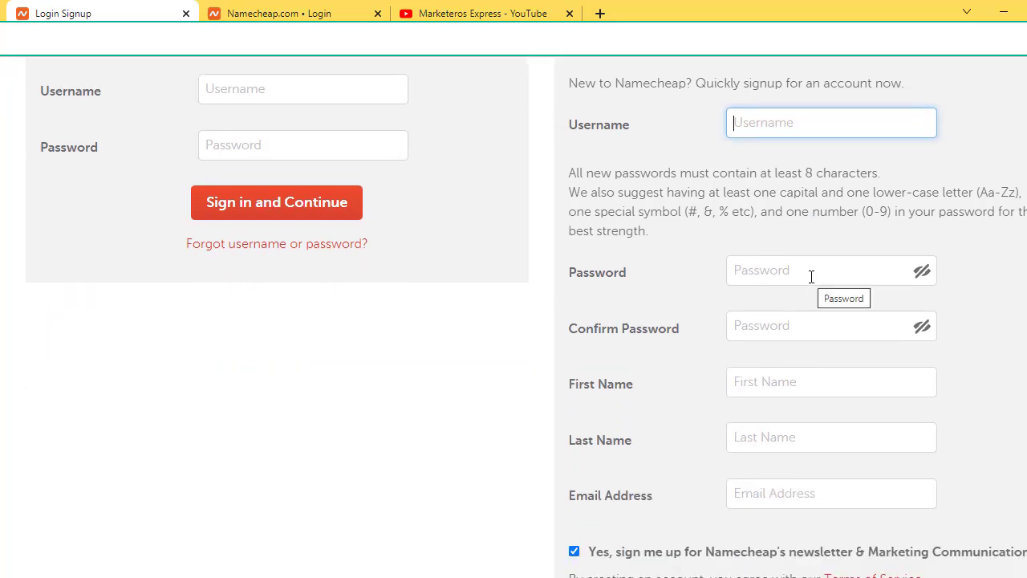
left_click(815, 326)
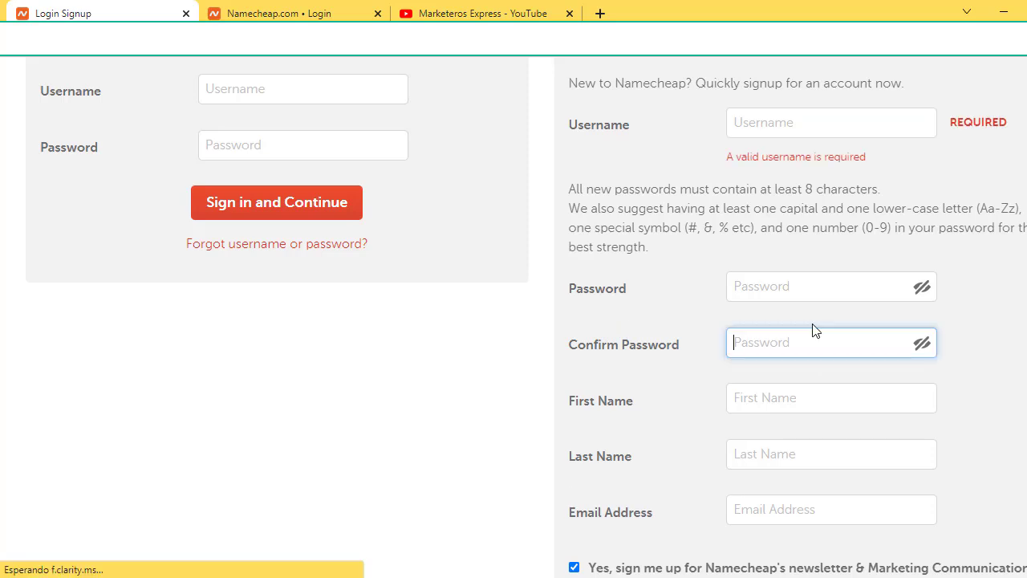
left_click(1010, 376)
scroll(1016, 428, "down", 1)
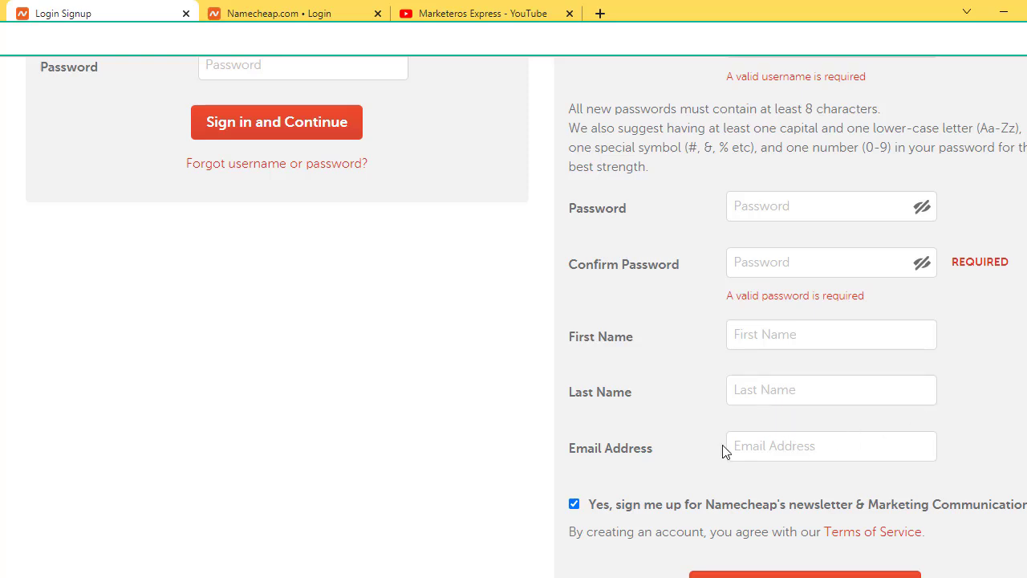
scroll(898, 446, "down", 2)
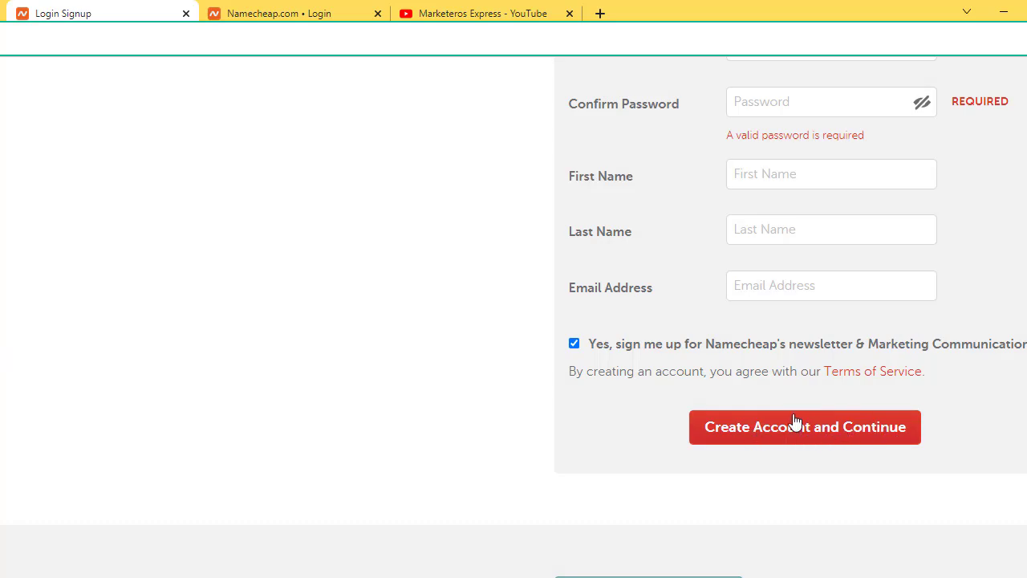
scroll(835, 426, "down", 2)
scroll(837, 427, "up", 1)
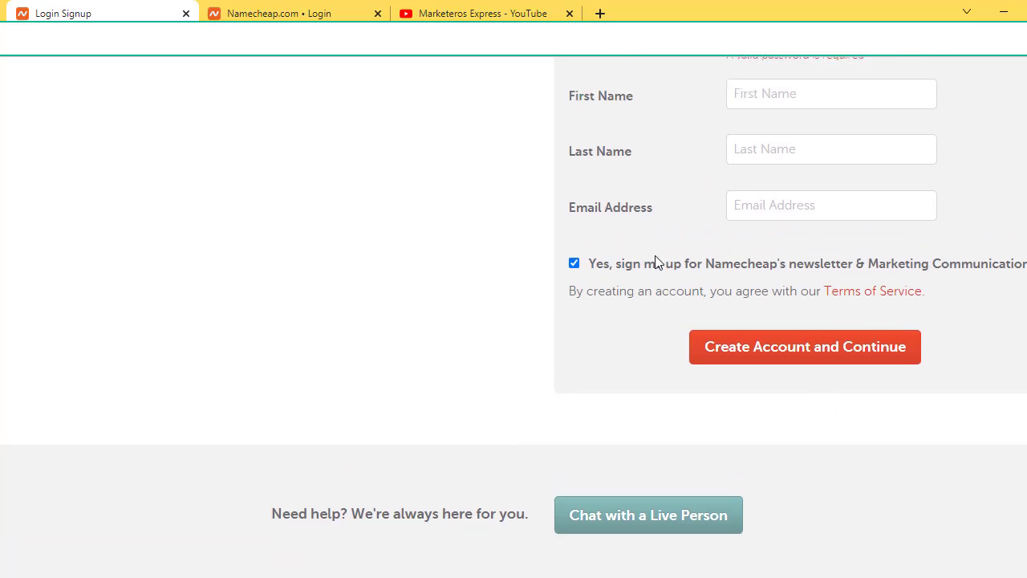
scroll(656, 257, "up", 2)
scroll(659, 273, "up", 3)
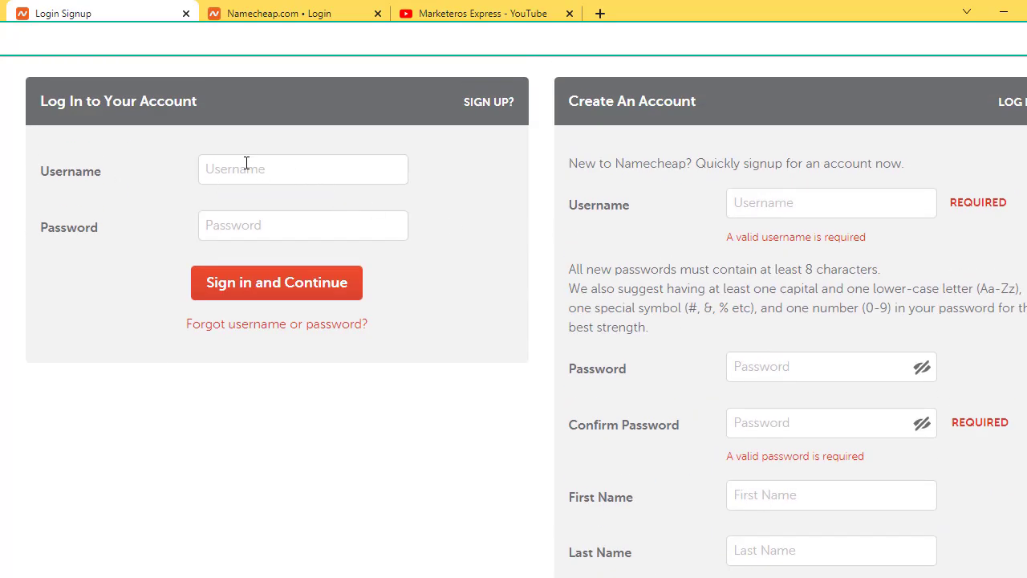
scroll(247, 163, "up", 2)
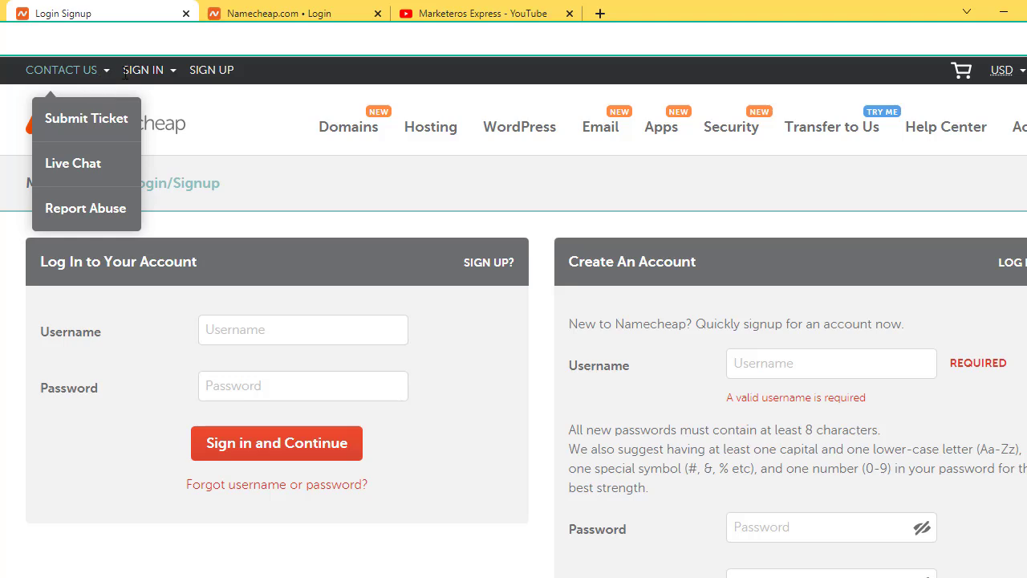
mouse_move(141, 72)
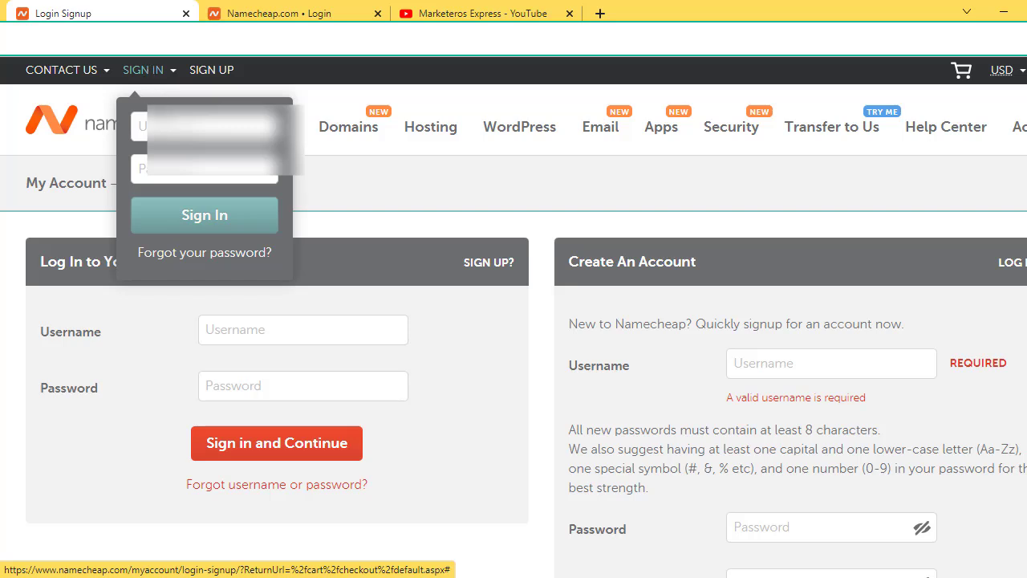
Step: Sign in with the existing account's username and password, reaching Device Verification
left_click(169, 126)
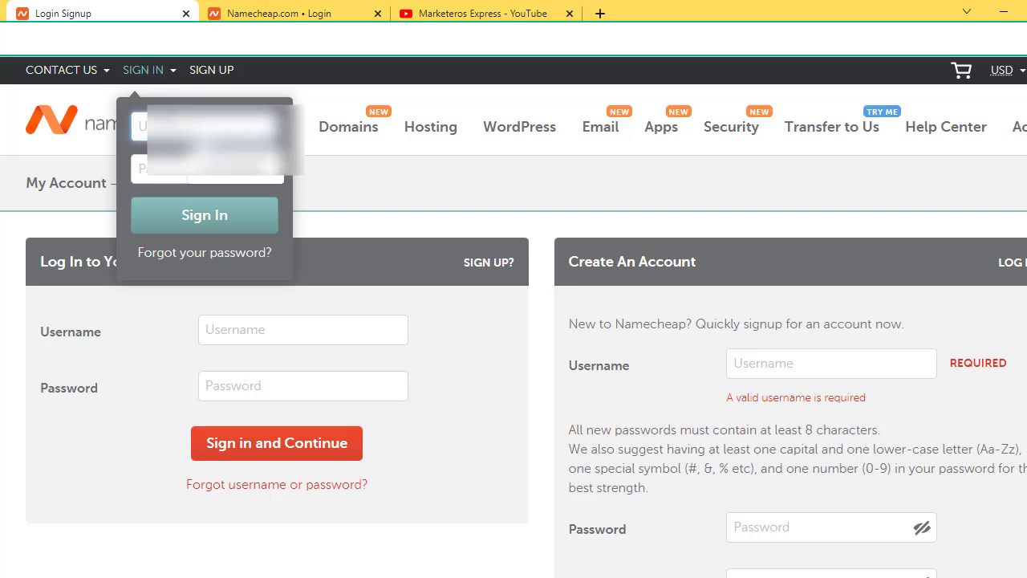
key("Return")
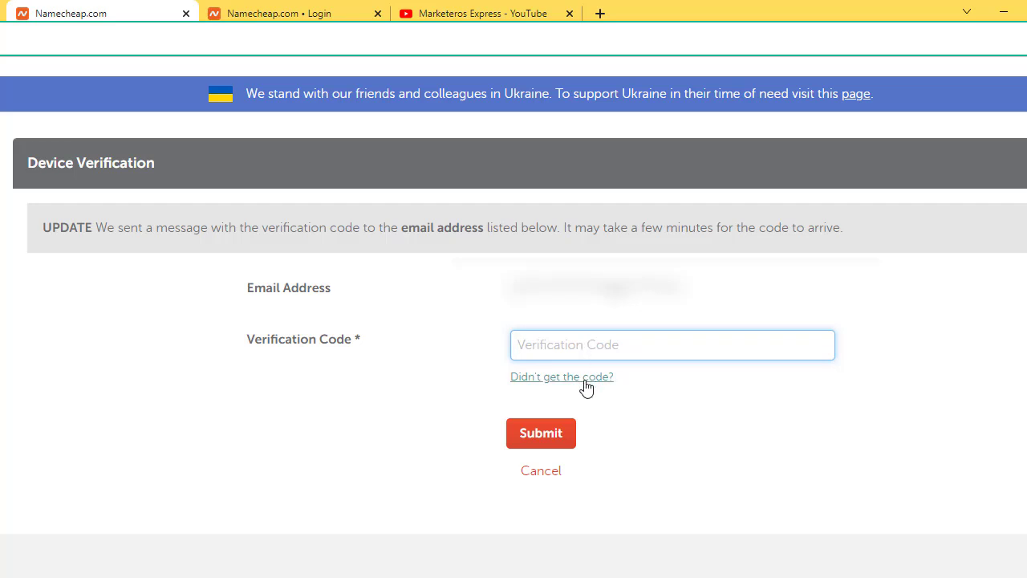
Step: Copy the device verification code from the confirmation email in a new tab
left_click(602, 13)
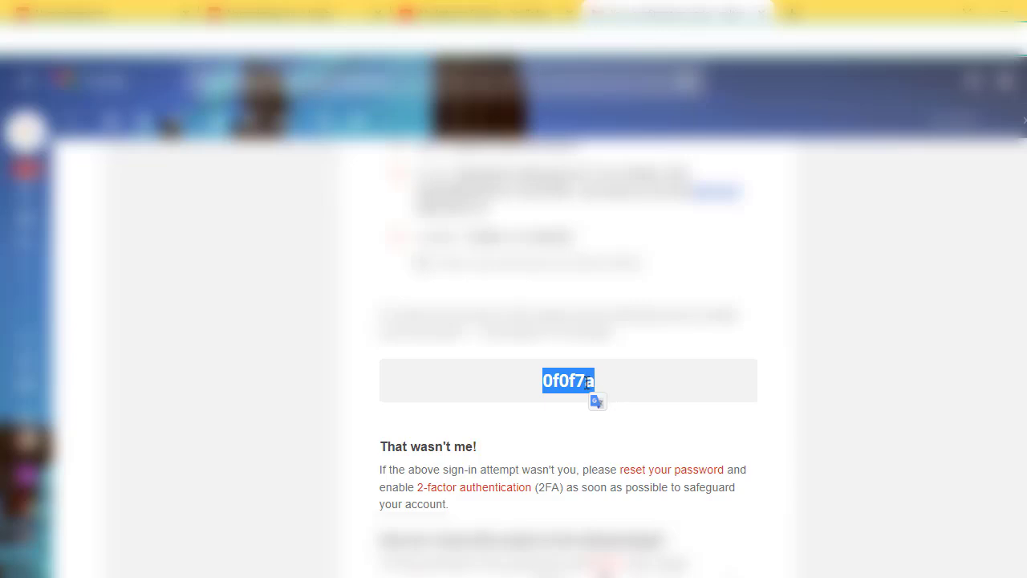
right_click(588, 382)
left_click(622, 407)
Step: Paste the code into the Namecheap Verification Code field and submit it
left_click(297, 12)
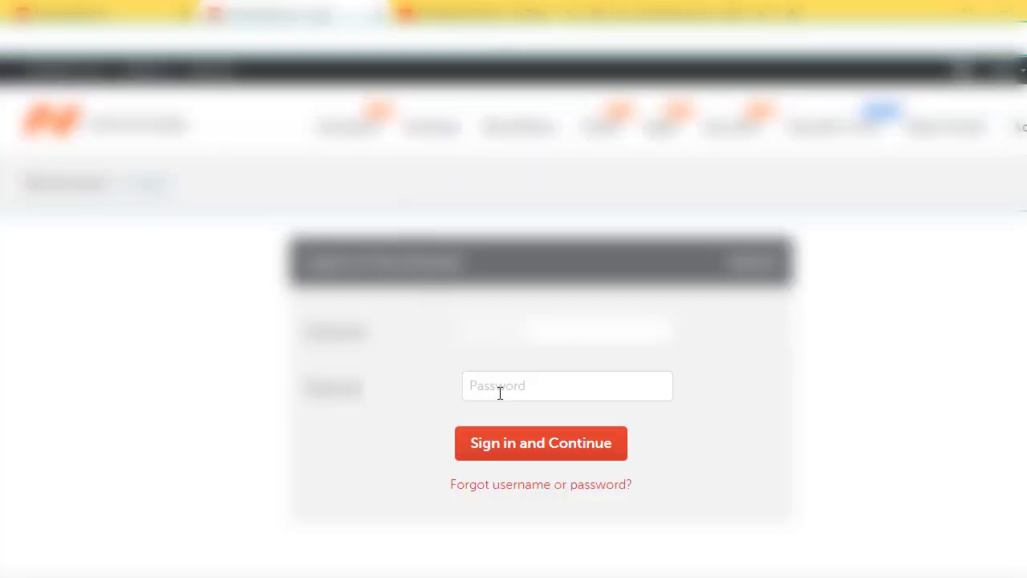
left_click(126, 8)
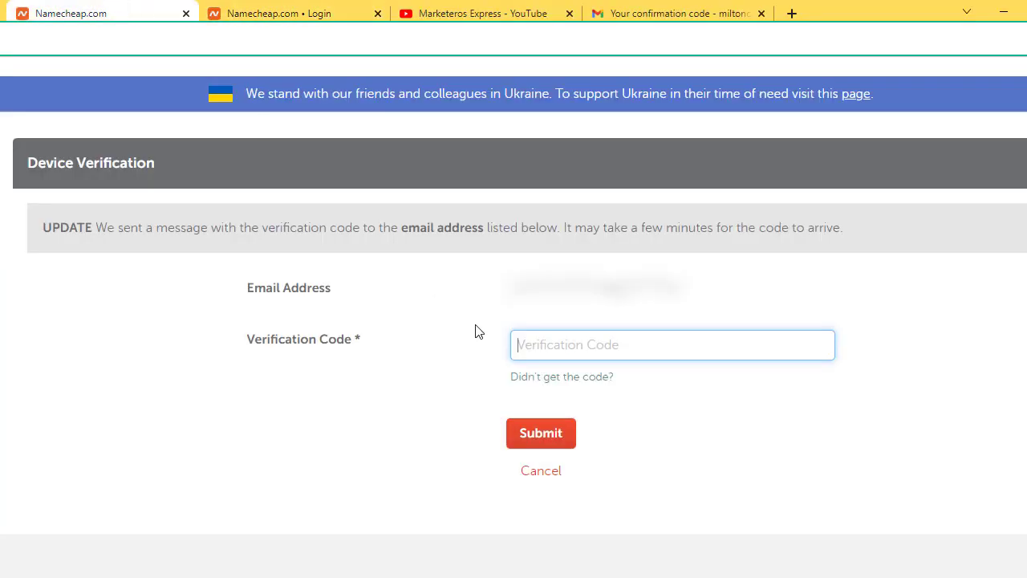
right_click(573, 350)
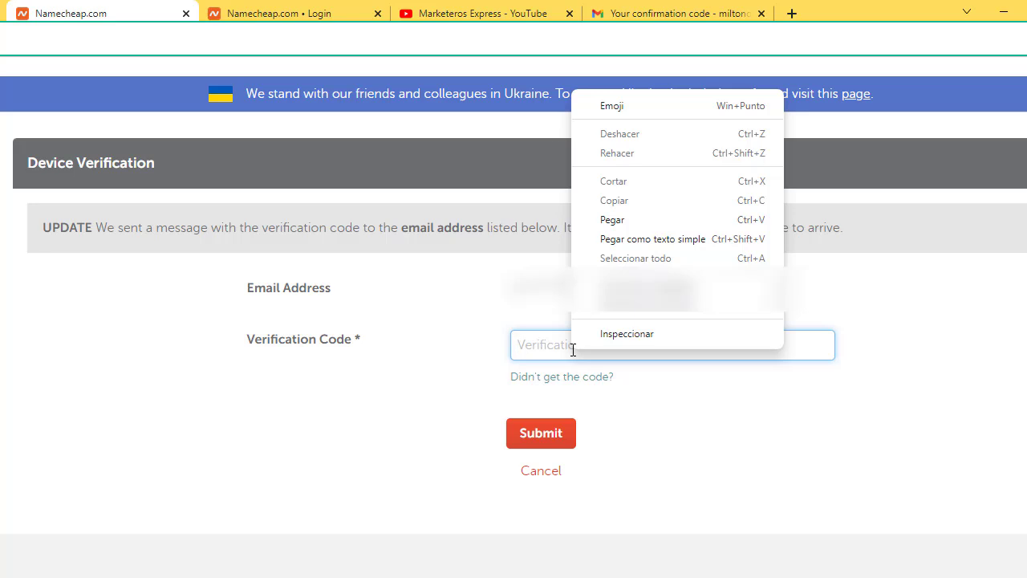
left_click(618, 220)
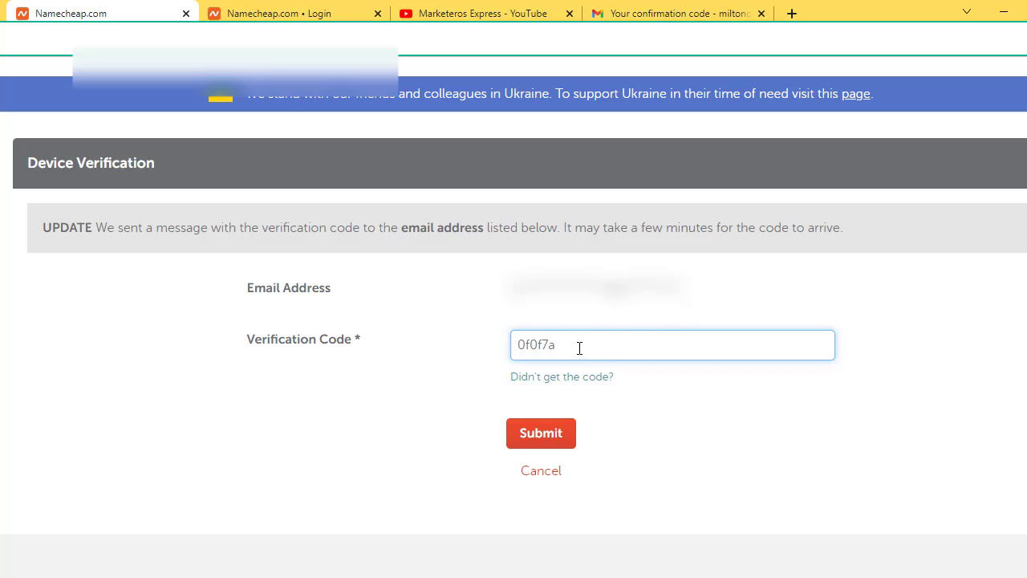
left_click(551, 443)
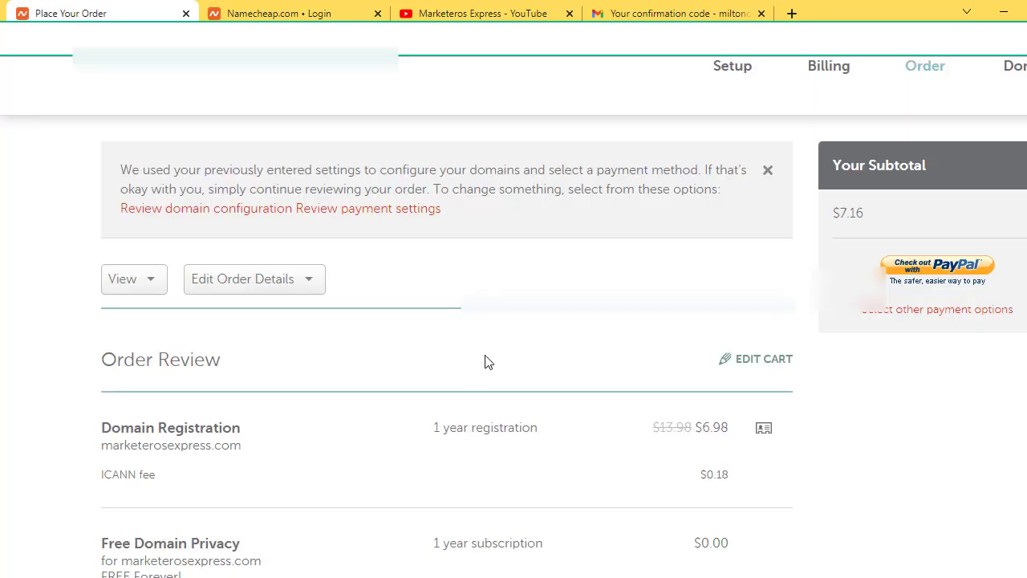
Step: Review the marketerosexpress.com order lines, then attempt PayPal checkout, which triggers the Terms and Agreements warning
scroll(485, 361, "up", 1)
scroll(485, 361, "down", 1)
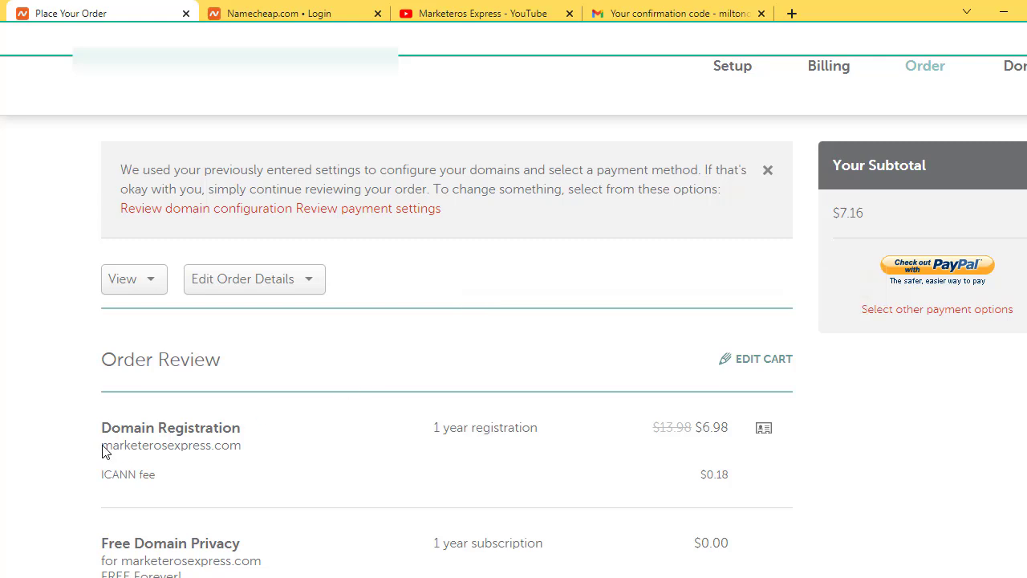
left_click_drag(106, 448, 278, 454)
left_click(163, 449)
scroll(293, 459, "down", 1)
scroll(355, 438, "down", 1)
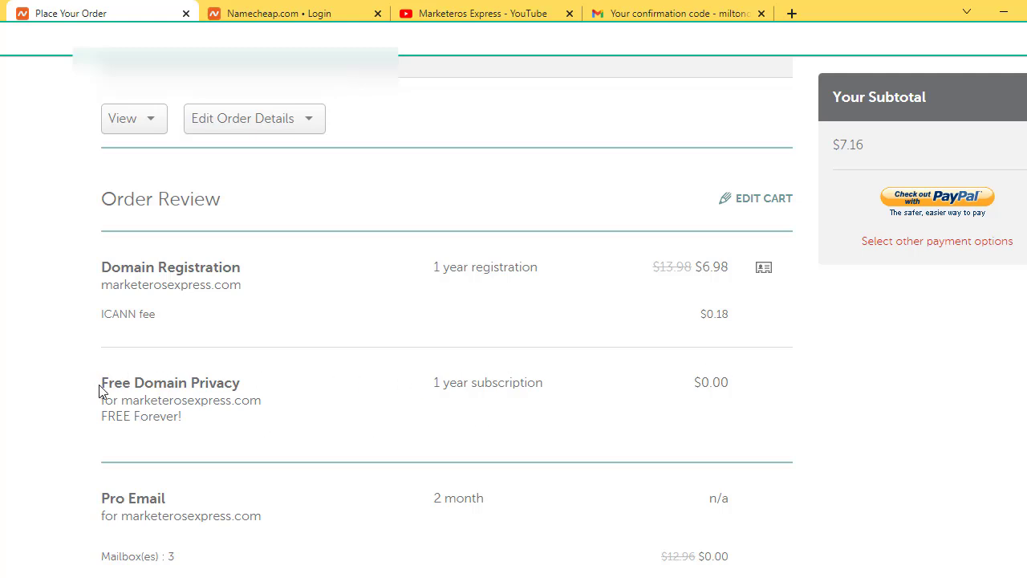
scroll(101, 384, "down", 1)
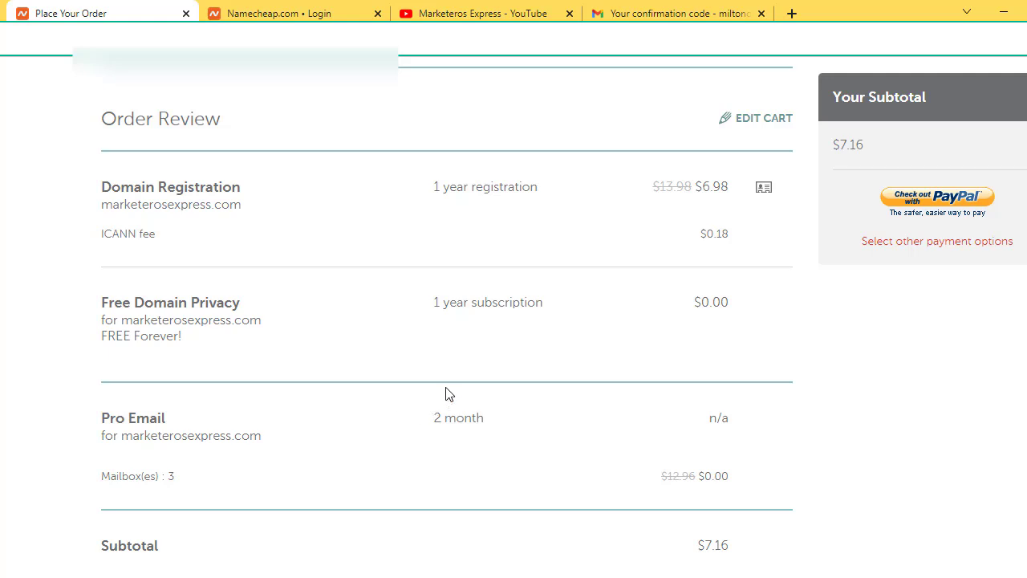
scroll(451, 376, "down", 1)
scroll(239, 346, "down", 2)
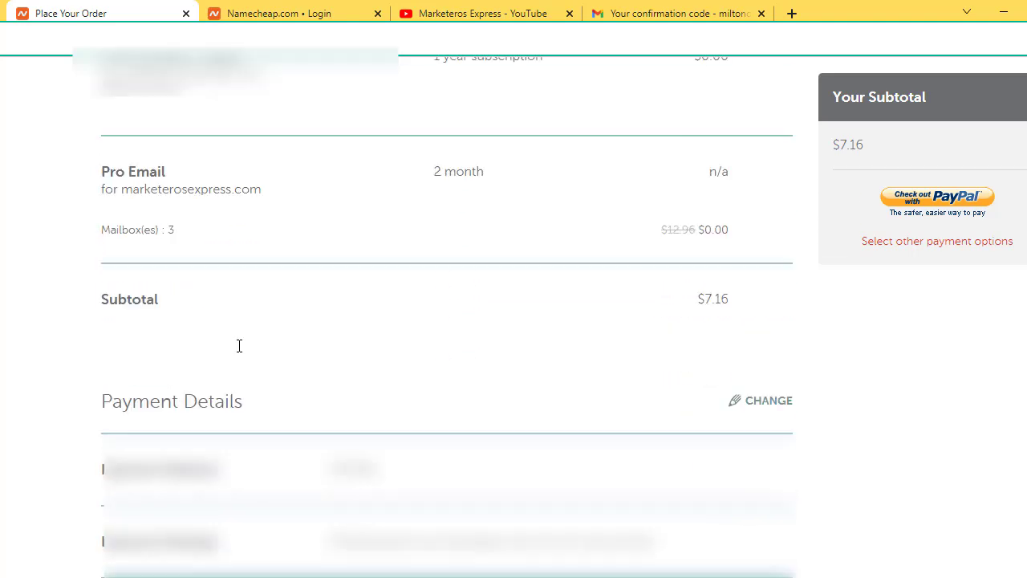
scroll(431, 380, "up", 7)
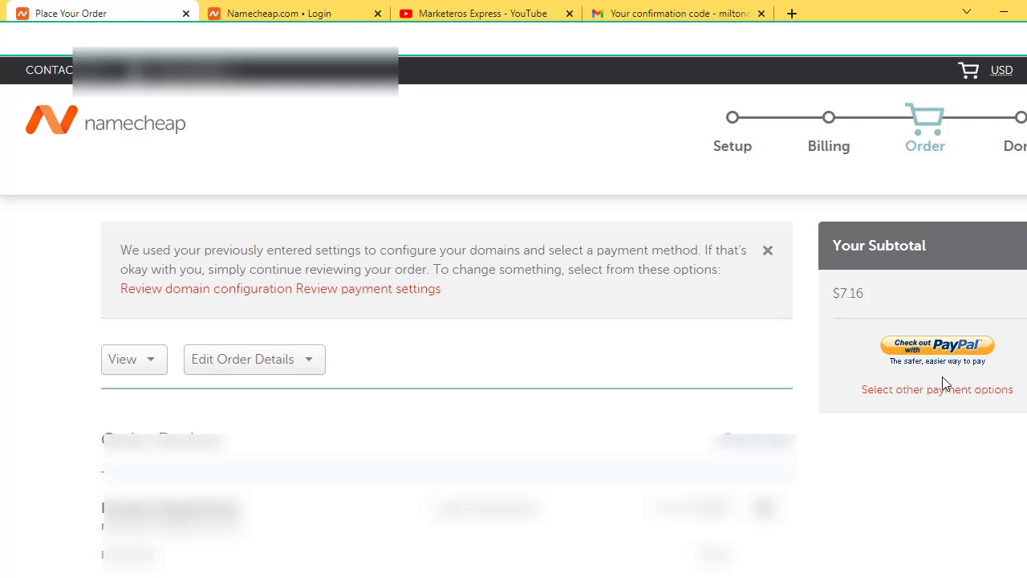
left_click(940, 350)
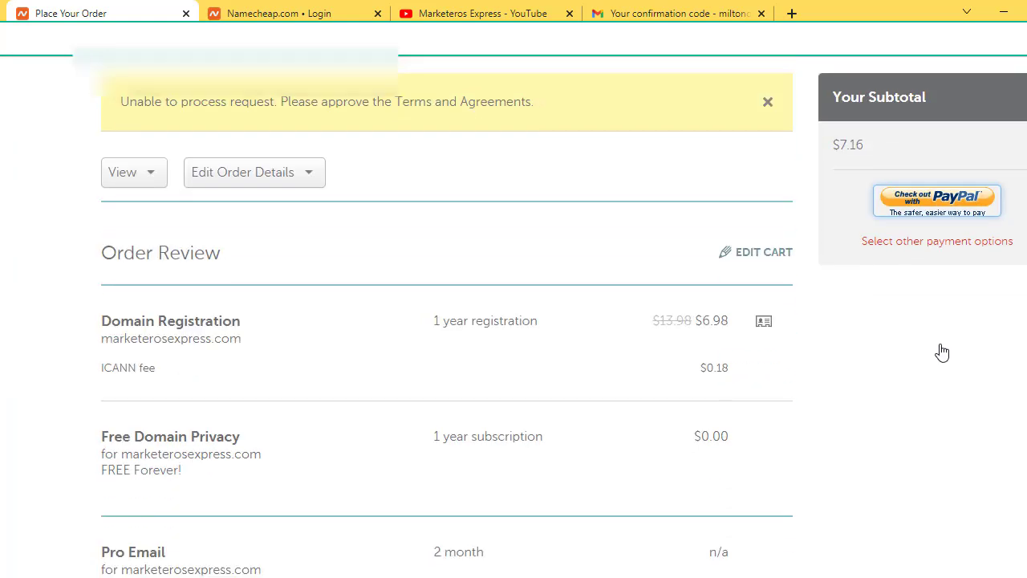
scroll(909, 340, "up", 1)
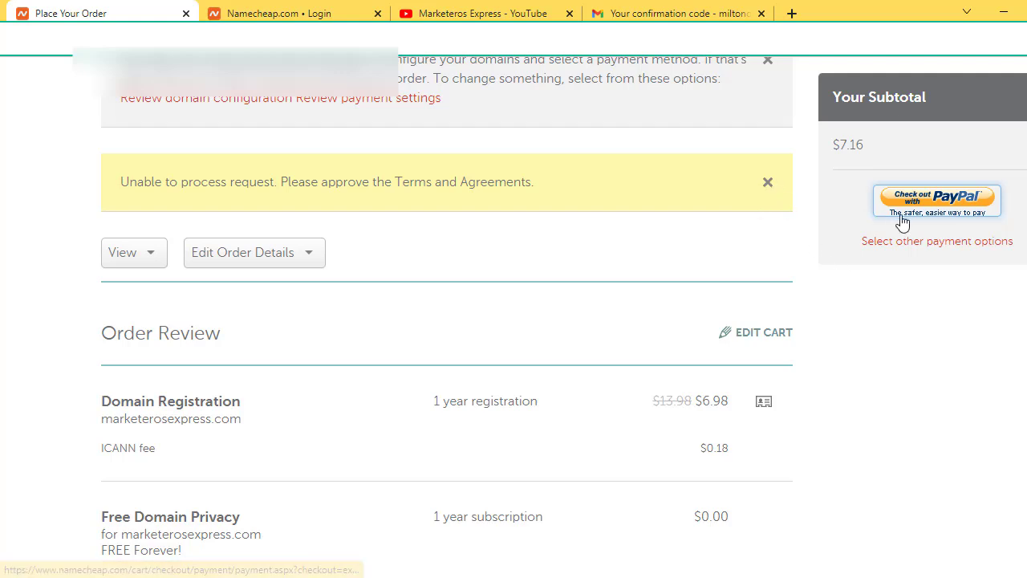
Step: Revisit payment options, try Secure Card Payment, then keep PayPal and return to the $7.16 order
left_click(935, 248)
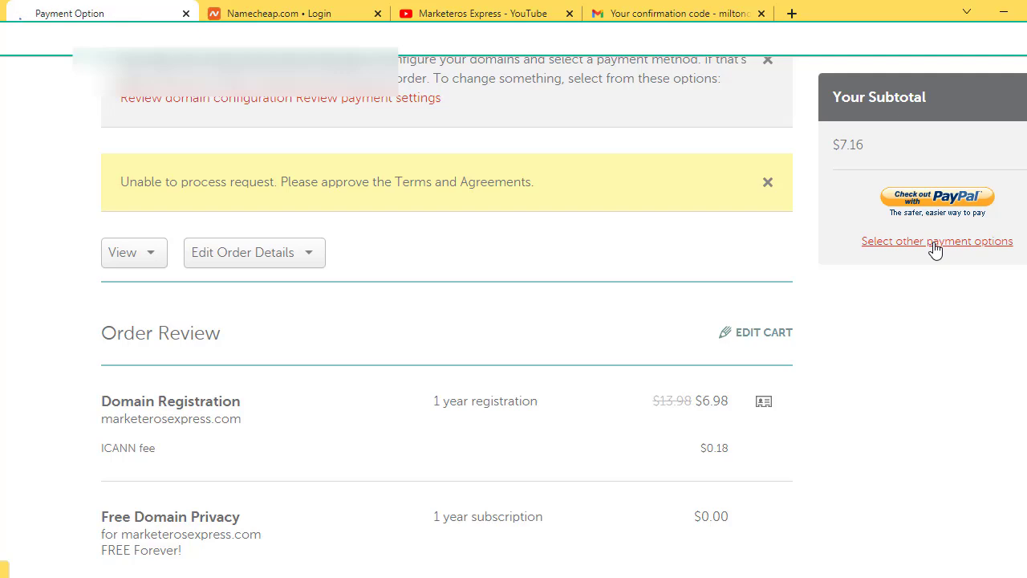
scroll(961, 365, "down", 1)
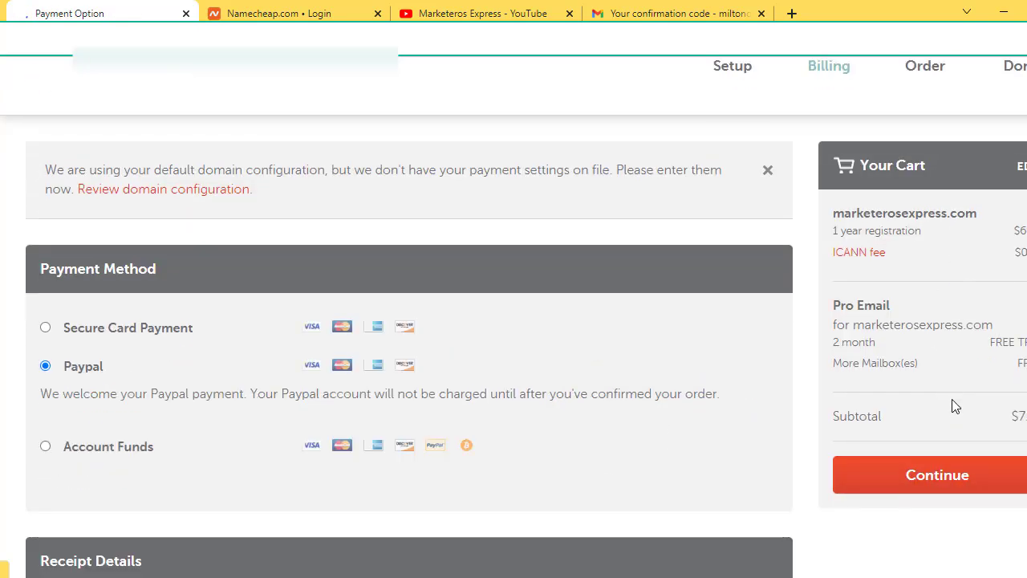
scroll(952, 405, "down", 1)
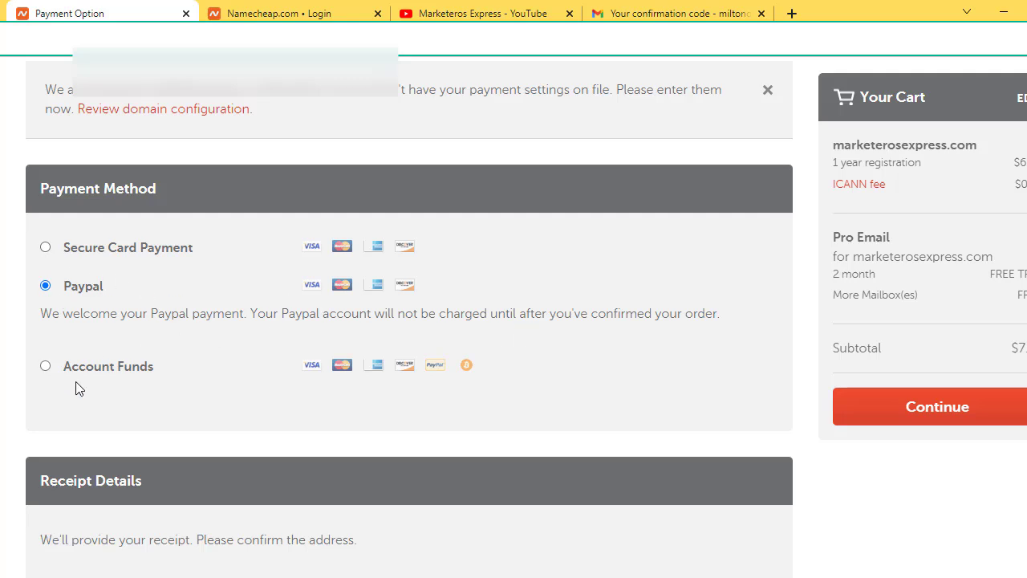
left_click(46, 248)
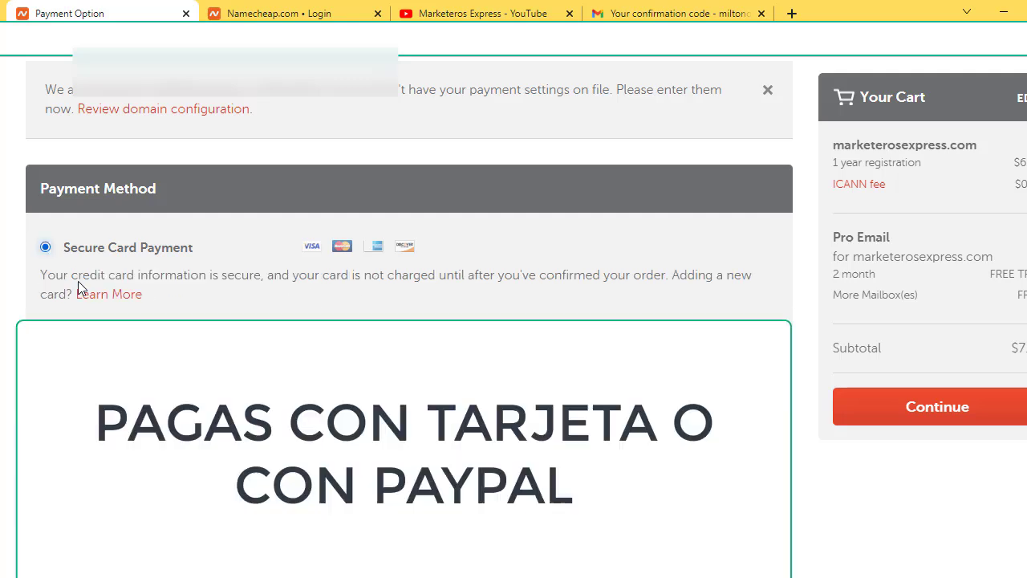
scroll(78, 281, "down", 1)
scroll(409, 201, "down", 2)
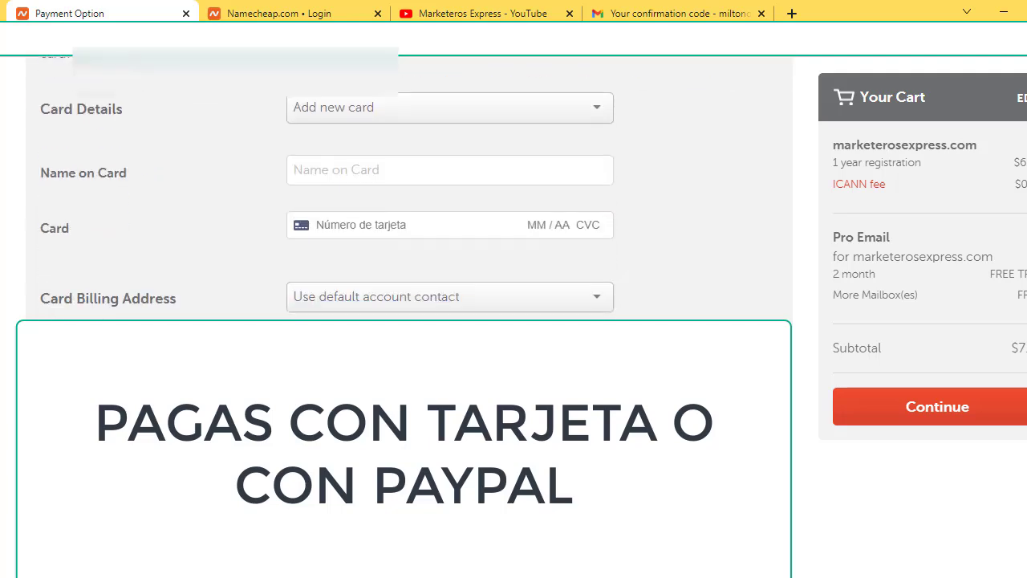
scroll(409, 200, "up", 3)
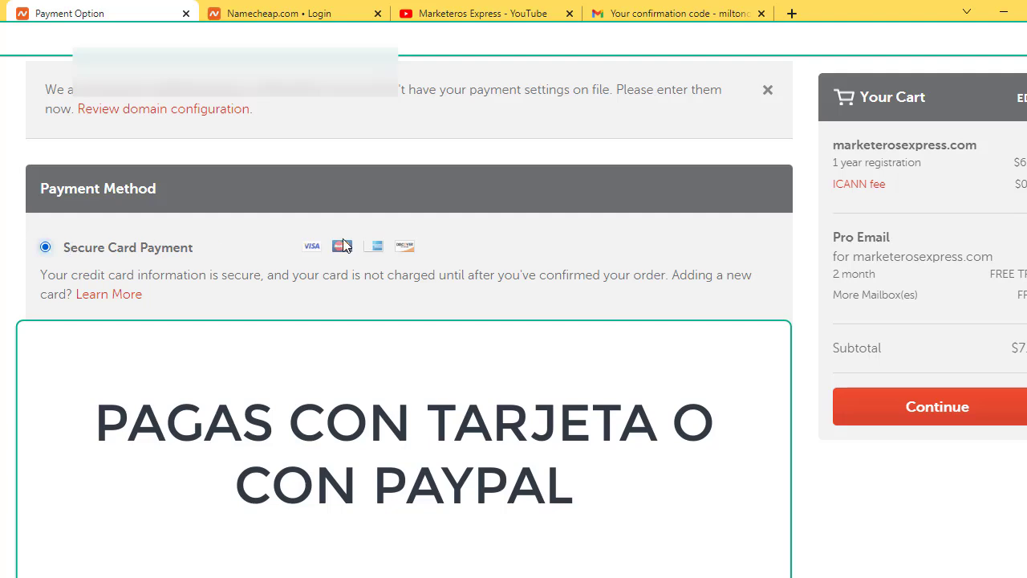
scroll(163, 252, "up", 2)
scroll(161, 256, "down", 6)
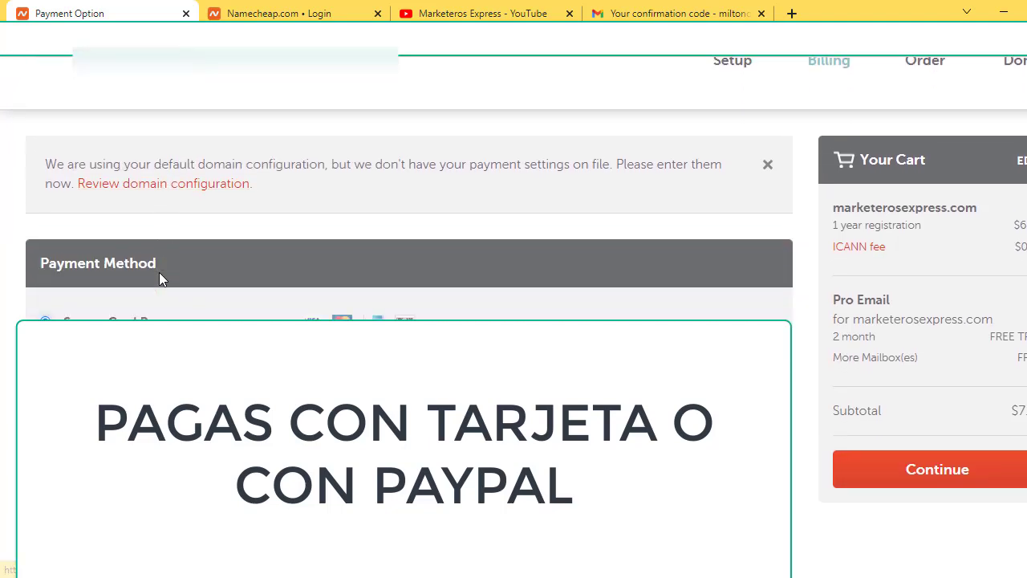
scroll(170, 302, "up", 3)
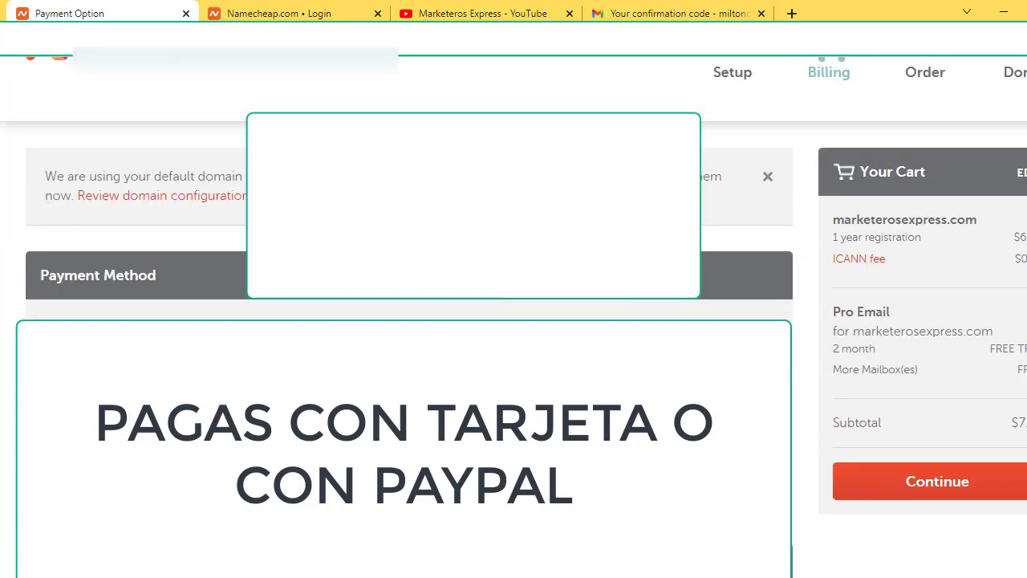
scroll(978, 463, "down", 1)
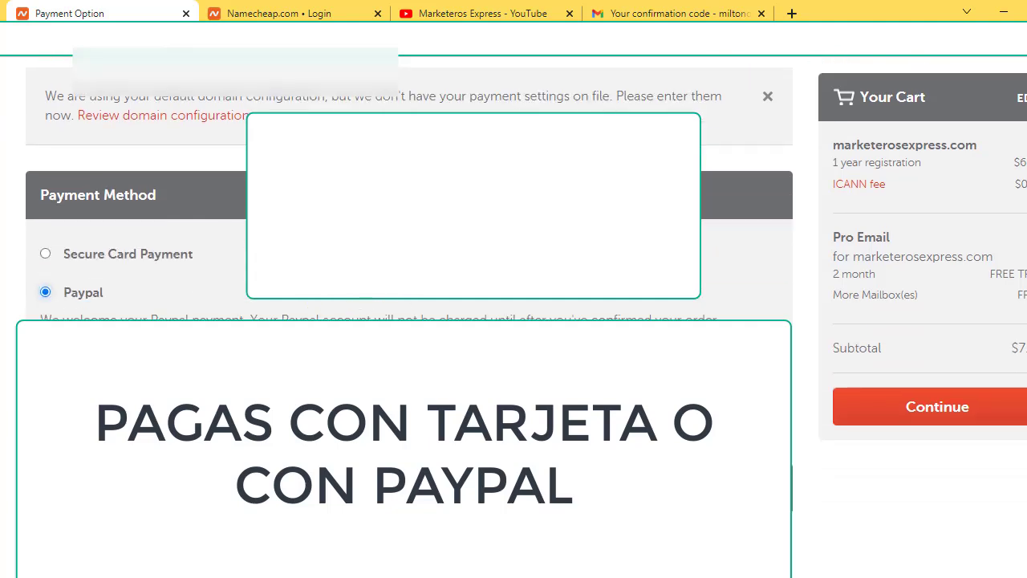
left_click(996, 416)
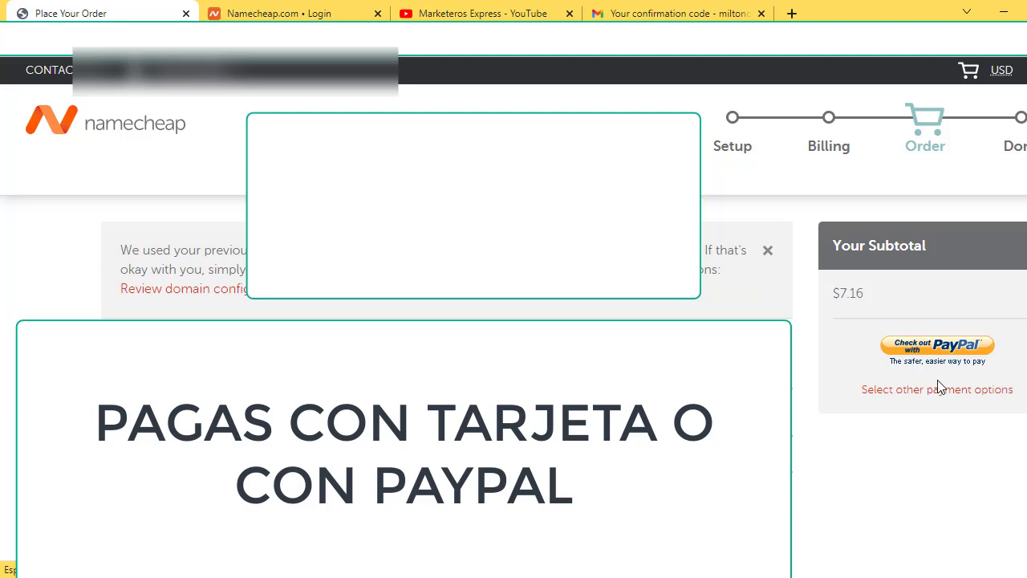
Step: Tick the Terms and Agreements checkbox and check out with PayPal to reach PayPal sign-in
left_click(970, 360)
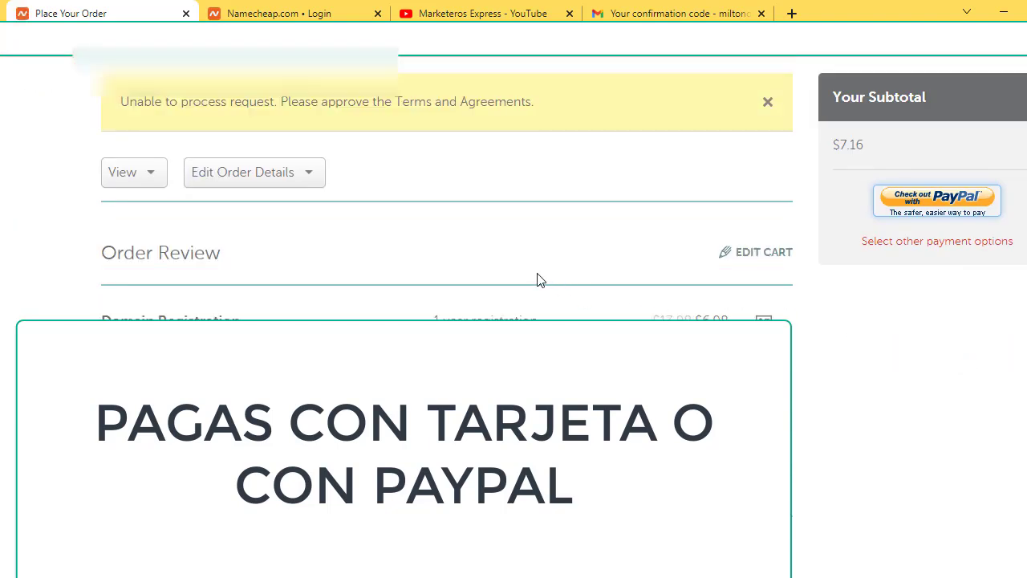
scroll(642, 192, "down", 2)
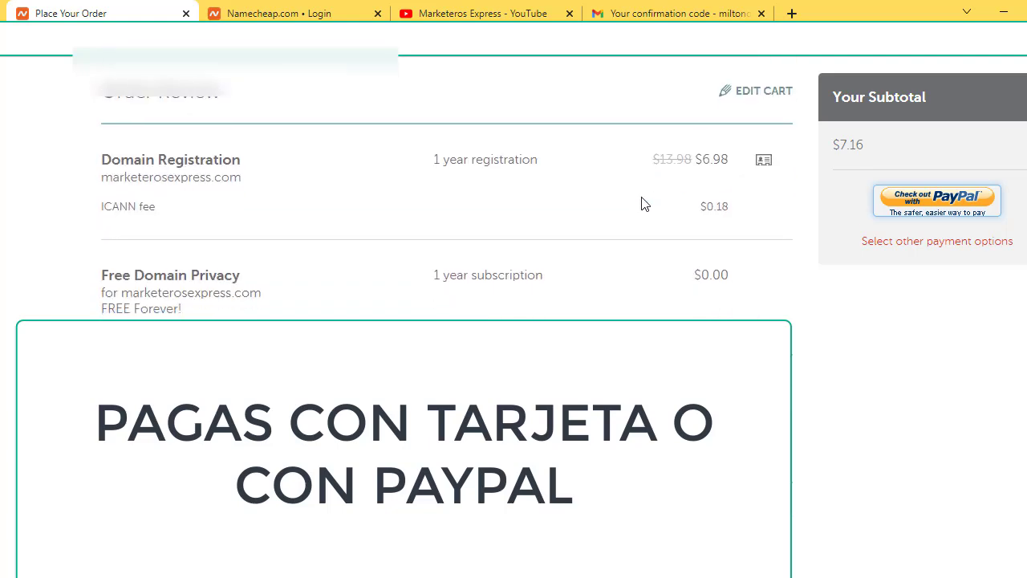
scroll(642, 202, "down", 10)
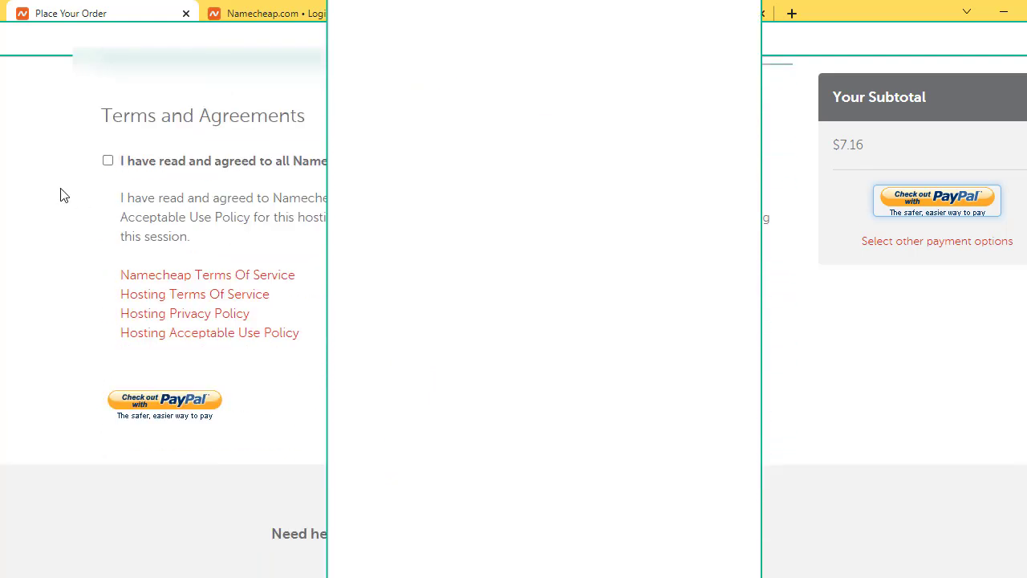
left_click(107, 160)
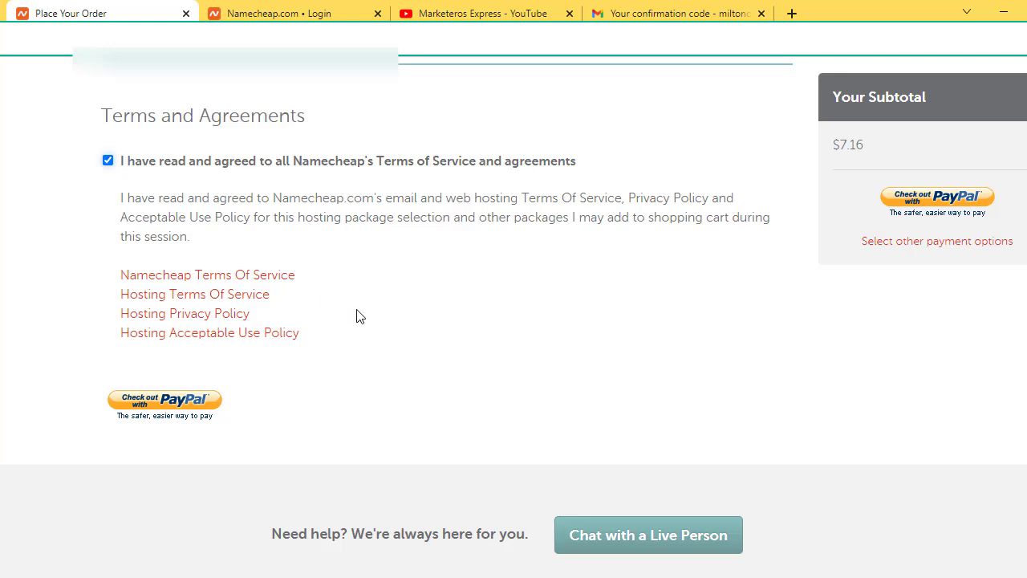
scroll(359, 316, "down", 1)
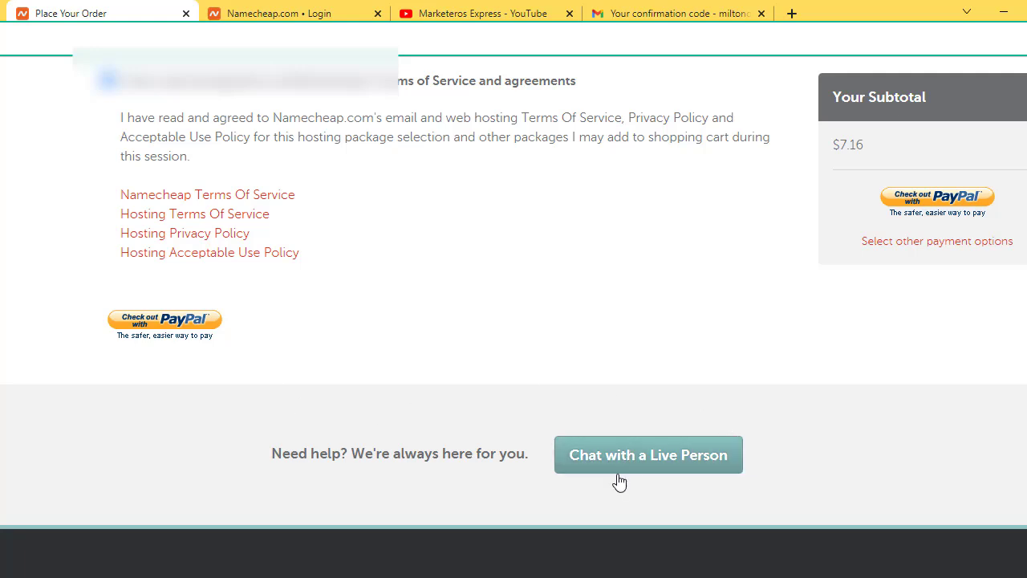
left_click(180, 322)
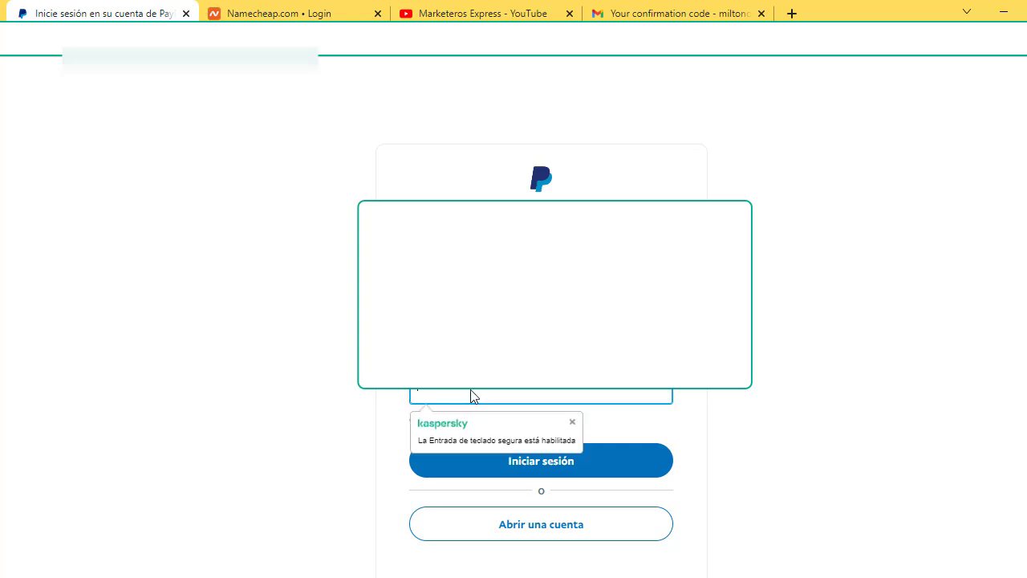
Step: Log in to PayPal and approve the $7.16 USD payment with Continuar y revisar pedido
key("Return")
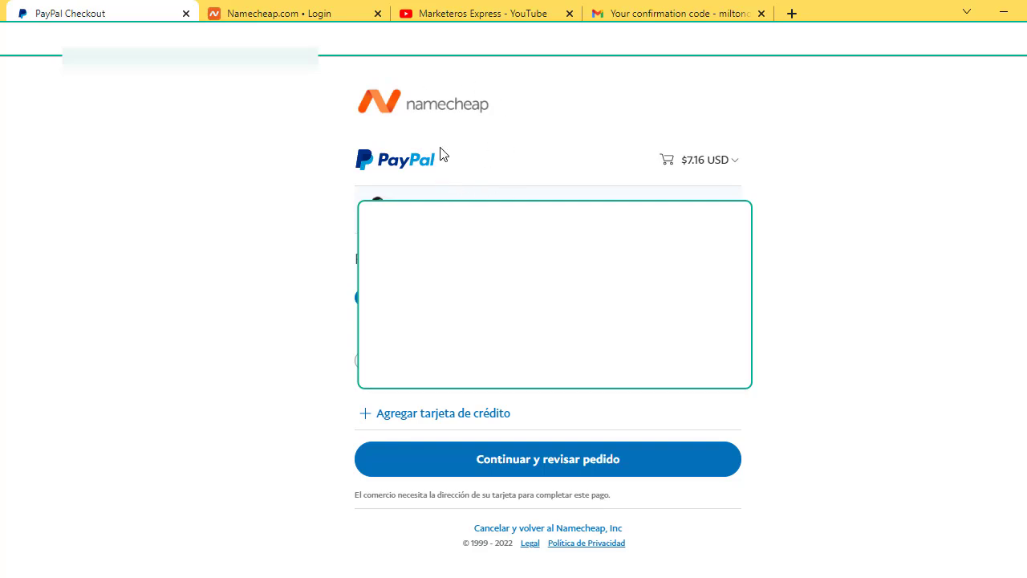
left_click(602, 459)
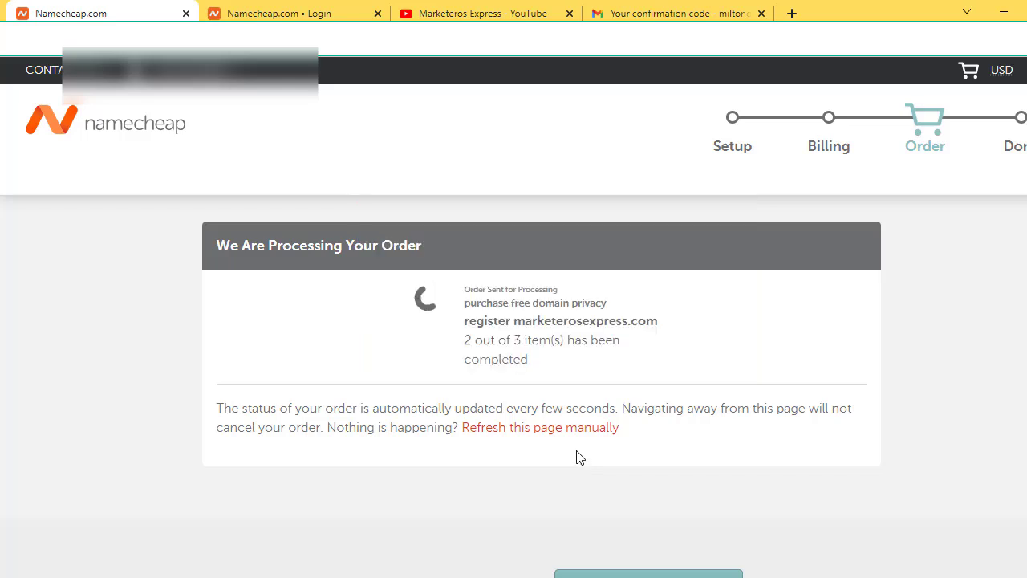
Step: Check the Thank you page's purchase summary for marketerosexpress.com, then go to the account Dashboard
scroll(580, 457, "down", 1)
scroll(580, 456, "up", 1)
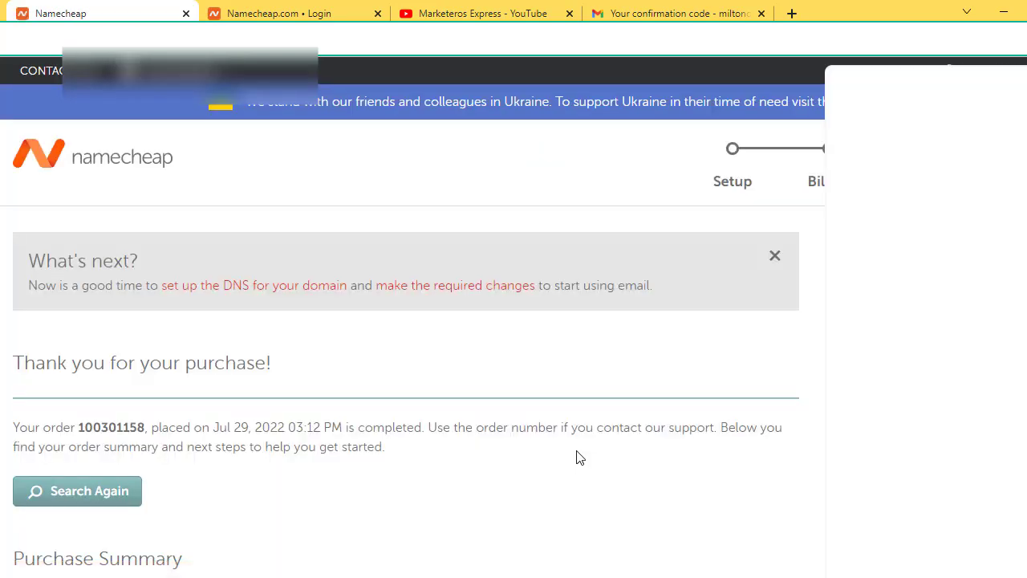
scroll(574, 426, "down", 6)
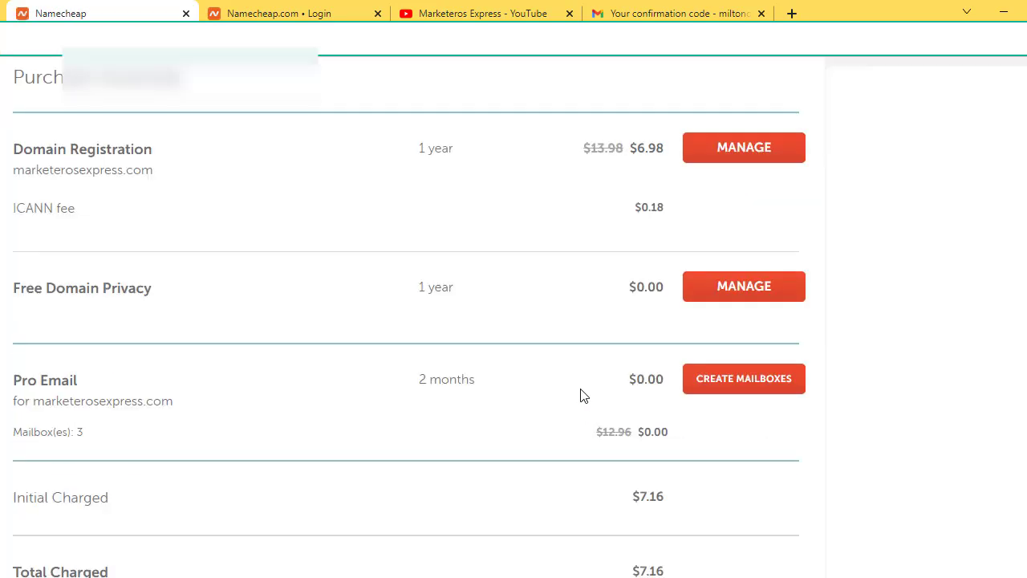
scroll(583, 396, "down", 2)
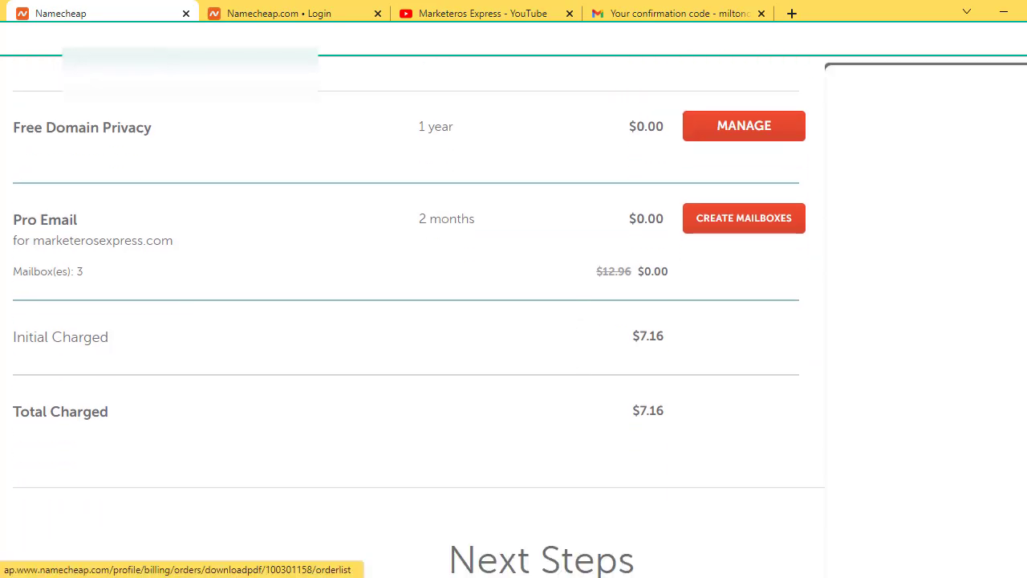
scroll(603, 390, "up", 8)
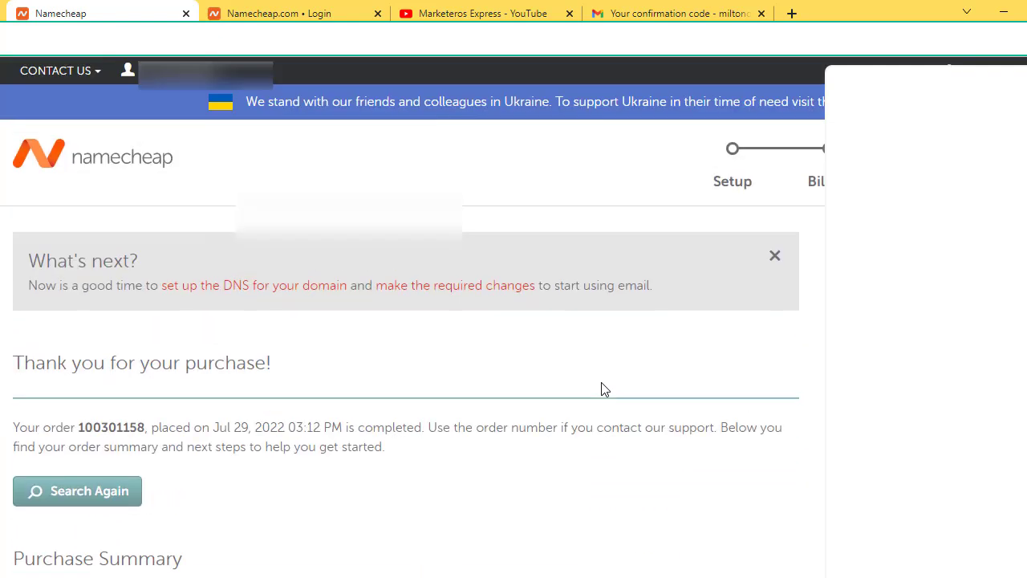
mouse_move(173, 76)
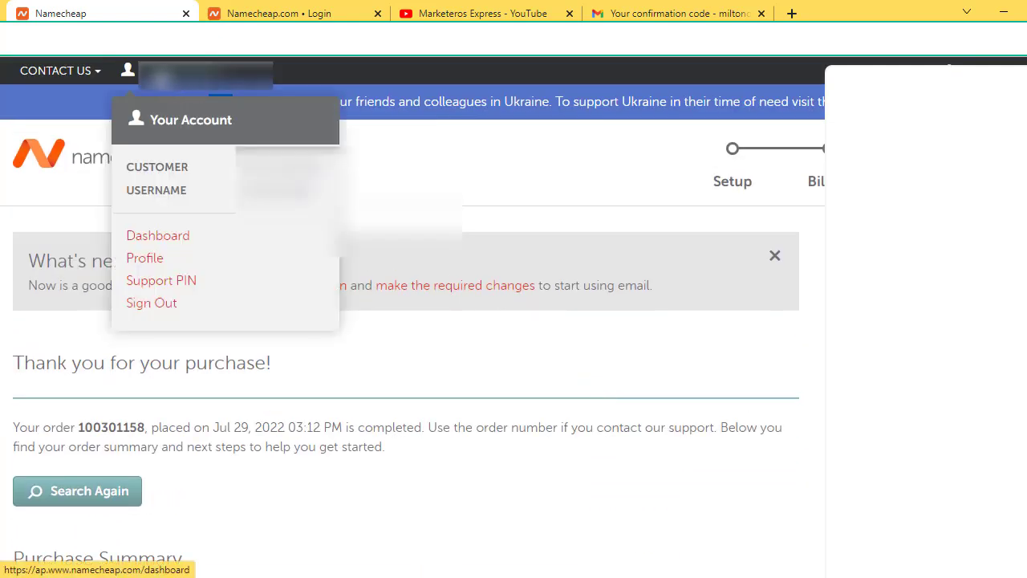
left_click(168, 238)
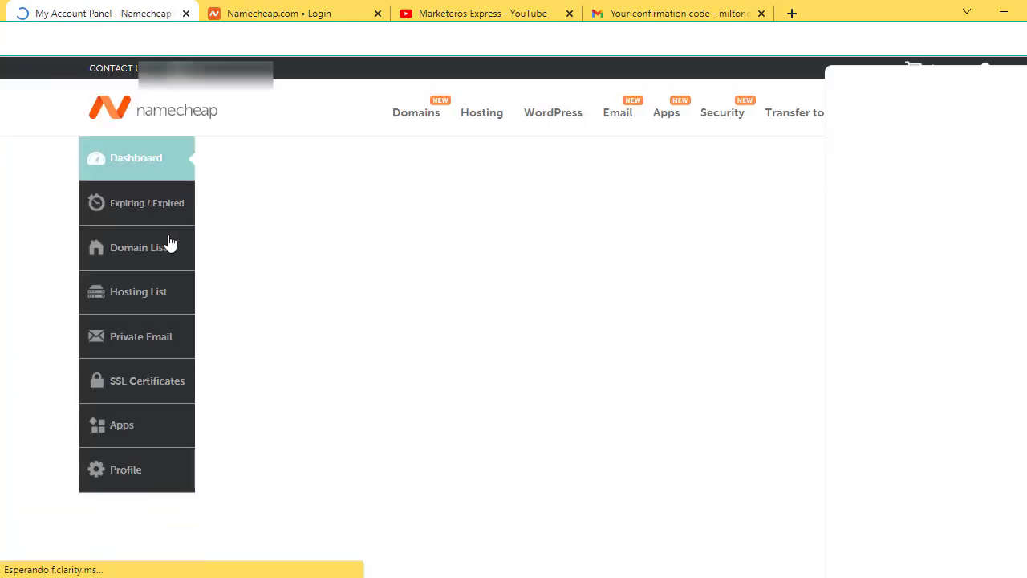
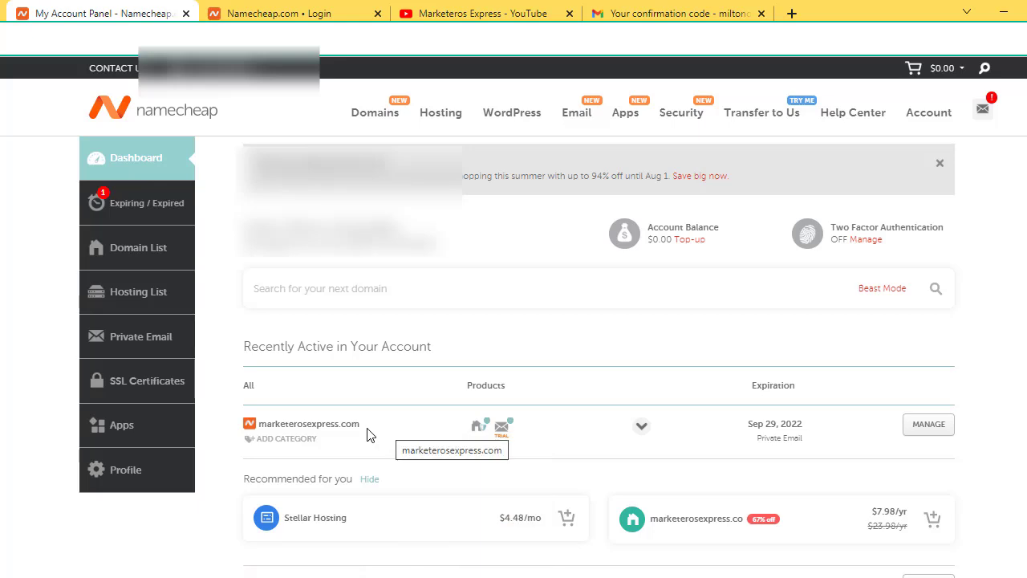
Step: Copy marketerosexpress.com from Namecheap's Recently Active list and bring up the Facebook page window
left_click_drag(365, 430, 258, 428)
right_click(316, 426)
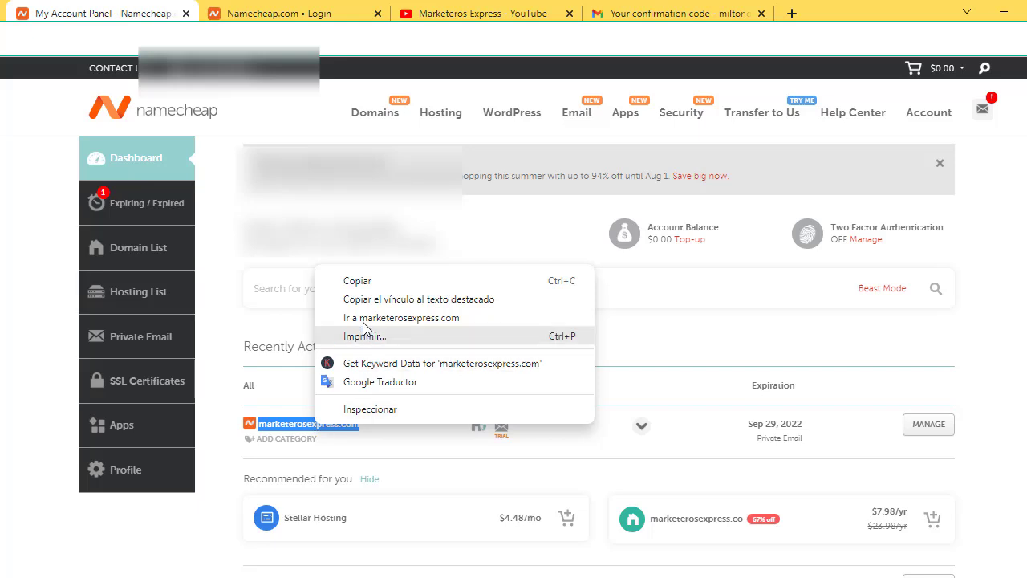
left_click(364, 281)
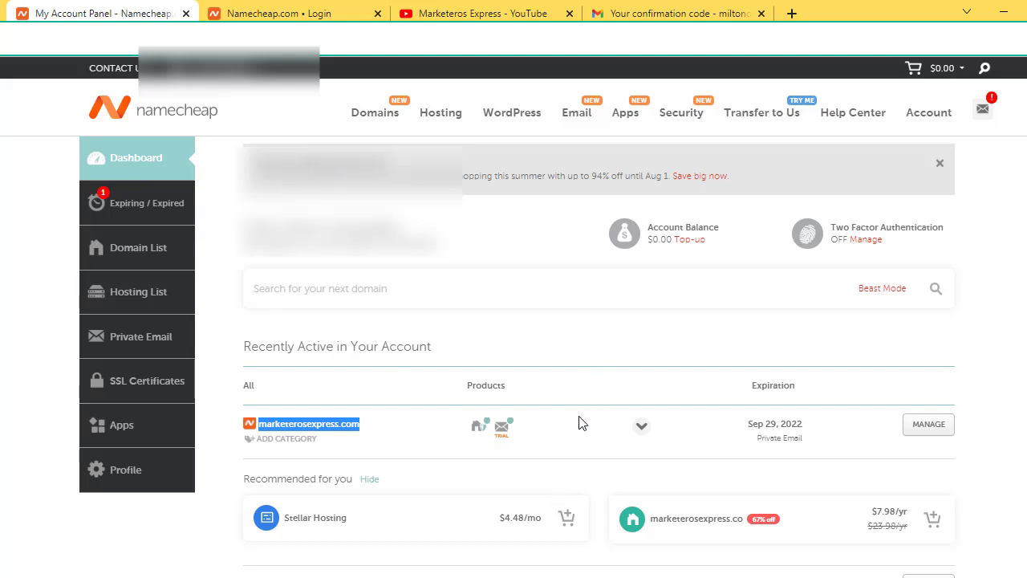
mouse_move(494, 575)
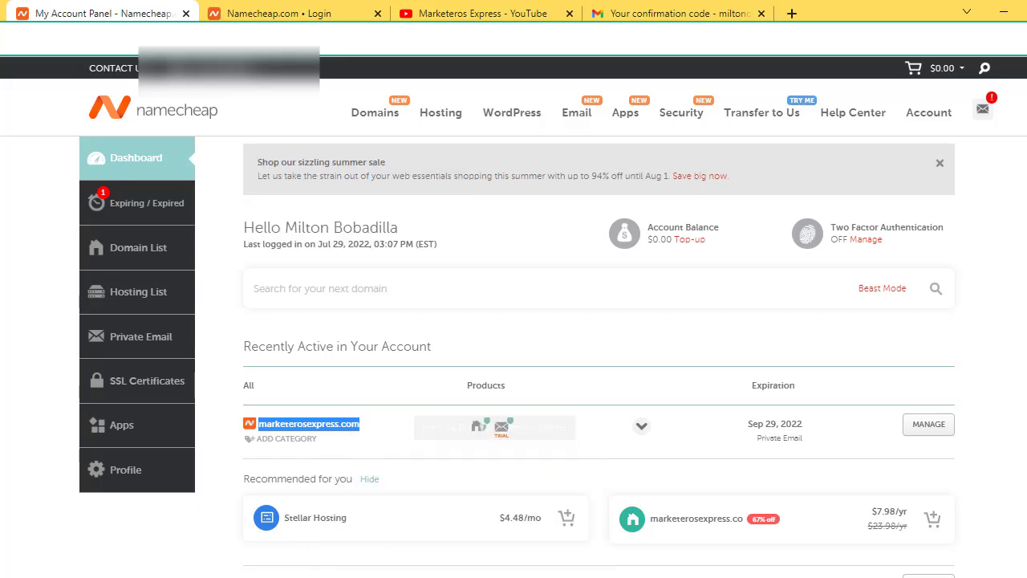
left_click(494, 575)
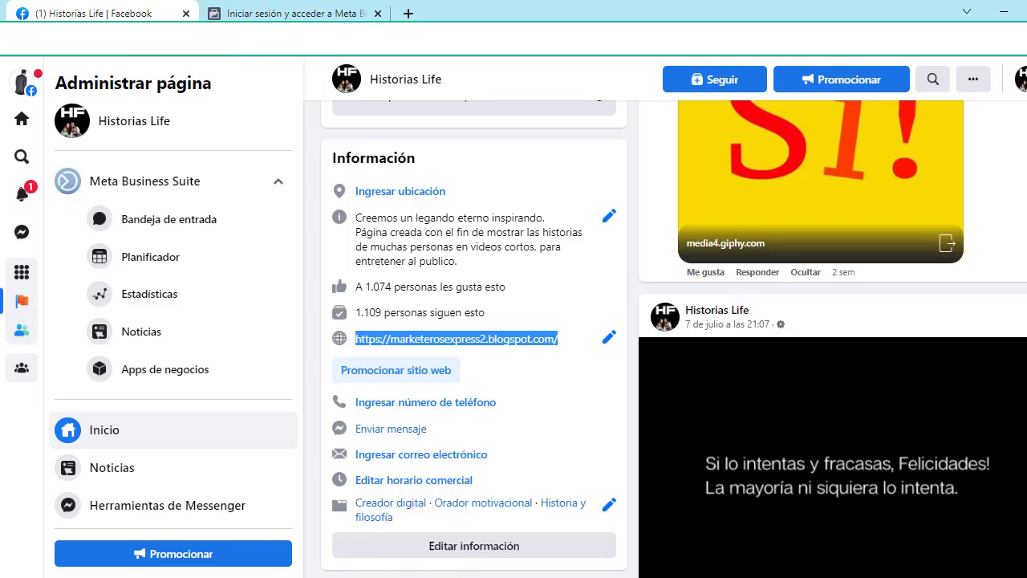
Step: Return to Blogger's settings, closing the empty custom domain dialog and reloading the page
key("alt+Tab")
left_click(494, 13)
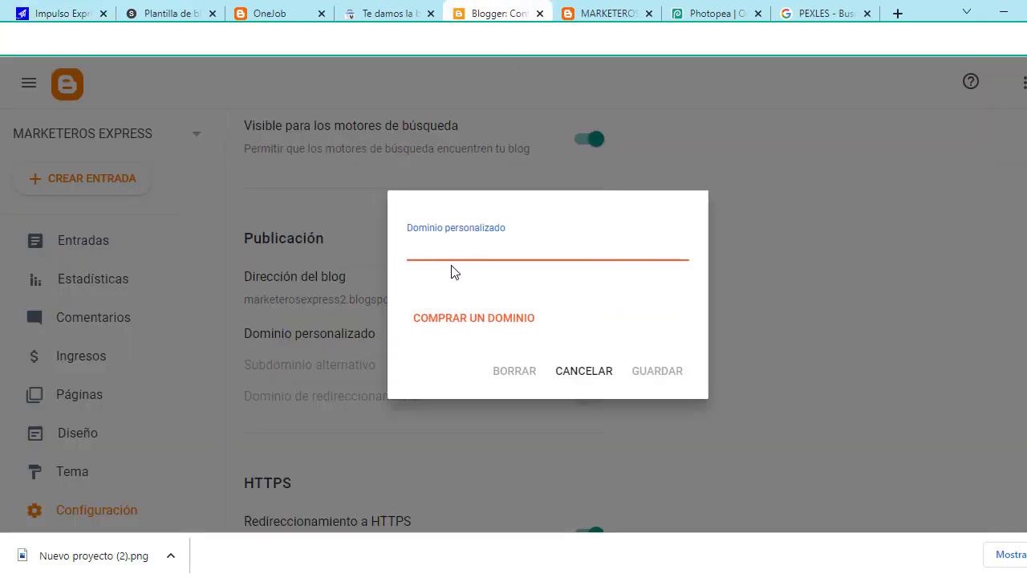
left_click(584, 372)
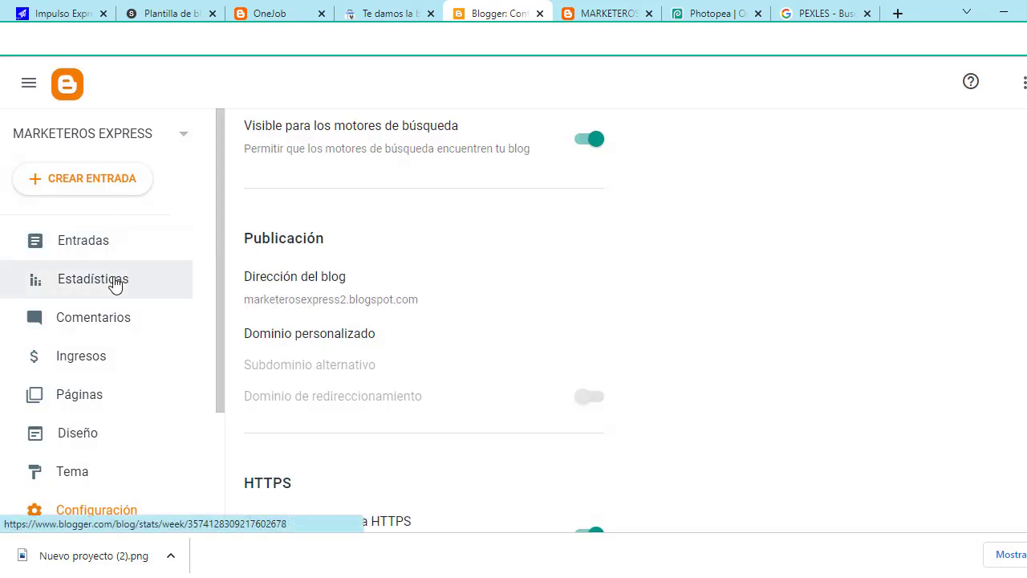
left_click(126, 520)
scroll(142, 475, "down", 1)
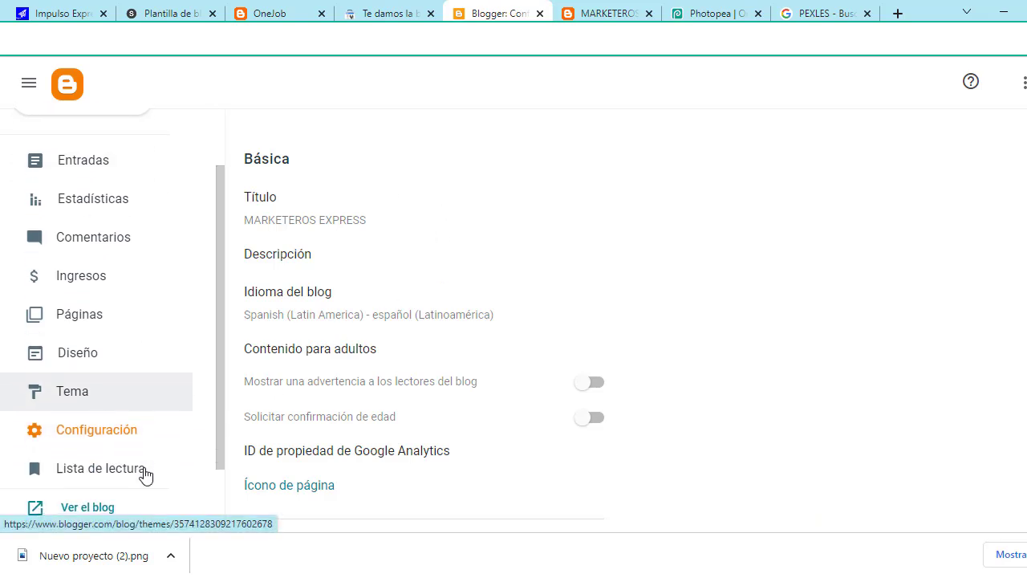
scroll(441, 240, "down", 6)
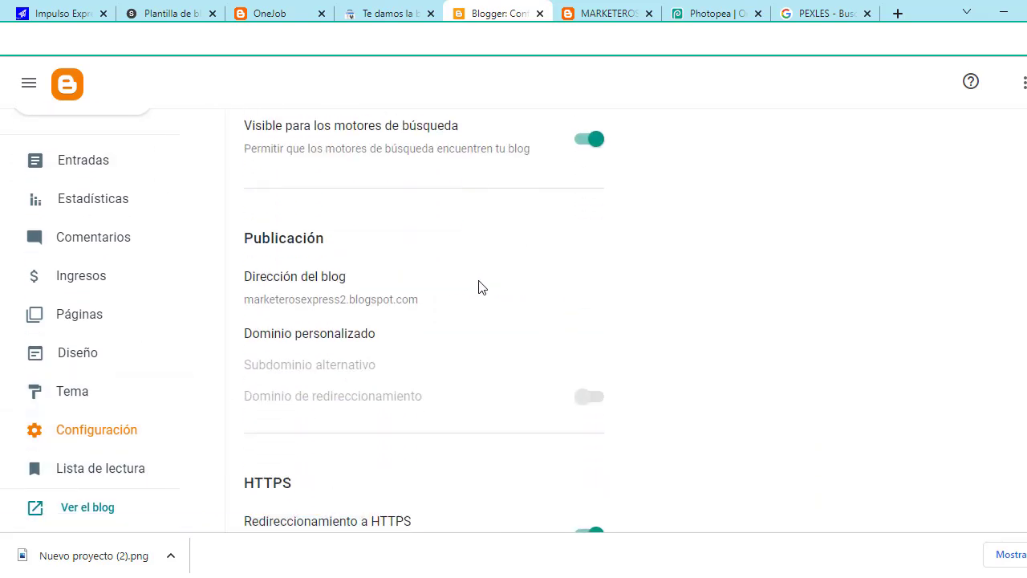
left_click(357, 340)
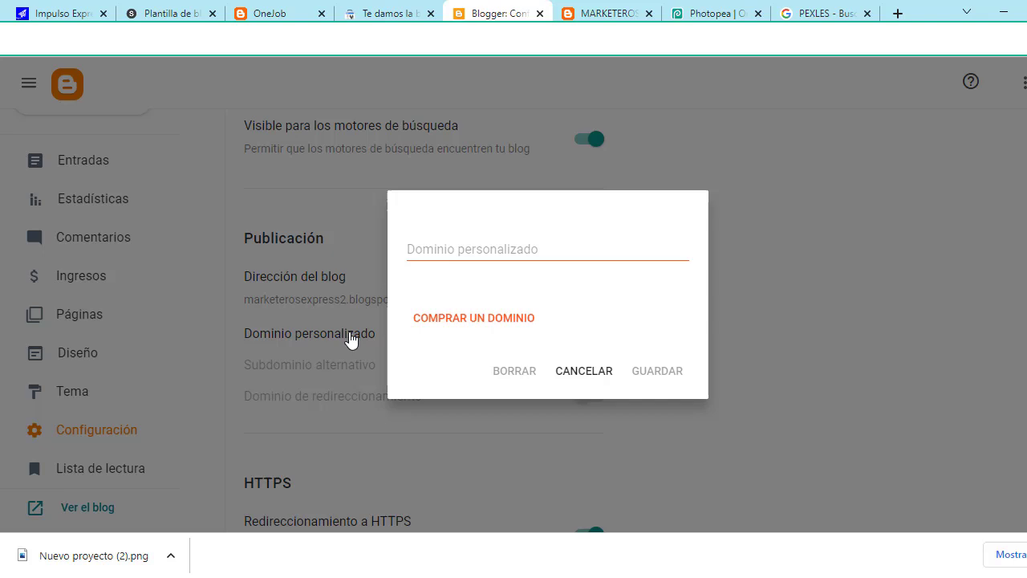
left_click(480, 247)
key("ctrl+v")
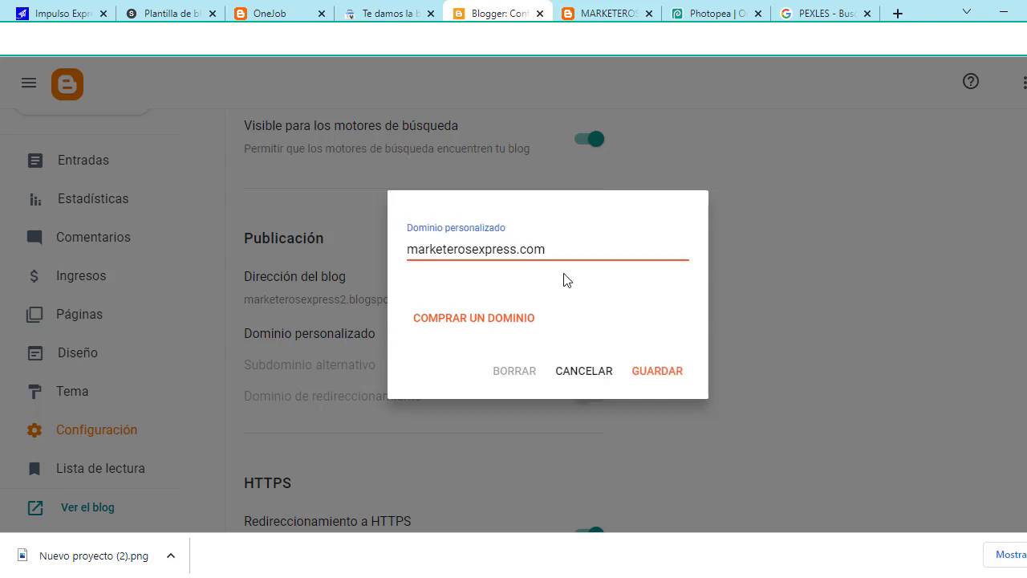
left_click(664, 372)
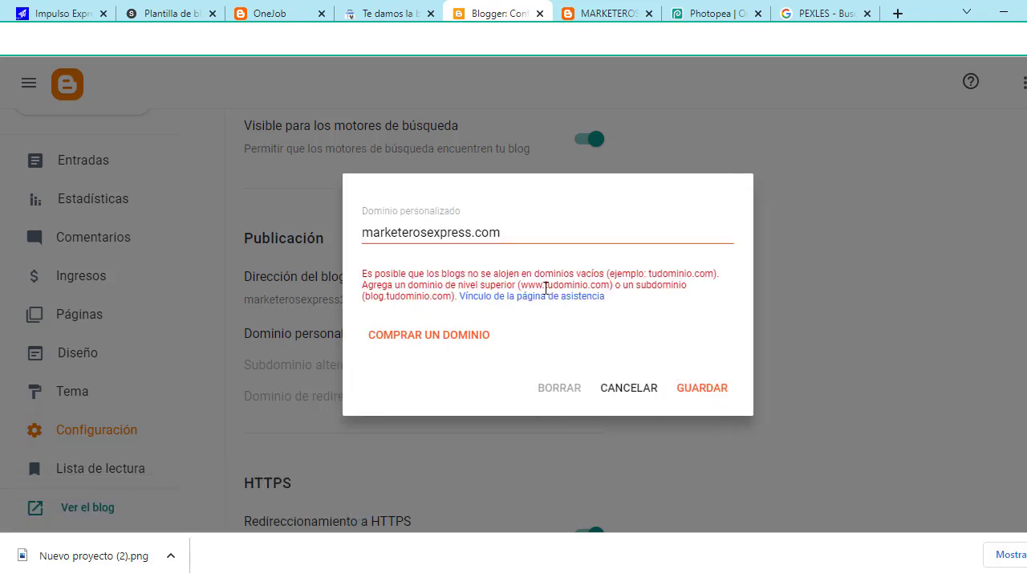
left_click(364, 234)
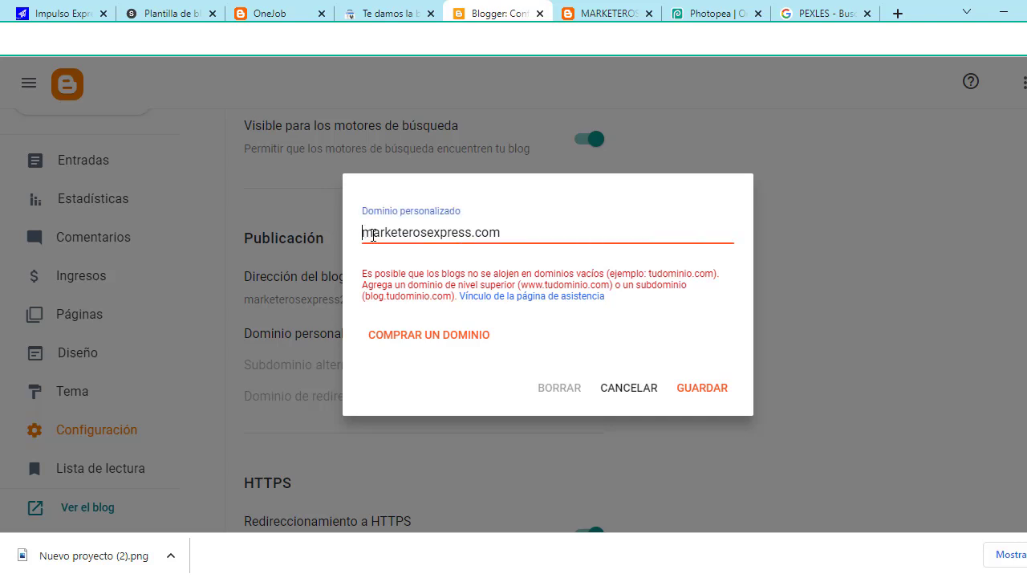
type("www")
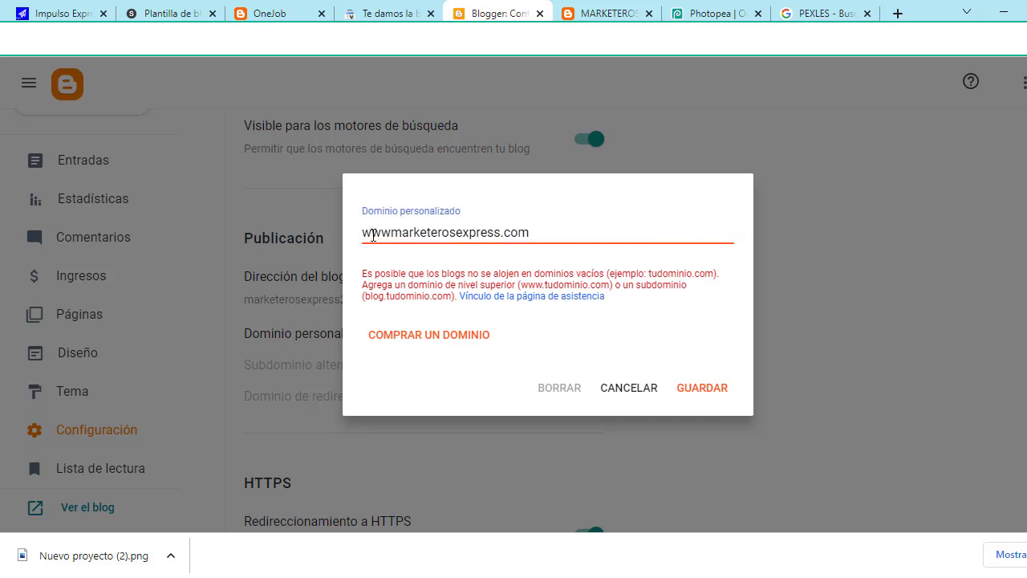
type(".")
left_click(673, 218)
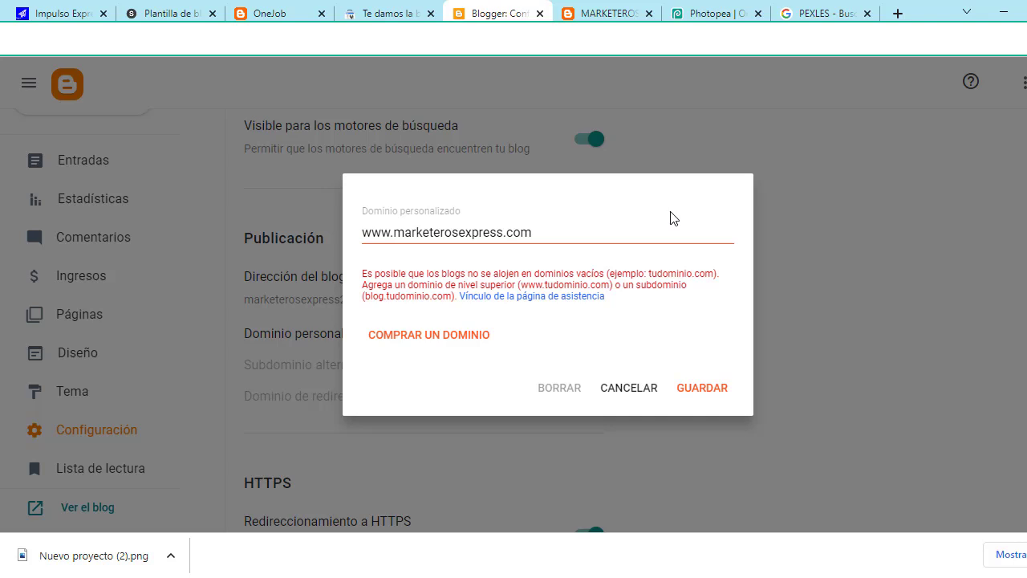
left_click(704, 389)
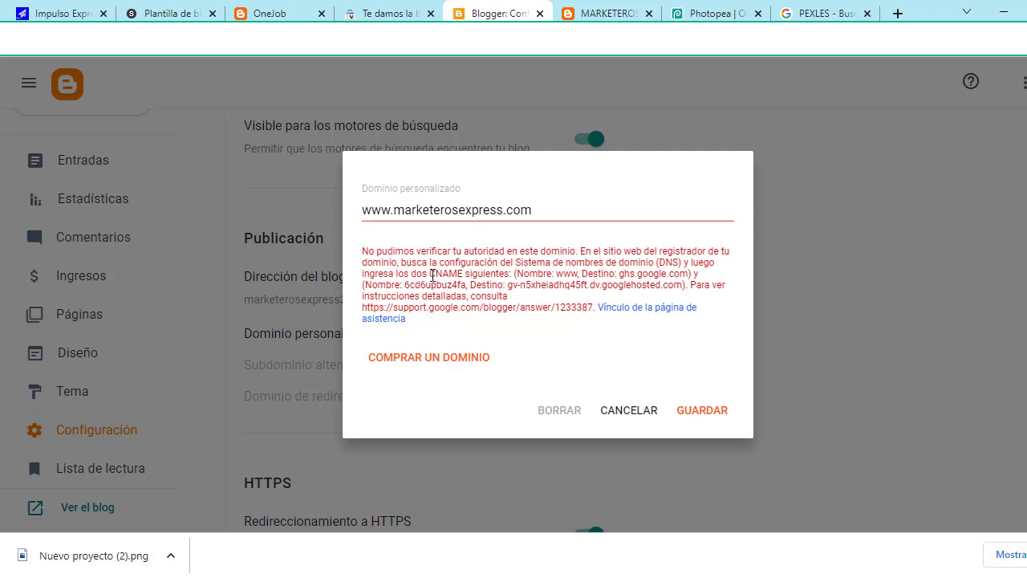
Step: Copy the host name www from Blogger's CNAME error text and go back to Namecheap
left_click_drag(431, 274, 682, 288)
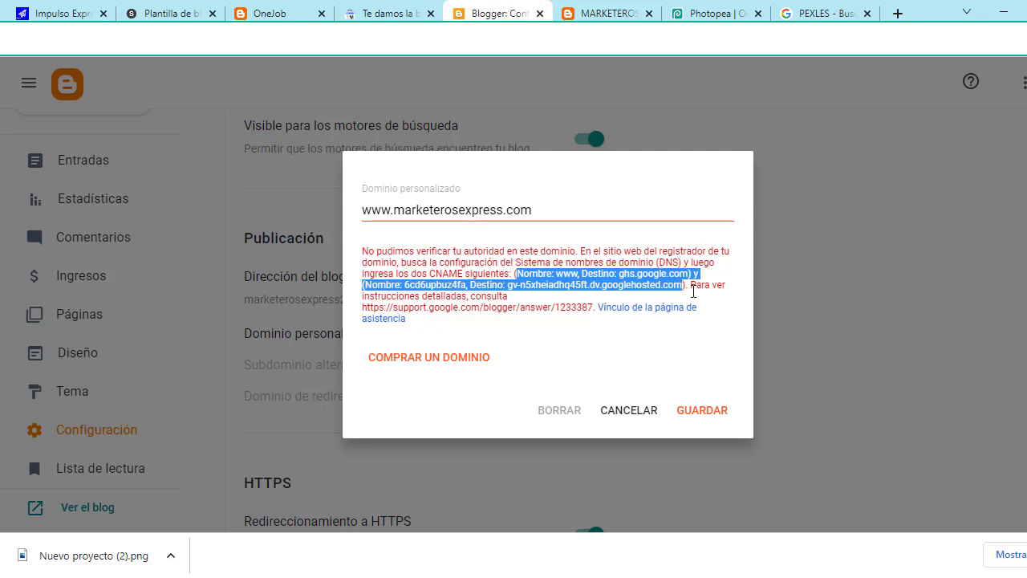
left_click(715, 303)
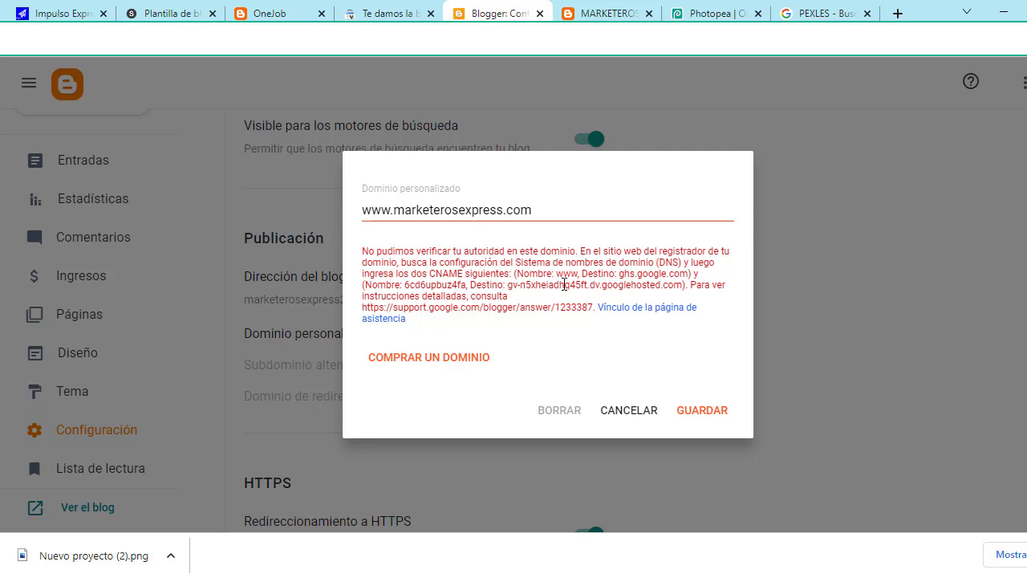
left_click_drag(556, 273, 579, 274)
right_click(568, 271)
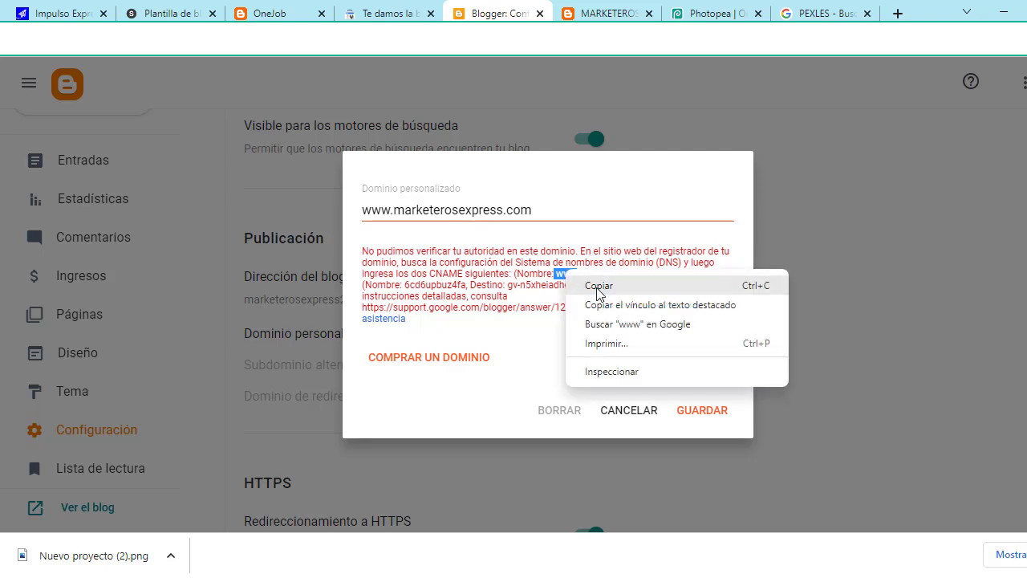
left_click(598, 286)
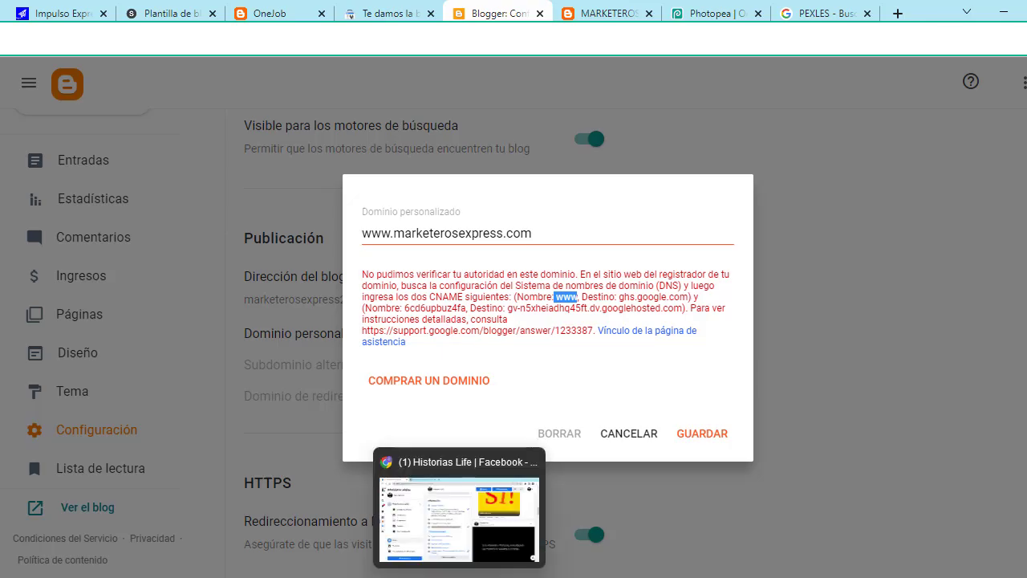
left_click(458, 509)
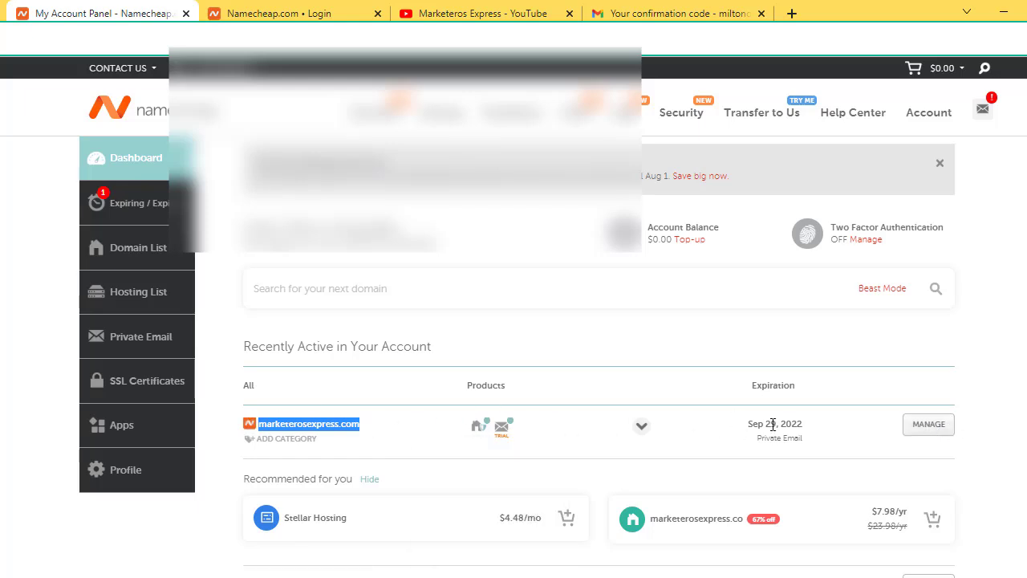
Step: Open Advanced DNS for marketerosexpress.com, showing the www CNAME and @ URL redirect records
left_click(929, 427)
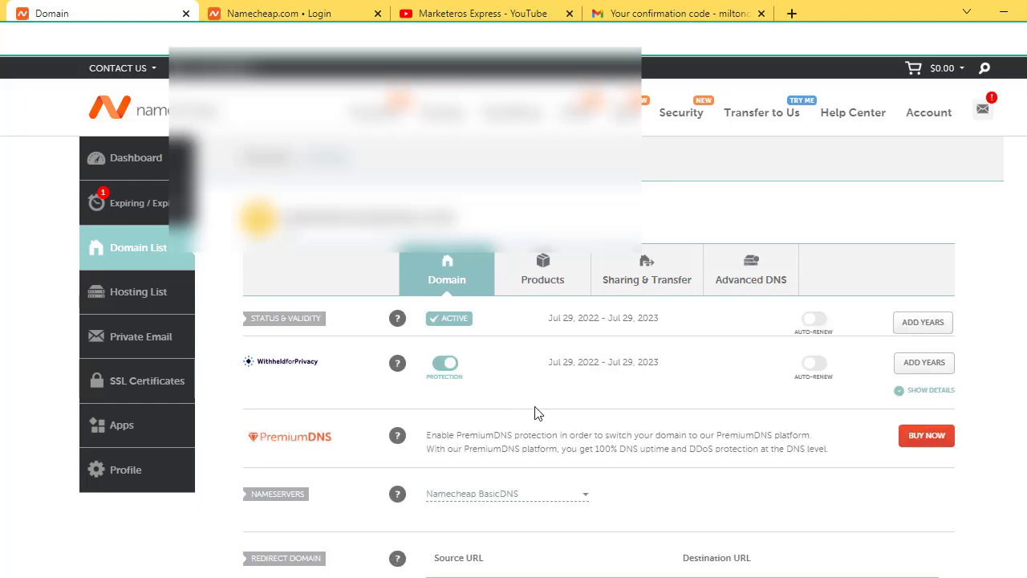
left_click(758, 286)
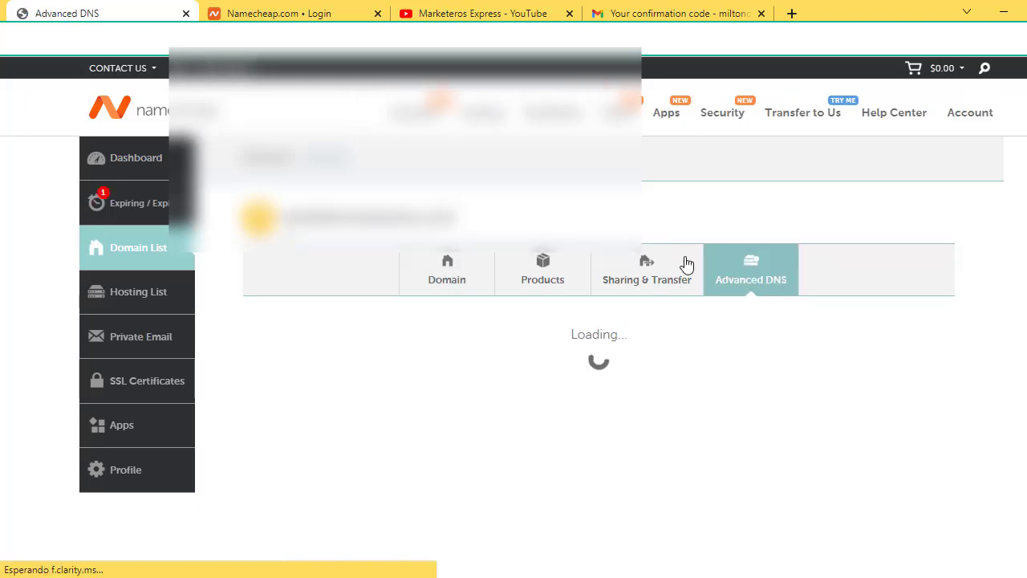
right_click(782, 205)
left_click(584, 386)
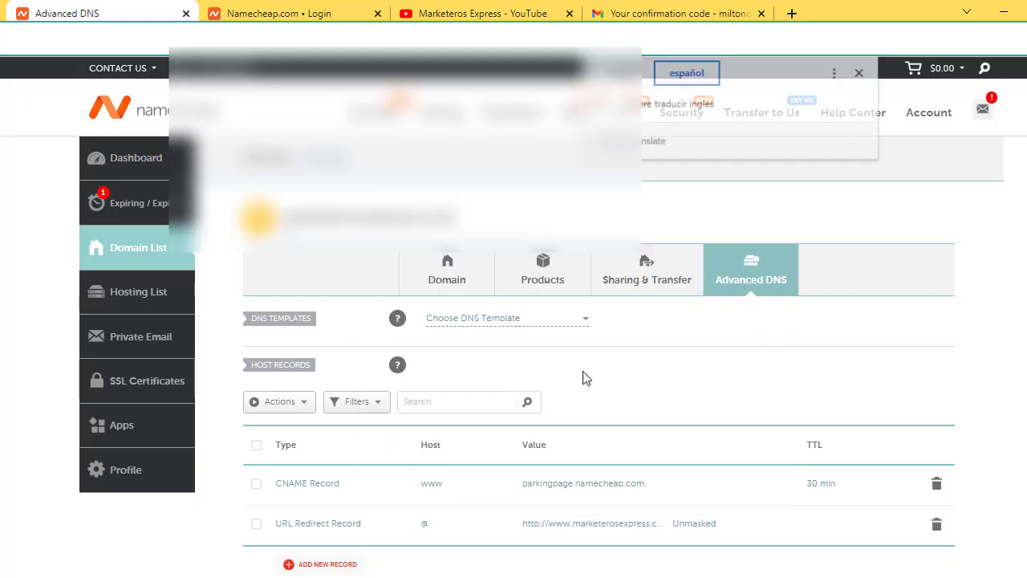
scroll(821, 327, "down", 1)
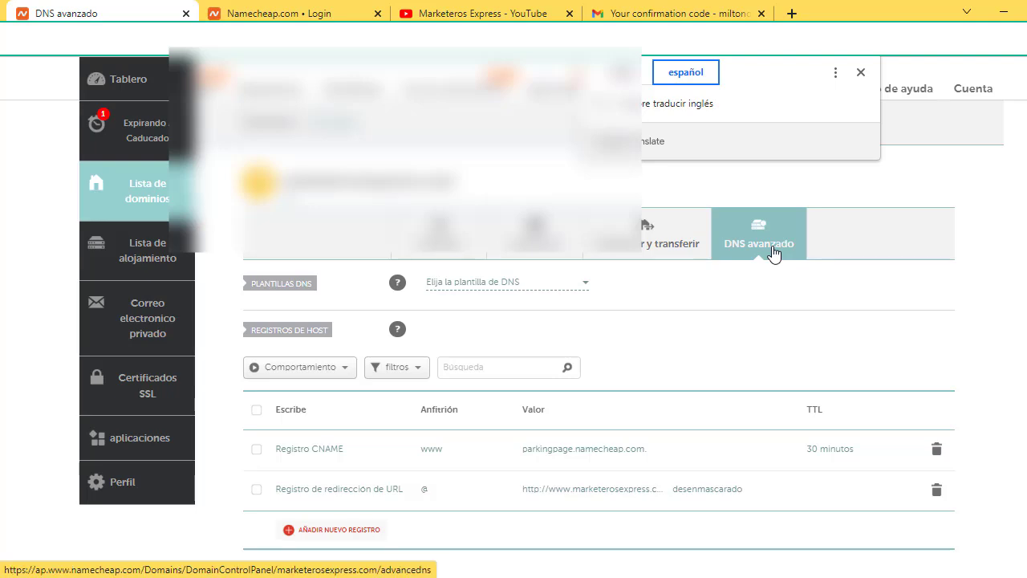
scroll(774, 254, "up", 1)
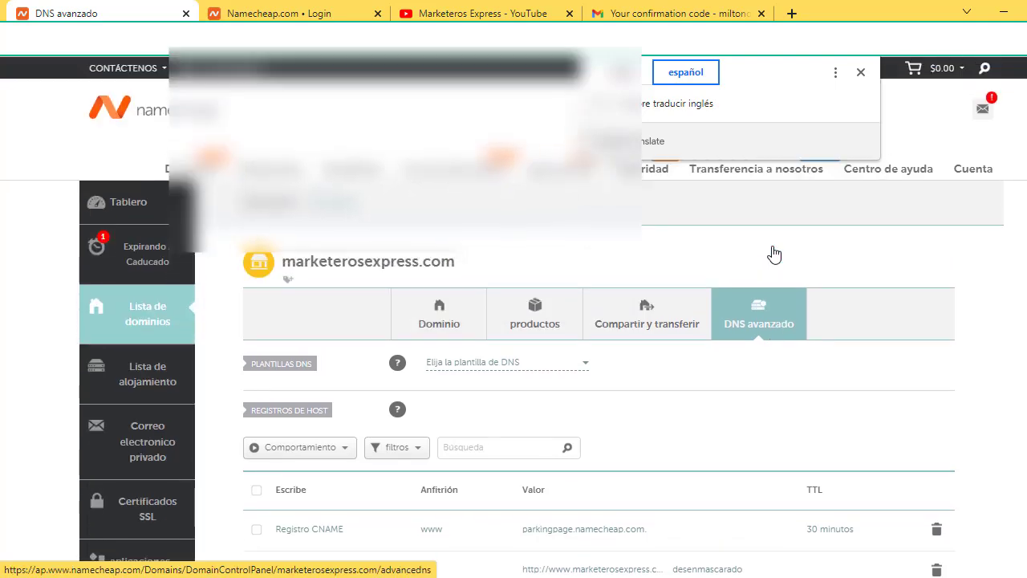
scroll(775, 255, "down", 1)
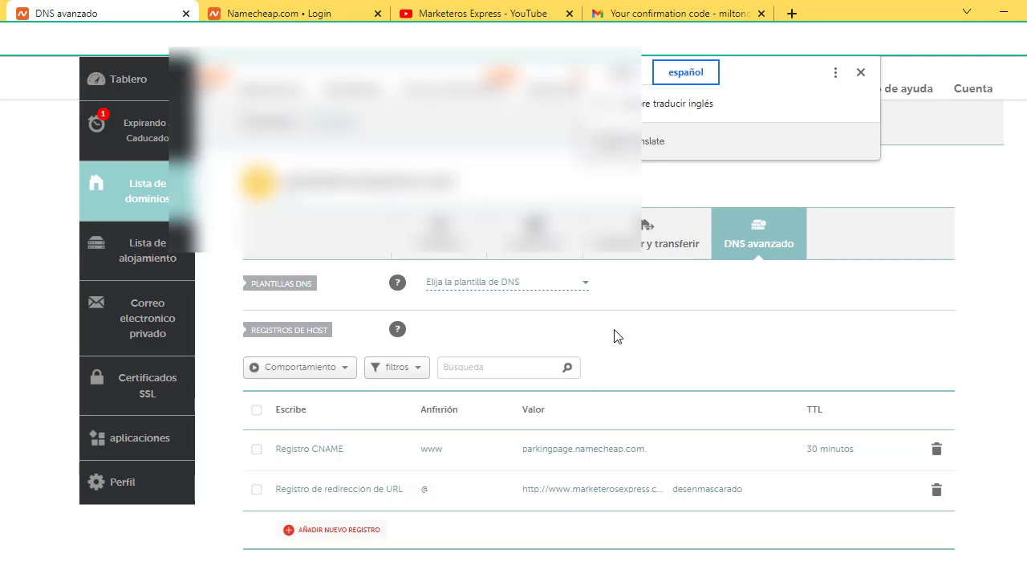
left_click(138, 181)
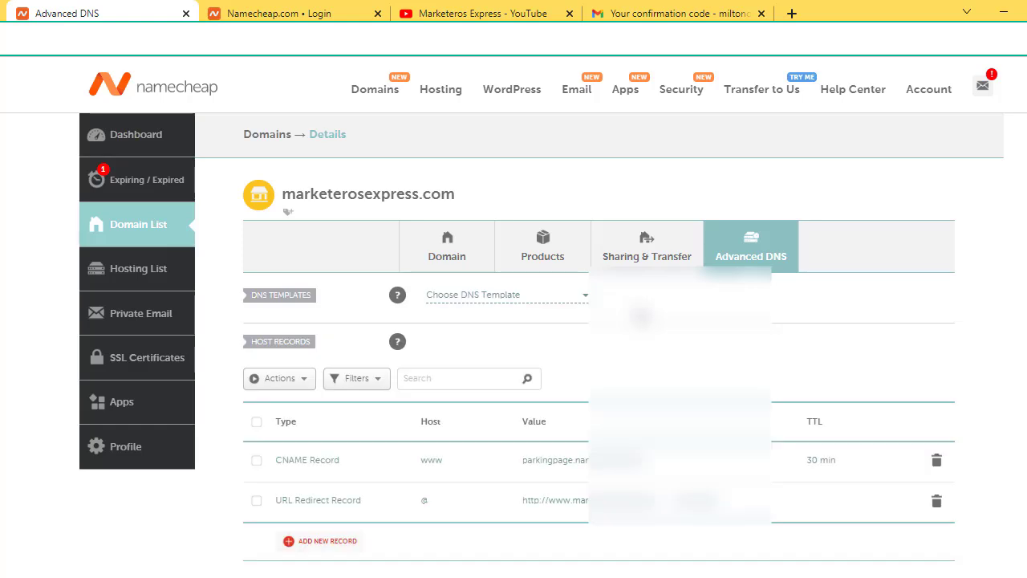
scroll(562, 361, "down", 1)
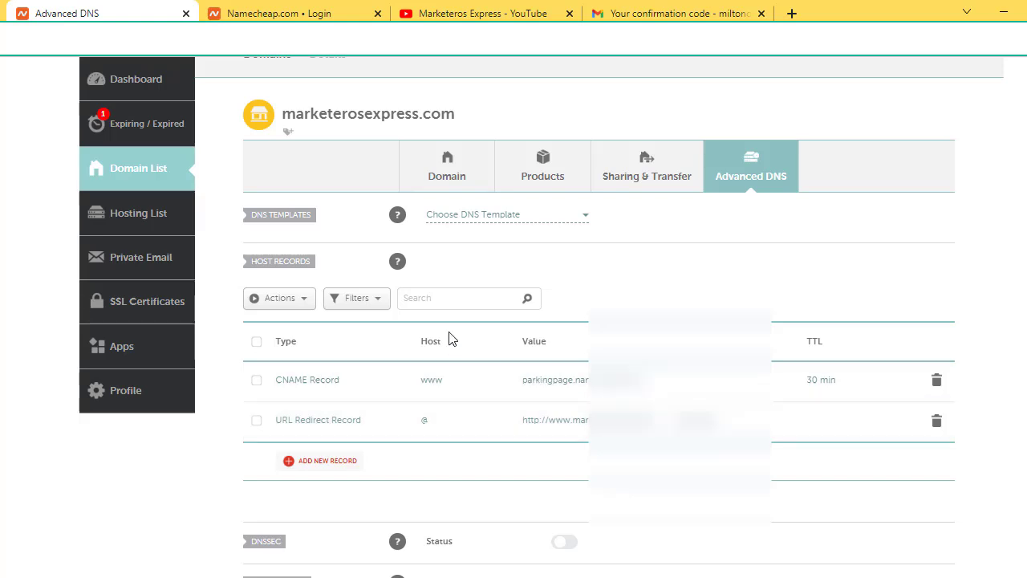
Step: Filter the host records to CNAME type, leaving only www pointing to parkingpage.namecheap.com
left_click(356, 297)
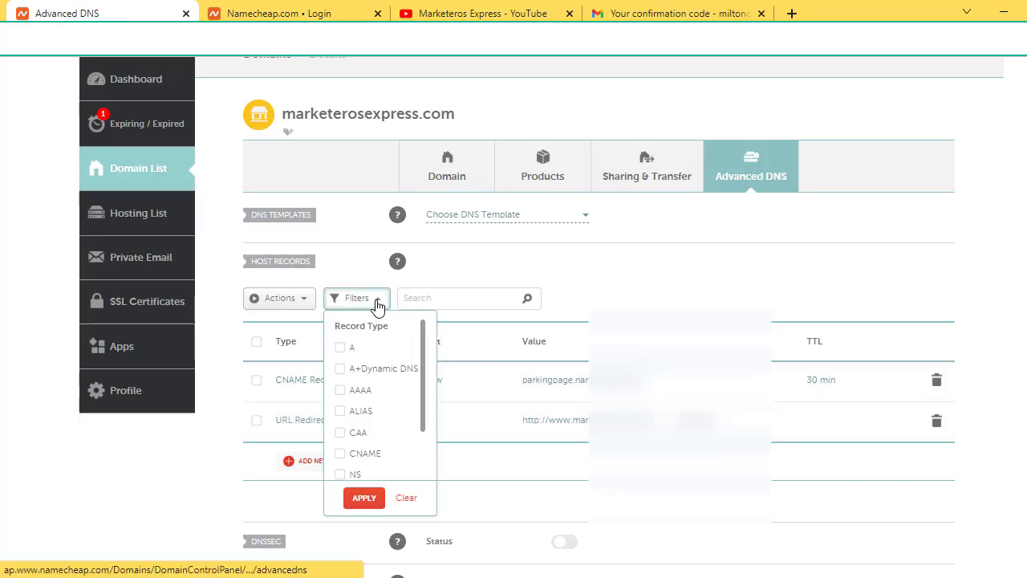
scroll(384, 337, "down", 2)
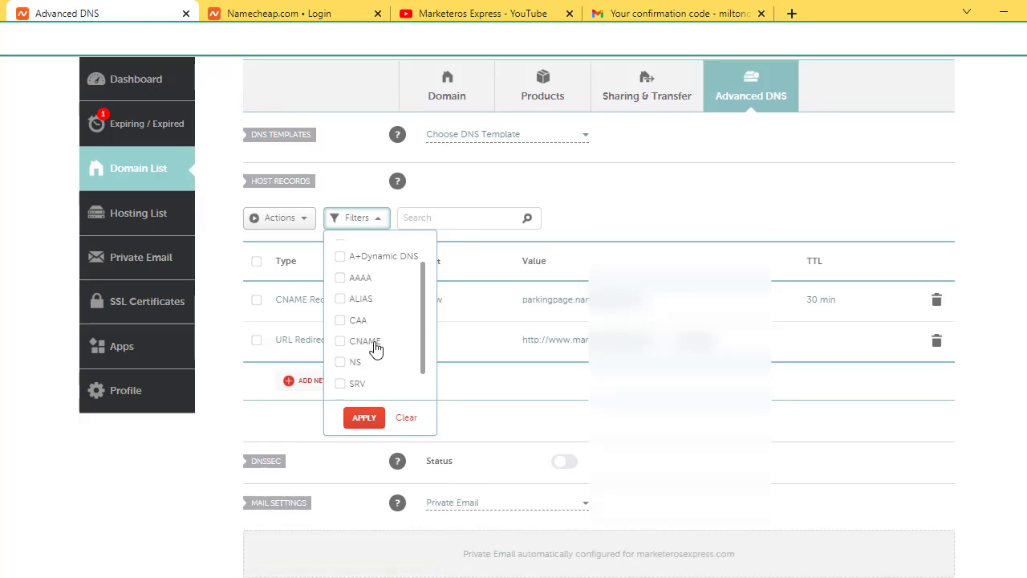
left_click(365, 420)
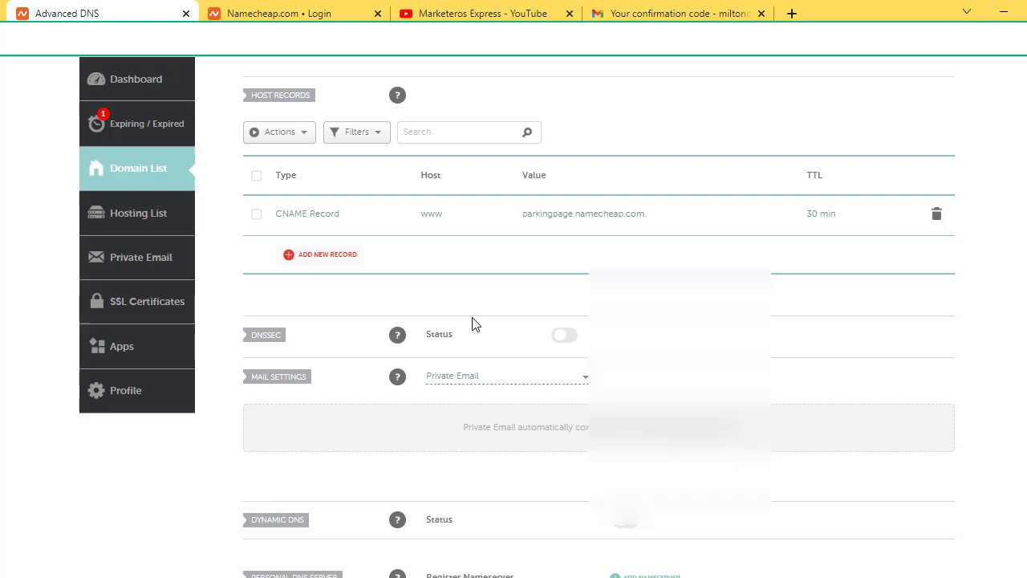
scroll(473, 323, "up", 2)
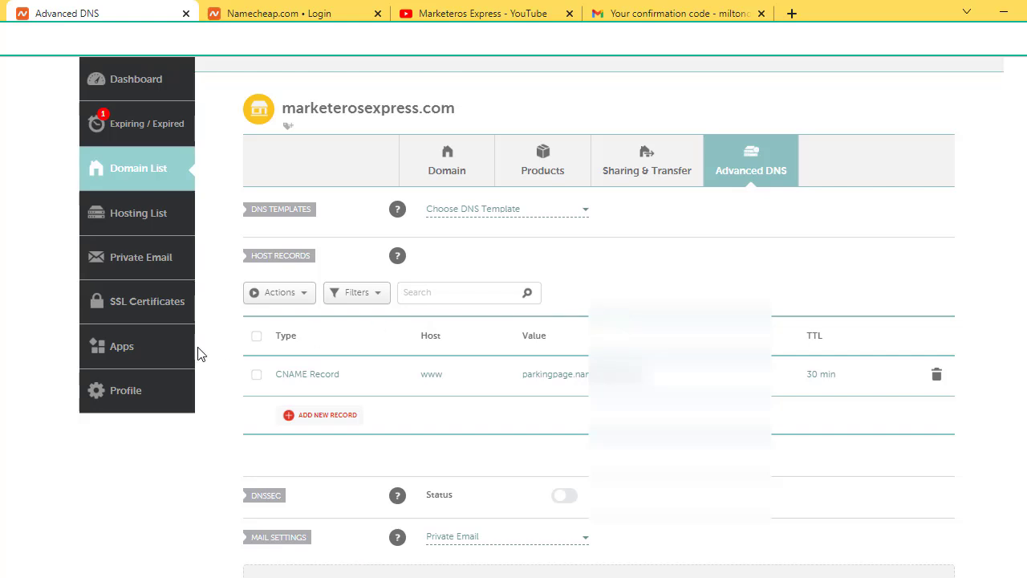
Step: Add a new CNAME Record row with host www, leaving its target empty
left_click(334, 419)
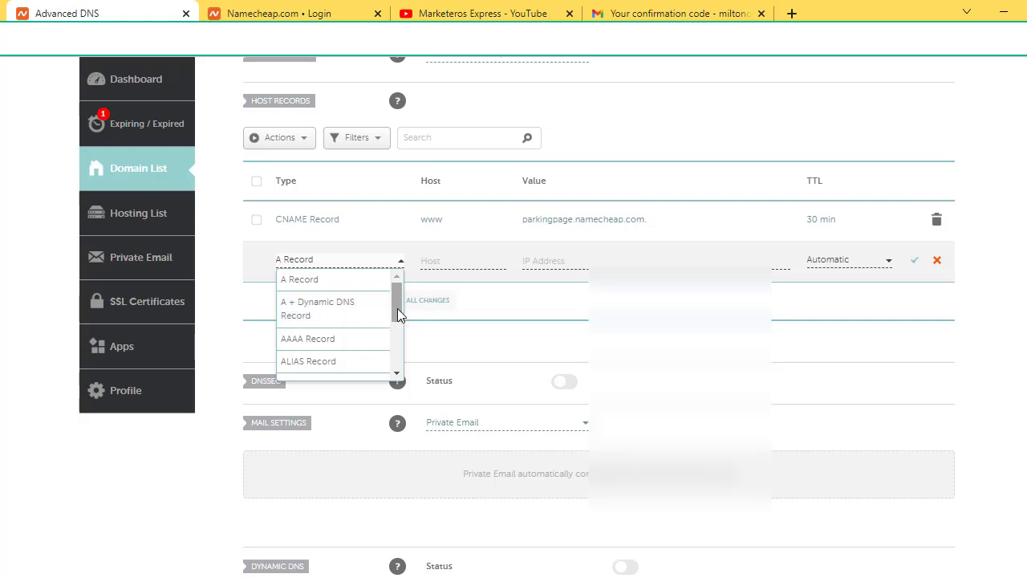
left_click_drag(399, 309, 400, 350)
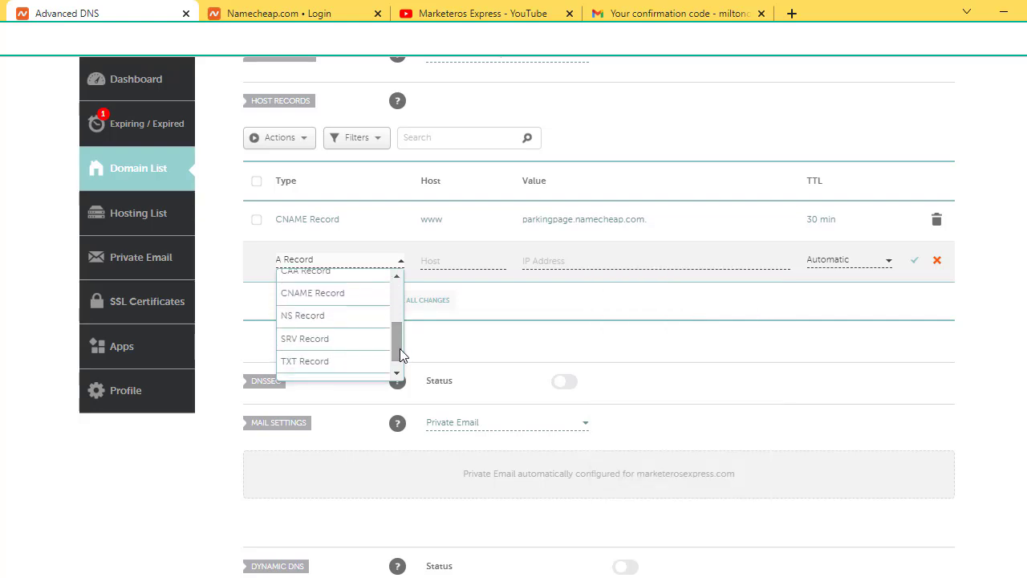
left_click(355, 302)
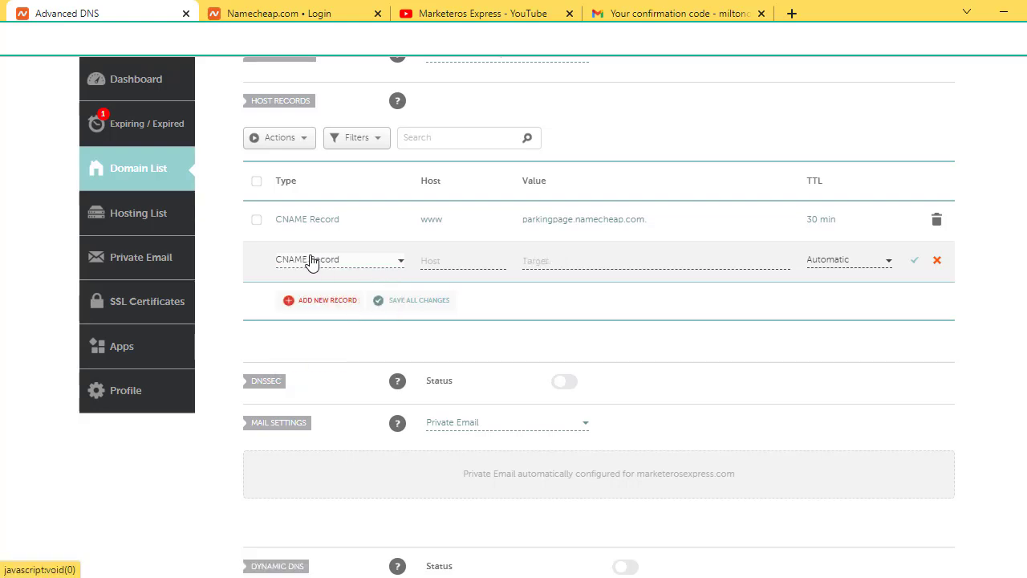
left_click(446, 263)
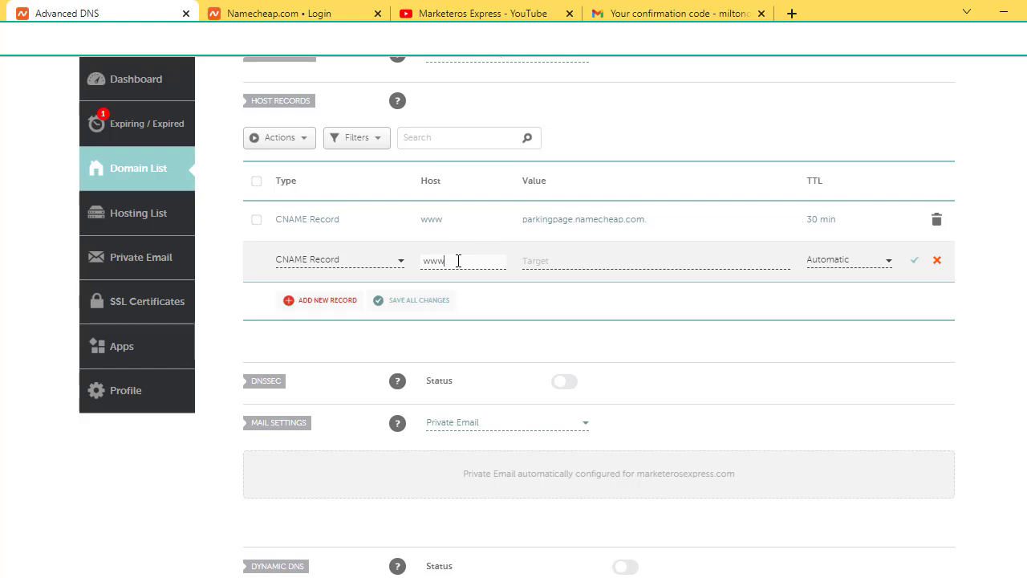
left_click(564, 263)
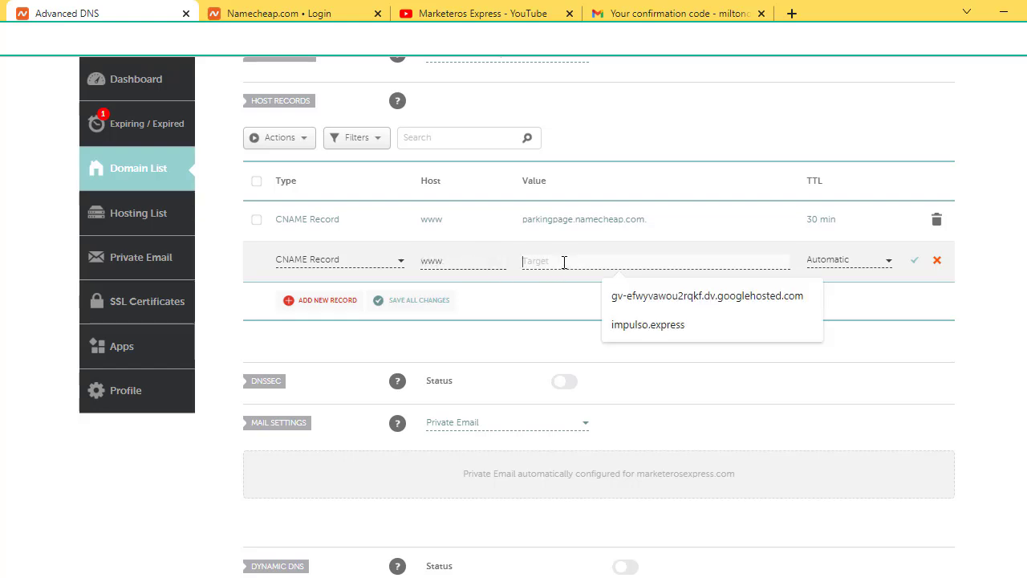
left_click(584, 311)
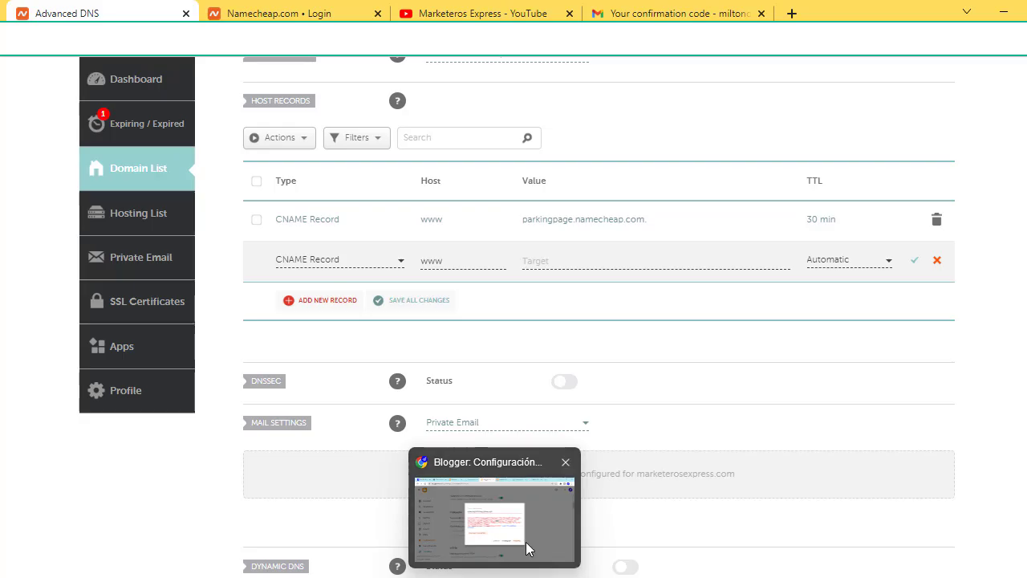
Step: Copy ghs.google.com from Blogger's CNAME instructions and return to Namecheap's DNS page
left_click(529, 546)
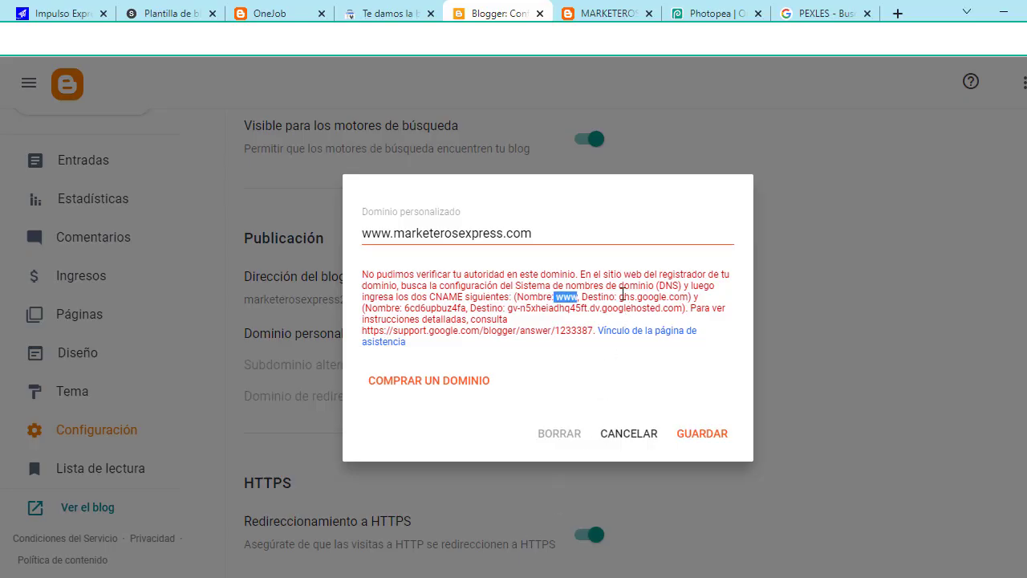
left_click_drag(619, 297, 683, 296)
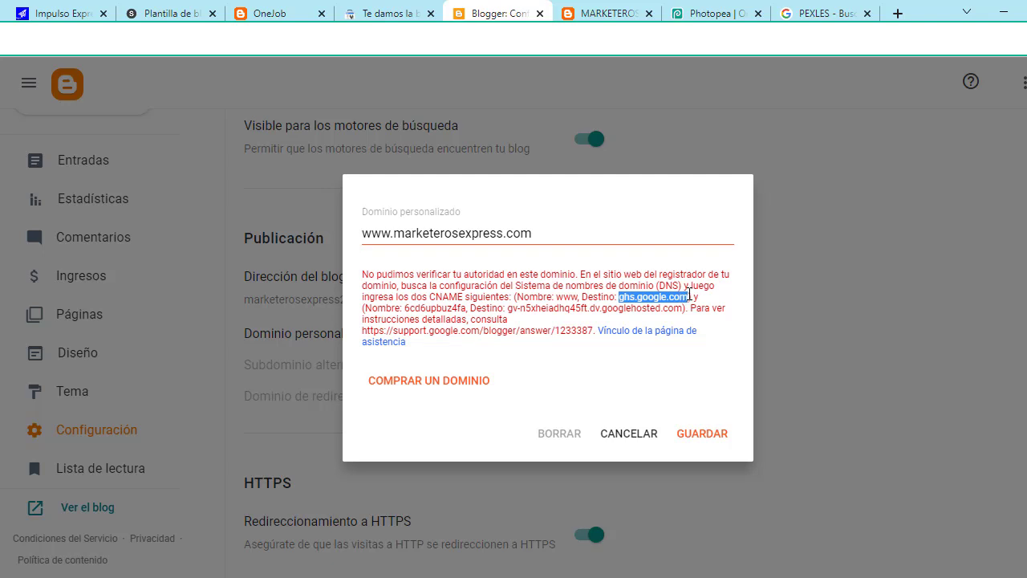
right_click(672, 297)
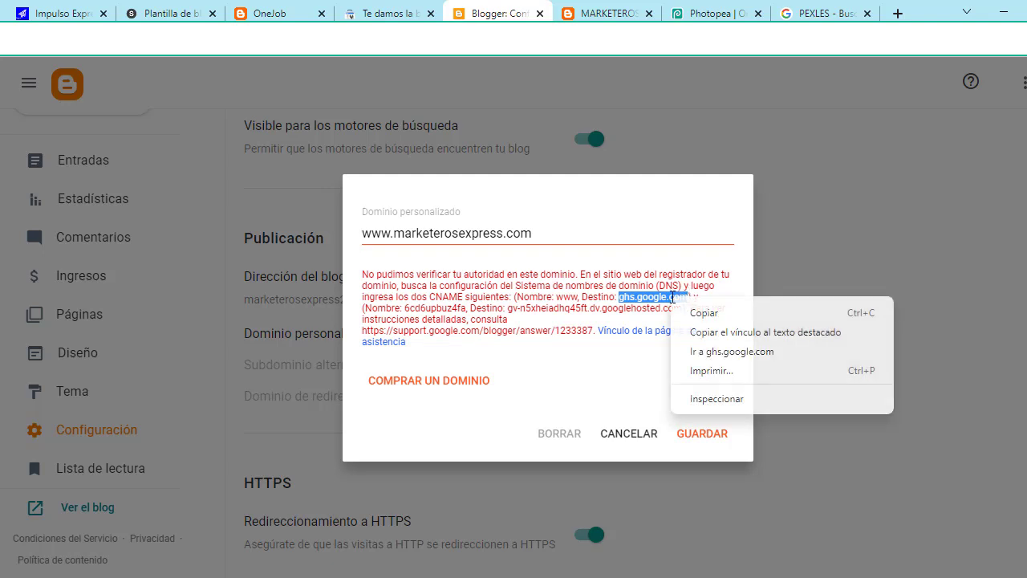
left_click(703, 315)
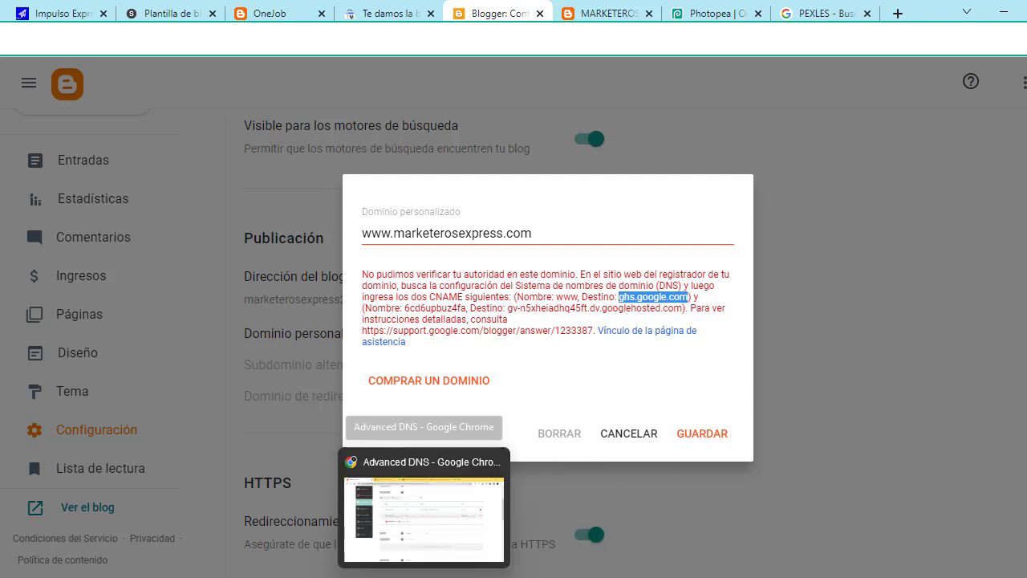
left_click(436, 528)
Step: Paste ghs.google.com as the www CNAME target and save the record
left_click(615, 266)
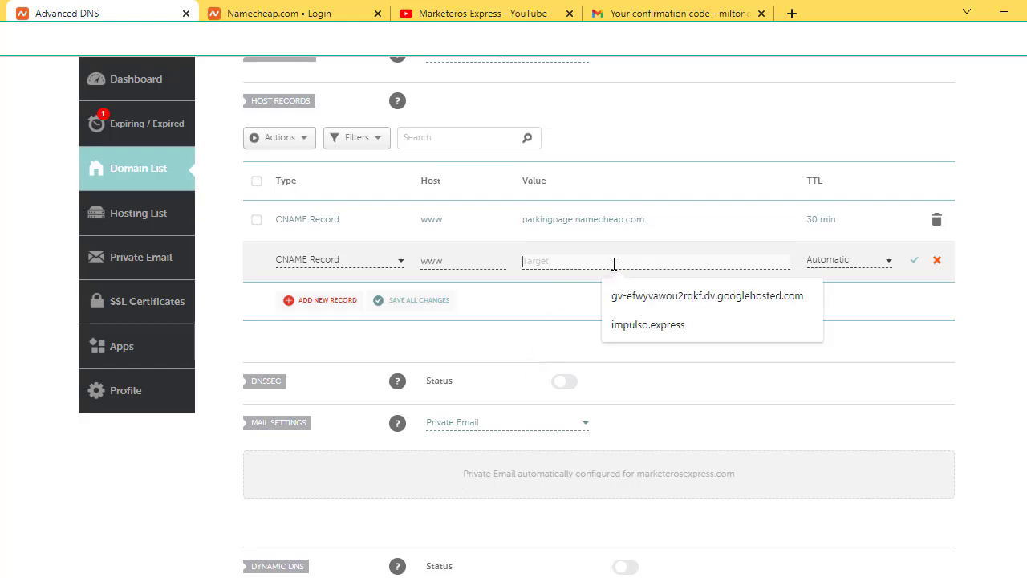
key("ctrl+v")
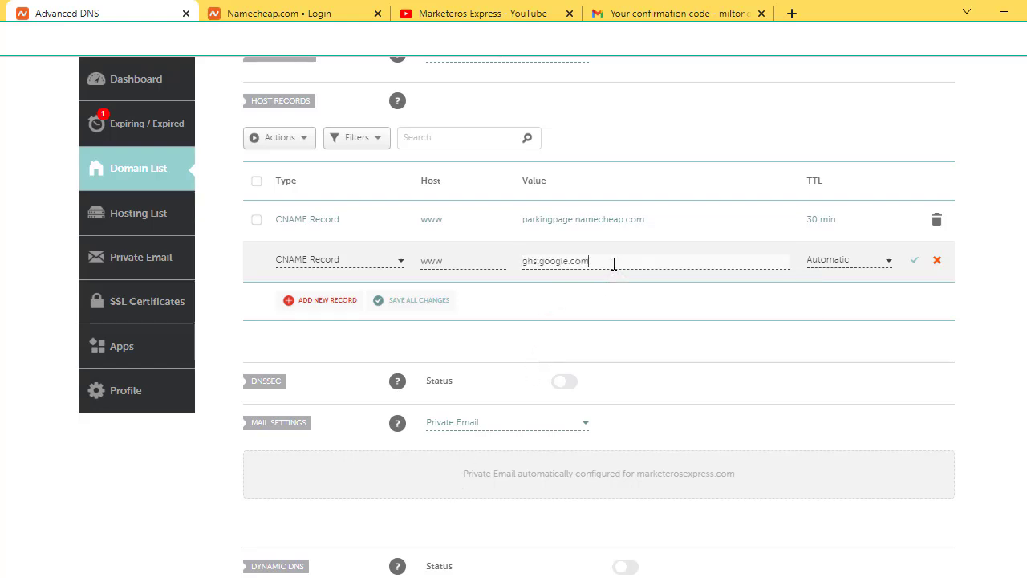
left_click(801, 298)
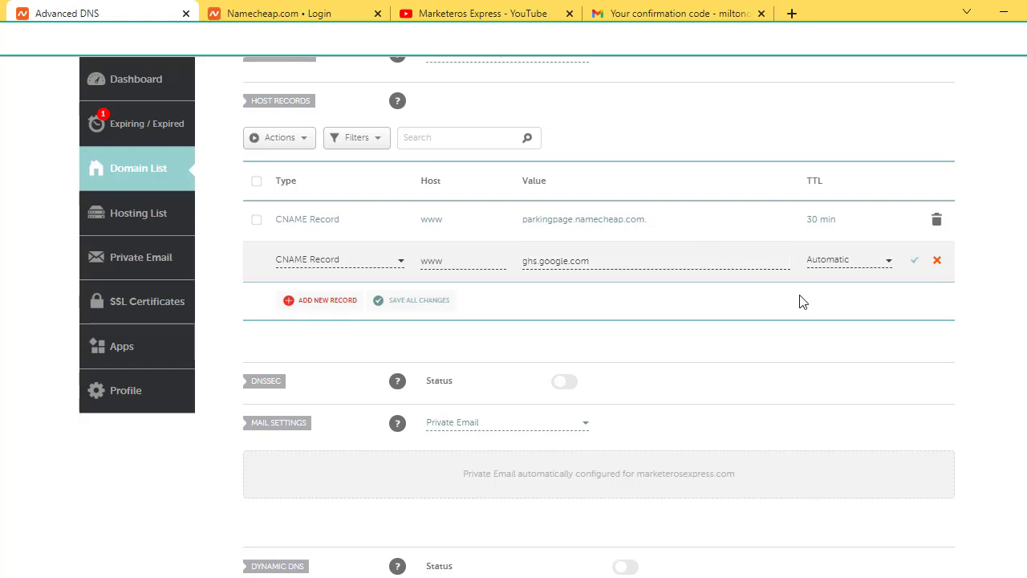
left_click(916, 263)
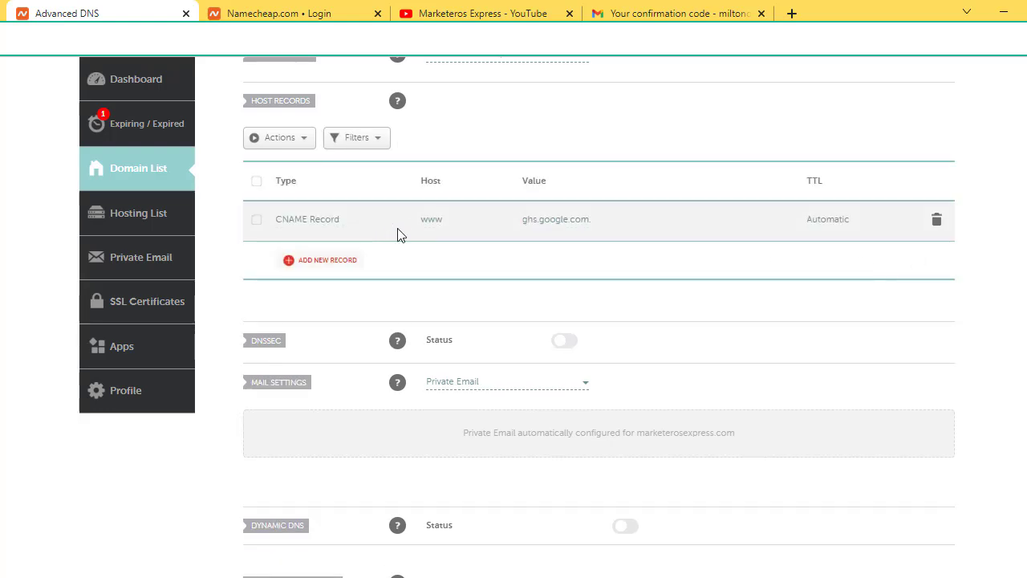
Step: Copy the second CNAME record's Nombre value from Blogger's error and return to Namecheap
mouse_move(515, 571)
left_click(504, 536)
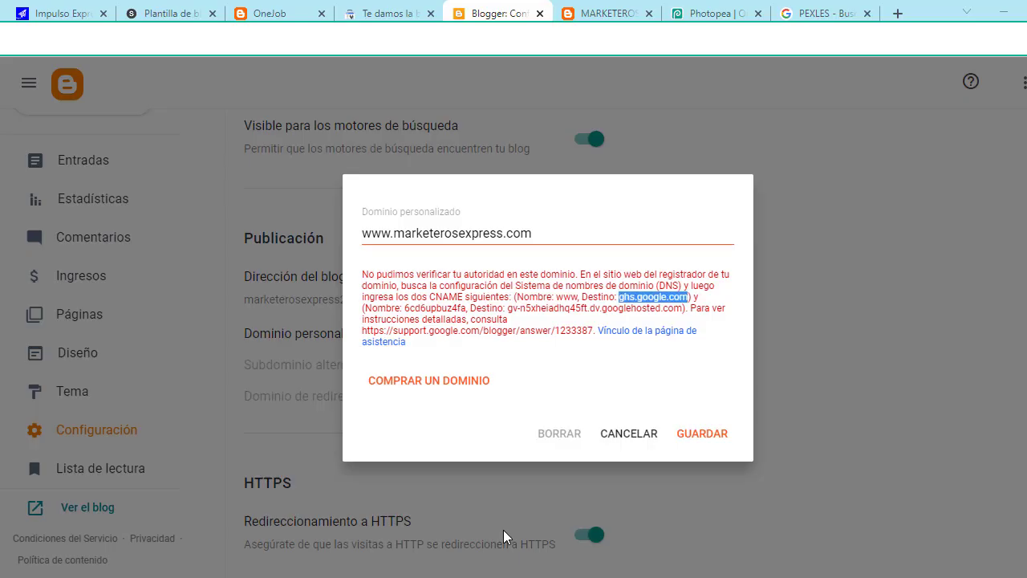
left_click(732, 303)
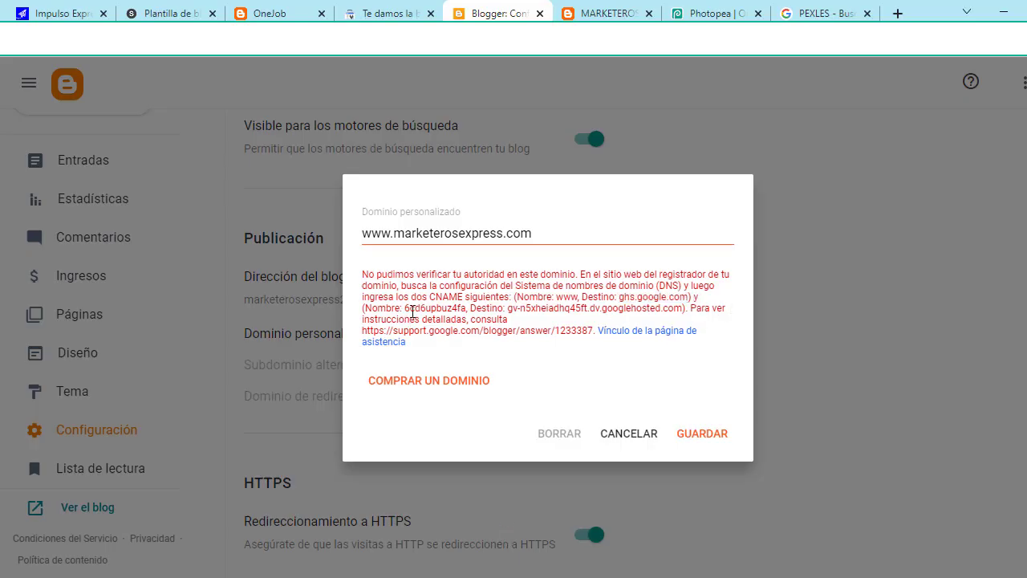
left_click_drag(404, 308, 459, 308)
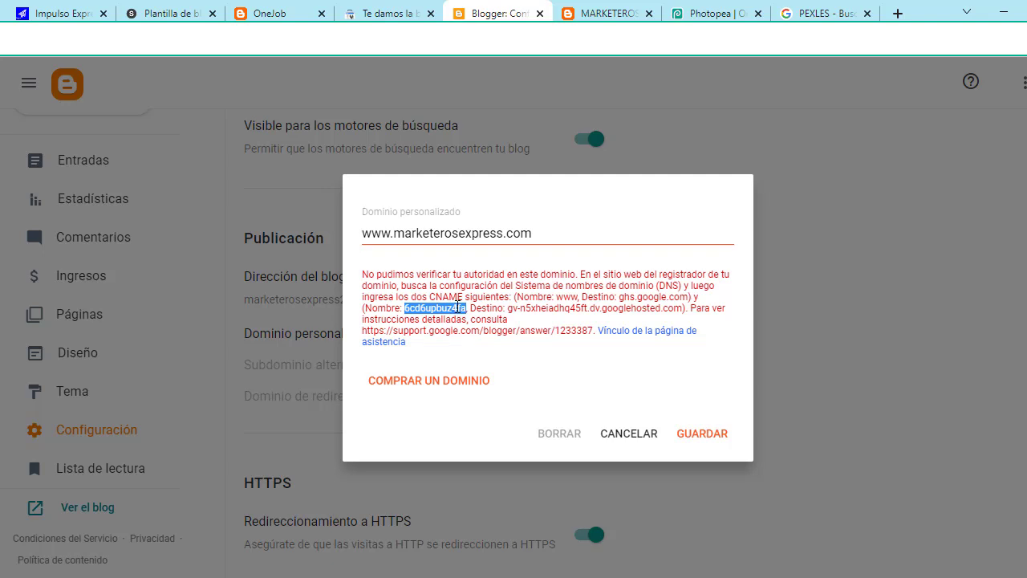
right_click(459, 309)
left_click(500, 322)
mouse_move(459, 577)
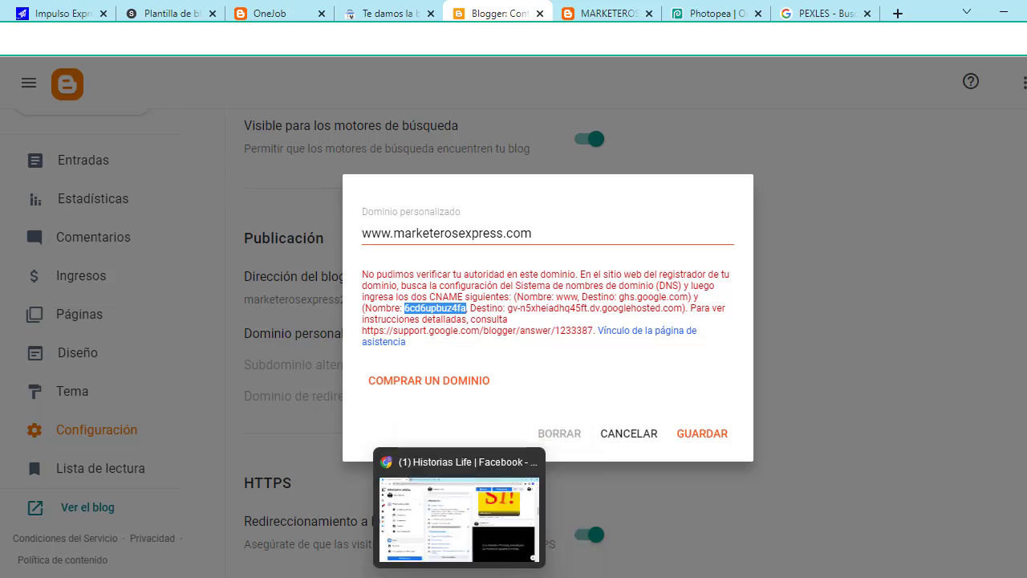
left_click(459, 505)
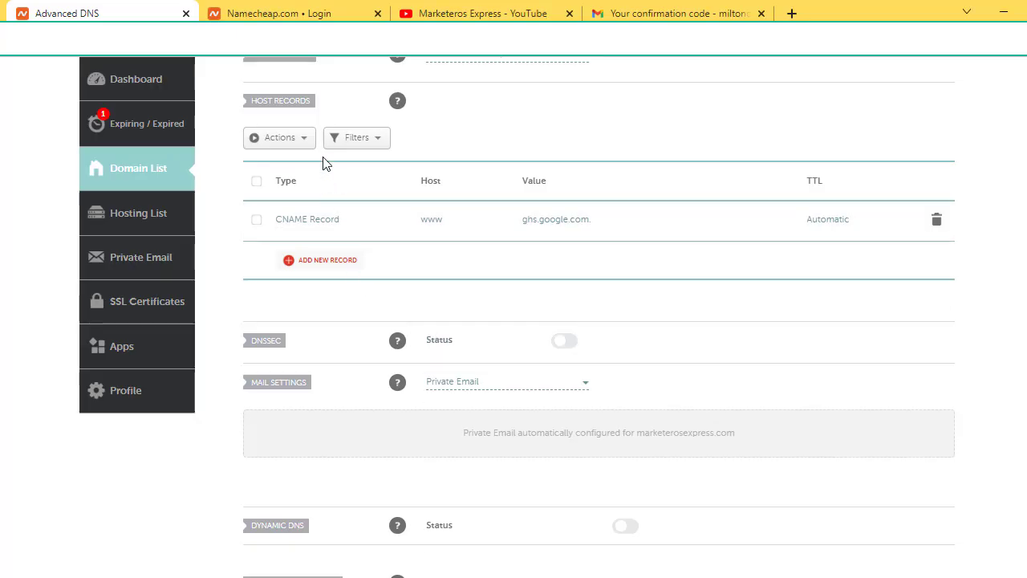
Step: Add a second CNAME Record row with Blogger's verification name pasted as host
left_click(344, 263)
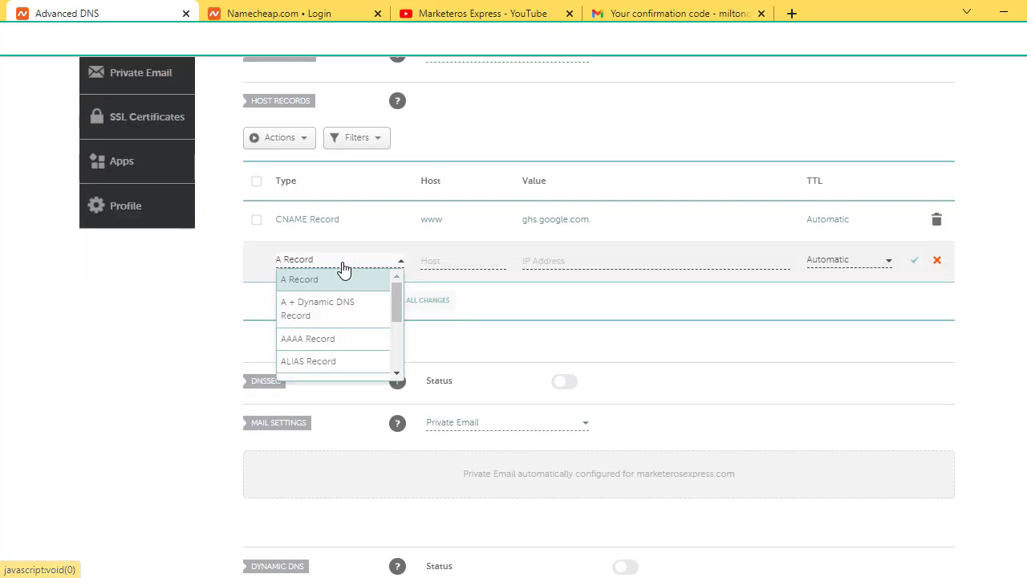
left_click_drag(400, 302, 412, 337)
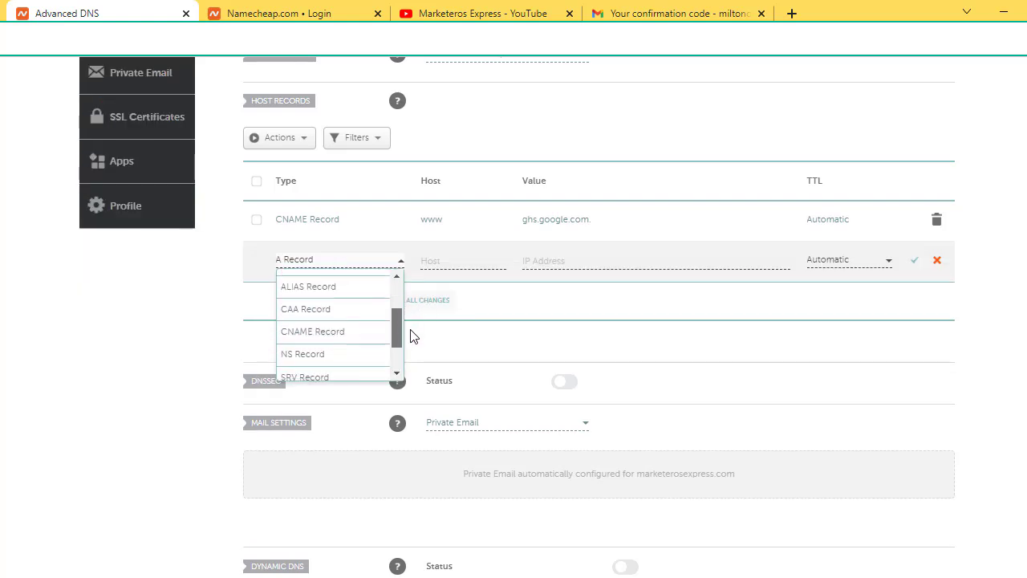
left_click(343, 336)
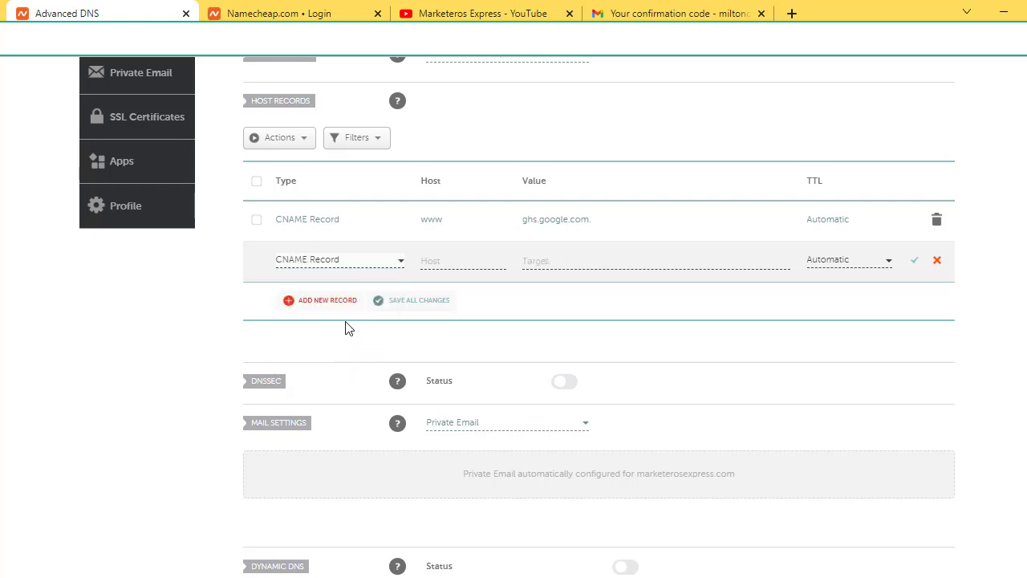
left_click(445, 261)
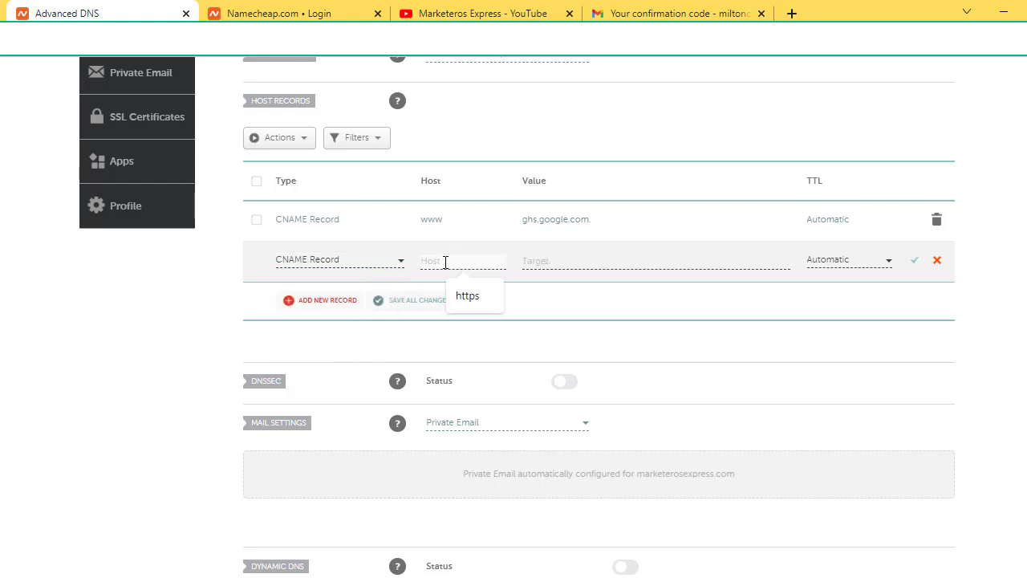
key("ctrl+v")
mouse_move(459, 577)
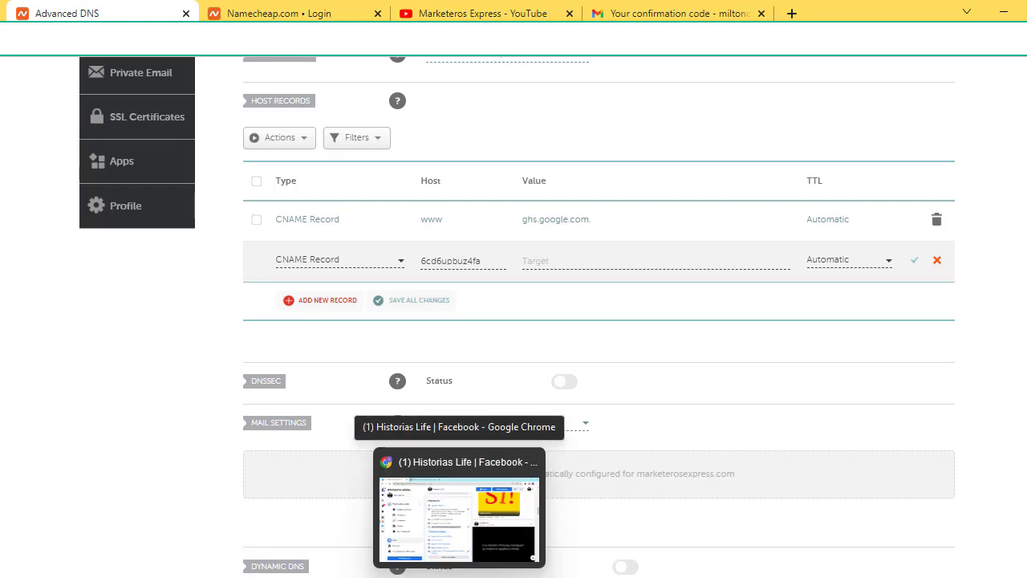
left_click(496, 517)
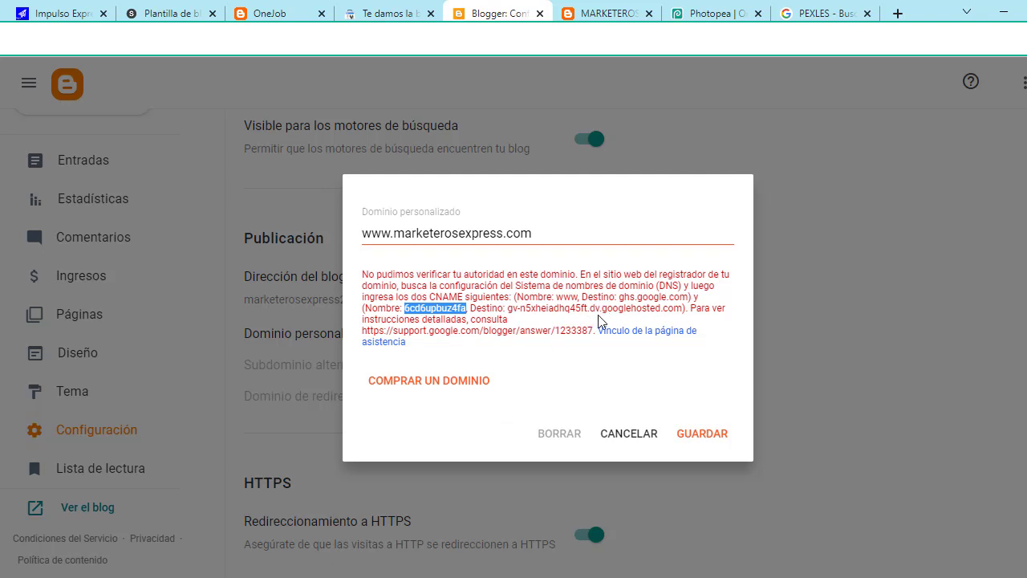
Step: Copy the second CNAME's googlehosted.com destination from Blogger's custom-domain error message
left_click_drag(508, 310, 681, 313)
right_click(673, 312)
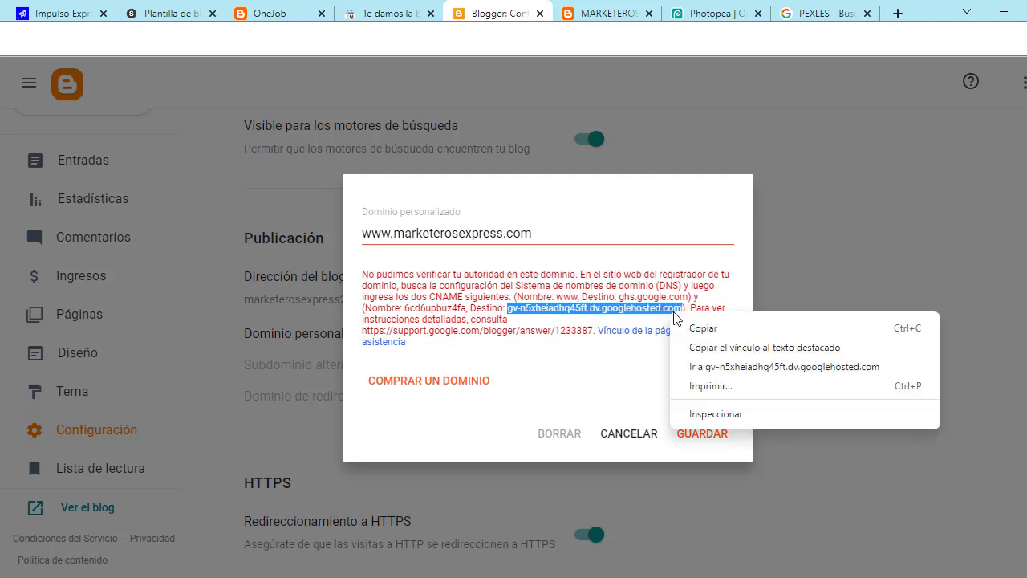
left_click(706, 329)
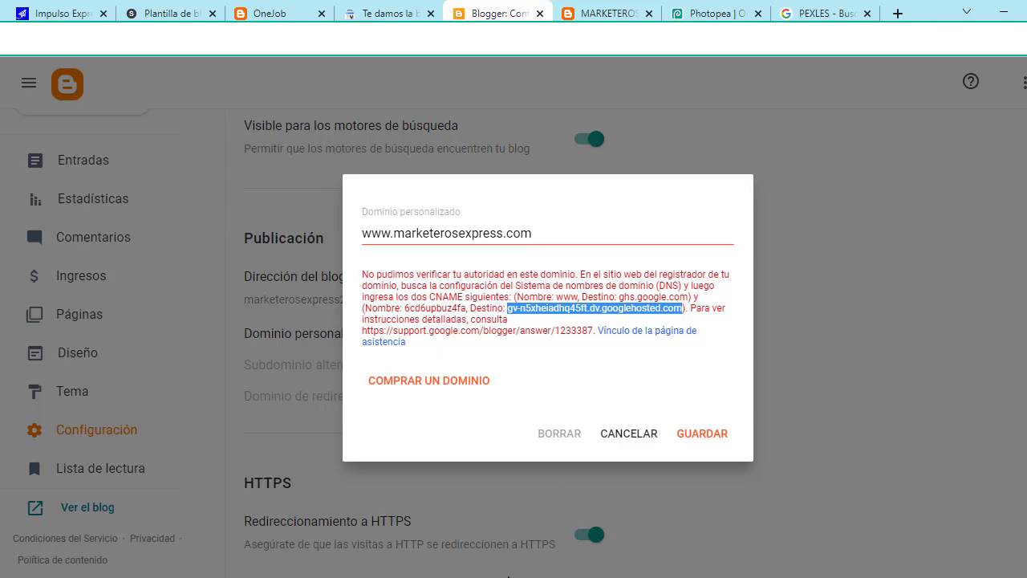
key("alt+Tab")
Step: Paste the copied googlehosted.com target into the new CNAME's value and save the record
left_click(617, 264)
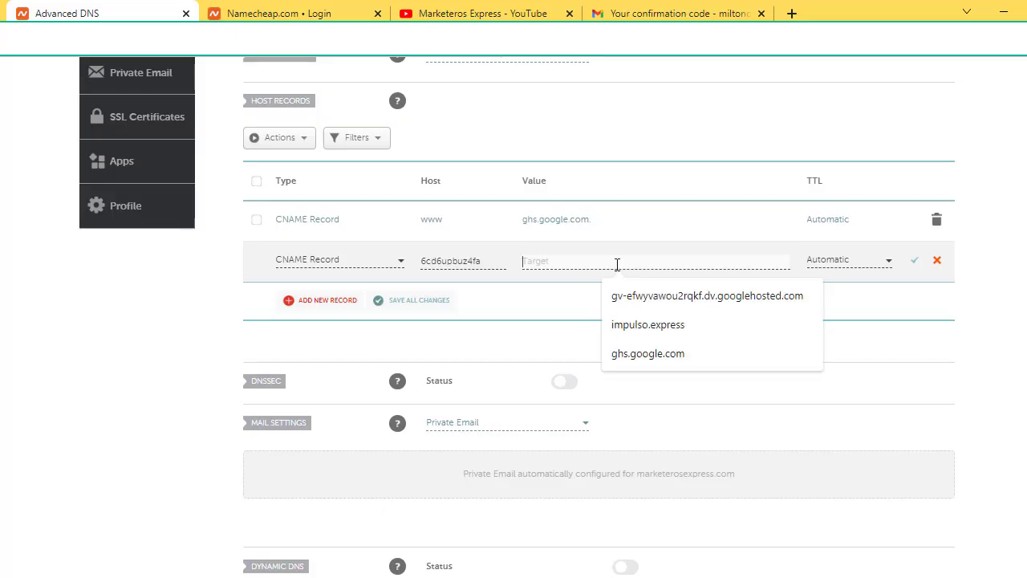
key("ctrl+v")
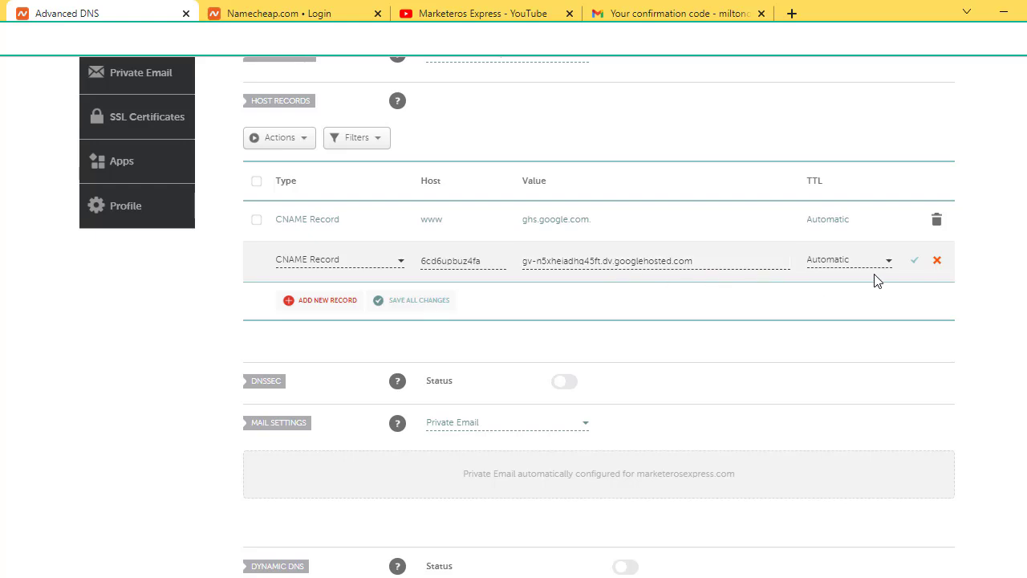
left_click(914, 262)
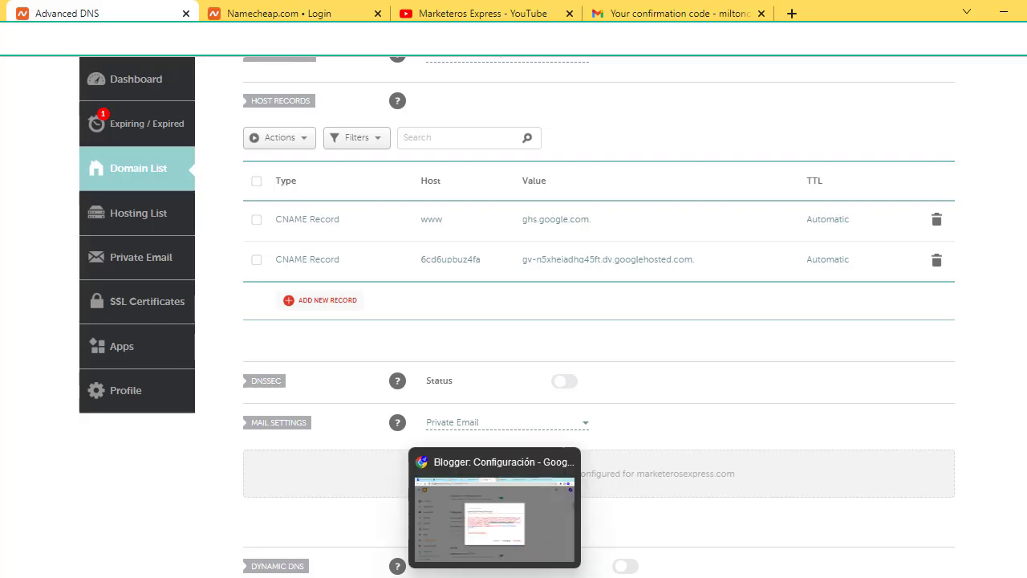
left_click(493, 538)
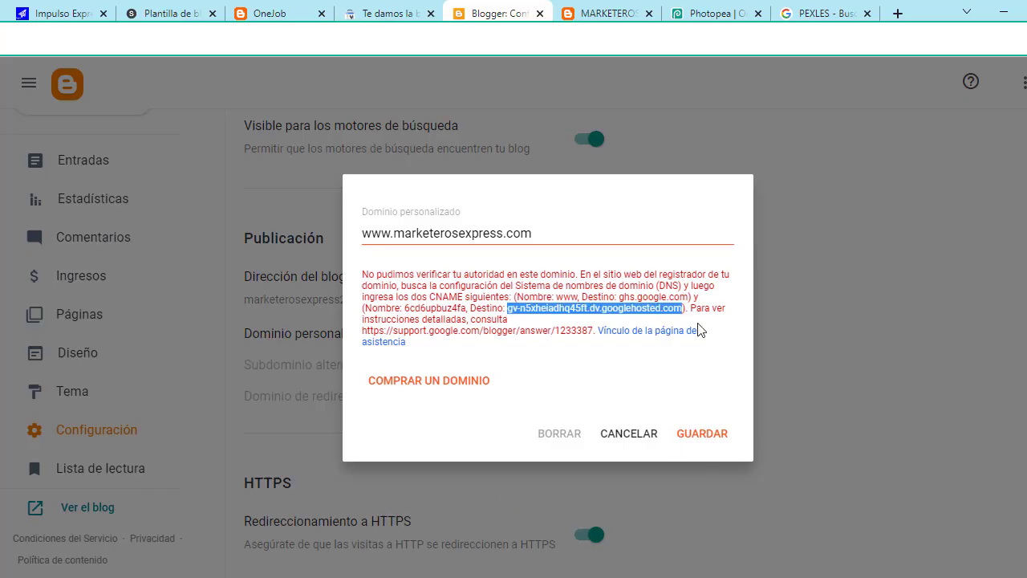
left_click(702, 434)
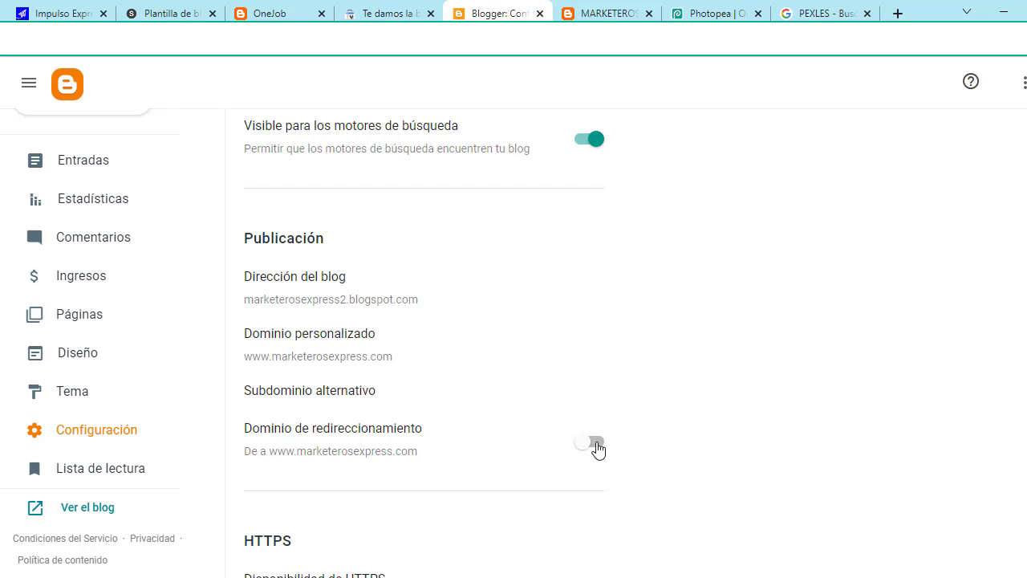
left_click(596, 448)
scroll(484, 419, "up", 1)
scroll(484, 415, "up", 5)
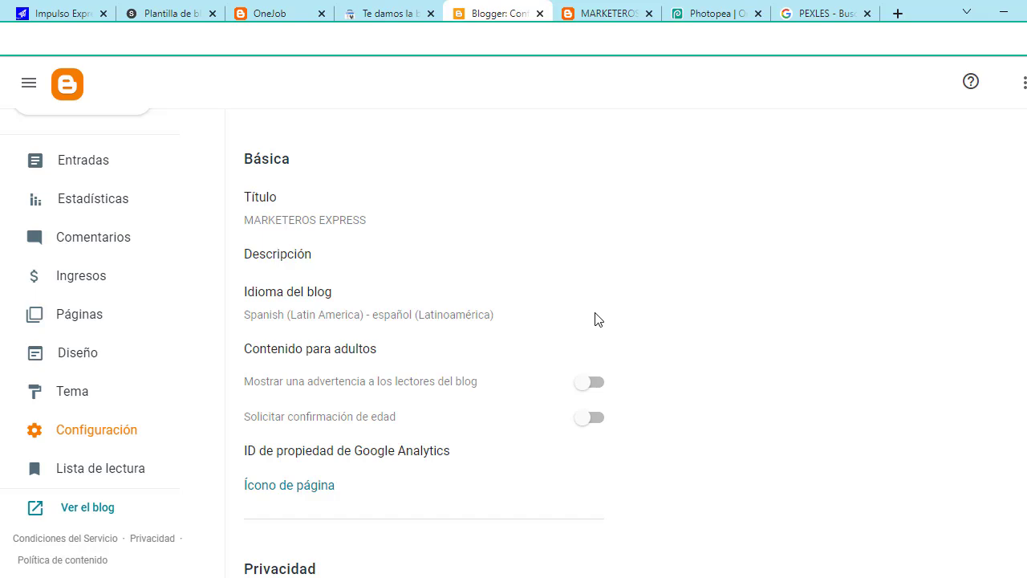
scroll(599, 322, "down", 1)
Step: Switch on Disponibilidad de HTTPS for the blog
scroll(434, 254, "up", 1)
scroll(598, 406, "down", 1)
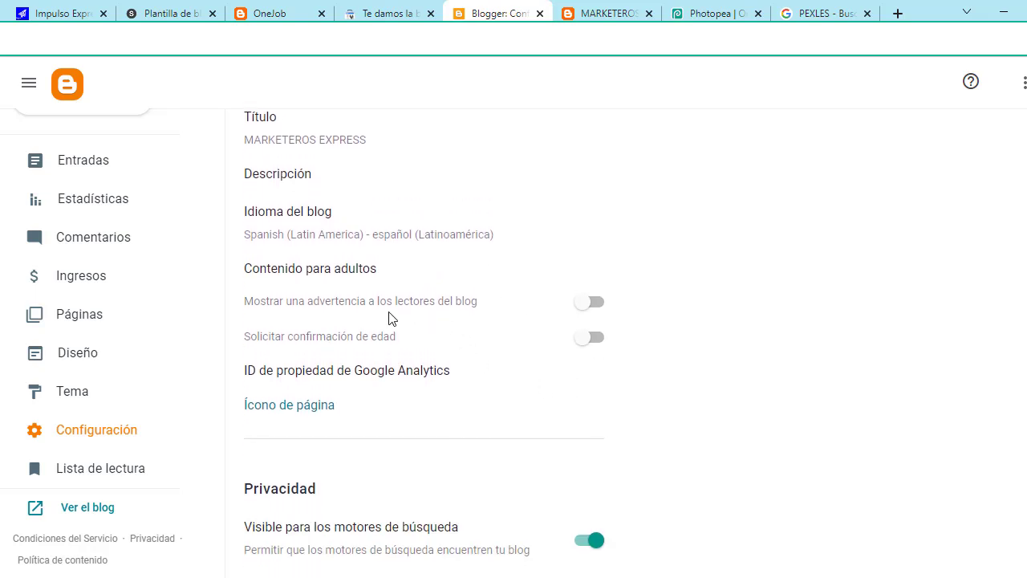
scroll(506, 321, "down", 2)
scroll(509, 324, "up", 2)
scroll(511, 291, "down", 3)
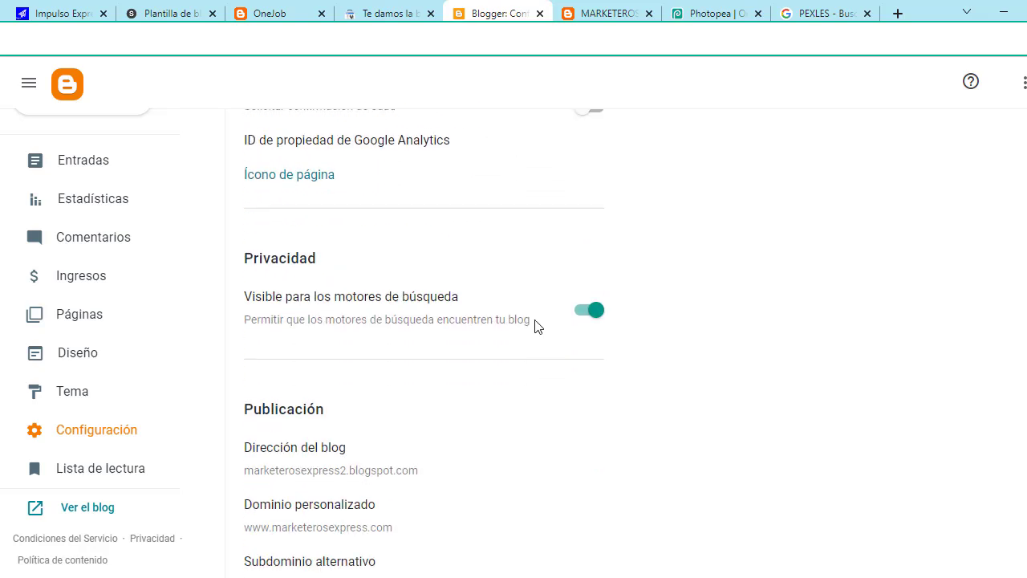
scroll(631, 349, "down", 2)
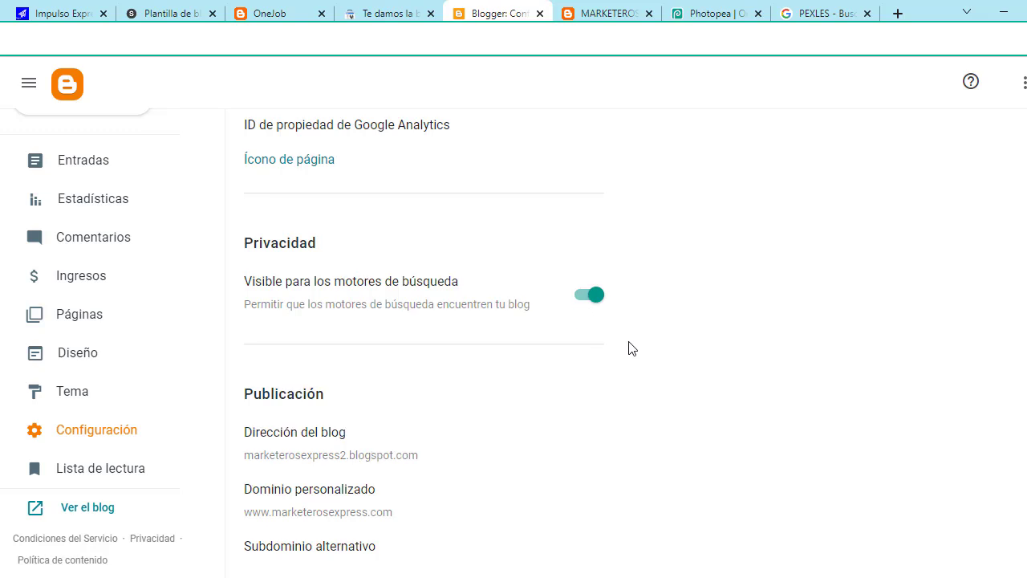
scroll(608, 432, "down", 3)
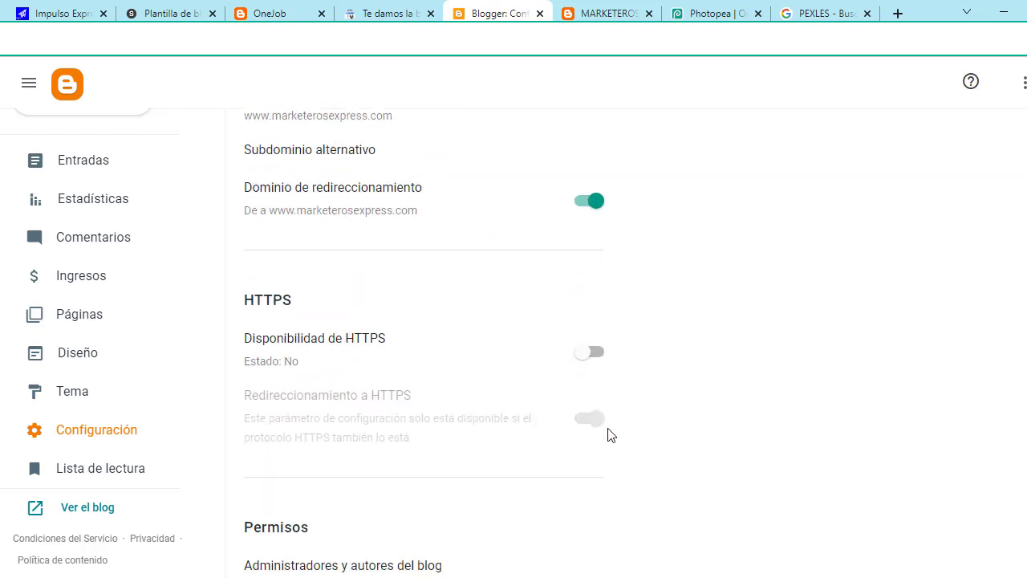
left_click(604, 358)
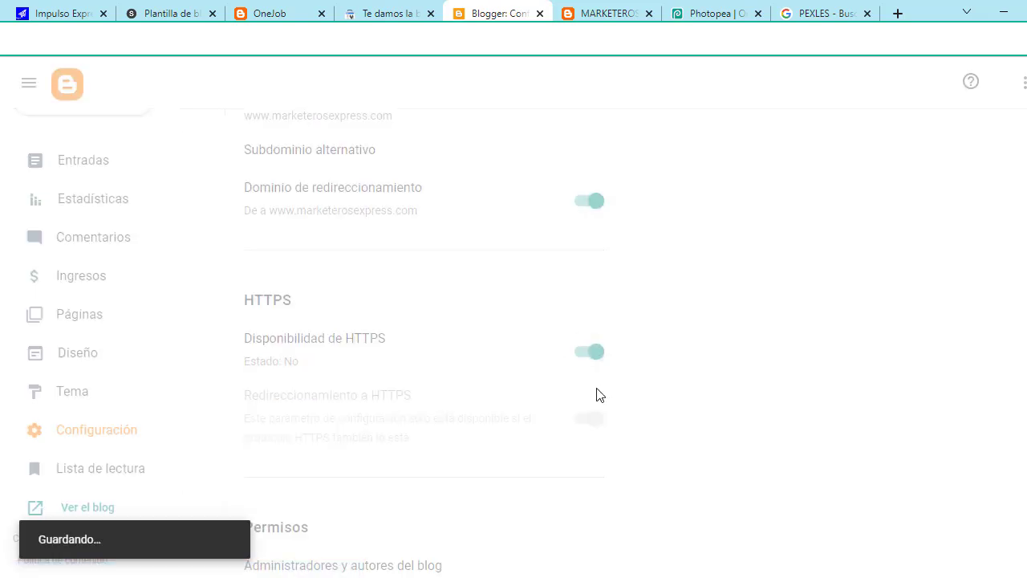
Step: Turn on Habilitar la descripción de búsqueda in the settings
scroll(562, 461, "down", 3)
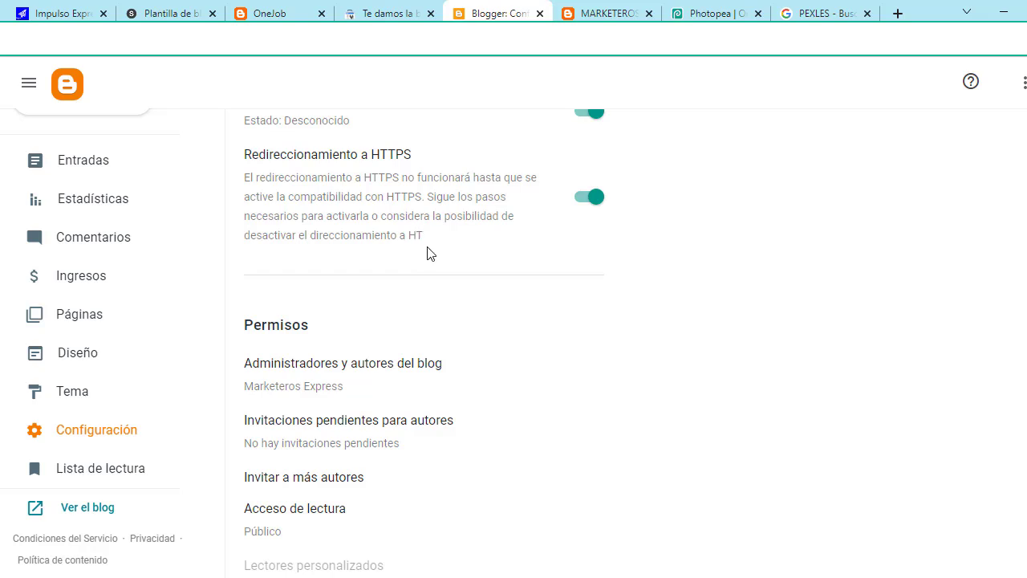
scroll(428, 273, "down", 3)
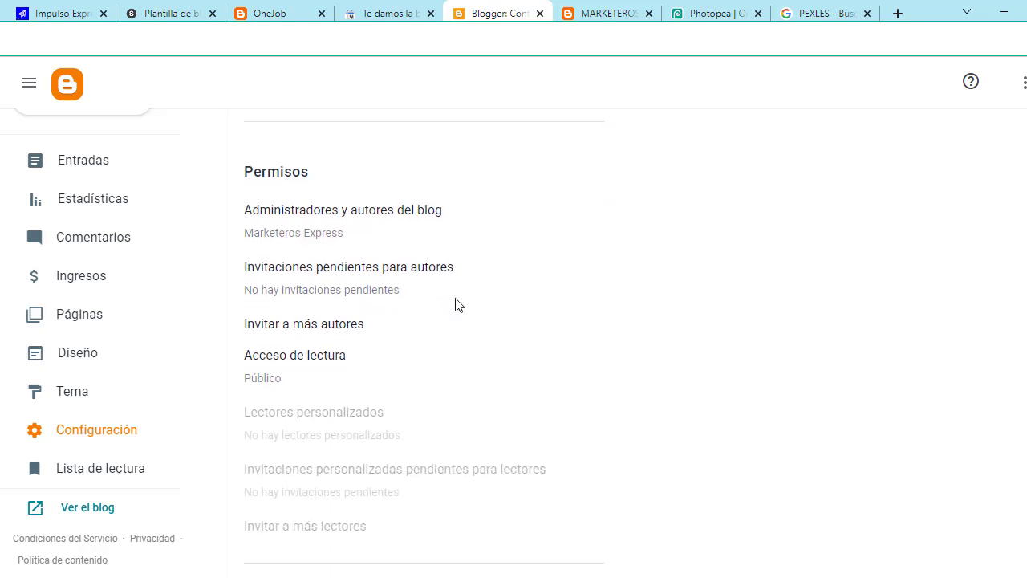
scroll(641, 324, "down", 4)
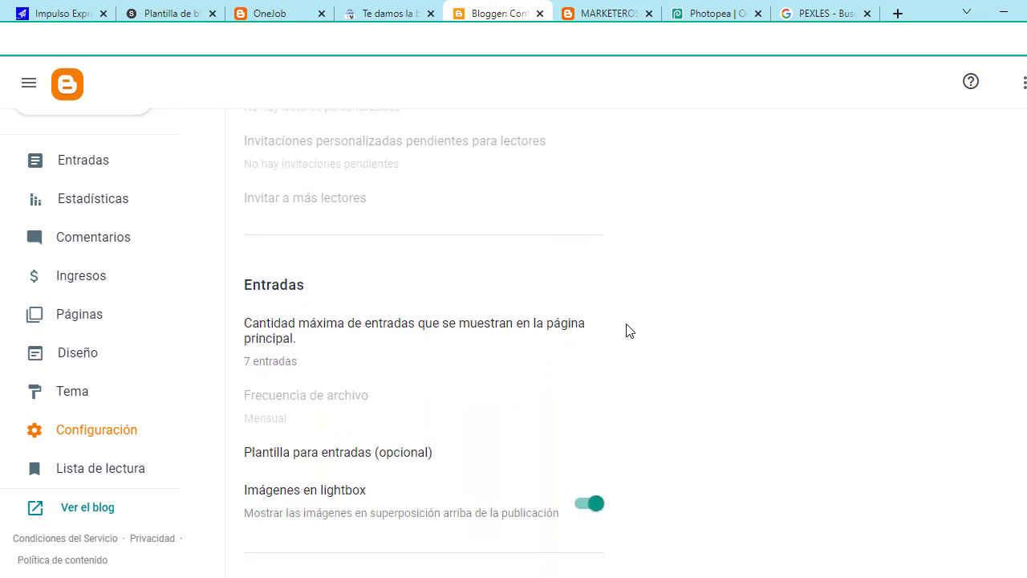
scroll(461, 388, "down", 8)
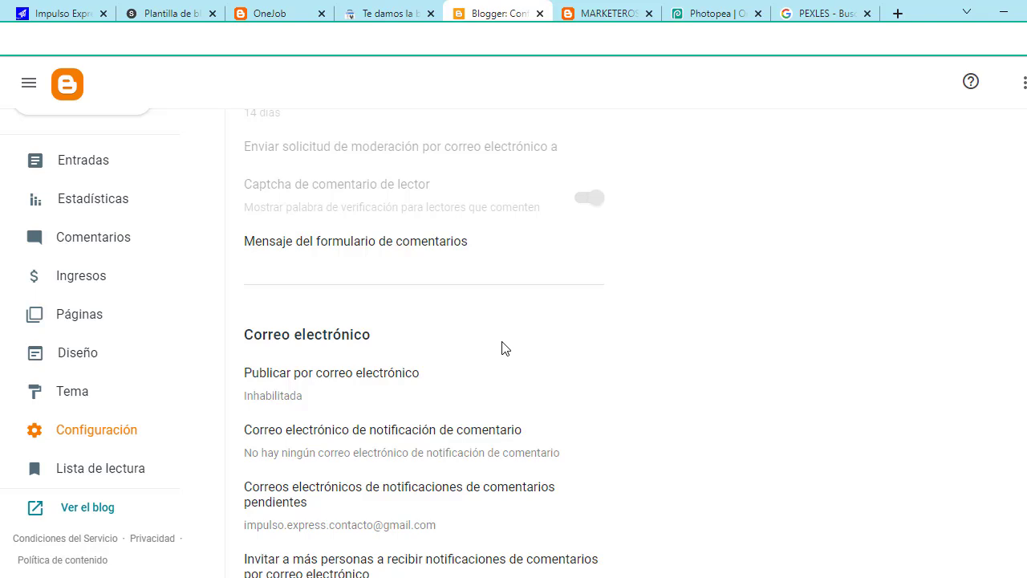
scroll(500, 348, "down", 1)
scroll(503, 348, "down", 2)
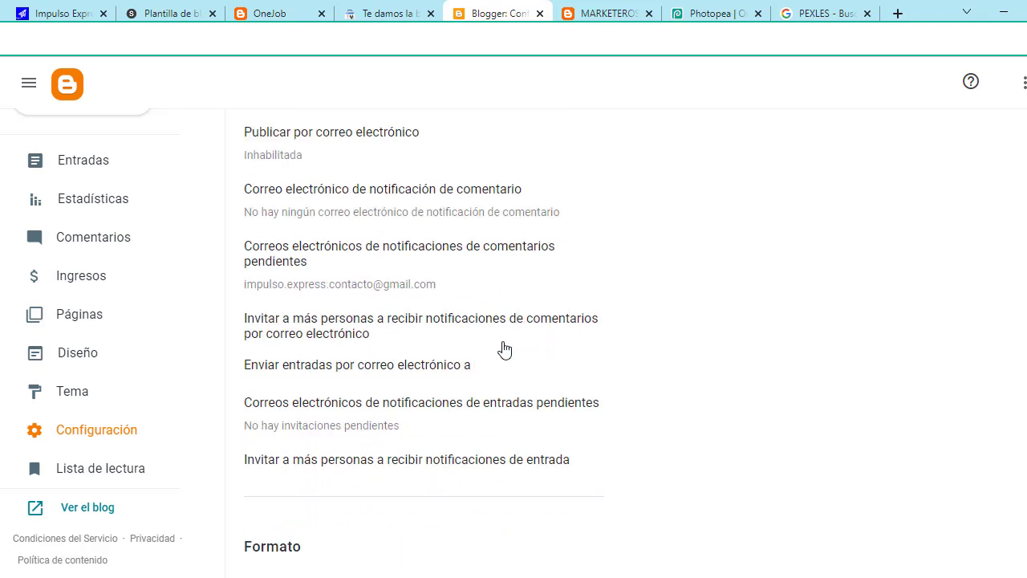
scroll(504, 349, "down", 4)
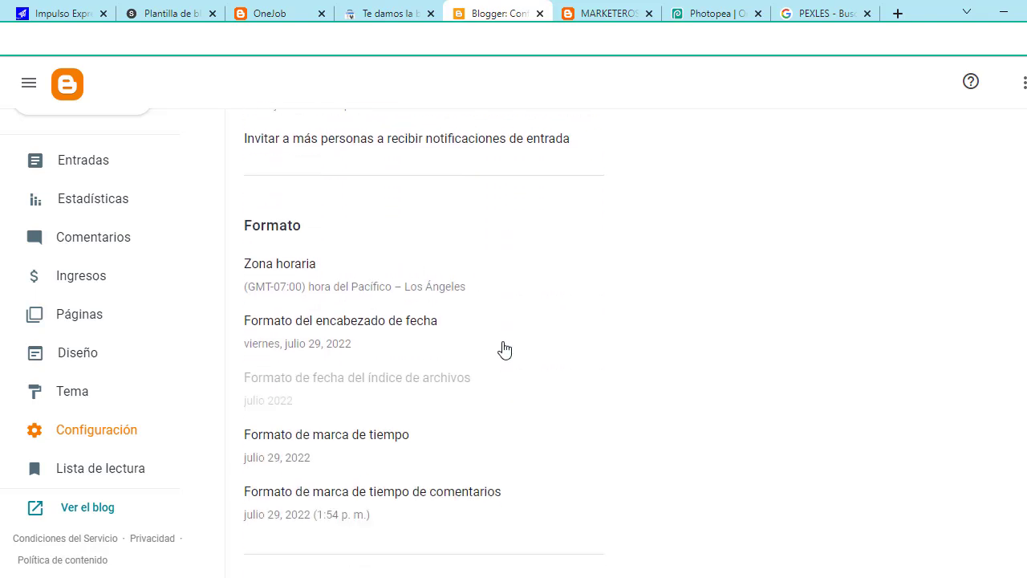
scroll(504, 348, "down", 2)
scroll(506, 348, "down", 1)
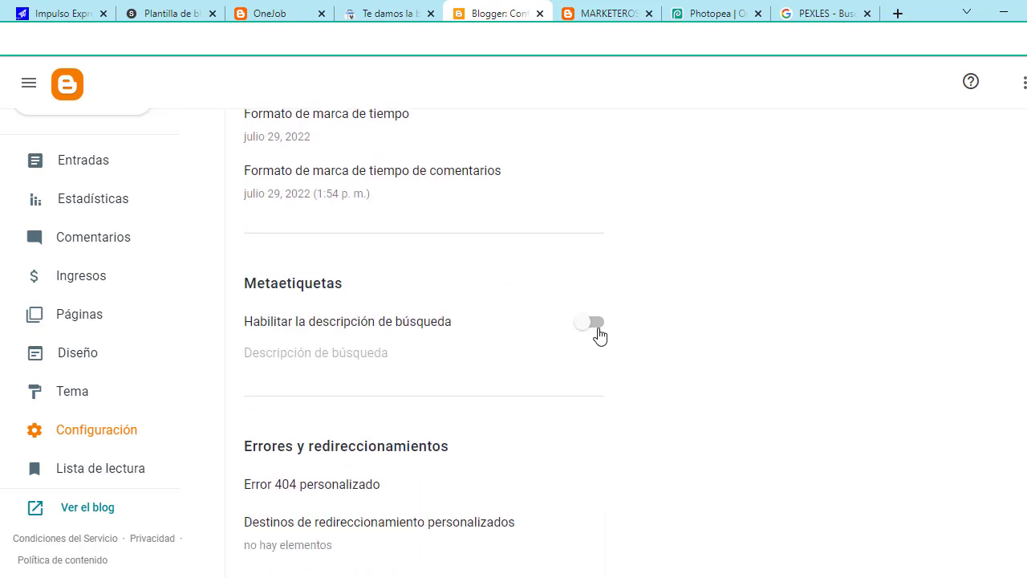
left_click(597, 329)
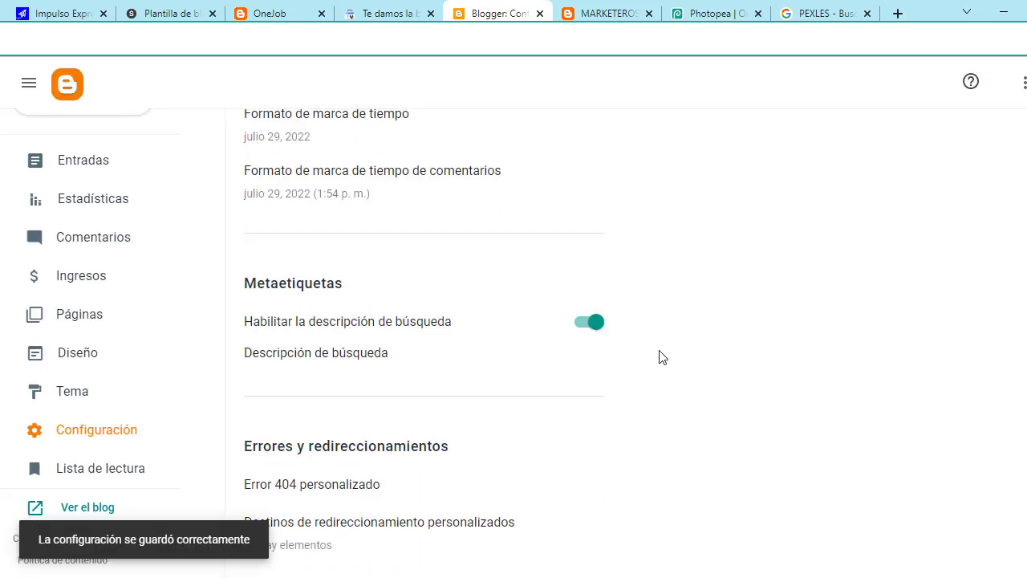
Step: Review the HTTPS section to check availability shows Disponible and redirection is on
scroll(663, 358, "down", 1)
scroll(658, 355, "down", 2)
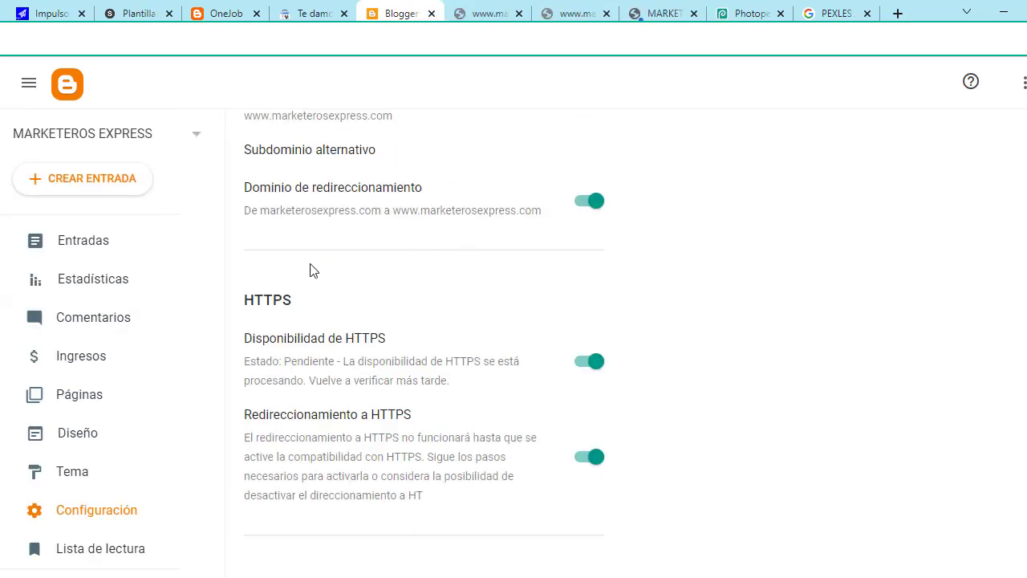
left_click_drag(250, 281, 622, 496)
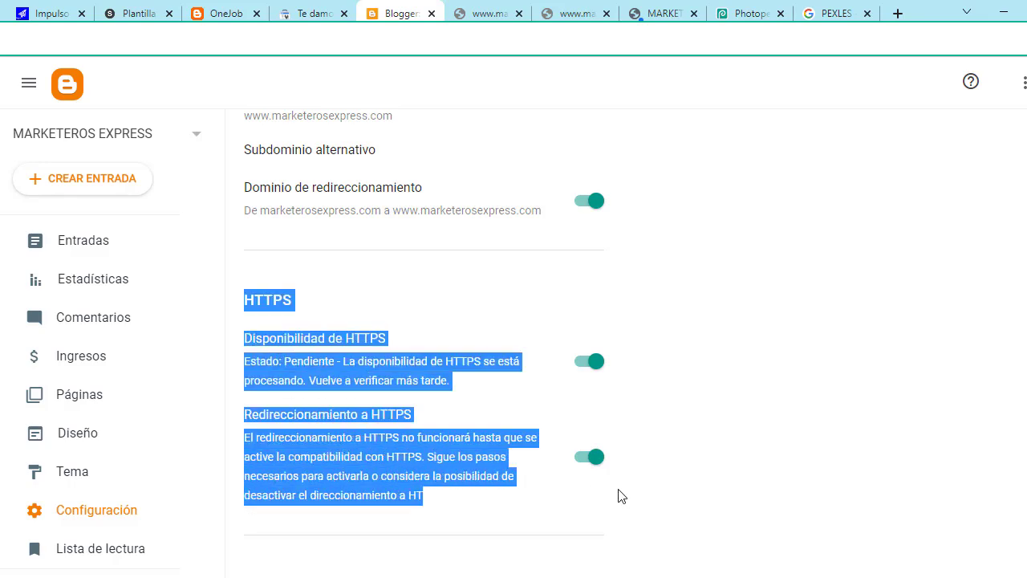
left_click(416, 297)
left_click_drag(239, 276, 500, 503)
left_click(376, 271)
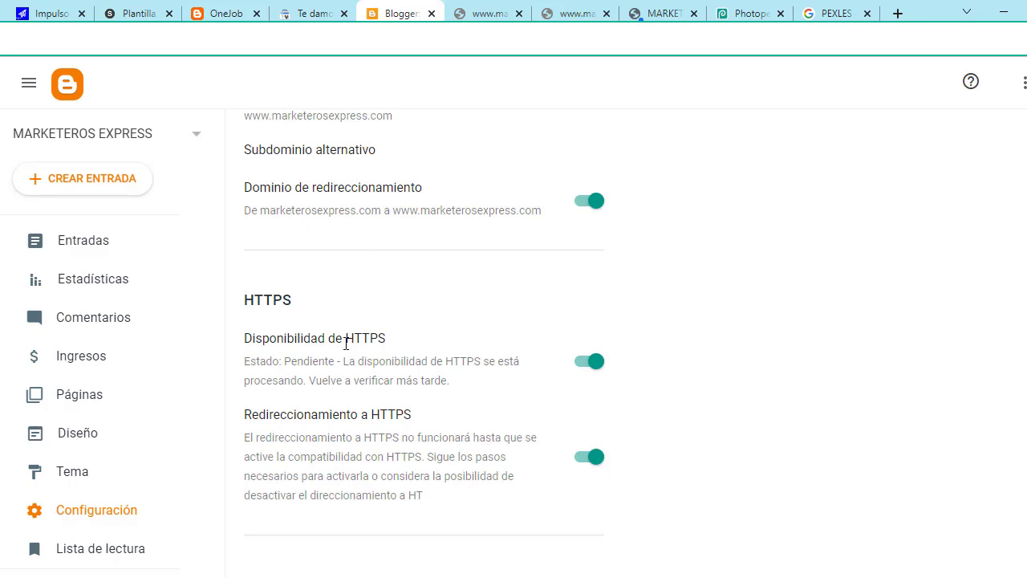
Step: Bring up the blog's Entradas list of posts
scroll(319, 335, "up", 3)
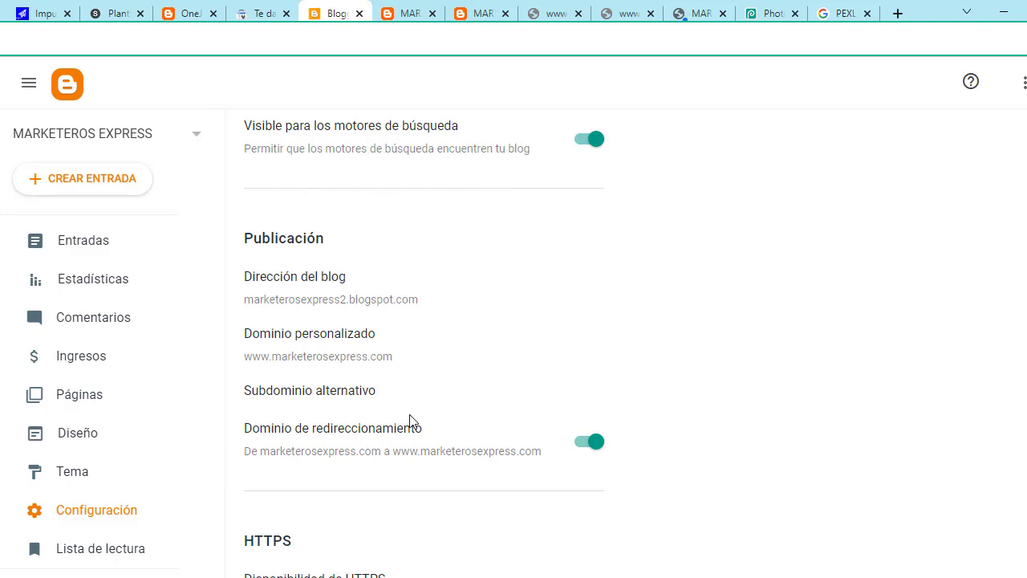
scroll(407, 421, "down", 3)
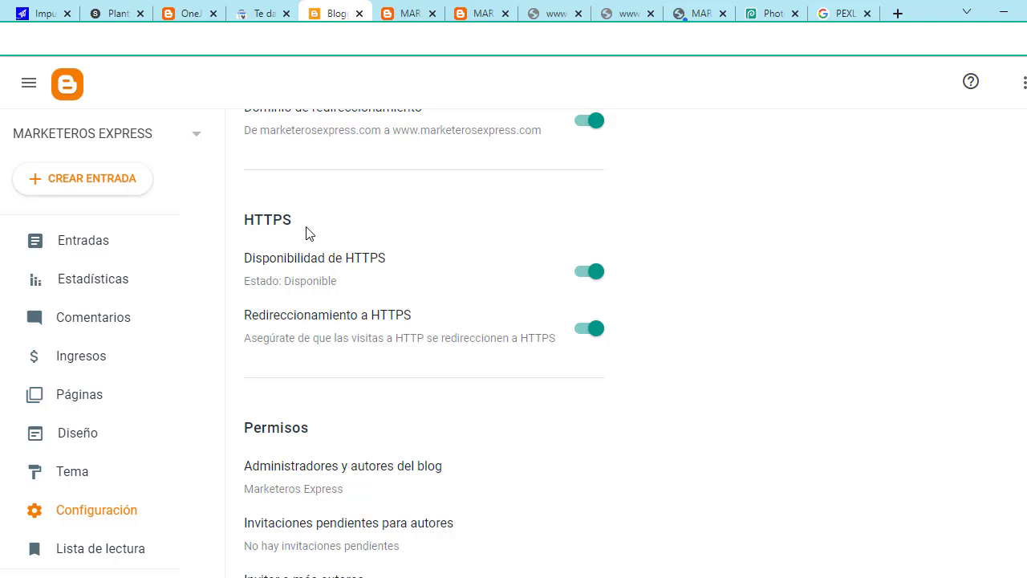
scroll(367, 291, "up", 7)
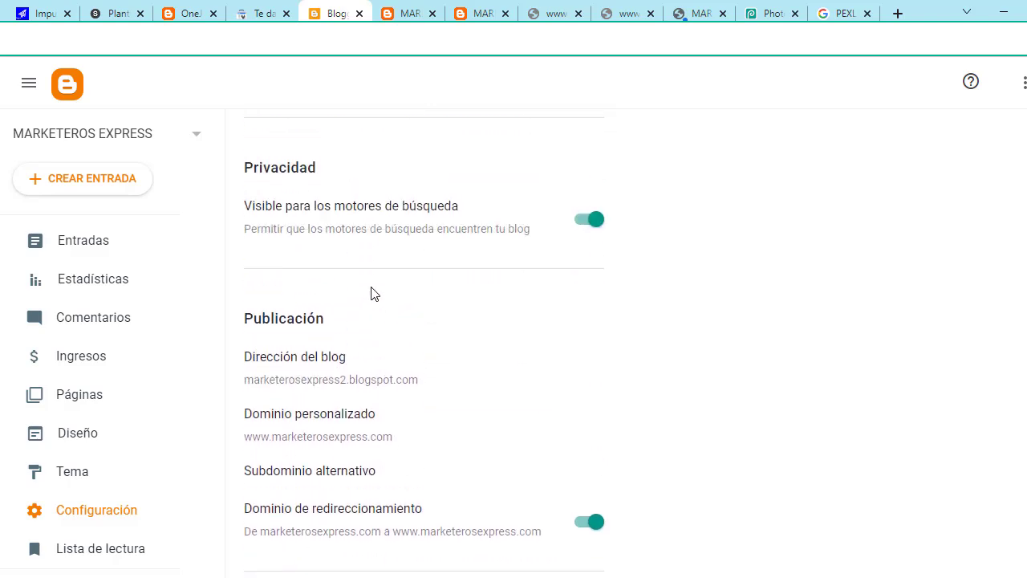
left_click(116, 252)
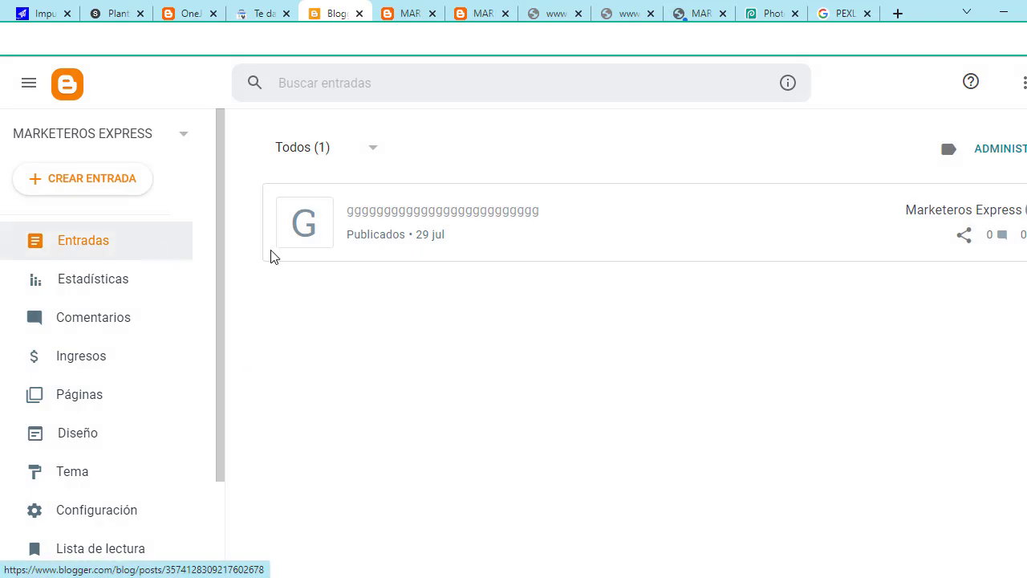
Step: View the published post on the live site, then load the site's homepage
left_click(1000, 211)
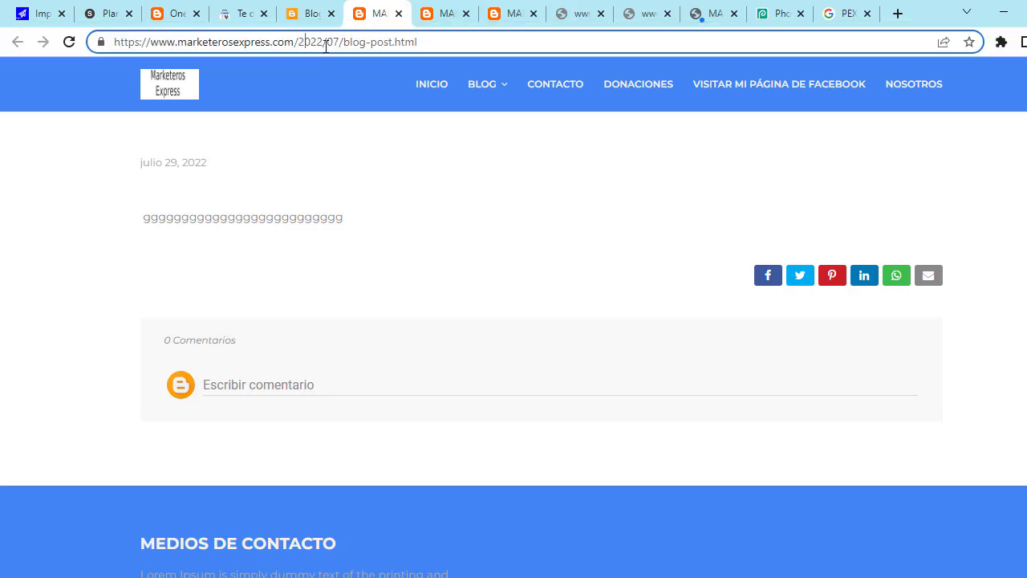
left_click_drag(295, 41, 489, 41)
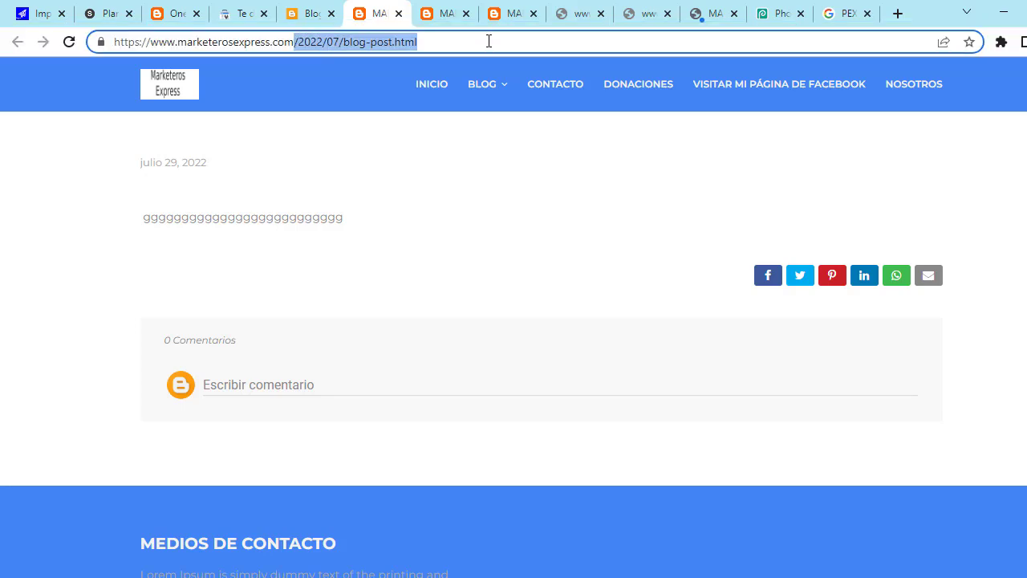
key("BackSpace")
key("Return")
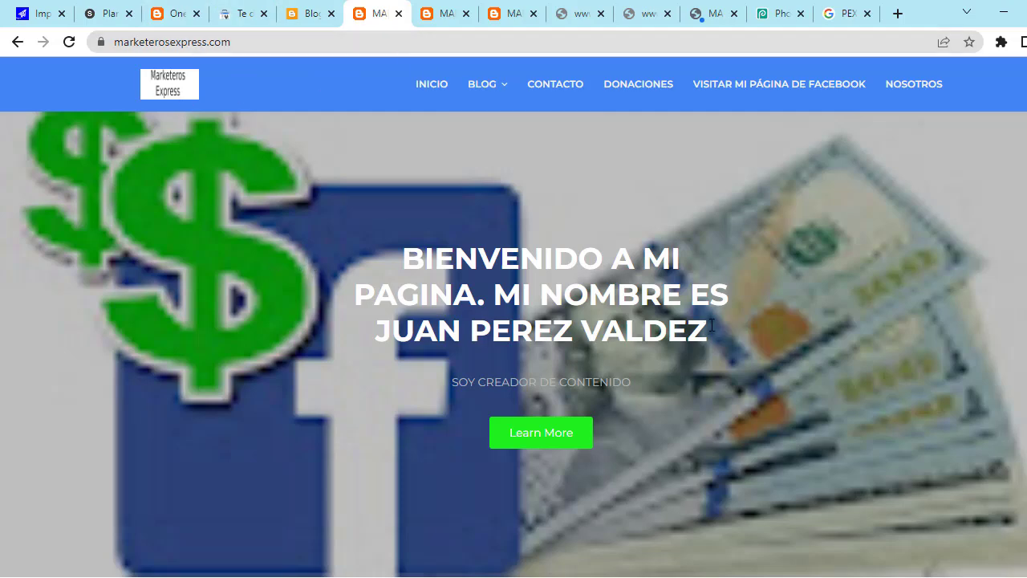
scroll(390, 284, "down", 15)
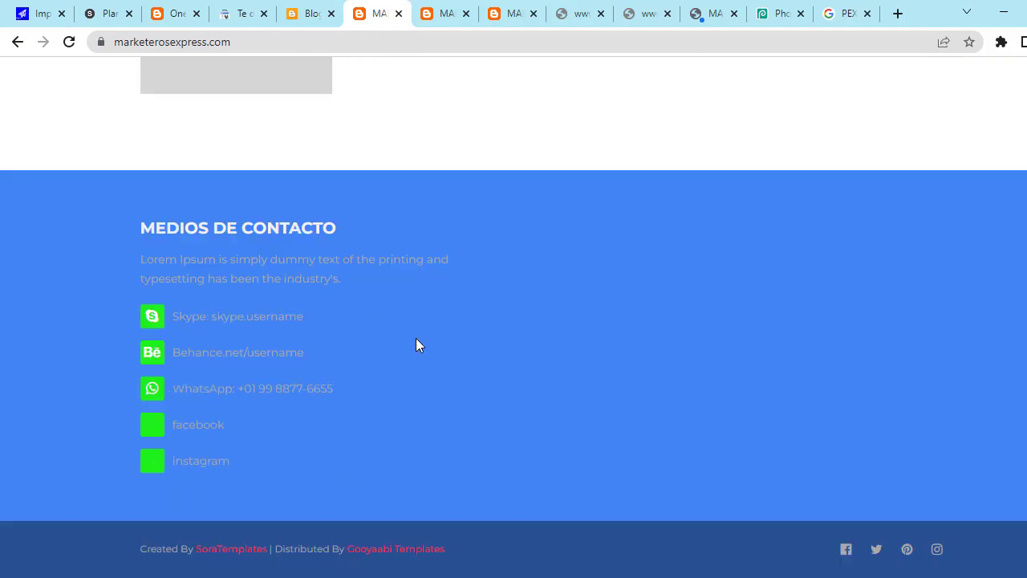
scroll(426, 364, "up", 15)
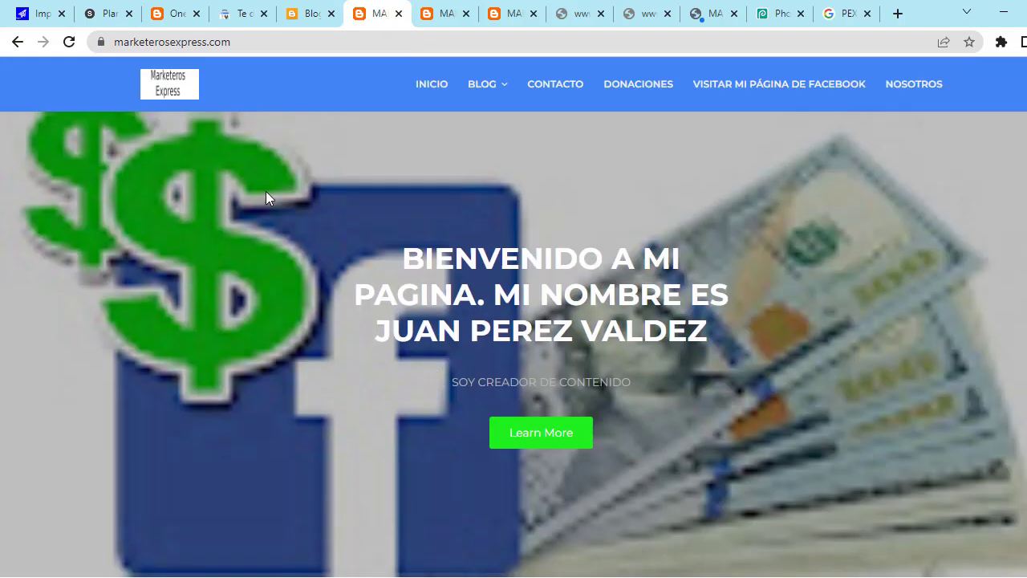
scroll(268, 197, "down", 5)
scroll(303, 261, "down", 8)
scroll(337, 291, "up", 10)
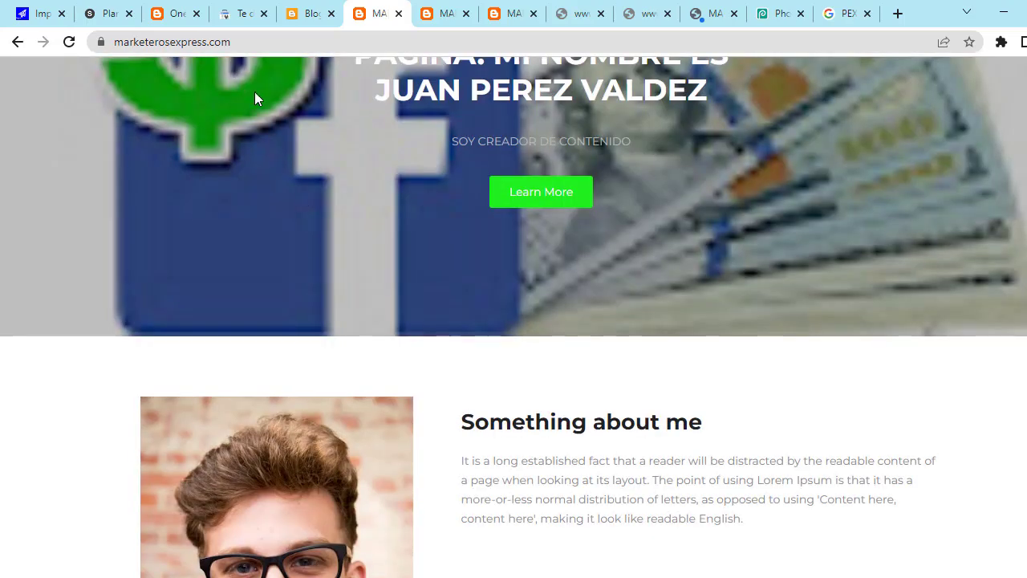
left_click_drag(263, 42, 116, 41)
left_click(293, 42)
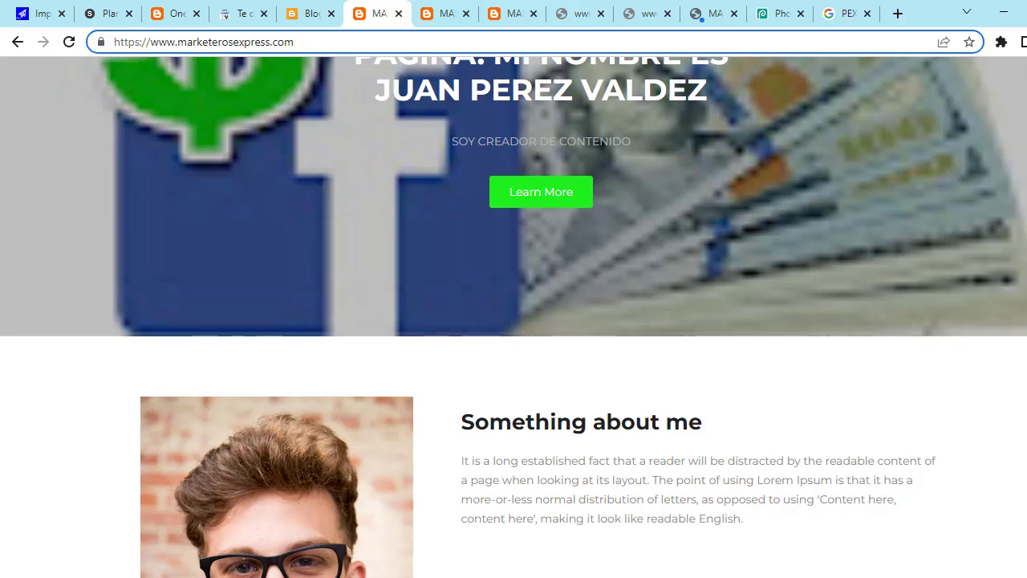
left_click(430, 576)
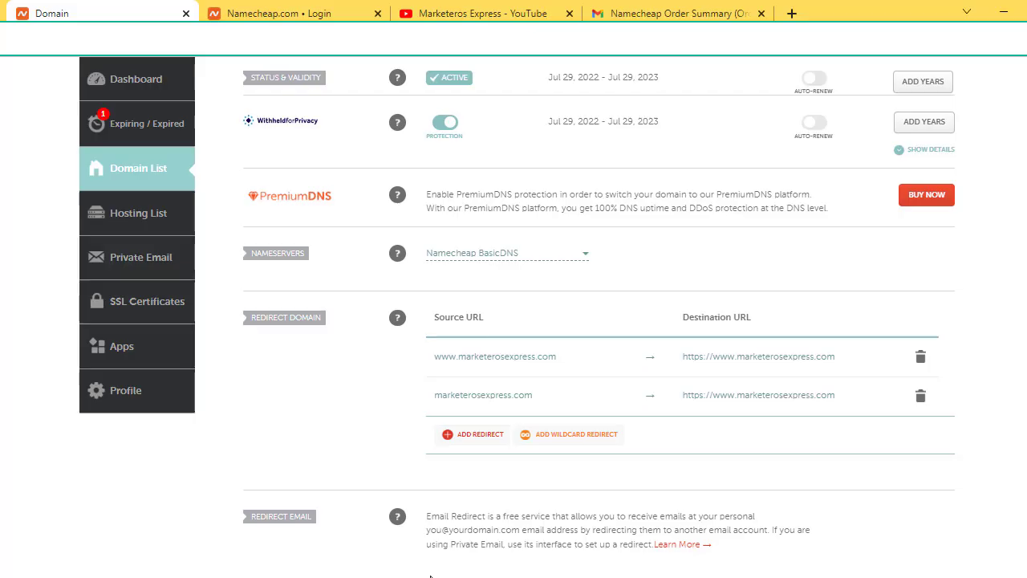
scroll(538, 384, "up", 2)
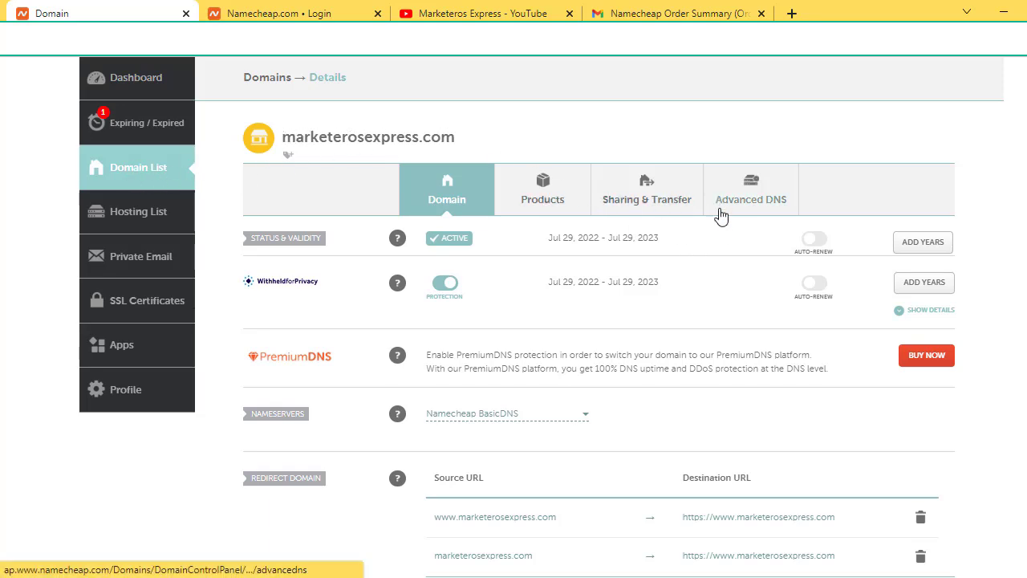
scroll(723, 228, "down", 1)
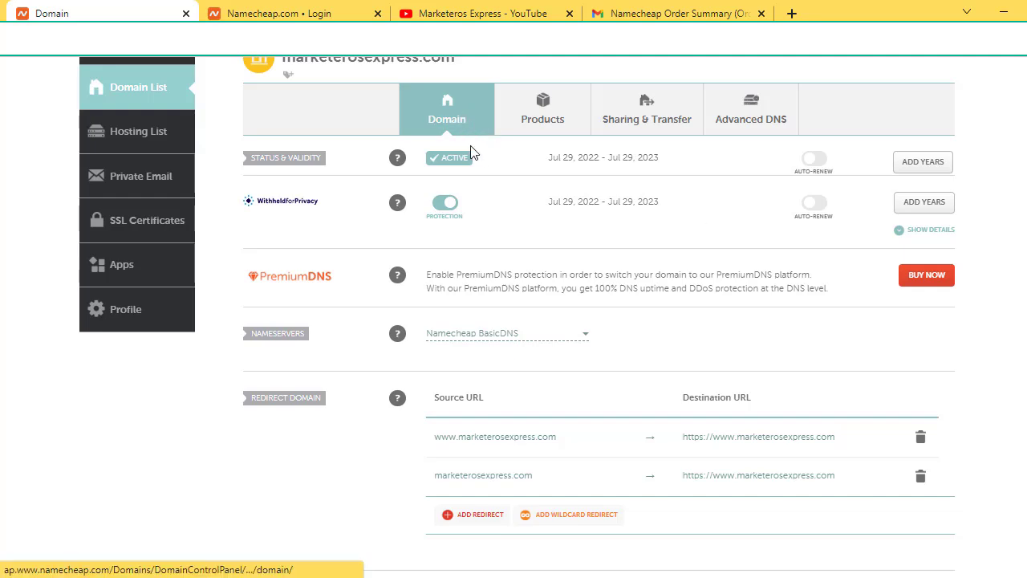
scroll(518, 355, "down", 1)
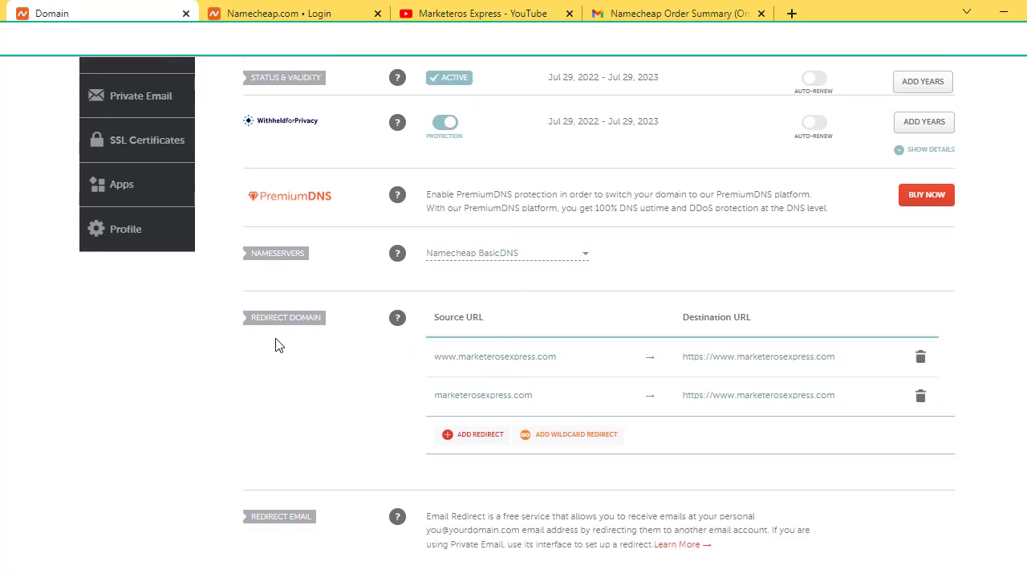
left_click_drag(254, 320, 345, 316)
left_click(355, 380)
Step: Load marketerosexpress.com in a new Chrome tab
left_click(791, 14)
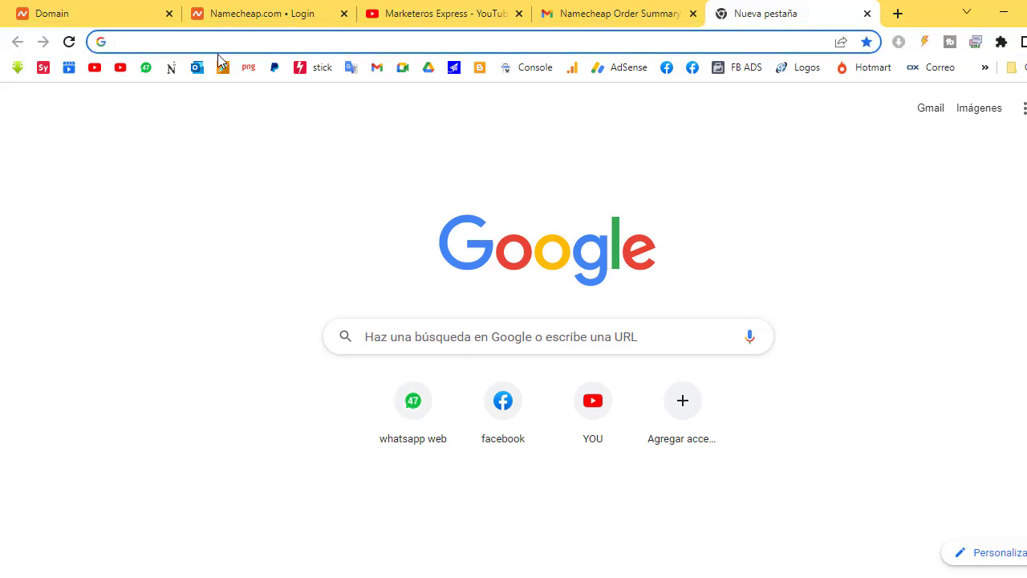
type("markete")
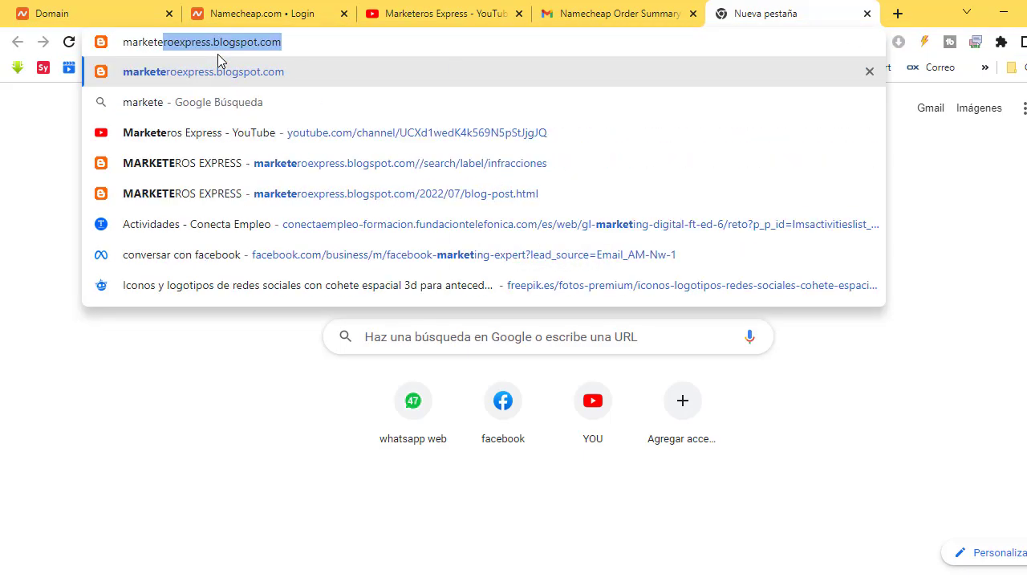
type("rosexpress")
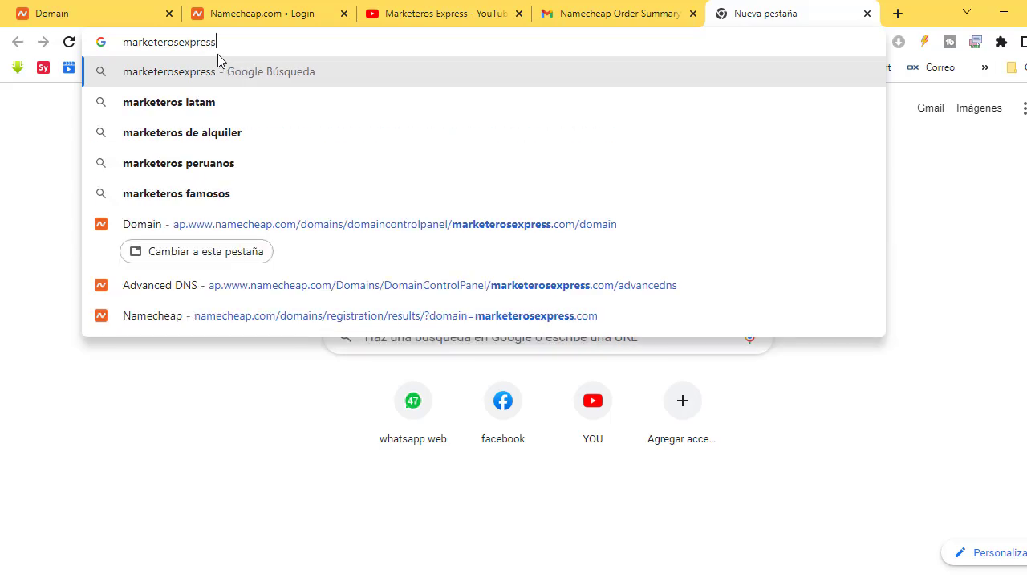
type(".ne")
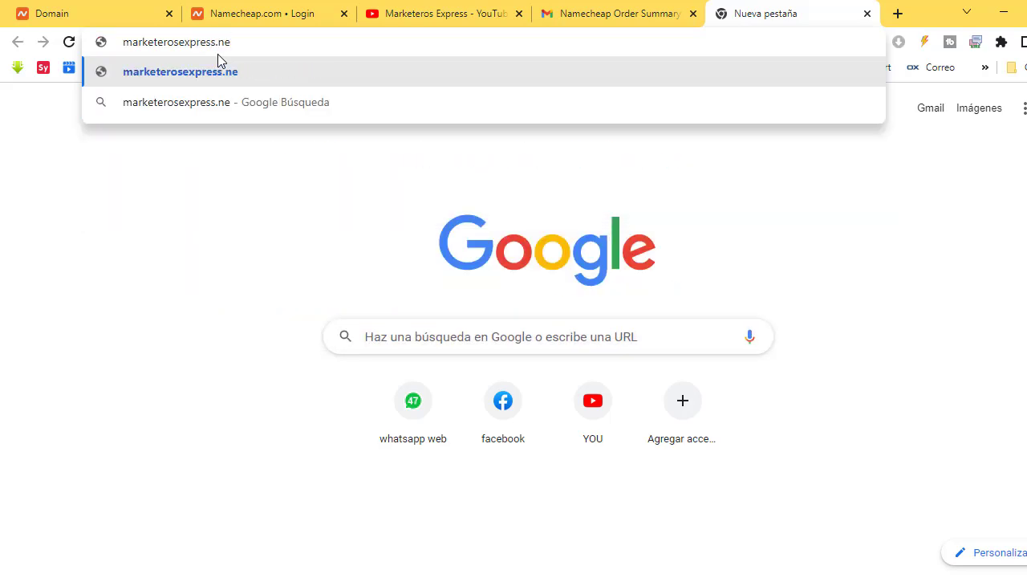
key("BackSpace")
key("BackSpace")
type("com")
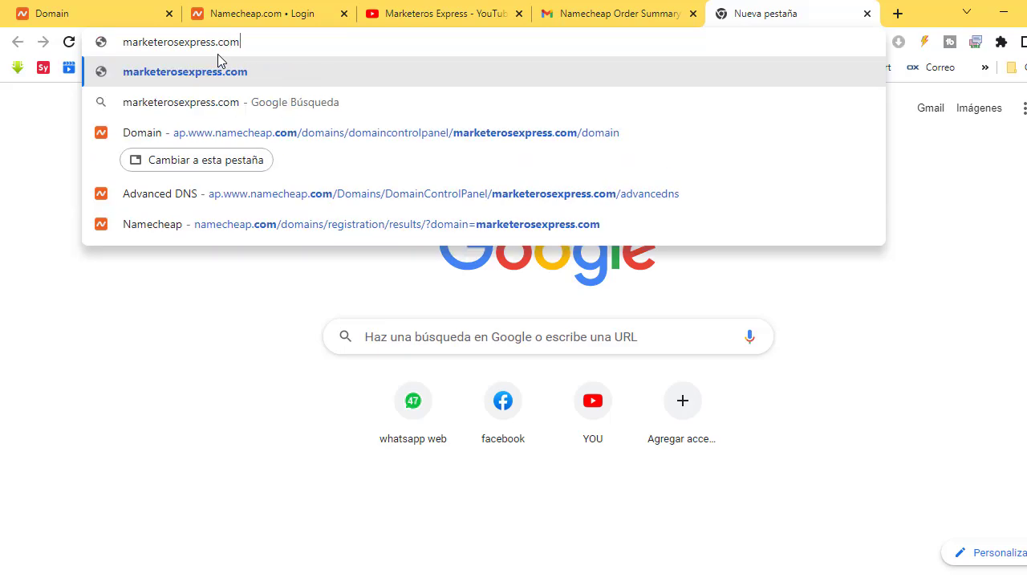
key("Return")
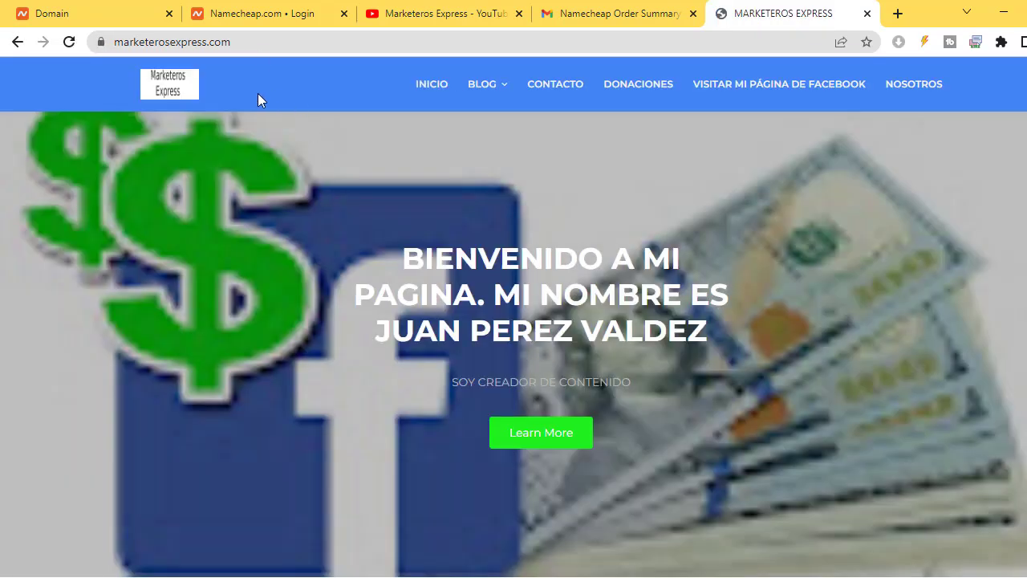
left_click(261, 40)
key("End")
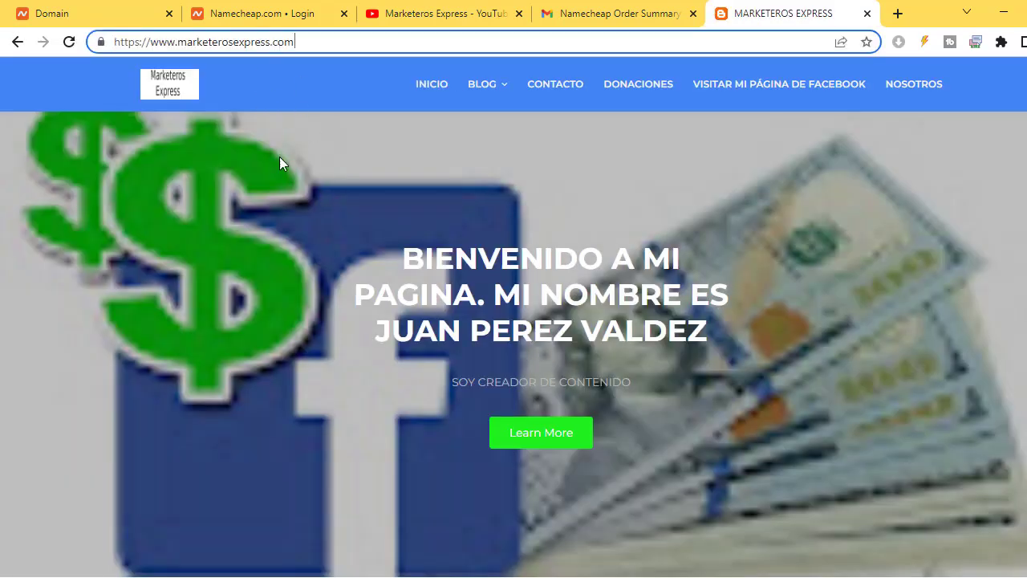
scroll(335, 229, "down", 10)
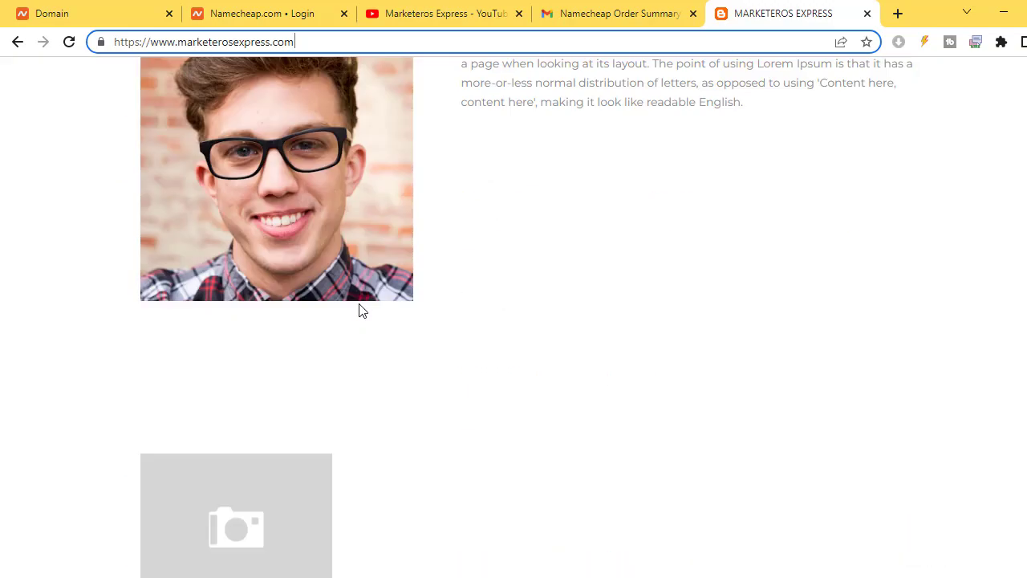
scroll(360, 308, "up", 10)
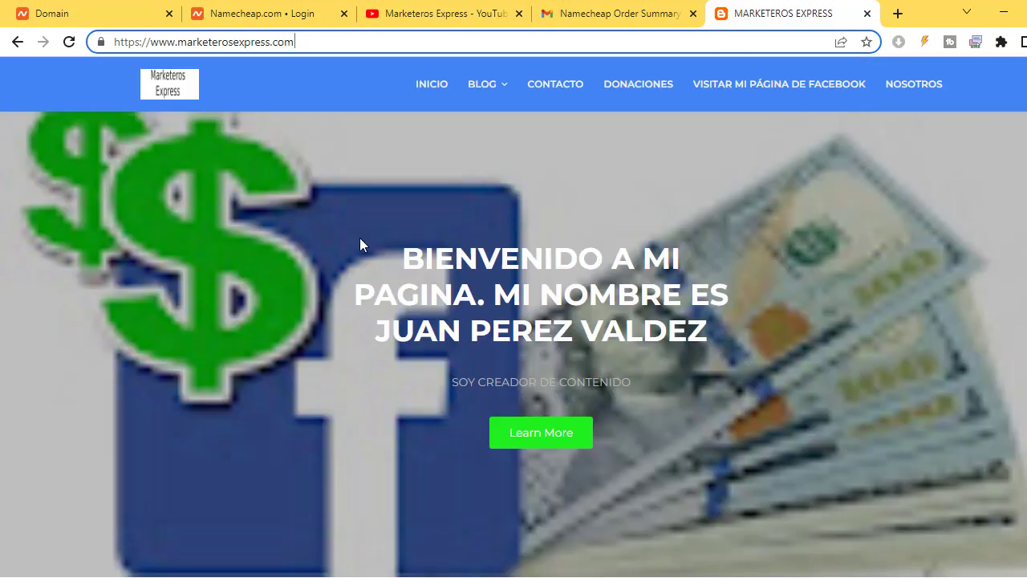
left_click(897, 14)
Step: Search Google for "marketeros express"
type("marketero")
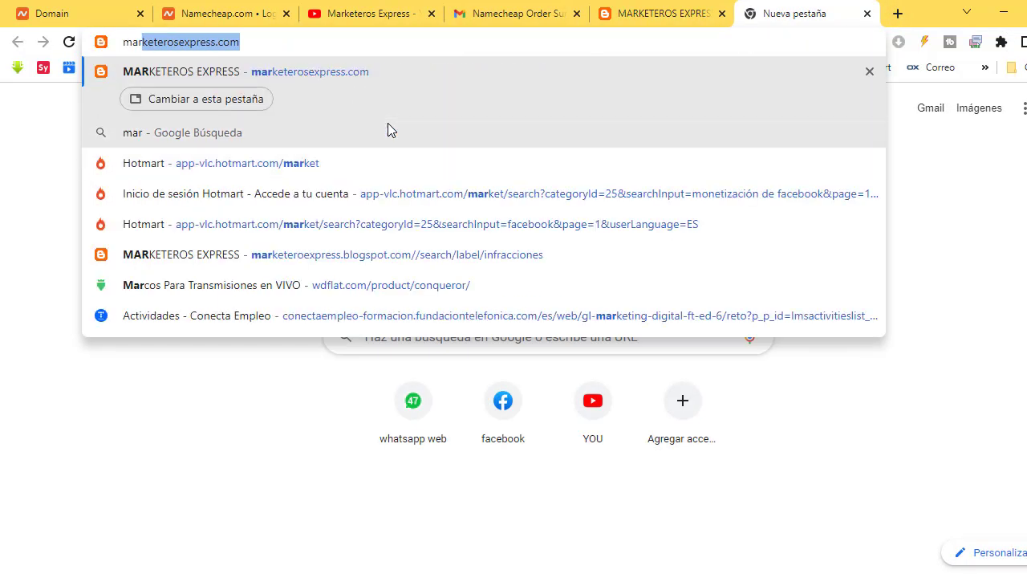
type("s")
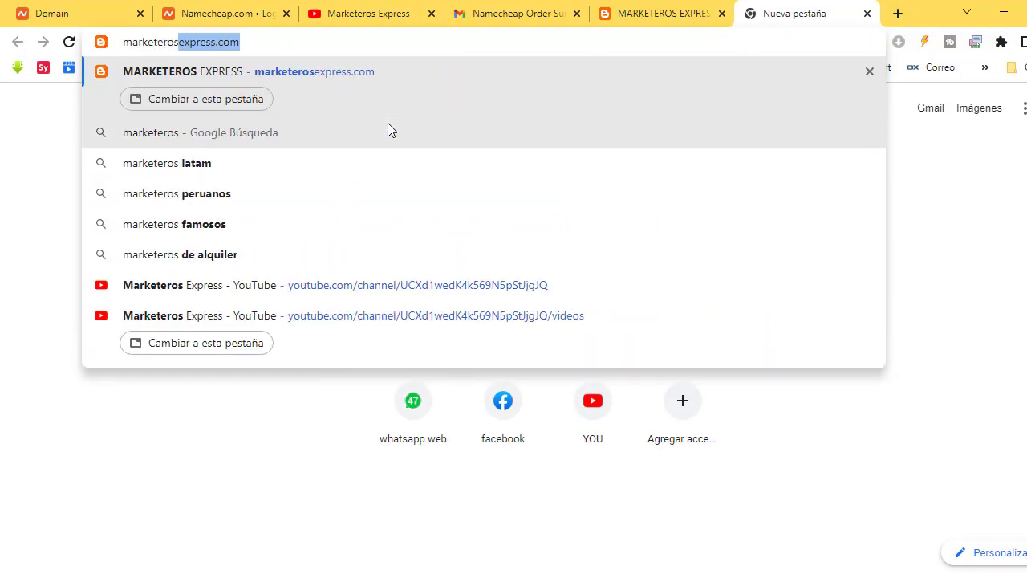
type(" express")
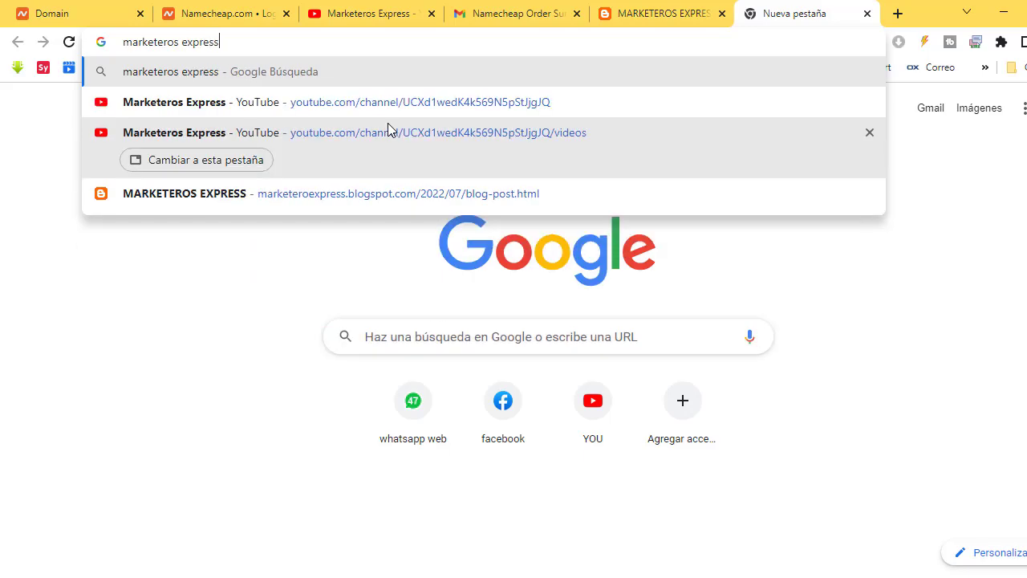
key("Return")
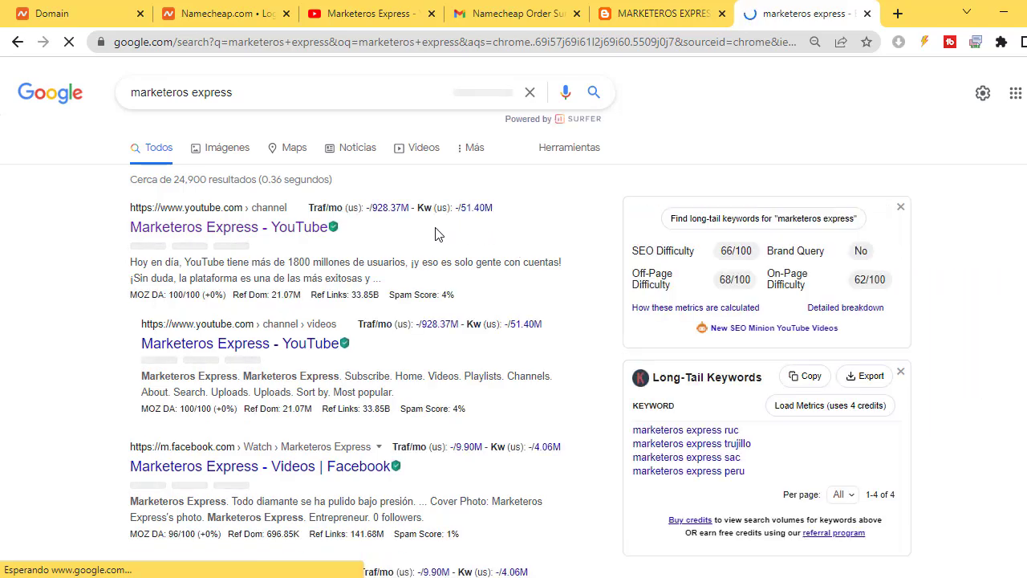
scroll(293, 481, "down", 3)
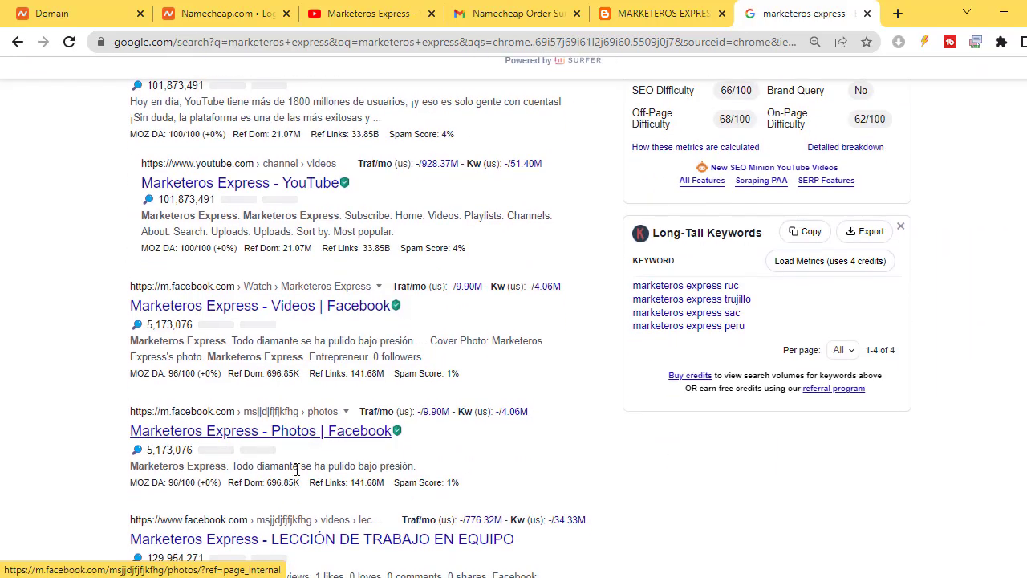
scroll(363, 479, "up", 3)
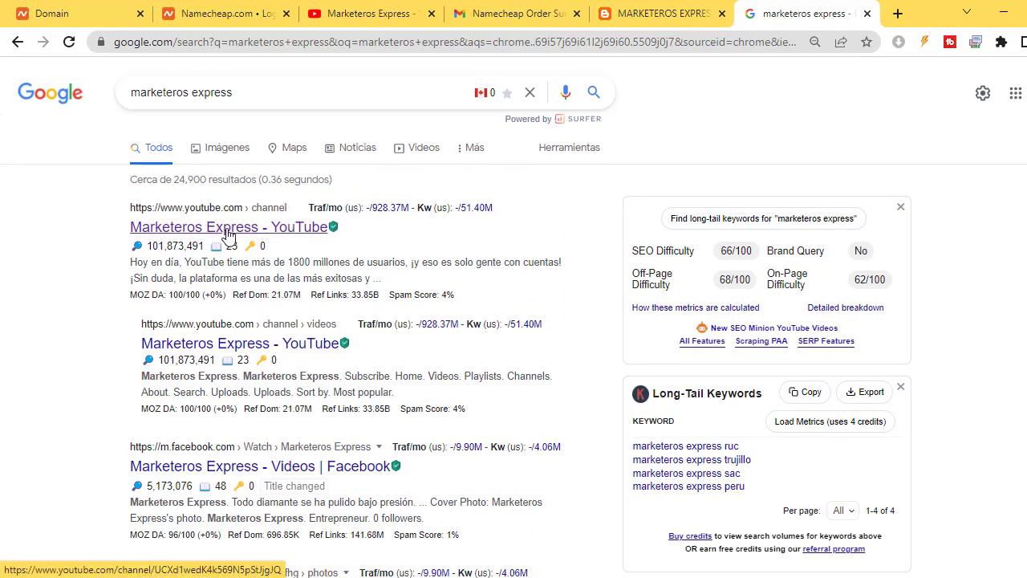
Step: Open the Marketeros Express YouTube channel result and pause its featured video
left_click(229, 227)
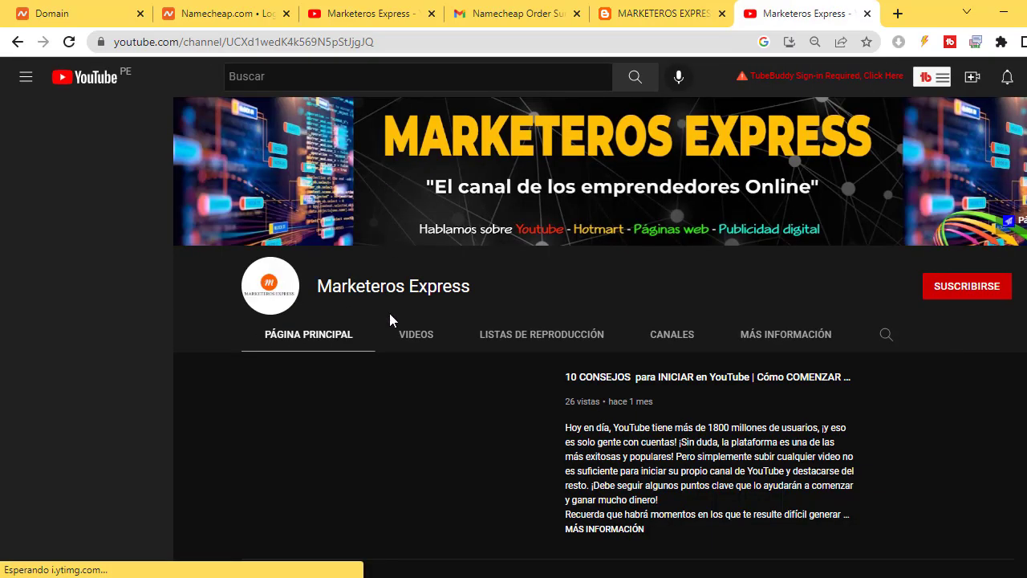
scroll(297, 402, "down", 2)
left_click(264, 368)
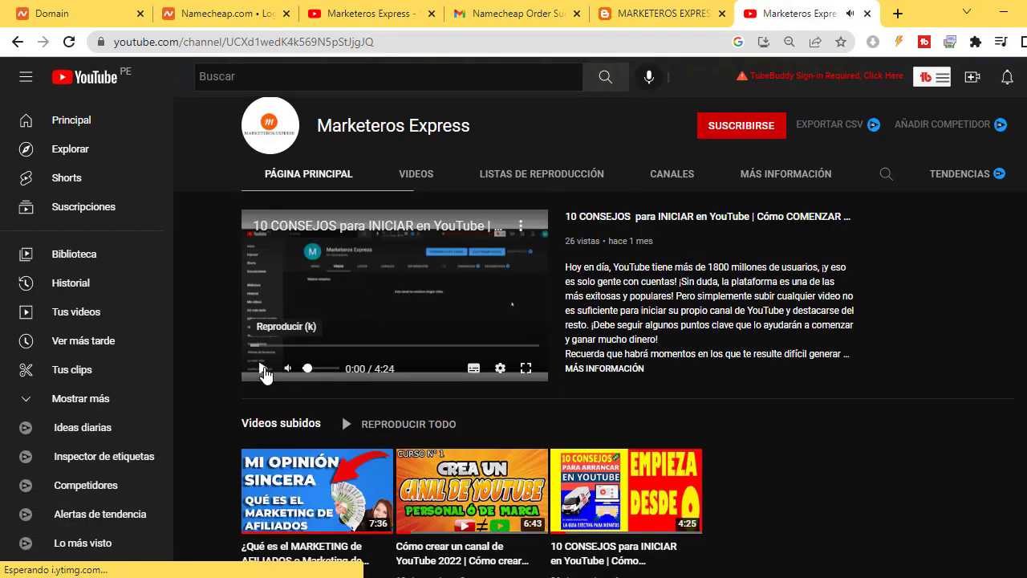
scroll(621, 305, "up", 2)
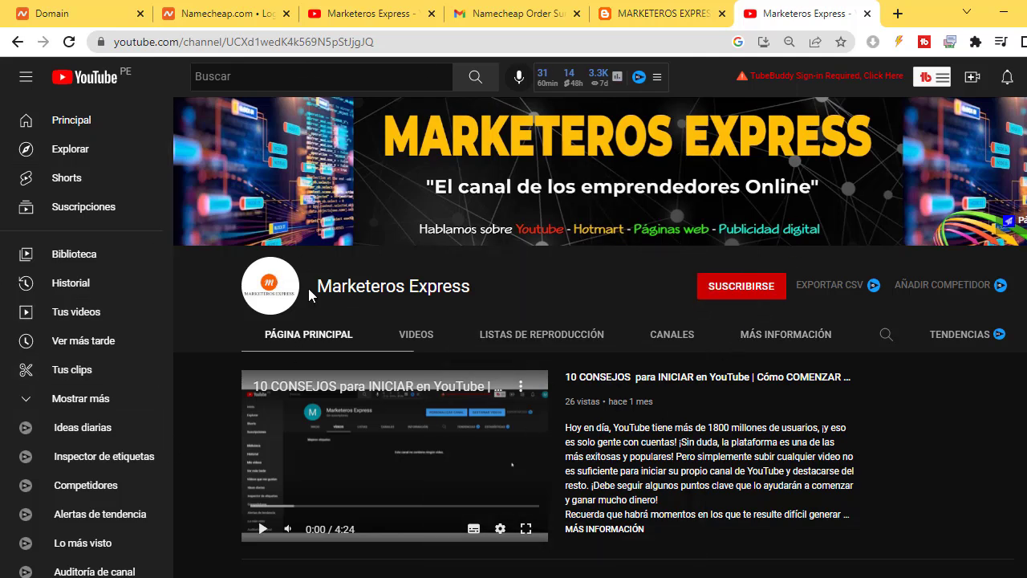
left_click_drag(309, 291, 553, 301)
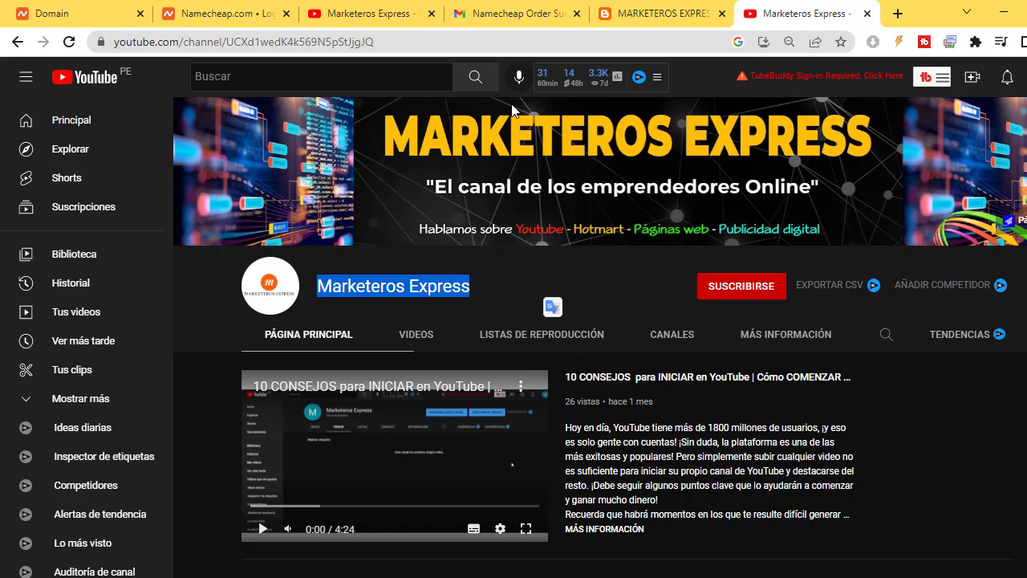
Step: Return to the MARKETEROS EXPRESS tab and review the Medios de Contacto footer credits
left_click(622, 10)
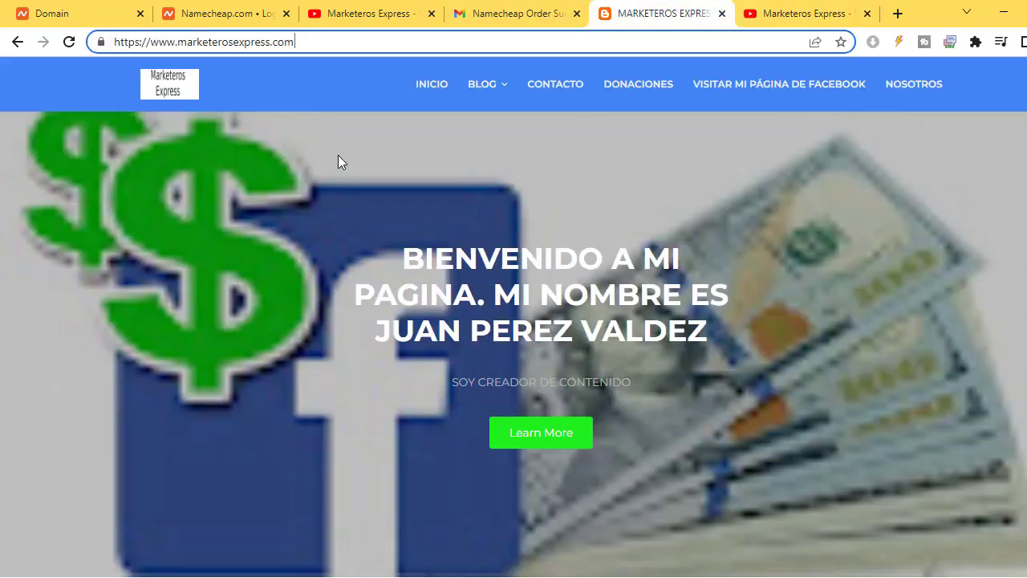
scroll(474, 514, "down", 15)
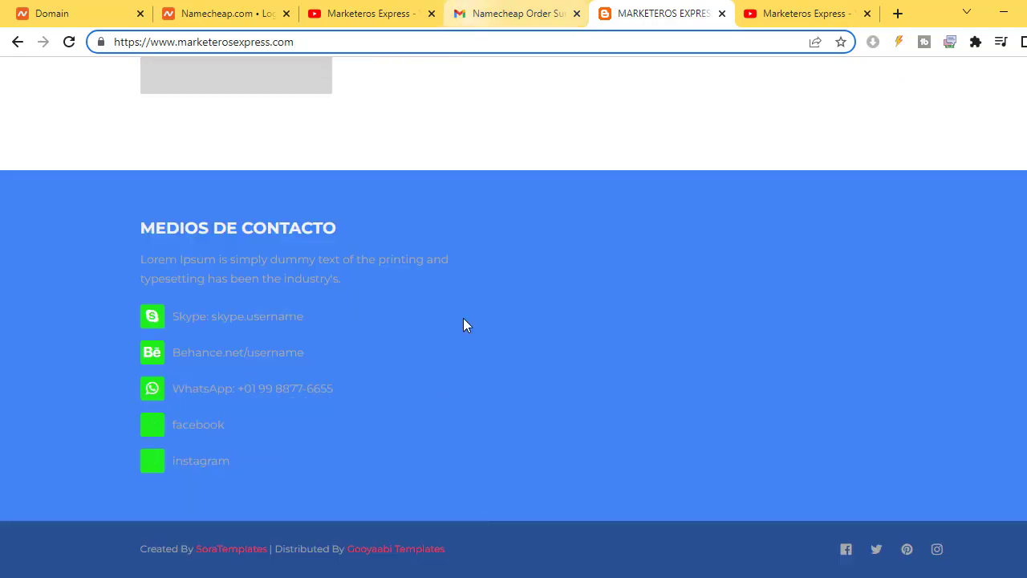
left_click_drag(134, 556, 480, 569)
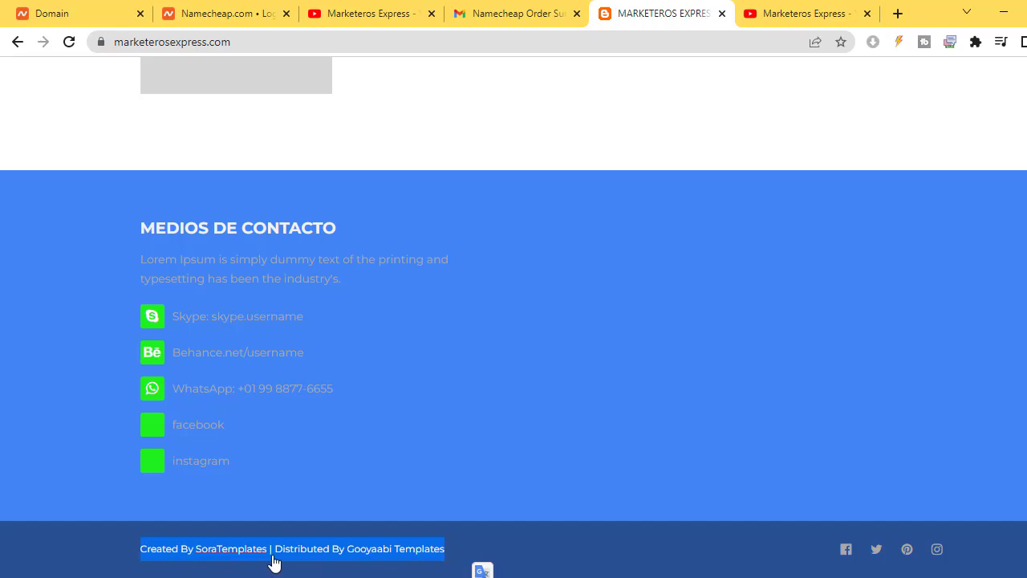
left_click(589, 541)
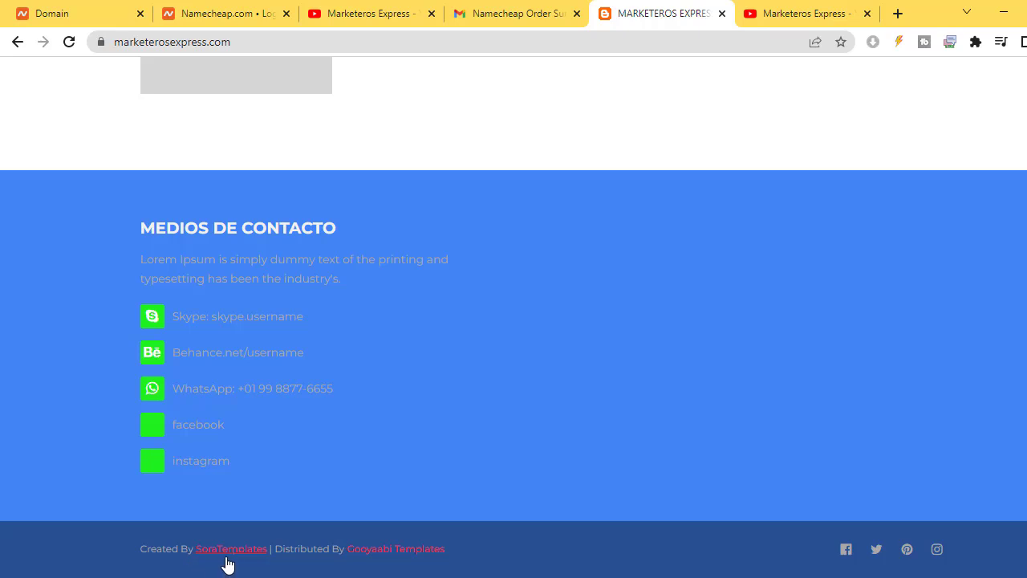